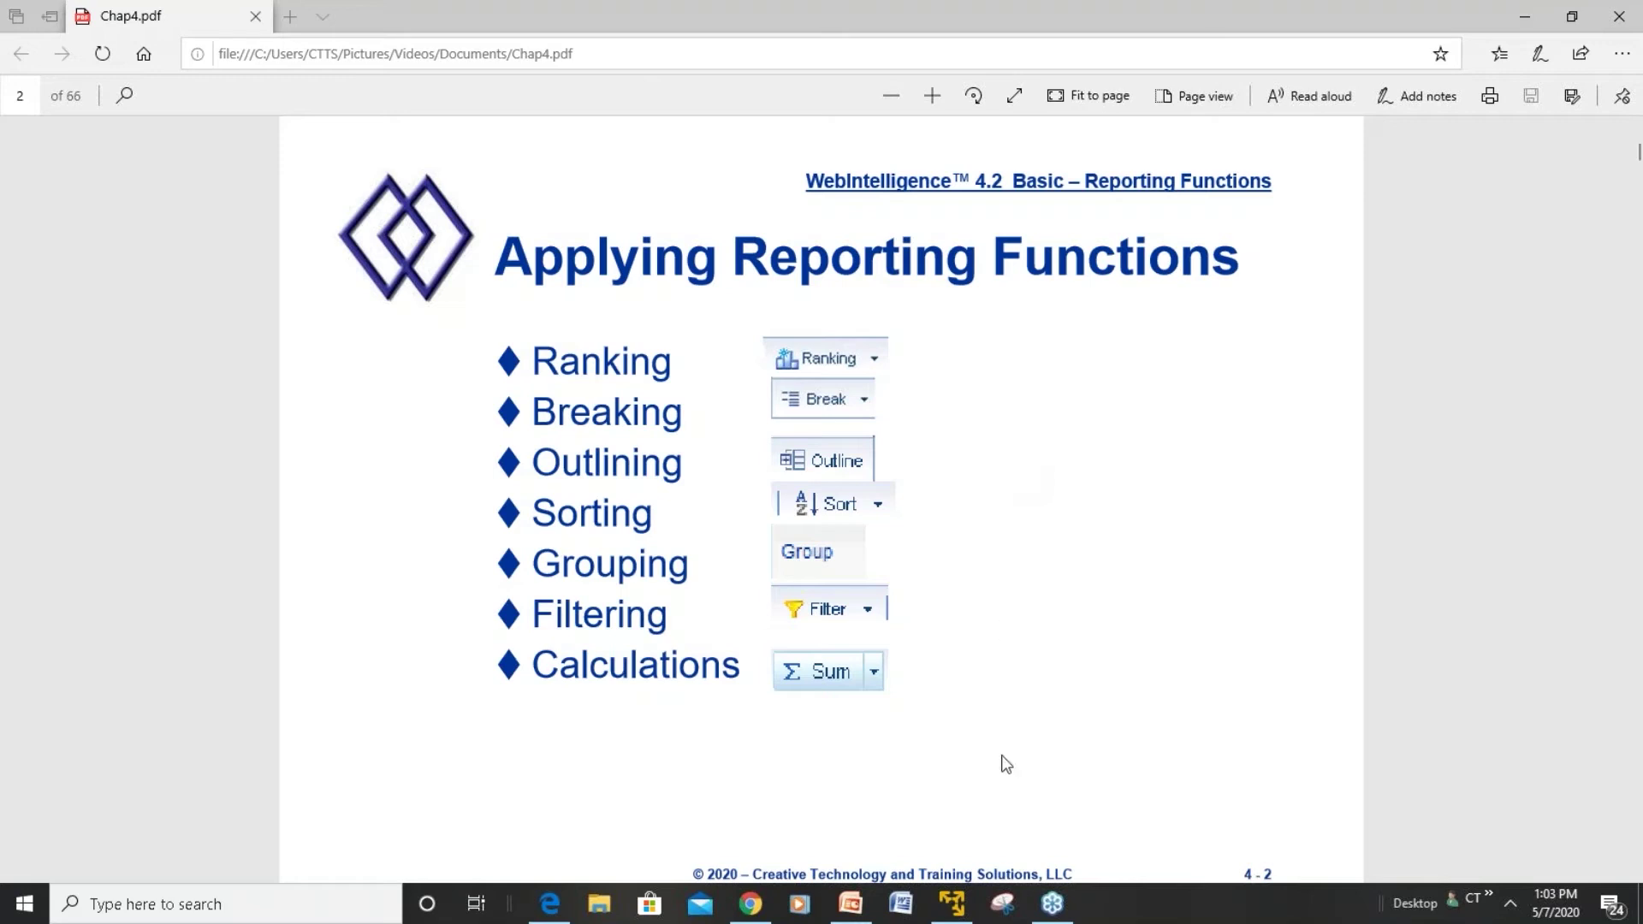
Switch to the remote server desktop and log on to the SAP BI launch pad in Chrome with the saved credentials.
click(960, 898)
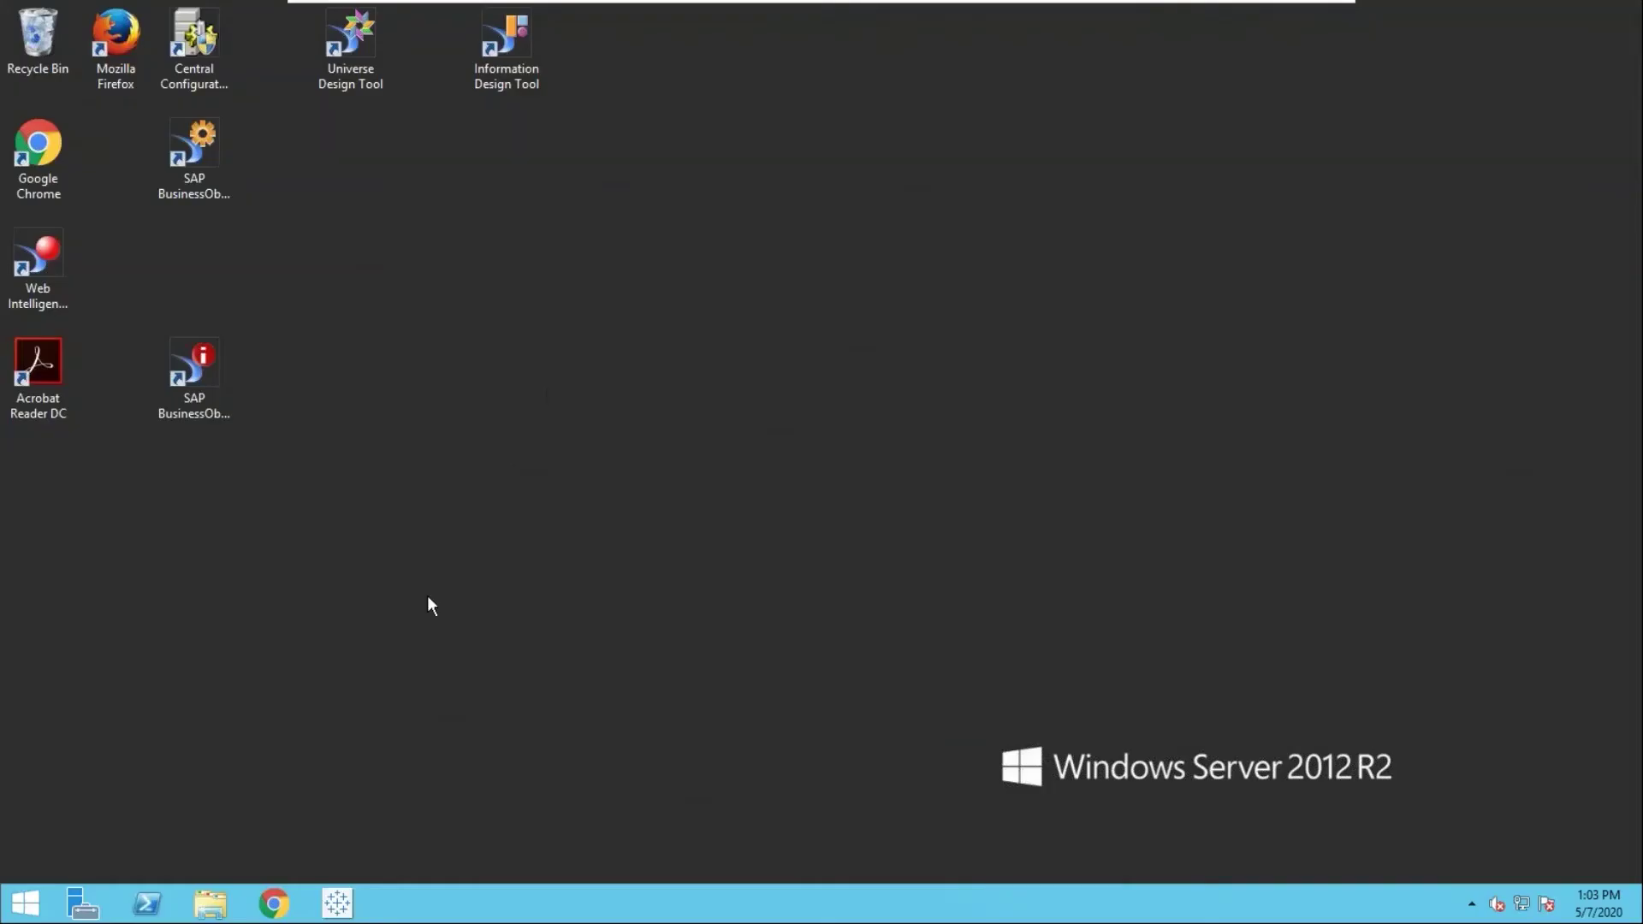
click(274, 903)
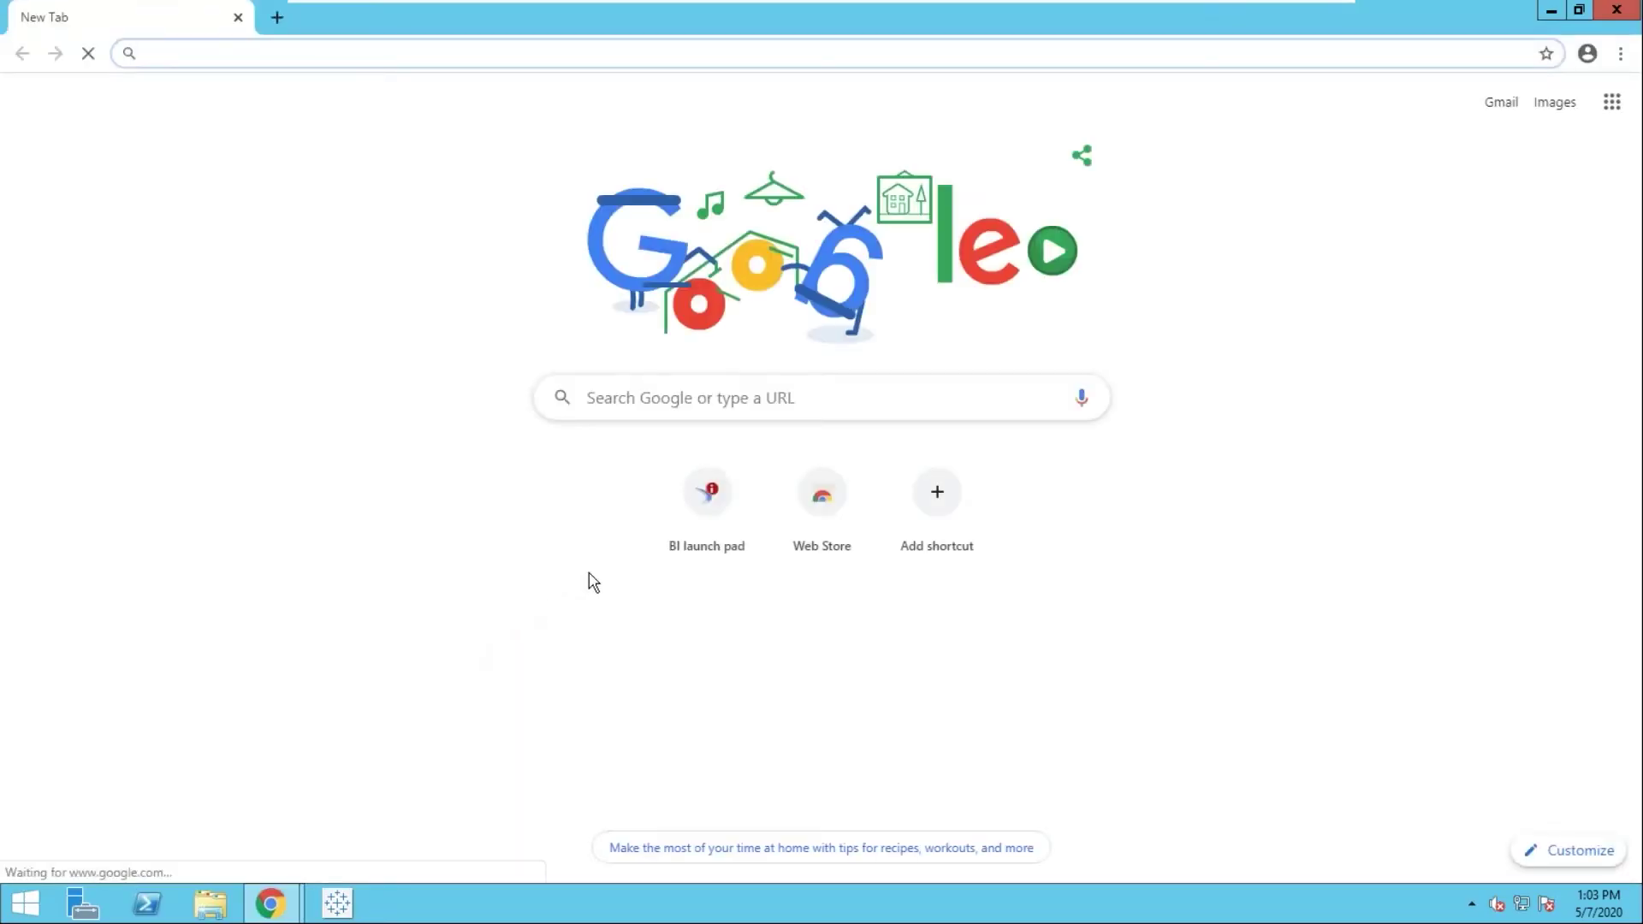
click(707, 502)
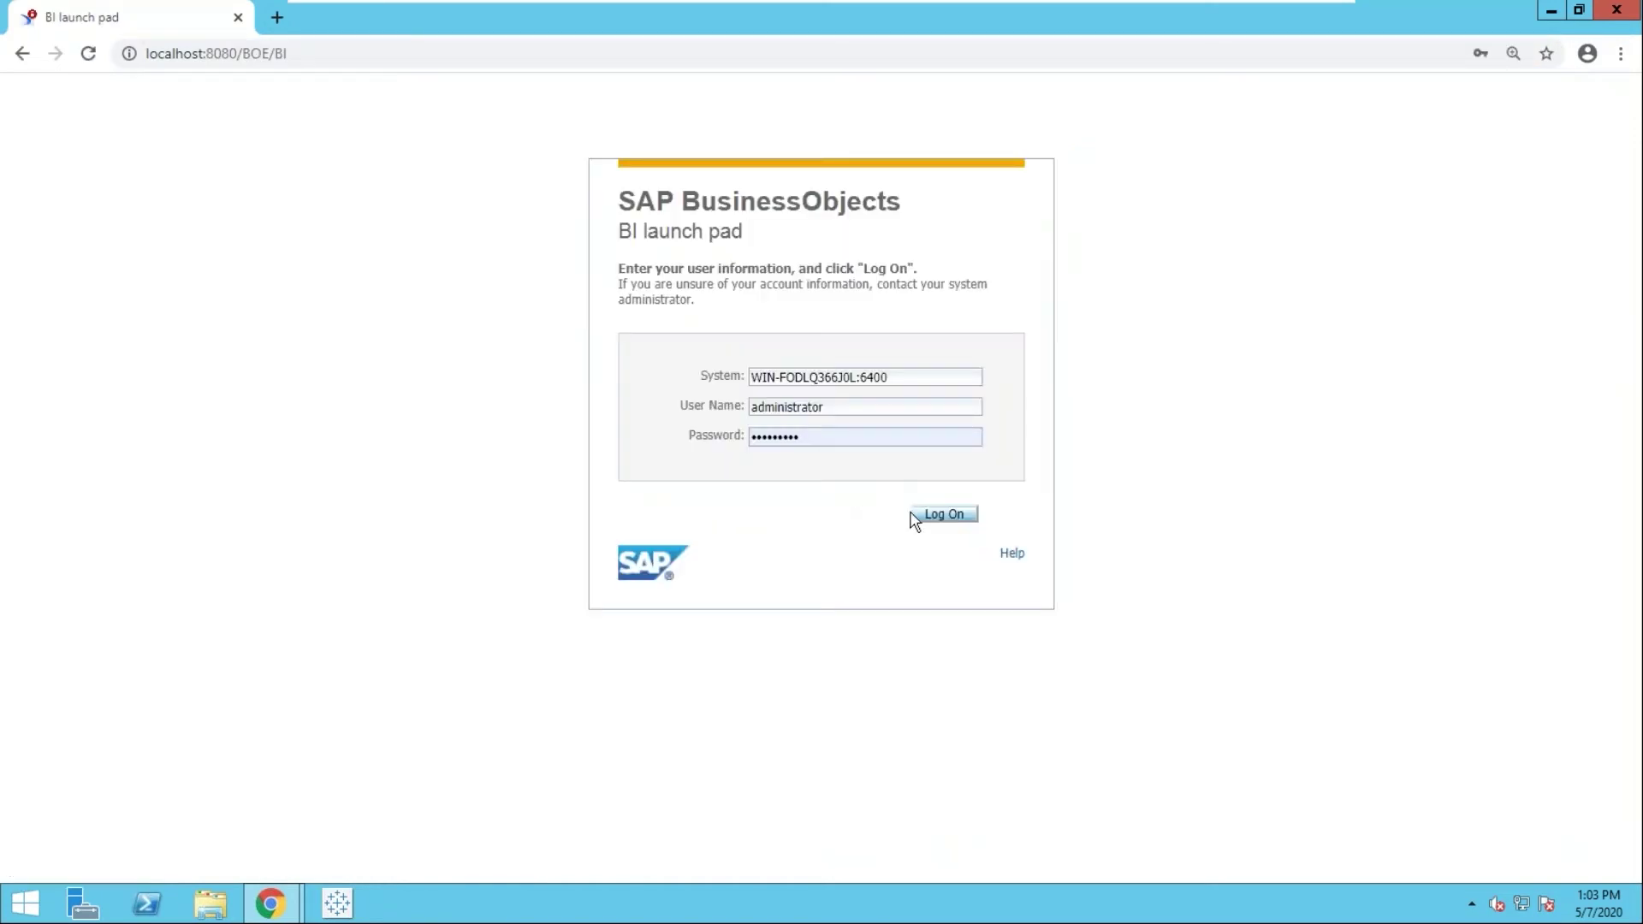
click(949, 517)
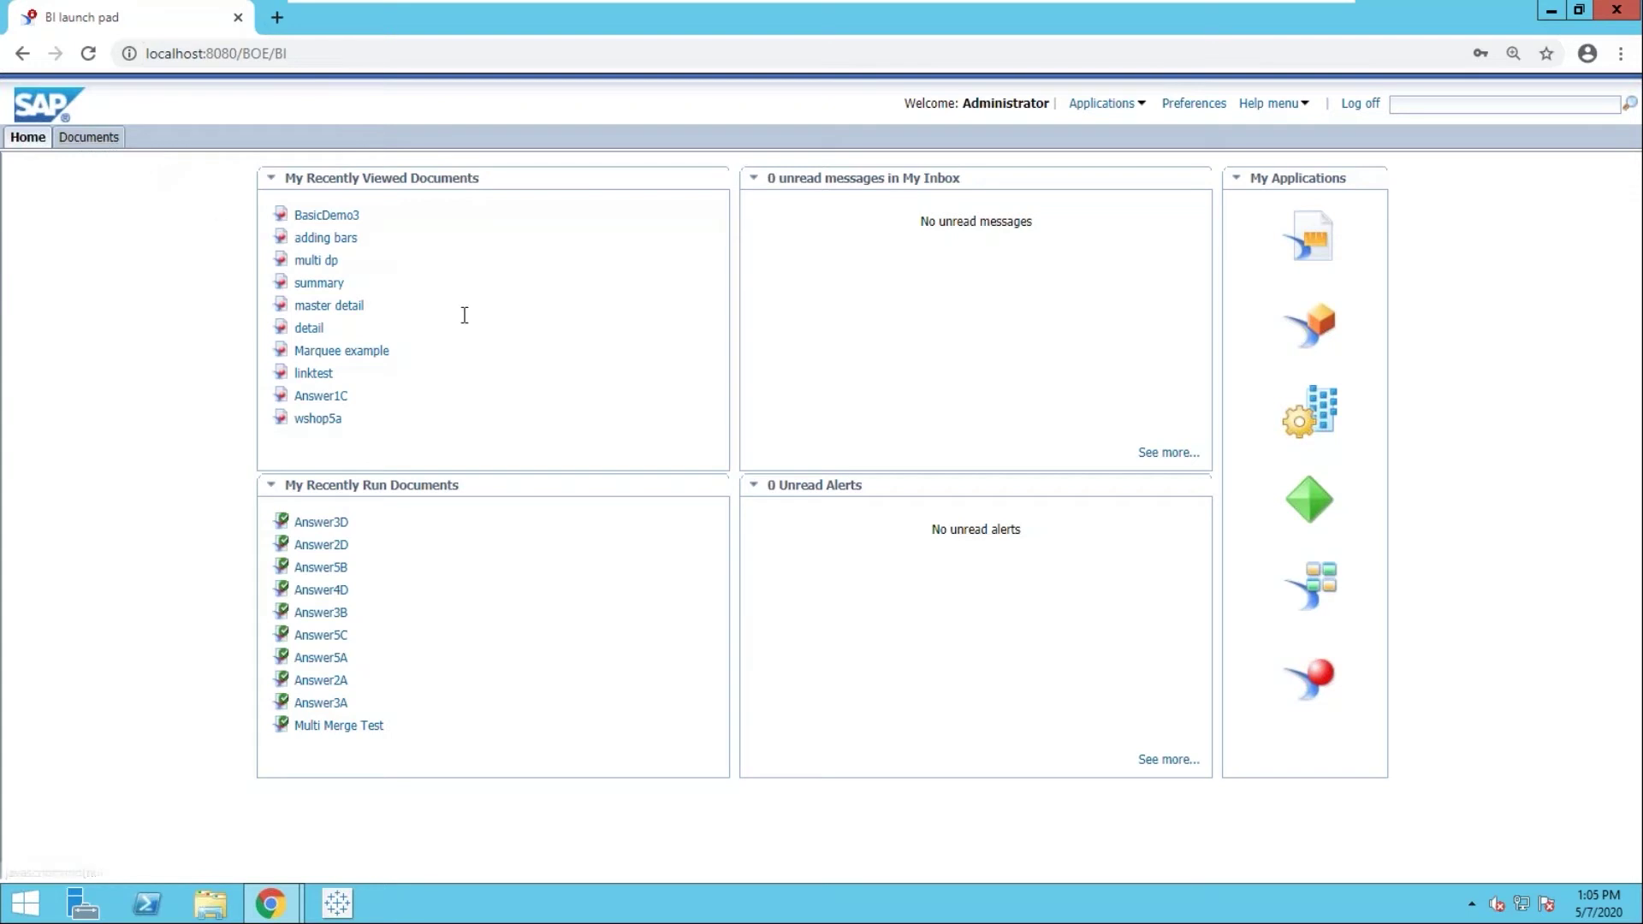
Open the Web Intelligence application and start a new document with a universe as its data source.
click(1294, 655)
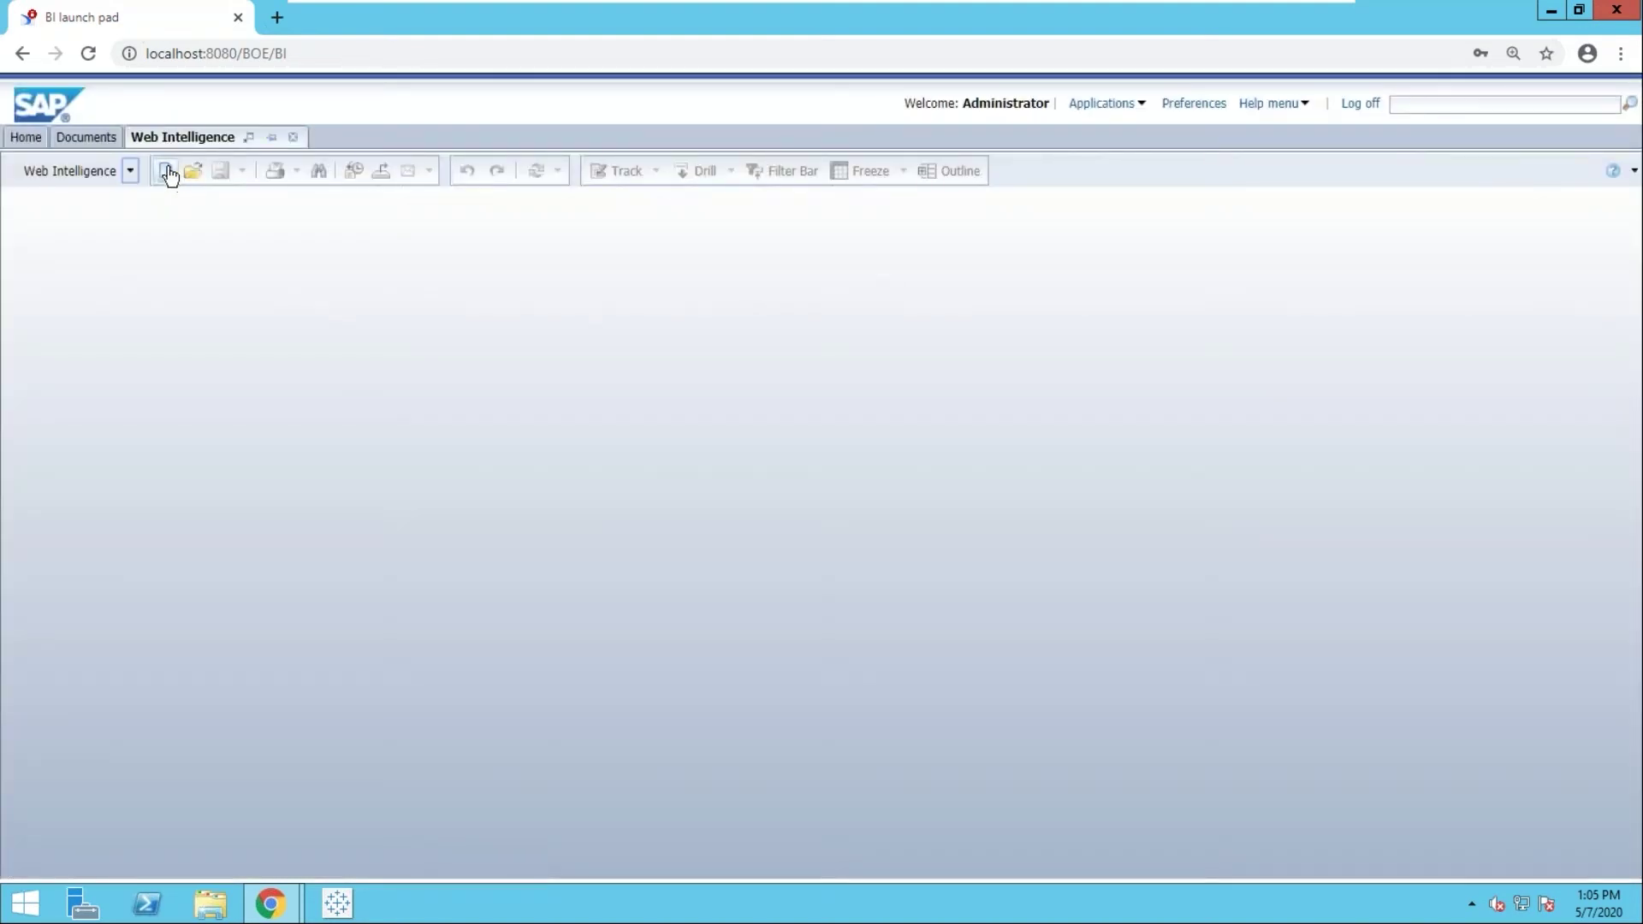
click(166, 171)
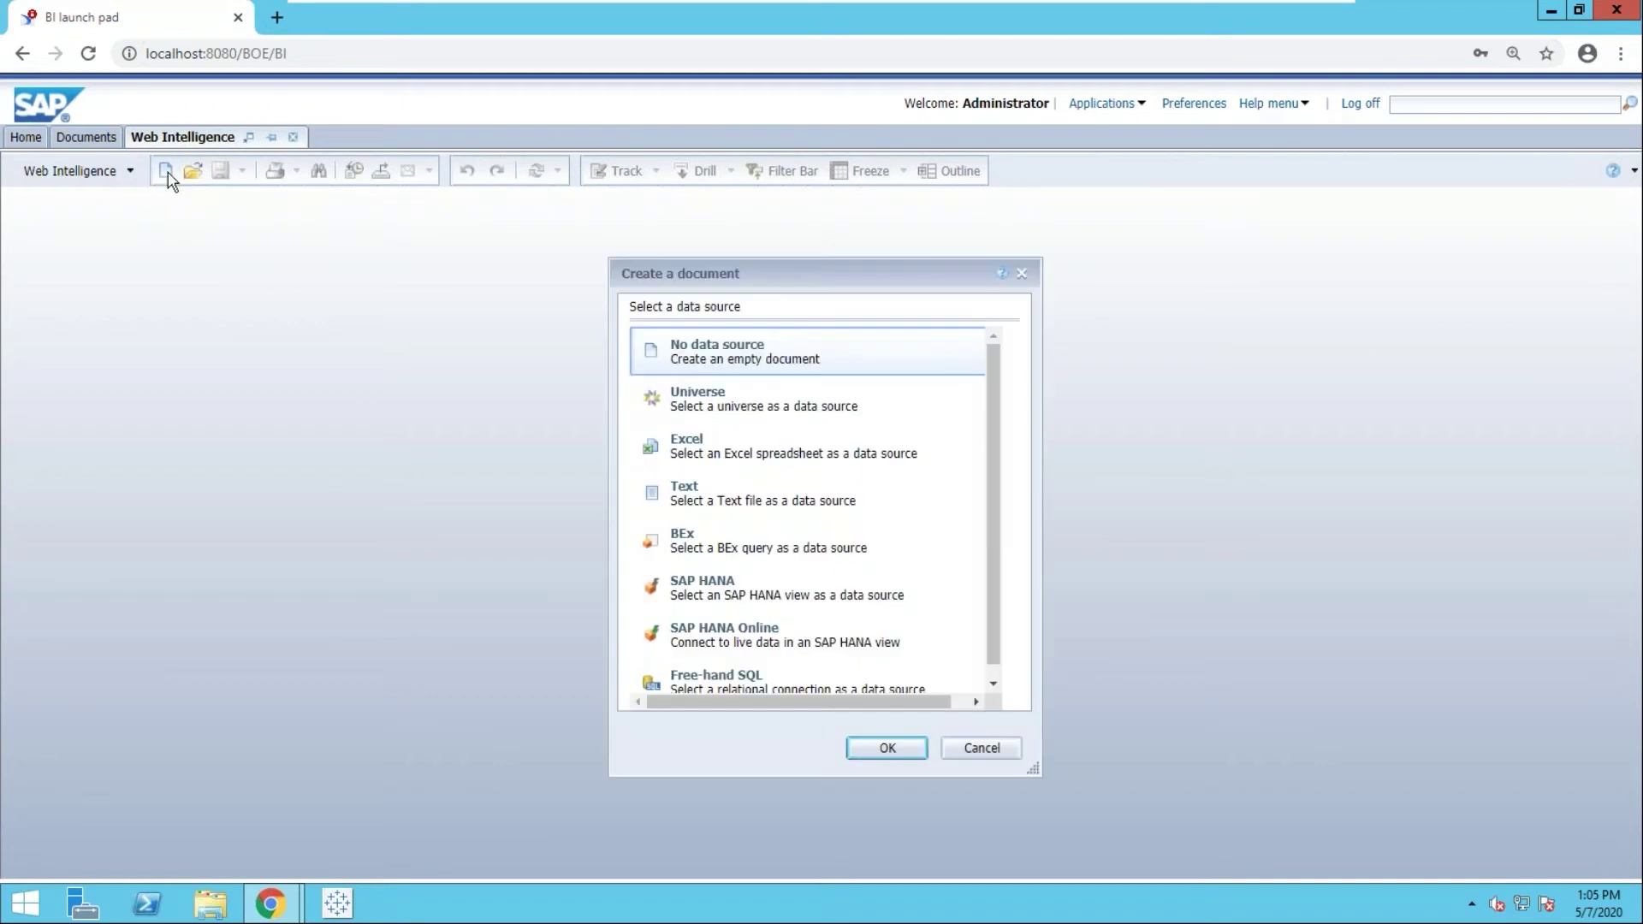
click(791, 402)
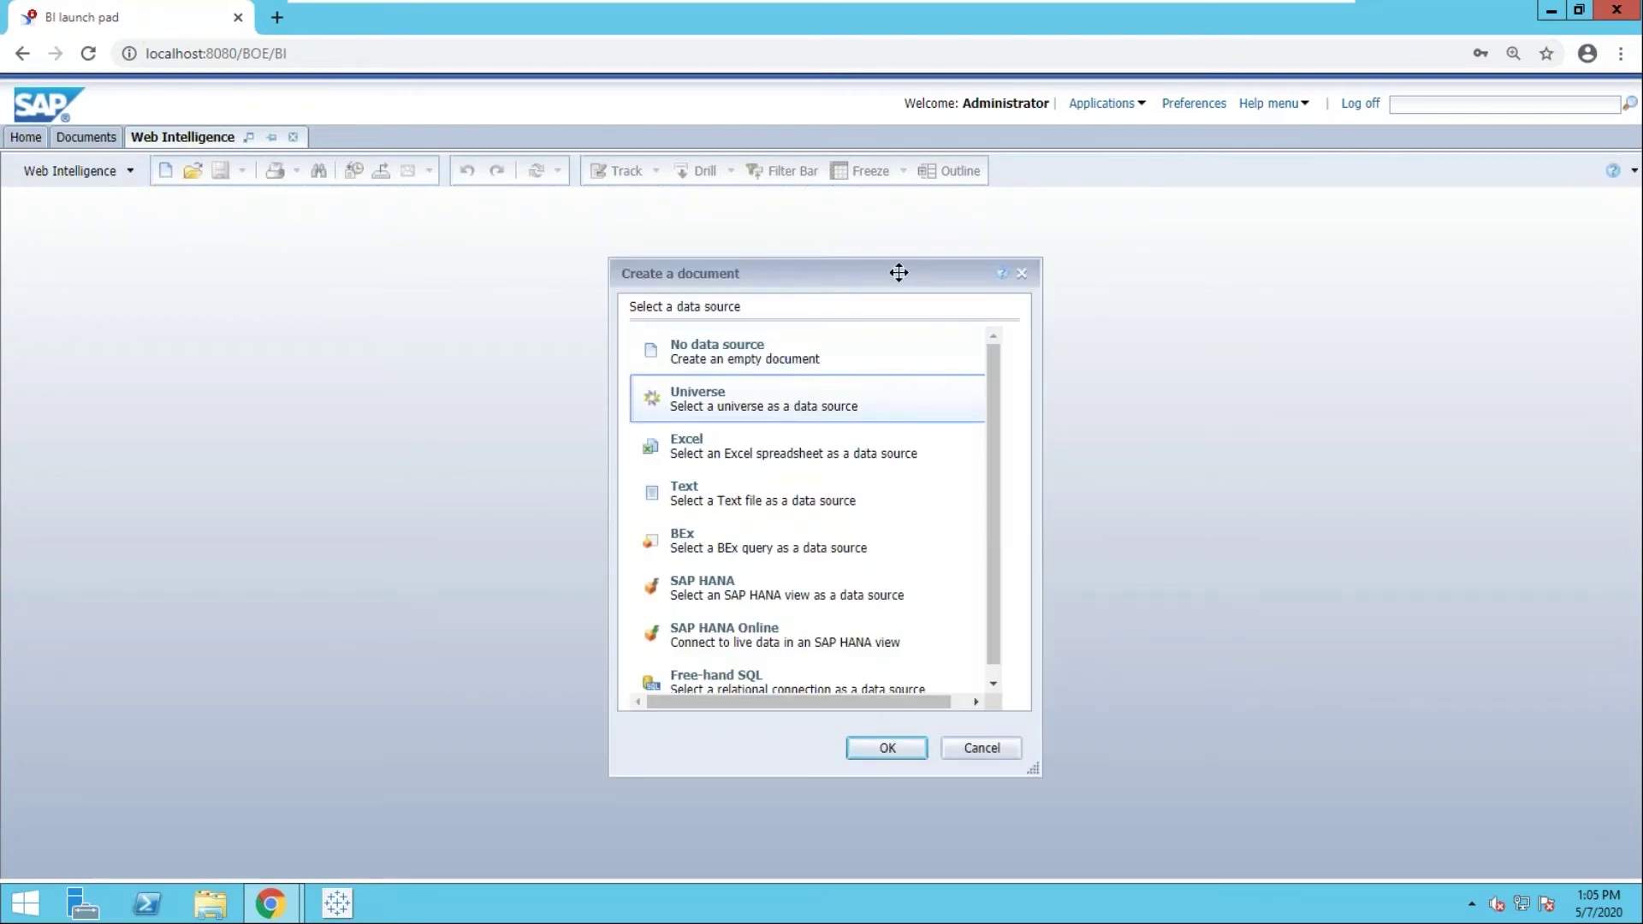
drag(902, 272, 923, 247)
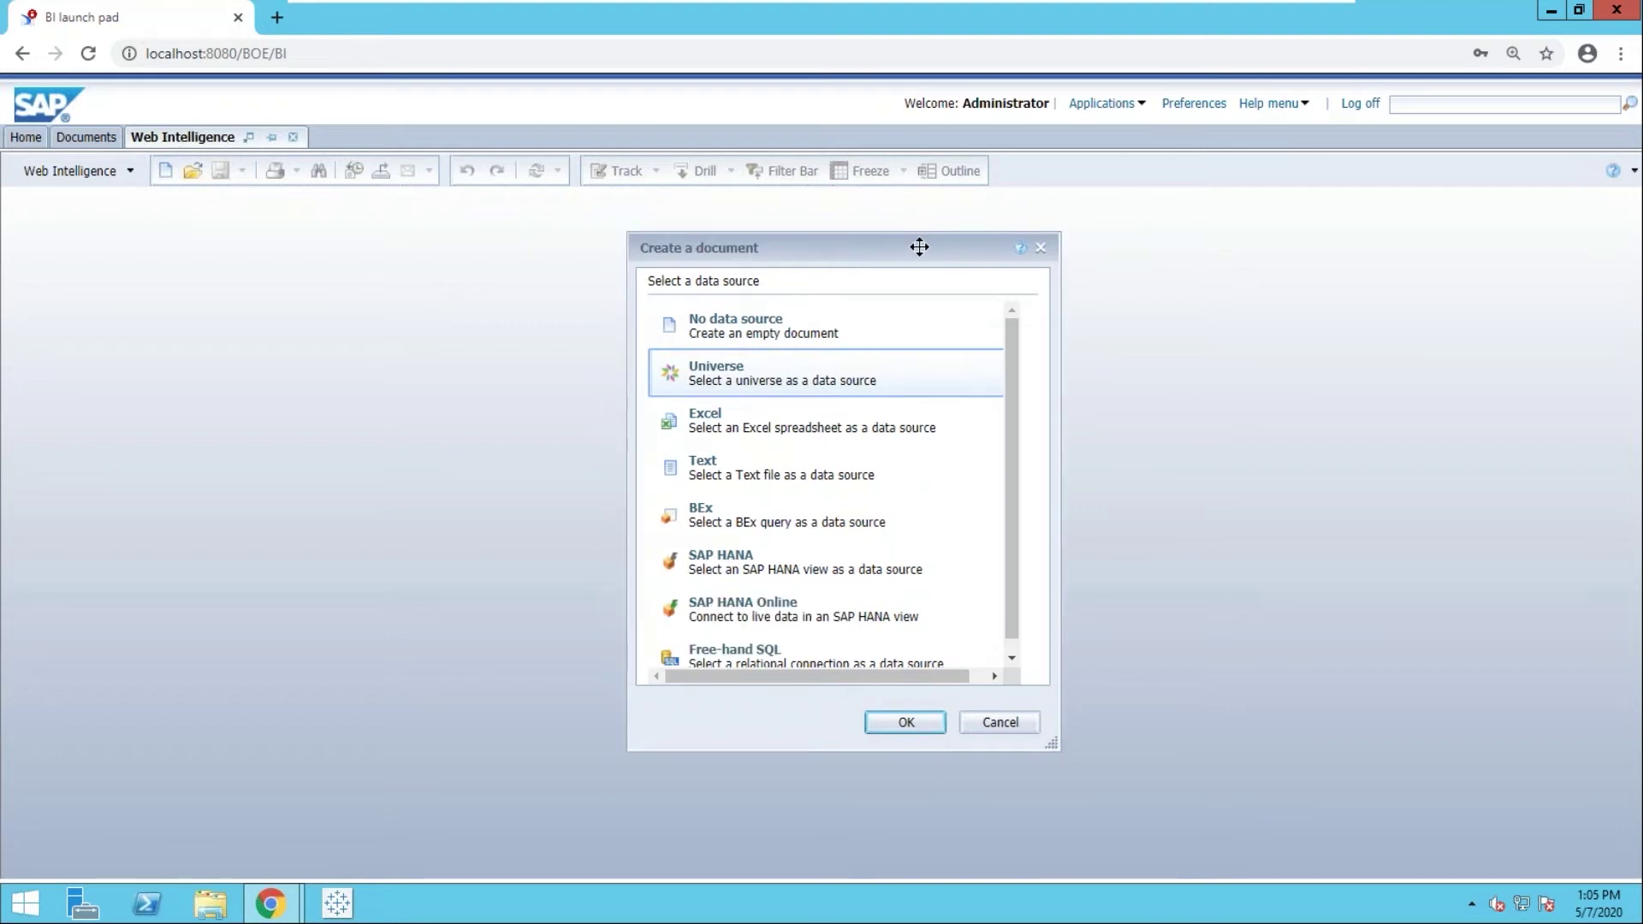
drag(1055, 747, 1070, 789)
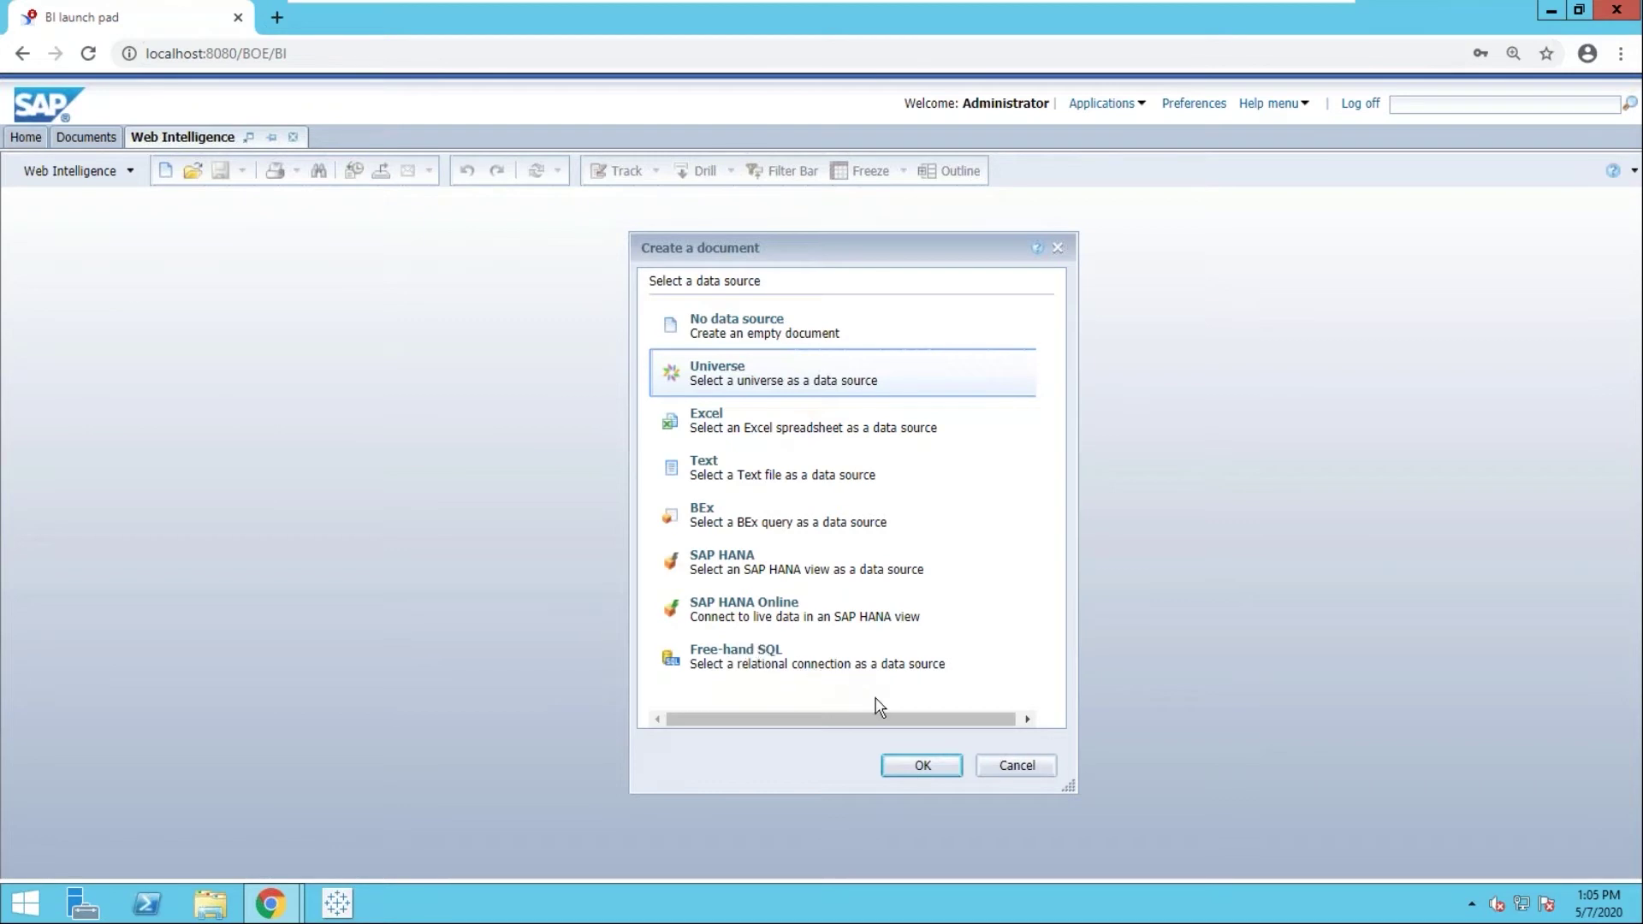
click(923, 766)
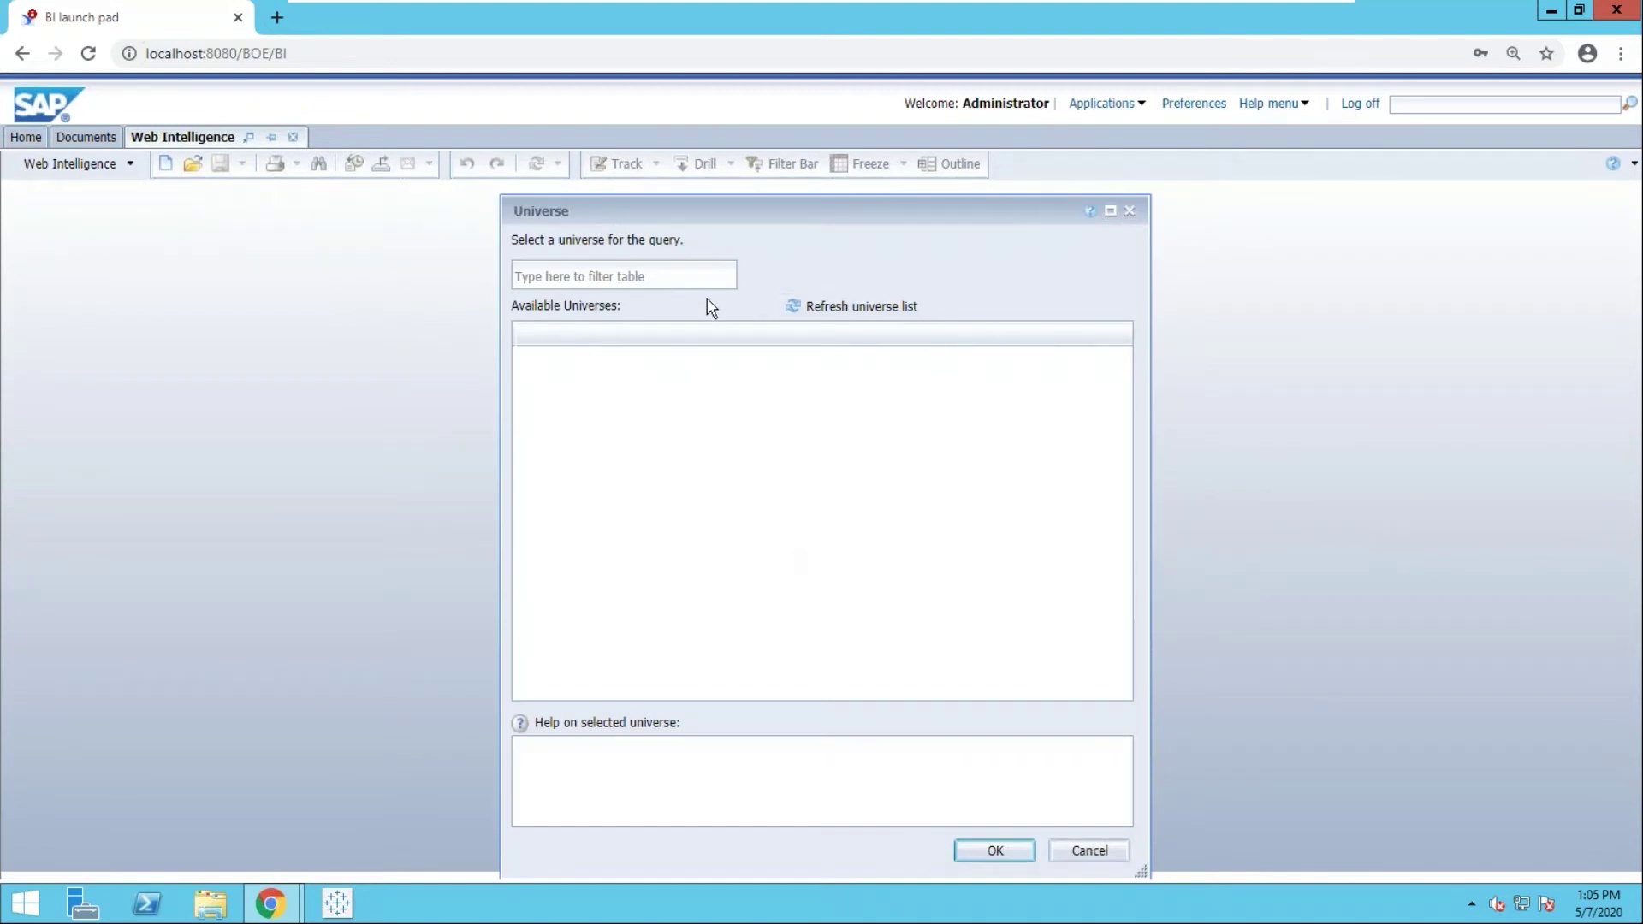
Select the efashion universe from the Training Universes folder for the query.
click(817, 319)
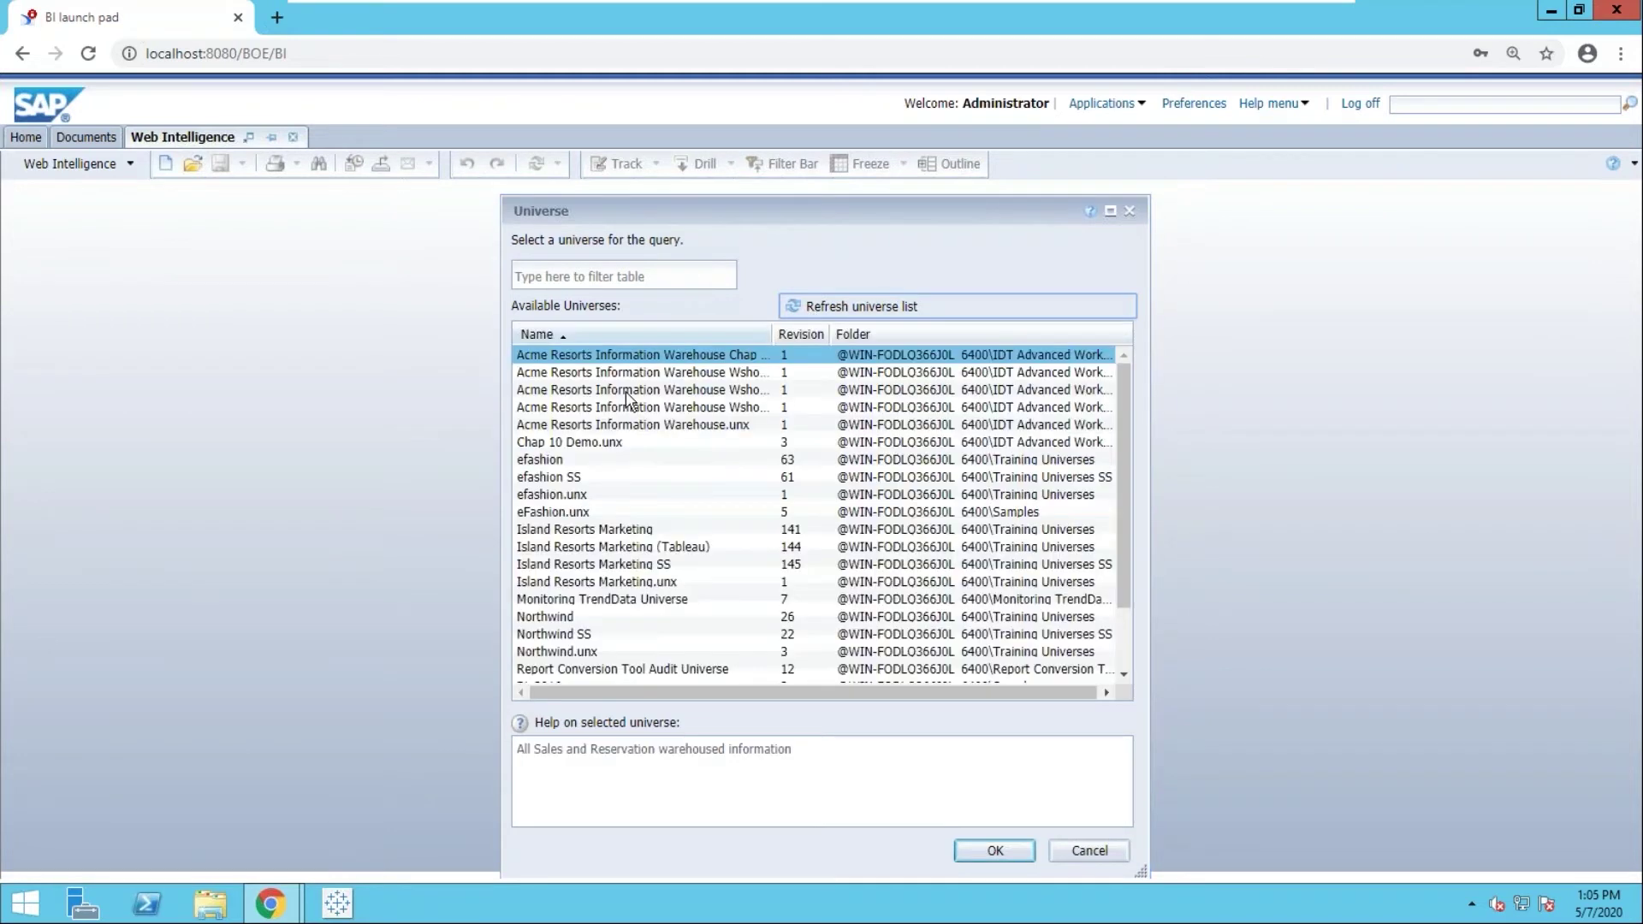
click(554, 458)
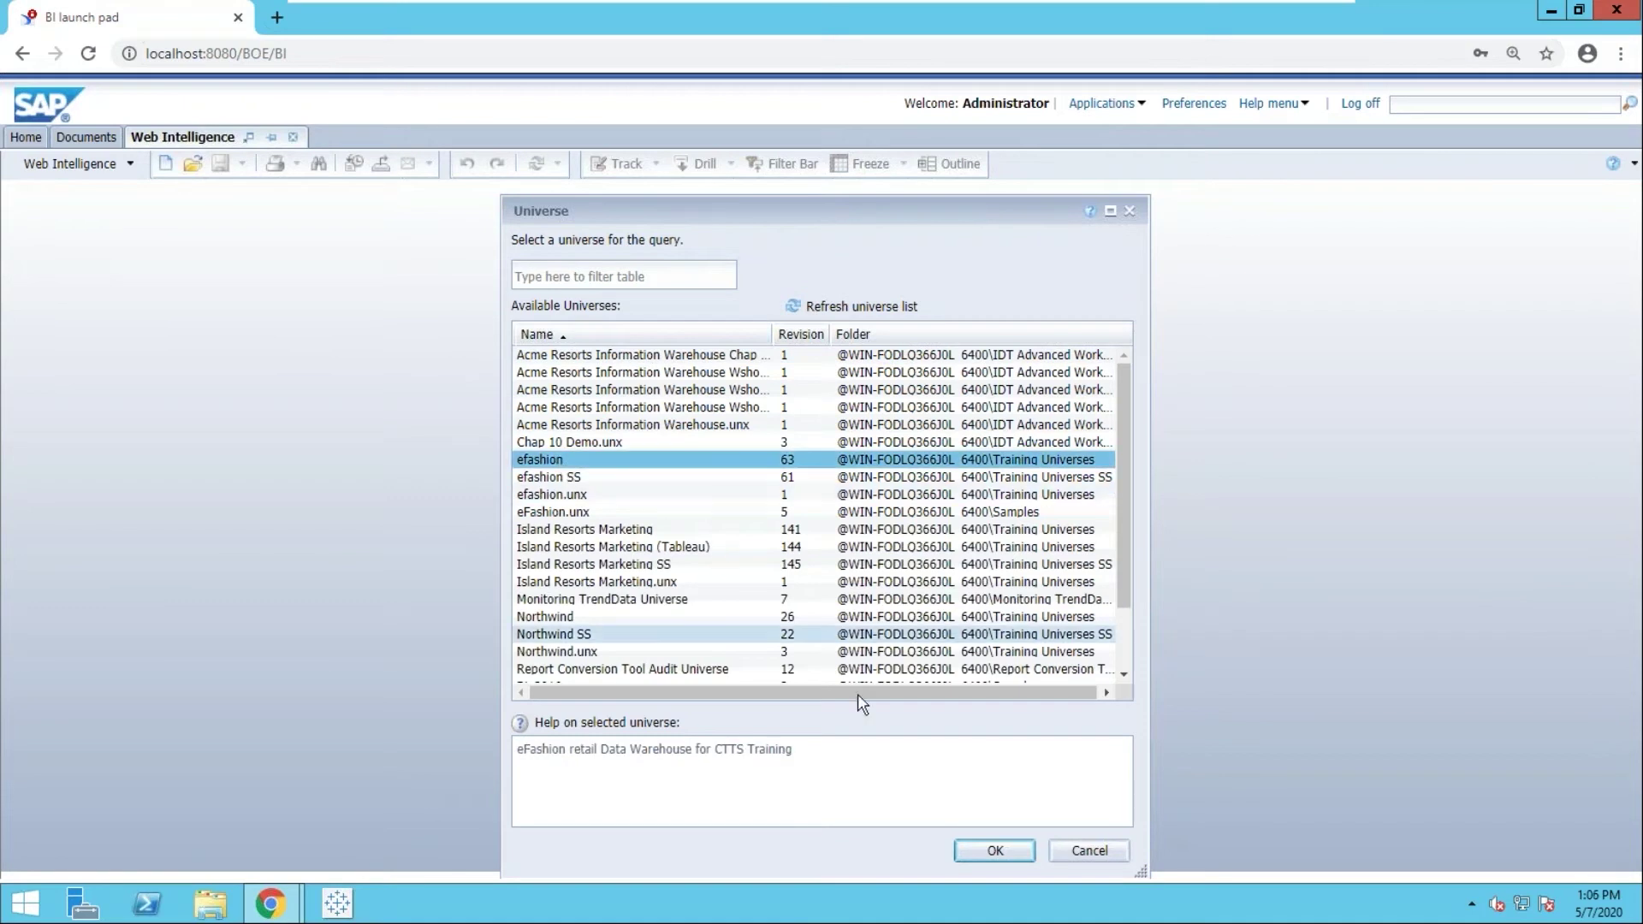
click(994, 850)
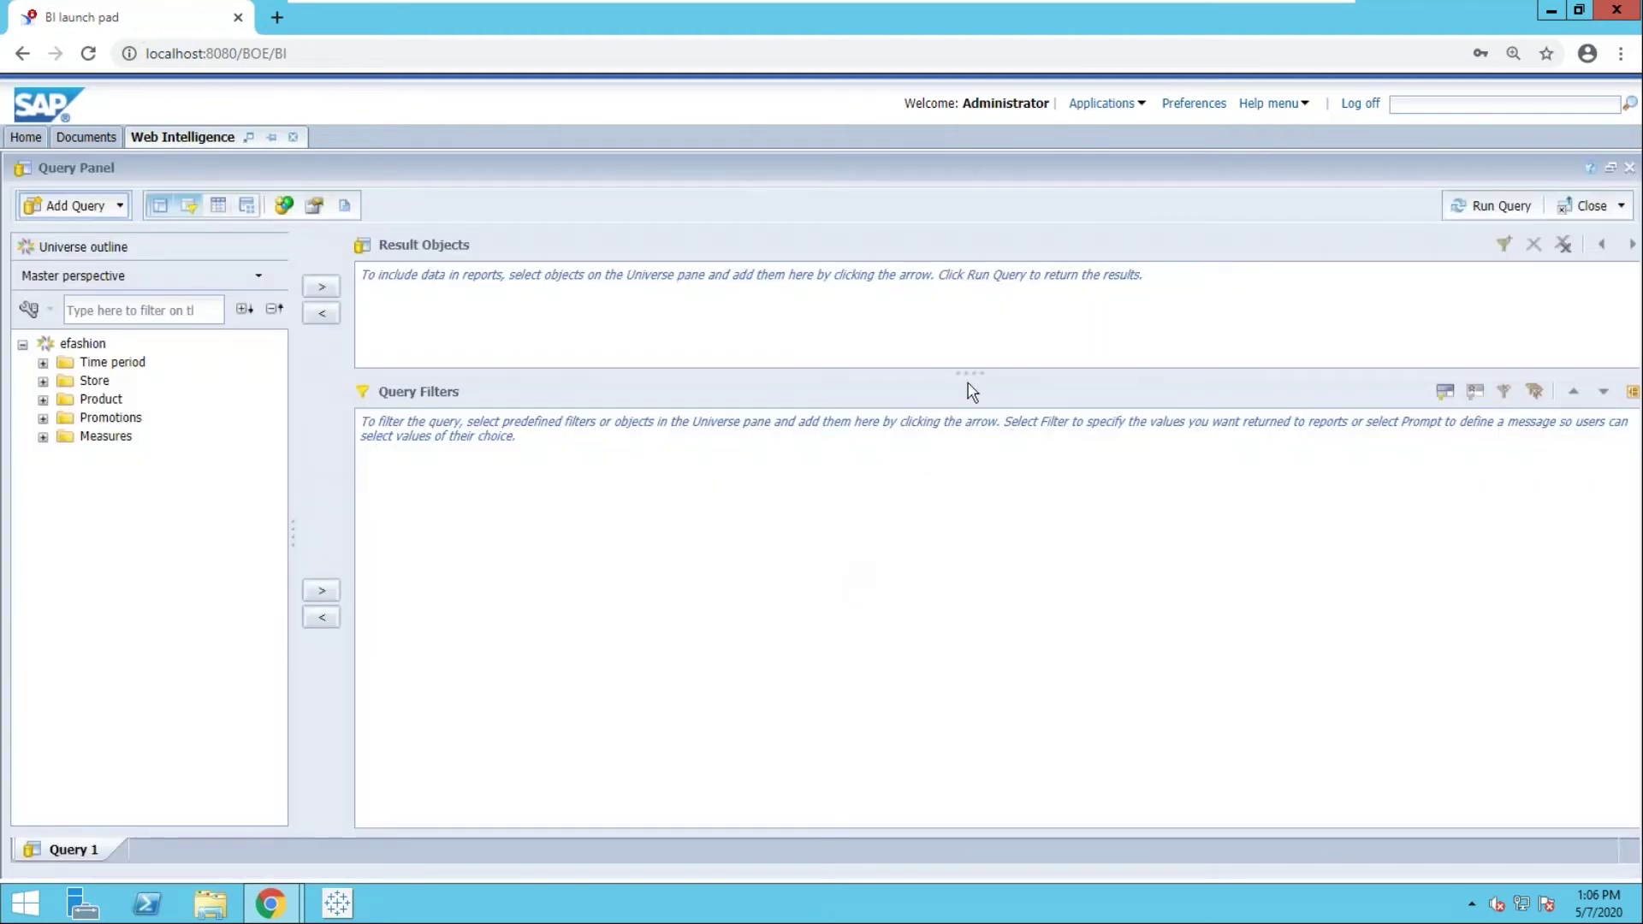
Enlarge the Result Objects area and add Year, Quarter and State to the query's result objects.
drag(965, 374, 964, 425)
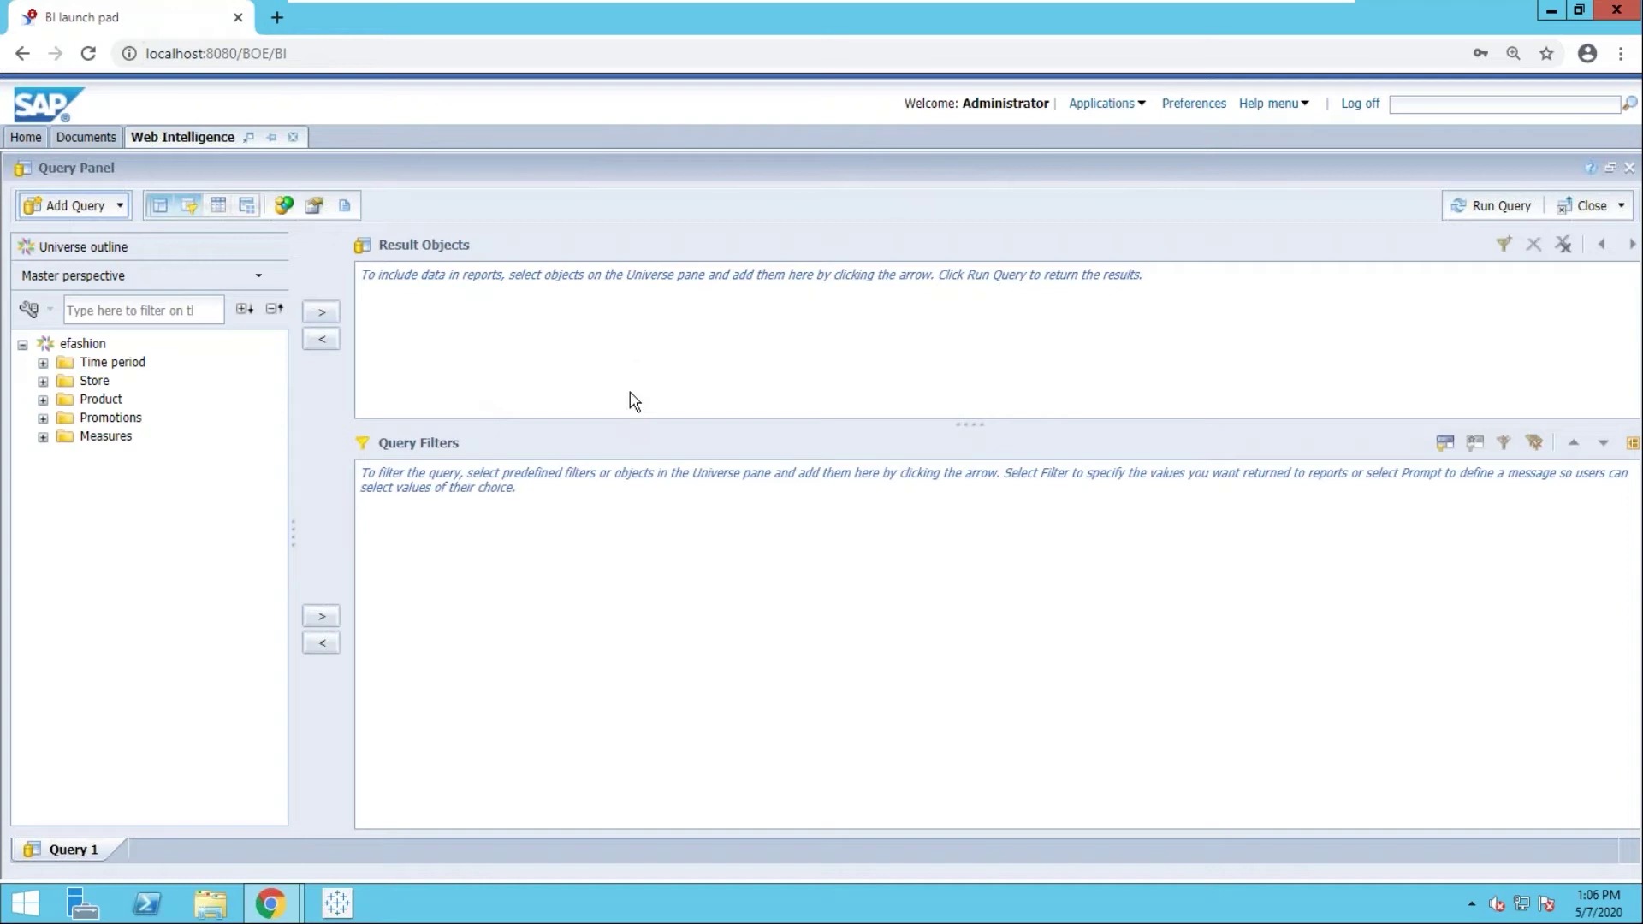
click(42, 363)
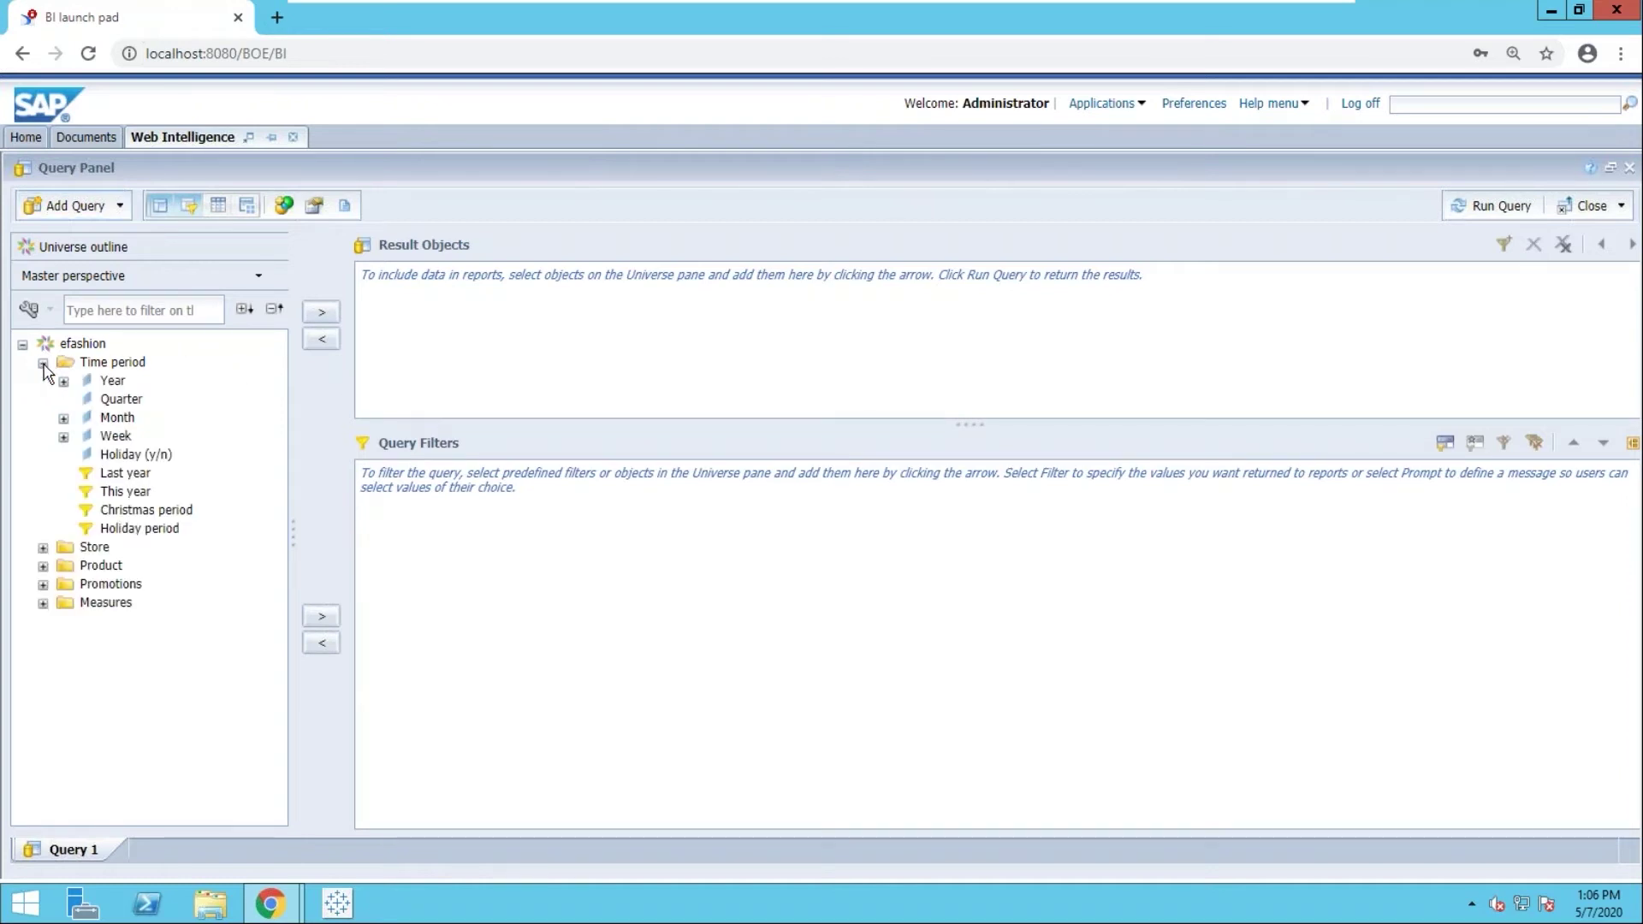
click(112, 381)
double_click(117, 382)
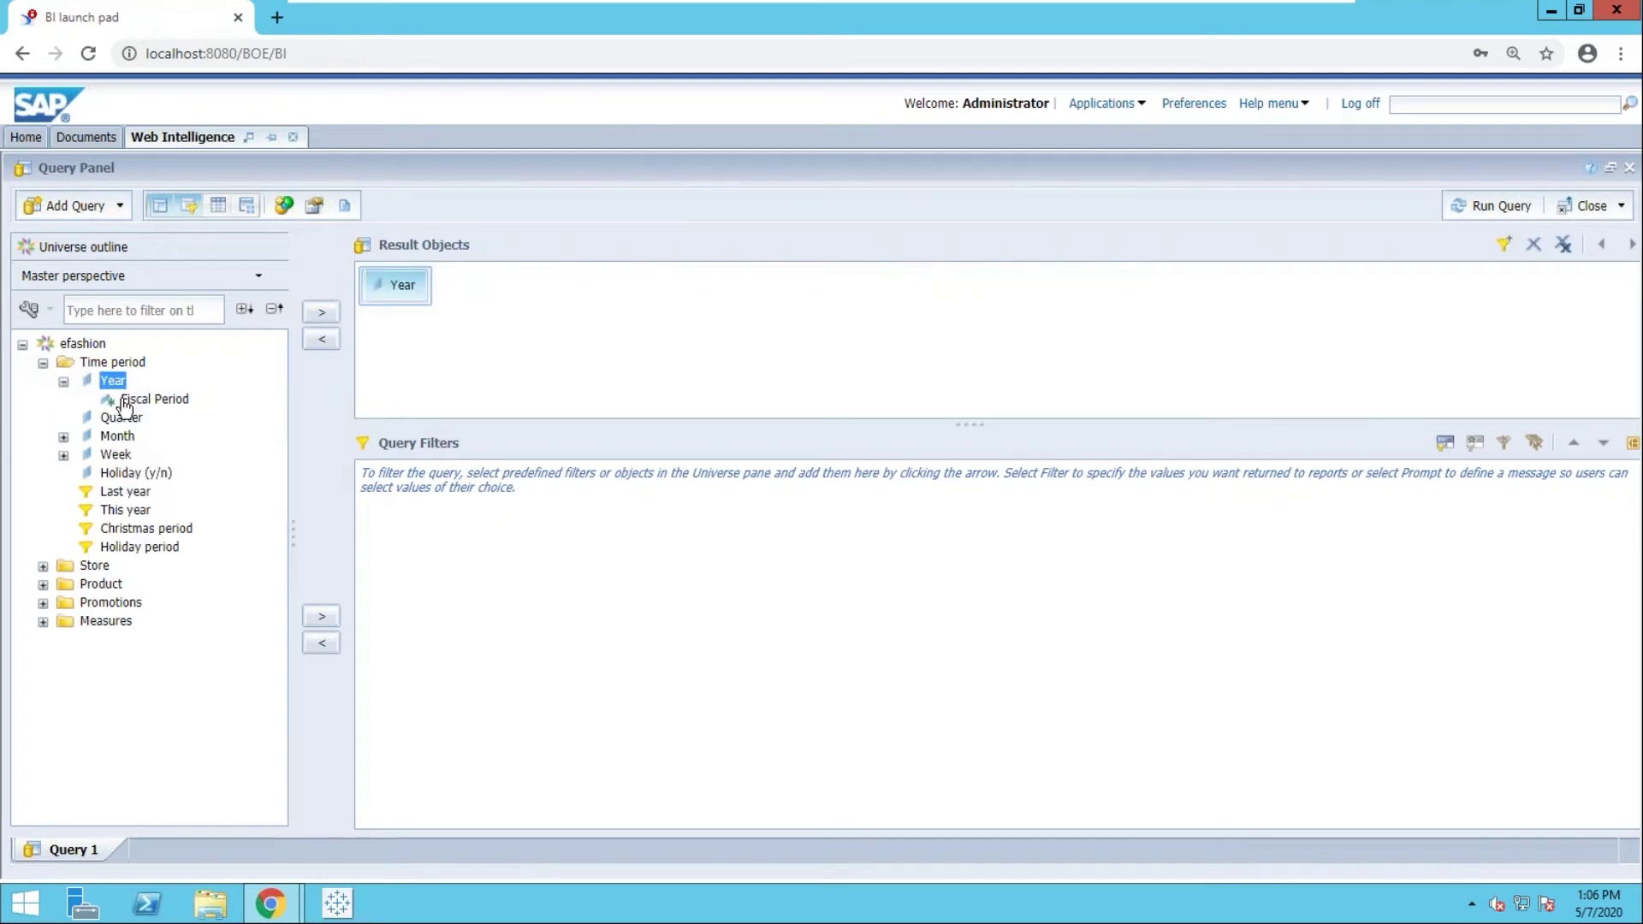
click(125, 418)
double_click(125, 419)
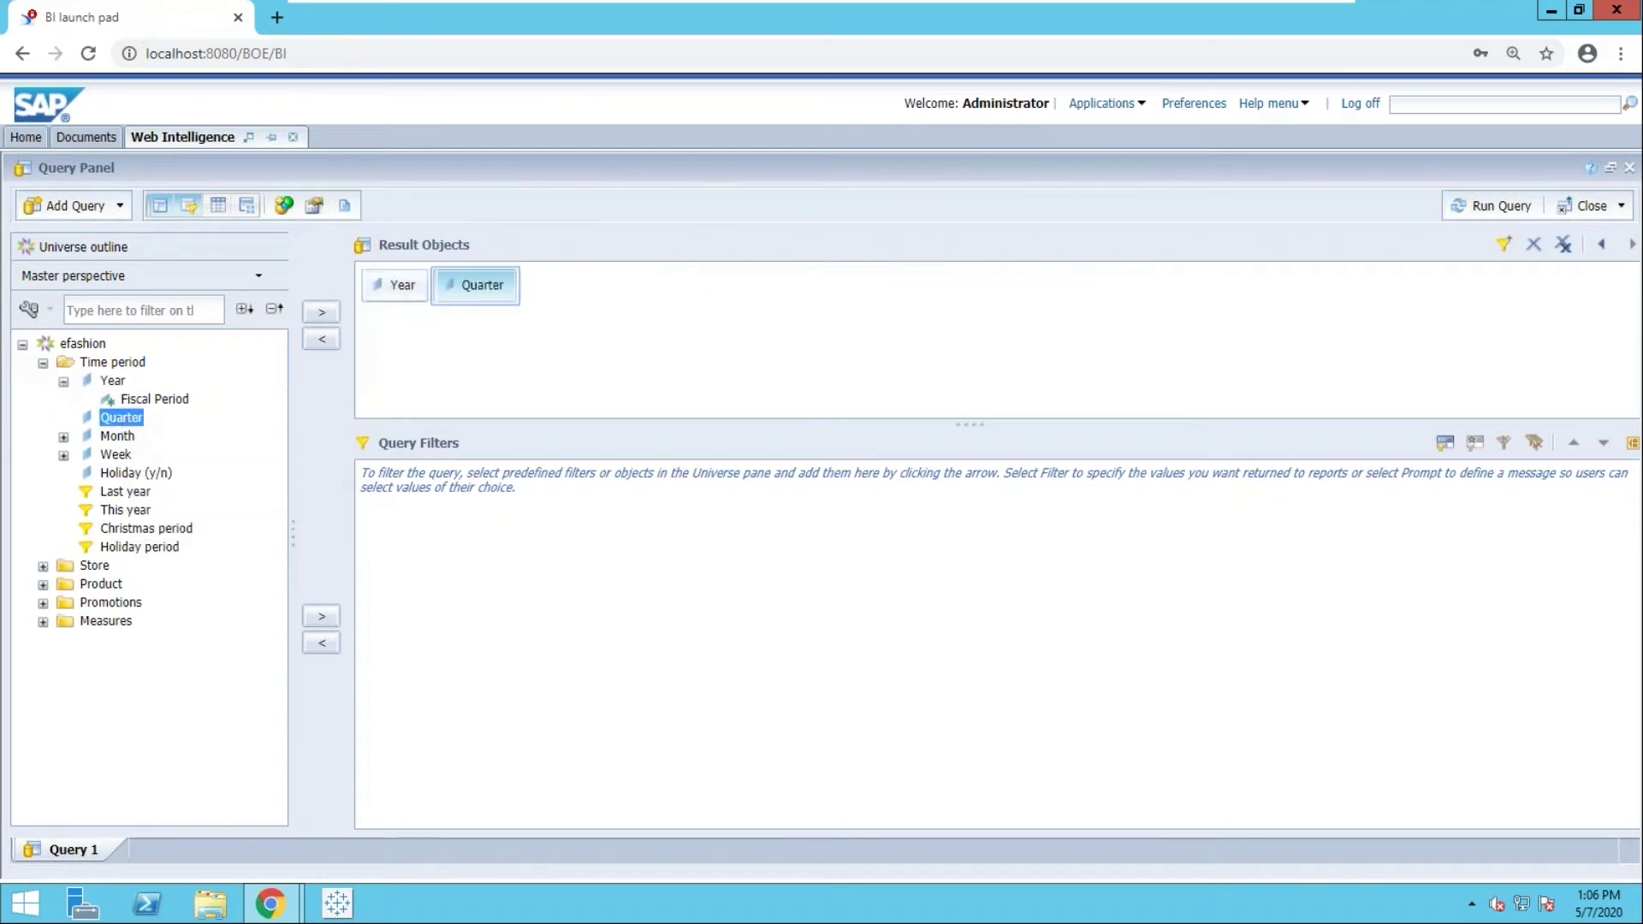
click(44, 566)
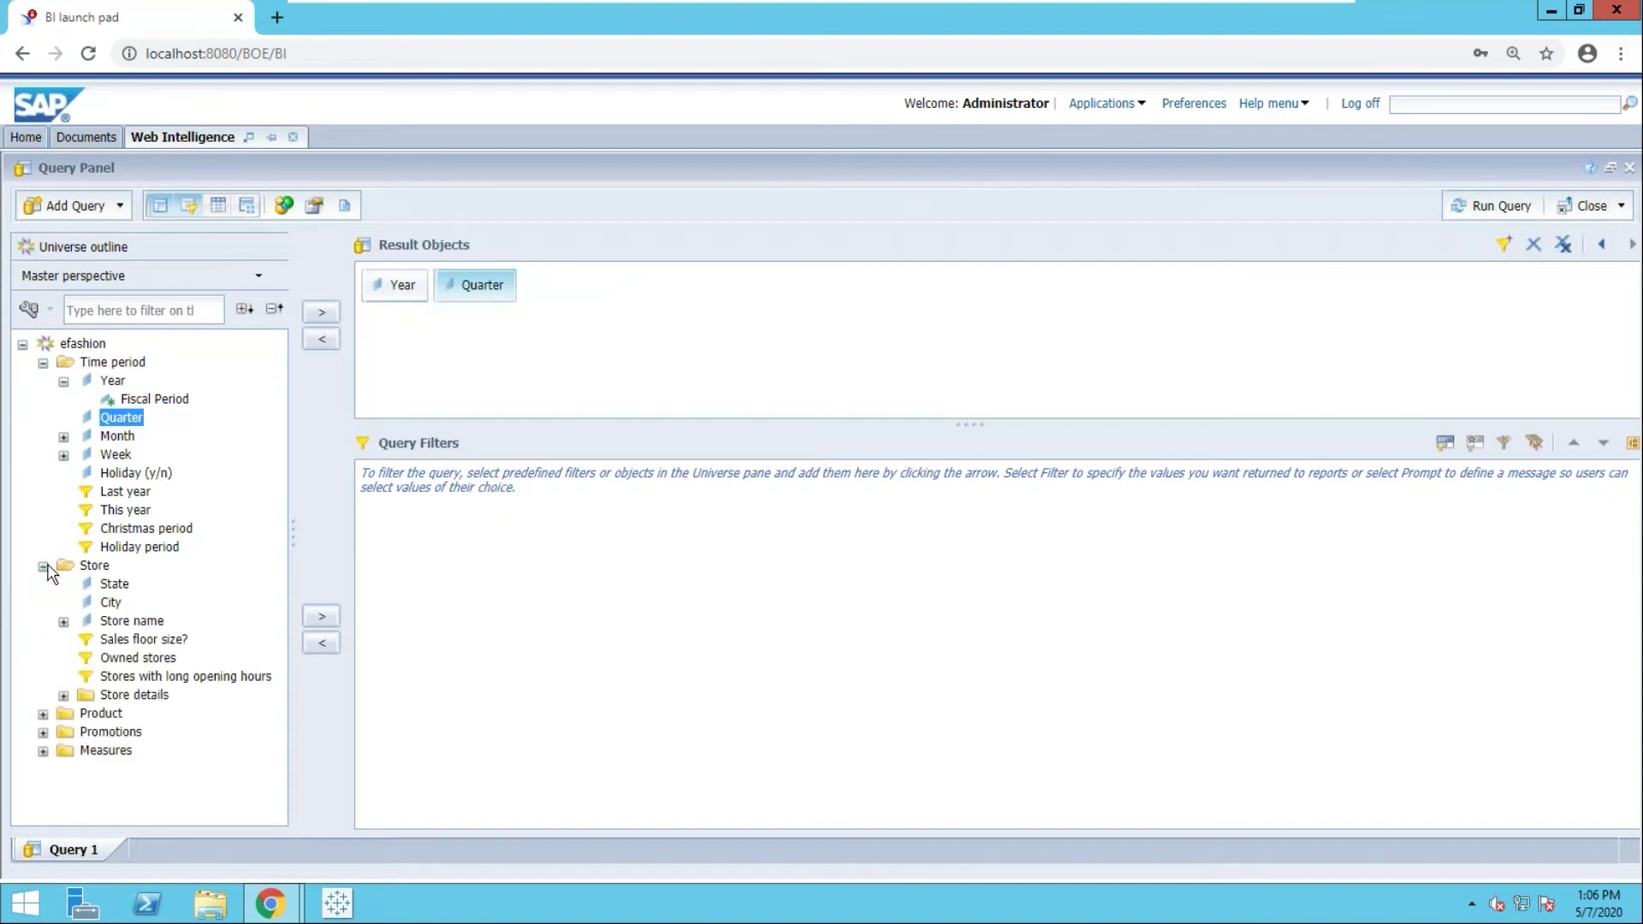
click(116, 585)
double_click(120, 587)
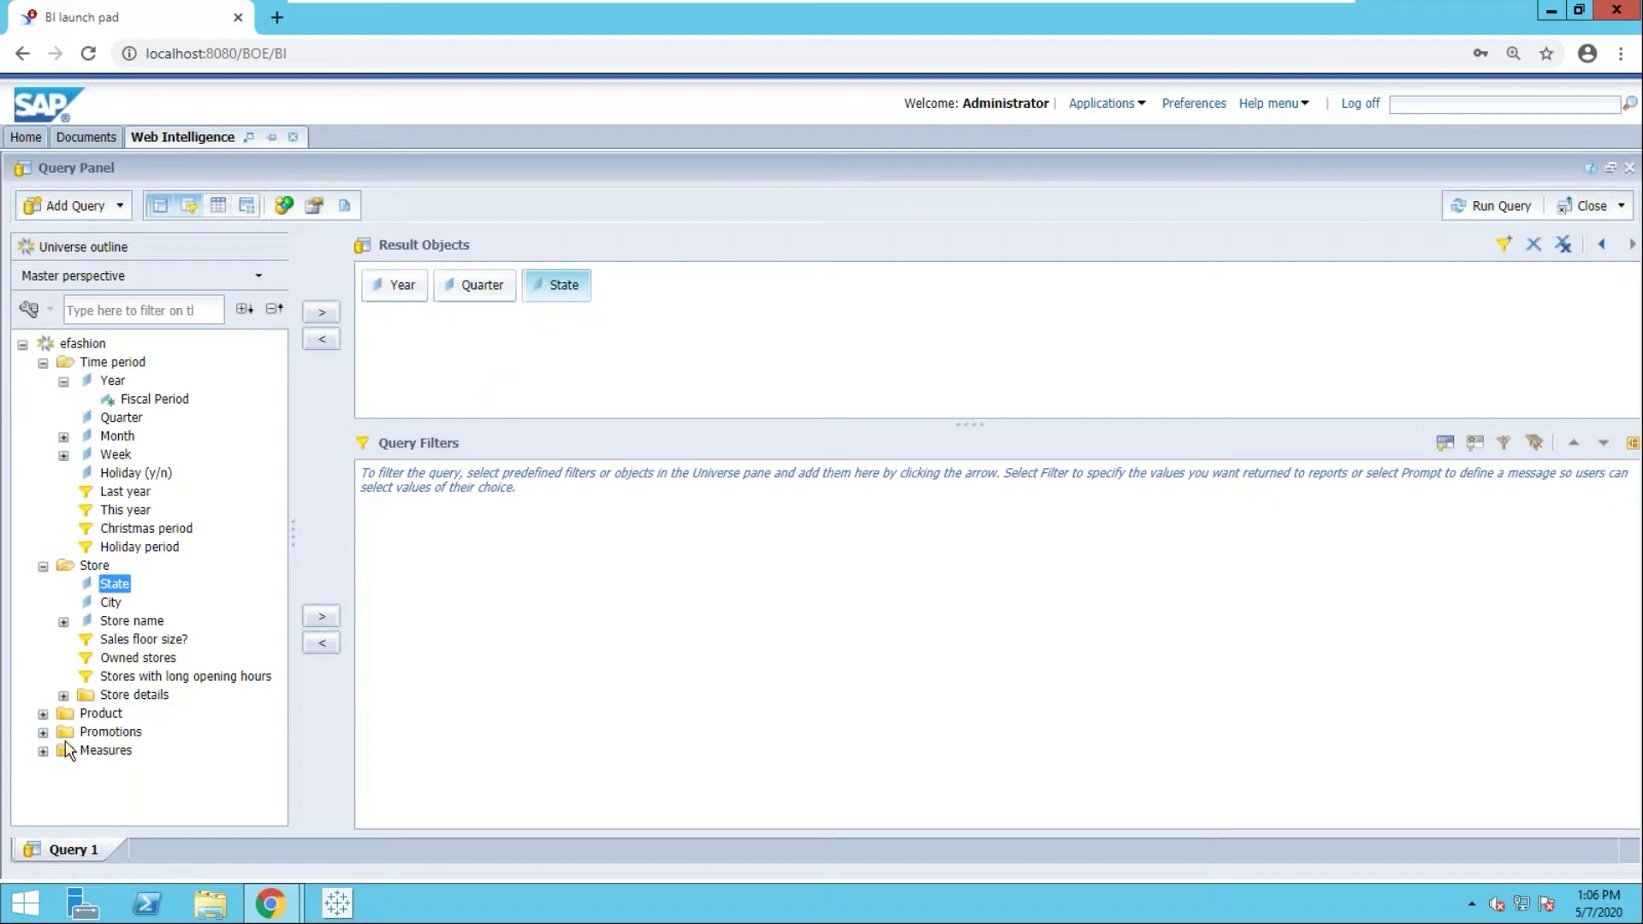
Add the whole Measures class to the result objects, then remove Discount from the query.
click(44, 752)
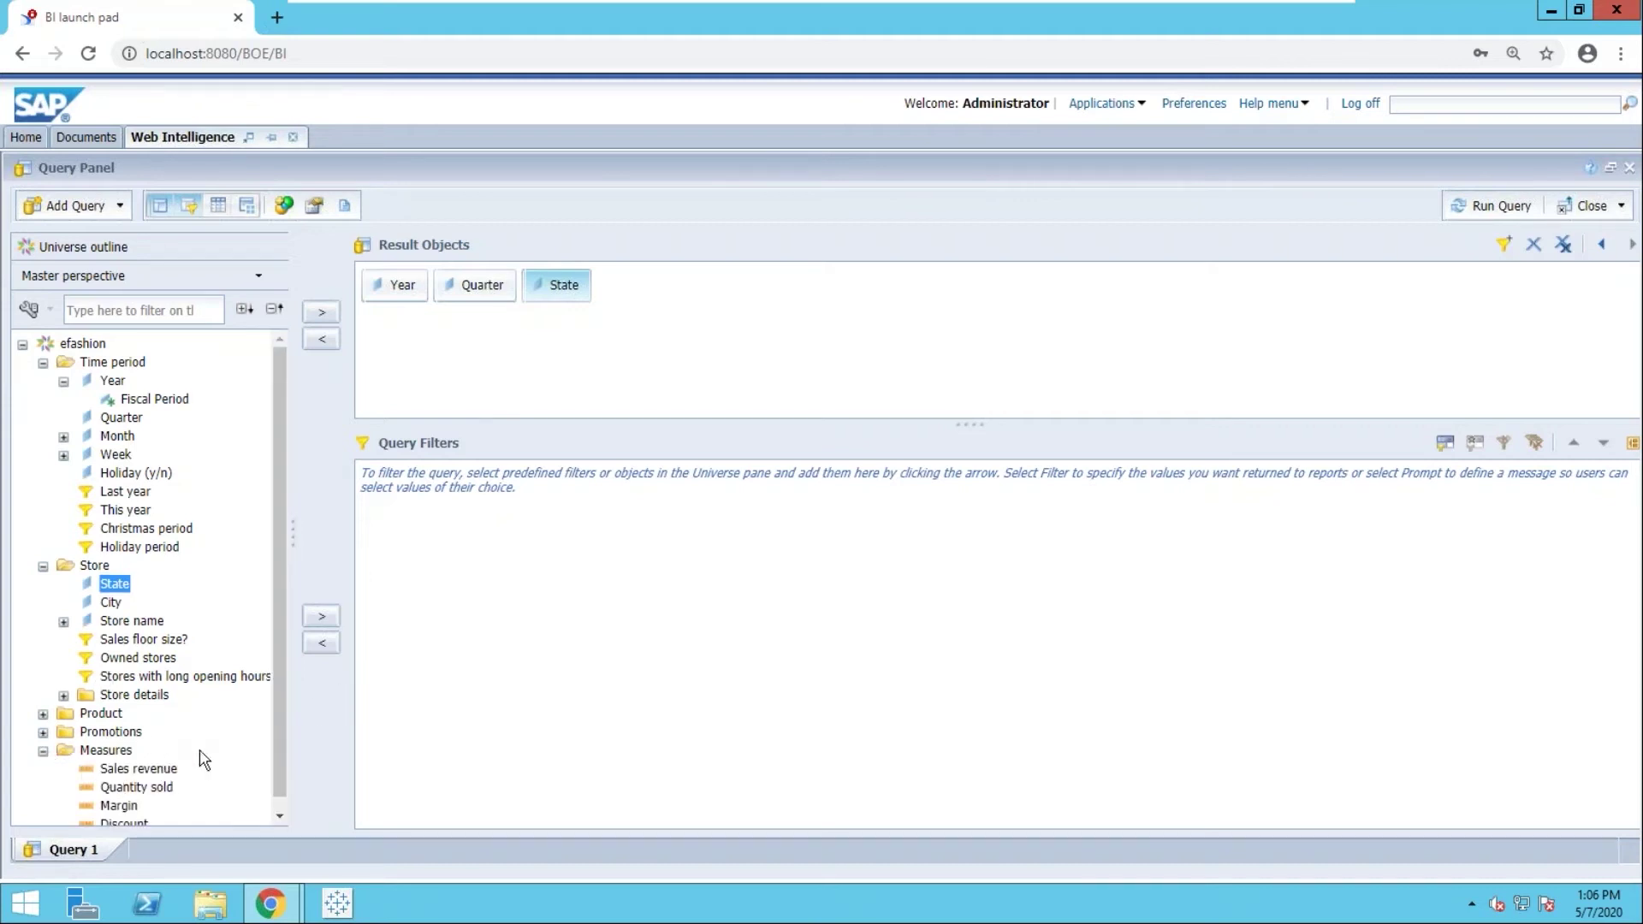
click(109, 752)
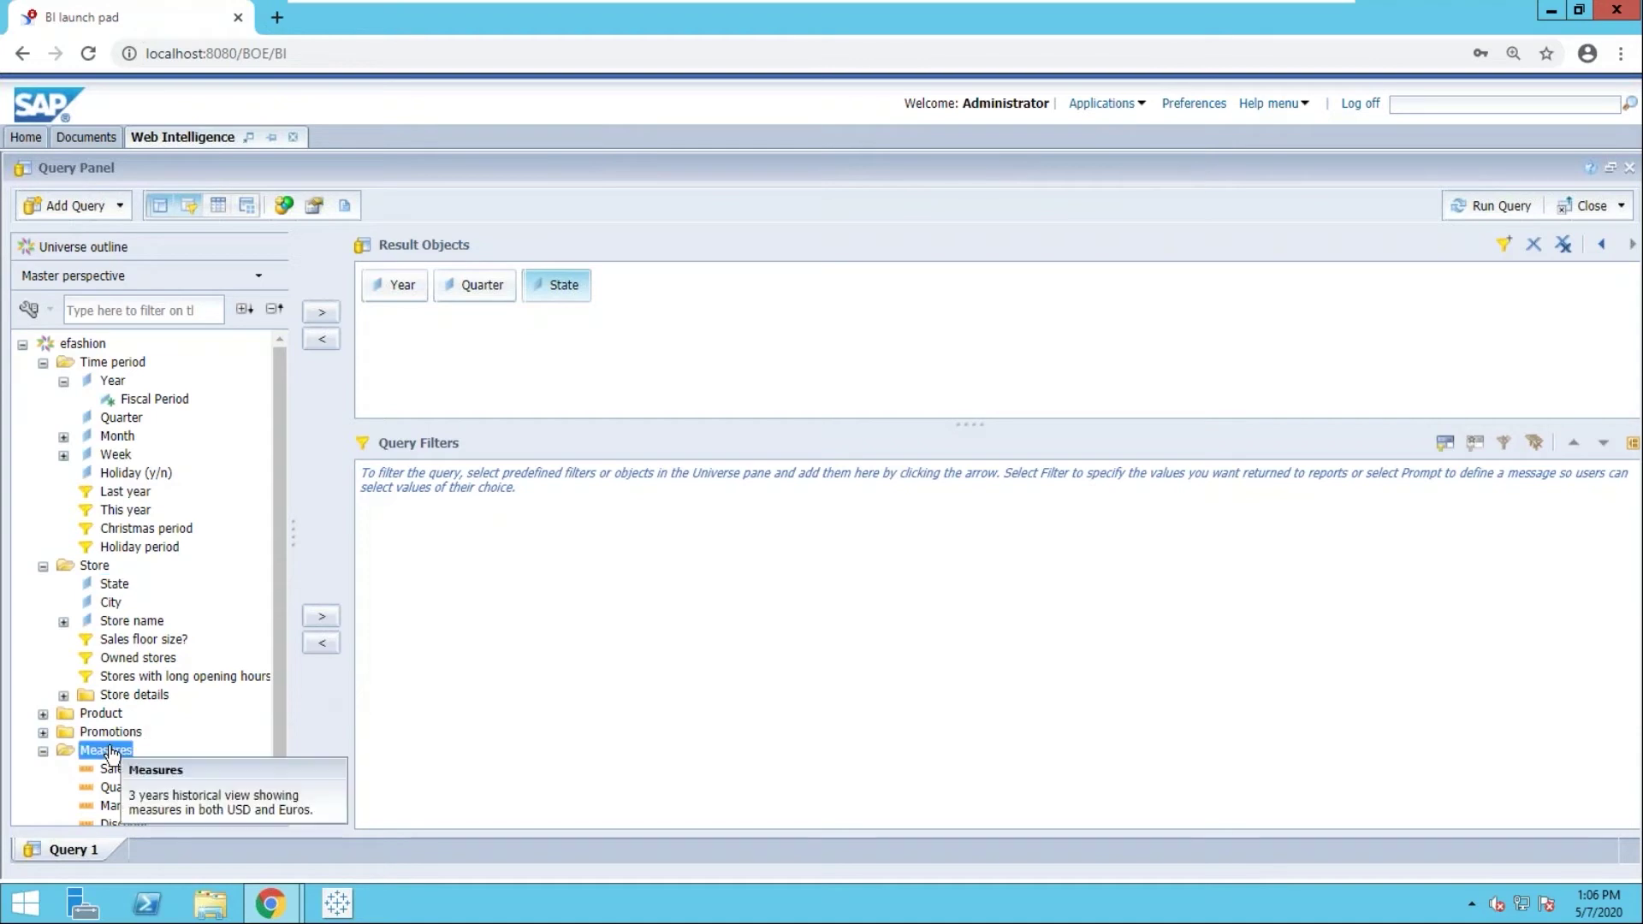
double_click(108, 752)
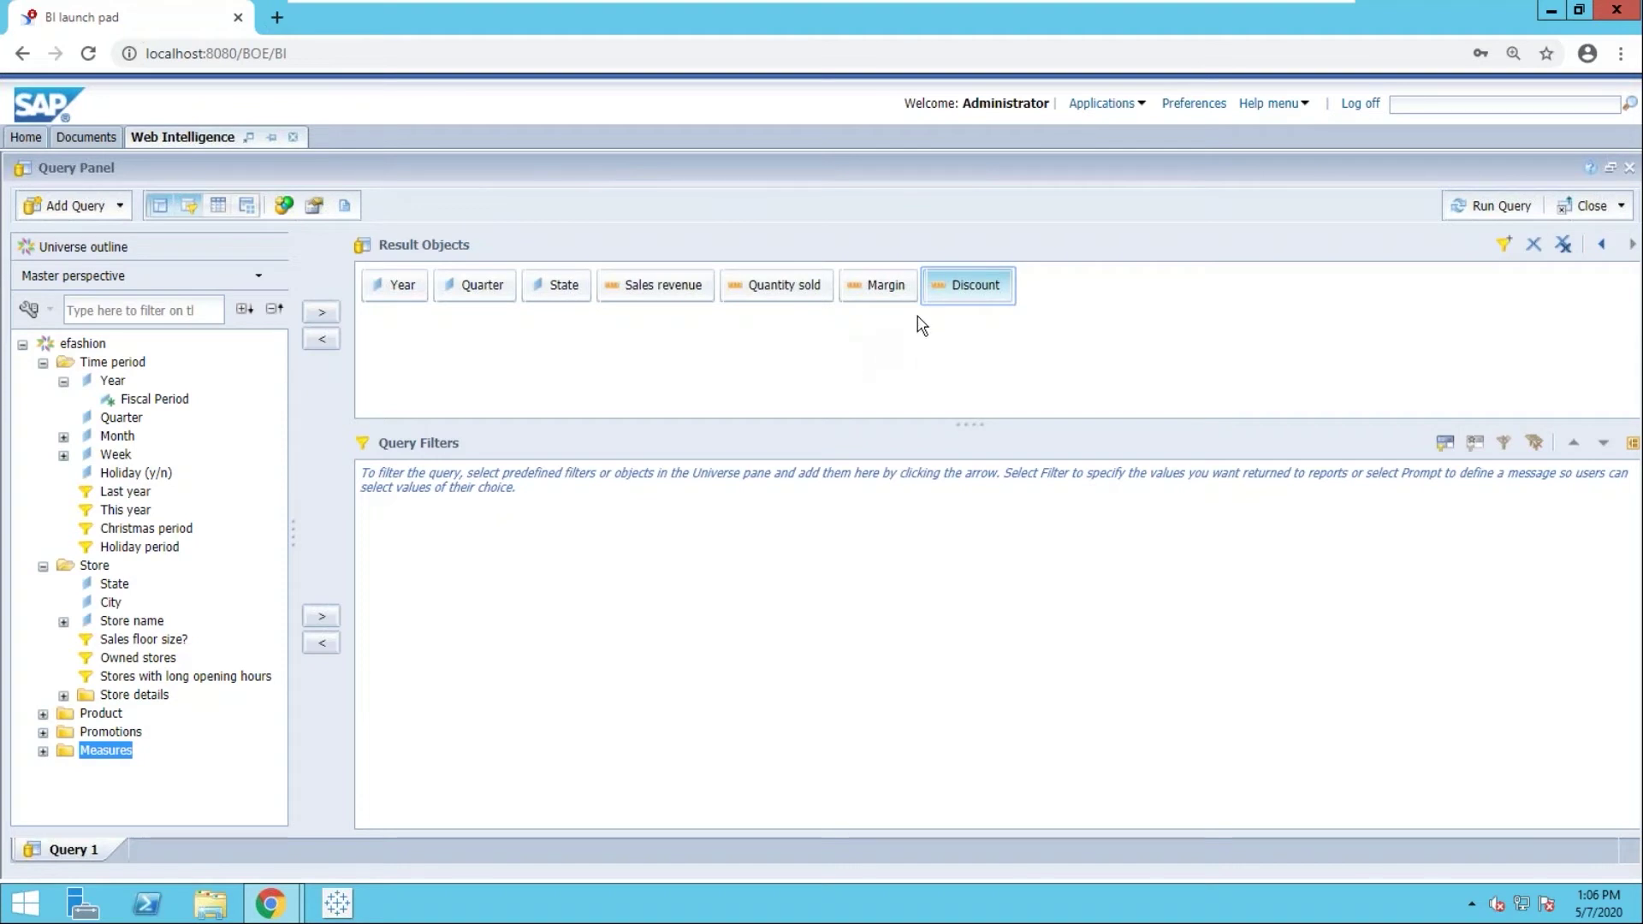
drag(973, 293, 231, 427)
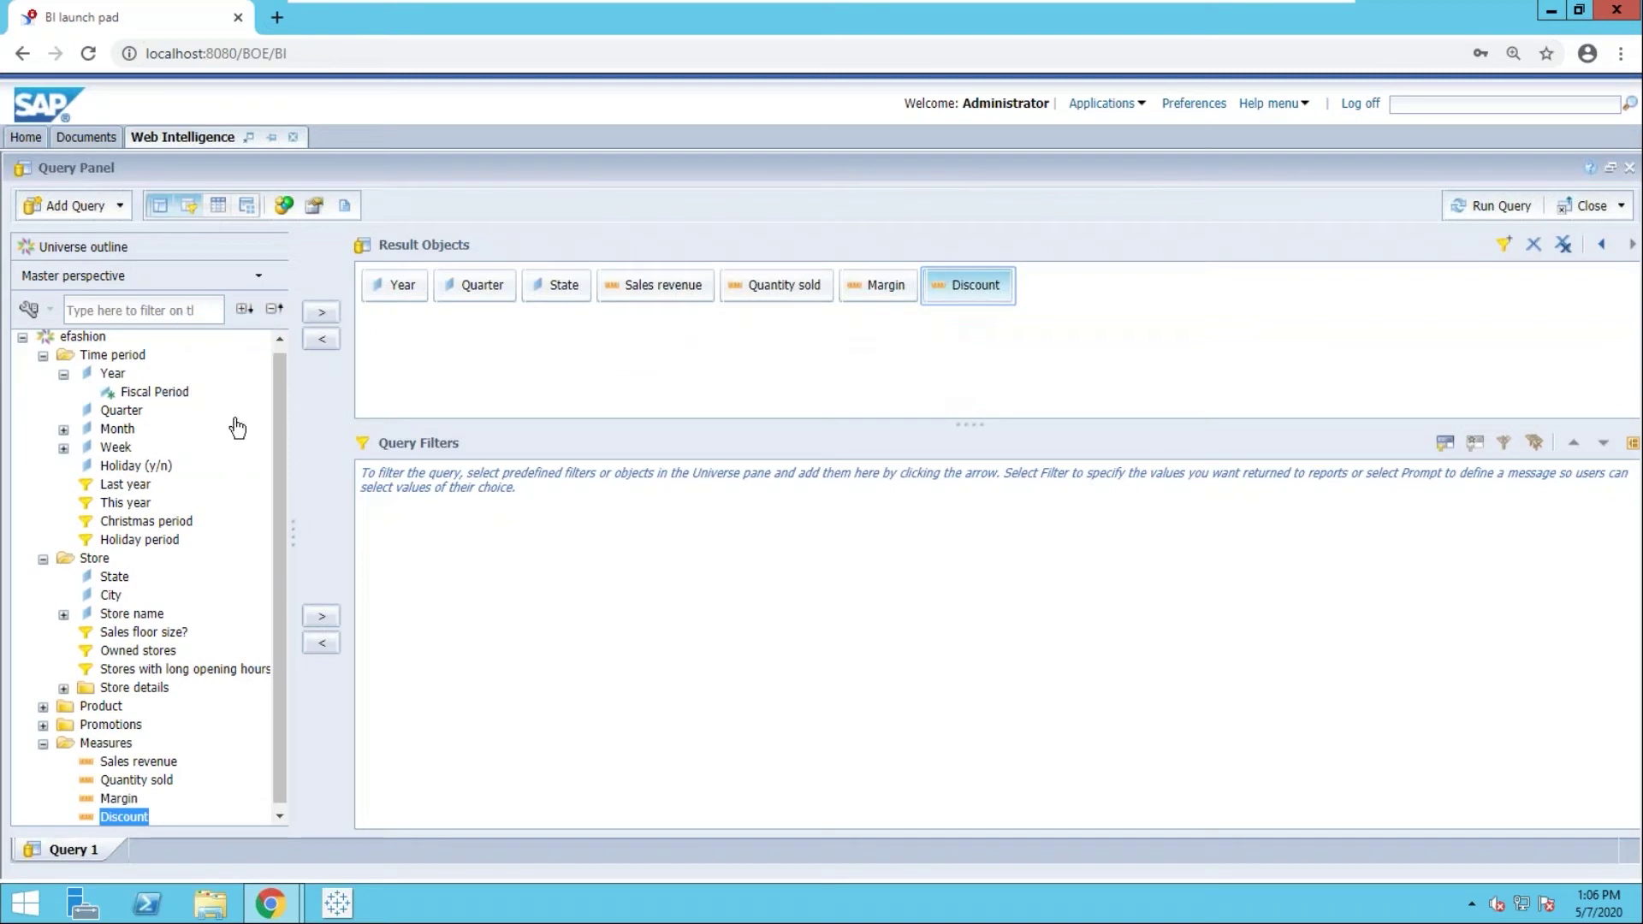
key(Delete)
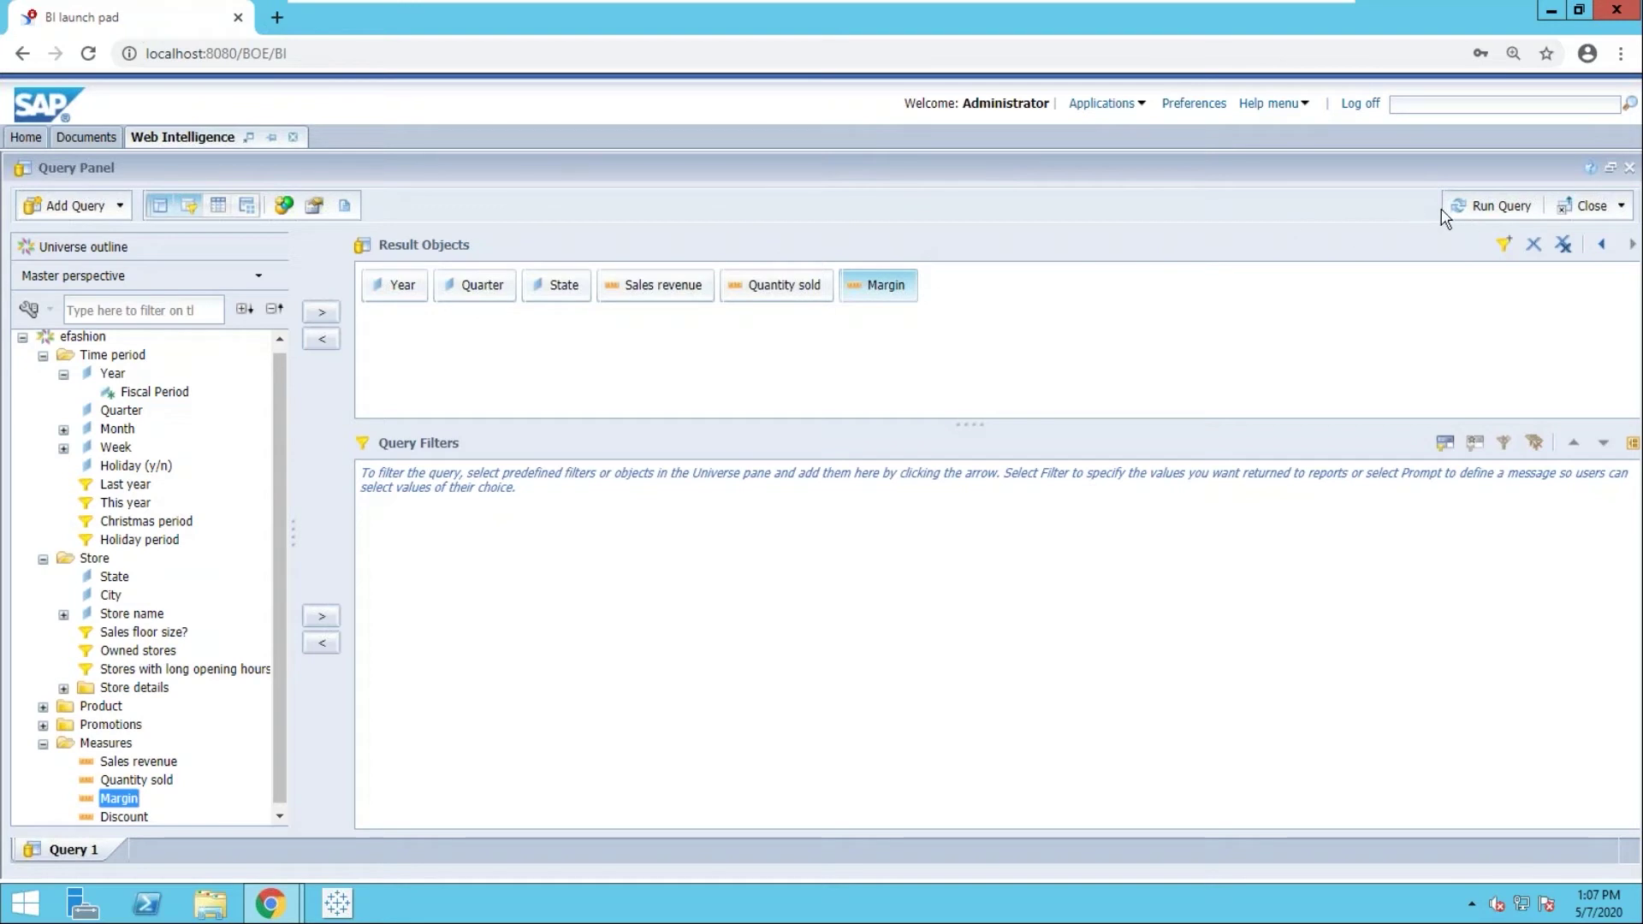
Run the query and shift the report table slightly to the right.
click(1475, 208)
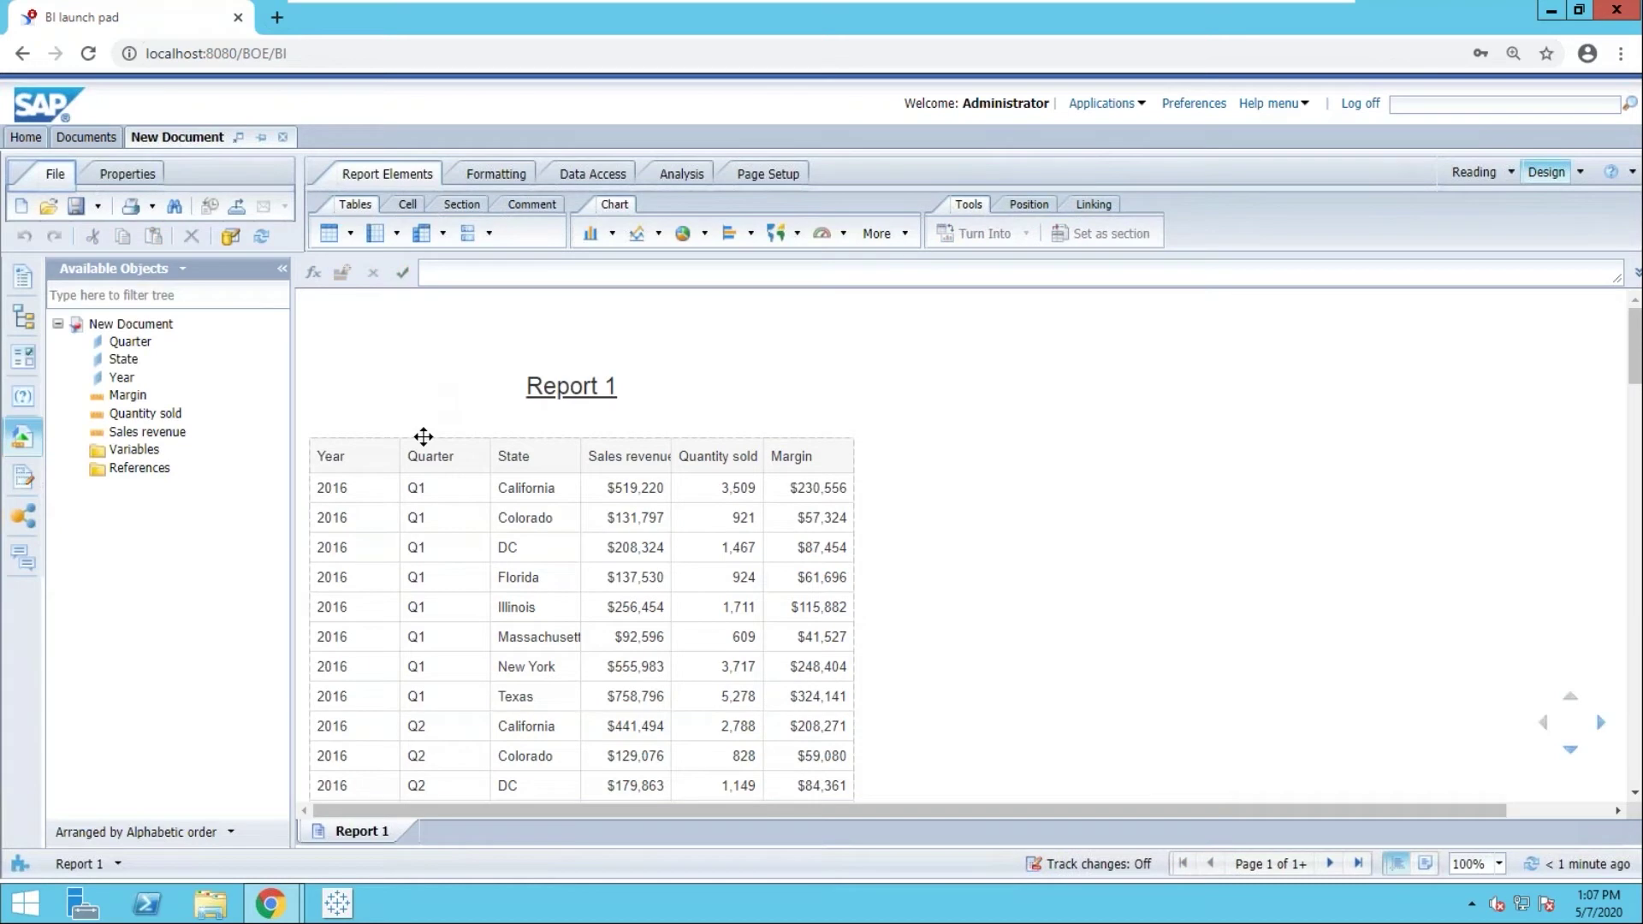
click(424, 436)
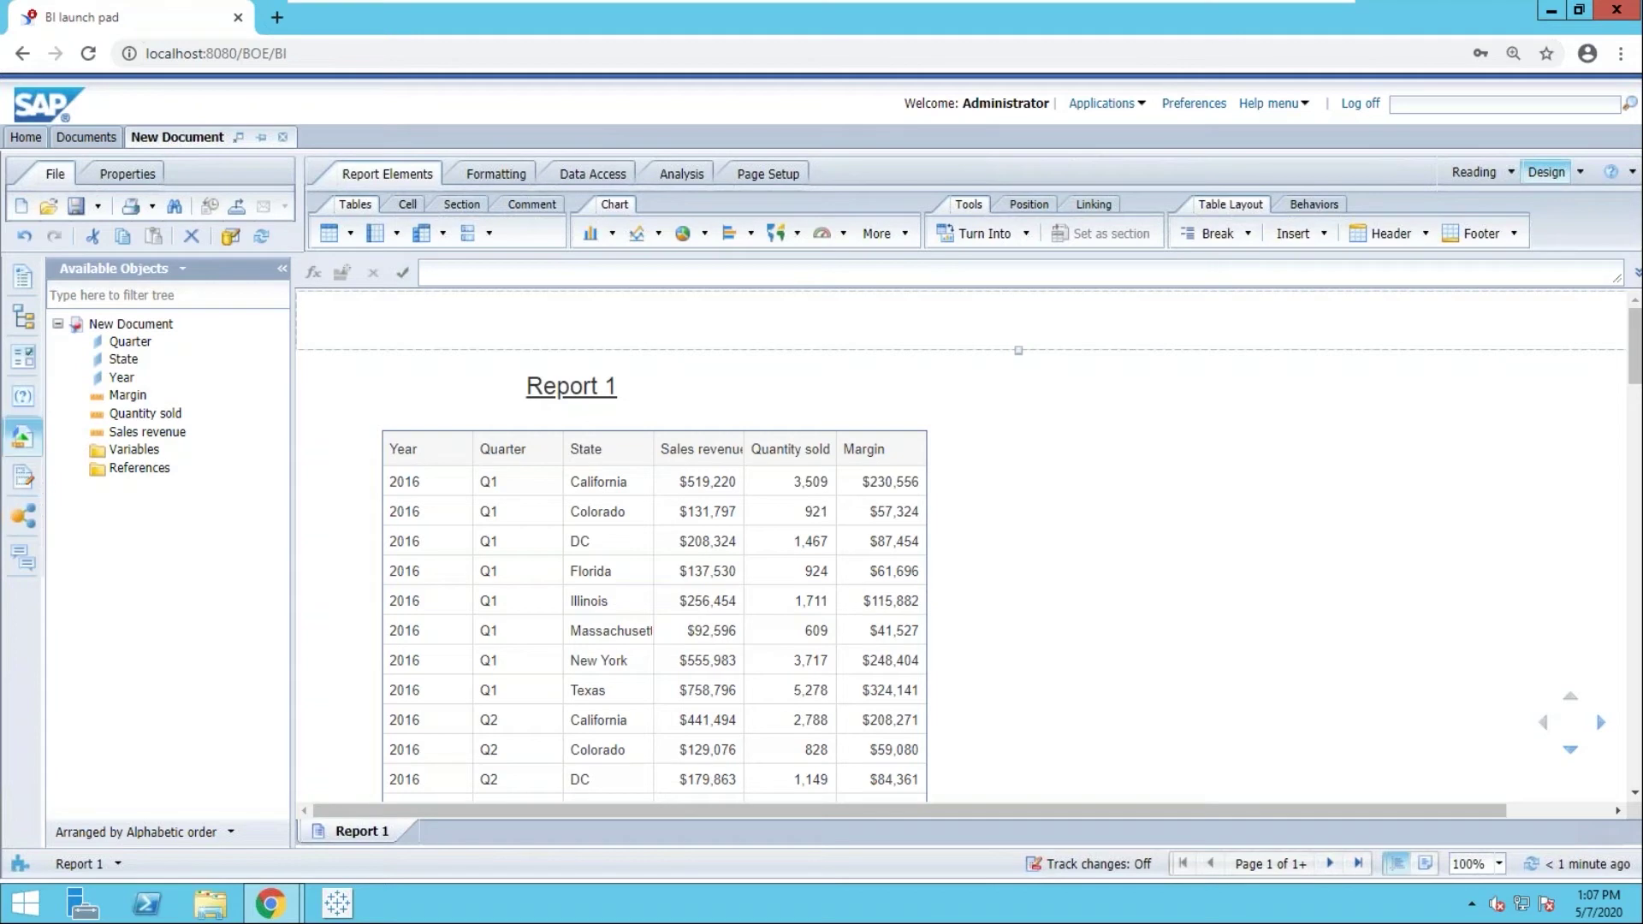
Review the analysis tools available for the table, including the display, conditional, interaction and additional calculation function options.
click(675, 176)
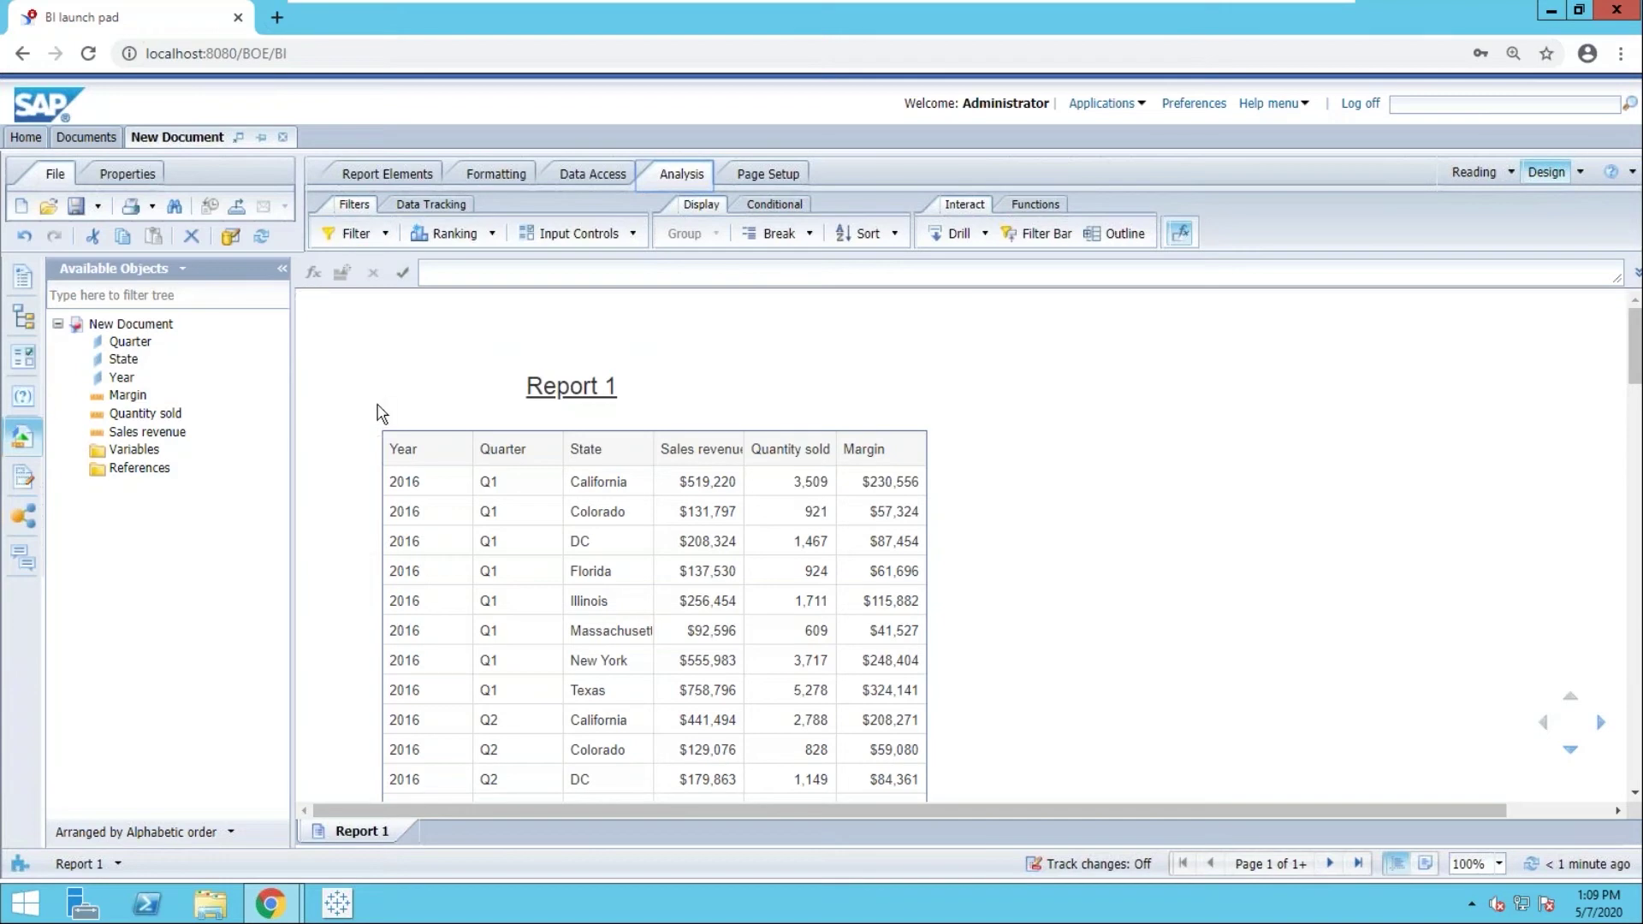
click(433, 453)
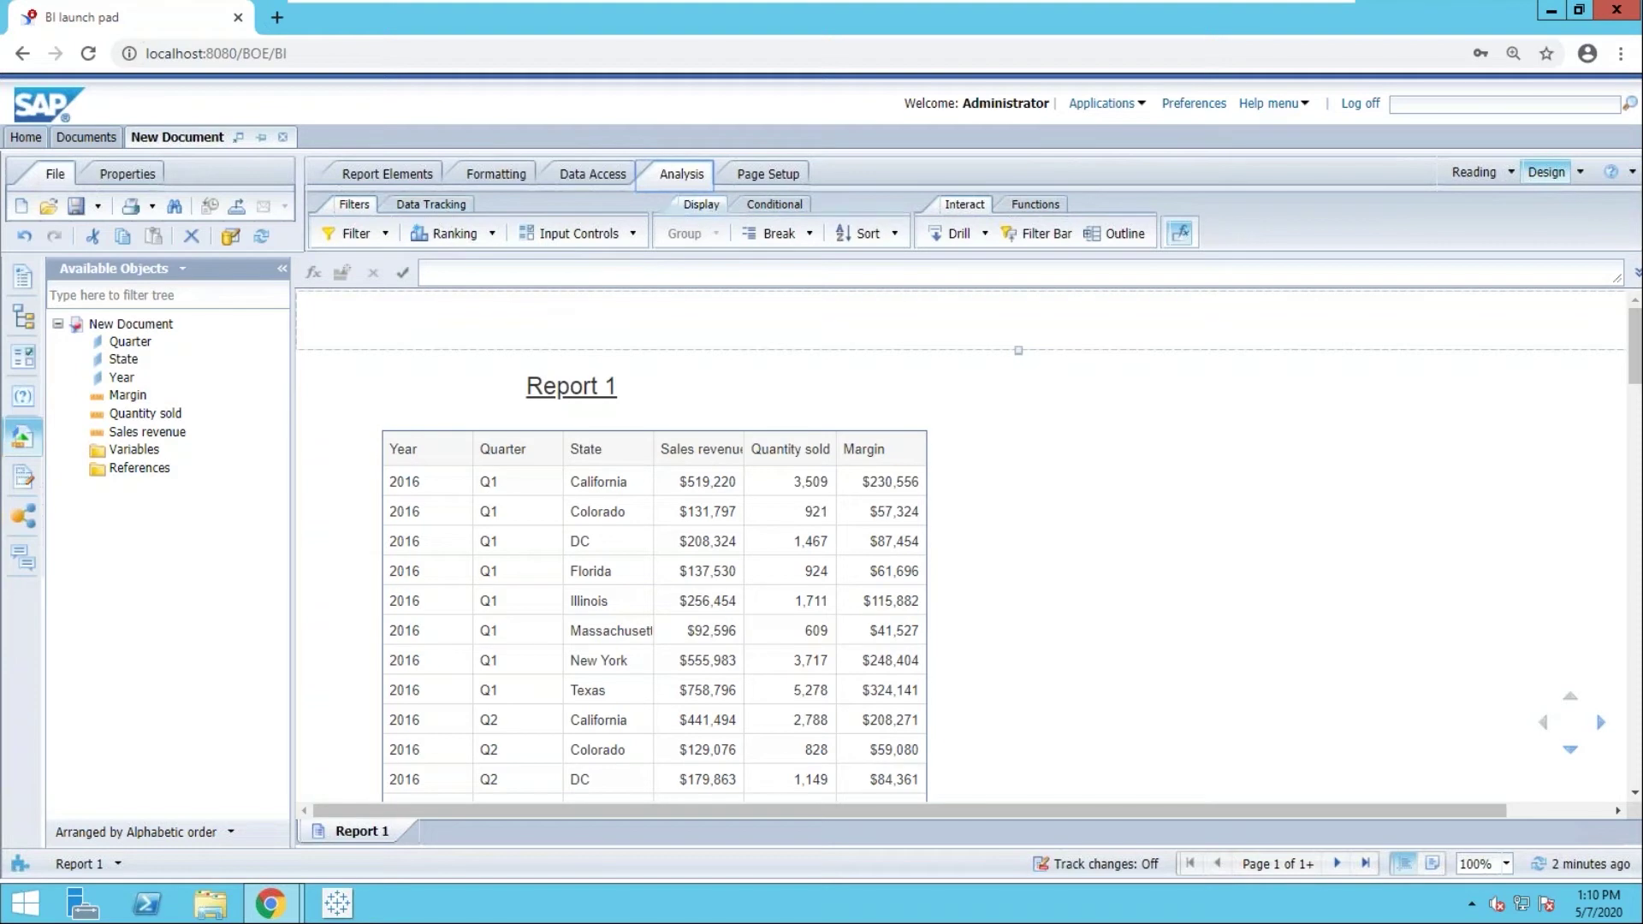
click(750, 205)
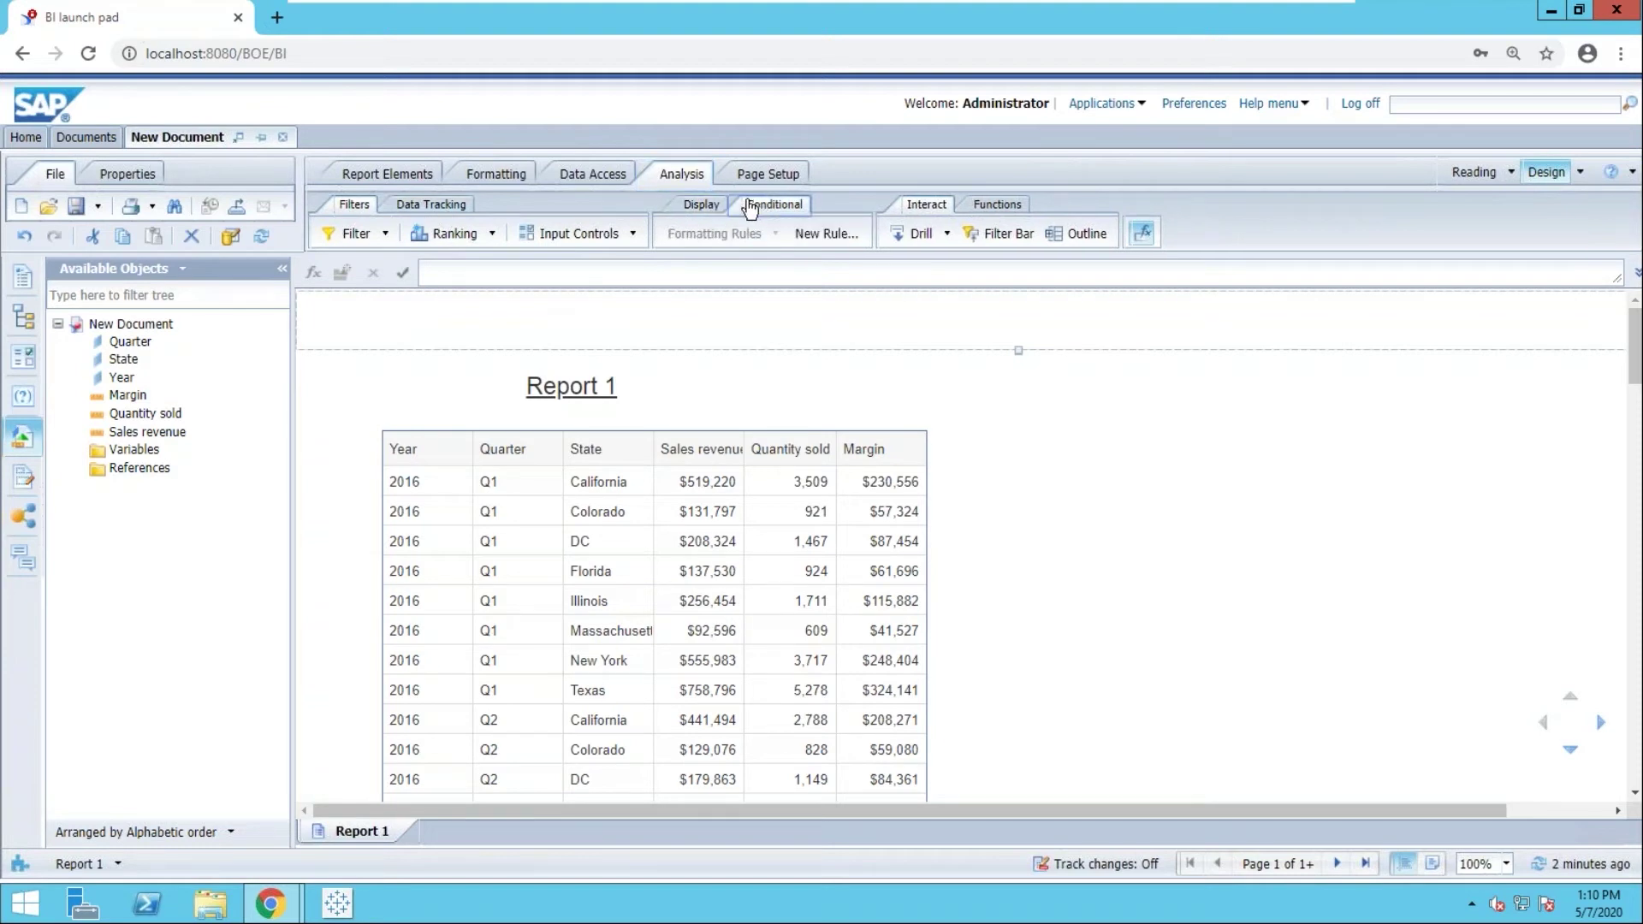
click(719, 205)
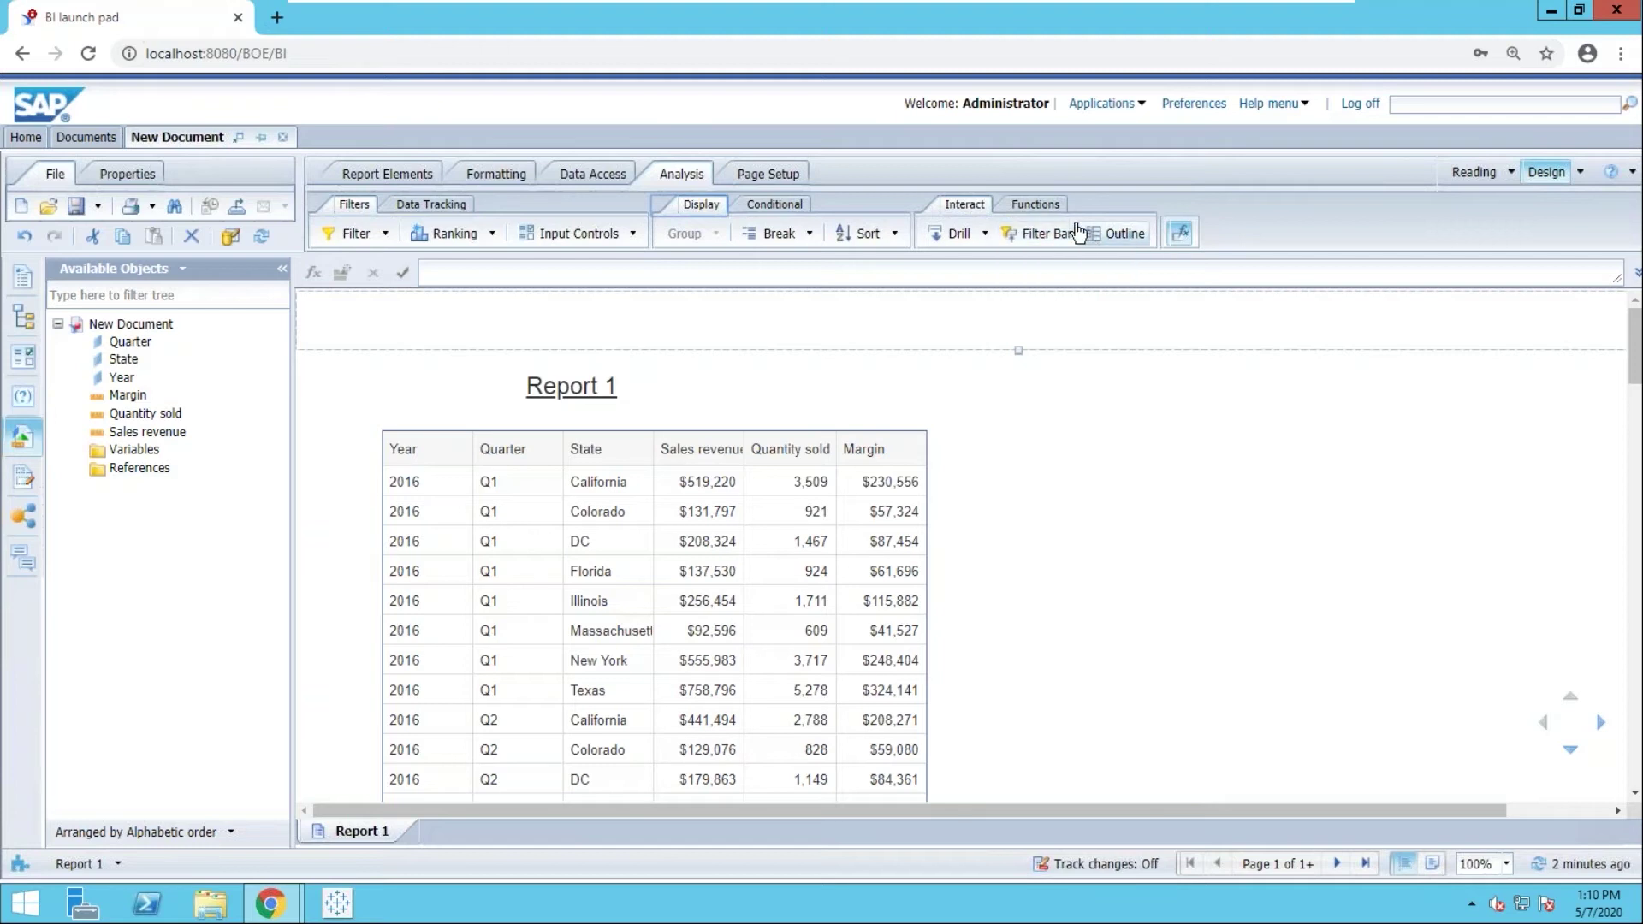
click(1049, 209)
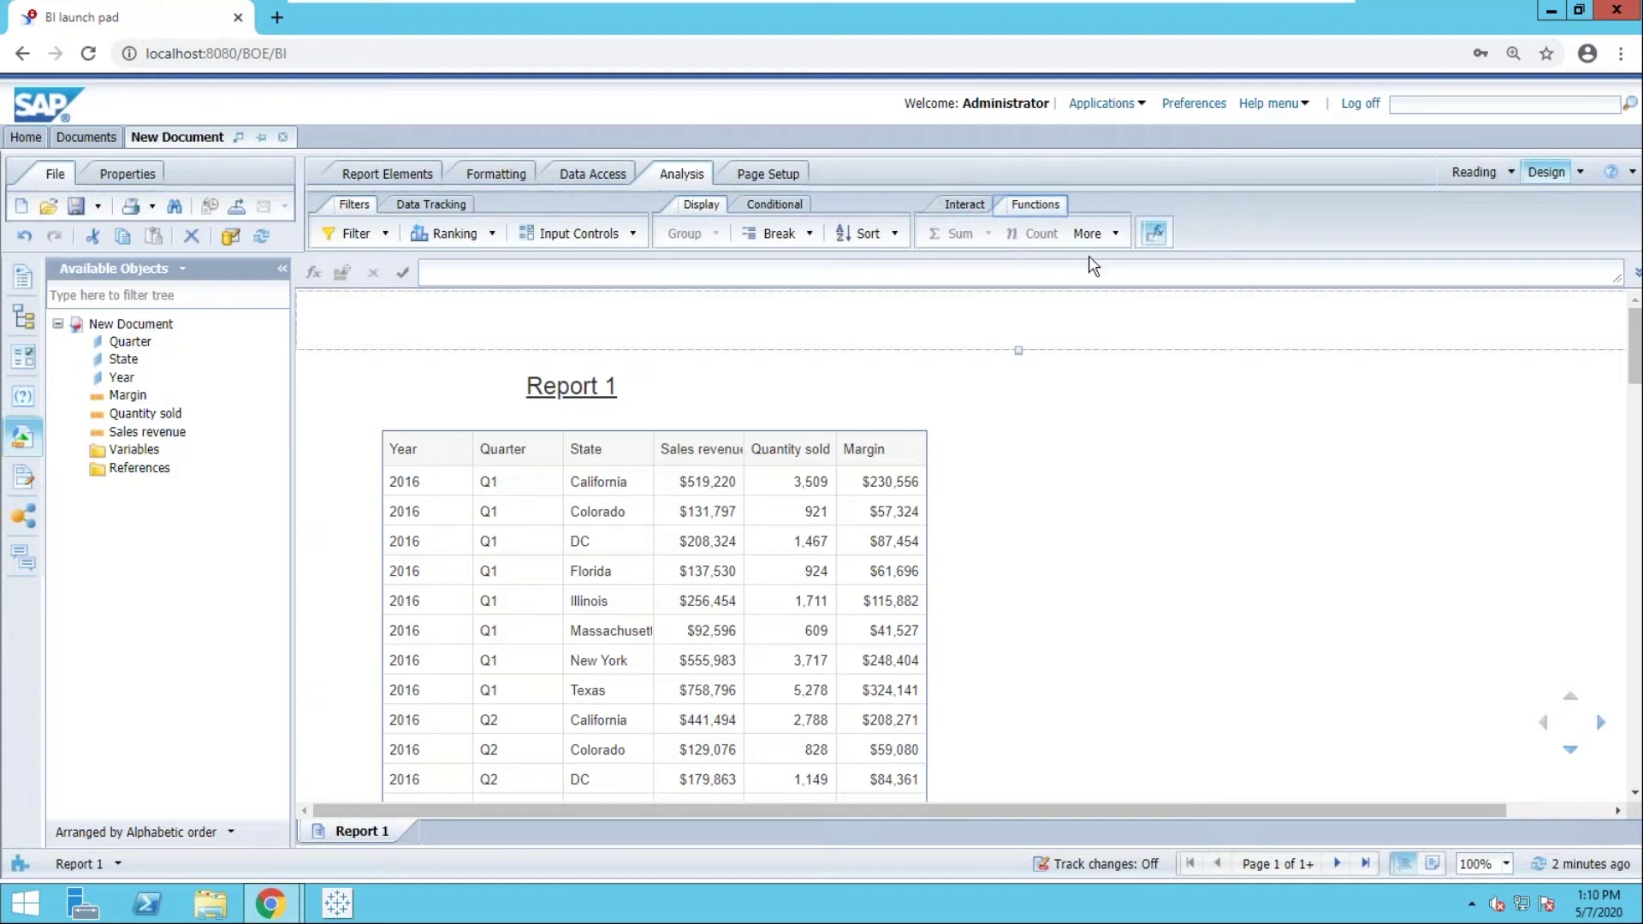
click(1116, 238)
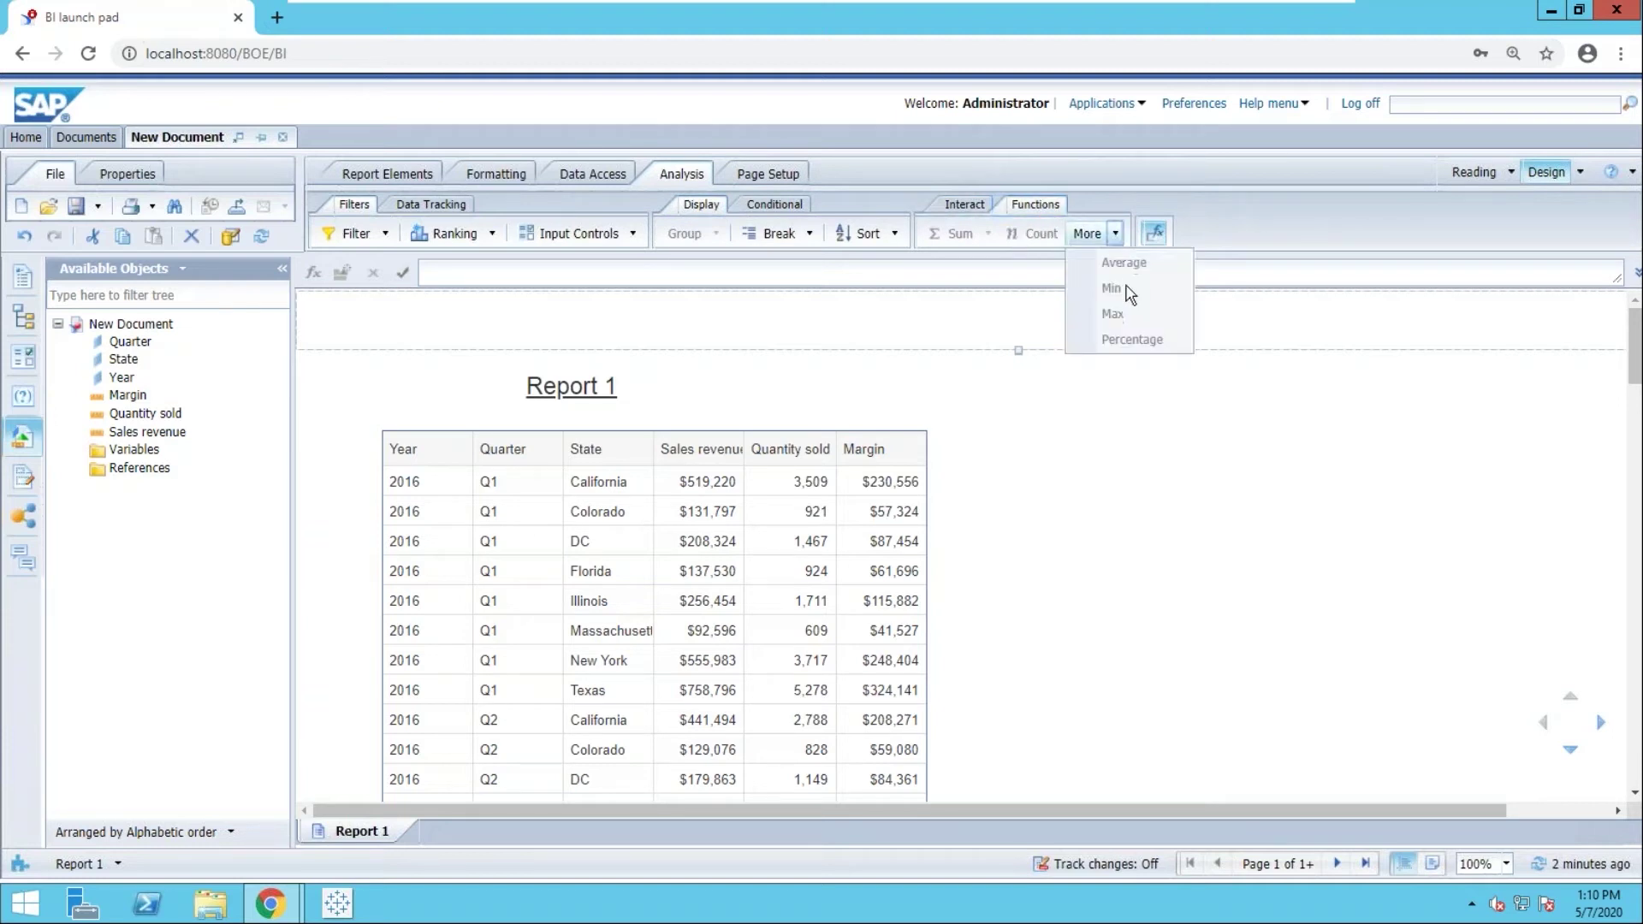
click(1120, 417)
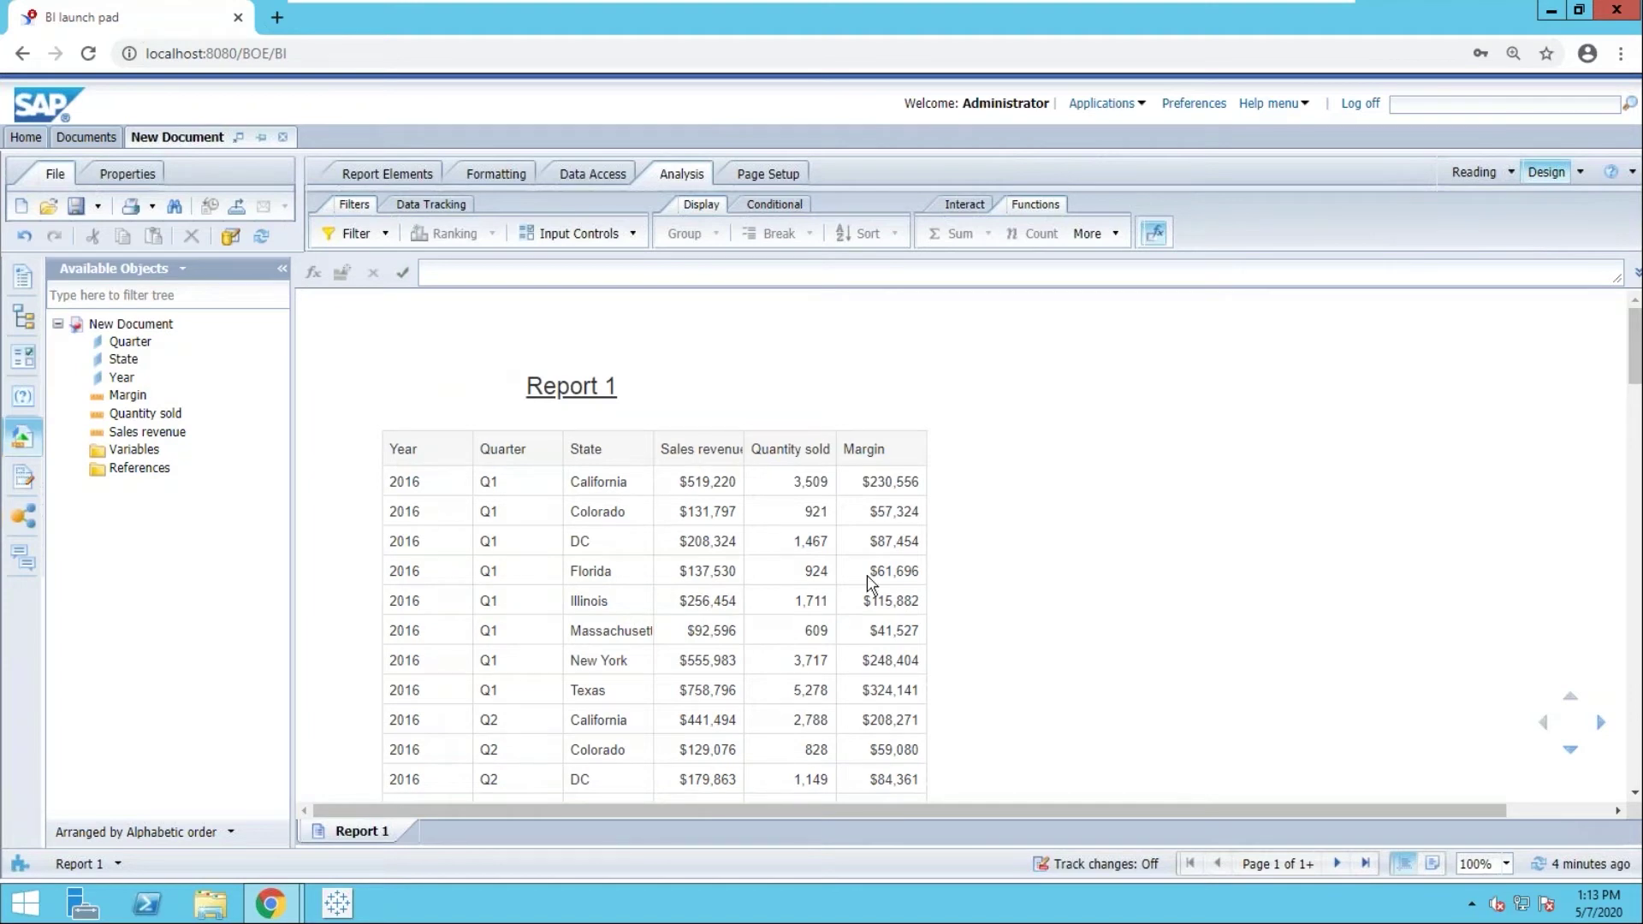
Add a new blank report to the document alongside Report 1.
right_click(364, 830)
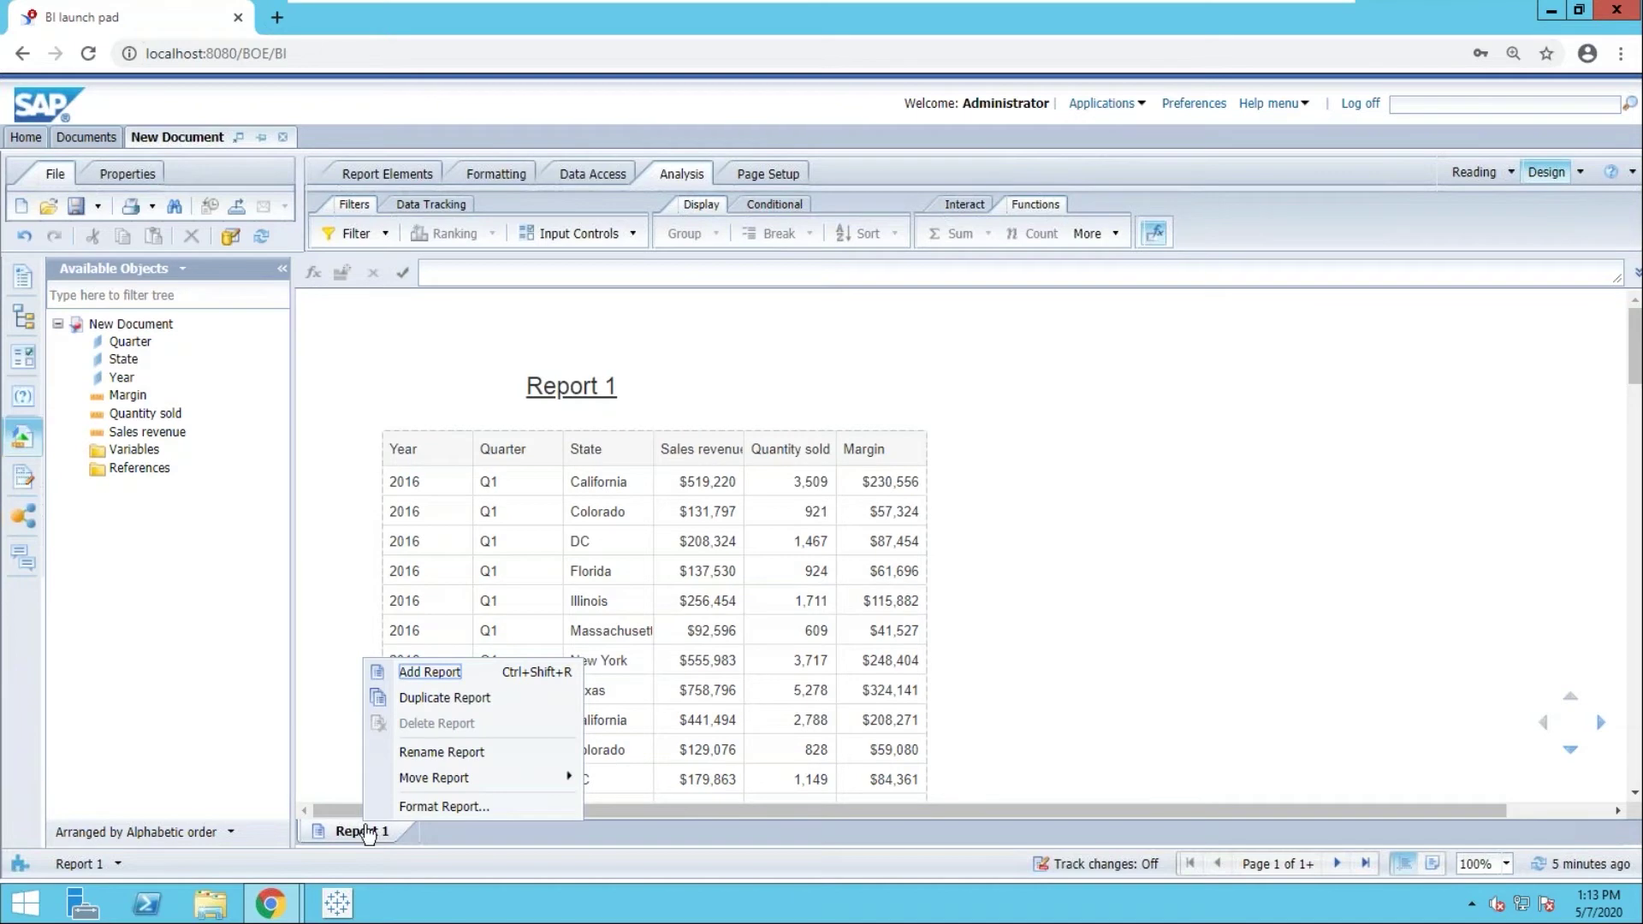
click(447, 675)
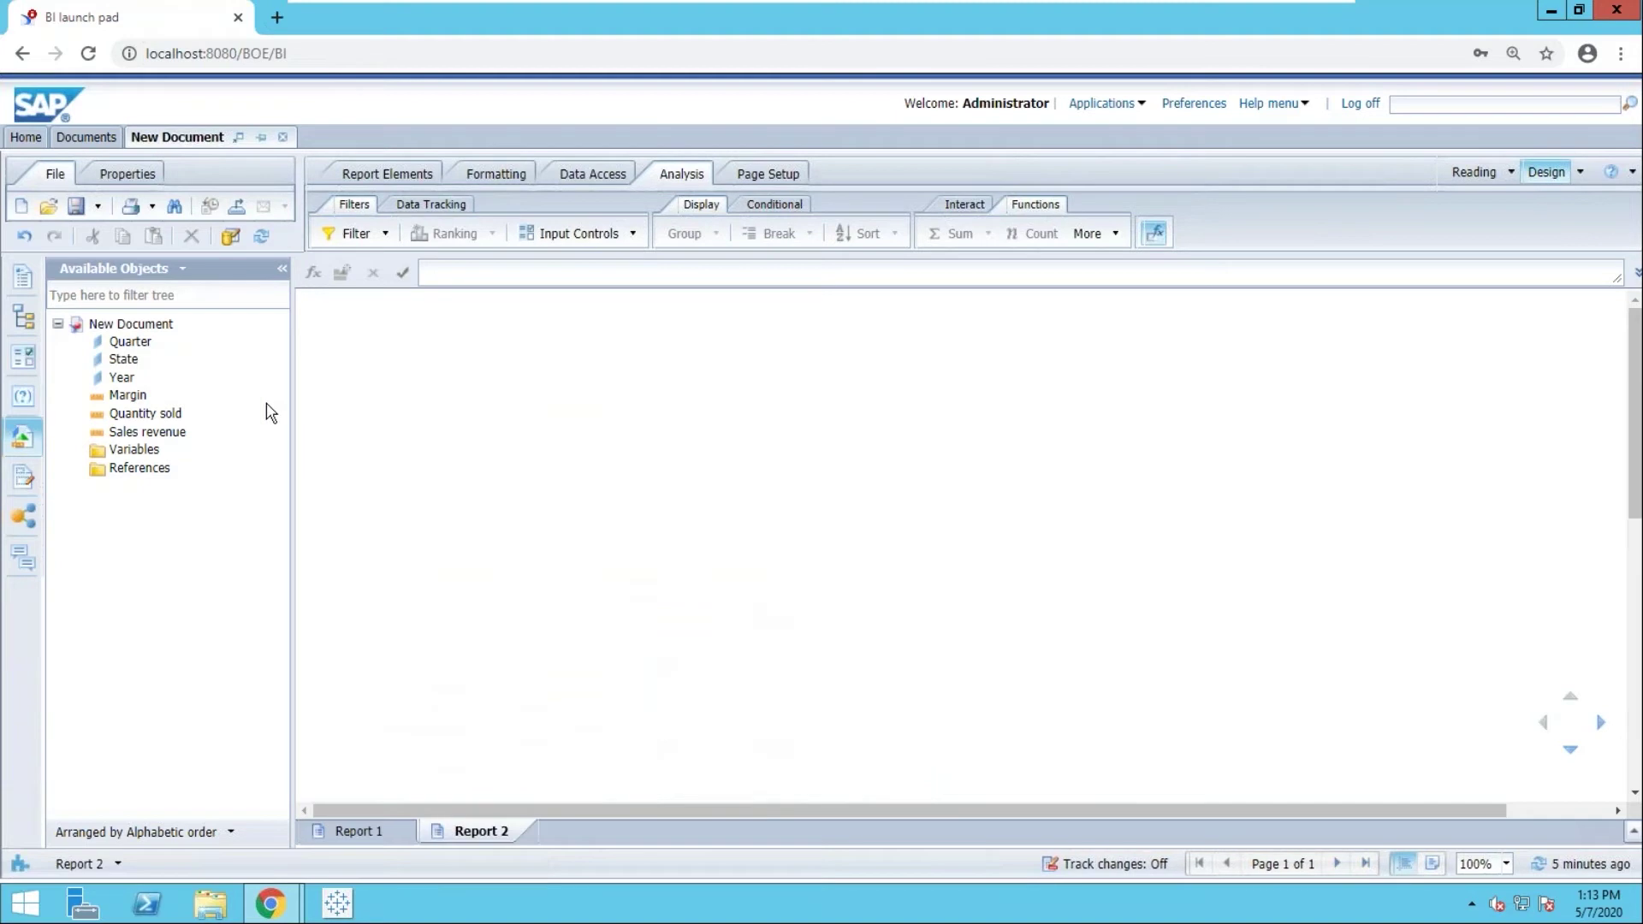
Insert a table with State, Sales revenue and Quantity sold into the blank Report 2.
click(140, 359)
shift+click(128, 431)
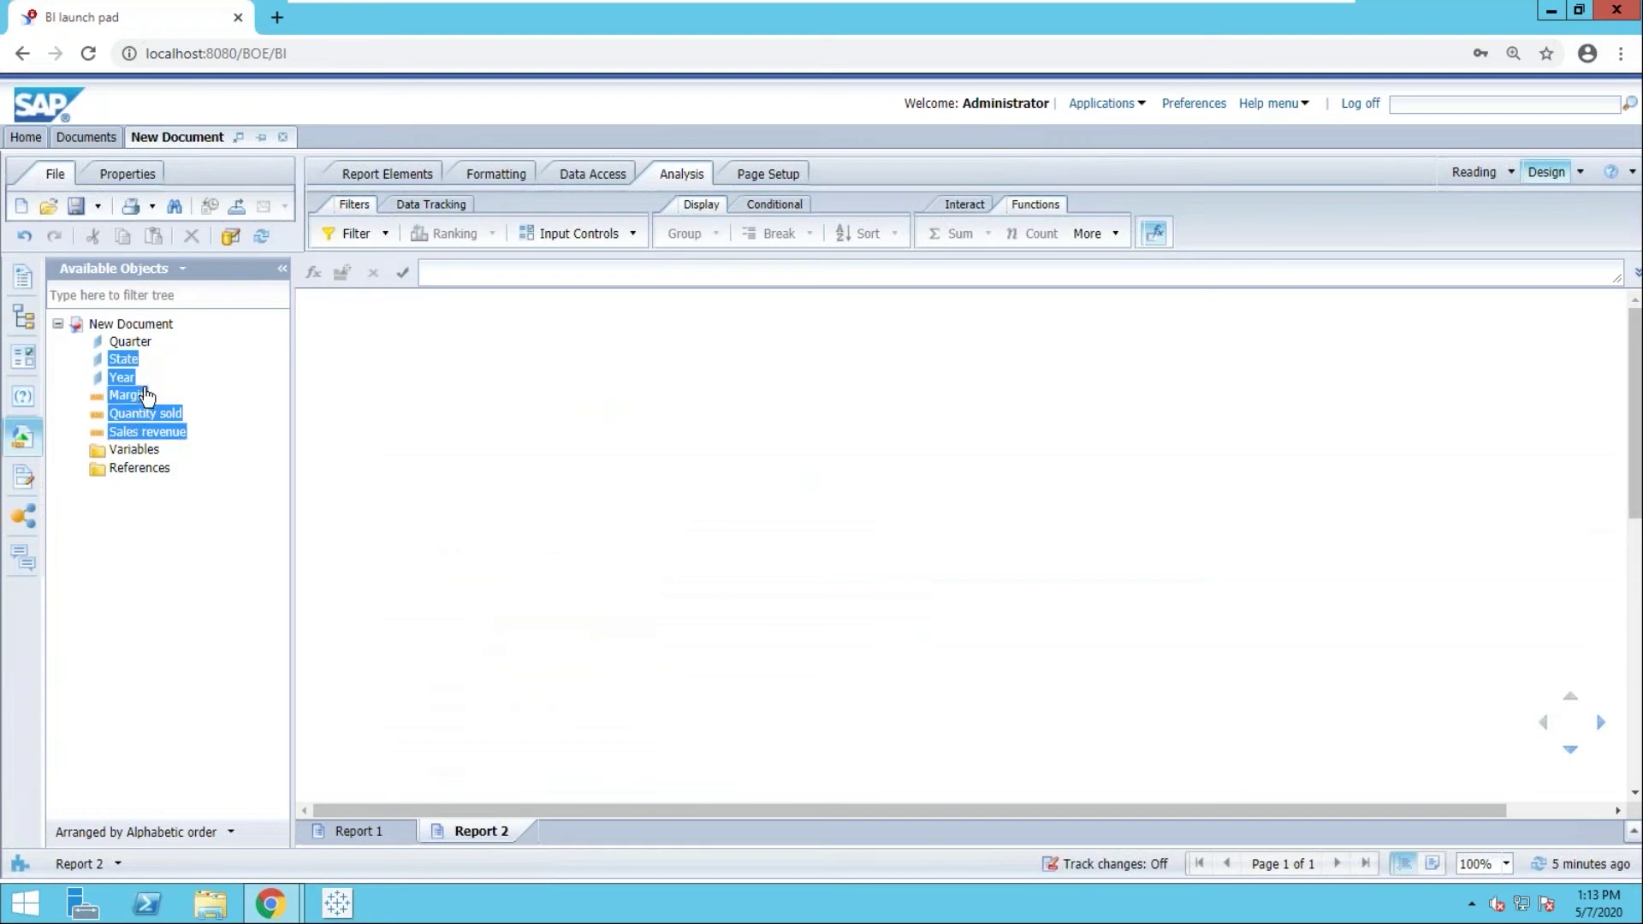
click(146, 396)
click(124, 360)
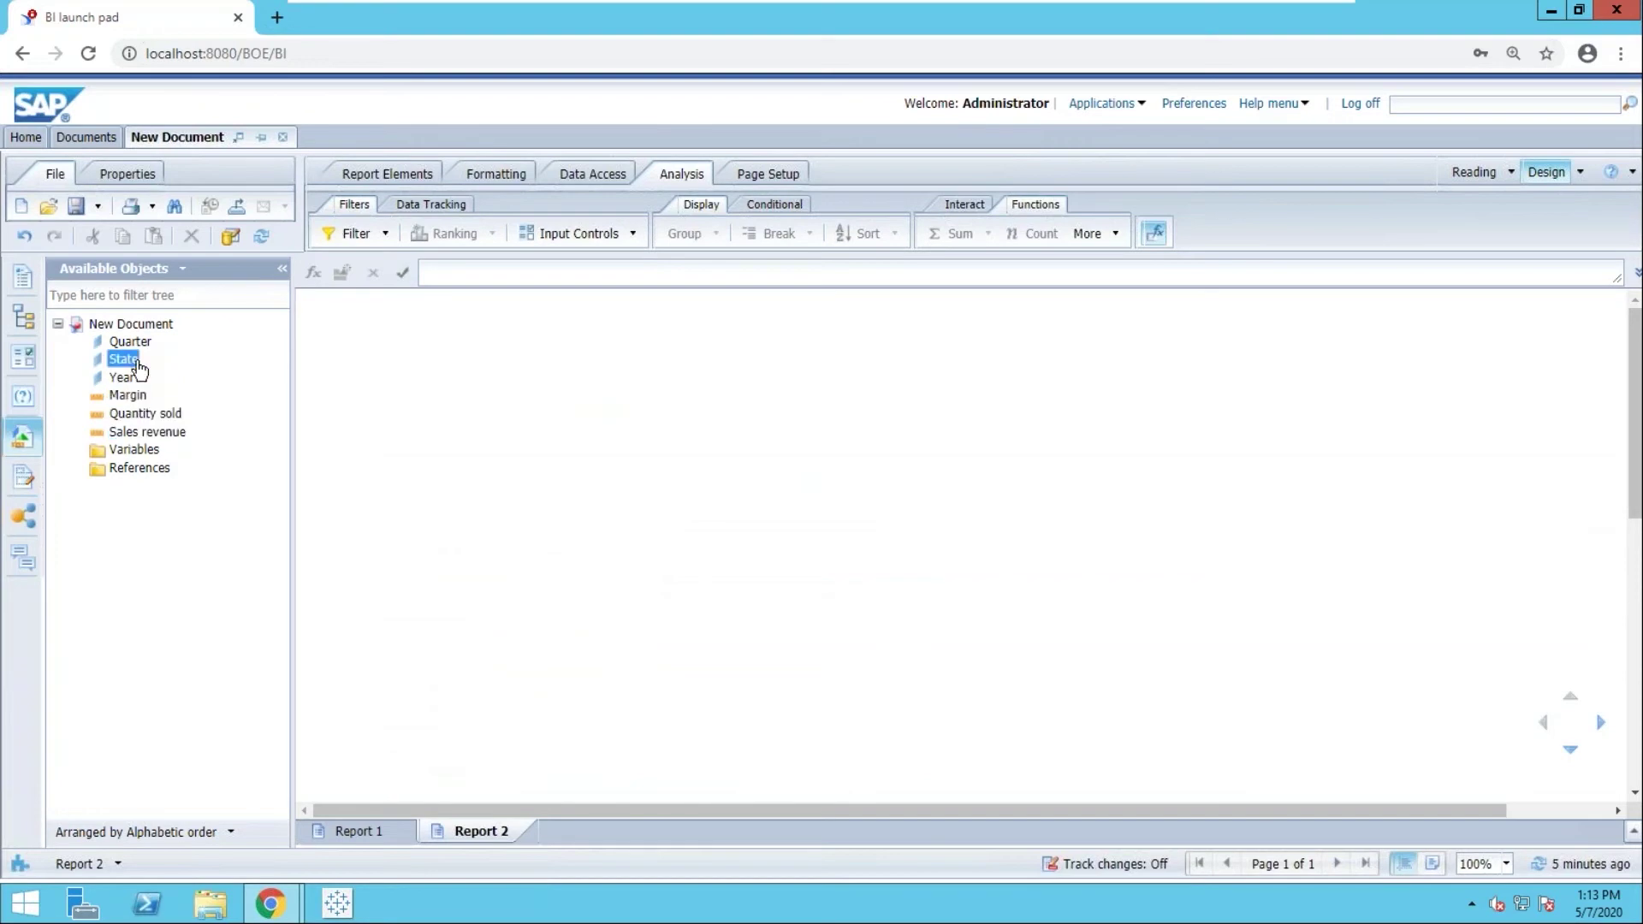
ctrl+click(127, 433)
ctrl+click(134, 416)
drag(134, 419, 410, 415)
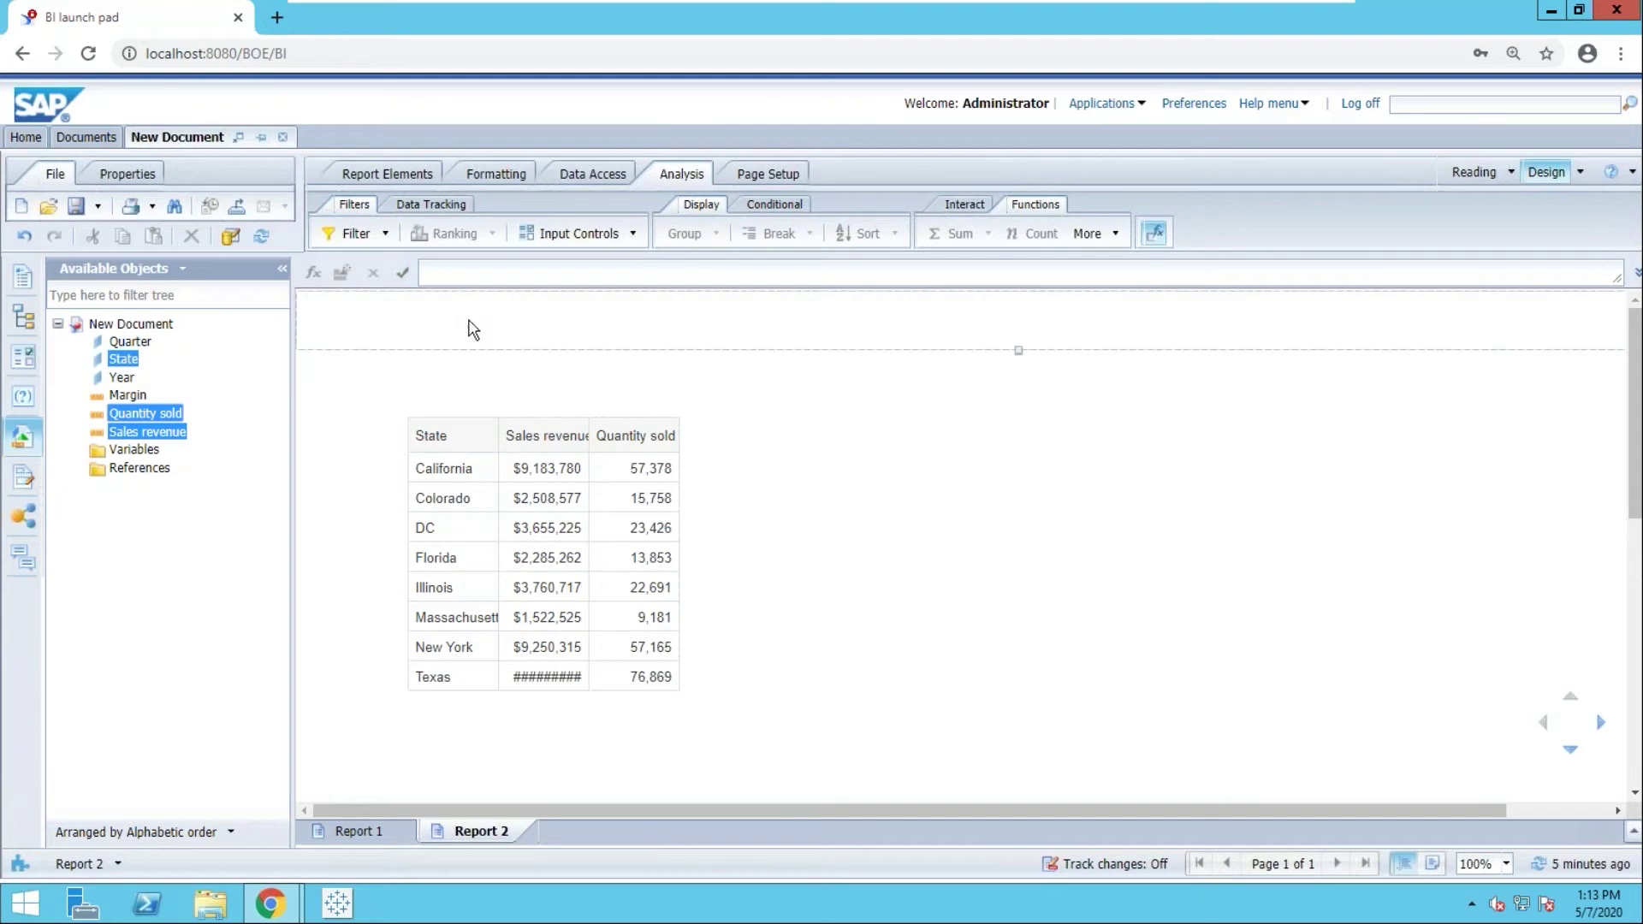
Add a ranking on the State column that keeps the top 3 states based on Sales revenue, using Count mode.
click(468, 503)
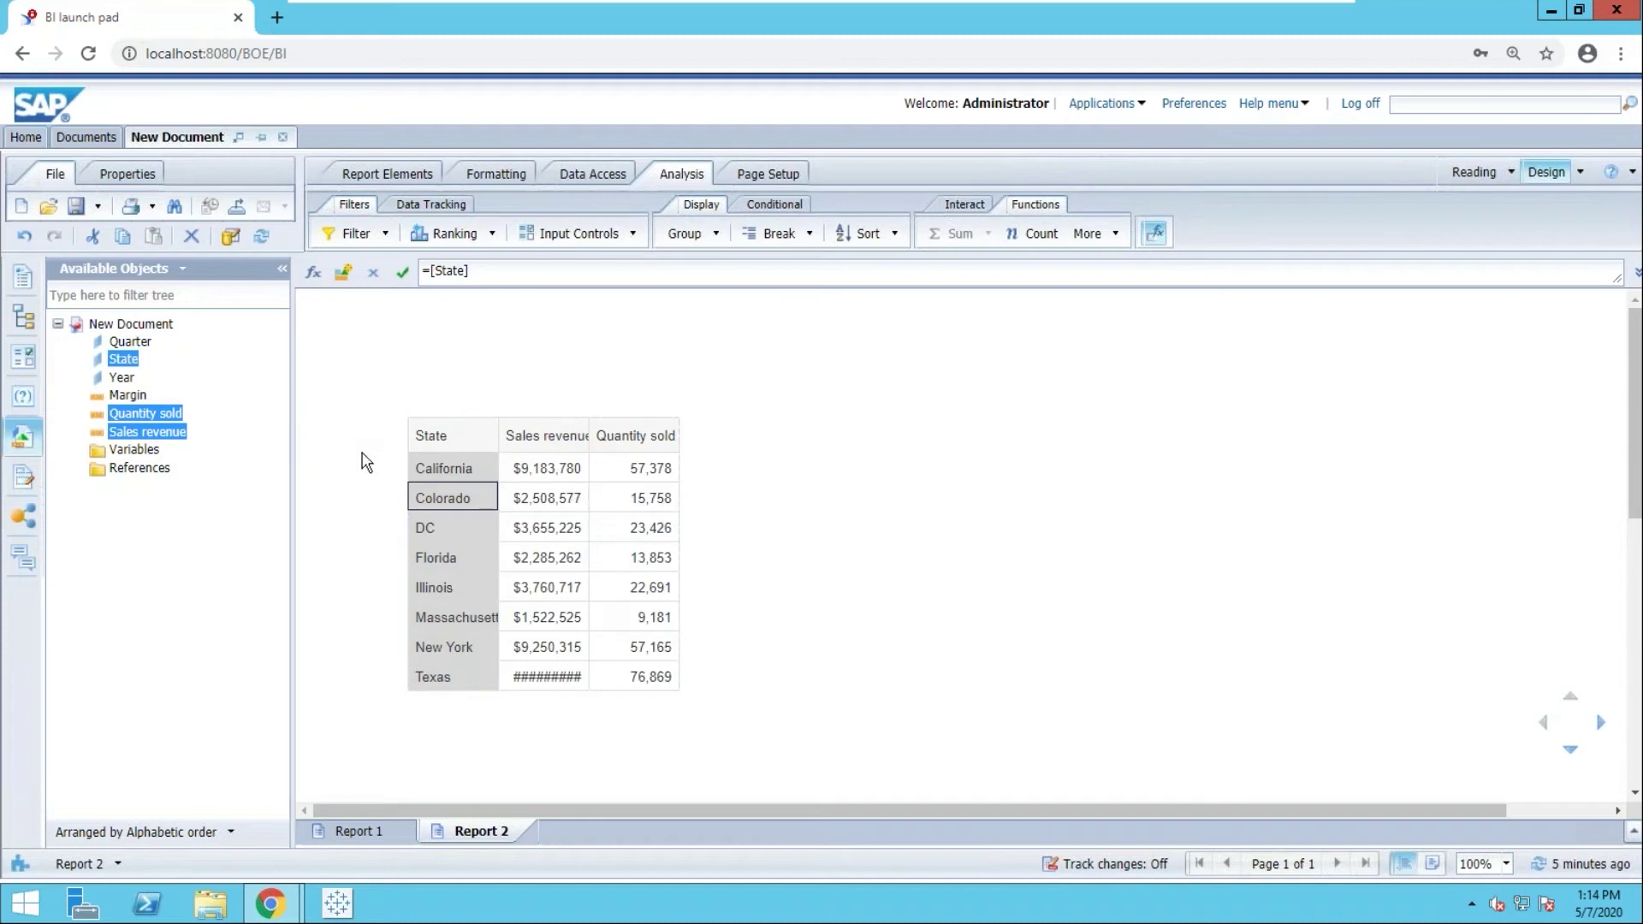
click(492, 235)
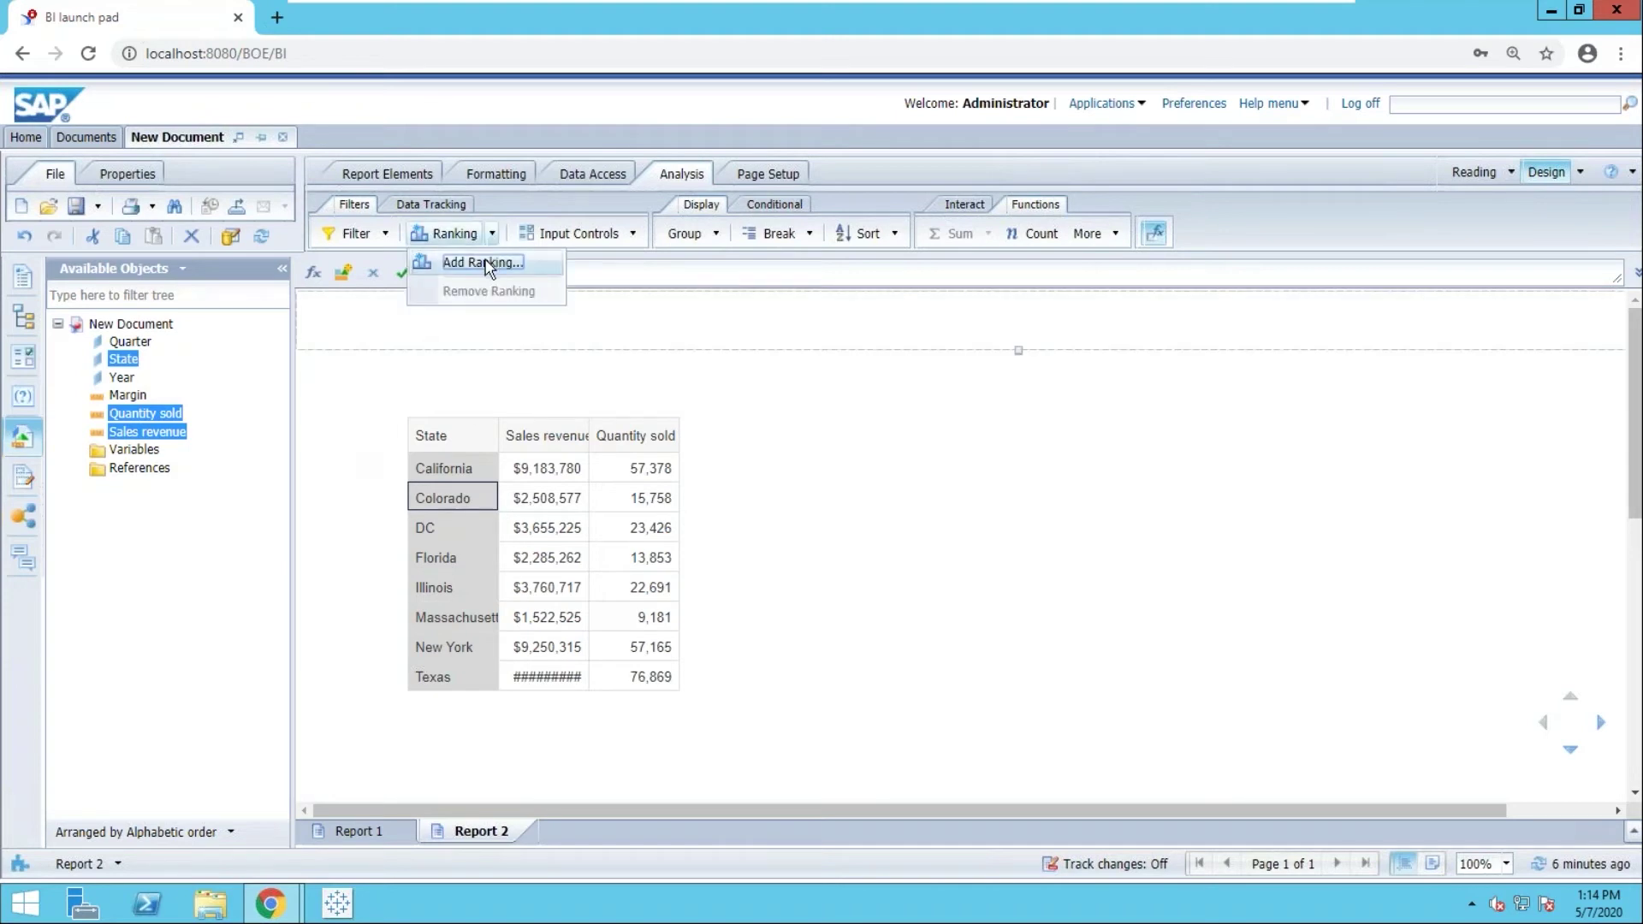
click(484, 263)
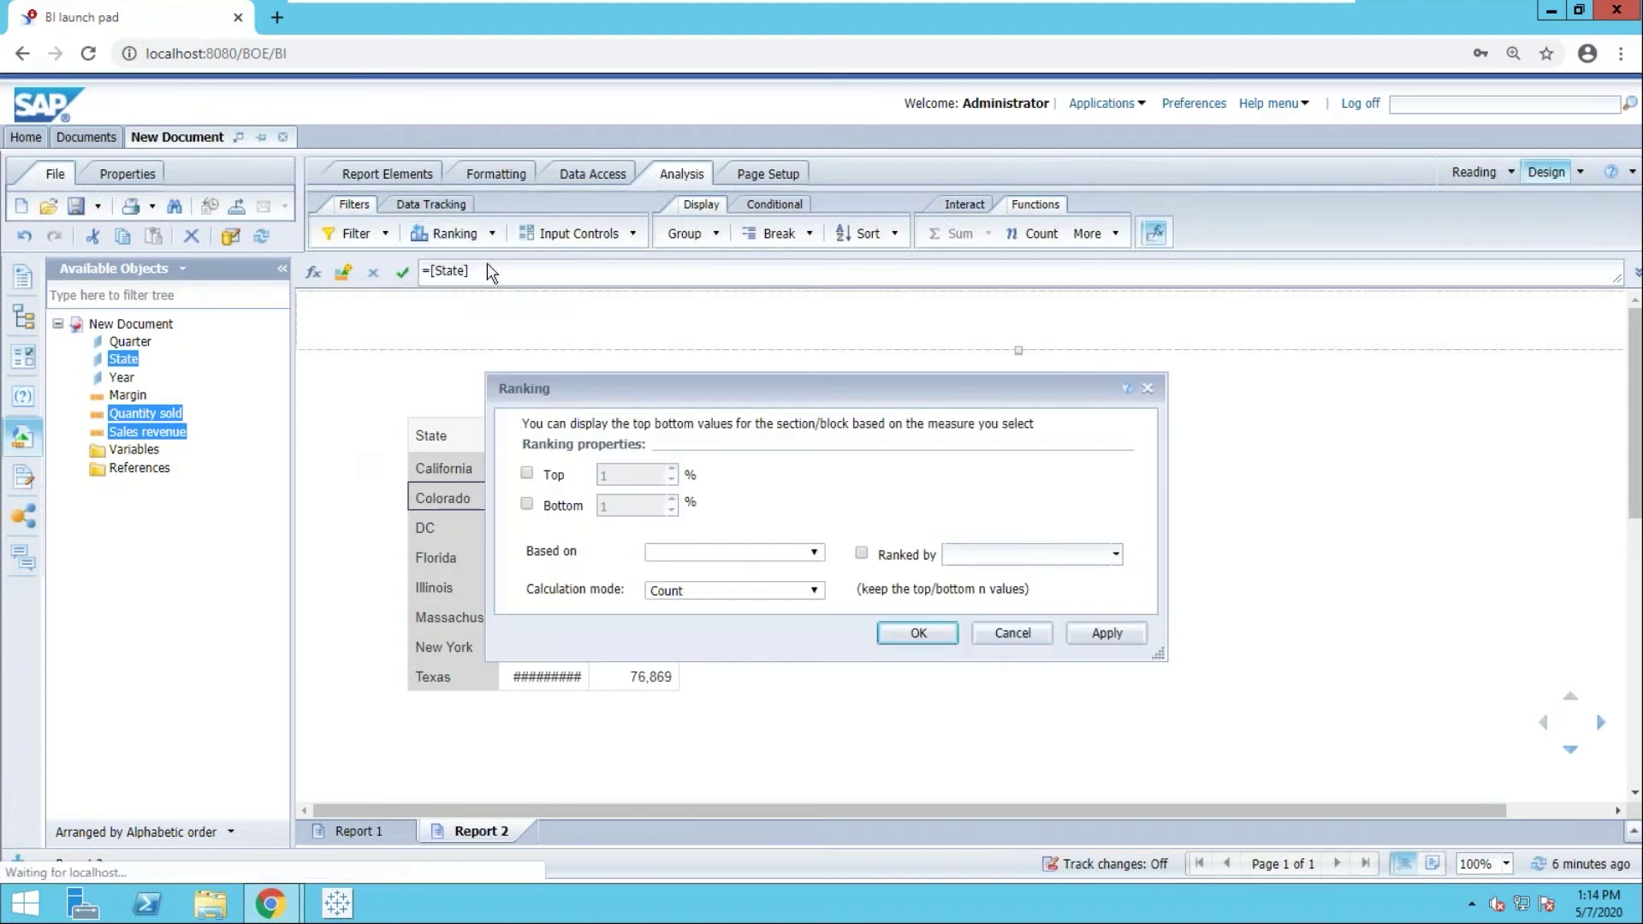
drag(563, 374, 565, 328)
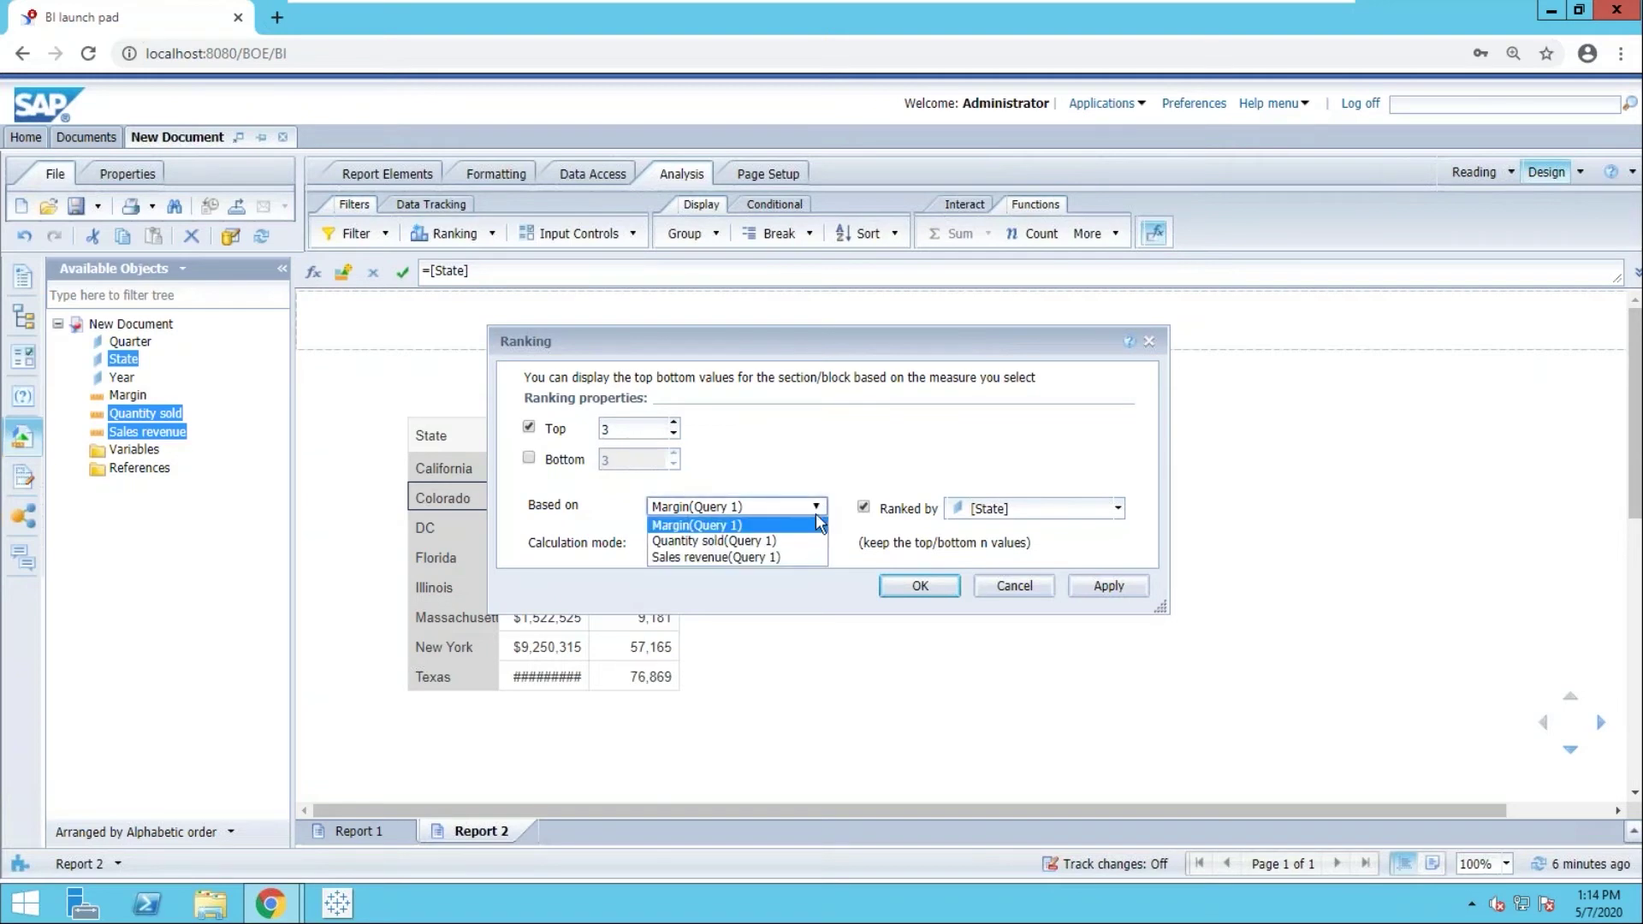
click(780, 557)
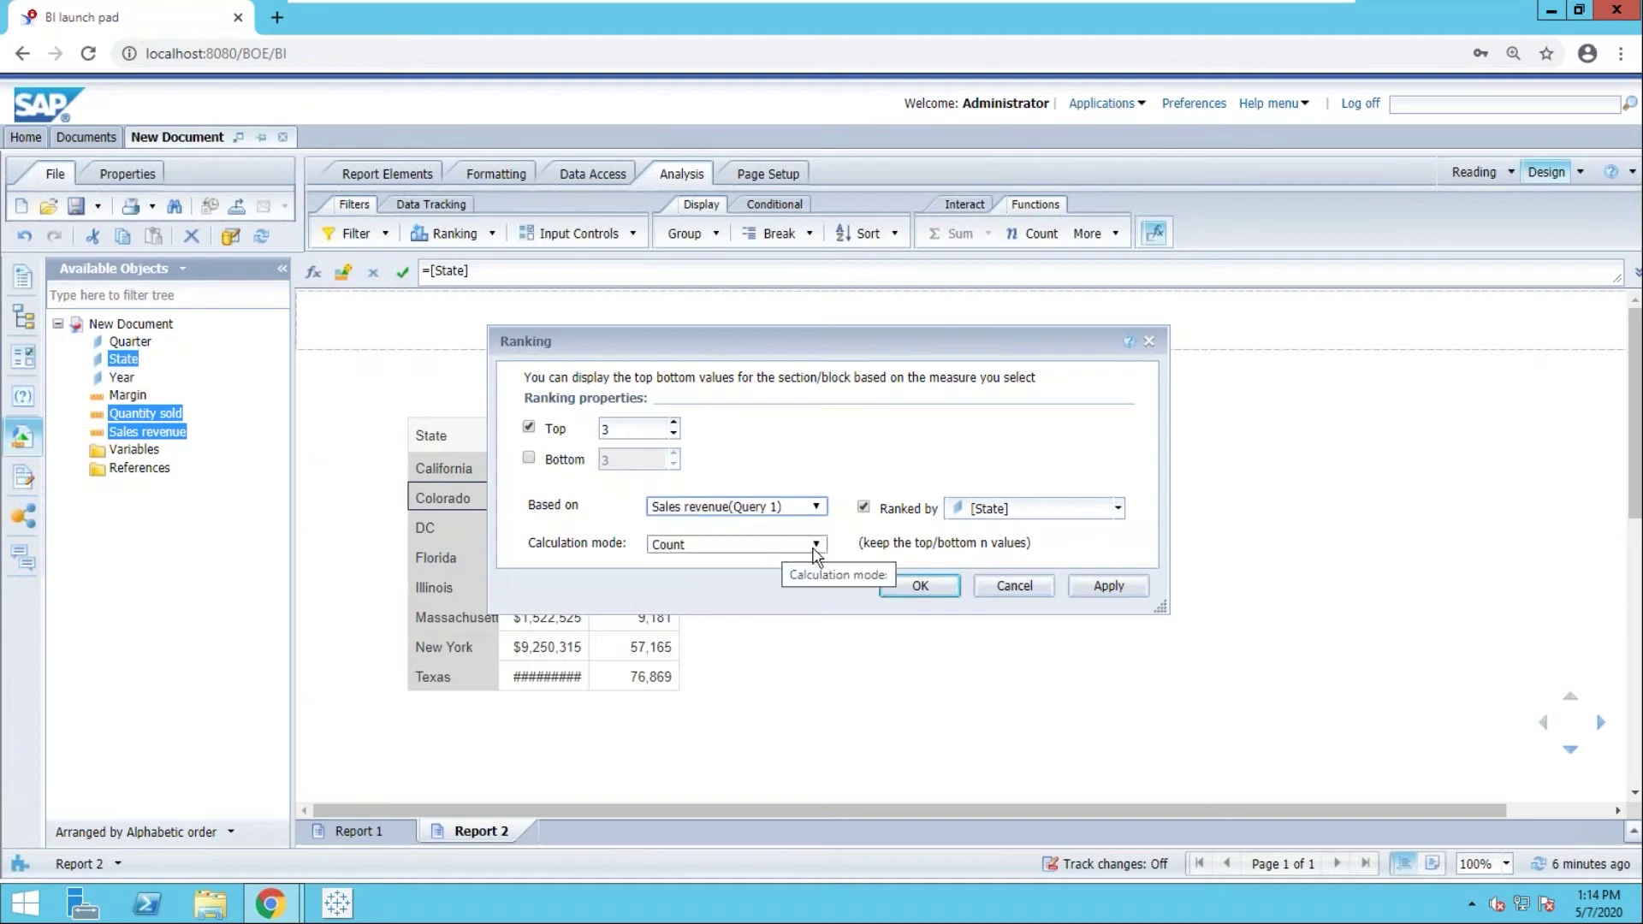
click(897, 587)
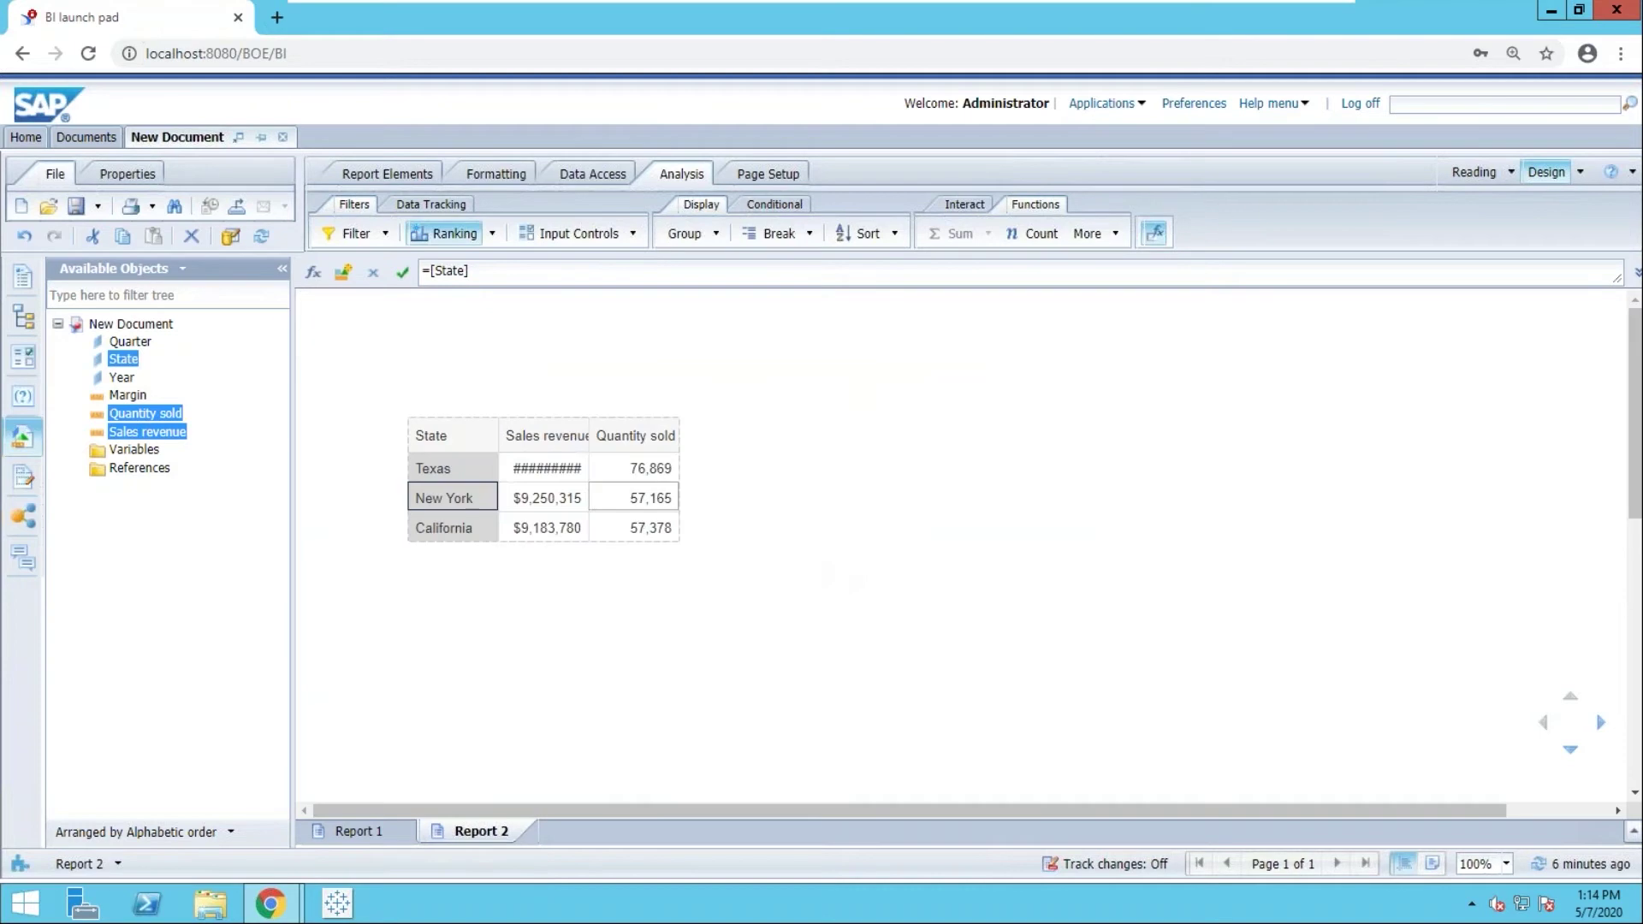
Format the Sales revenue cells to autofit their width to the content.
click(585, 457)
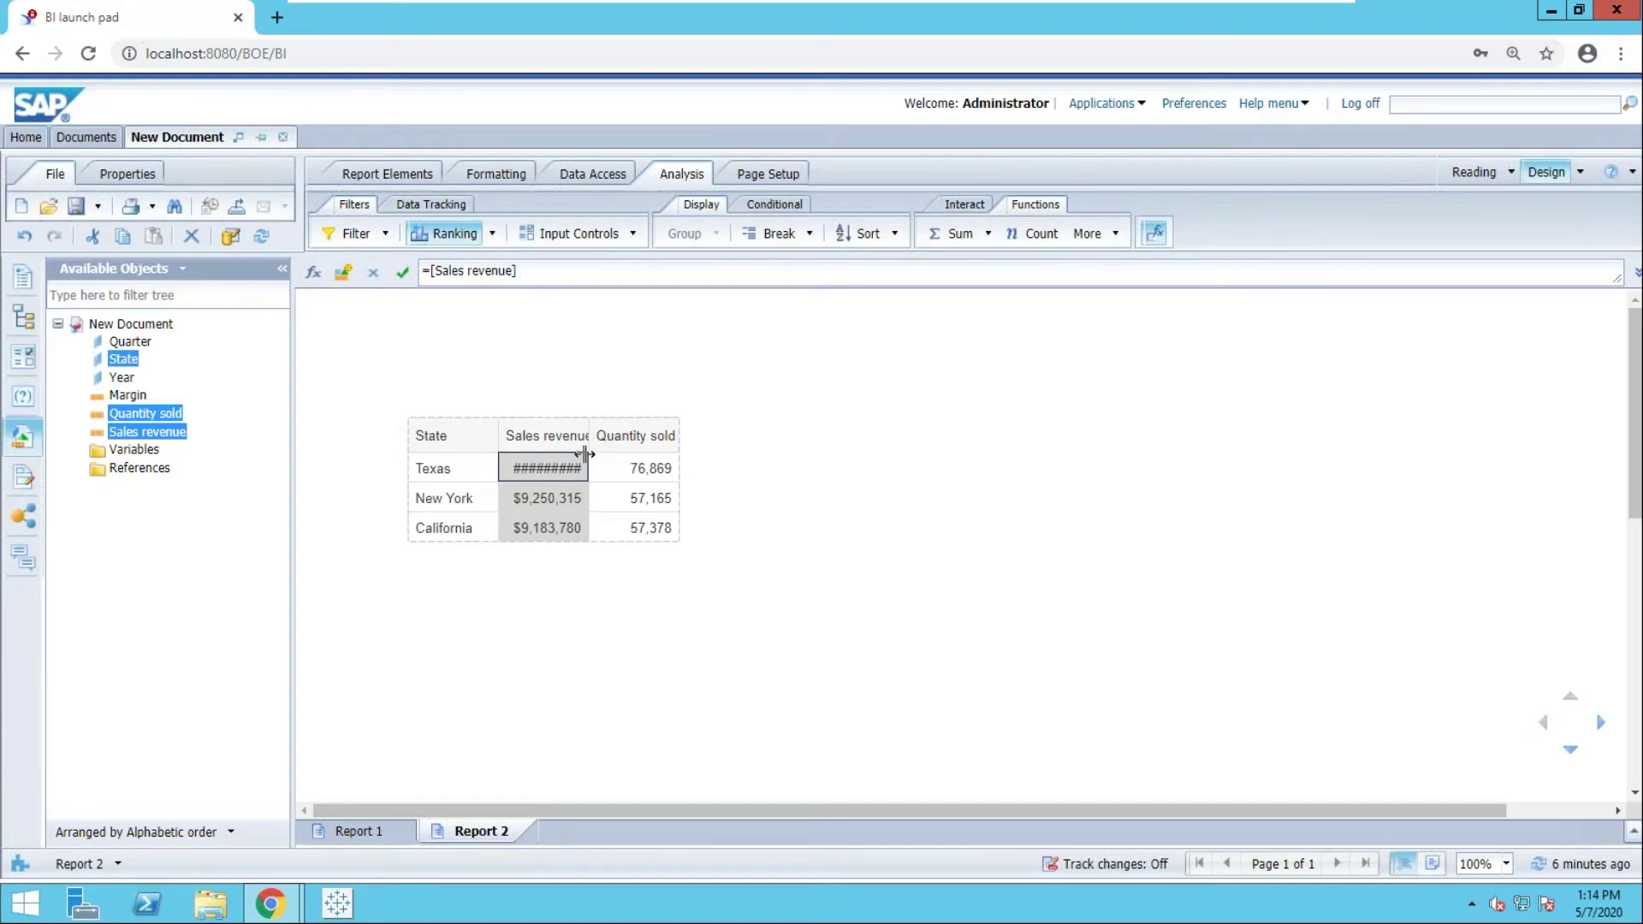
right_click(573, 457)
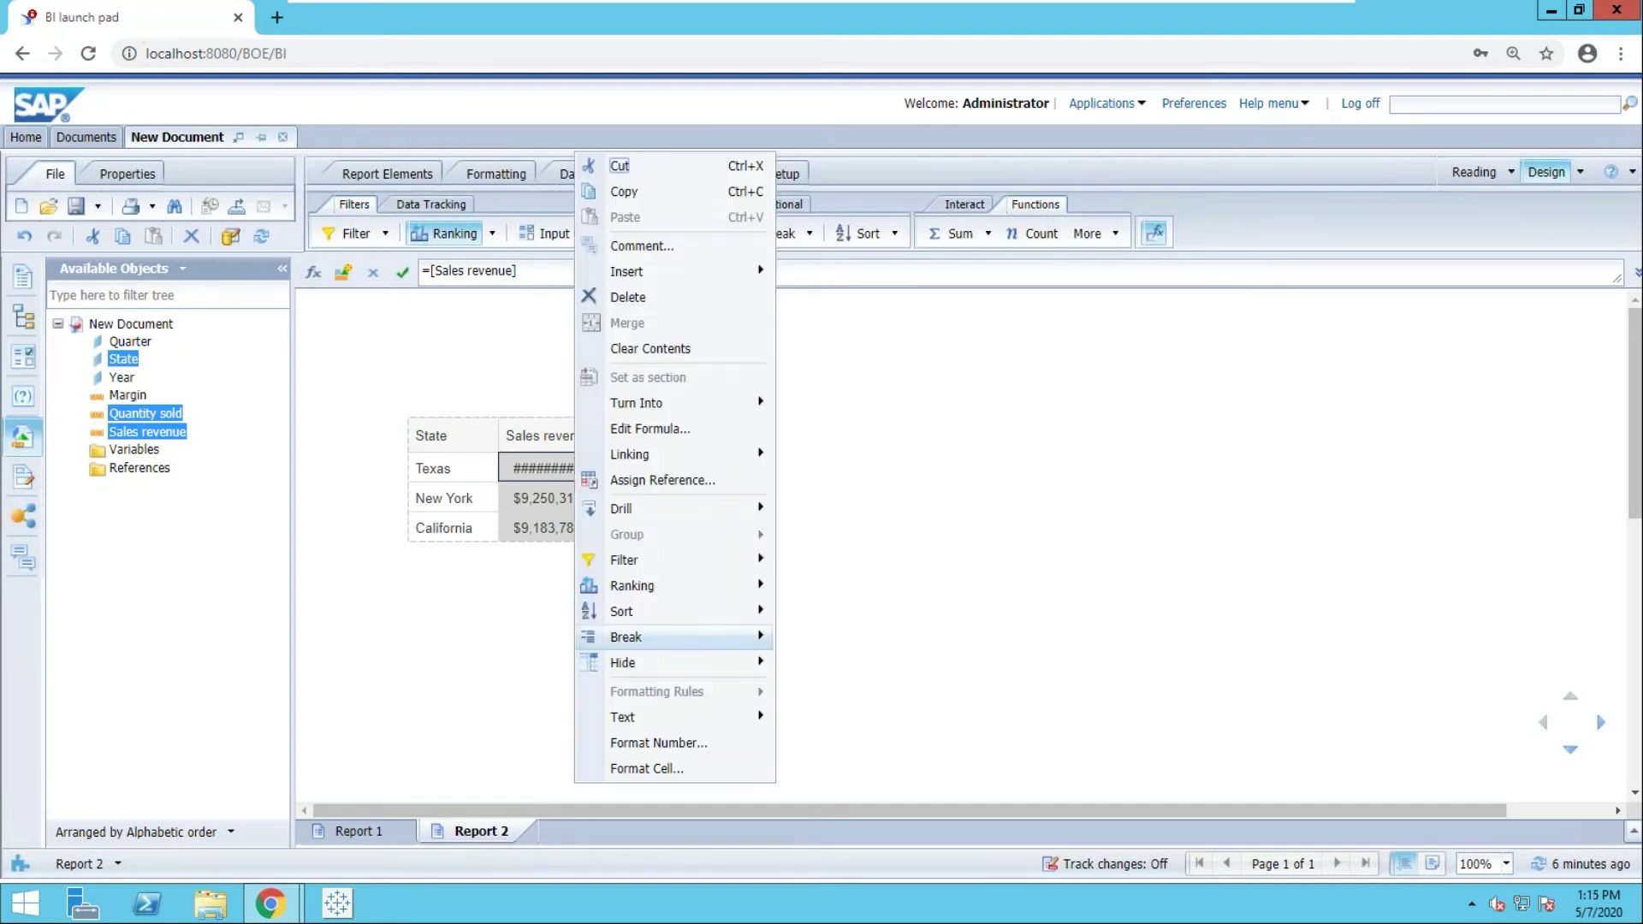
click(653, 768)
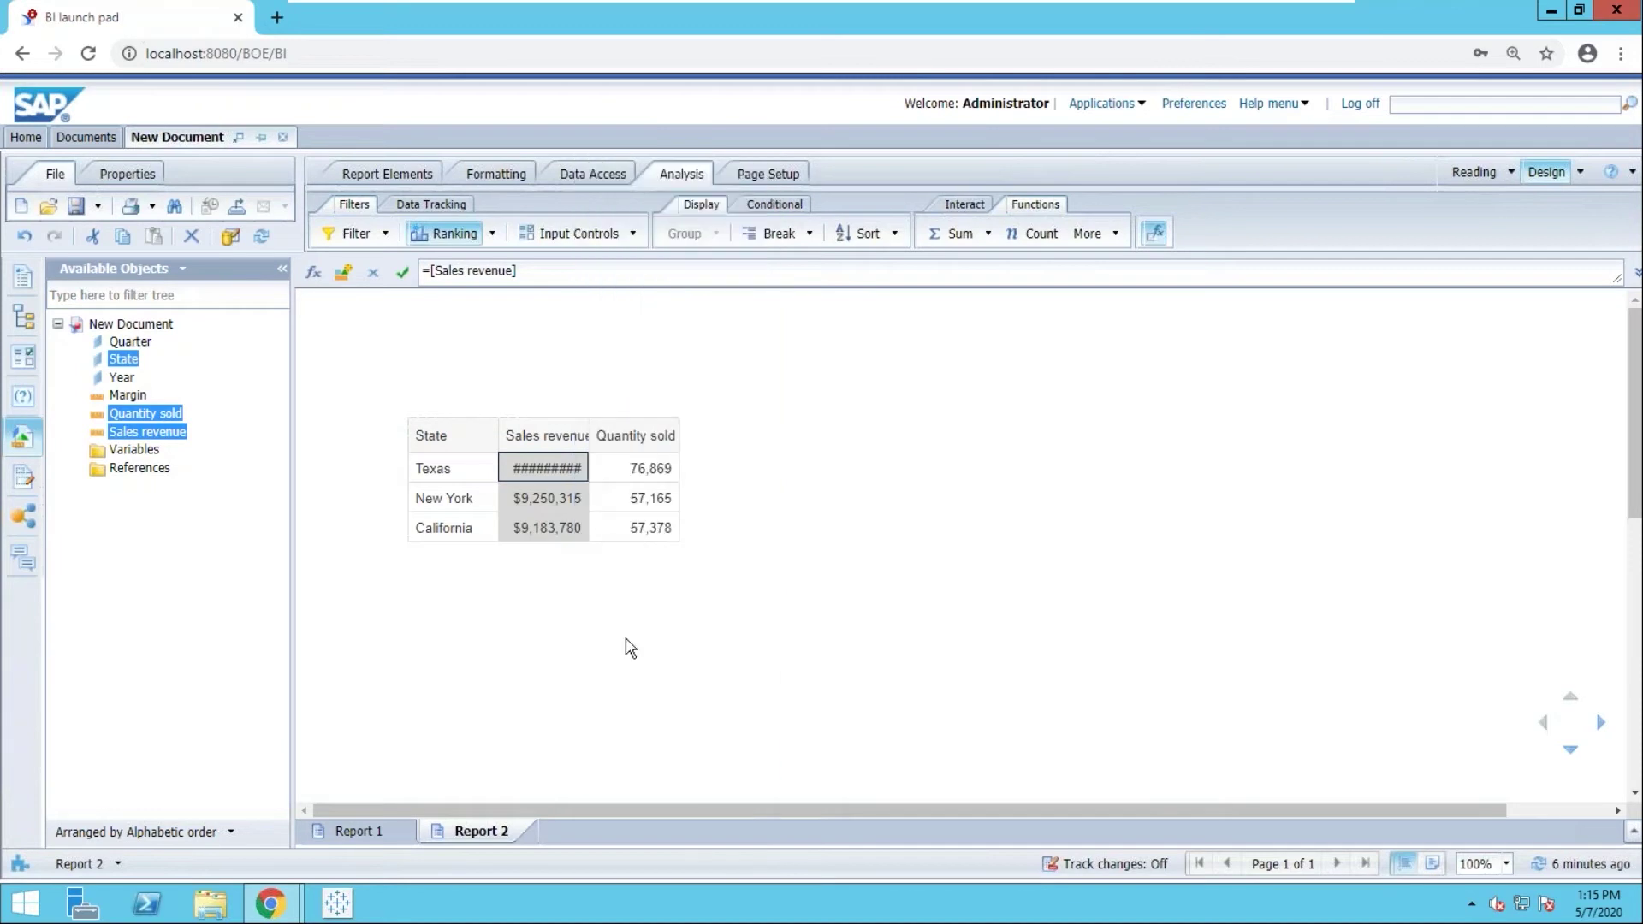
click(653, 379)
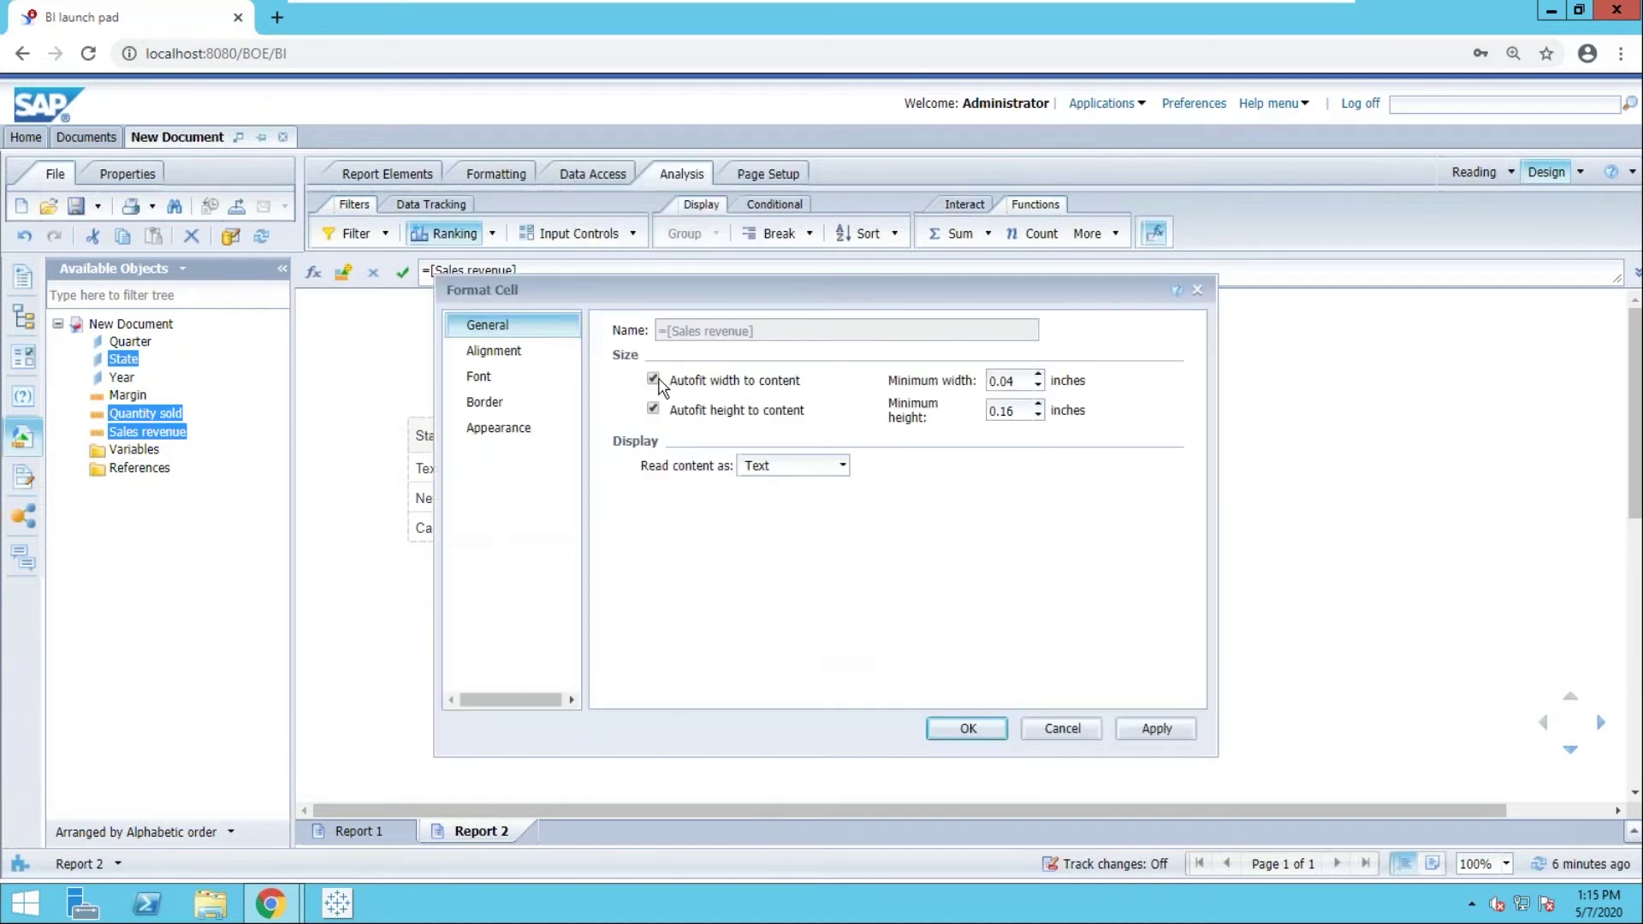
click(956, 730)
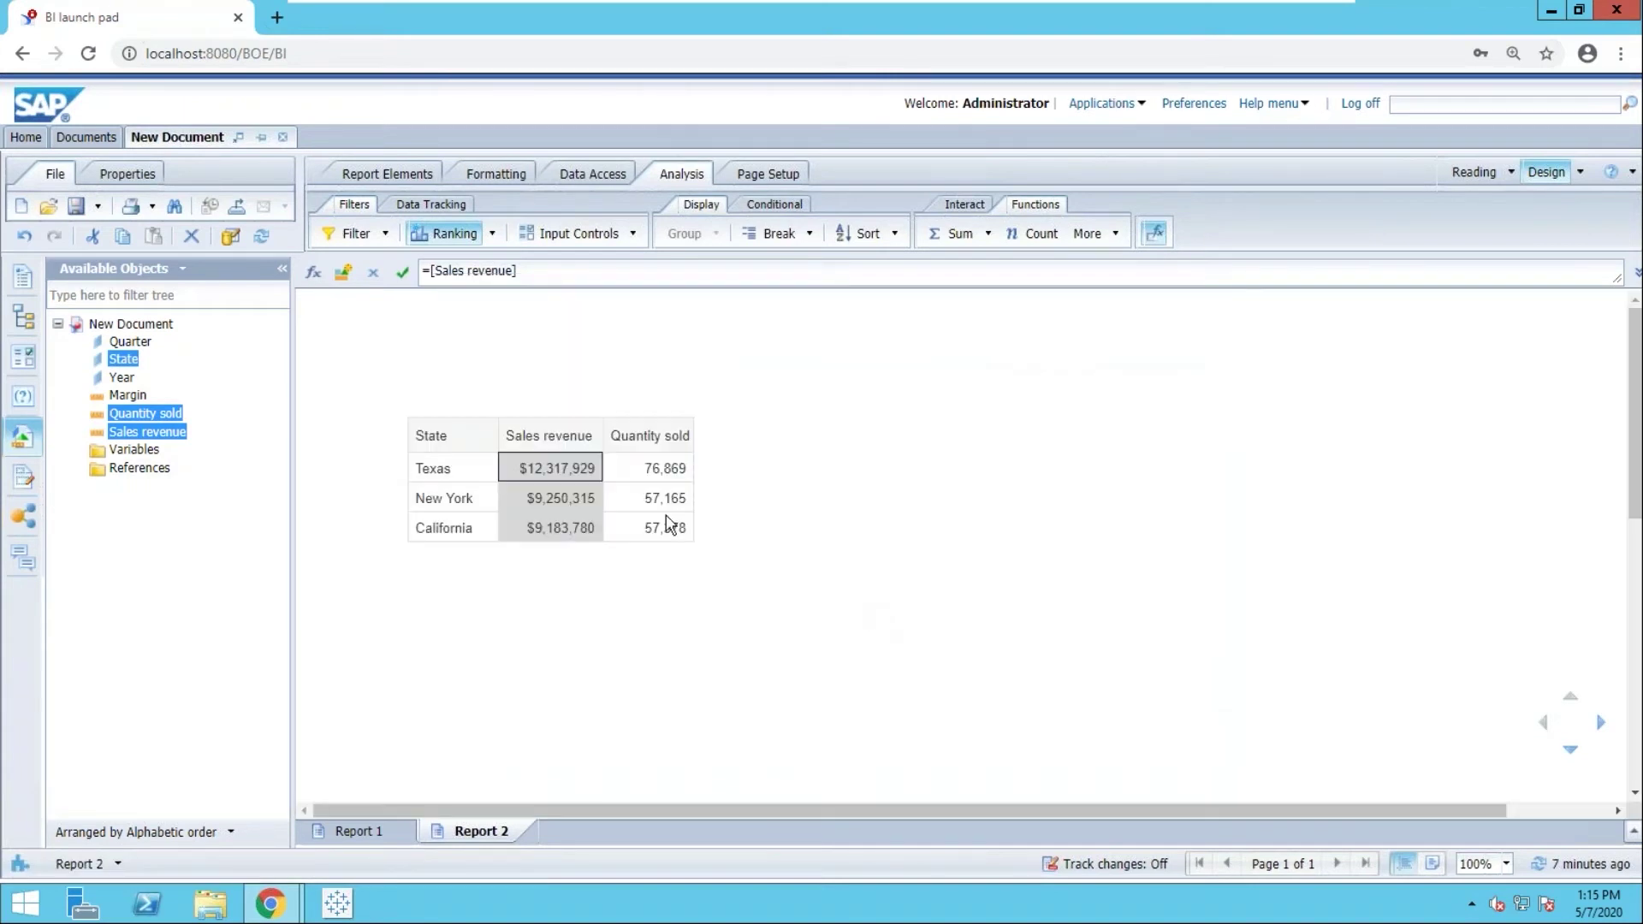
Edit the State ranking to keep the bottom 4 states by Sales revenue instead of the top ones.
click(433, 468)
click(492, 233)
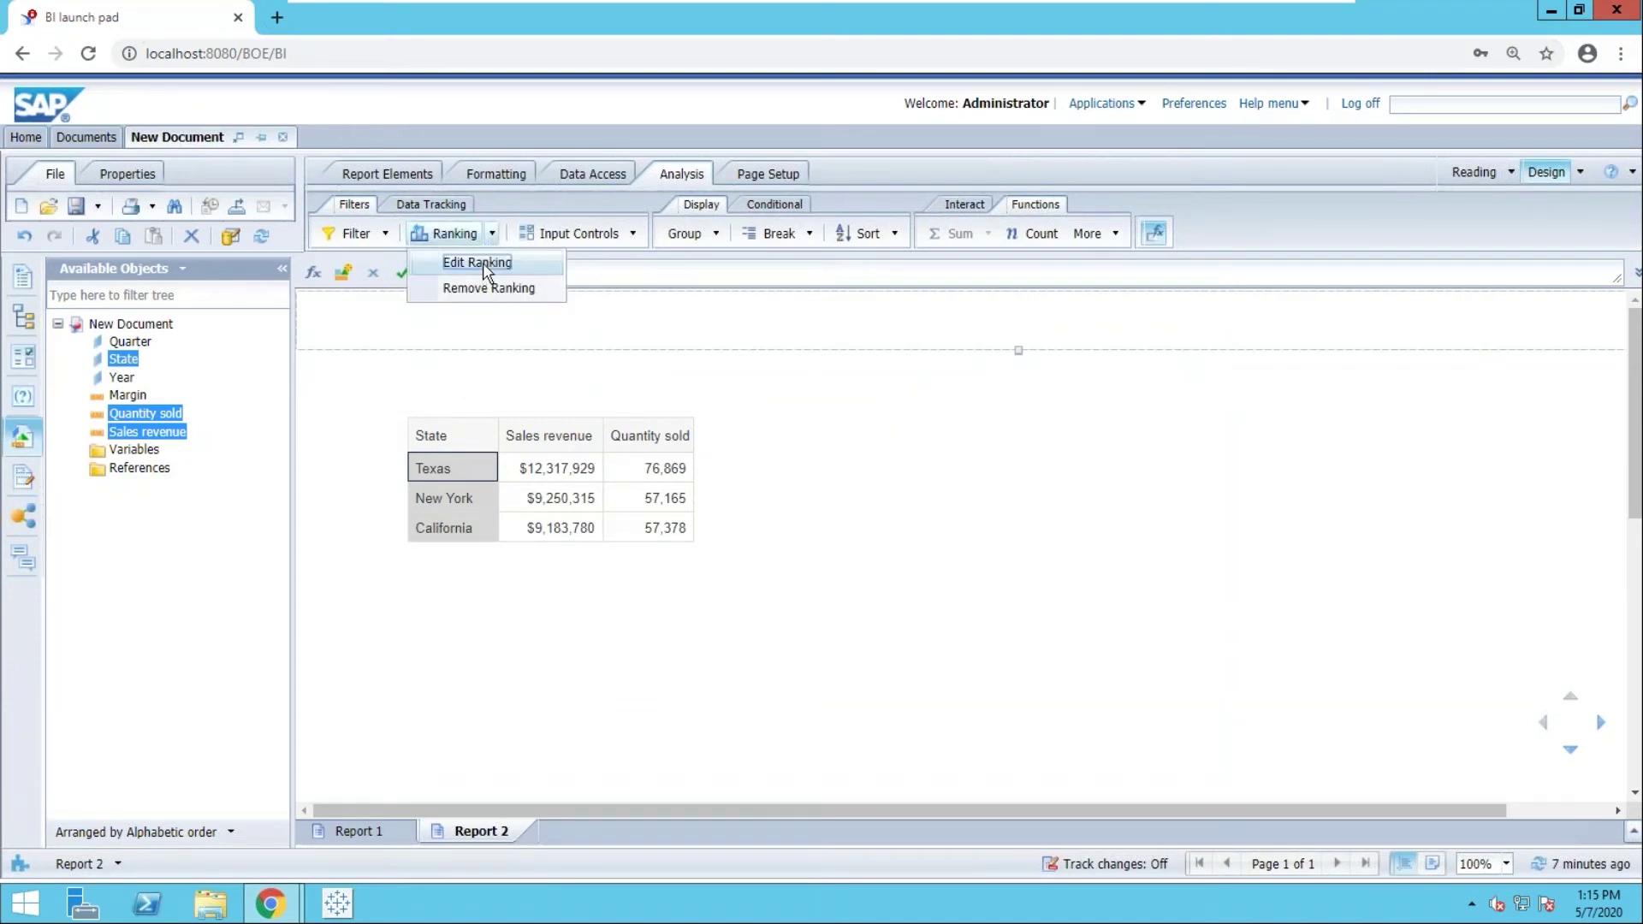
click(483, 264)
click(527, 473)
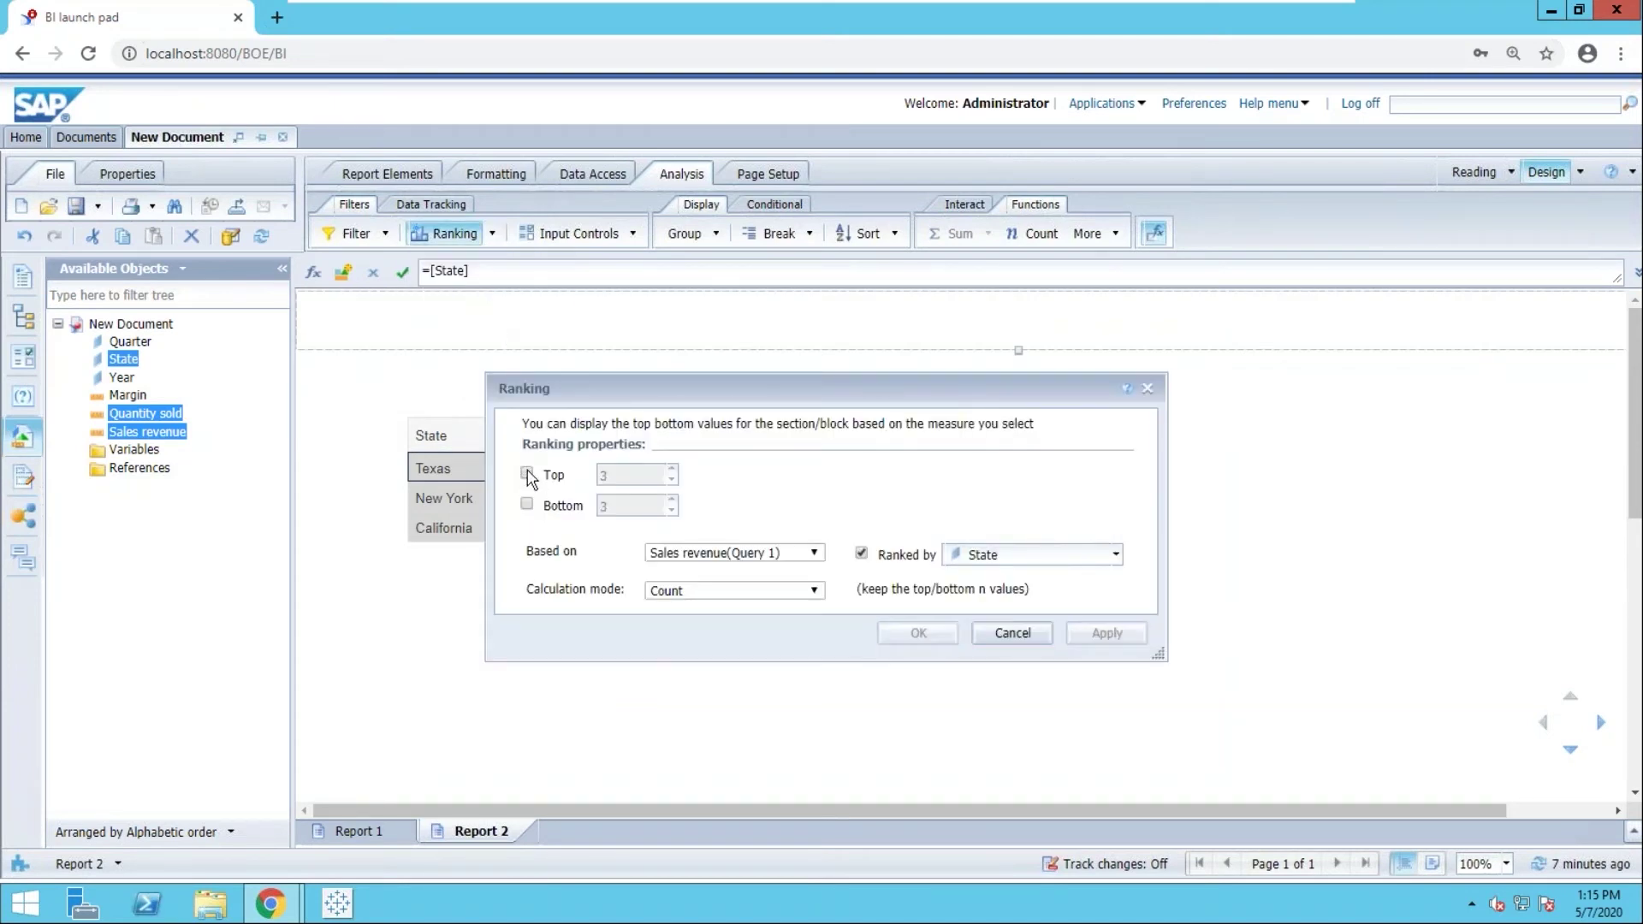
click(527, 505)
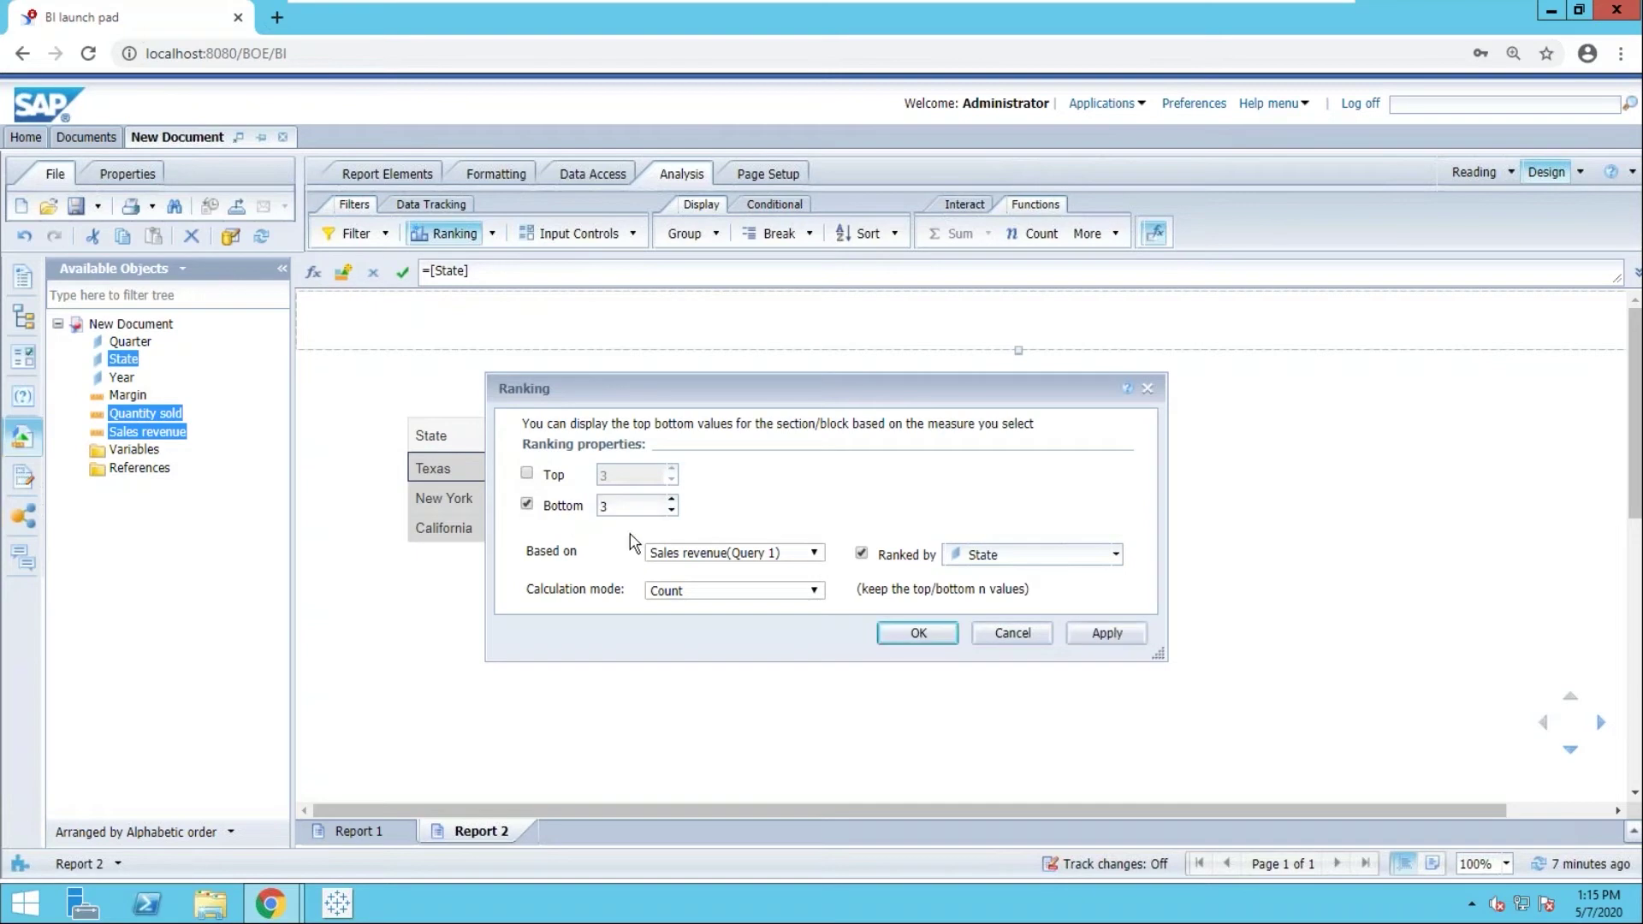
click(672, 500)
click(913, 634)
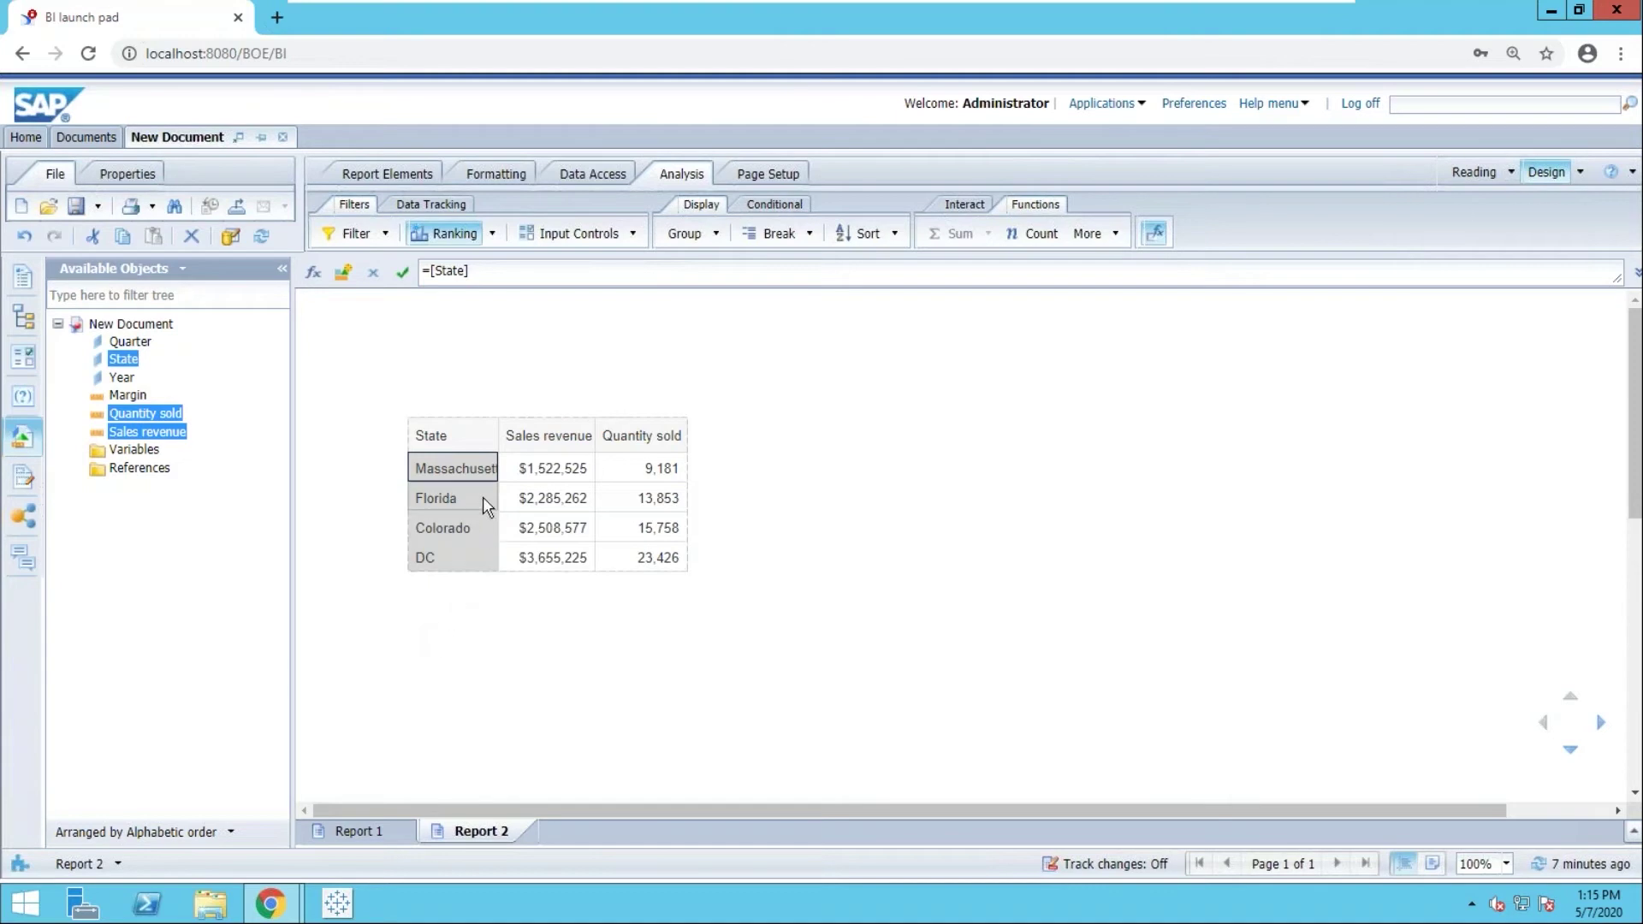
Change the State ranking to Percentage mode, keeping the top 50% based on Quantity sold.
click(493, 236)
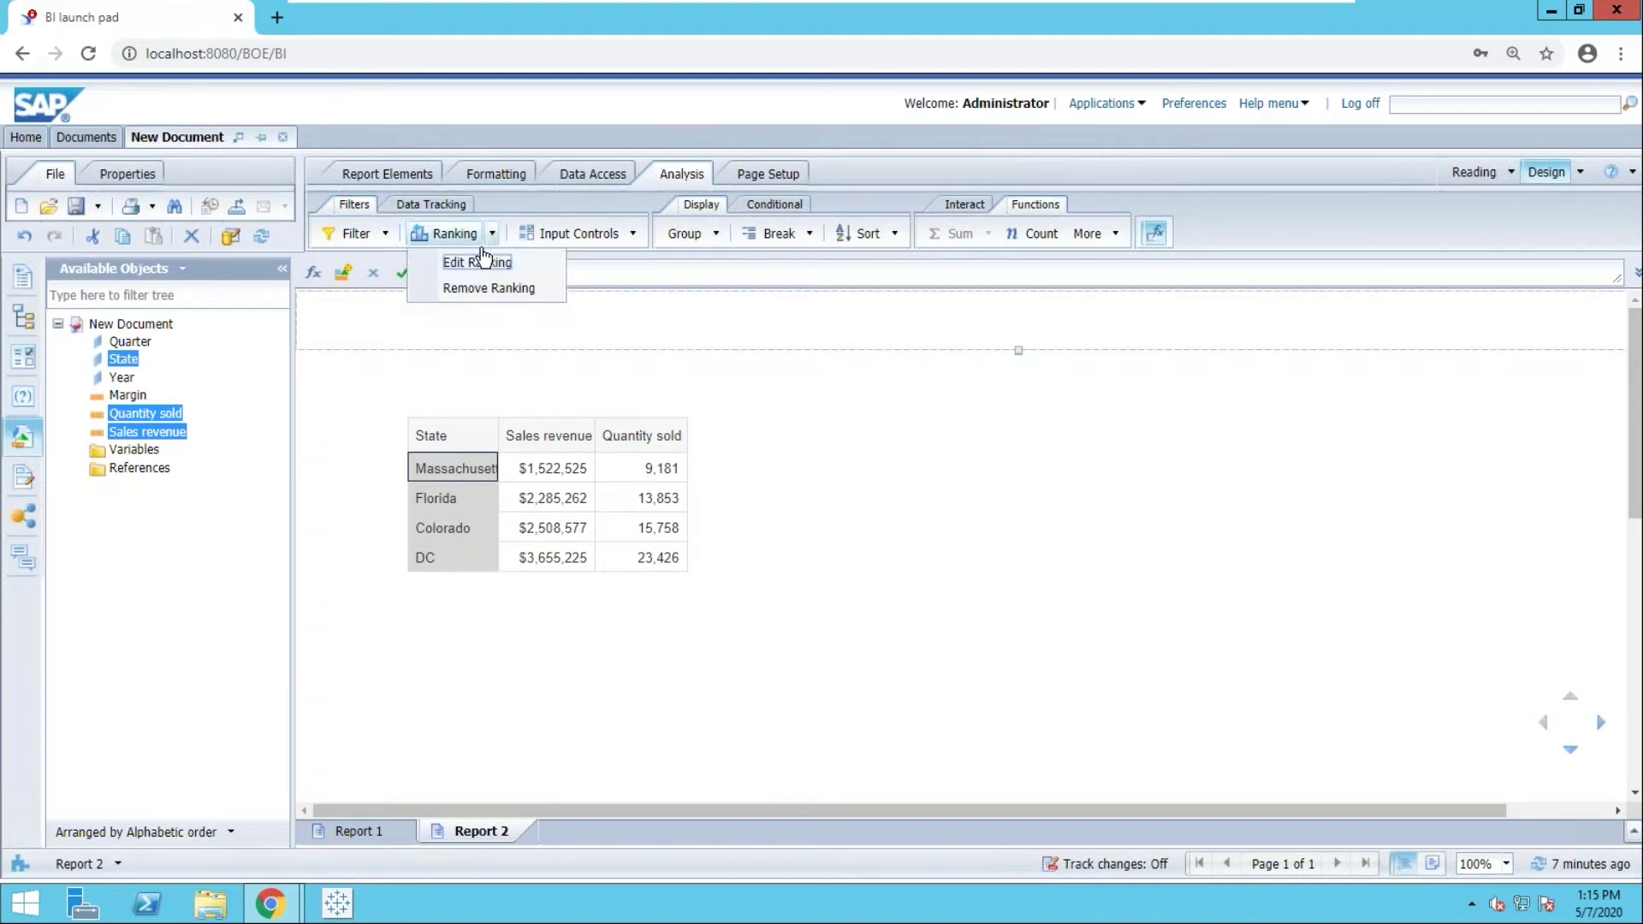
click(473, 262)
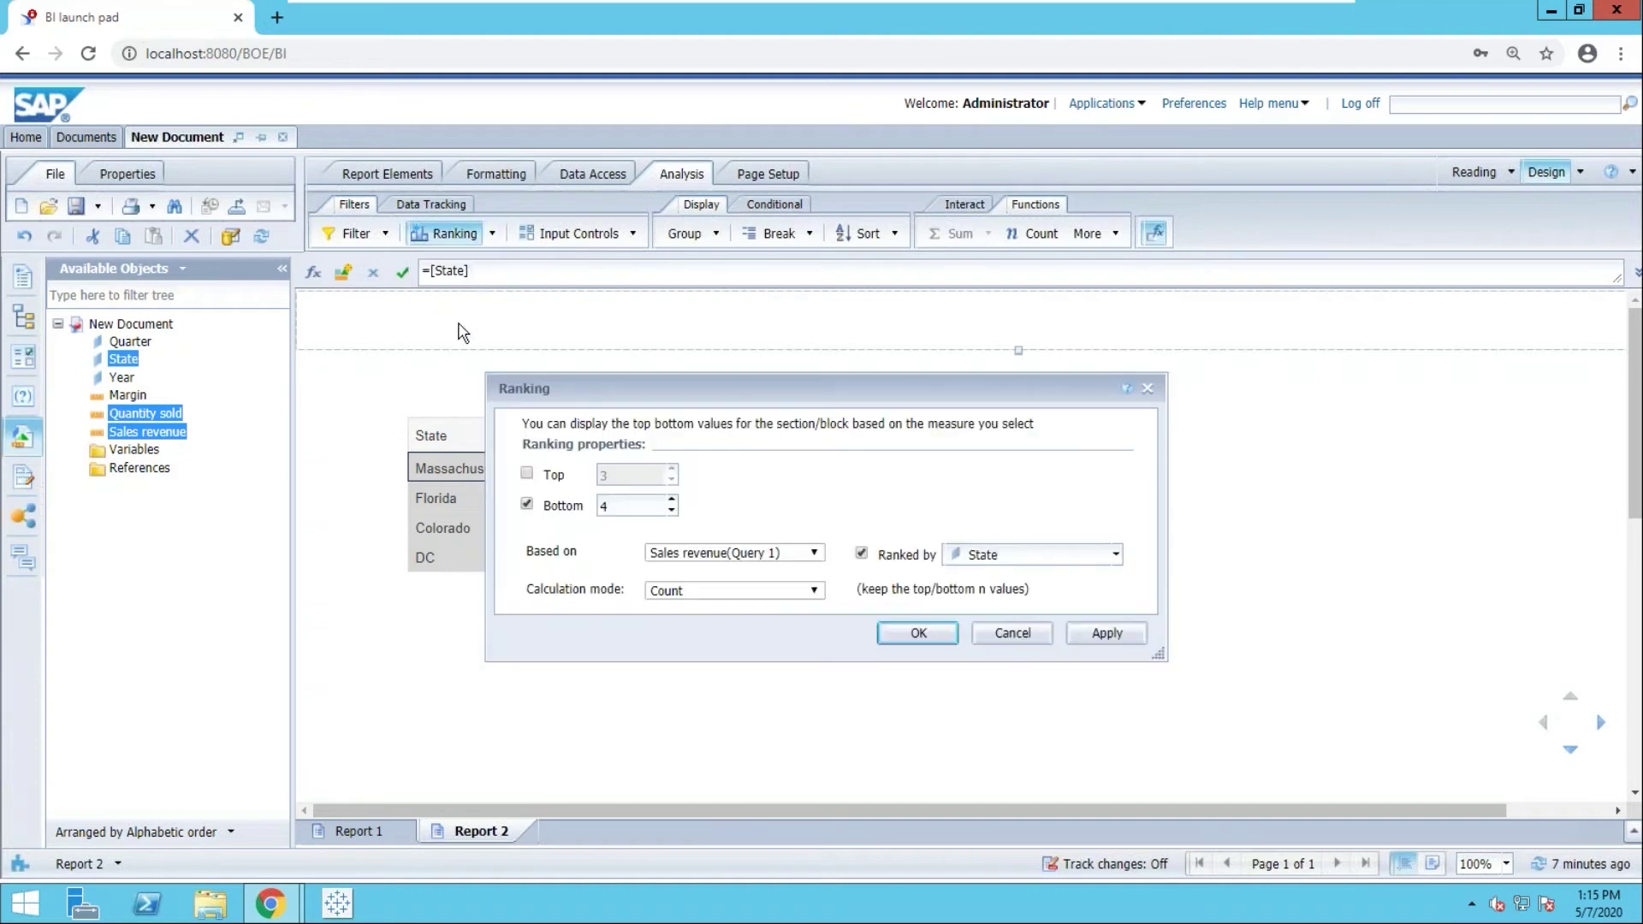
click(527, 504)
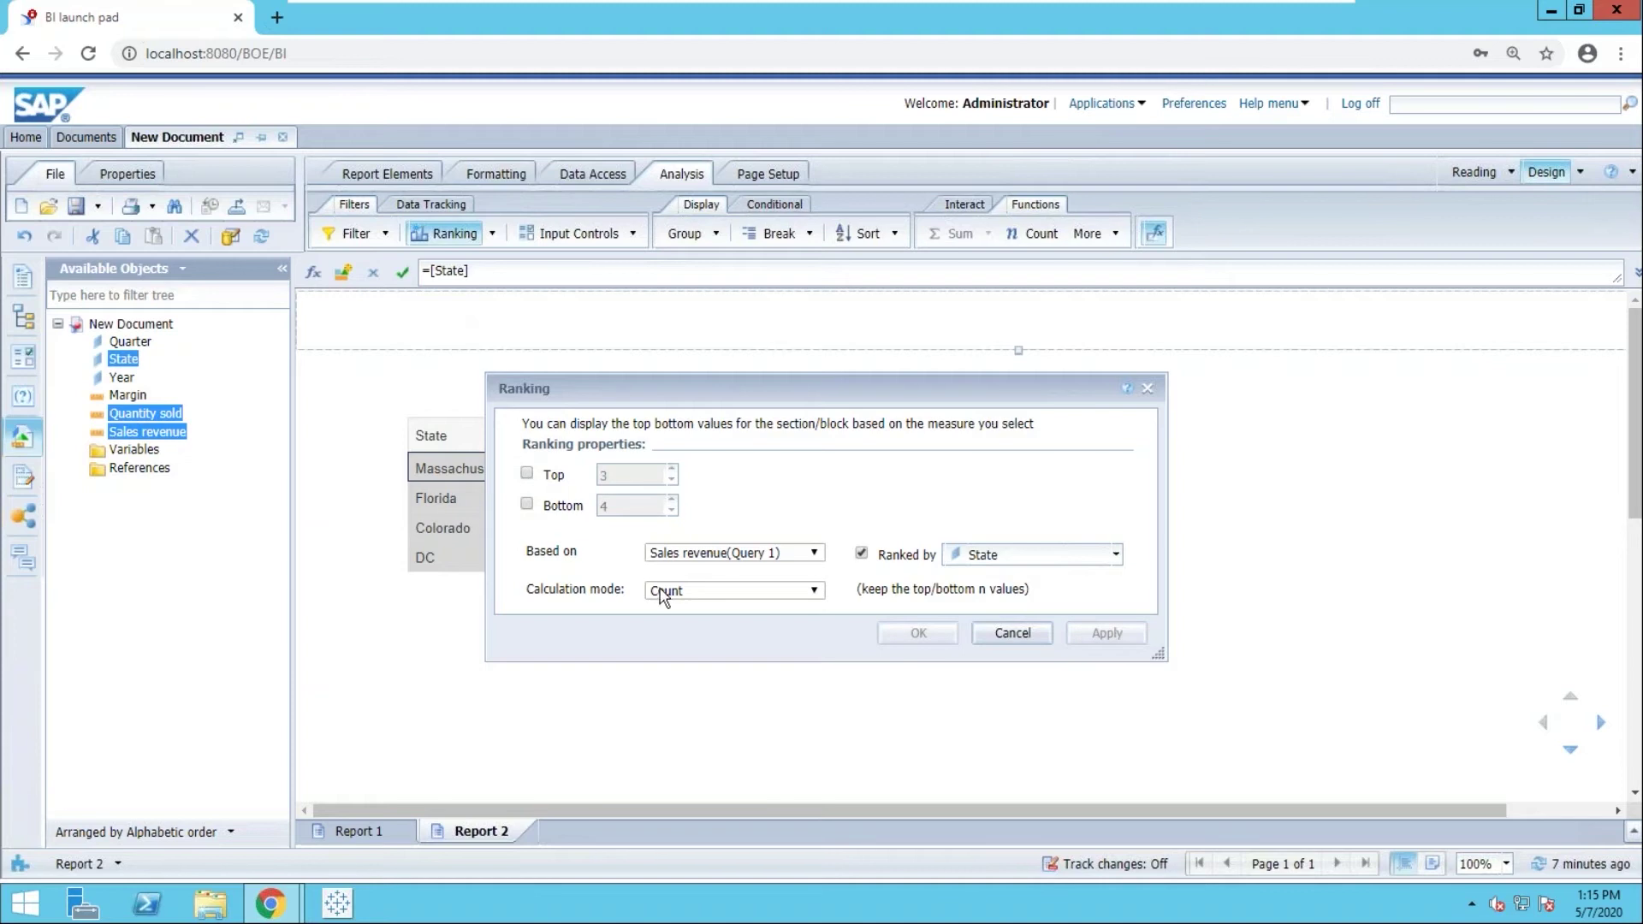
click(812, 591)
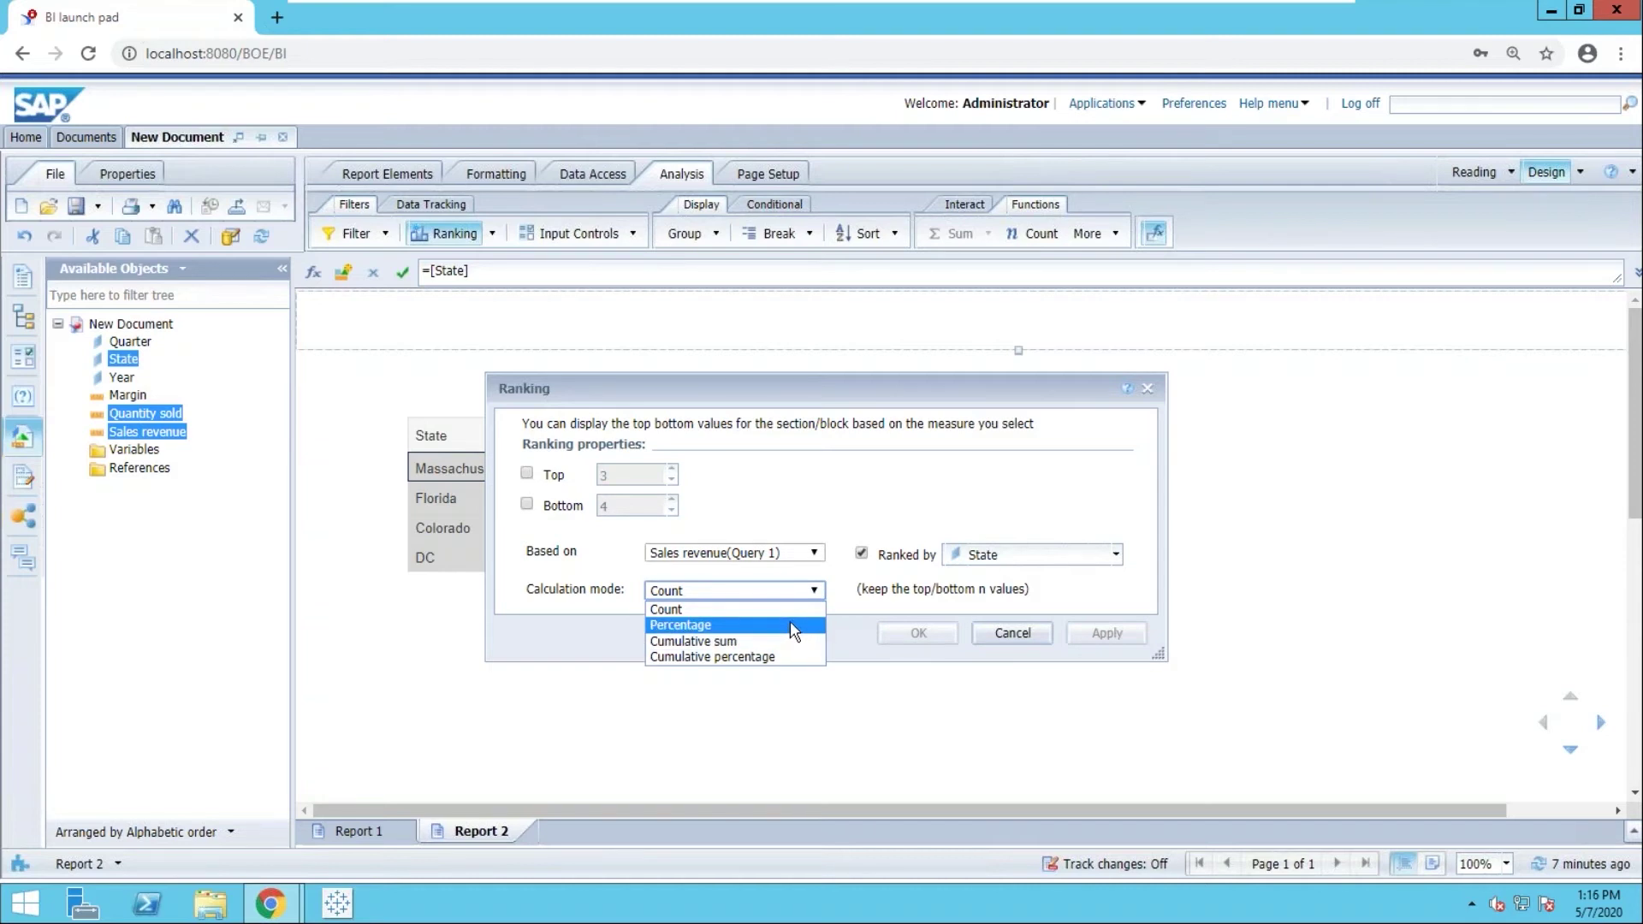
click(790, 624)
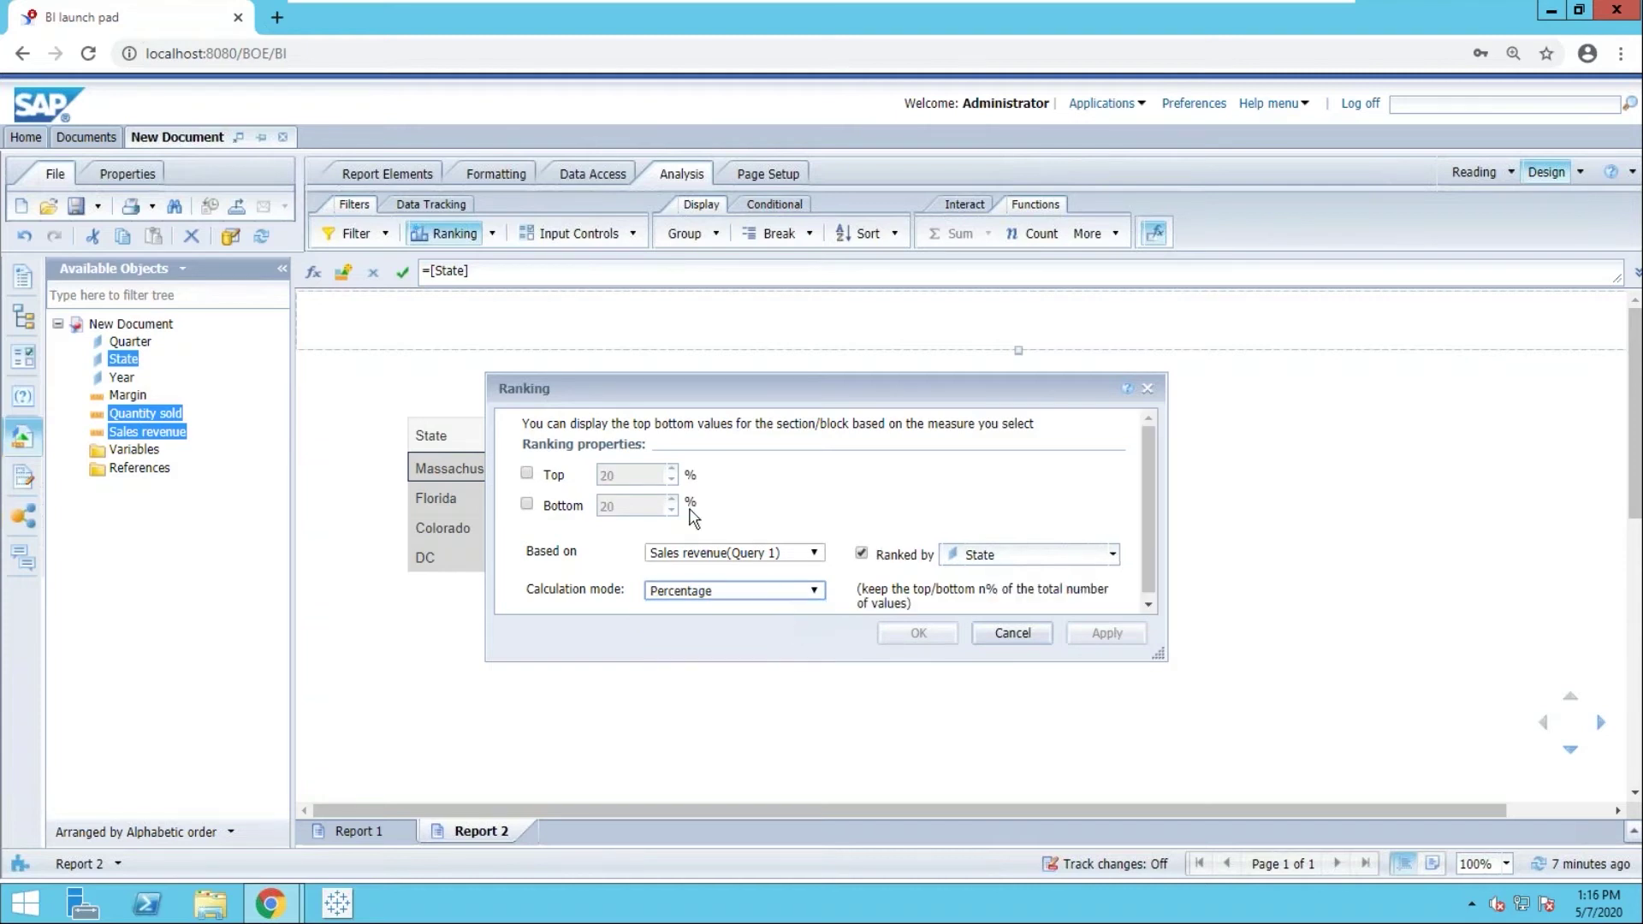
click(527, 473)
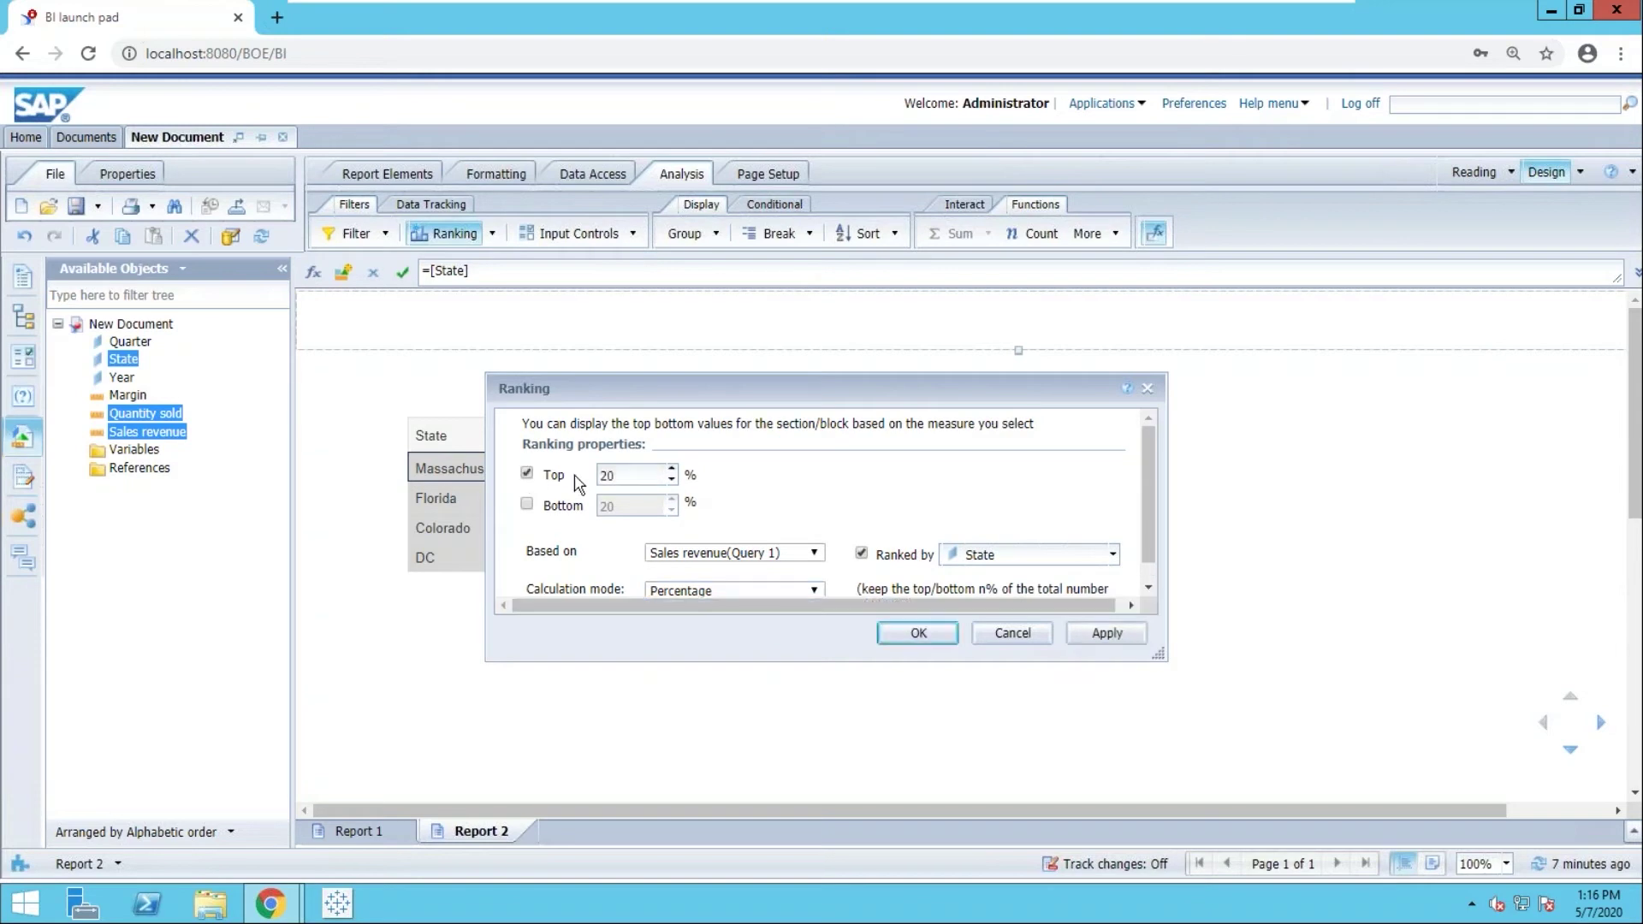
double_click(617, 478)
text(50)
click(812, 558)
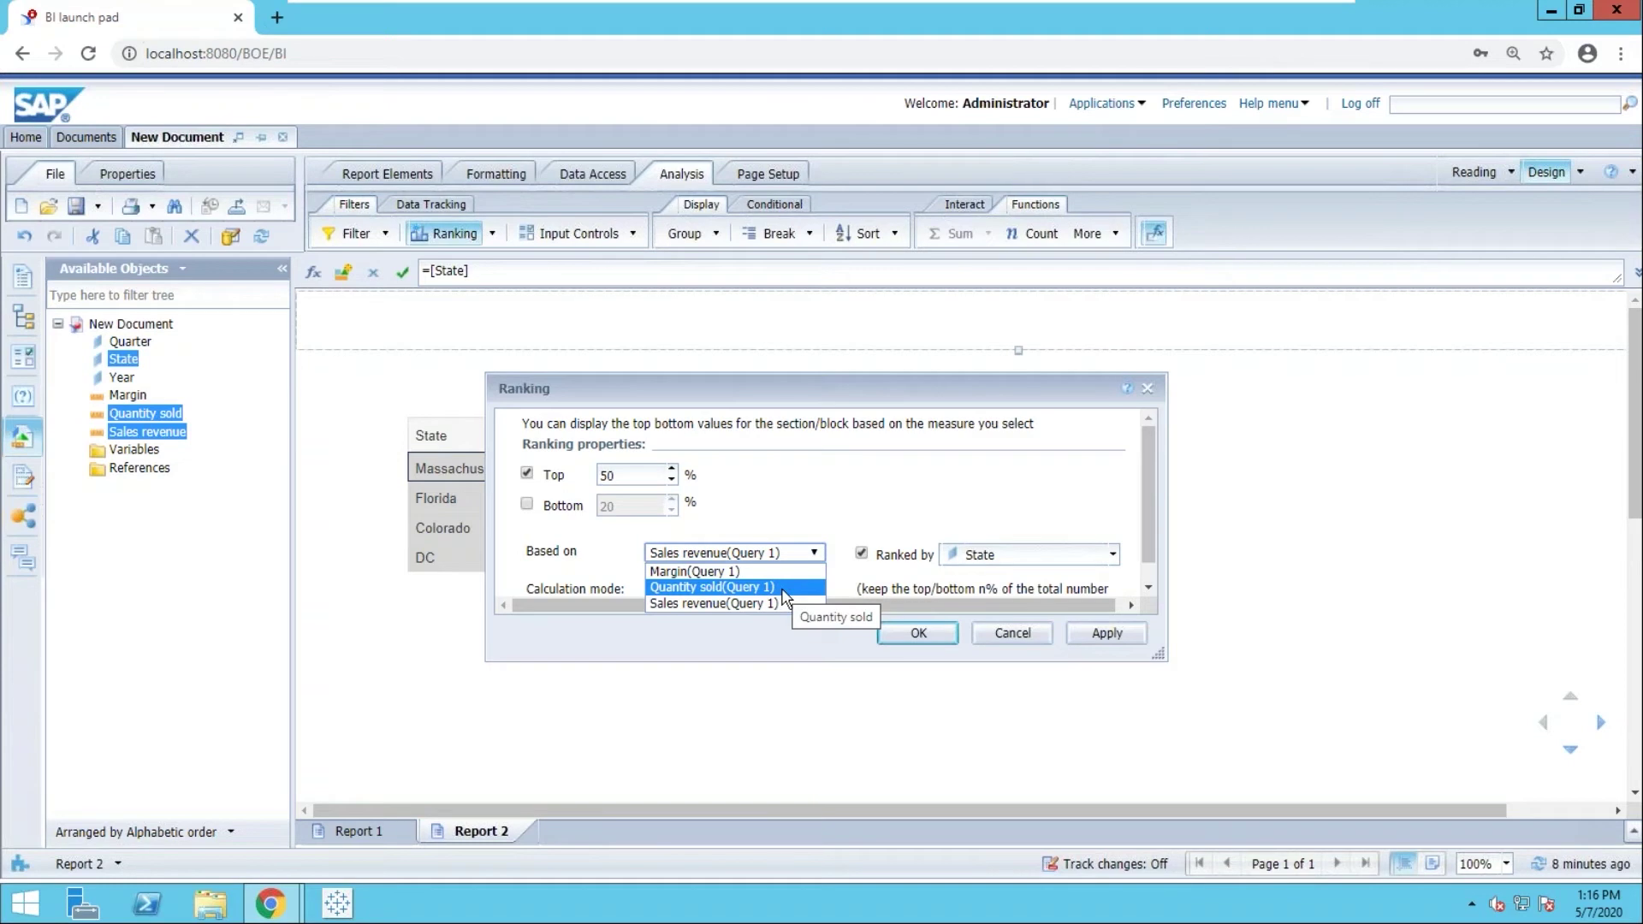
click(782, 588)
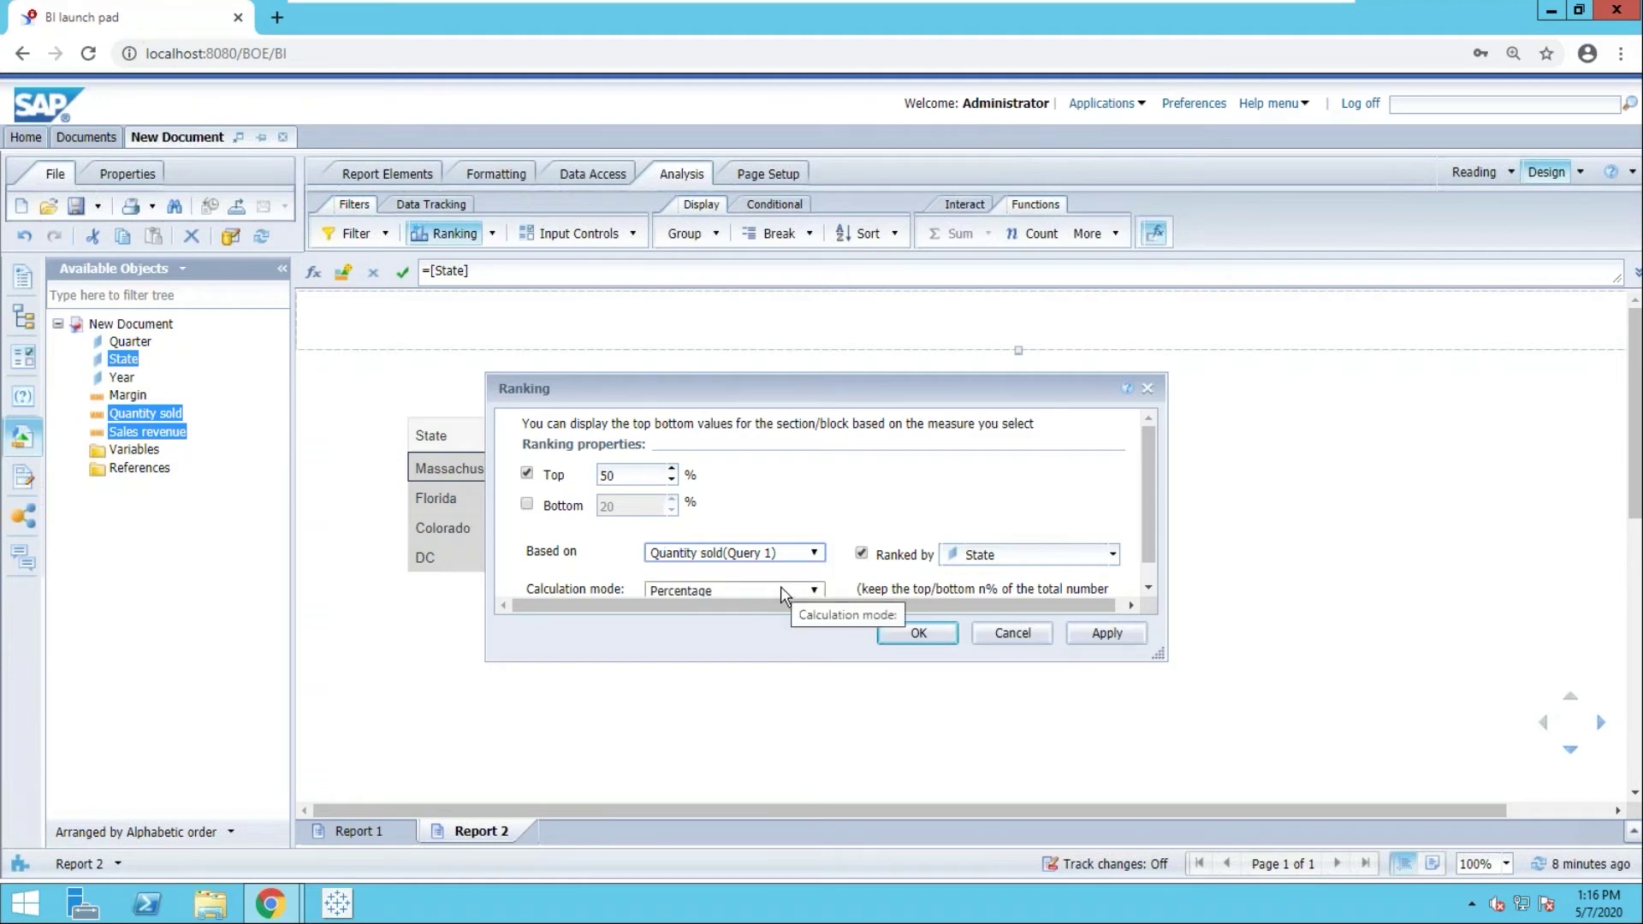
click(895, 632)
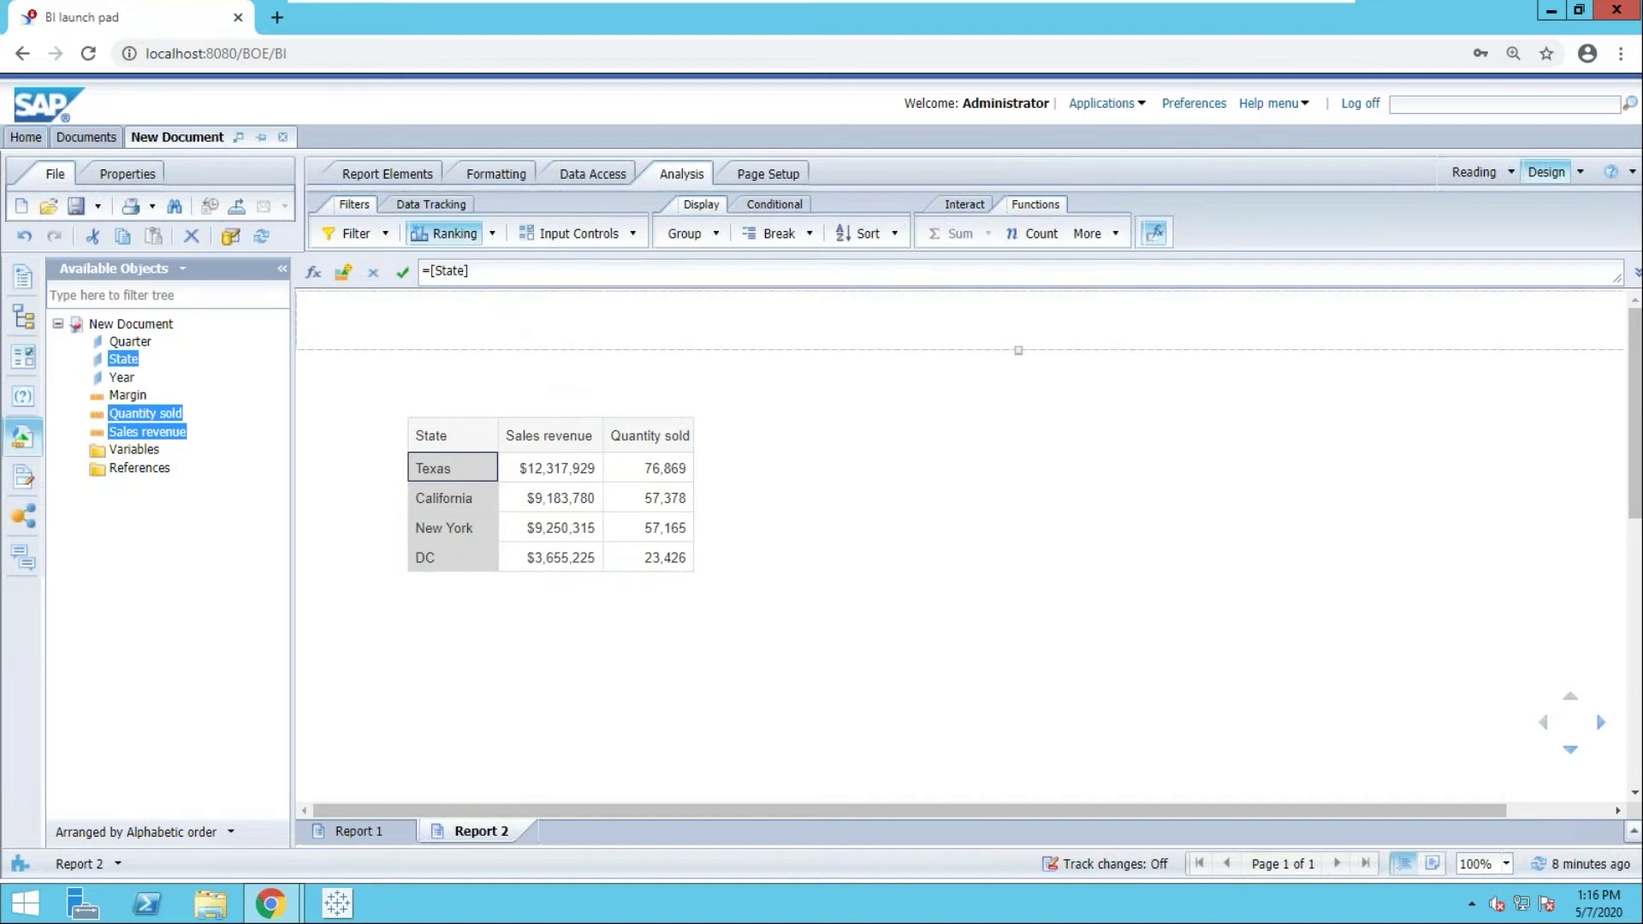
Enlarge the Ranking dialog and raise the top percentage of the State ranking to 100%.
click(492, 235)
click(492, 236)
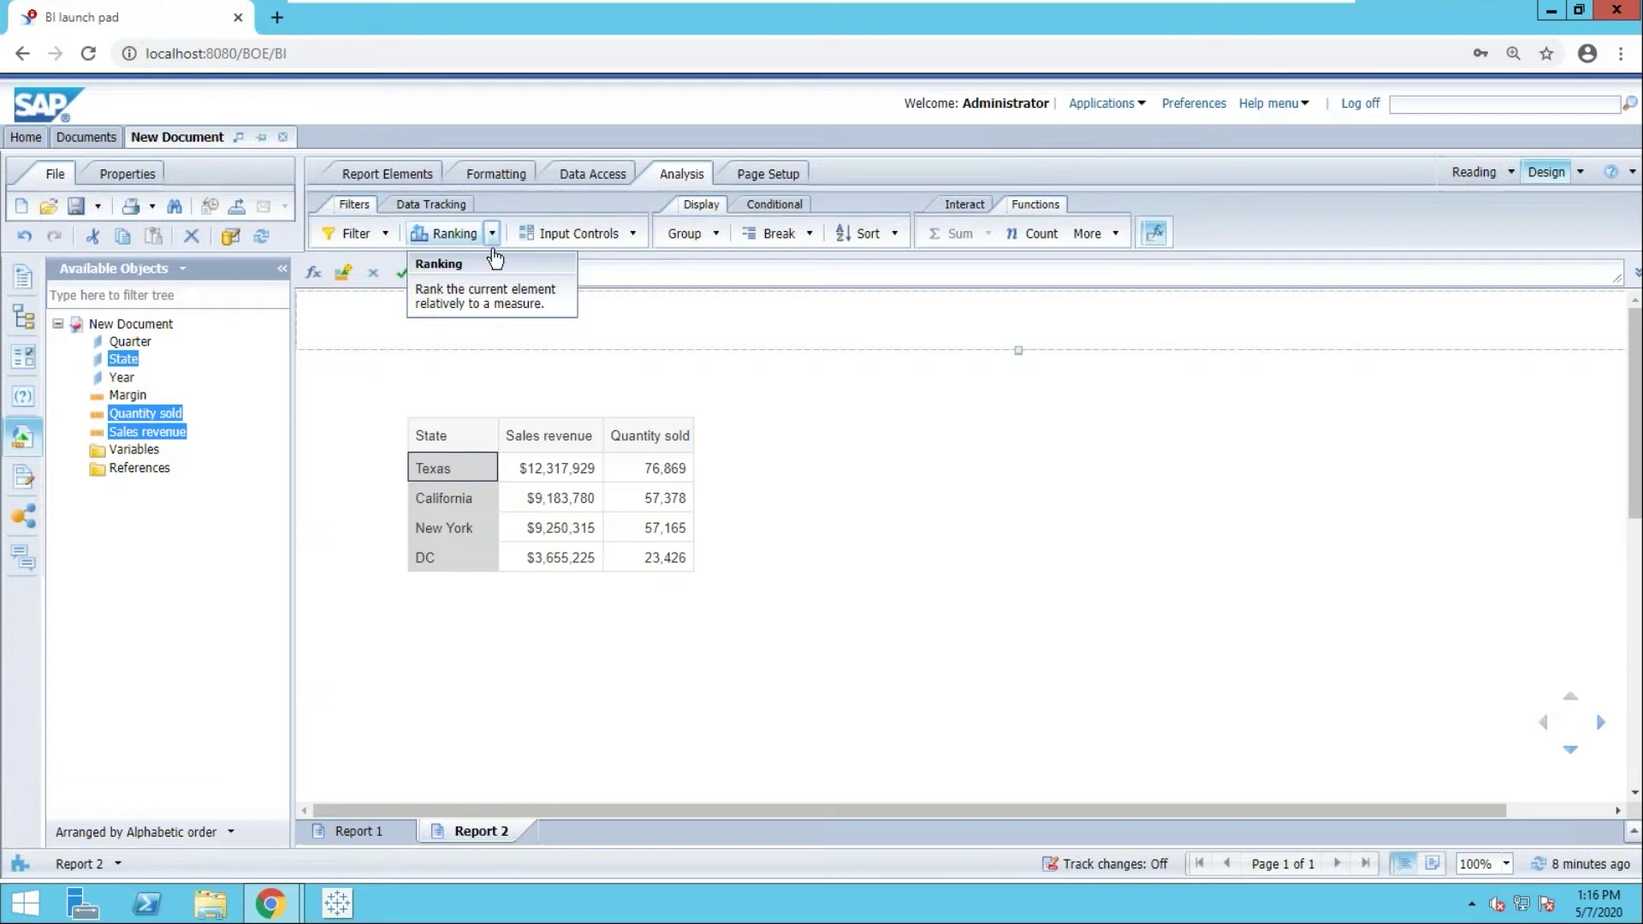
click(492, 235)
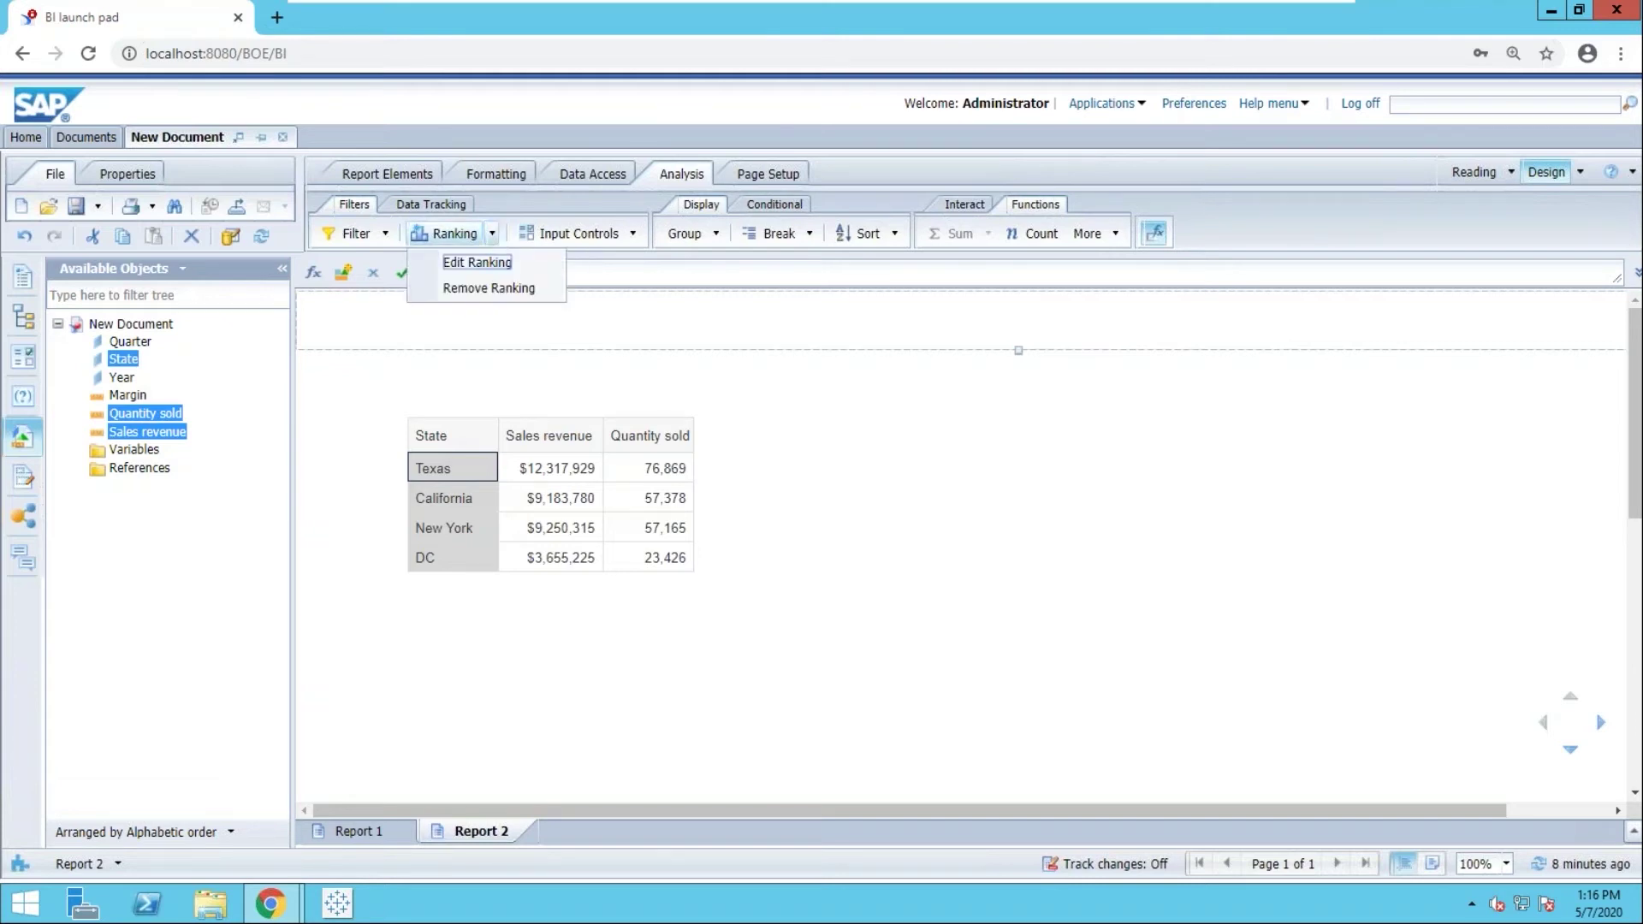
click(473, 259)
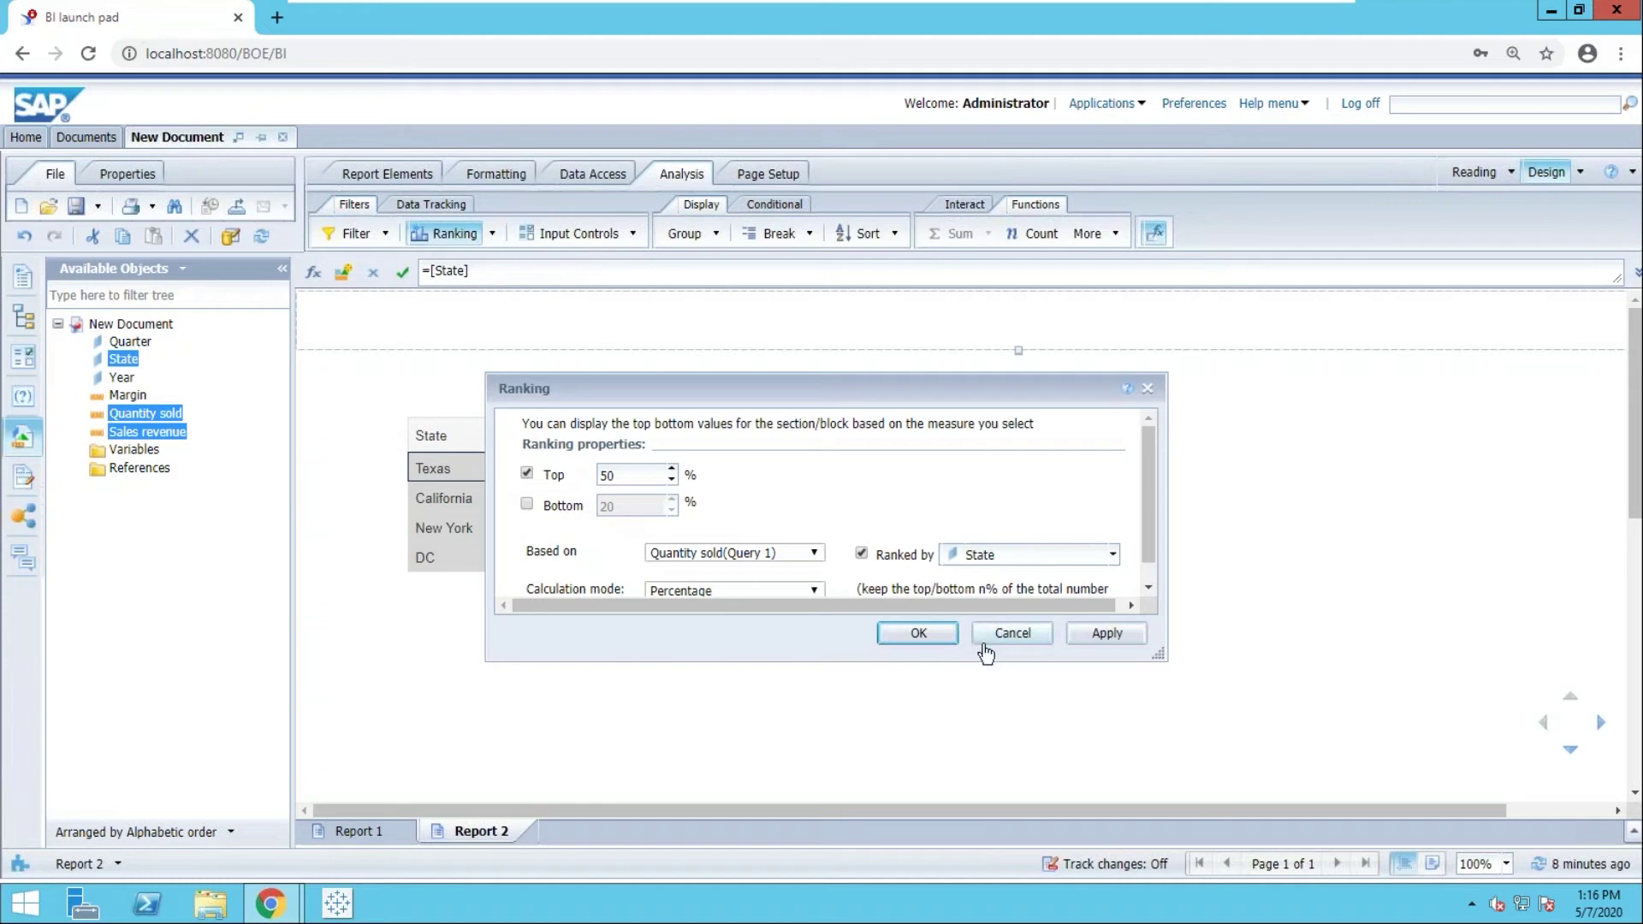
drag(1158, 656, 1191, 717)
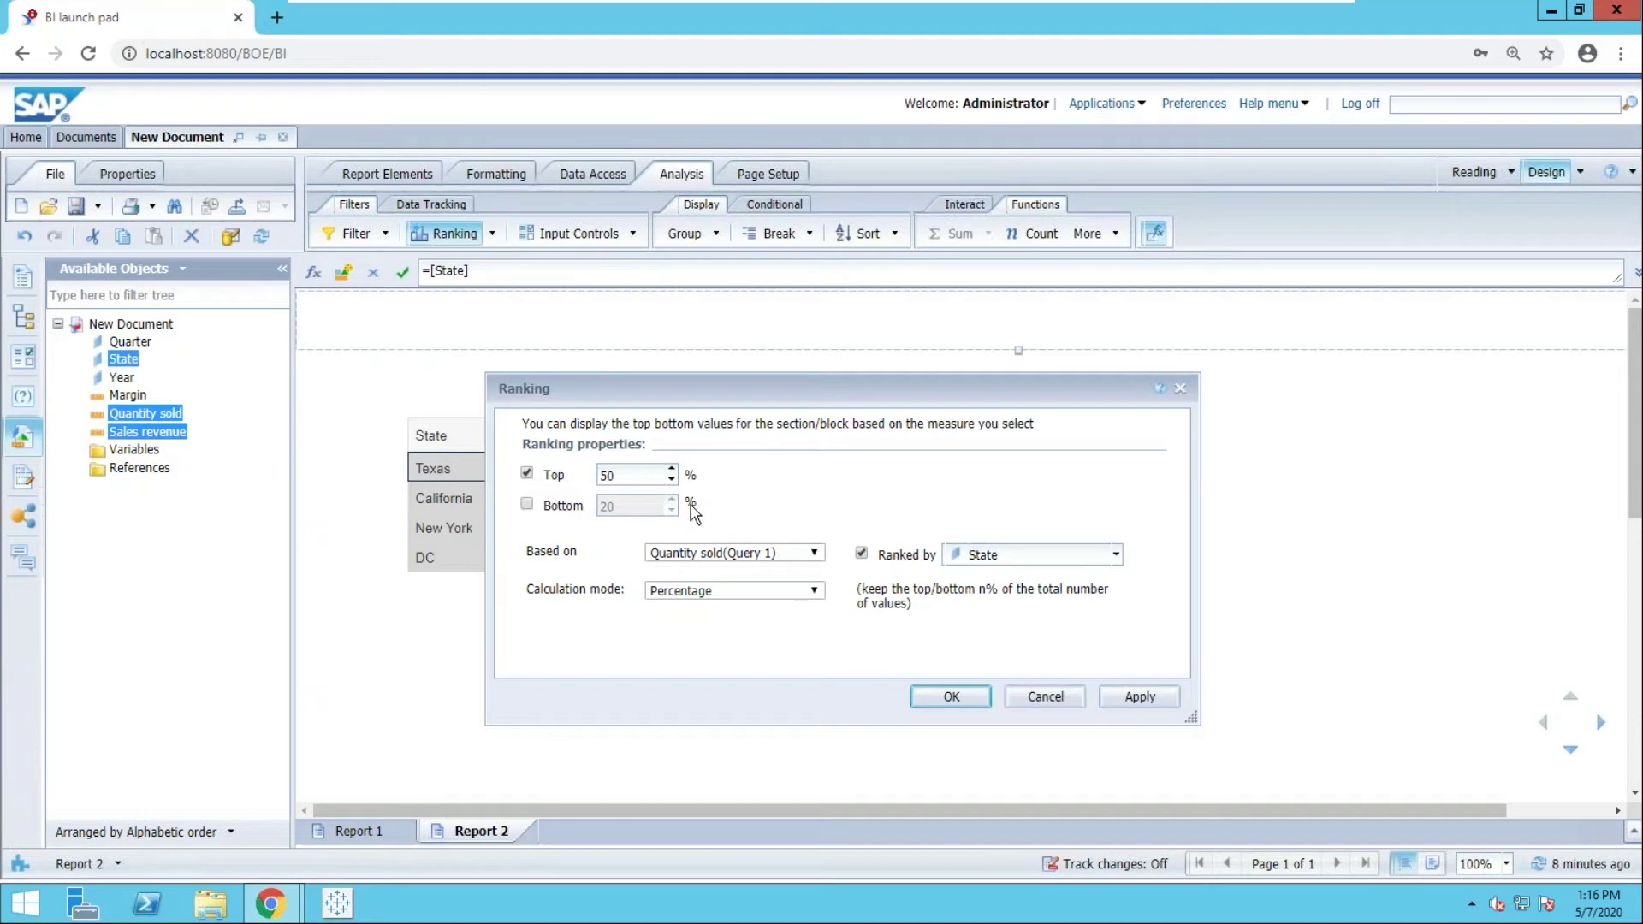
double_click(623, 474)
text(100)
click(933, 700)
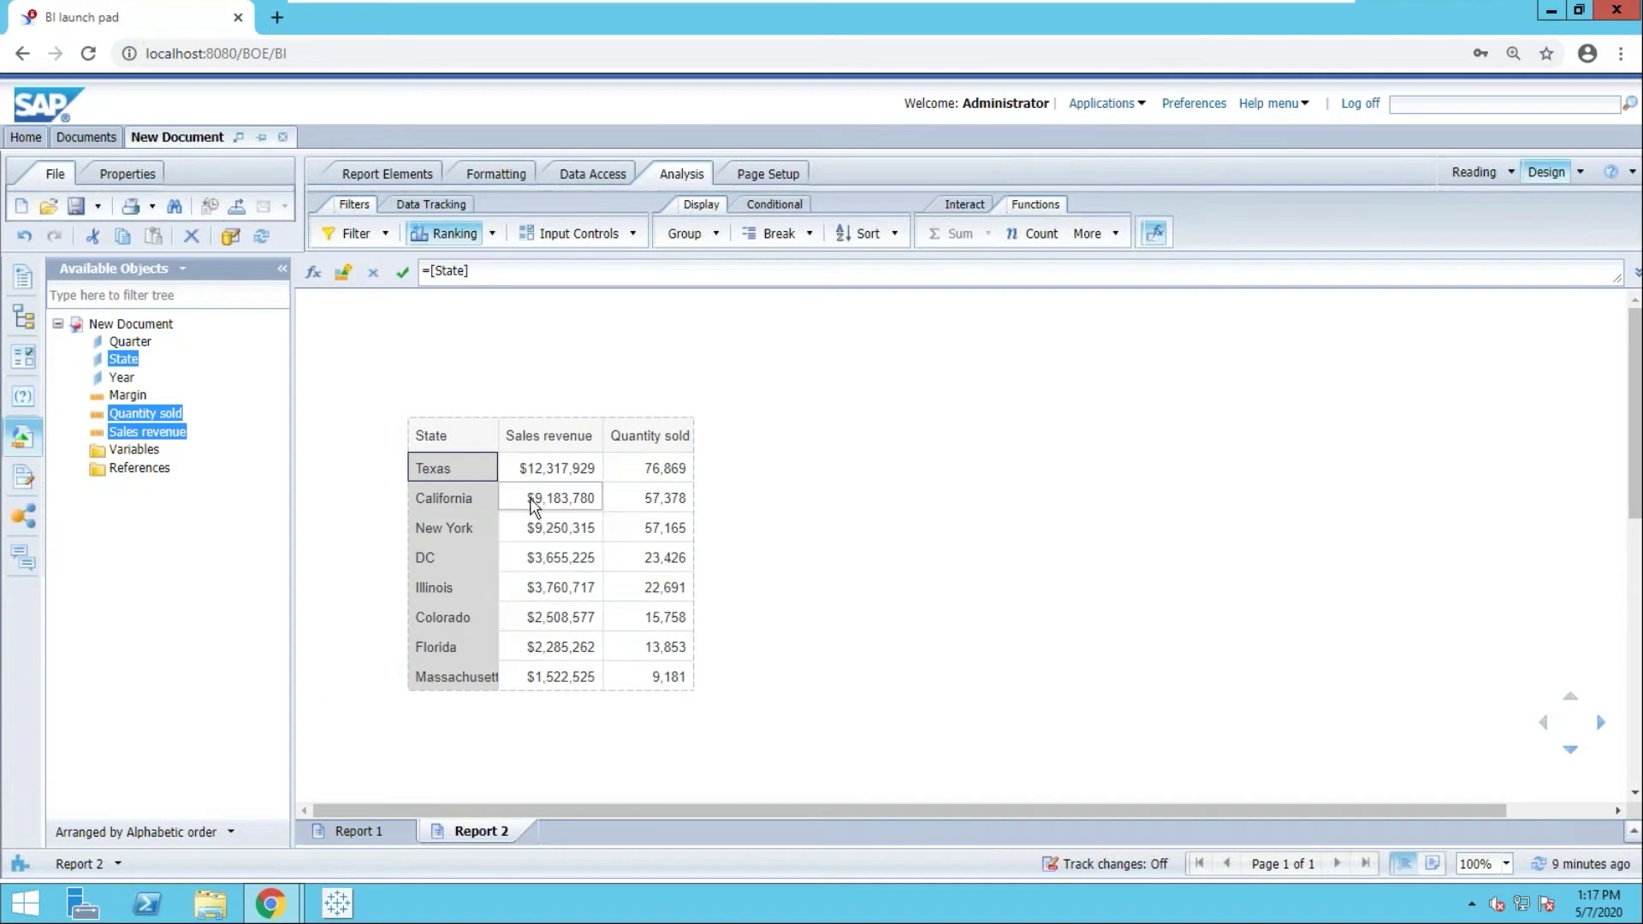
Remove the ranking from the State column and switch to Report 1.
click(493, 237)
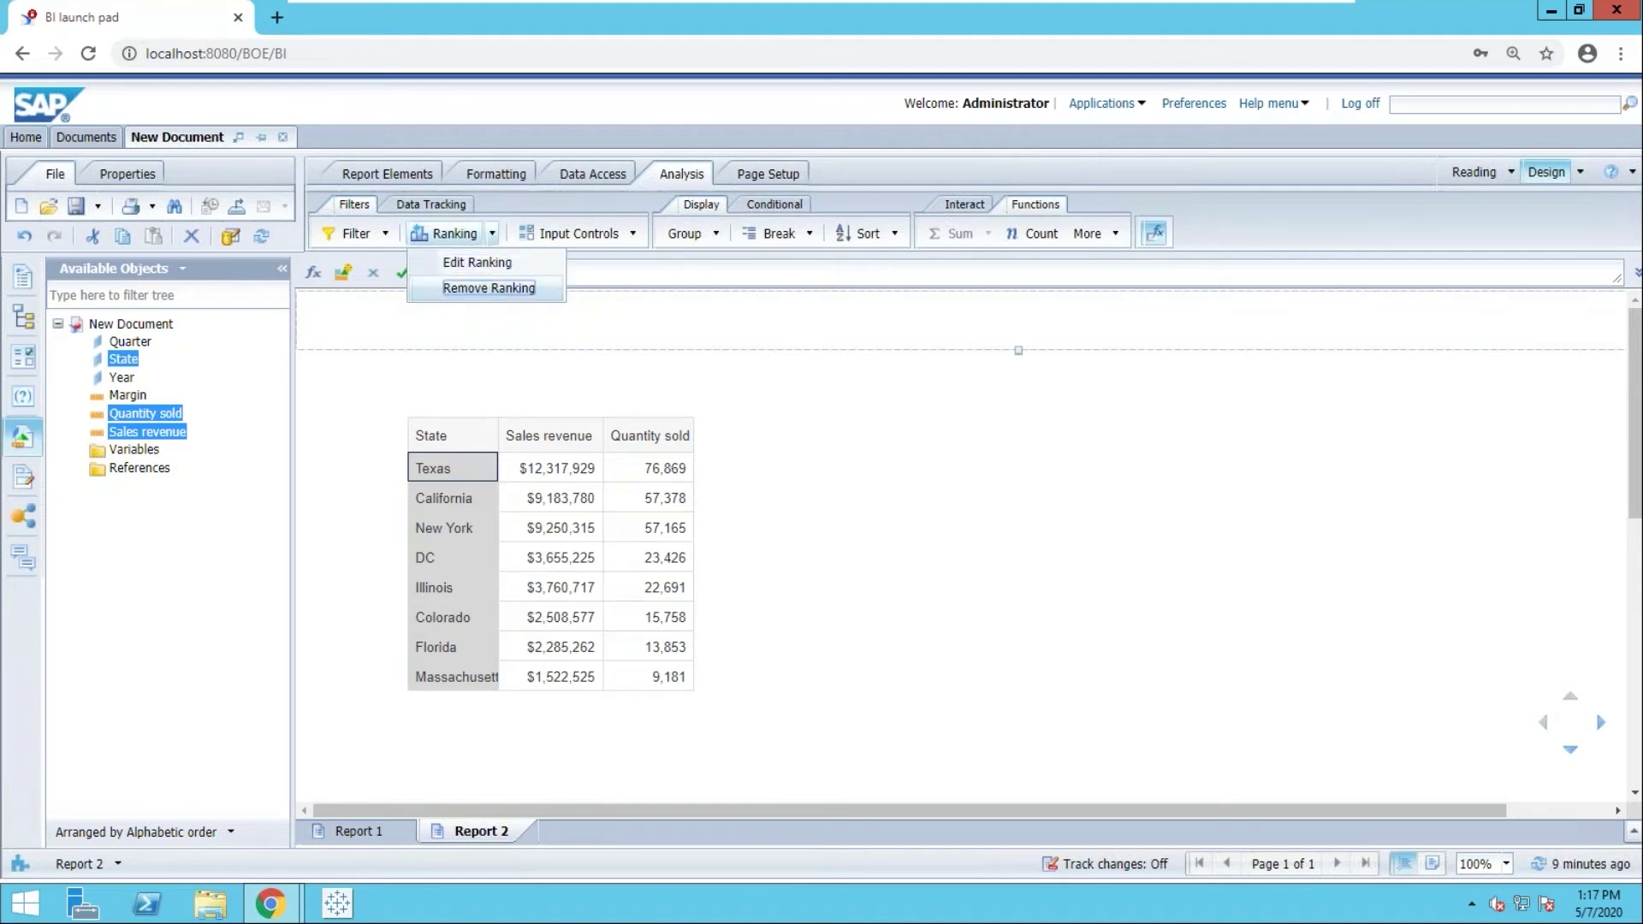
click(480, 287)
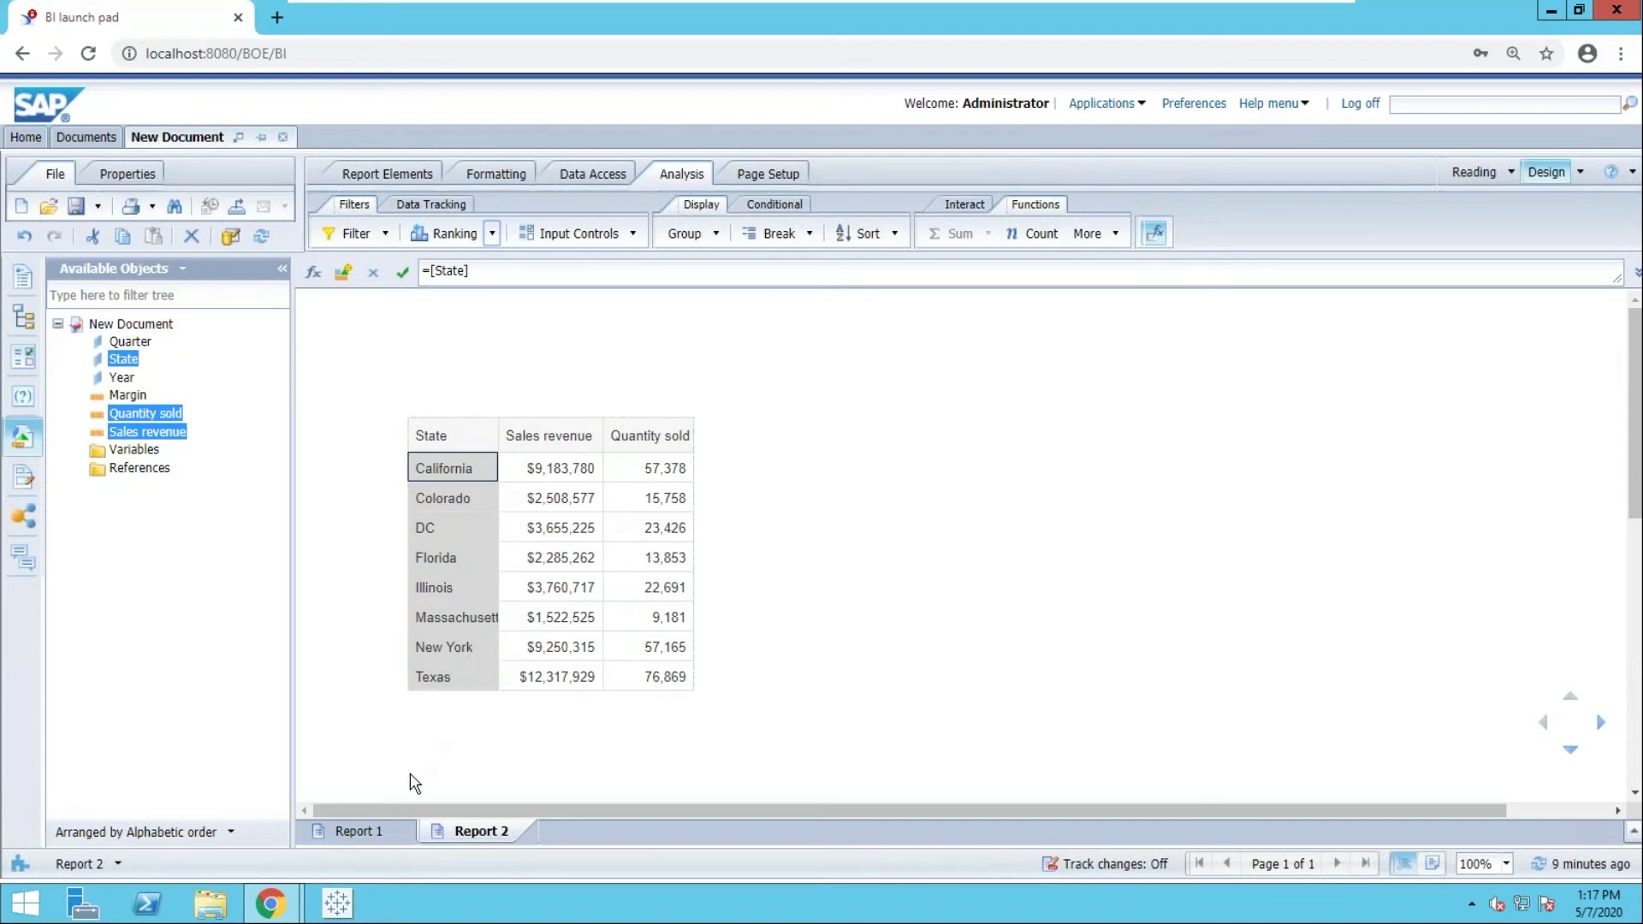
click(375, 834)
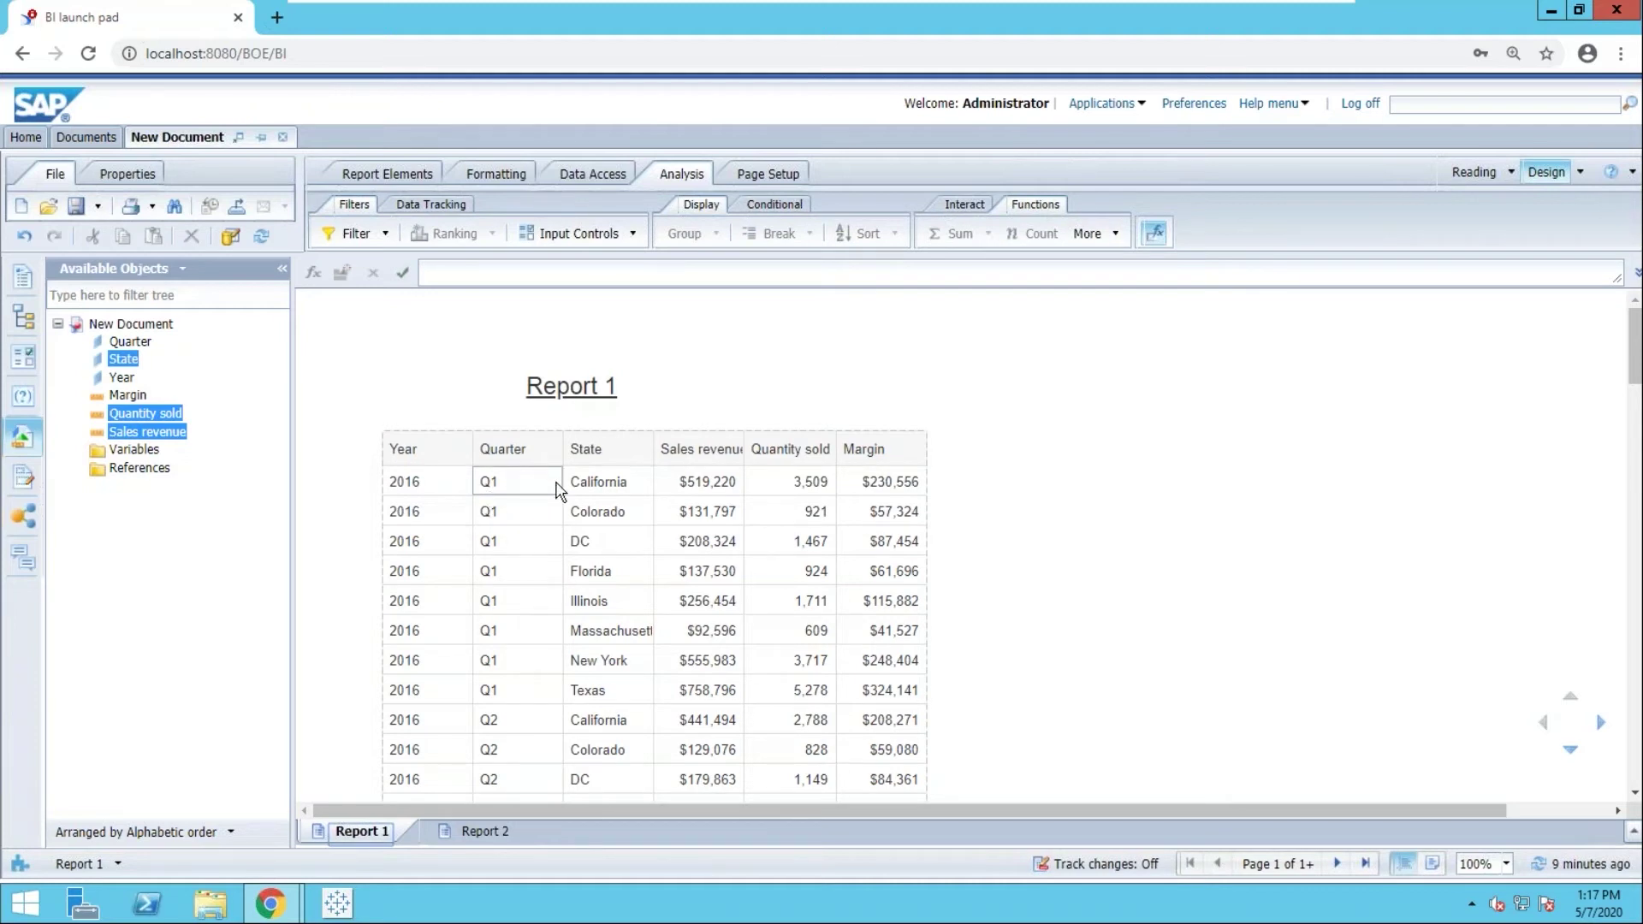
Add a break on the Year column of the table in Report 1.
scroll(547, 479, down, 1)
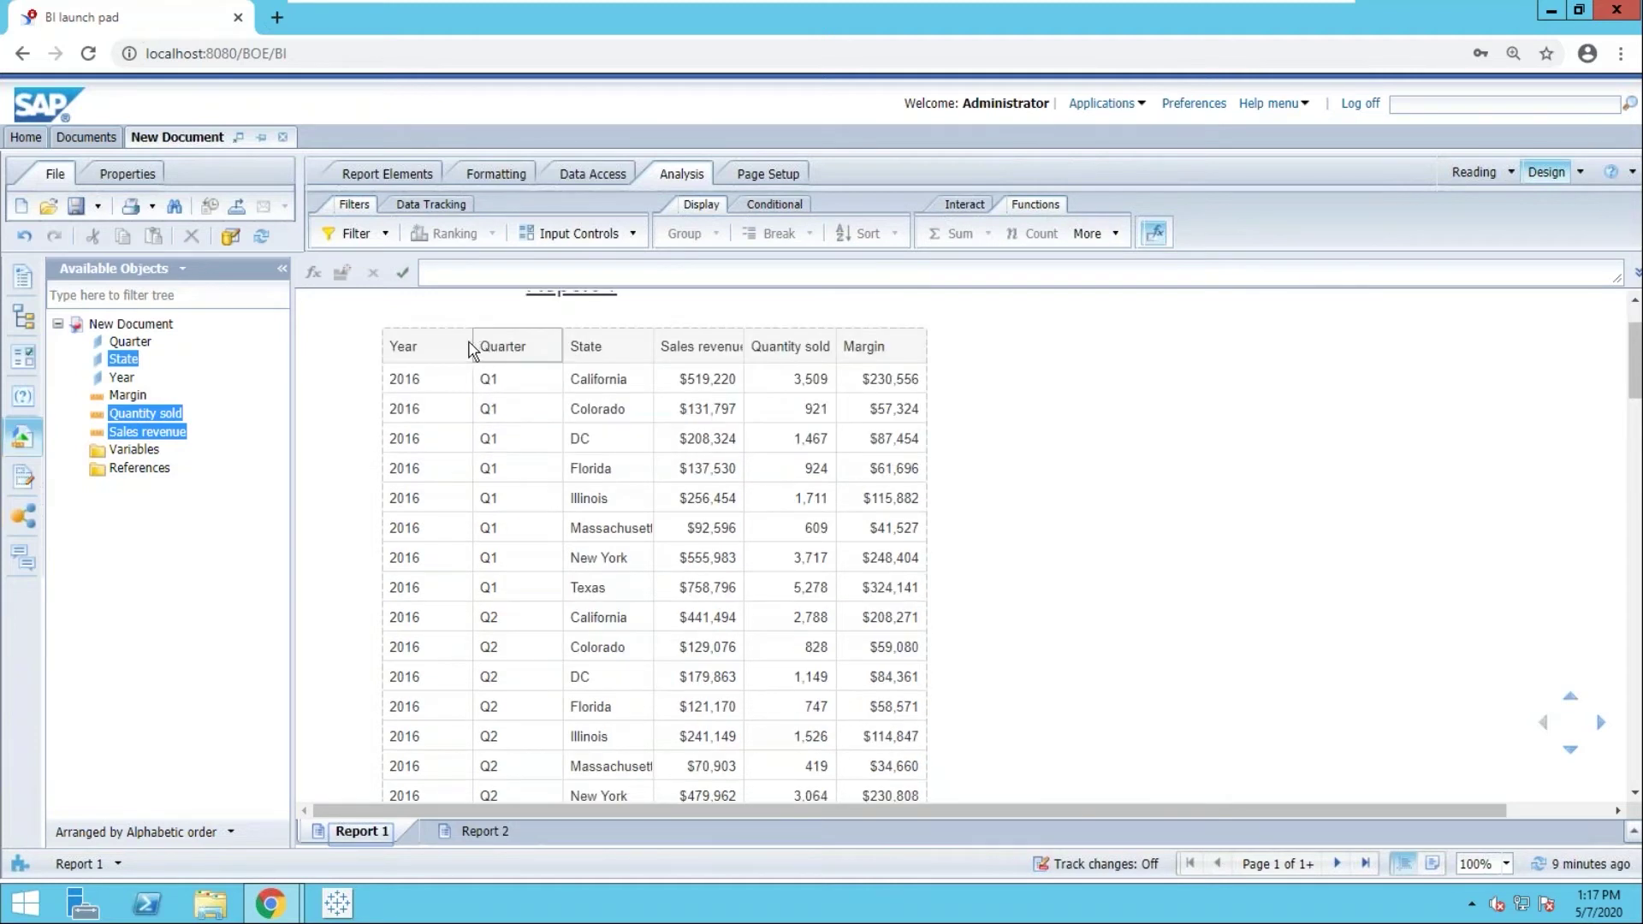
scroll(518, 391, up, 1)
scroll(710, 402, down, 1)
scroll(713, 404, up, 1)
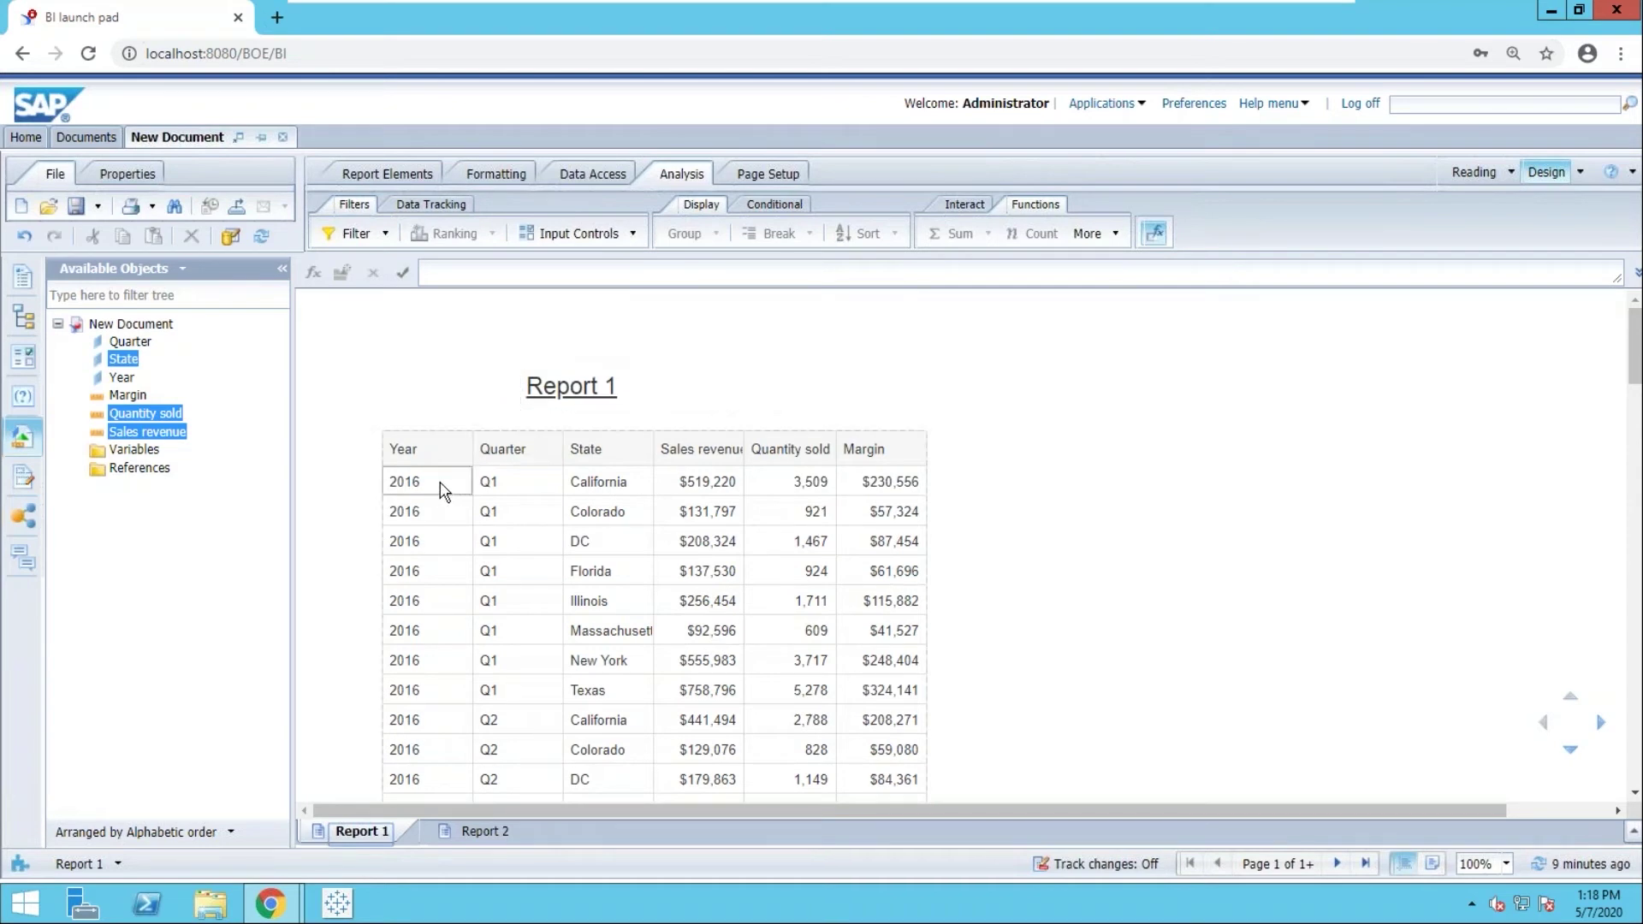
scroll(460, 437, down, 3)
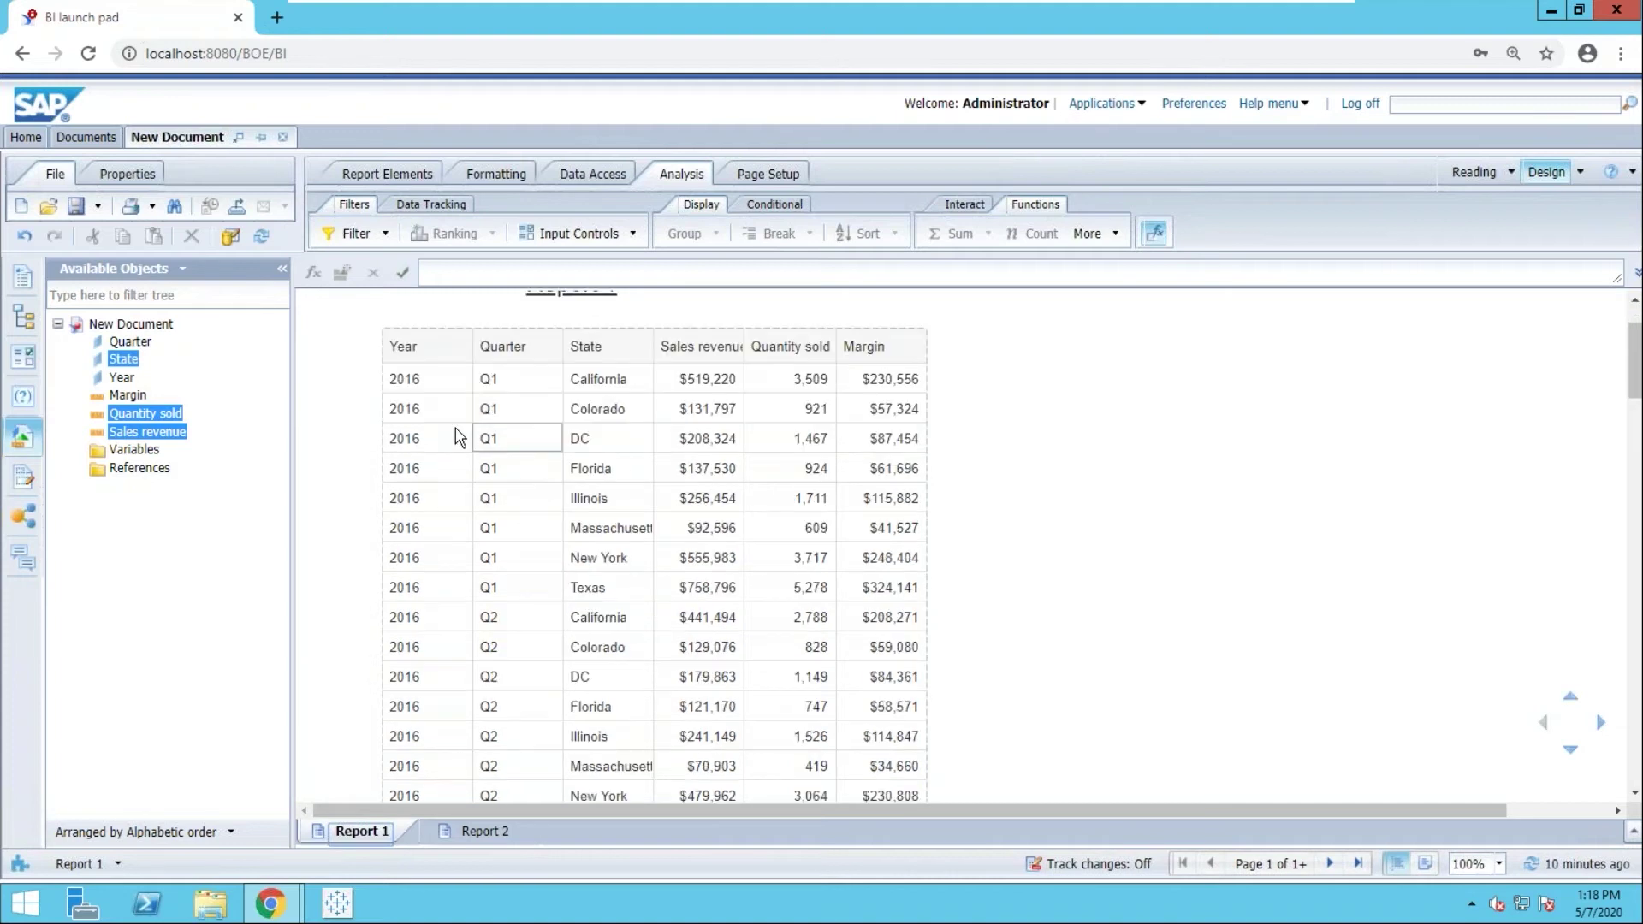
scroll(427, 408, up, 3)
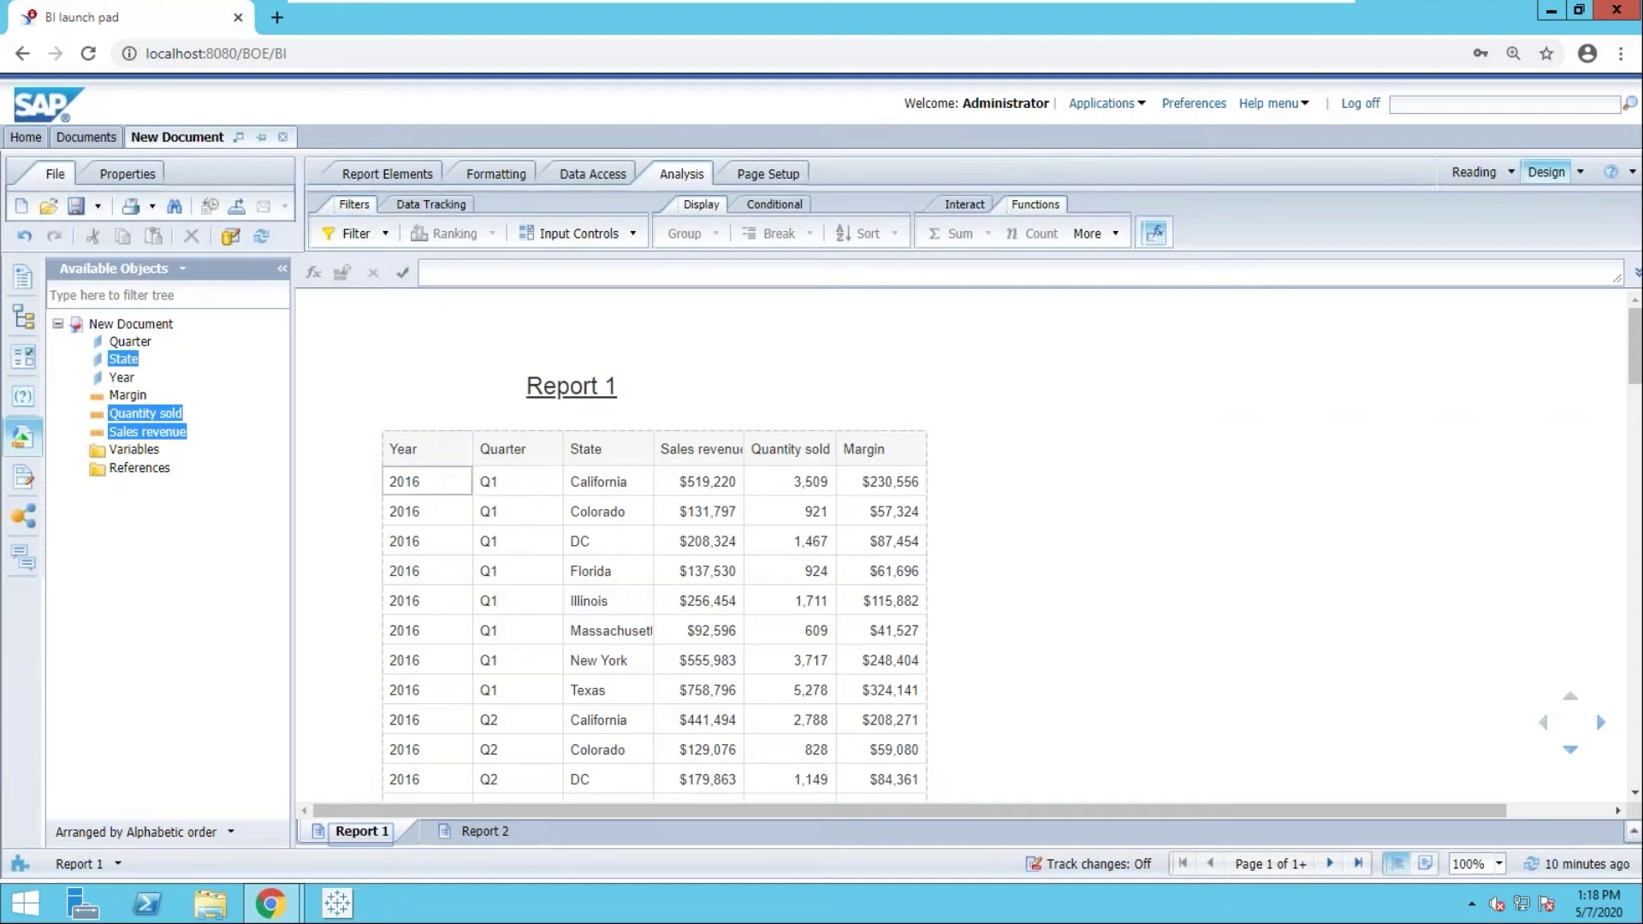
click(434, 491)
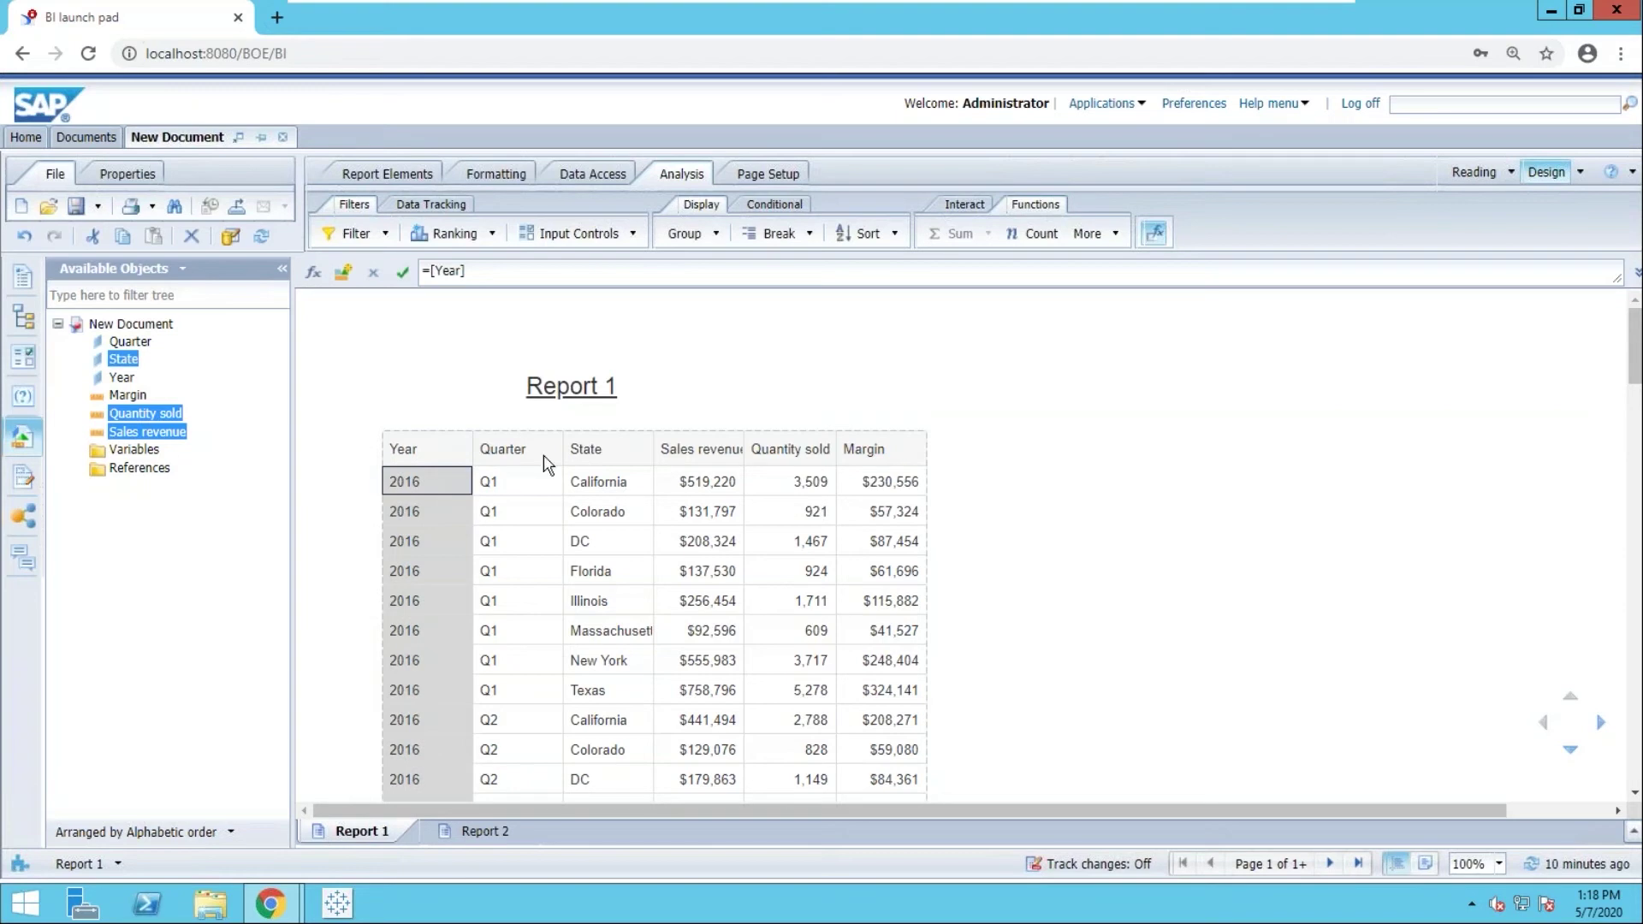
click(810, 237)
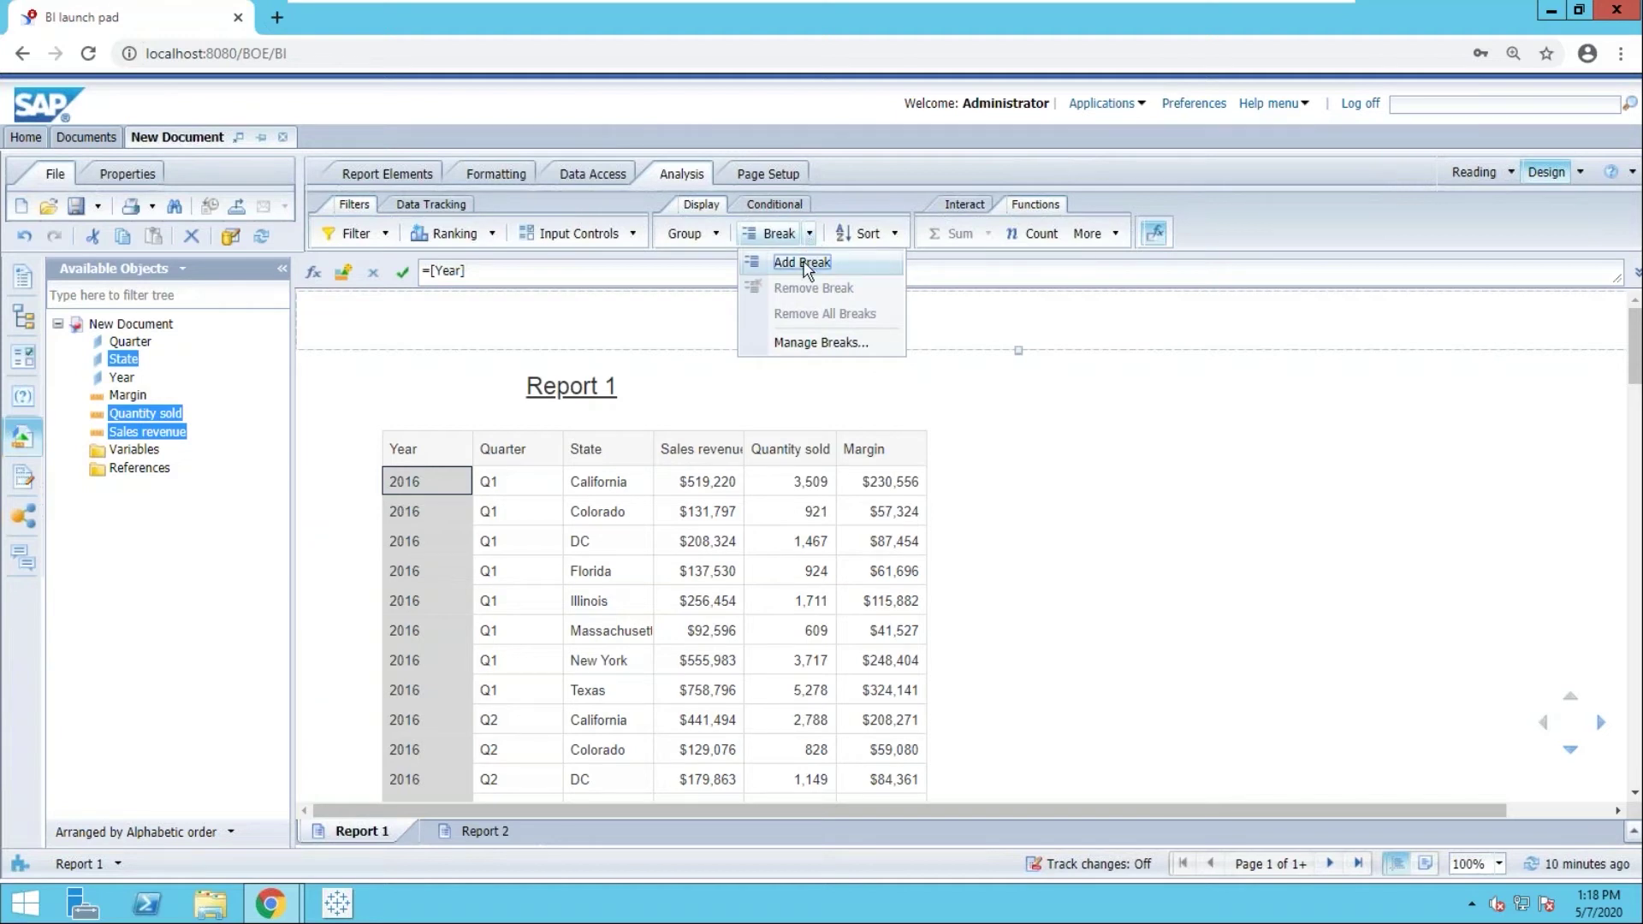
click(804, 265)
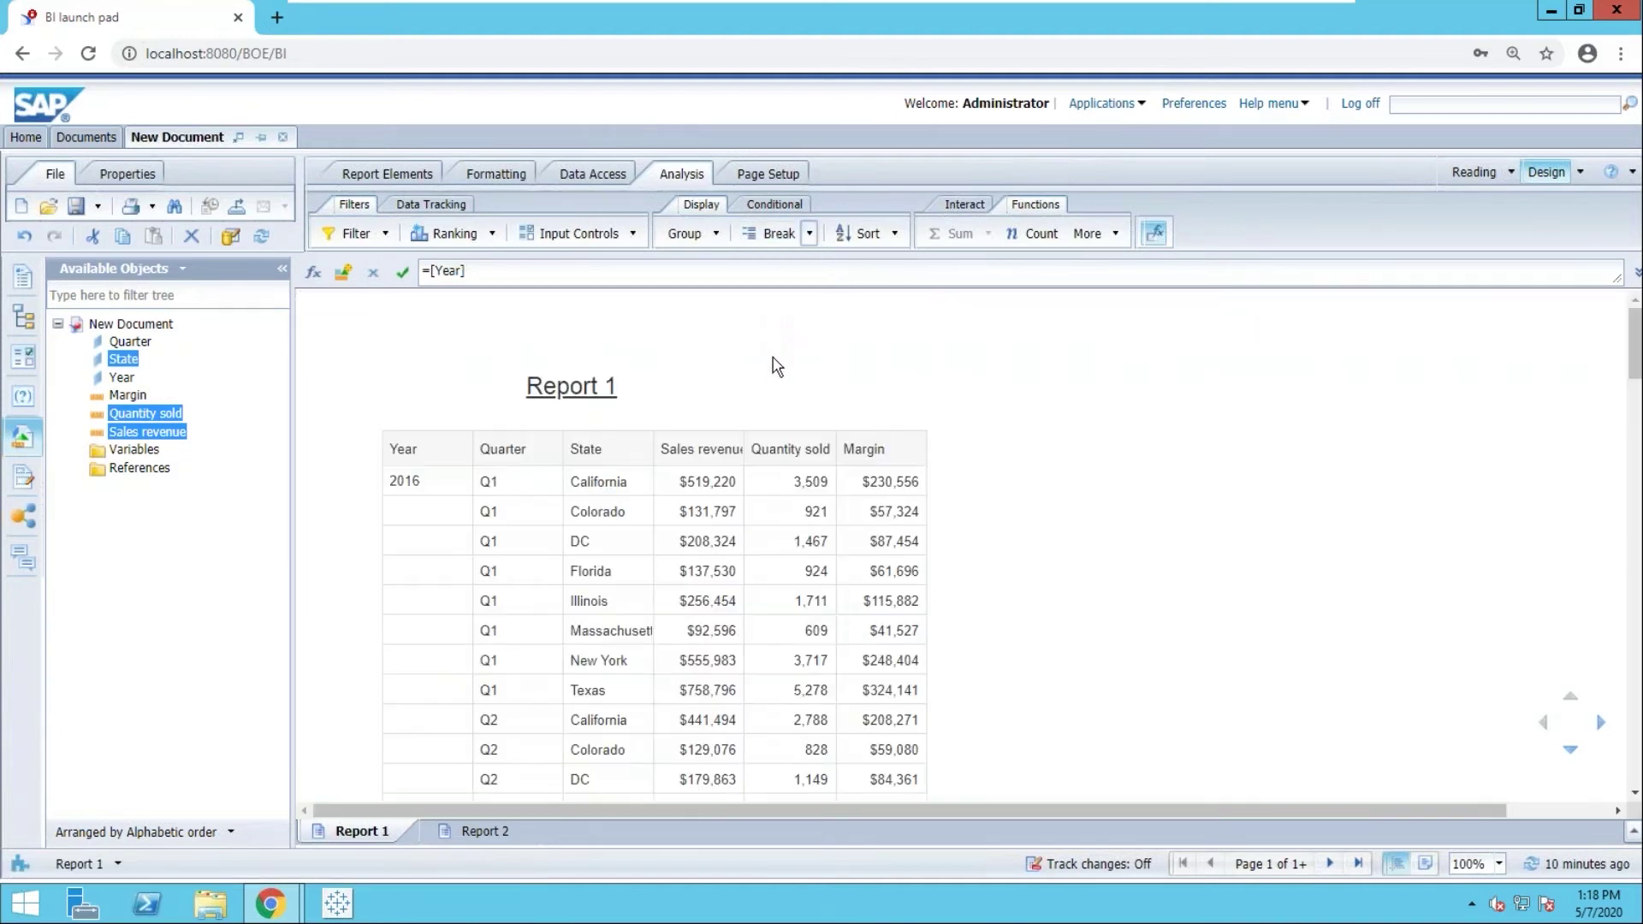
Examine the break between the 2016 and 2017 sections and its subtotals for Sales revenue, Quantity sold and Margin.
scroll(928, 510, down, 1)
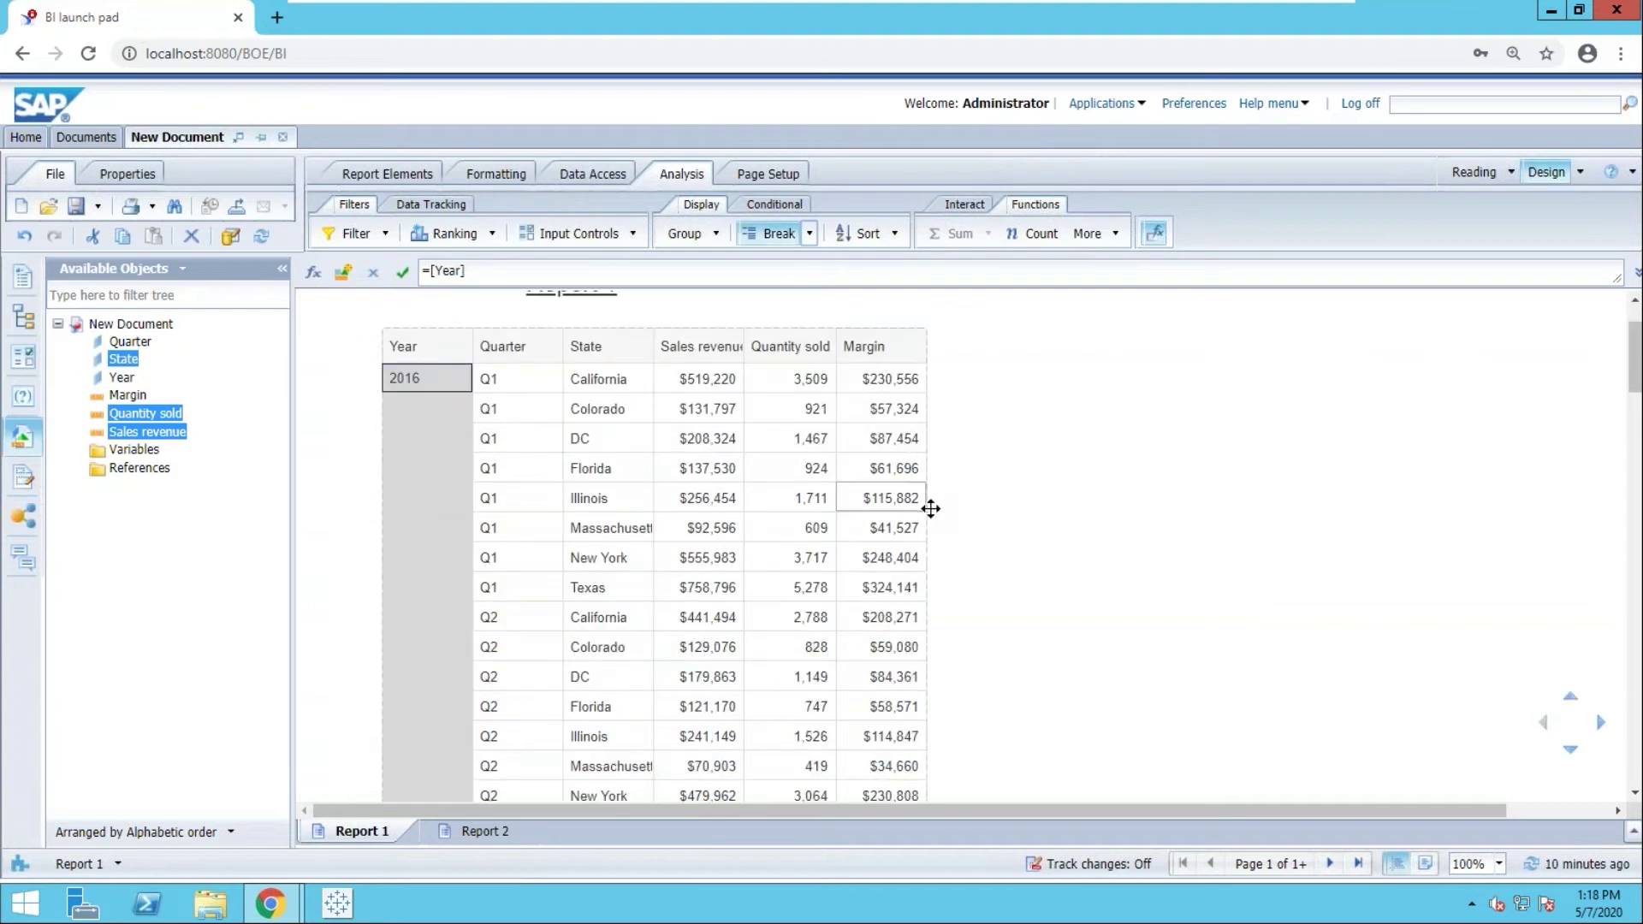
click(951, 533)
scroll(941, 532, up, 1)
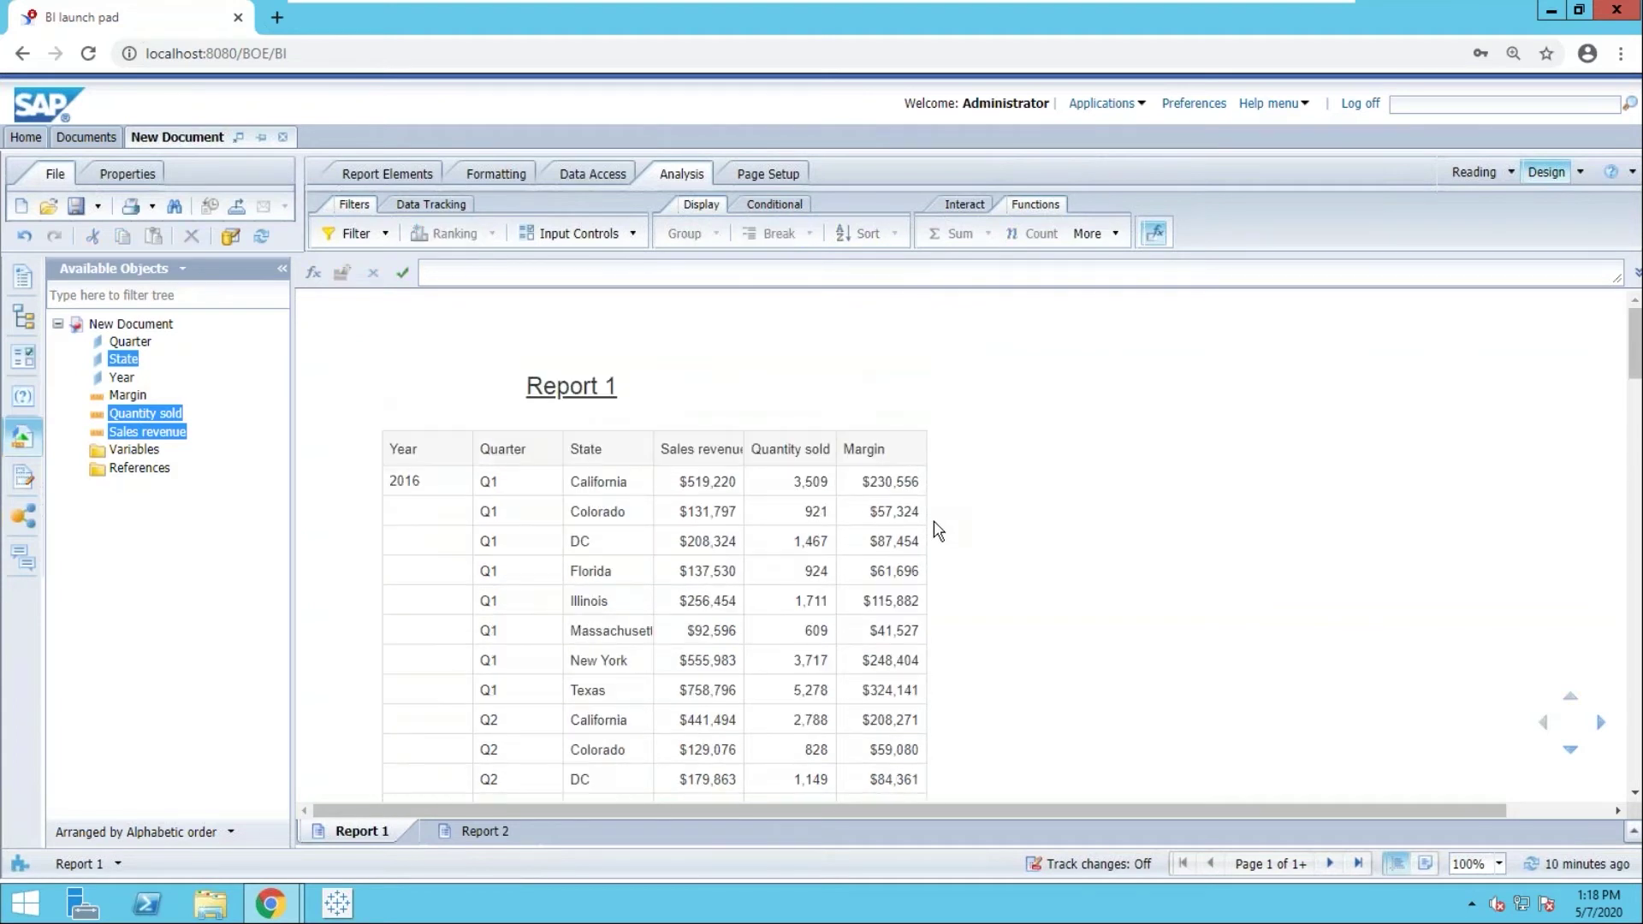
scroll(938, 531, down, 8)
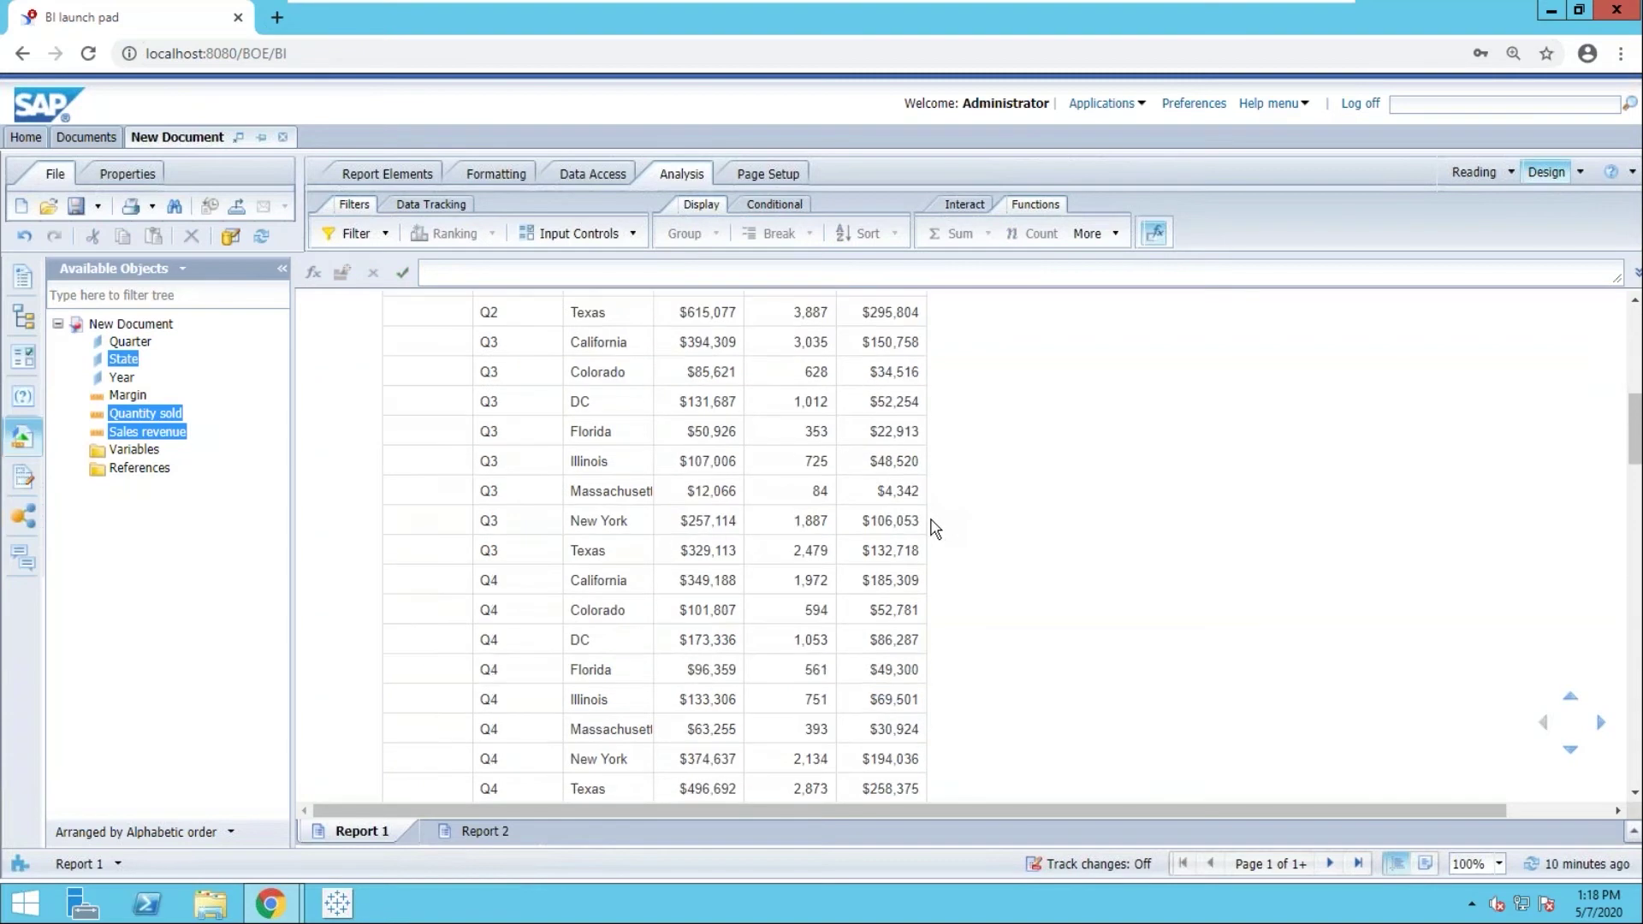
scroll(935, 528, down, 1)
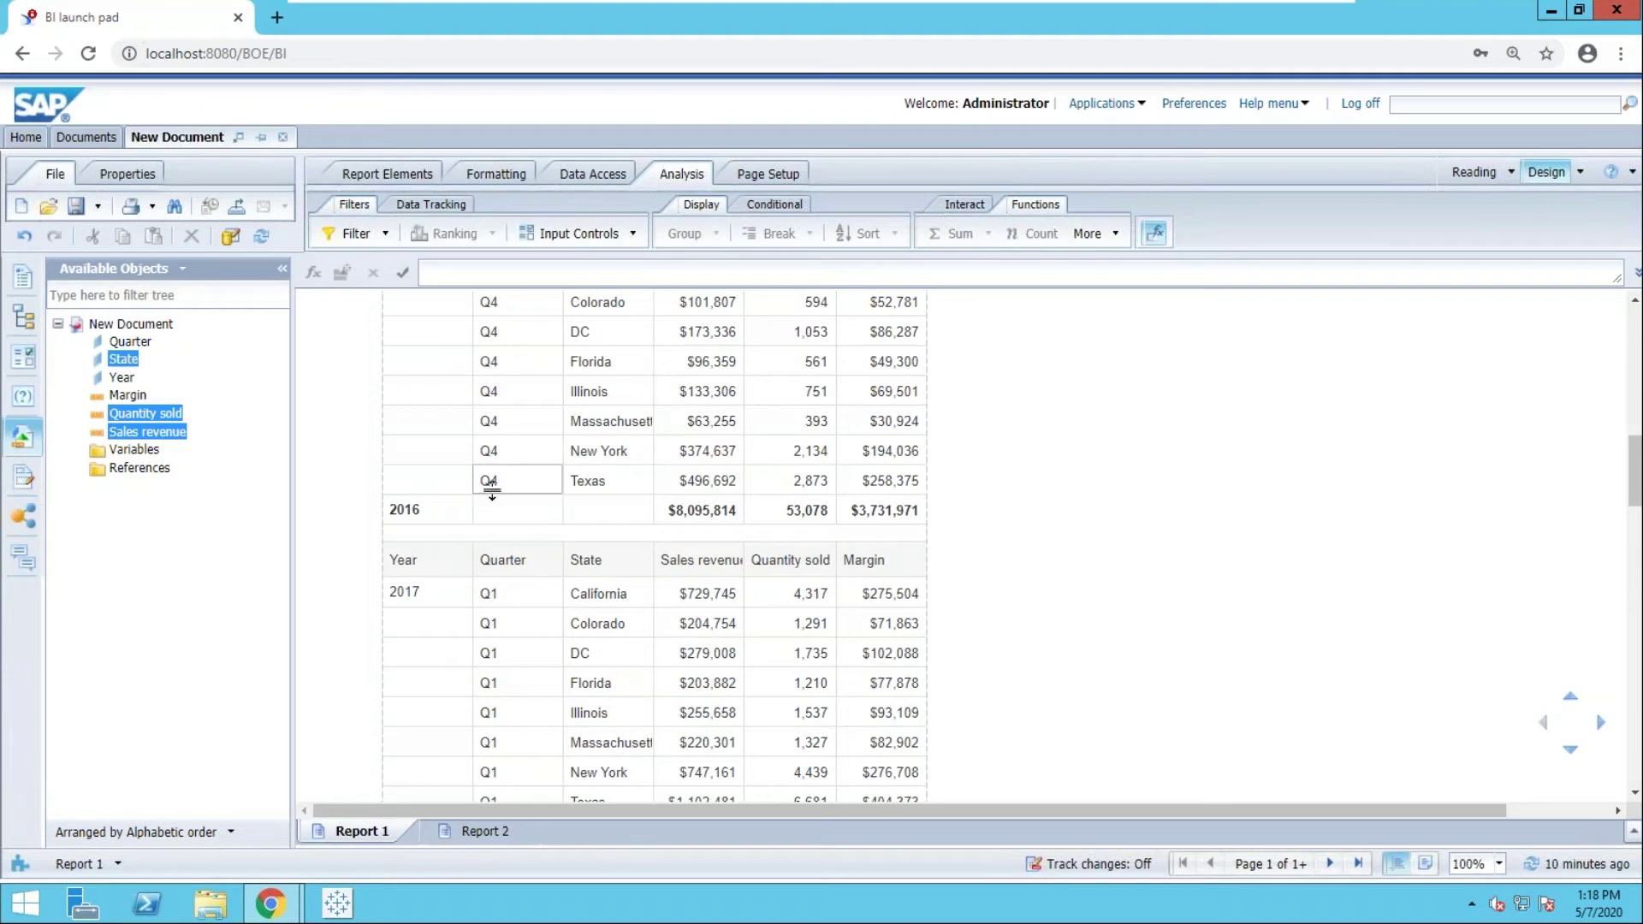
scroll(491, 486, down, 1)
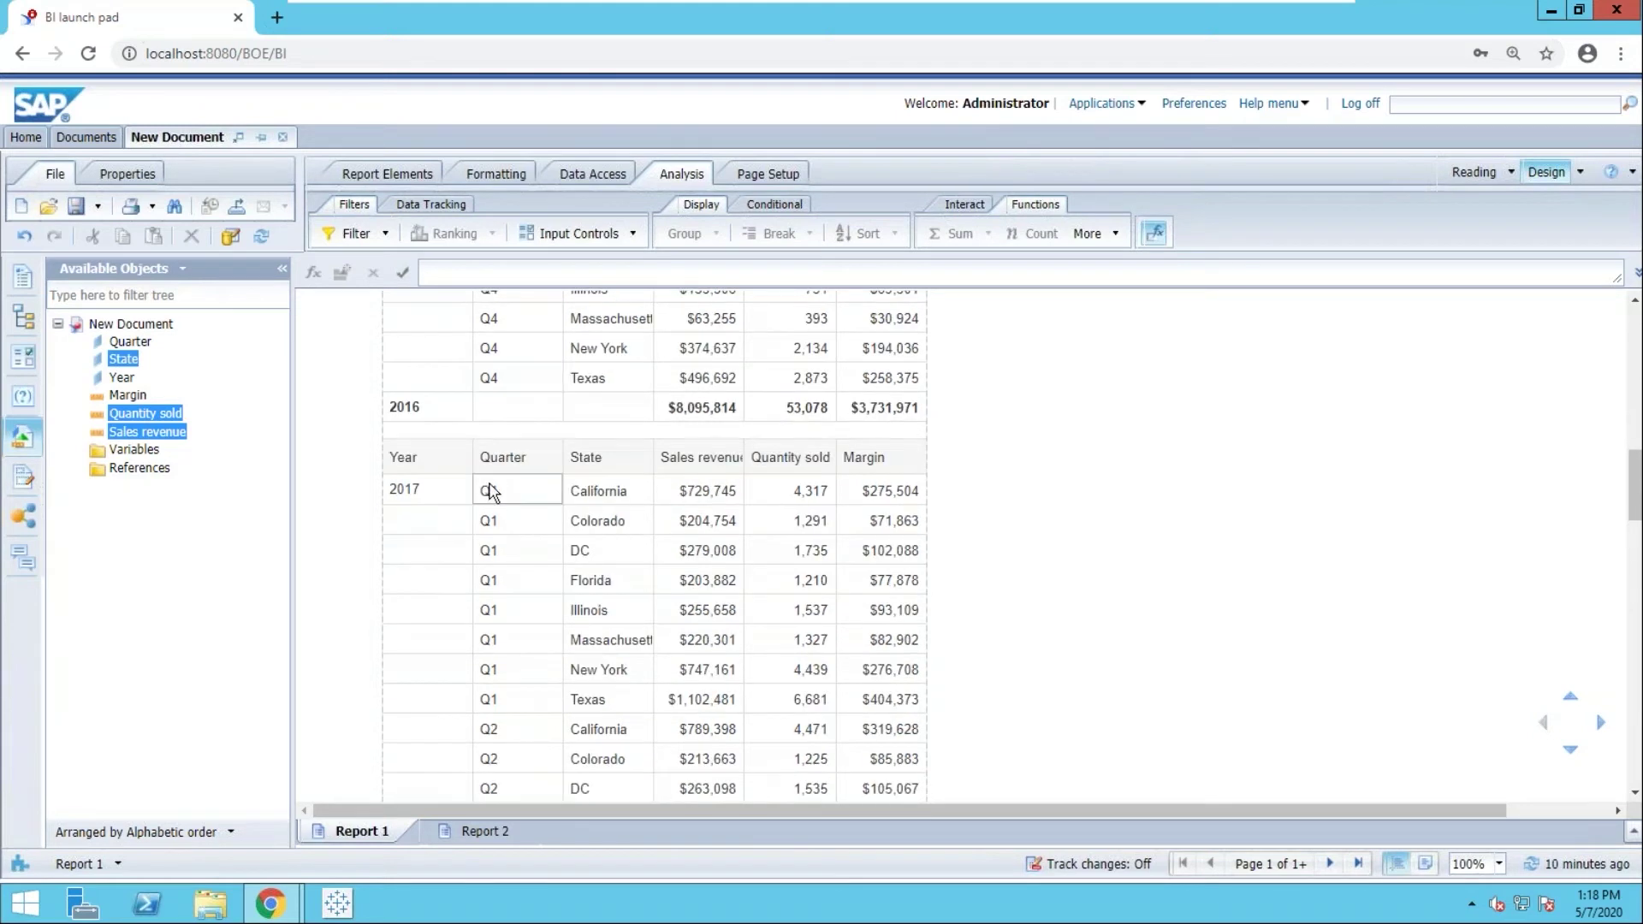
scroll(497, 484, down, 5)
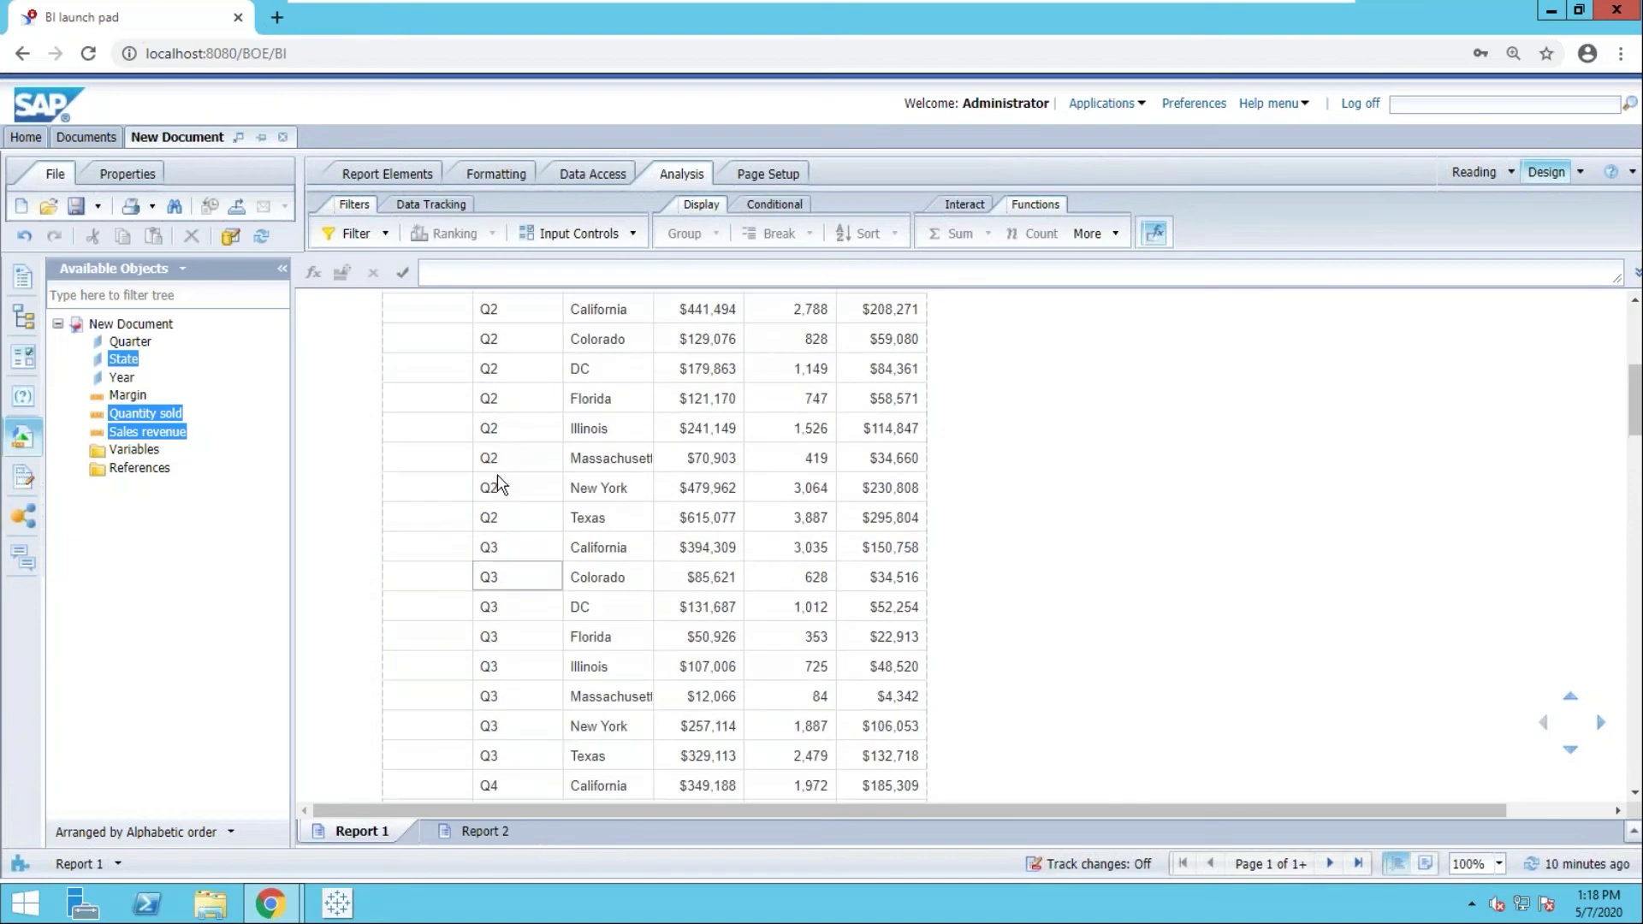
scroll(500, 482, down, 4)
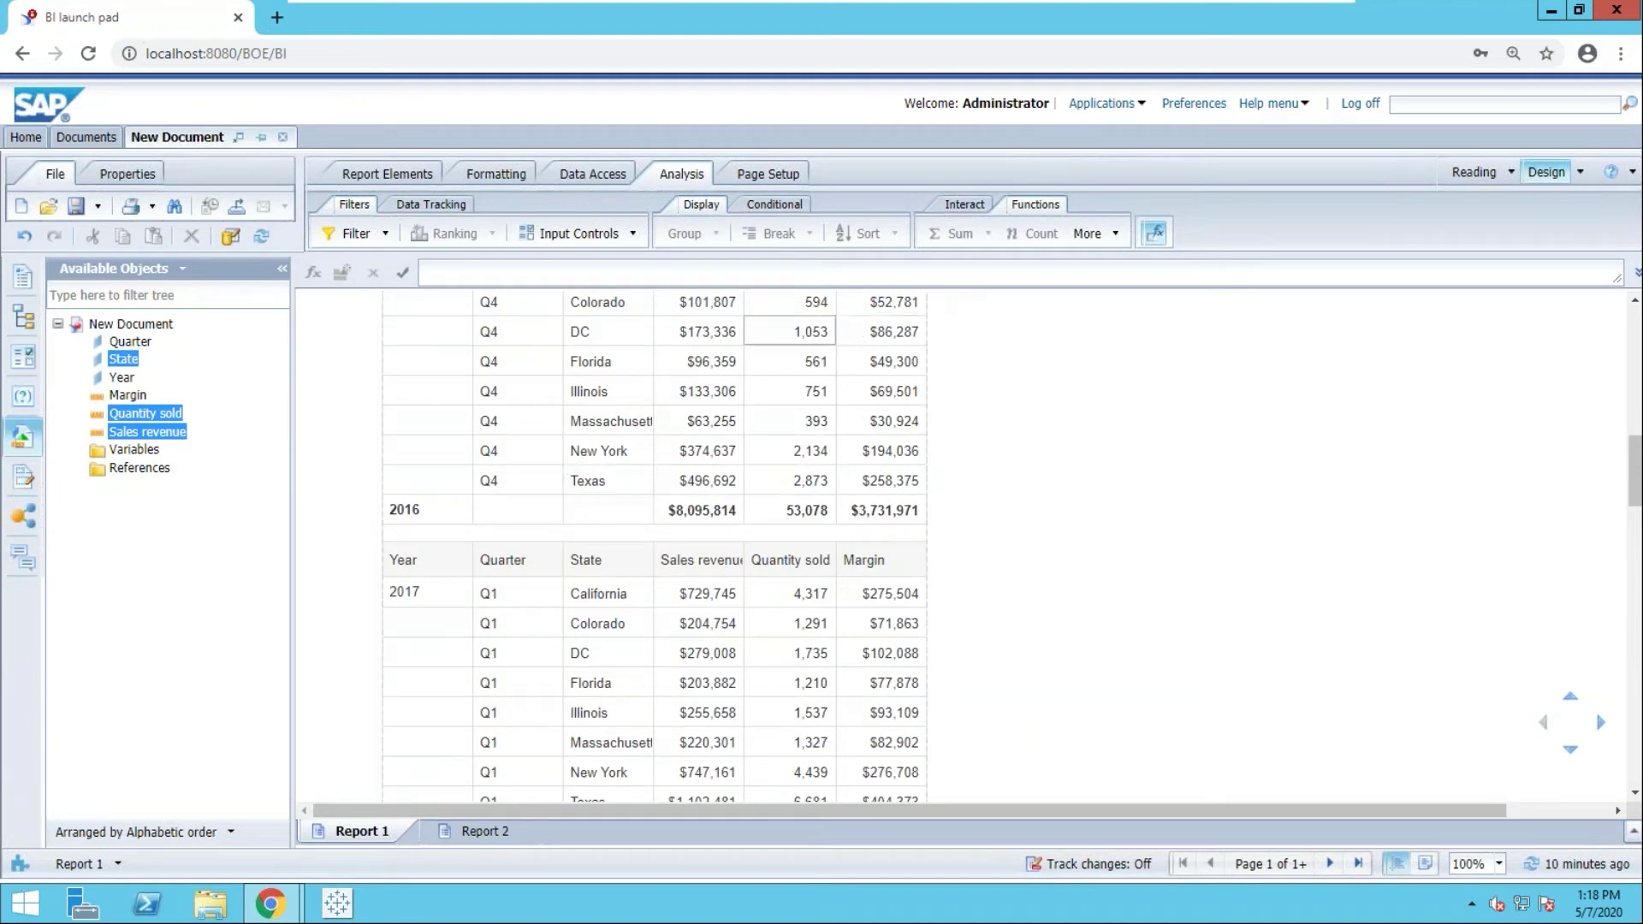
click(730, 370)
click(817, 362)
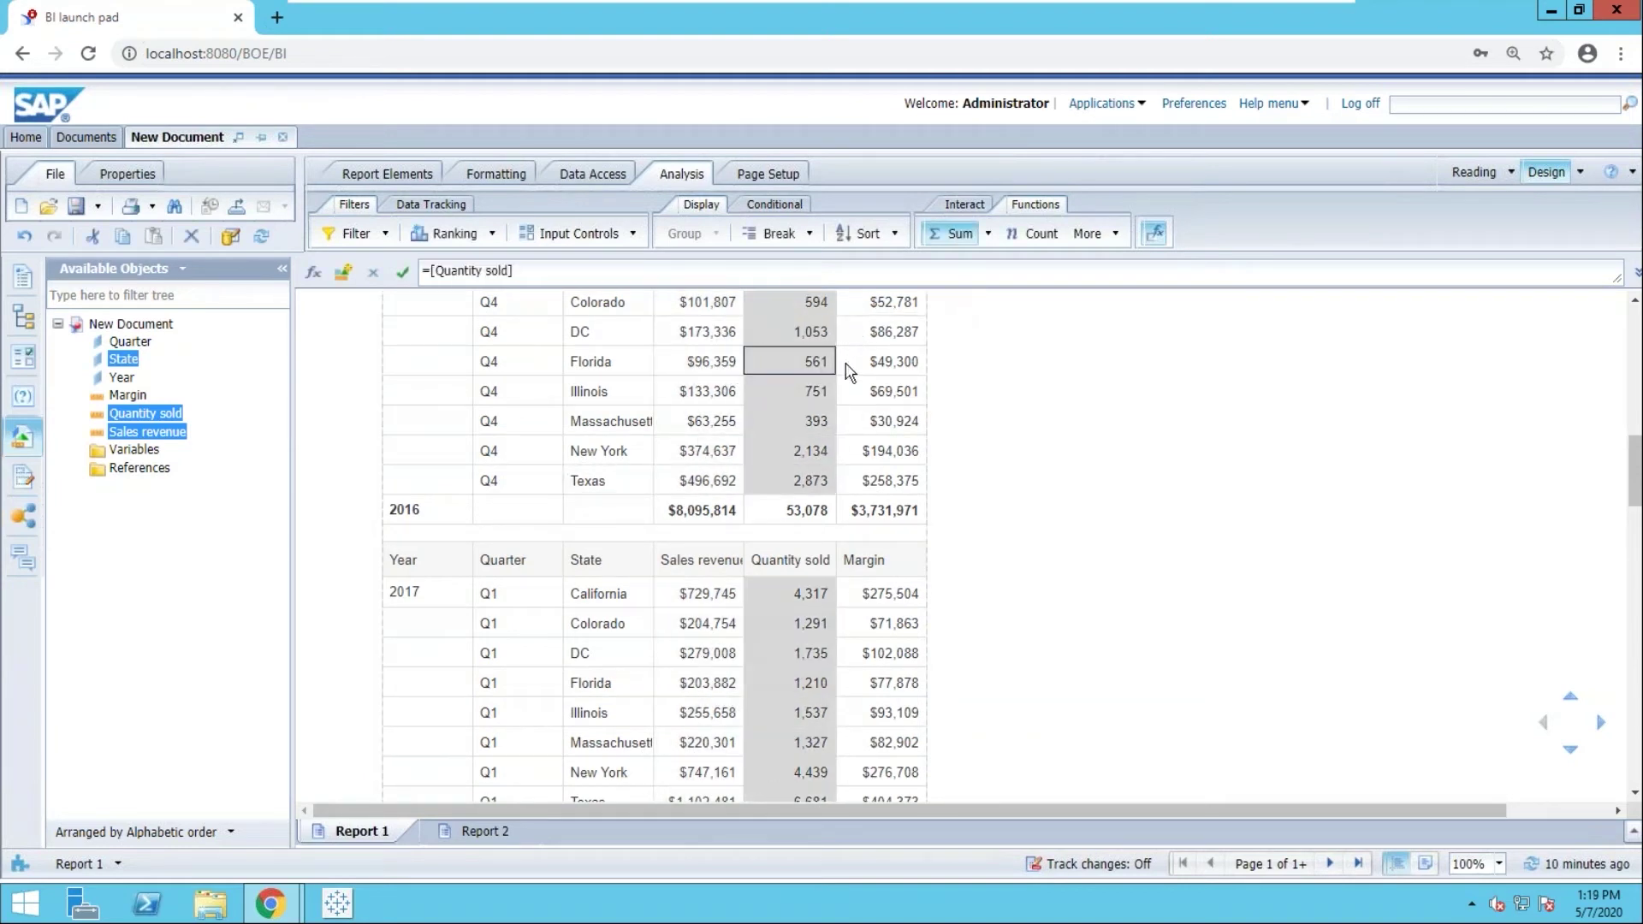
click(866, 358)
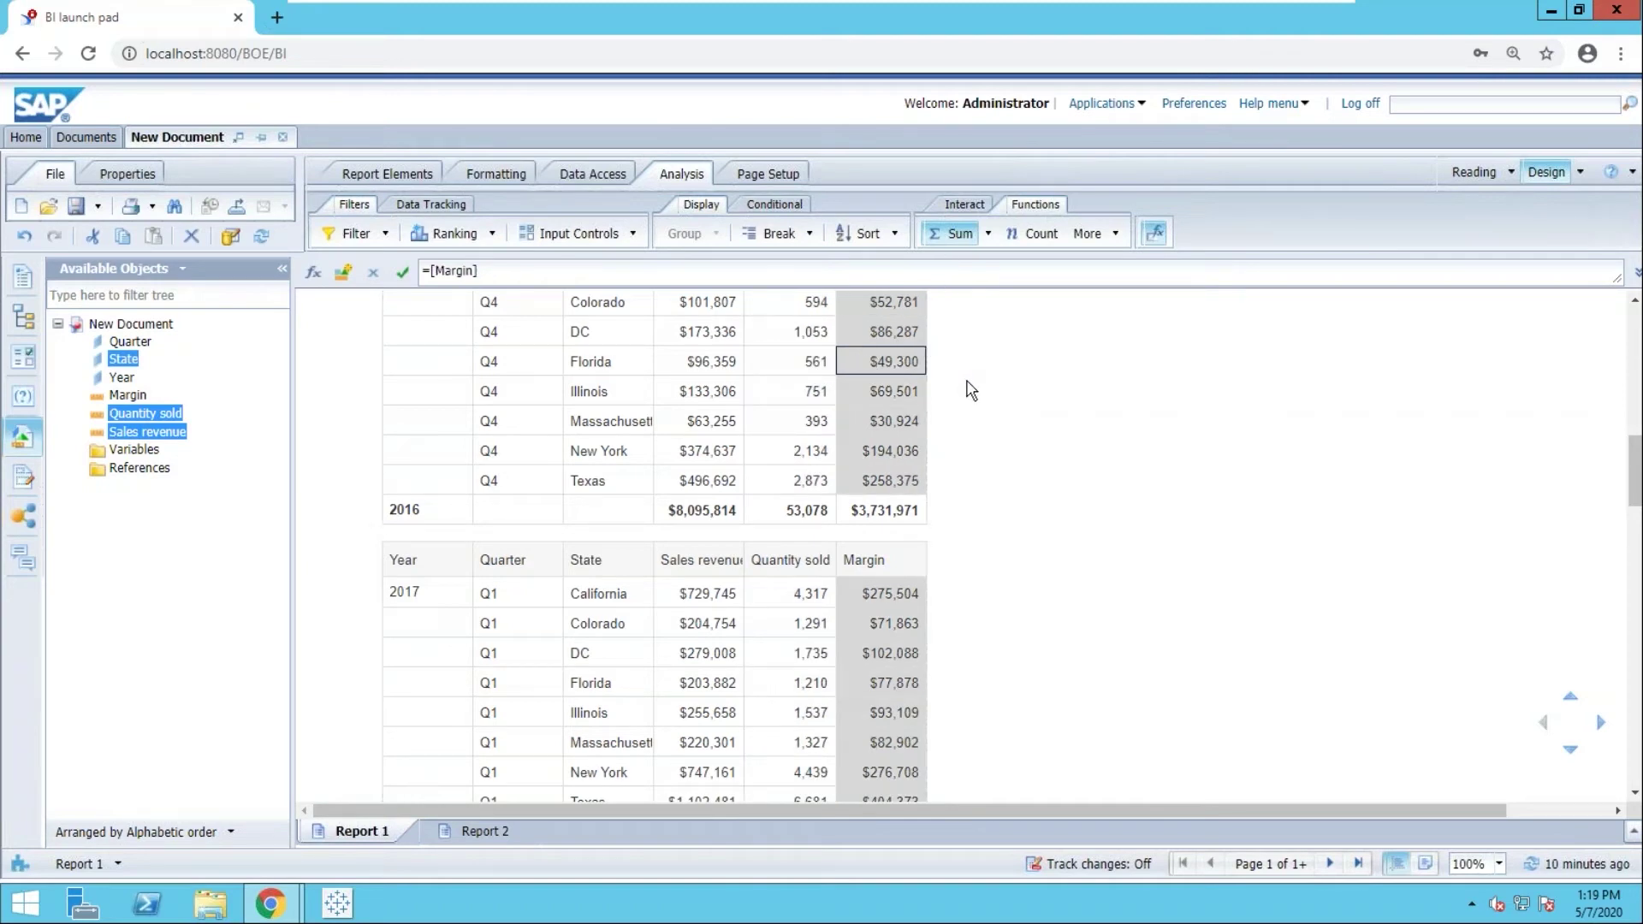
Review the remaining year sections and their subtotals through to the end of the report's last page.
scroll(972, 449, up, 4)
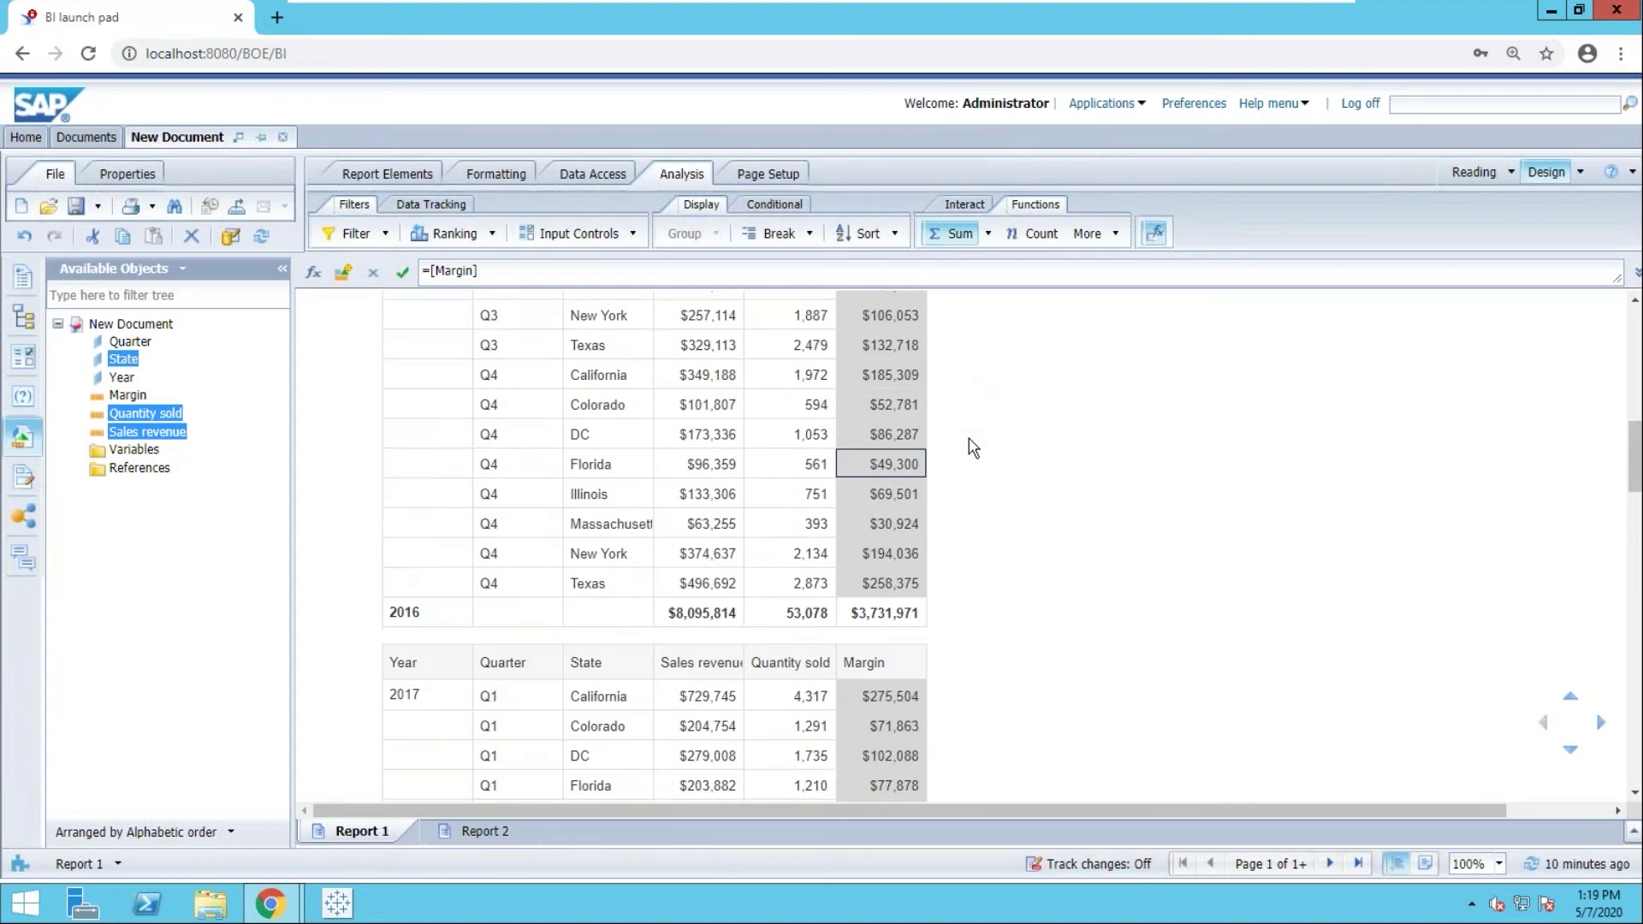
scroll(972, 450, up, 1)
click(972, 450)
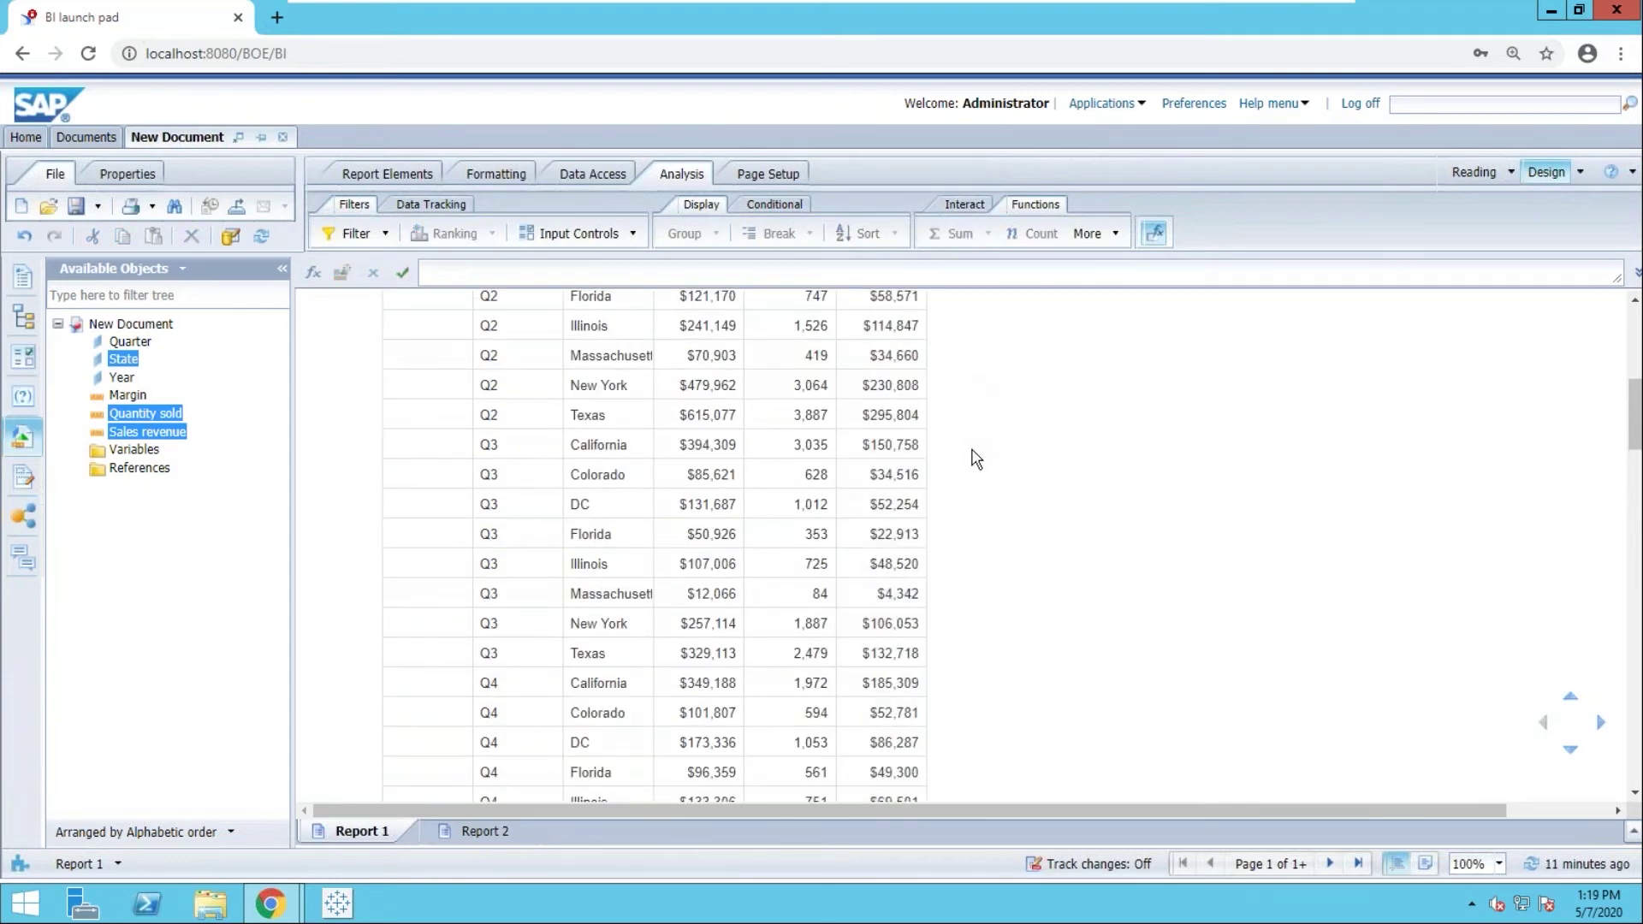
scroll(976, 459, up, 5)
scroll(976, 459, down, 1)
scroll(975, 460, down, 15)
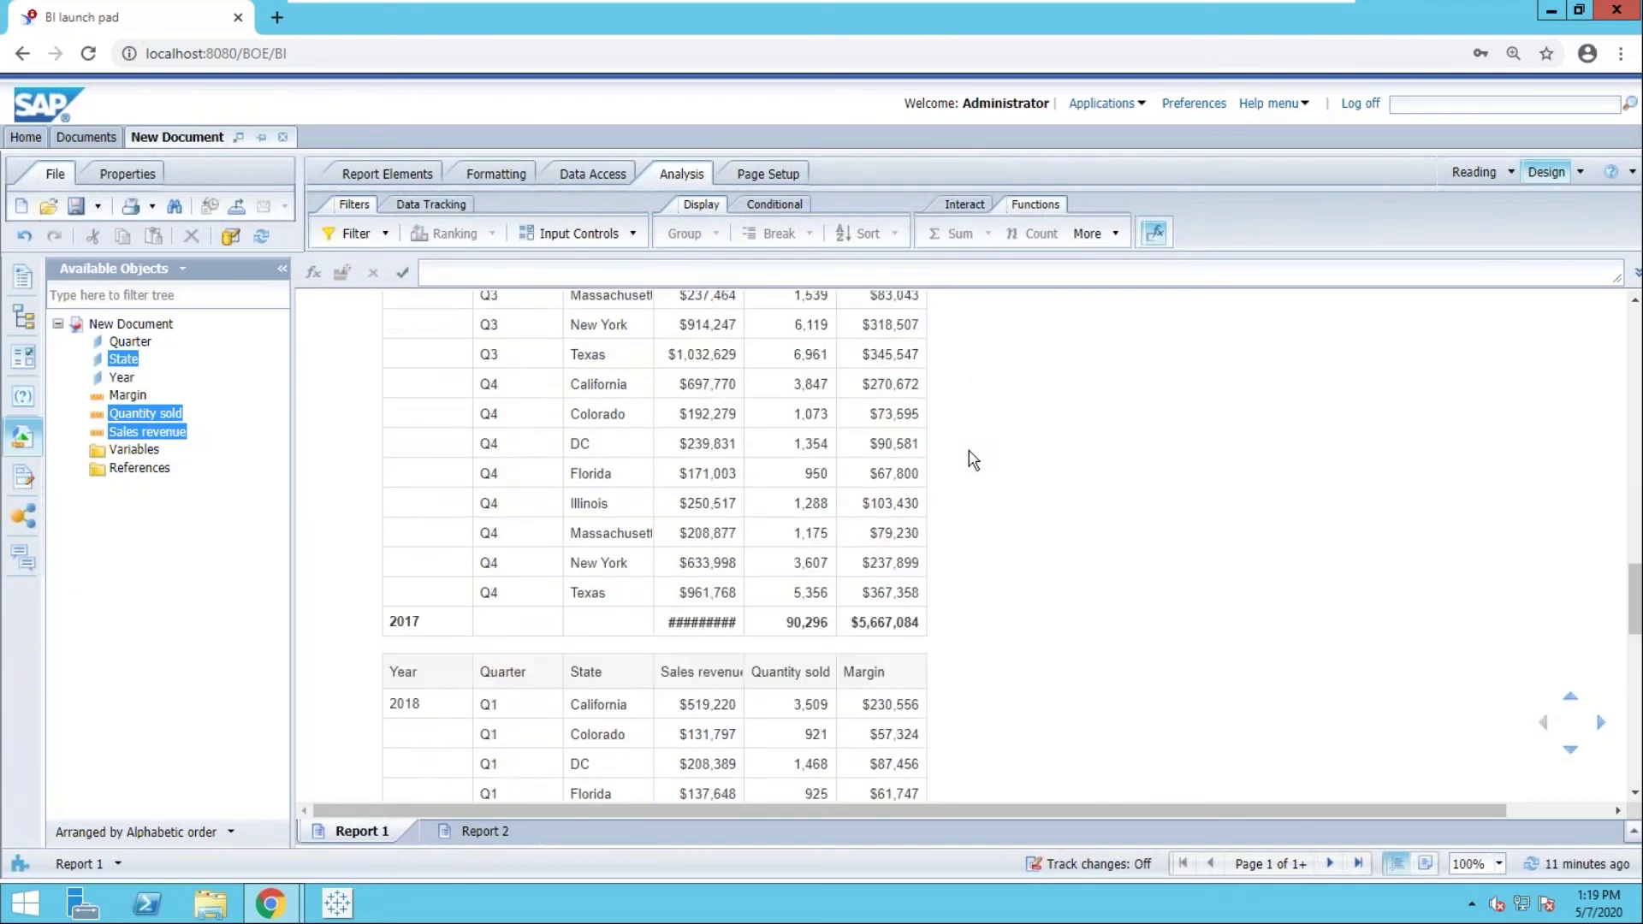
scroll(974, 459, down, 5)
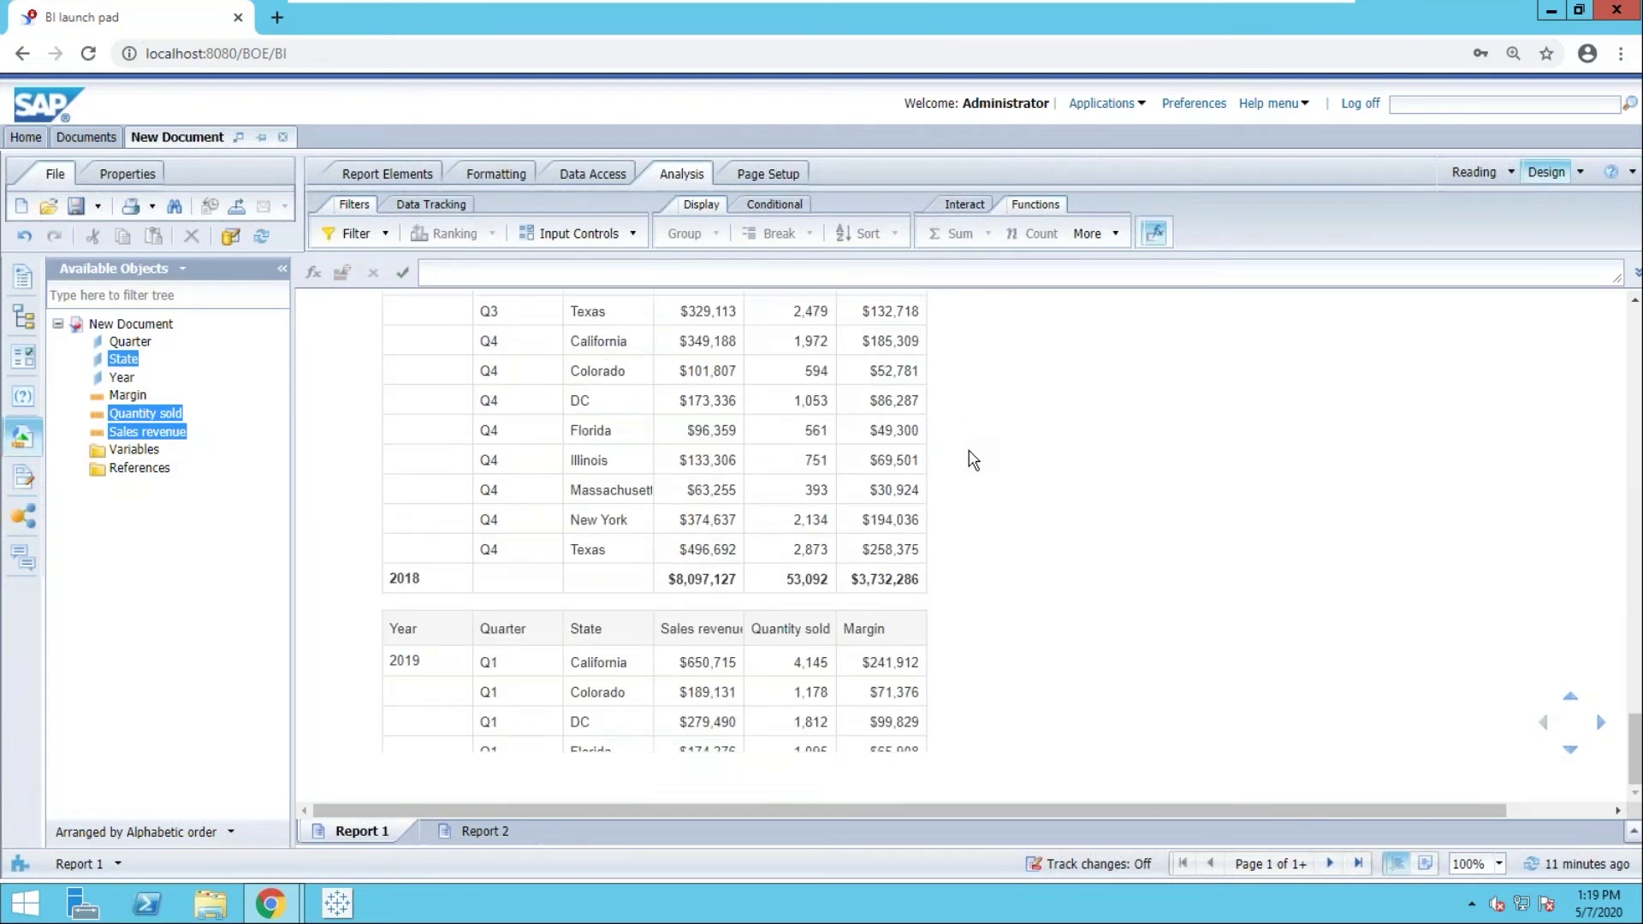
click(1357, 864)
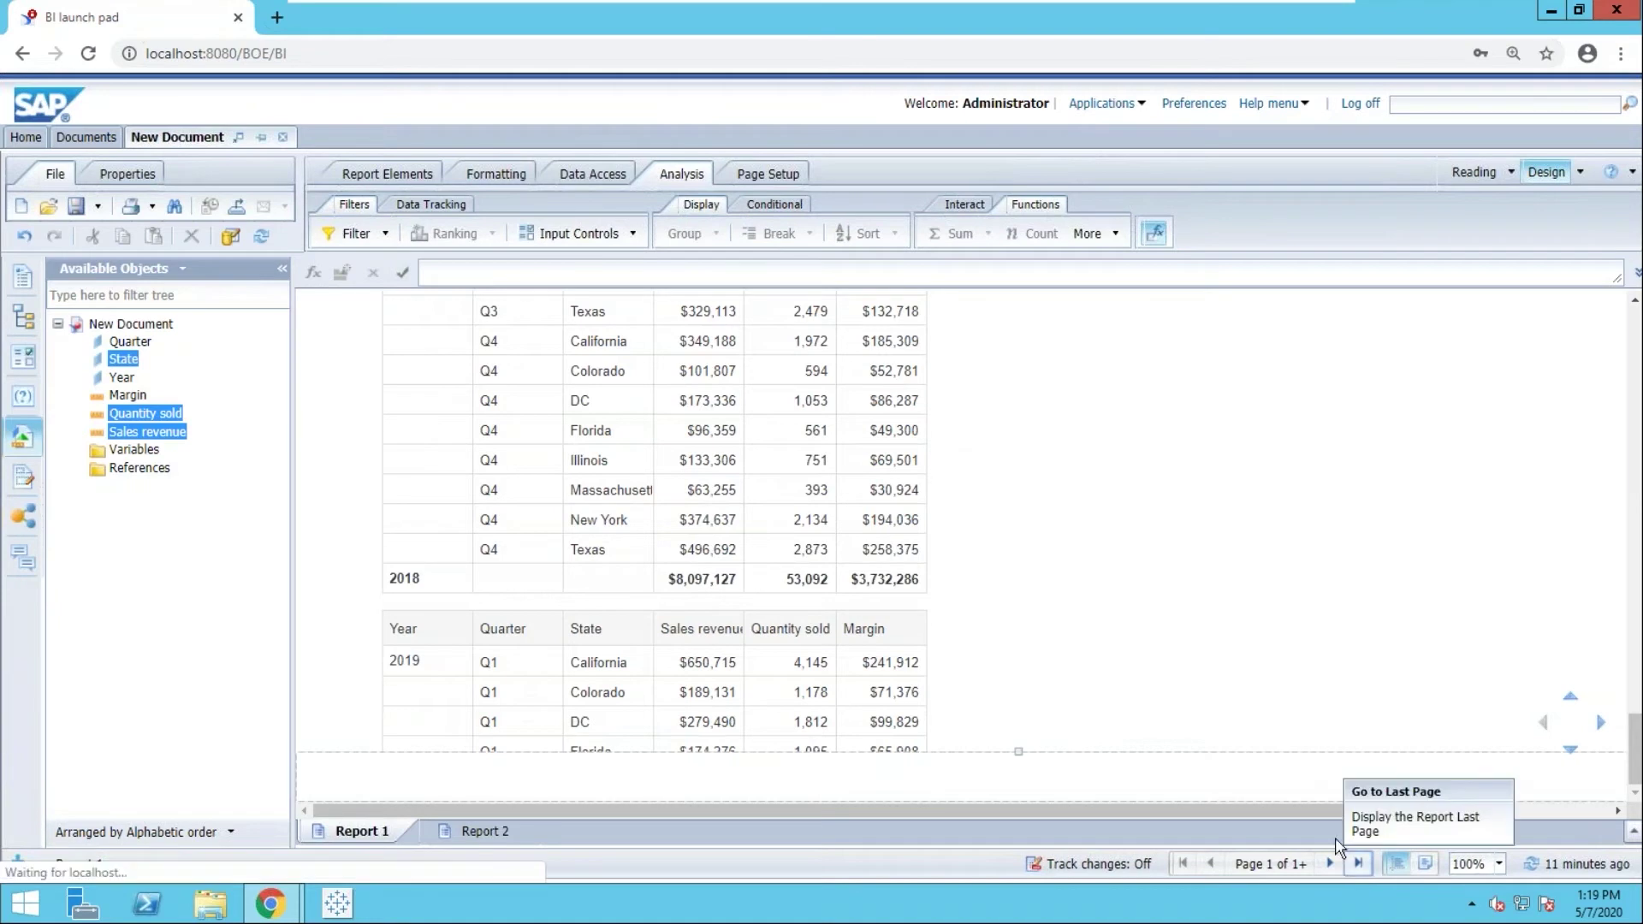
scroll(1232, 745, down, 5)
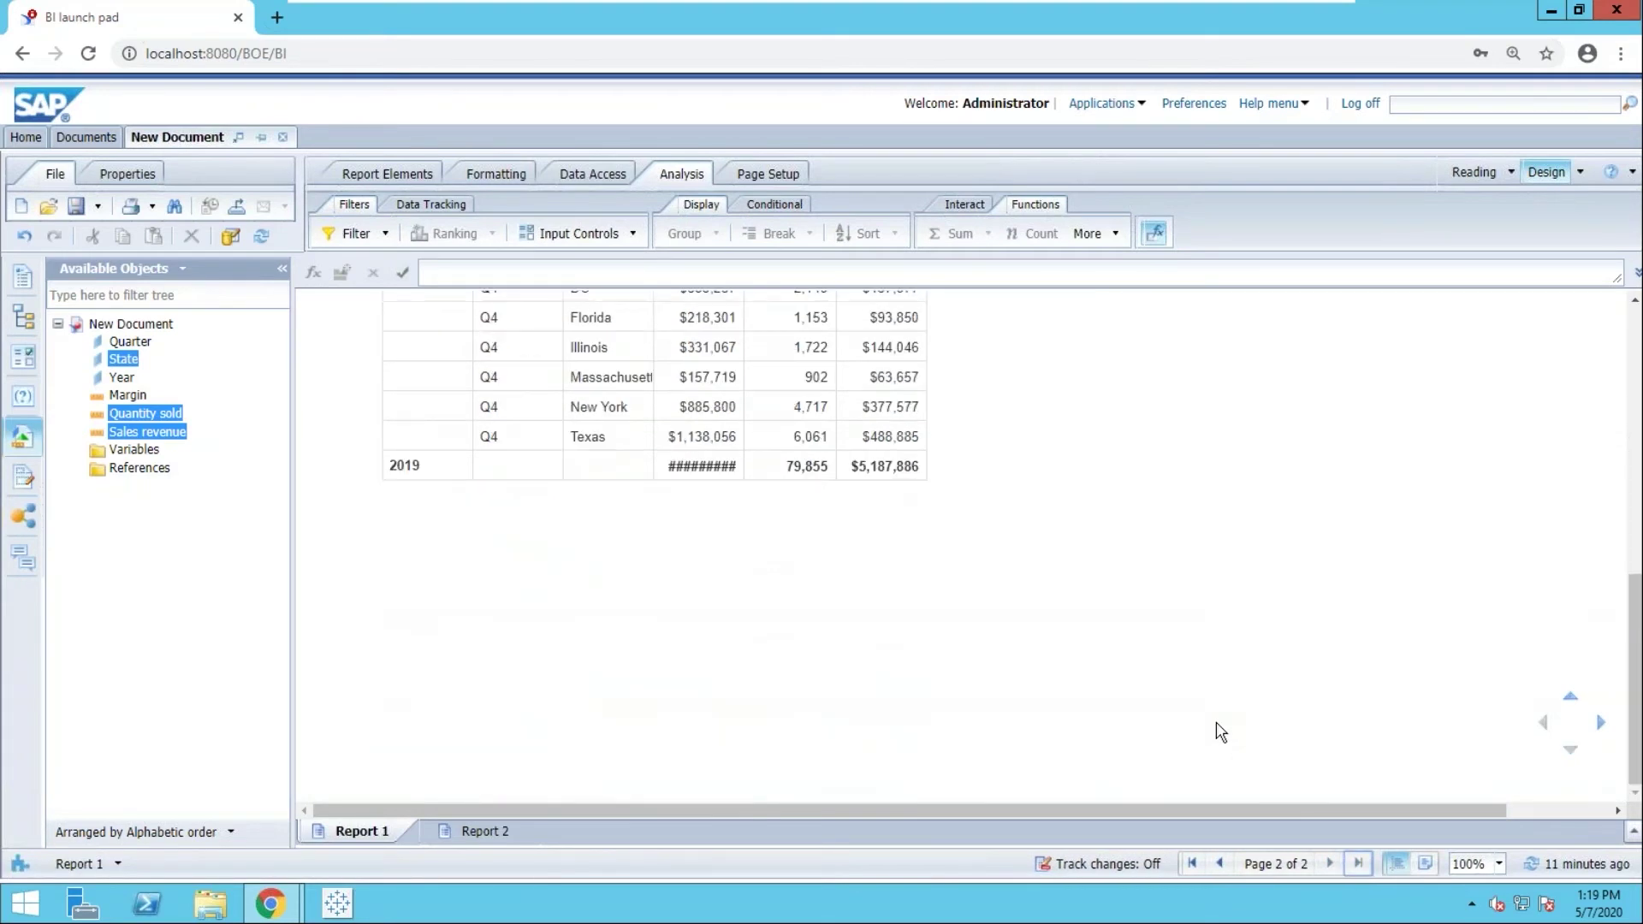
scroll(1220, 733, up, 1)
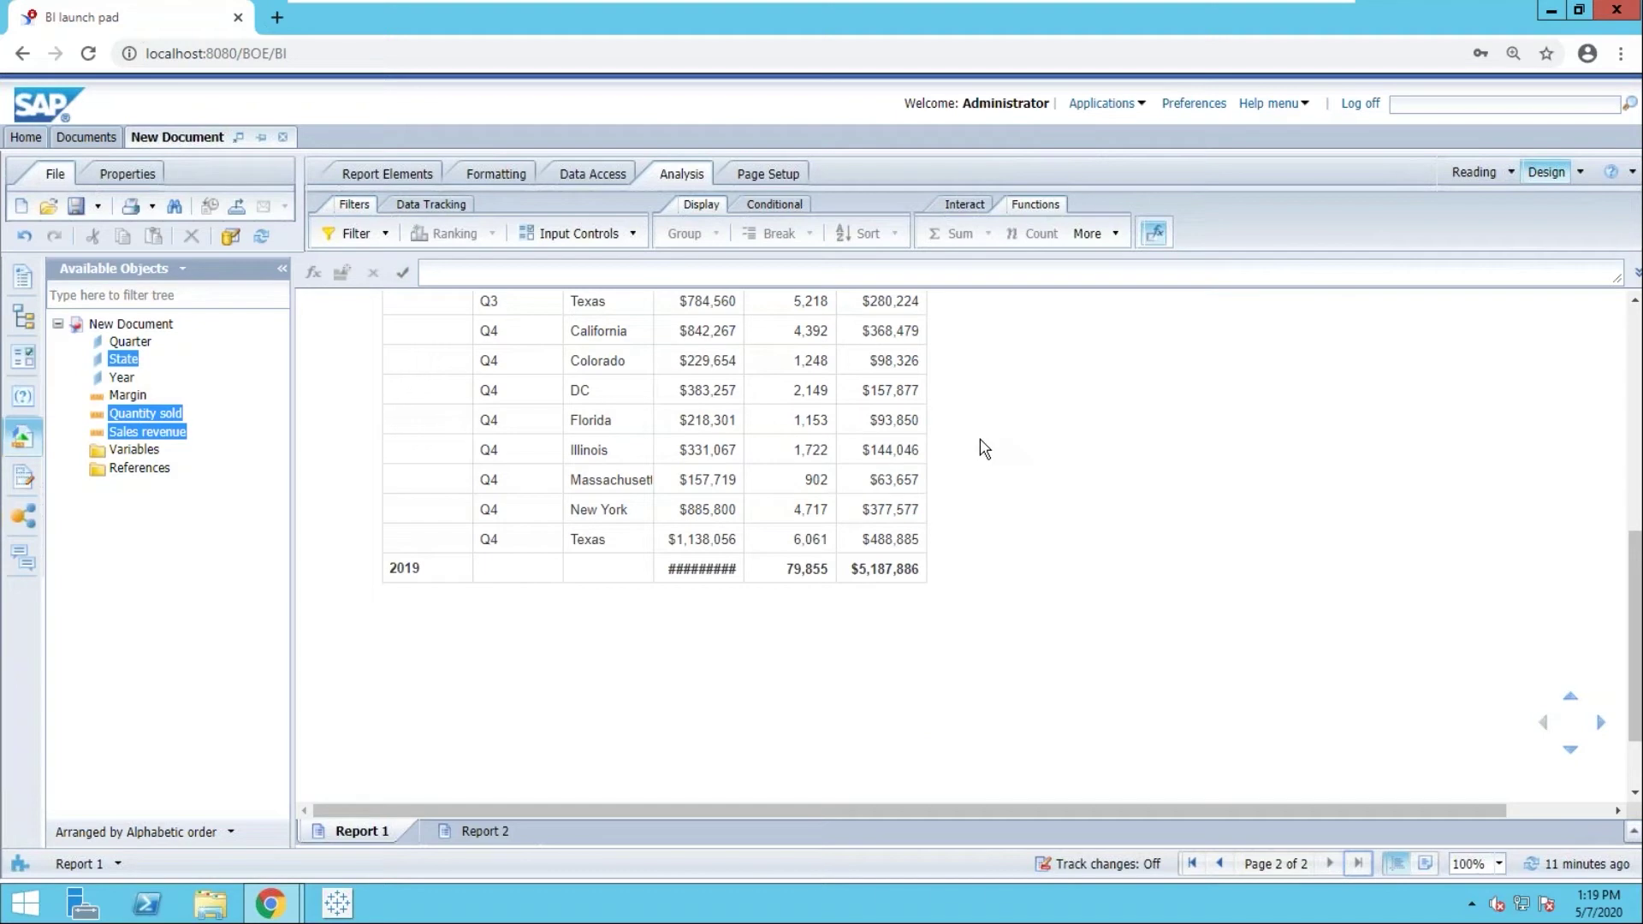
Turn on table footers in the formatting options of the whole Report 1 table.
click(924, 361)
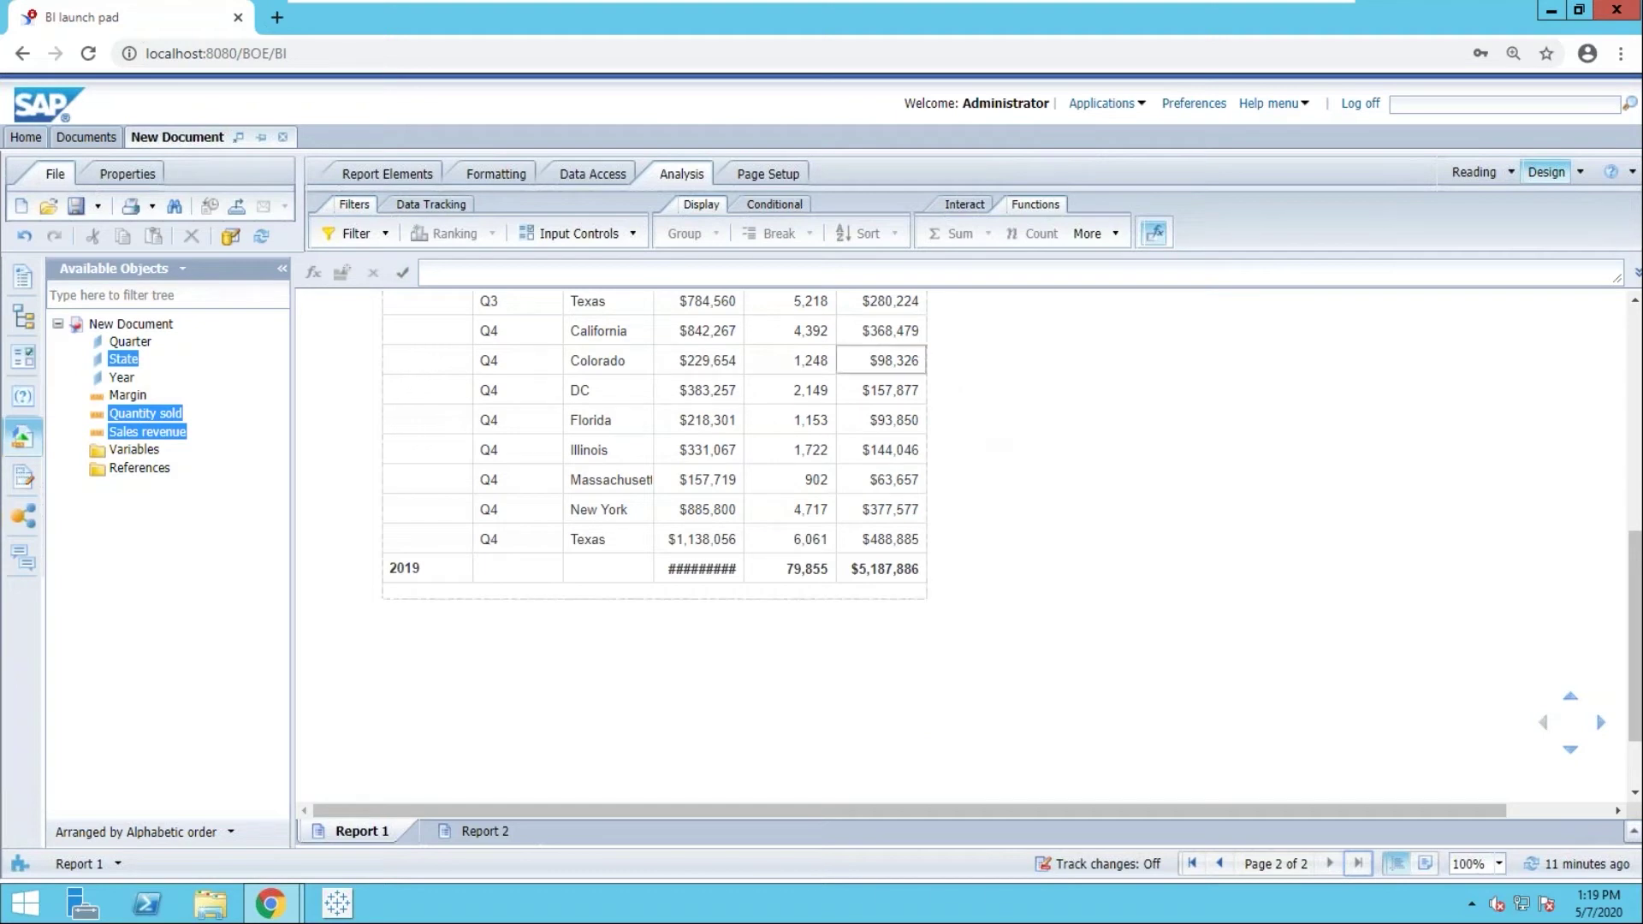
scroll(869, 503, up, 2)
scroll(868, 504, down, 3)
click(868, 490)
click(867, 499)
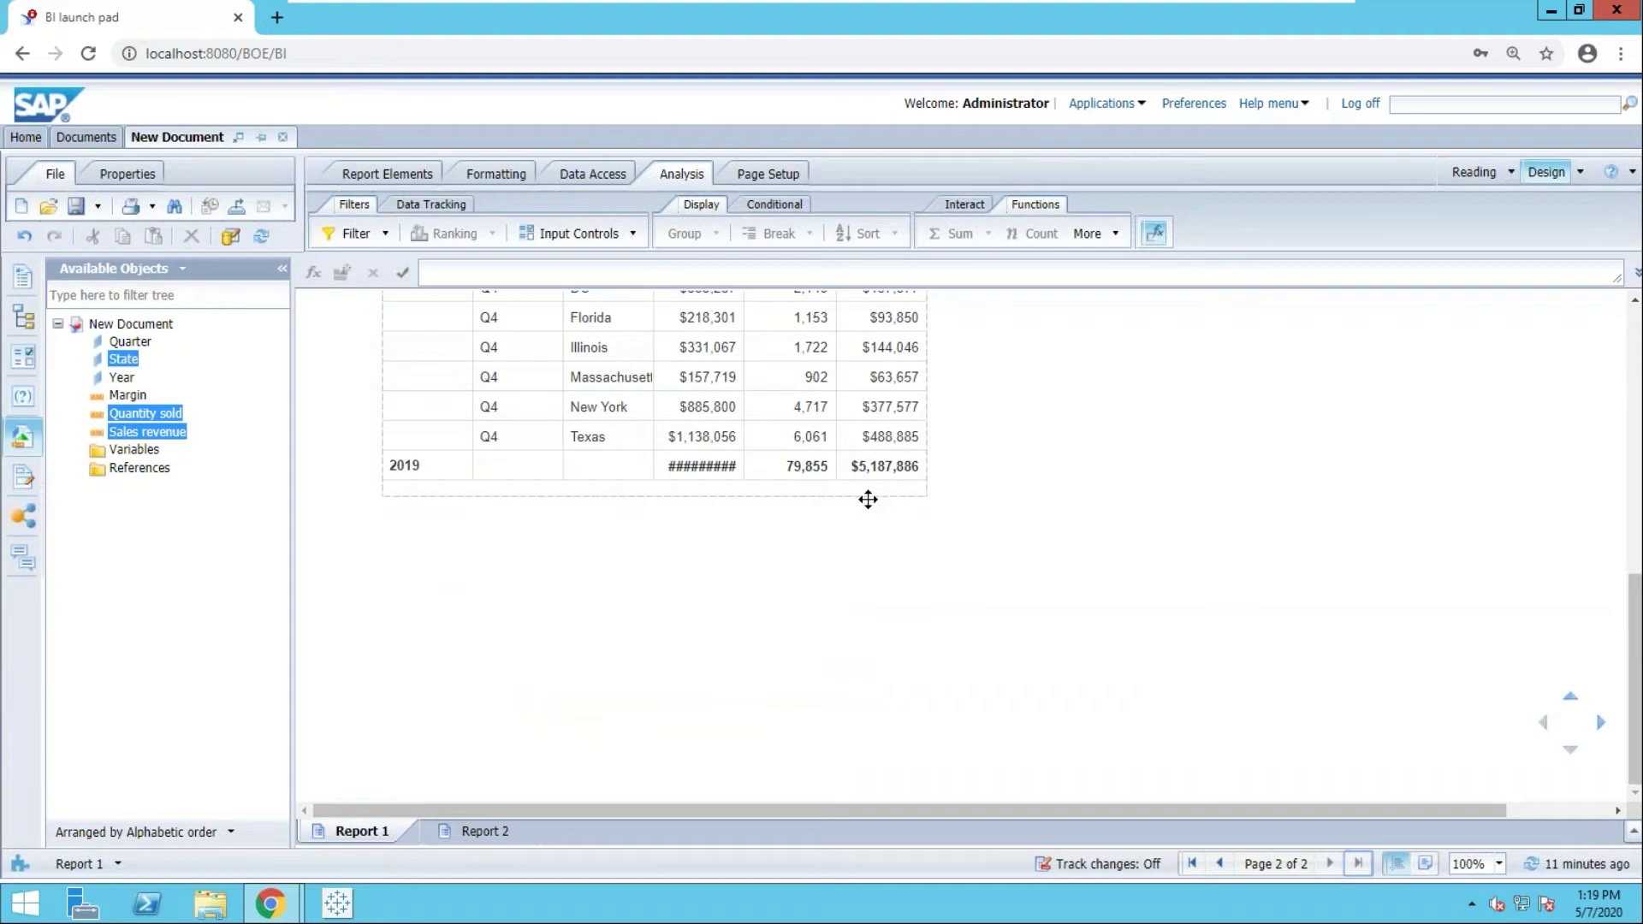
right_click(866, 498)
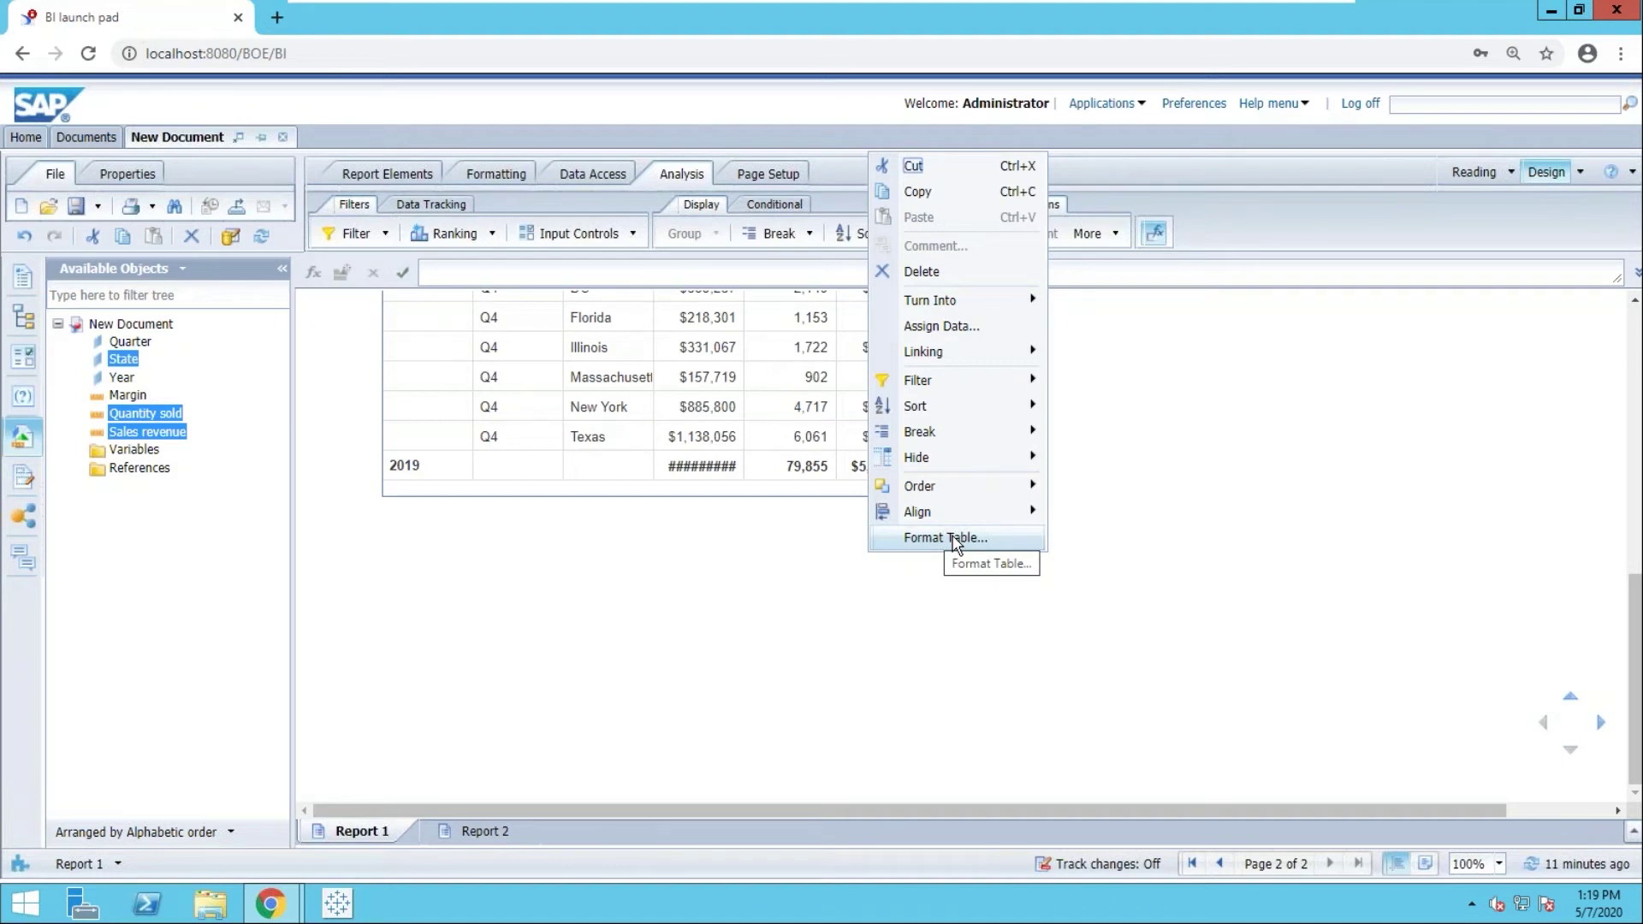
click(956, 539)
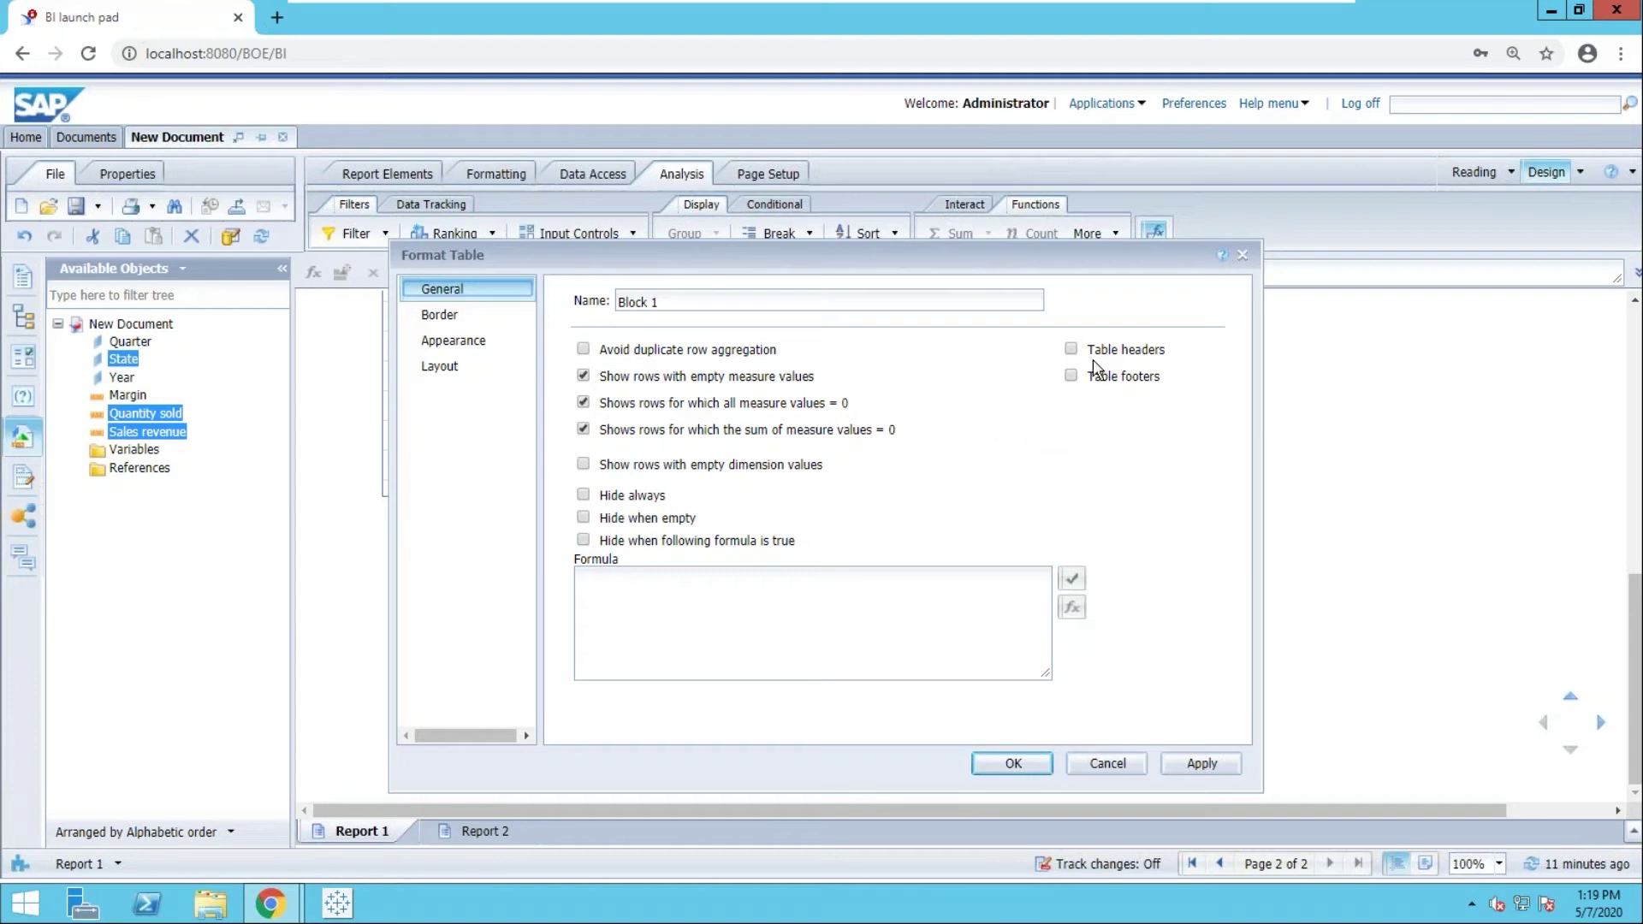
click(1072, 377)
click(1014, 763)
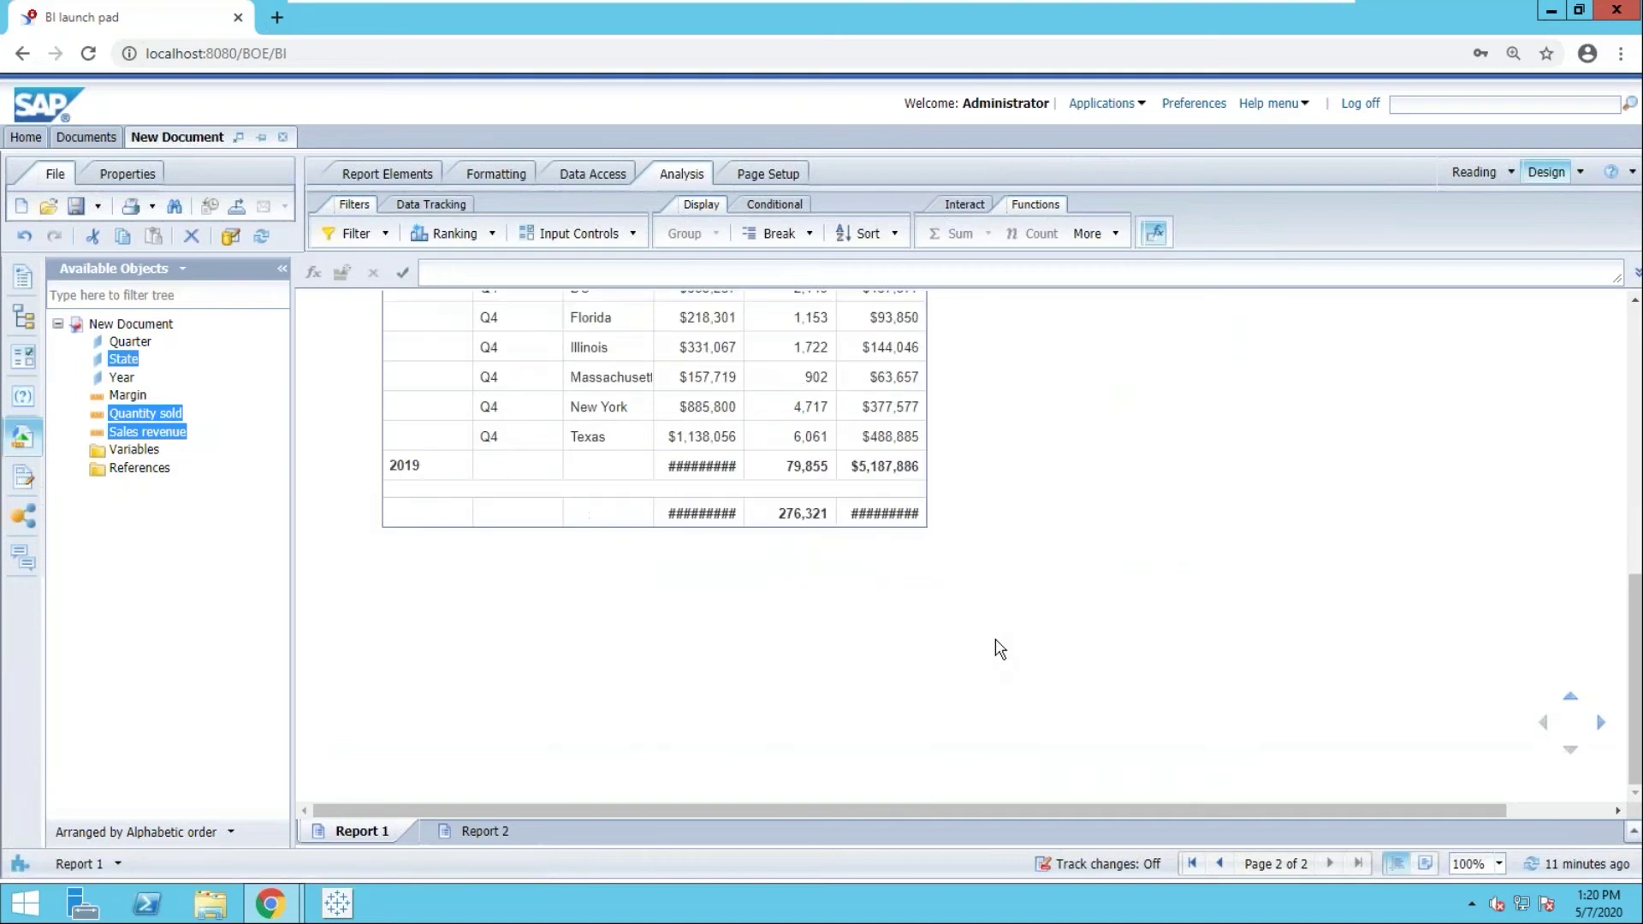
Widen the Quantity sold column slightly from its cell in the table's grand total row.
click(825, 513)
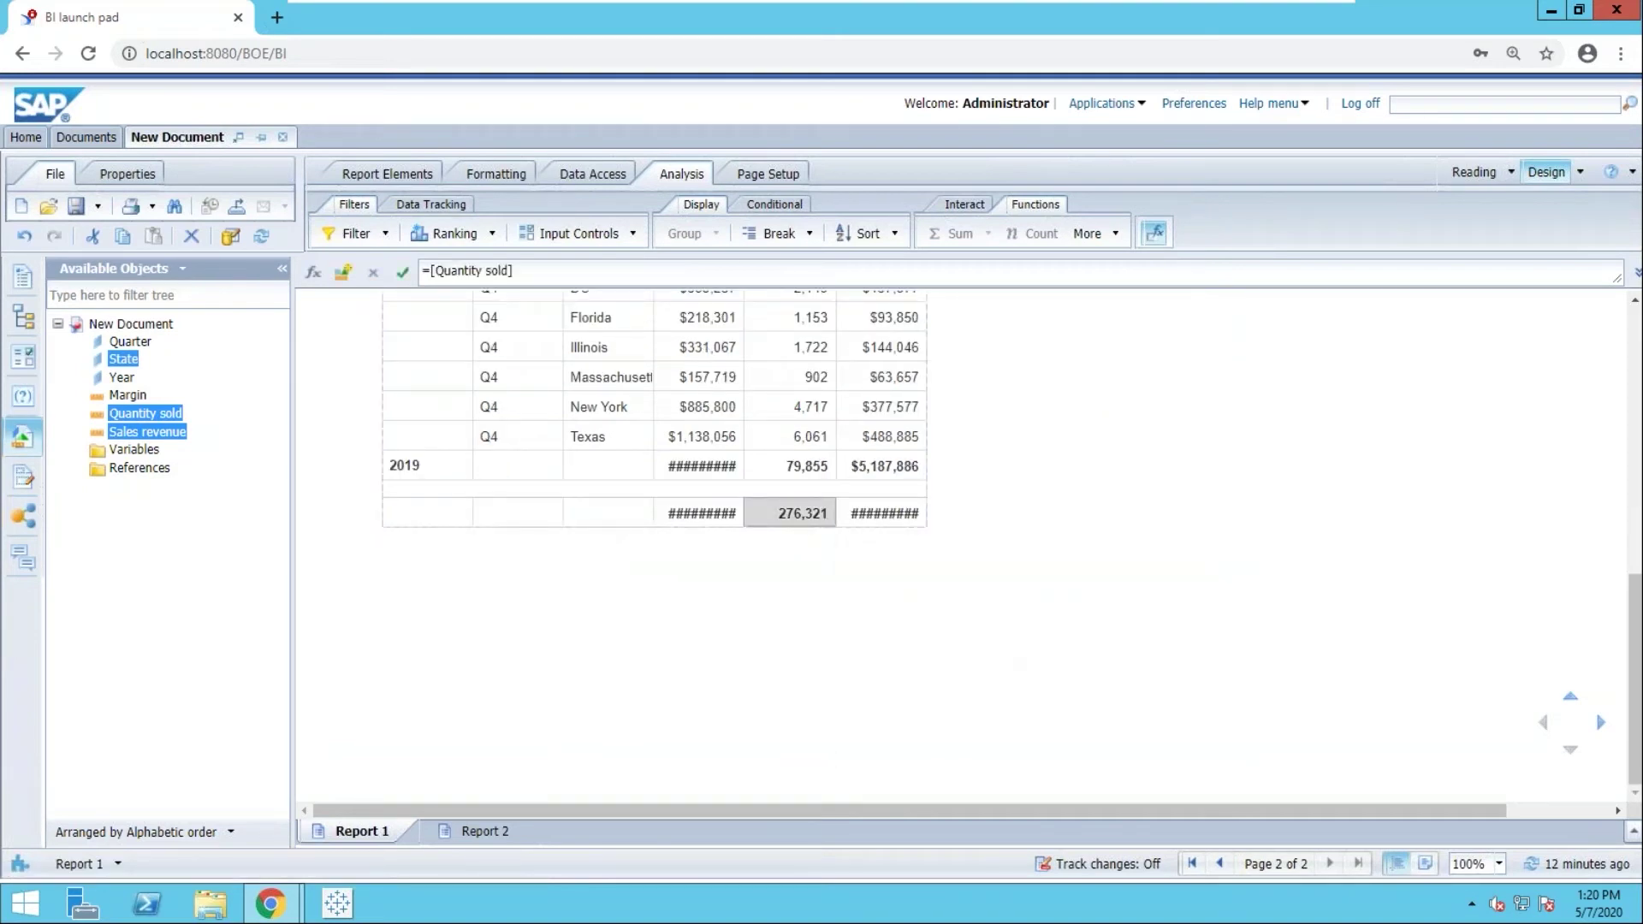
drag(847, 517, 853, 517)
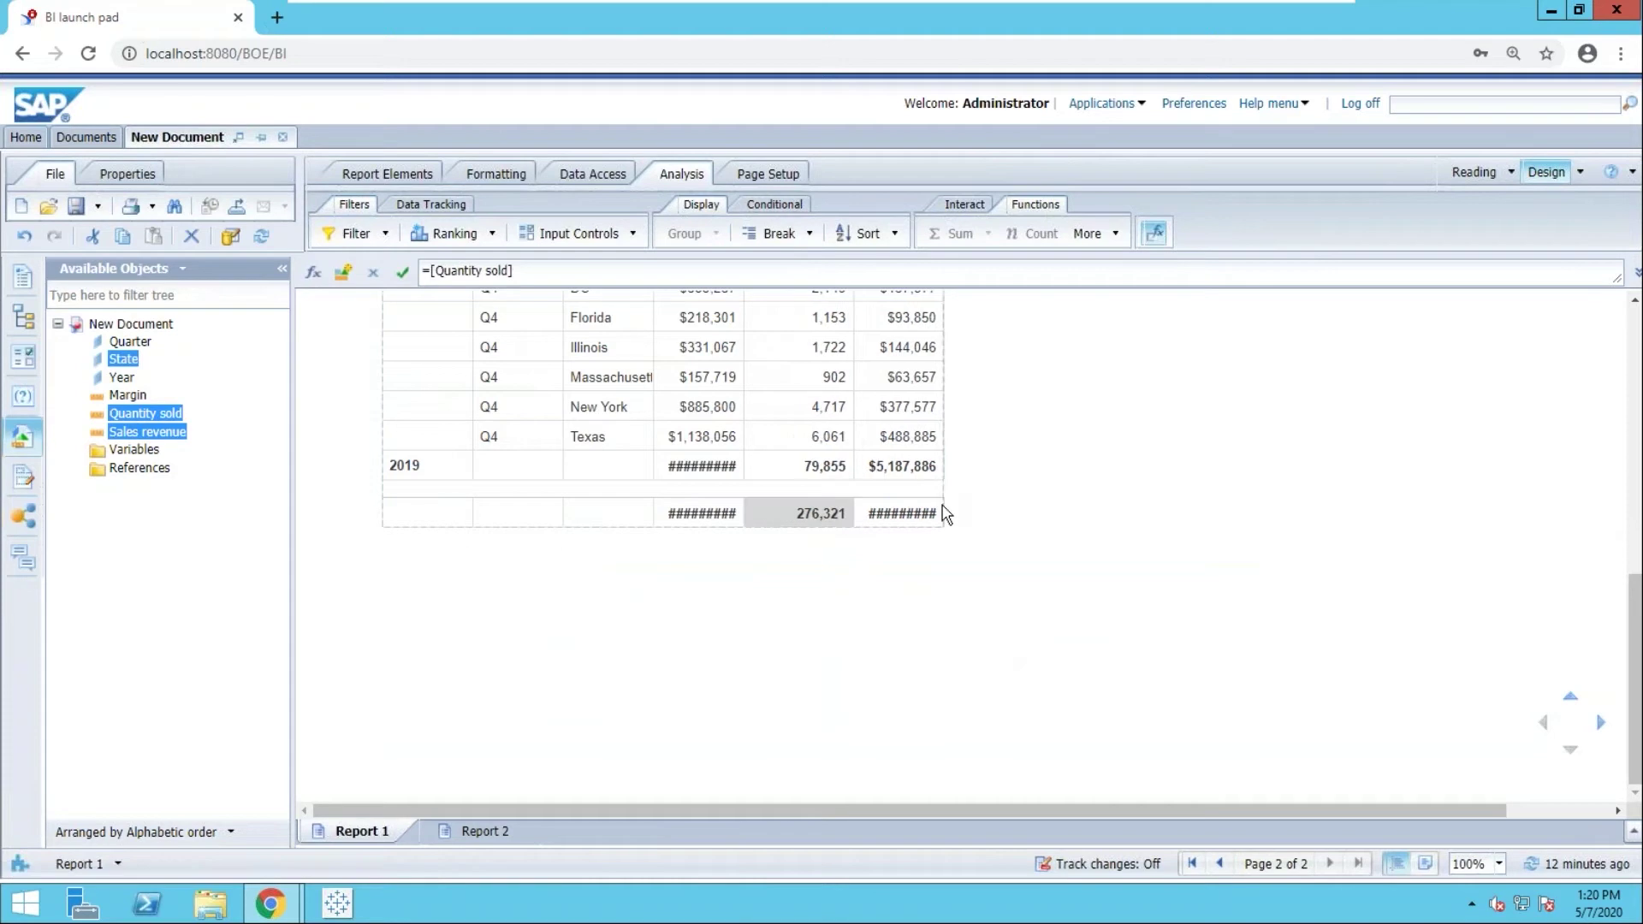
click(934, 512)
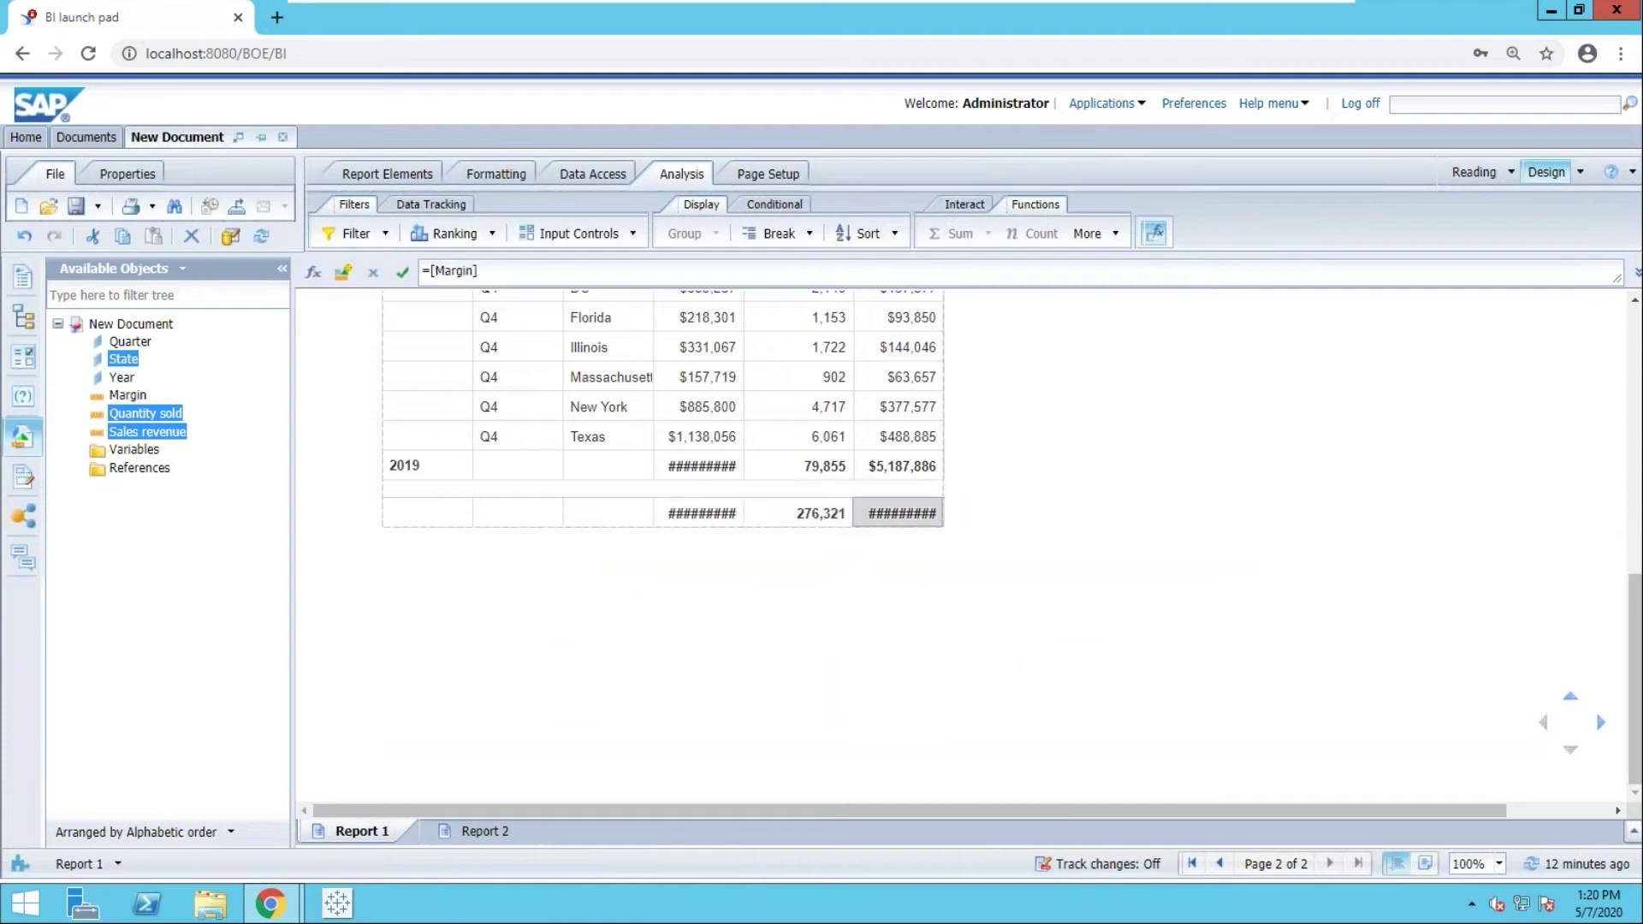
click(938, 486)
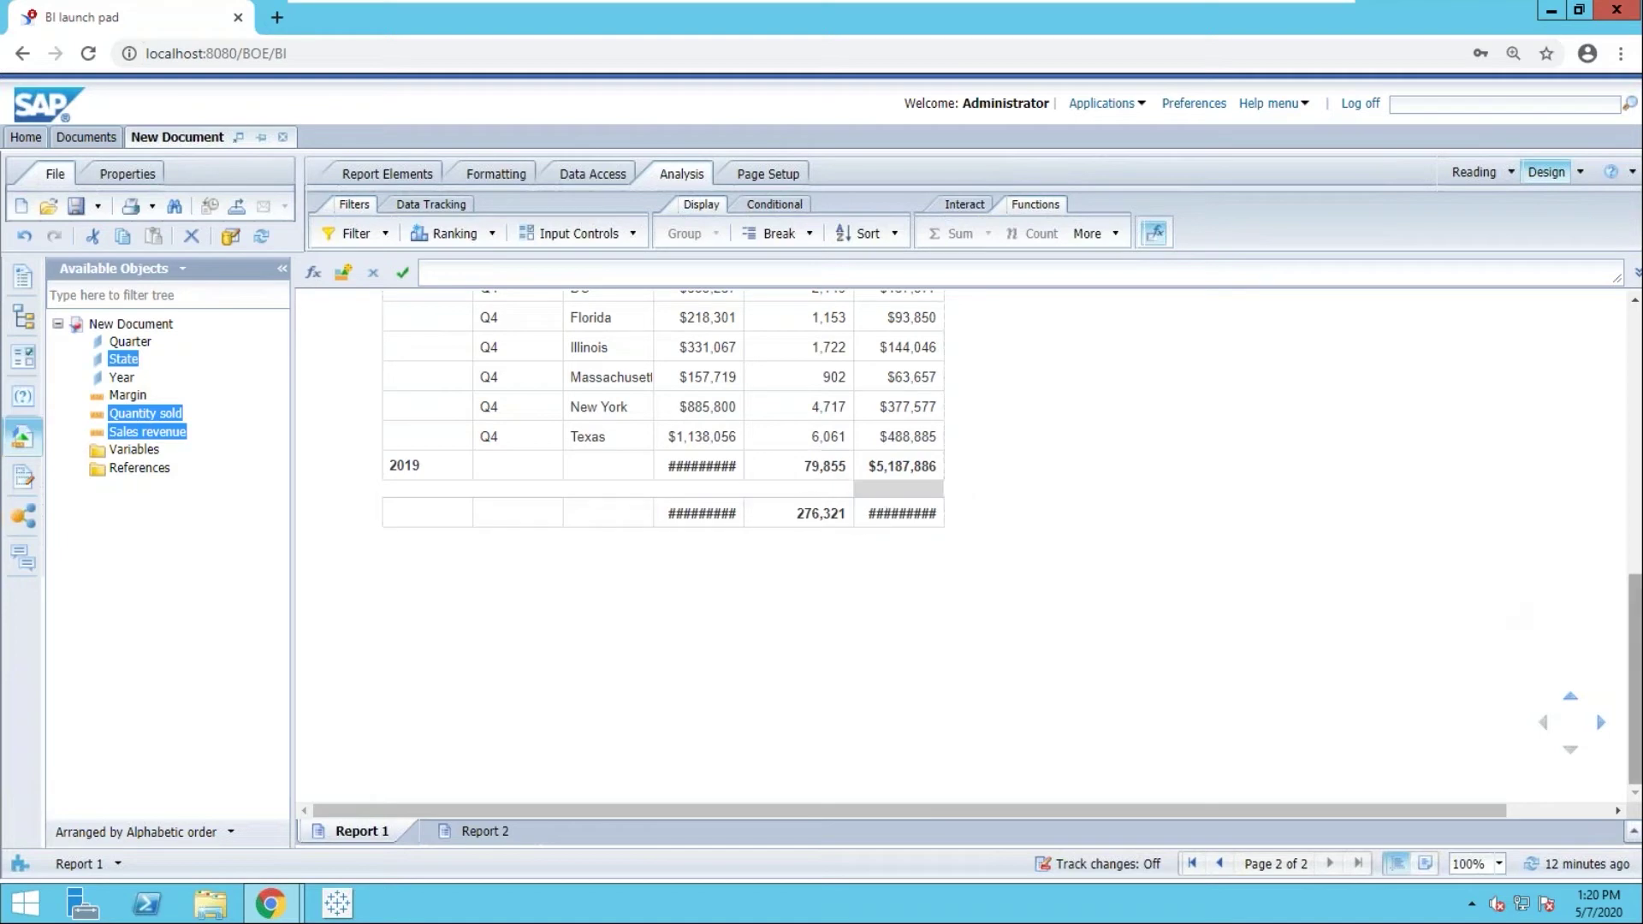
Return to the report's first page and inspect the break between the 2016 and 2017 sections.
drag(1635, 655, 1635, 391)
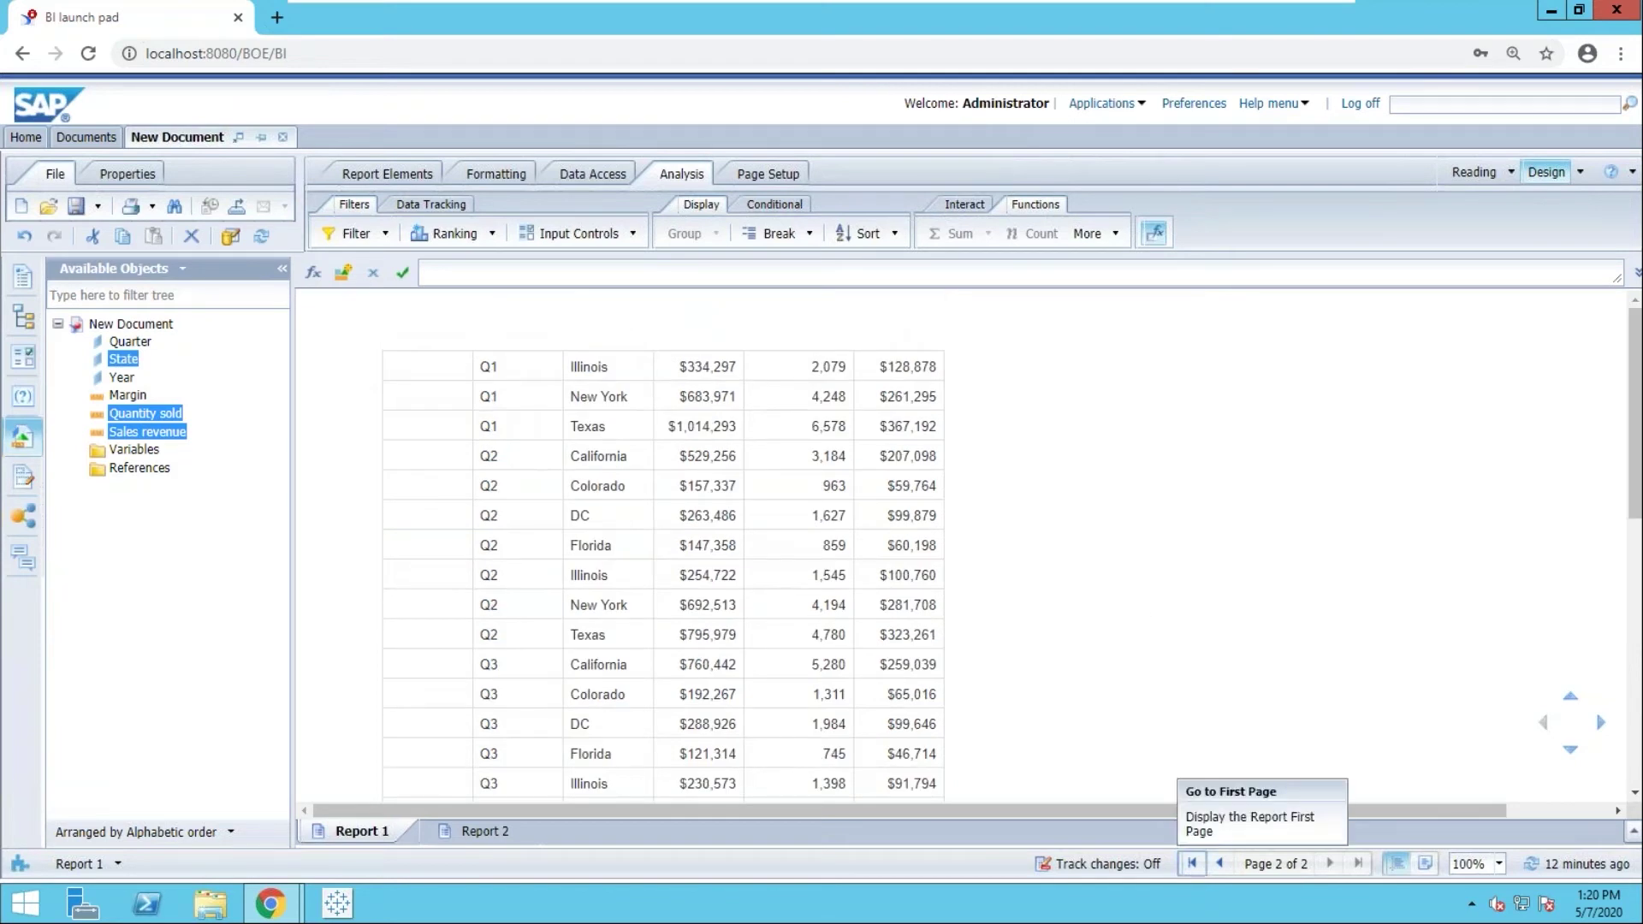
click(1191, 862)
scroll(1050, 637, down, 1)
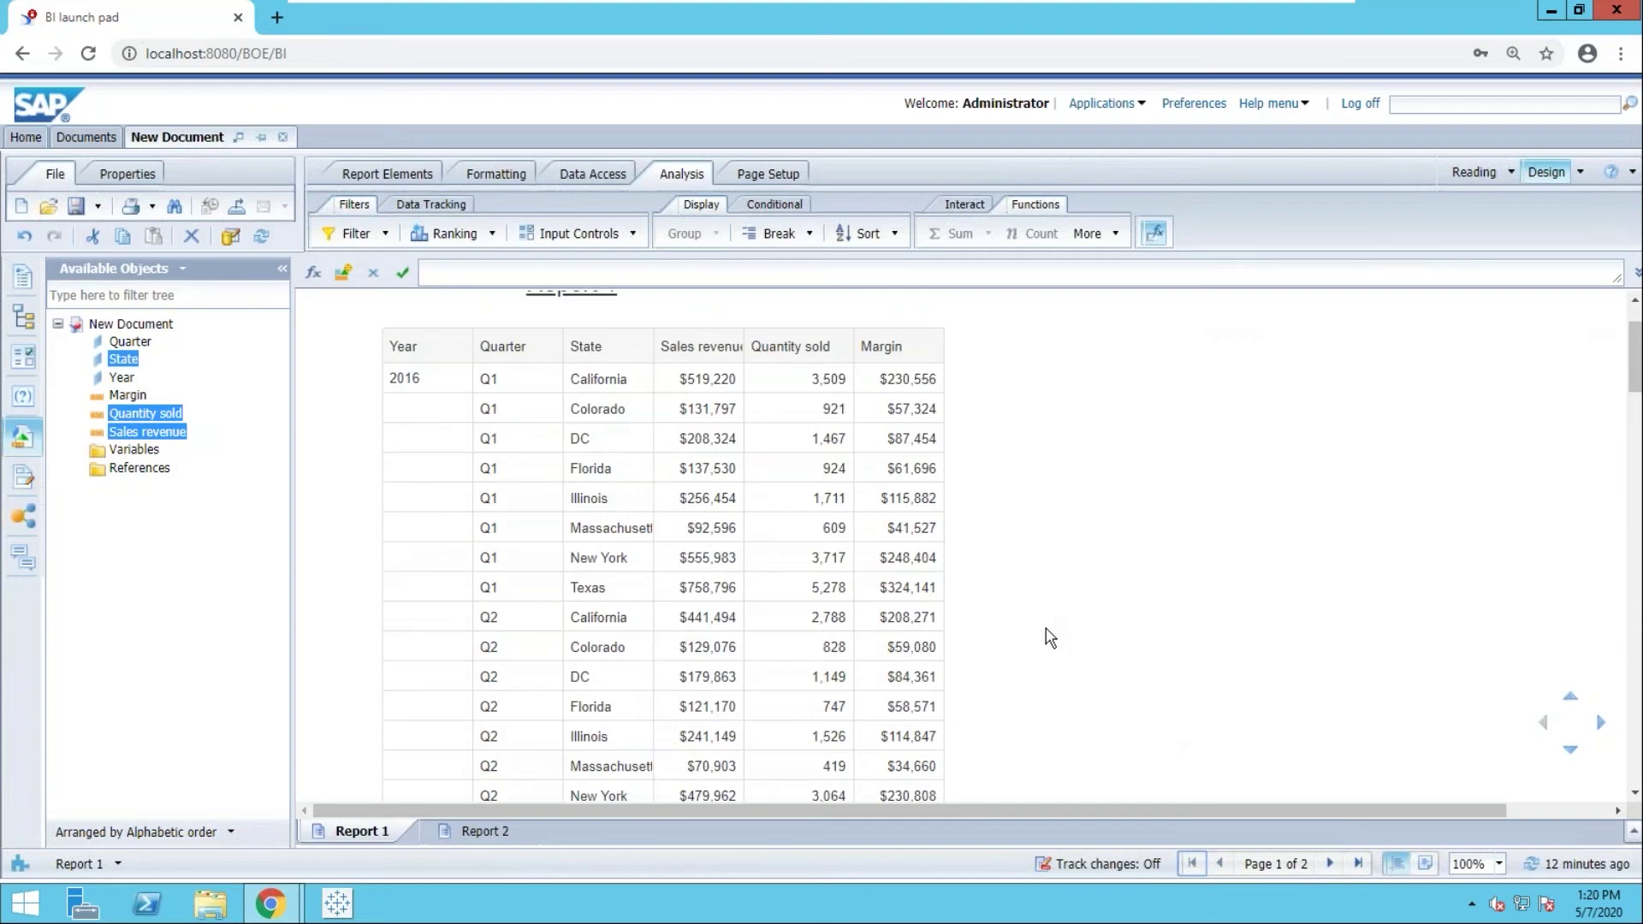
scroll(1050, 637, down, 10)
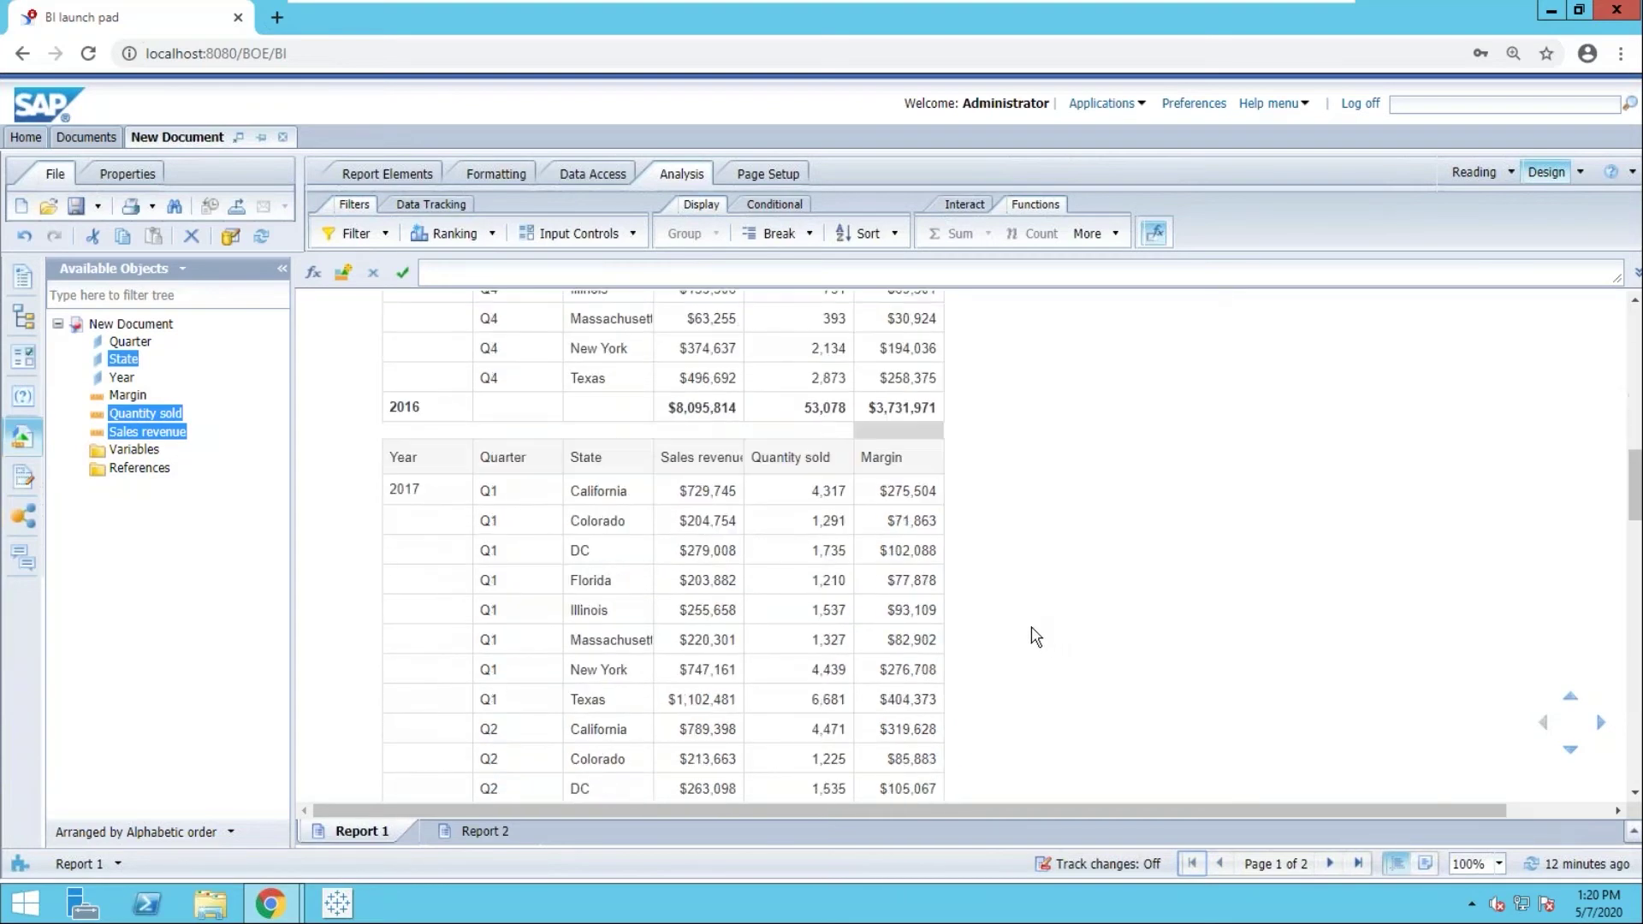
Check which aggregation option is applied to the Sales revenue column near the end of the 2016 section.
scroll(1035, 637, up, 1)
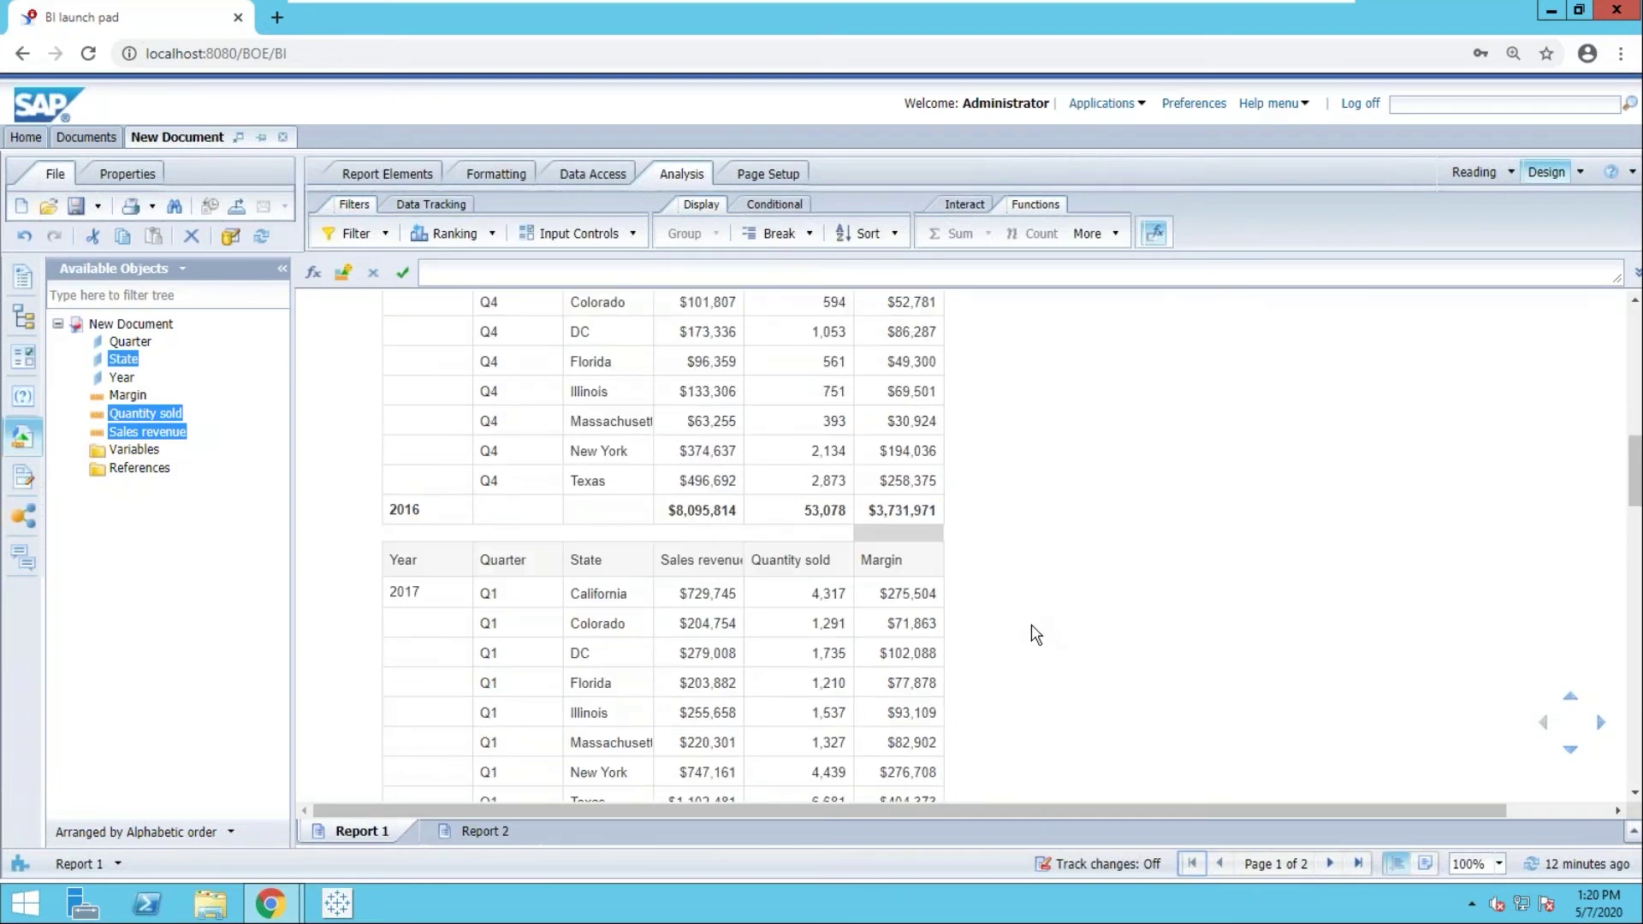
click(723, 483)
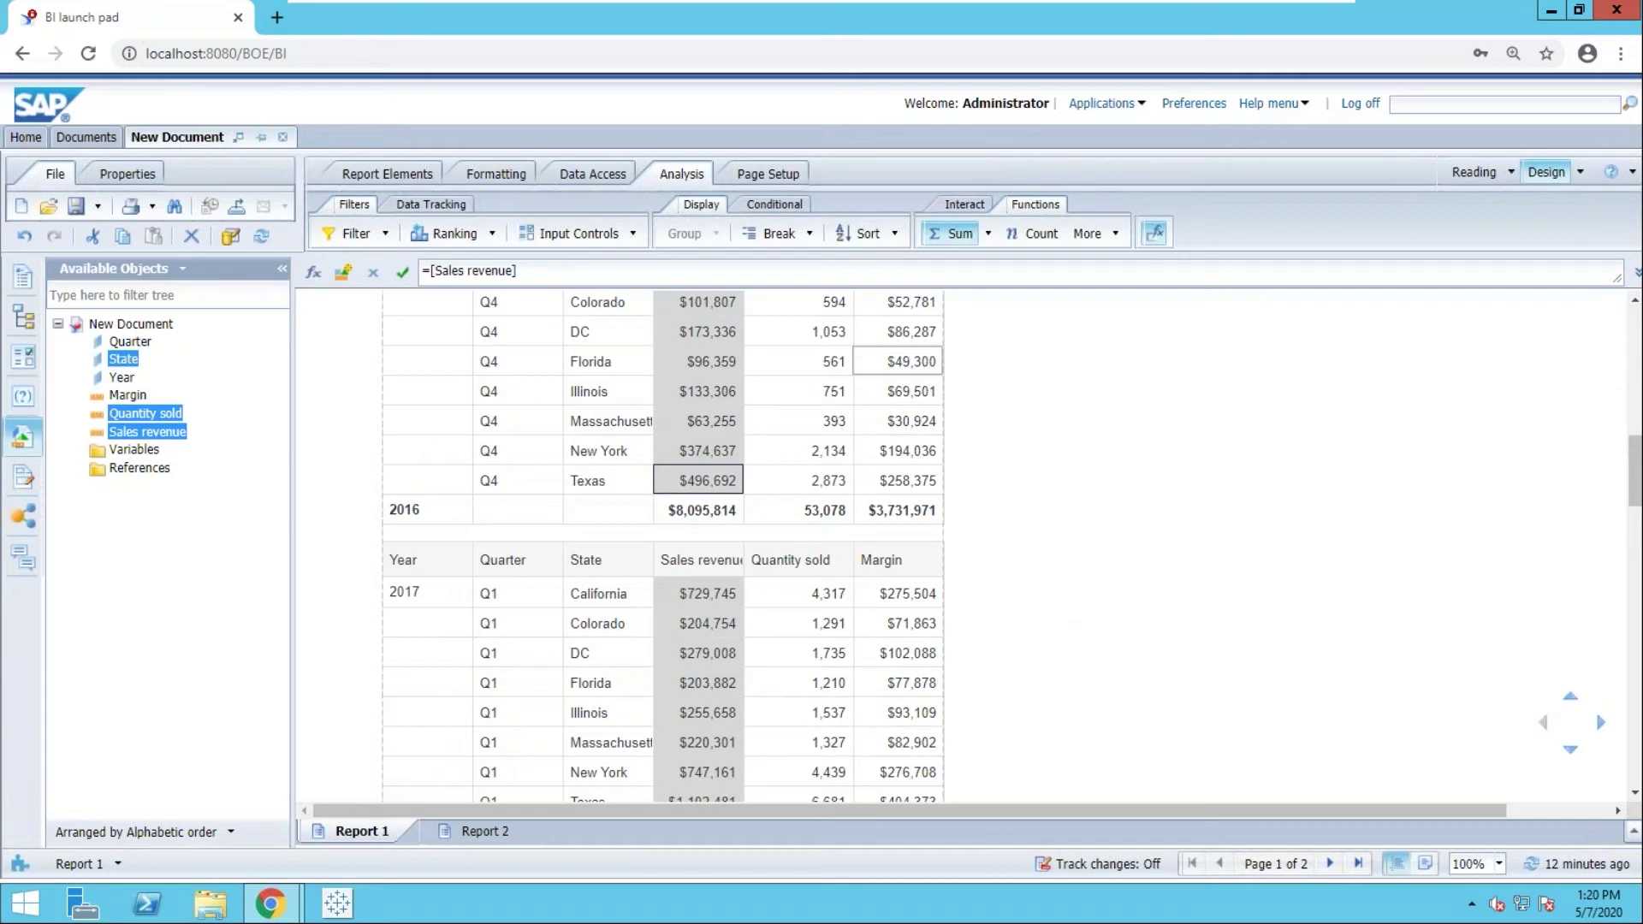
click(988, 234)
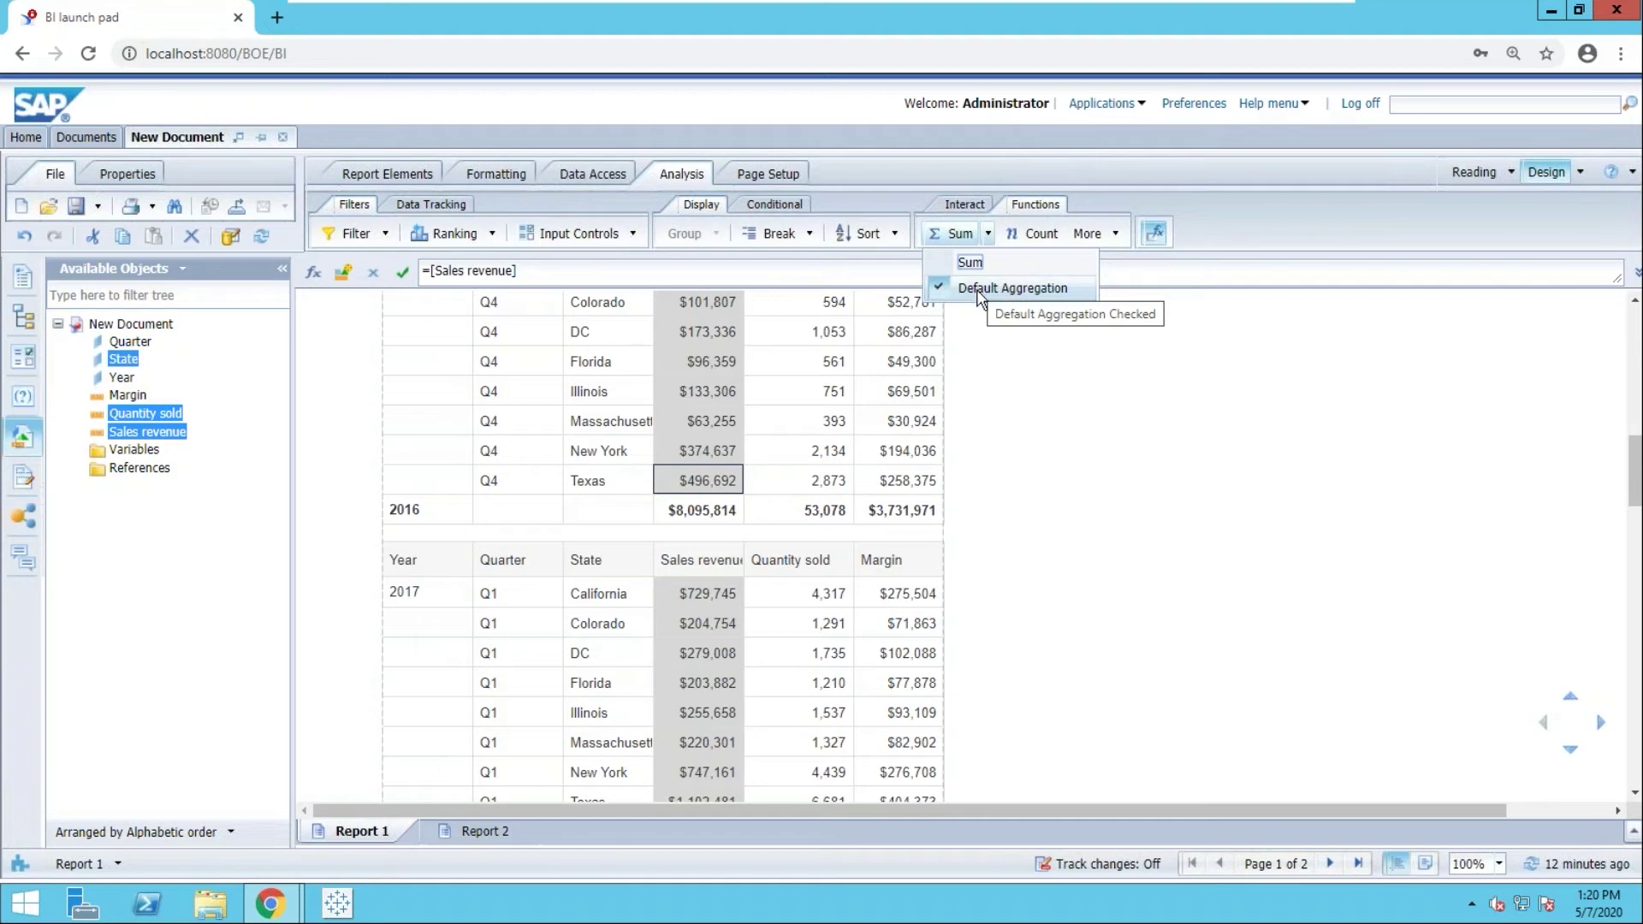
click(984, 366)
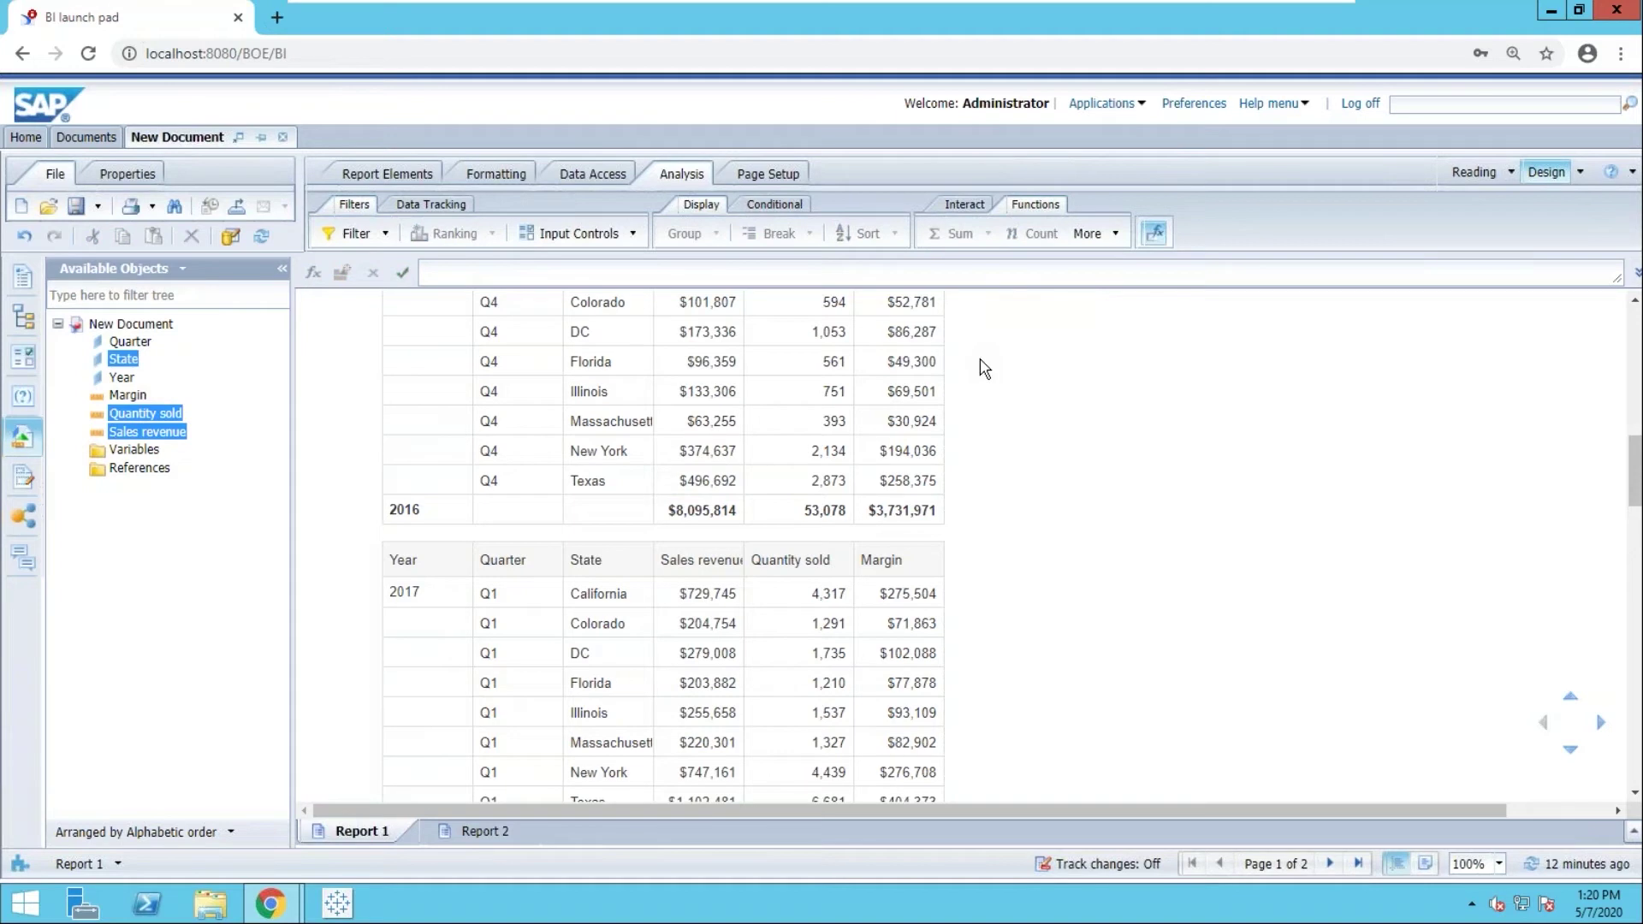
Add a break on the Quarter column of the Report 1 table.
scroll(975, 407, up, 2)
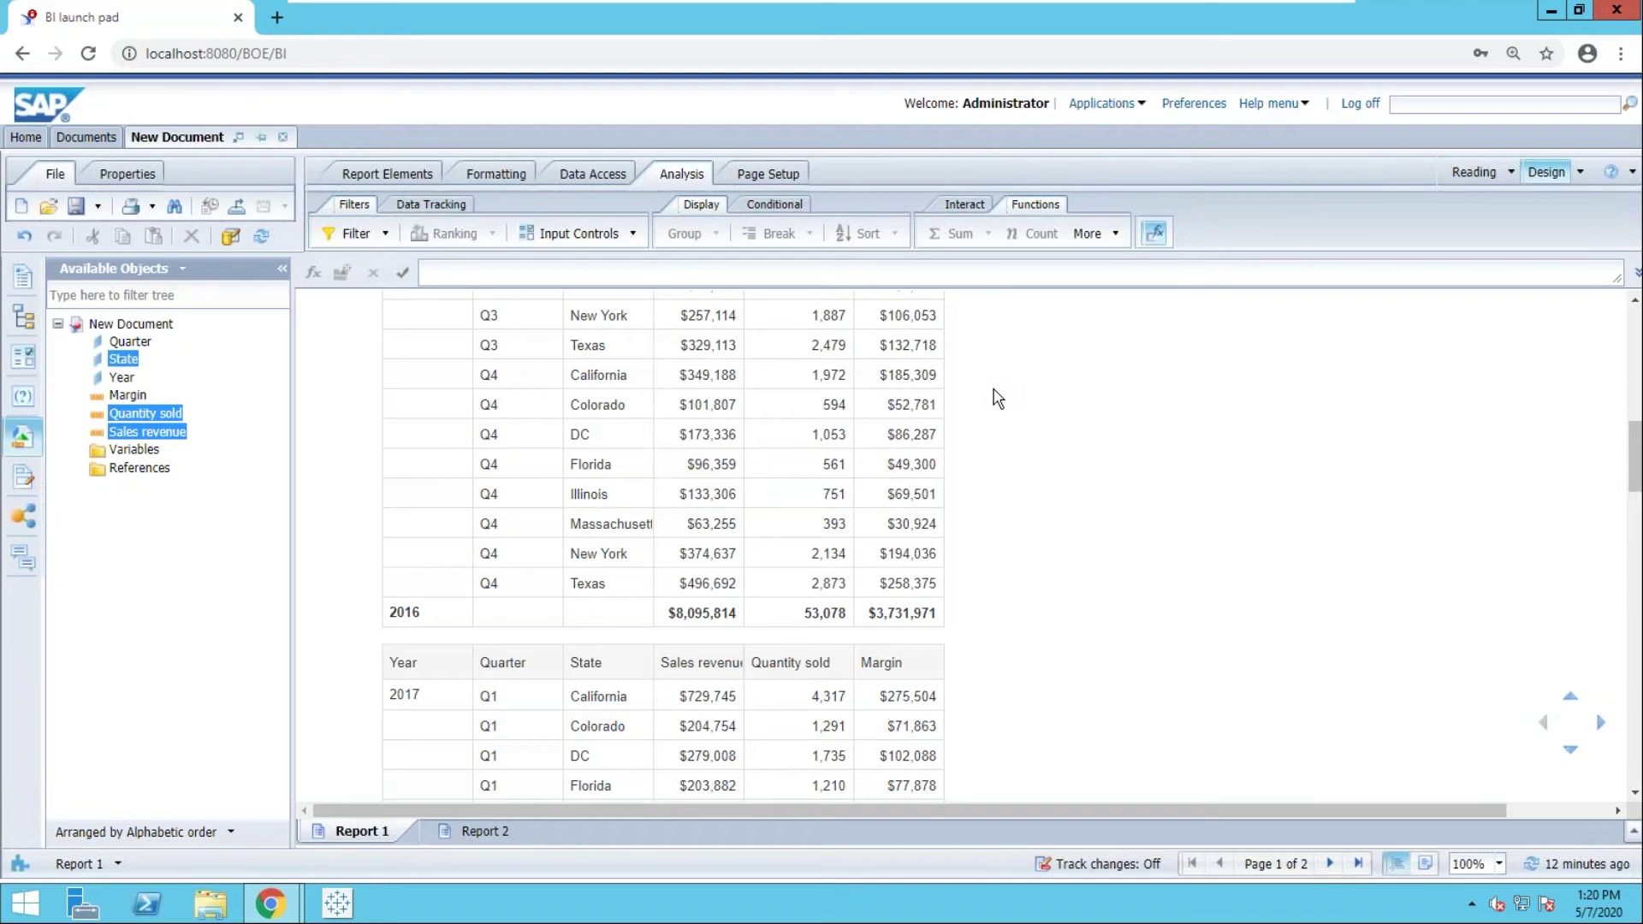
scroll(996, 398, down, 1)
scroll(996, 397, up, 5)
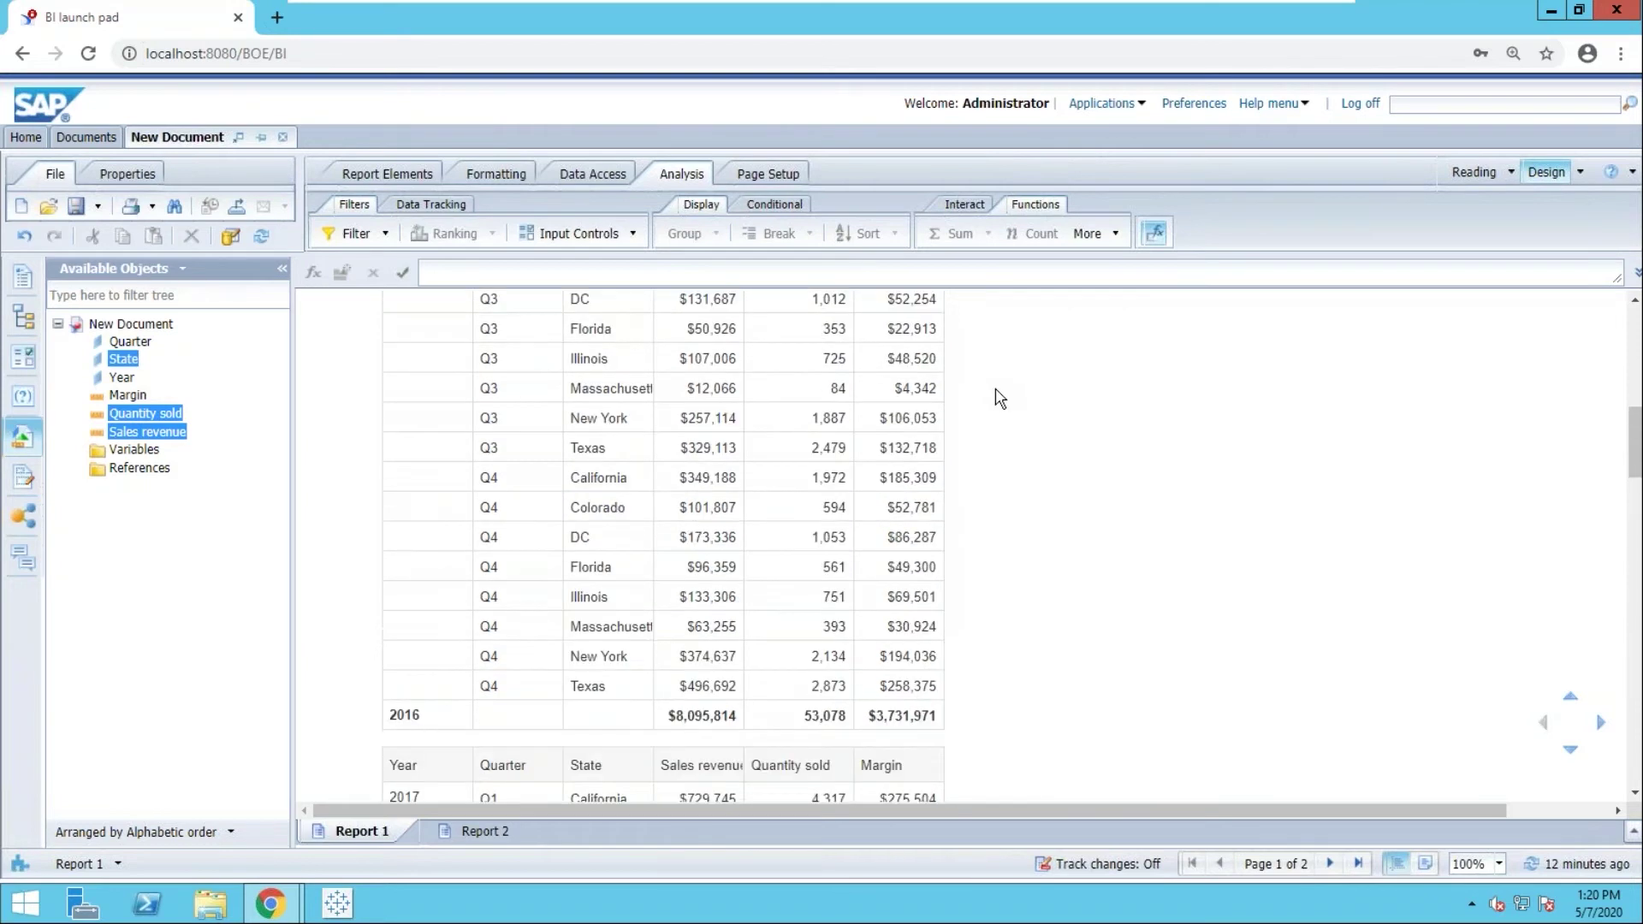
scroll(999, 398, up, 5)
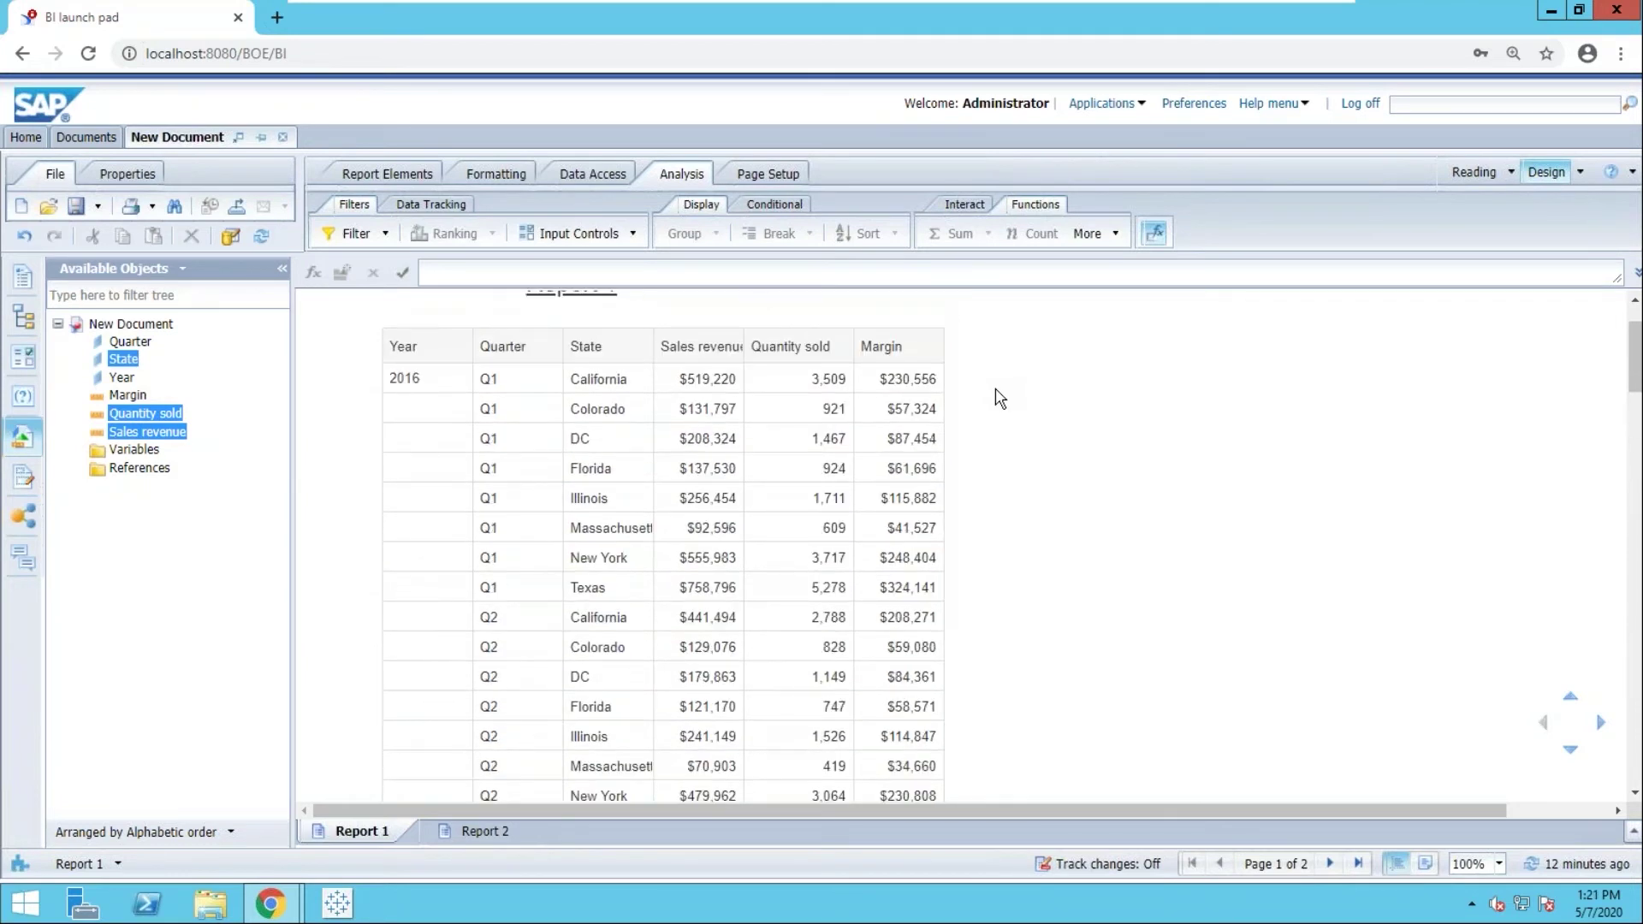
scroll(1000, 398, up, 2)
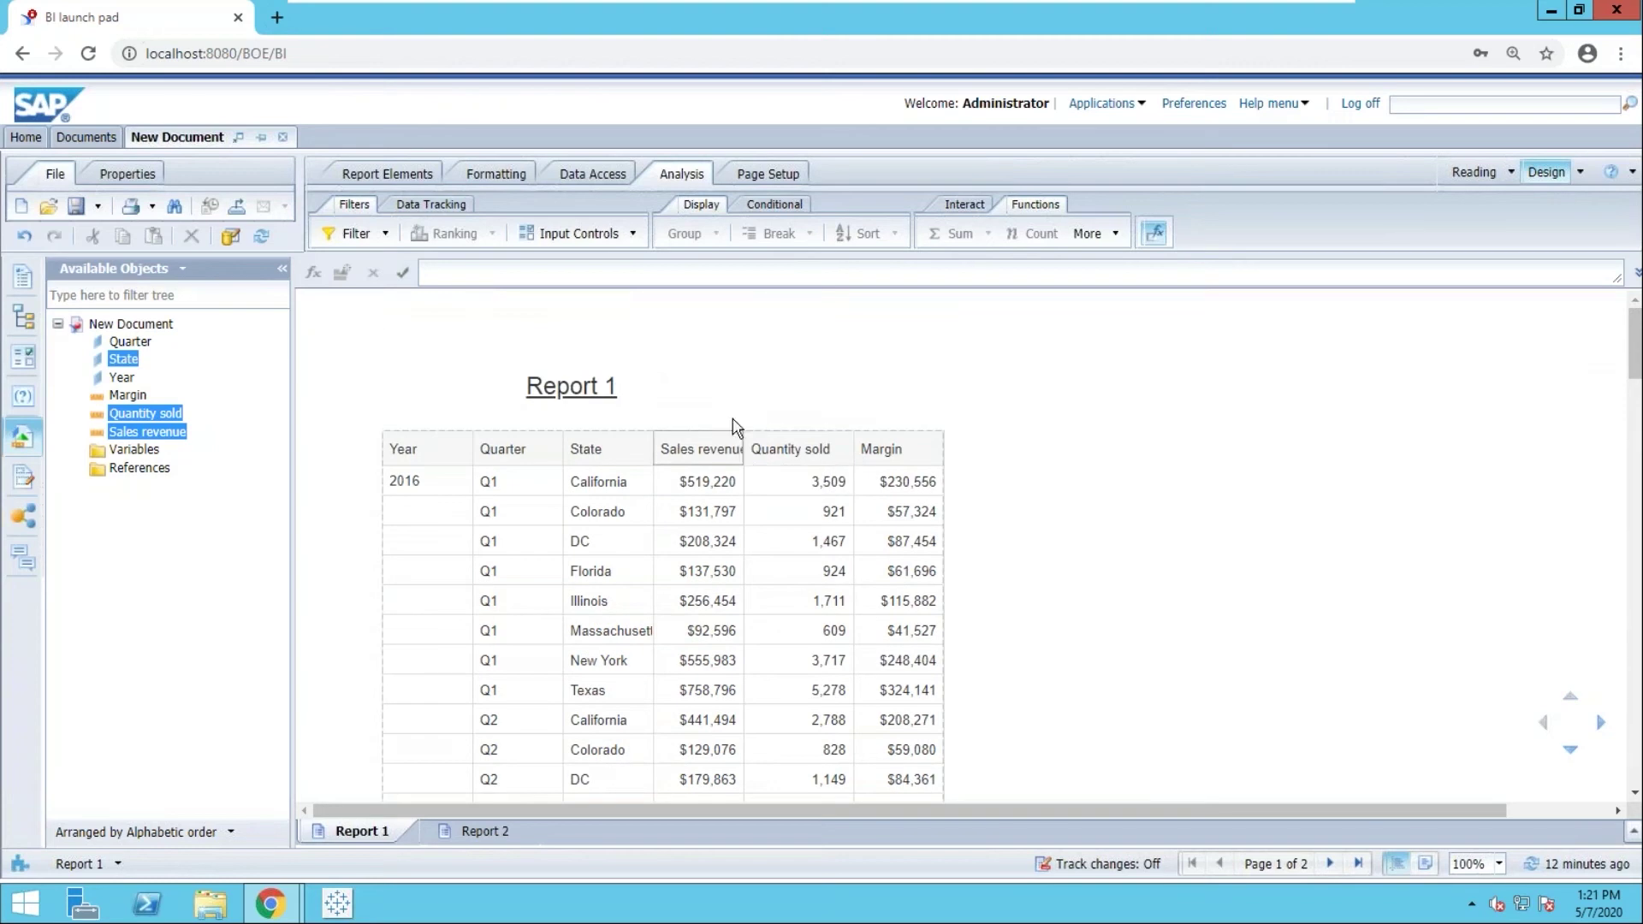
click(720, 377)
click(521, 481)
click(516, 510)
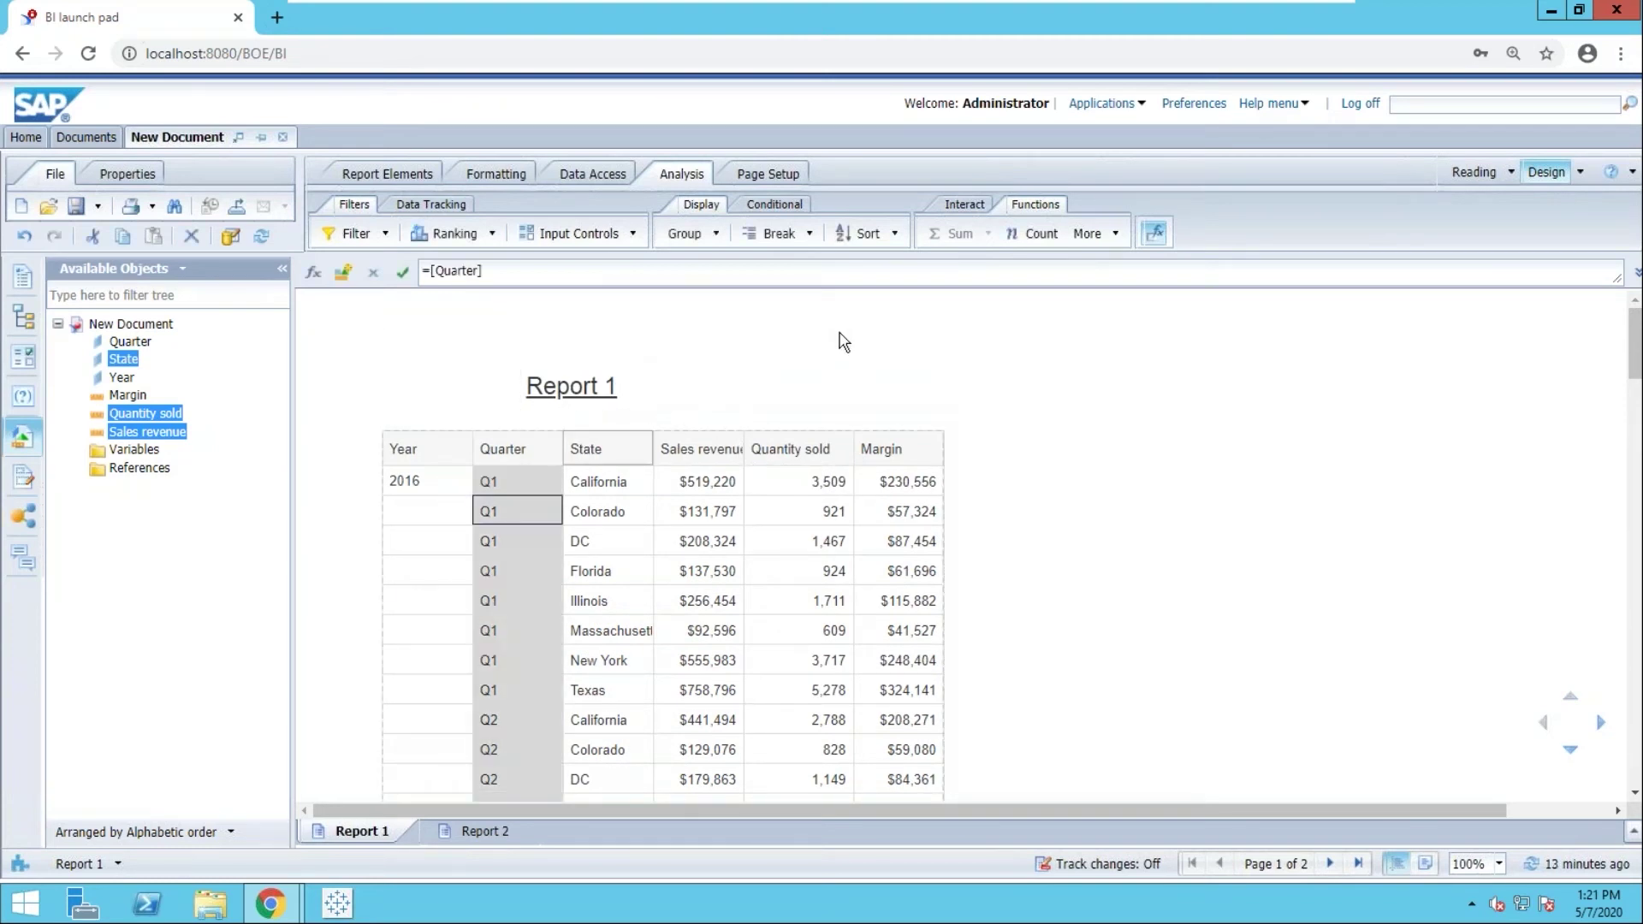
click(773, 233)
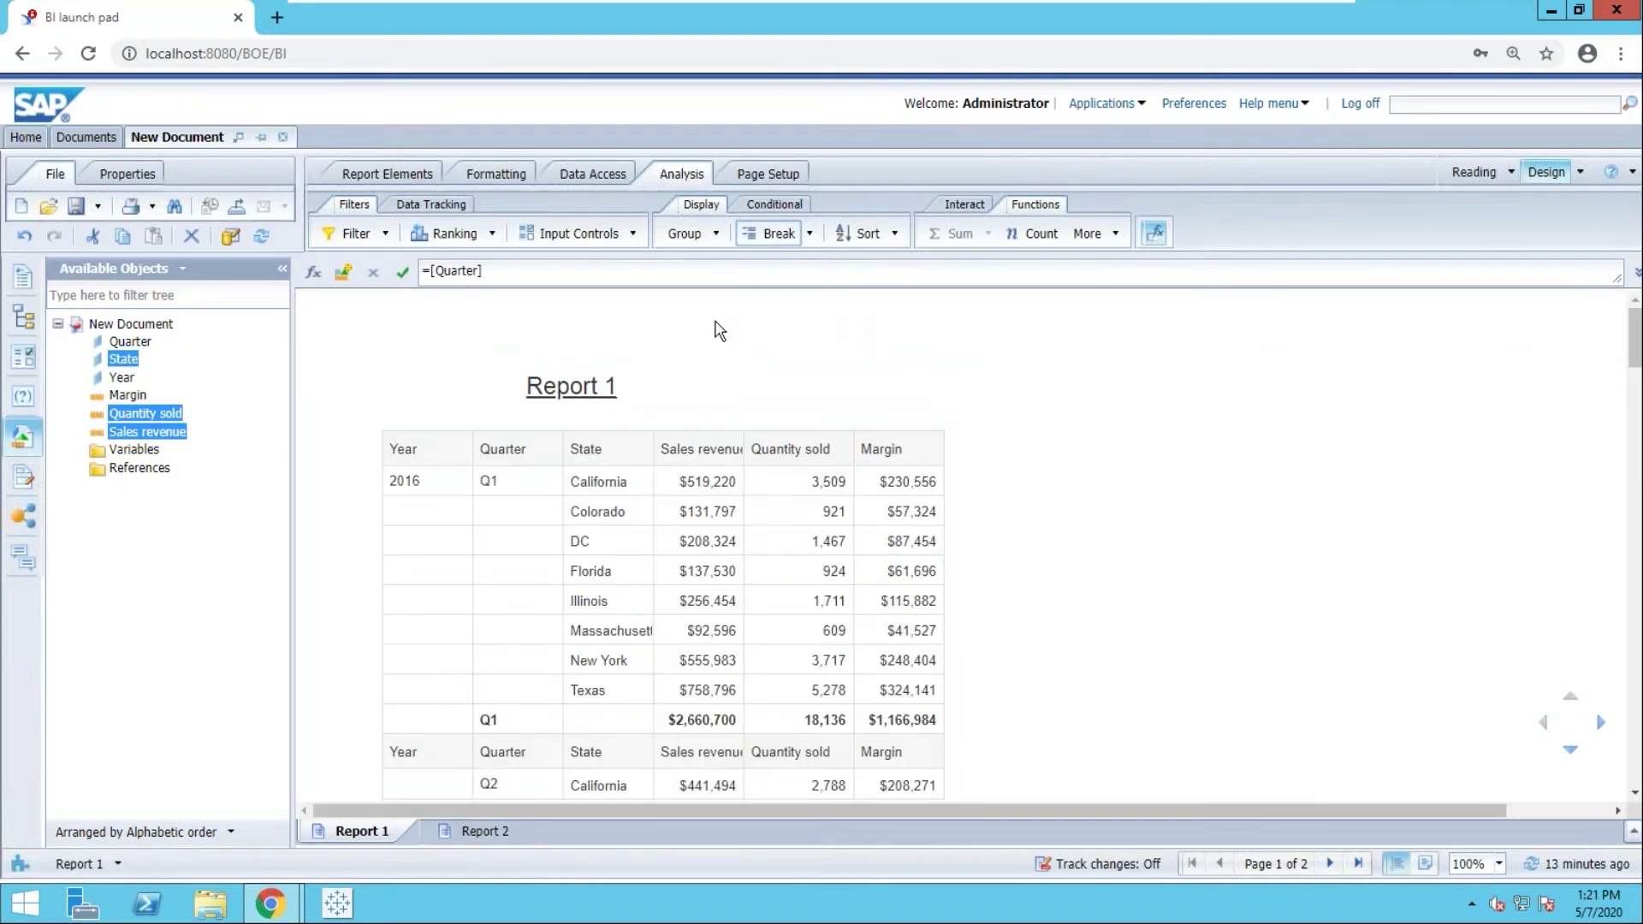
Review the table's break list and the Quarter break's properties in Manage Breaks.
click(809, 234)
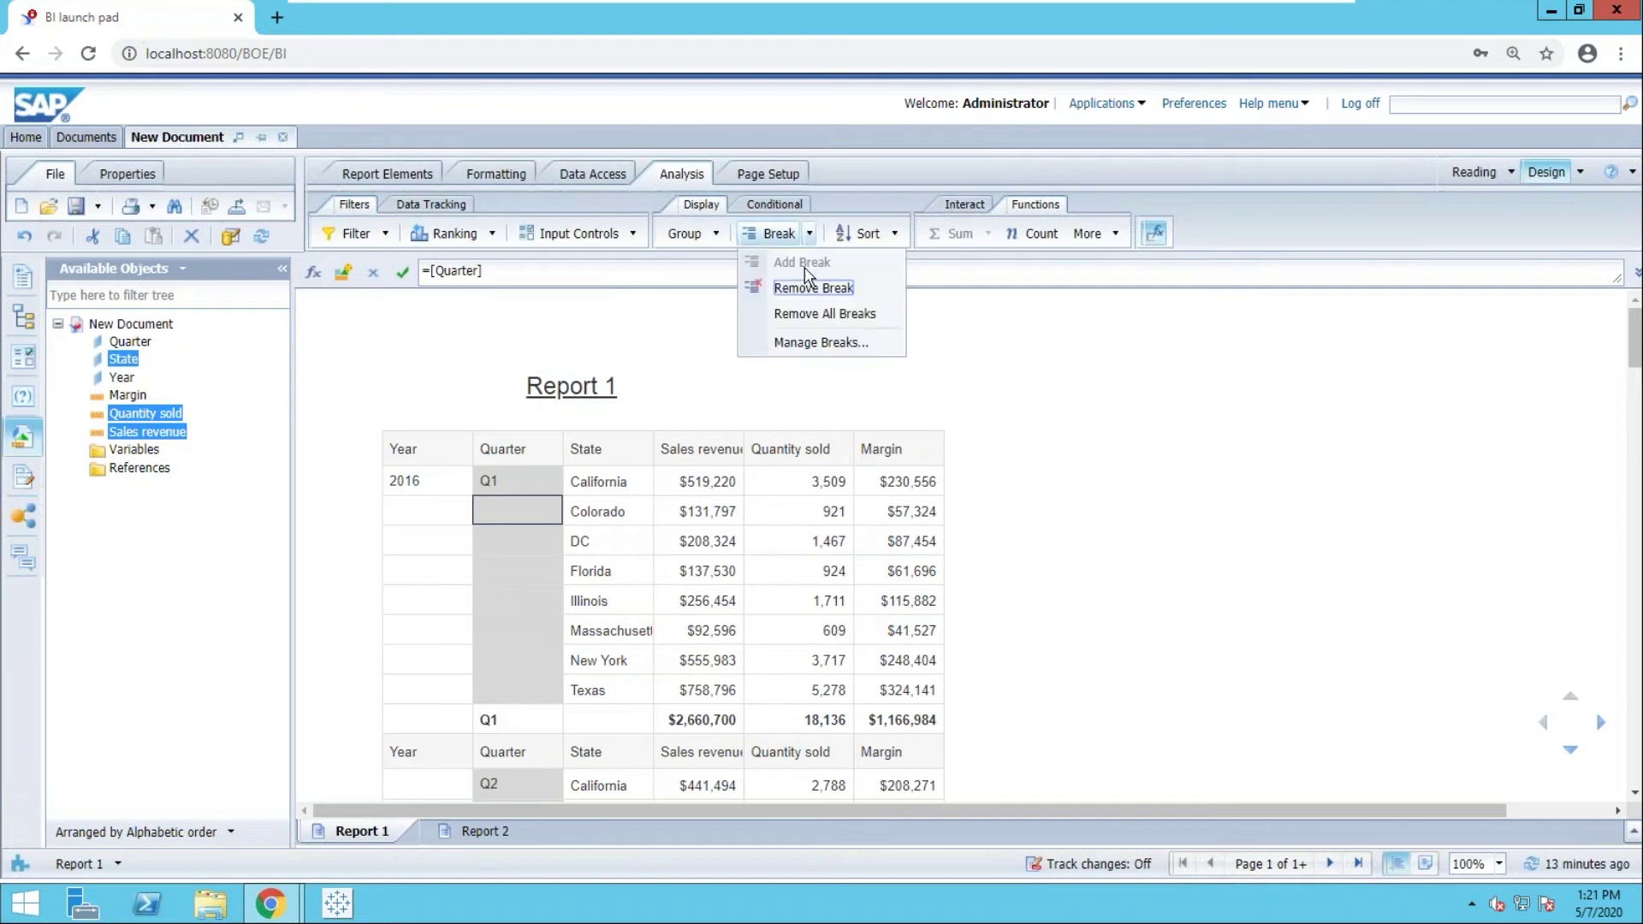
click(805, 343)
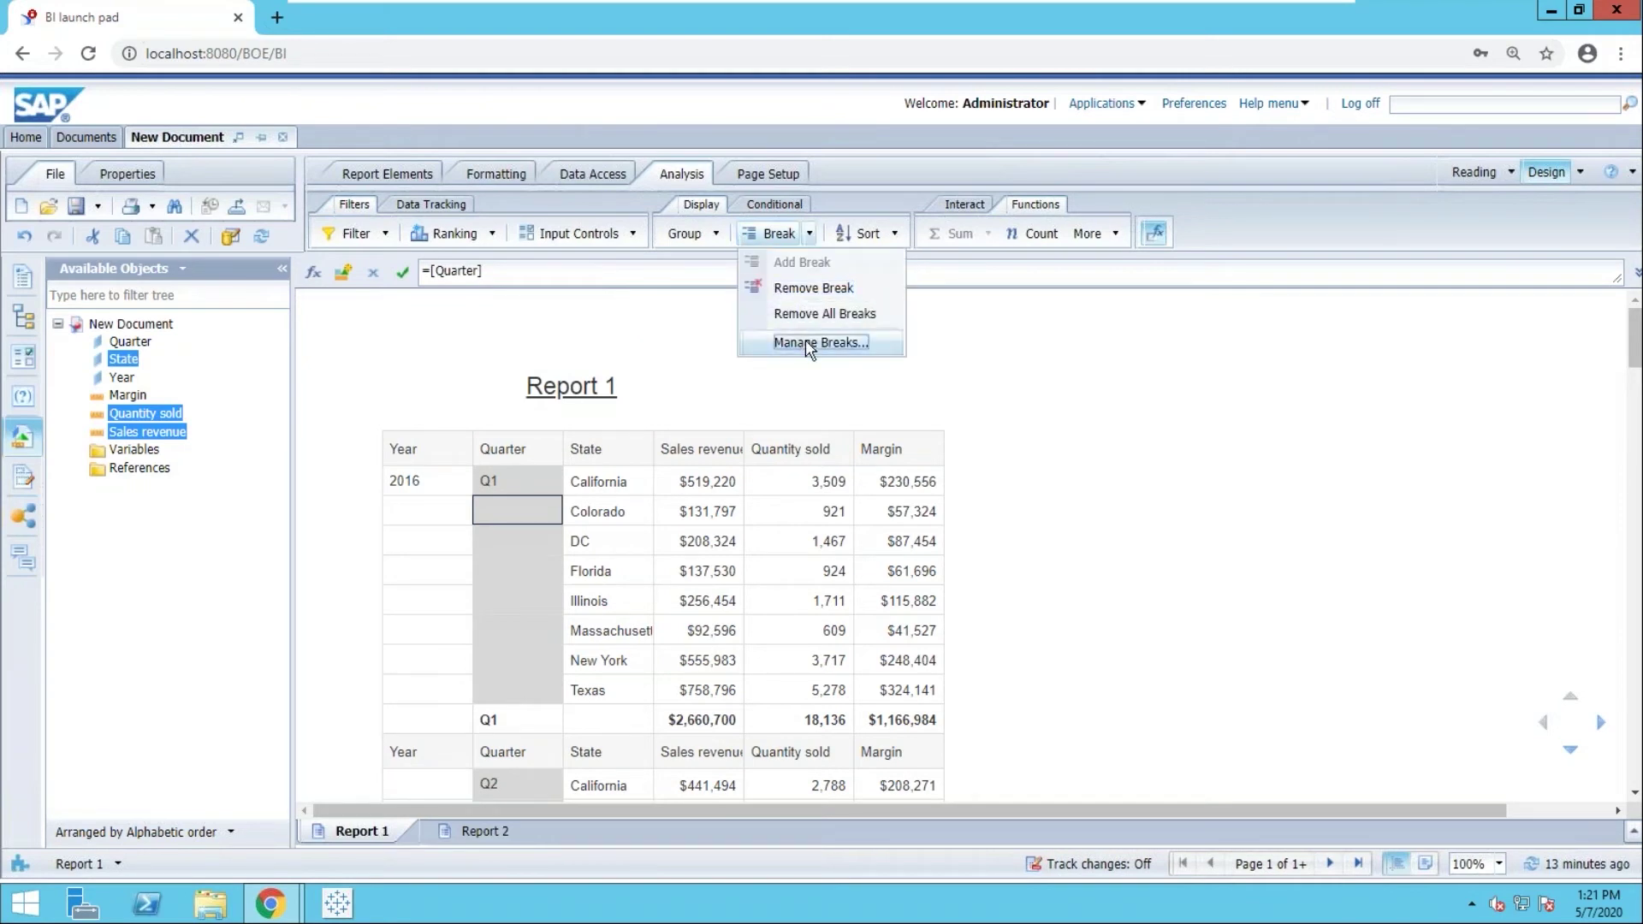
click(804, 342)
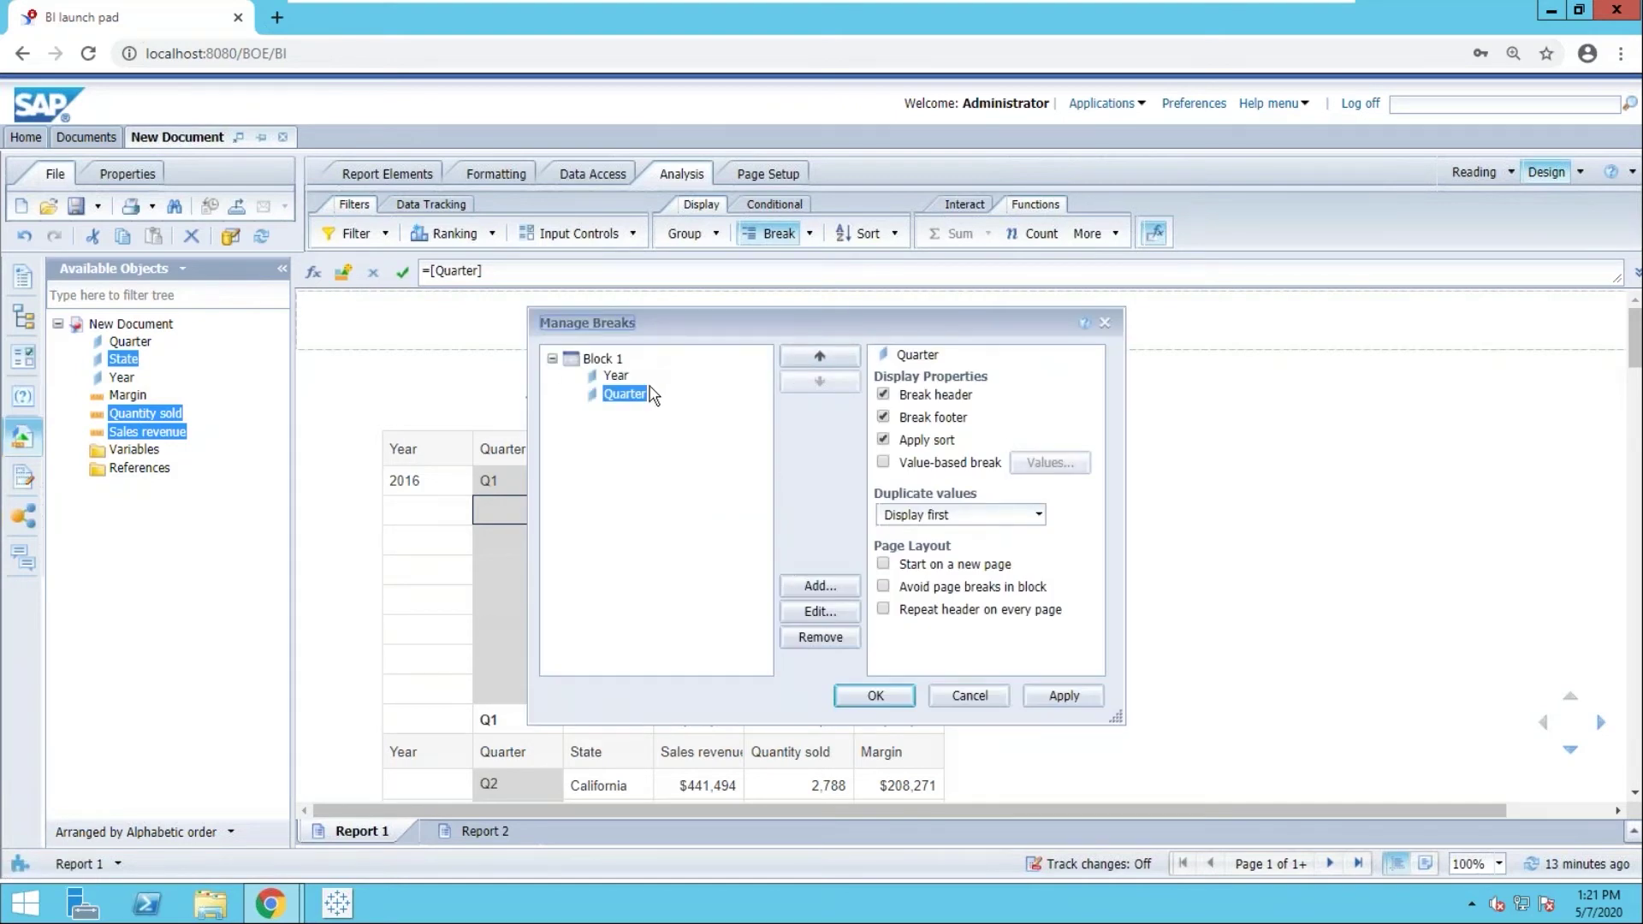
click(869, 704)
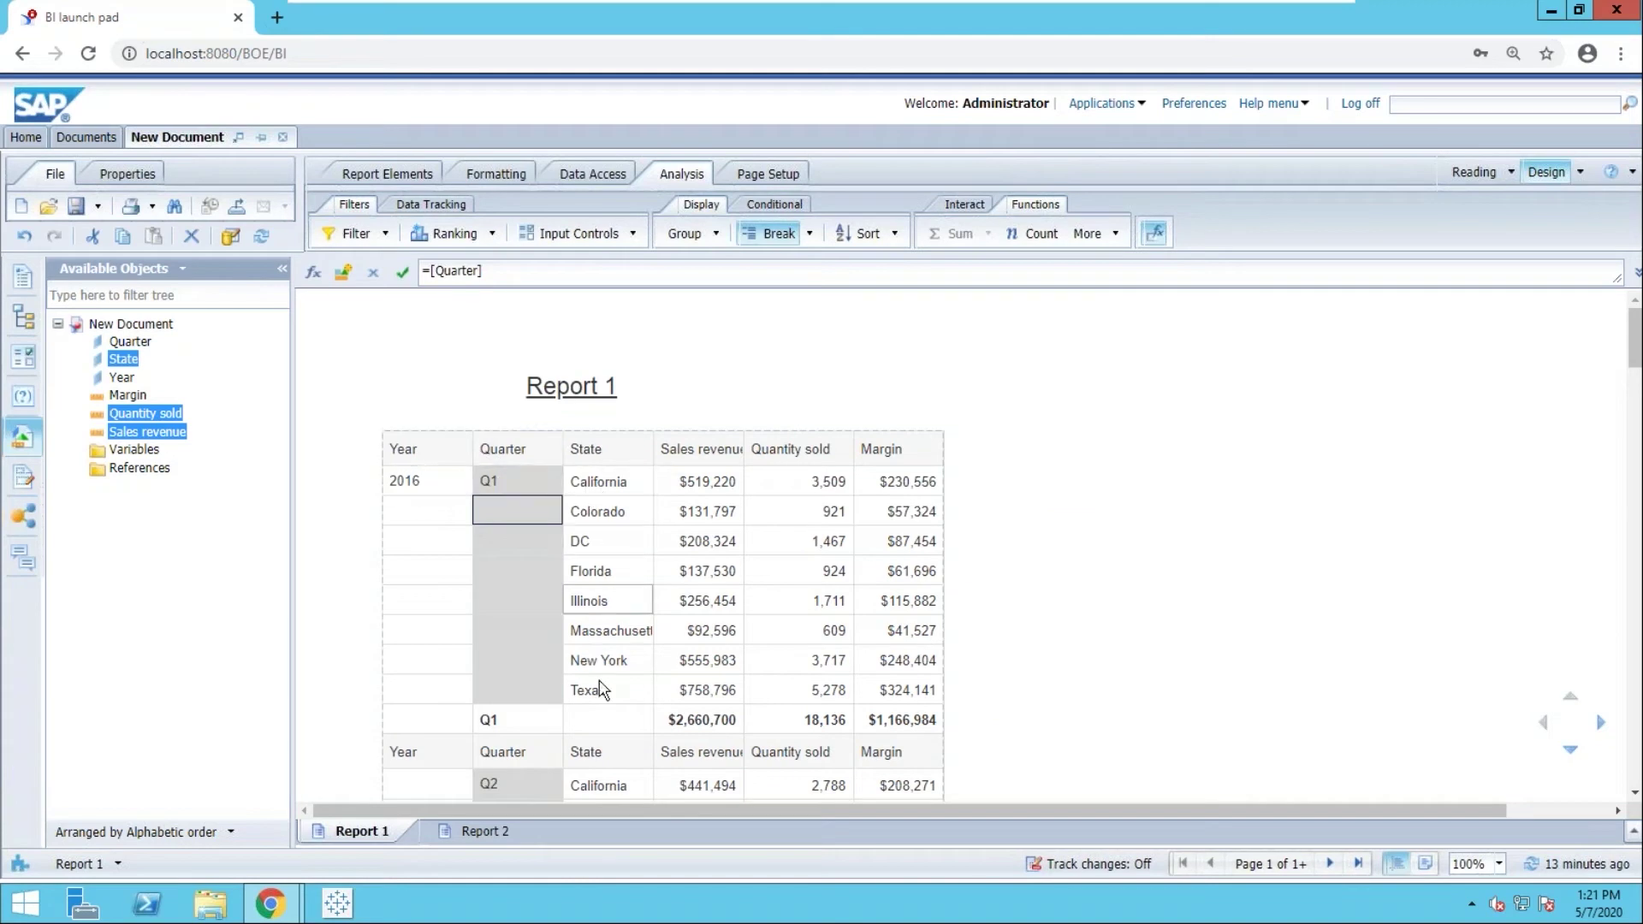
Examine the quarterly subtotals and the 2016 yearly subtotal in the Report 1 table.
scroll(603, 698, down, 1)
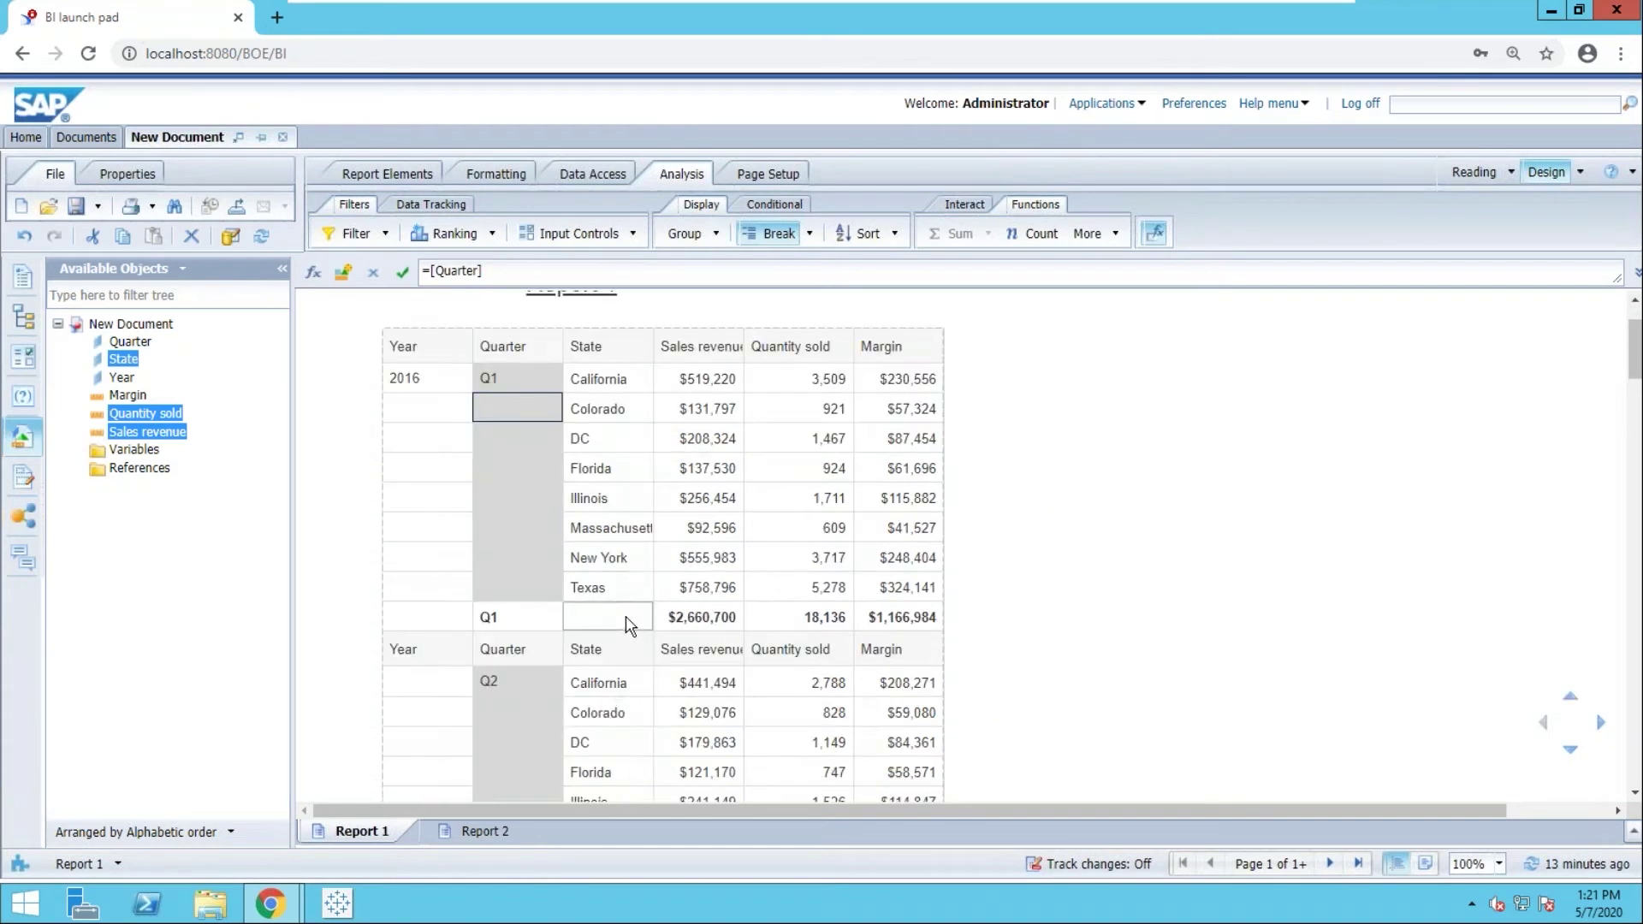
scroll(612, 643, down, 2)
scroll(612, 643, down, 7)
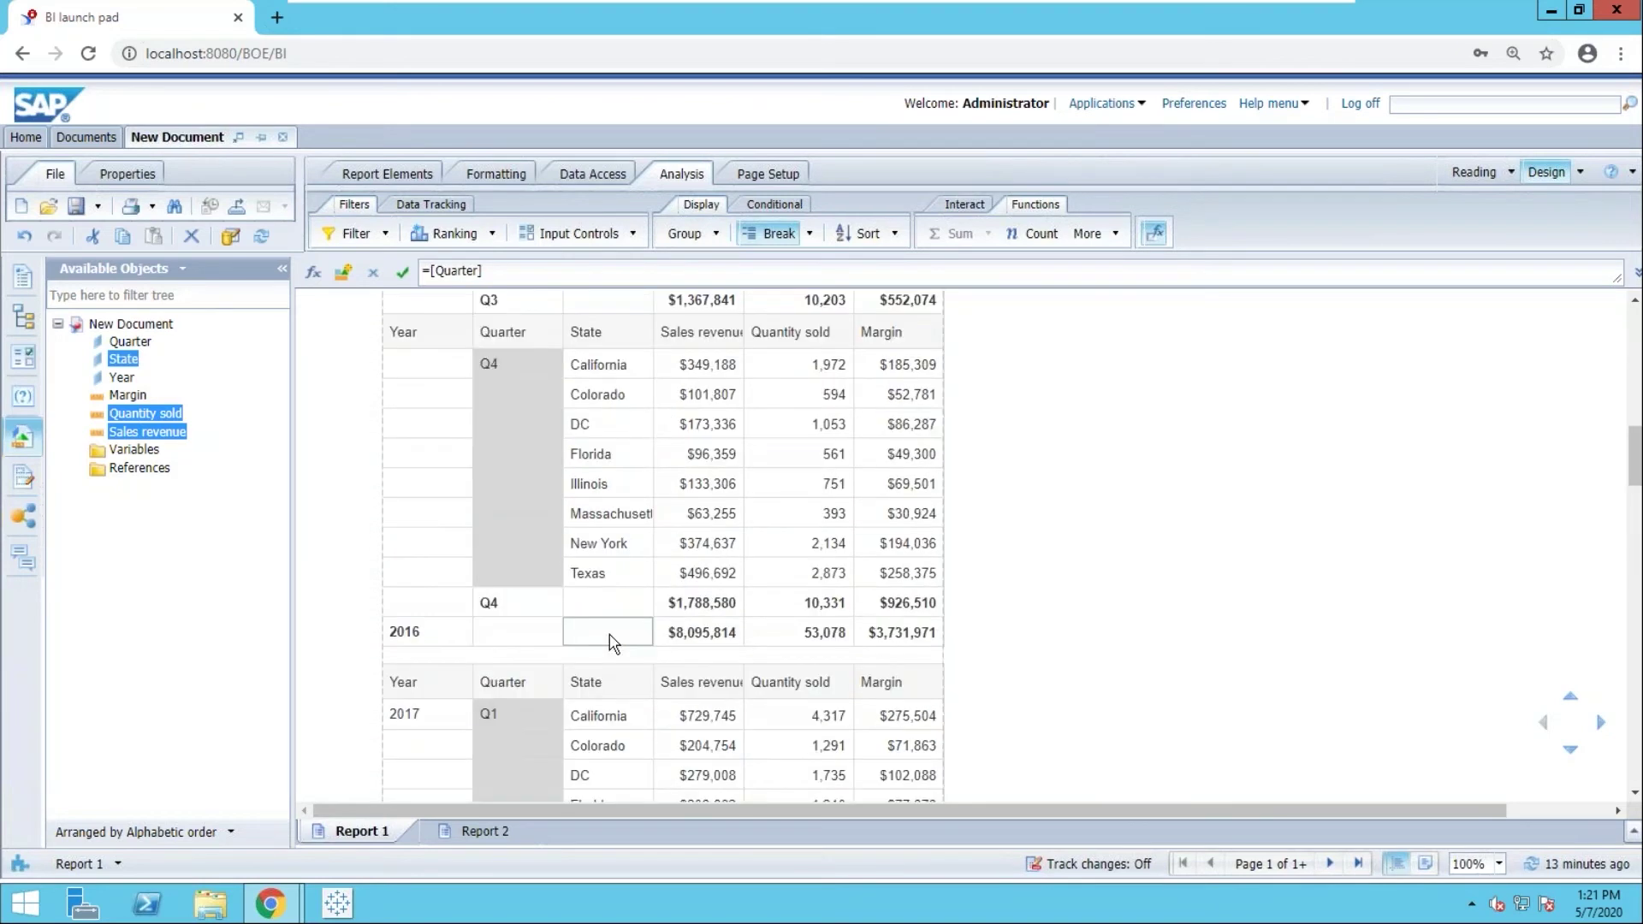
scroll(612, 643, up, 1)
scroll(613, 643, down, 2)
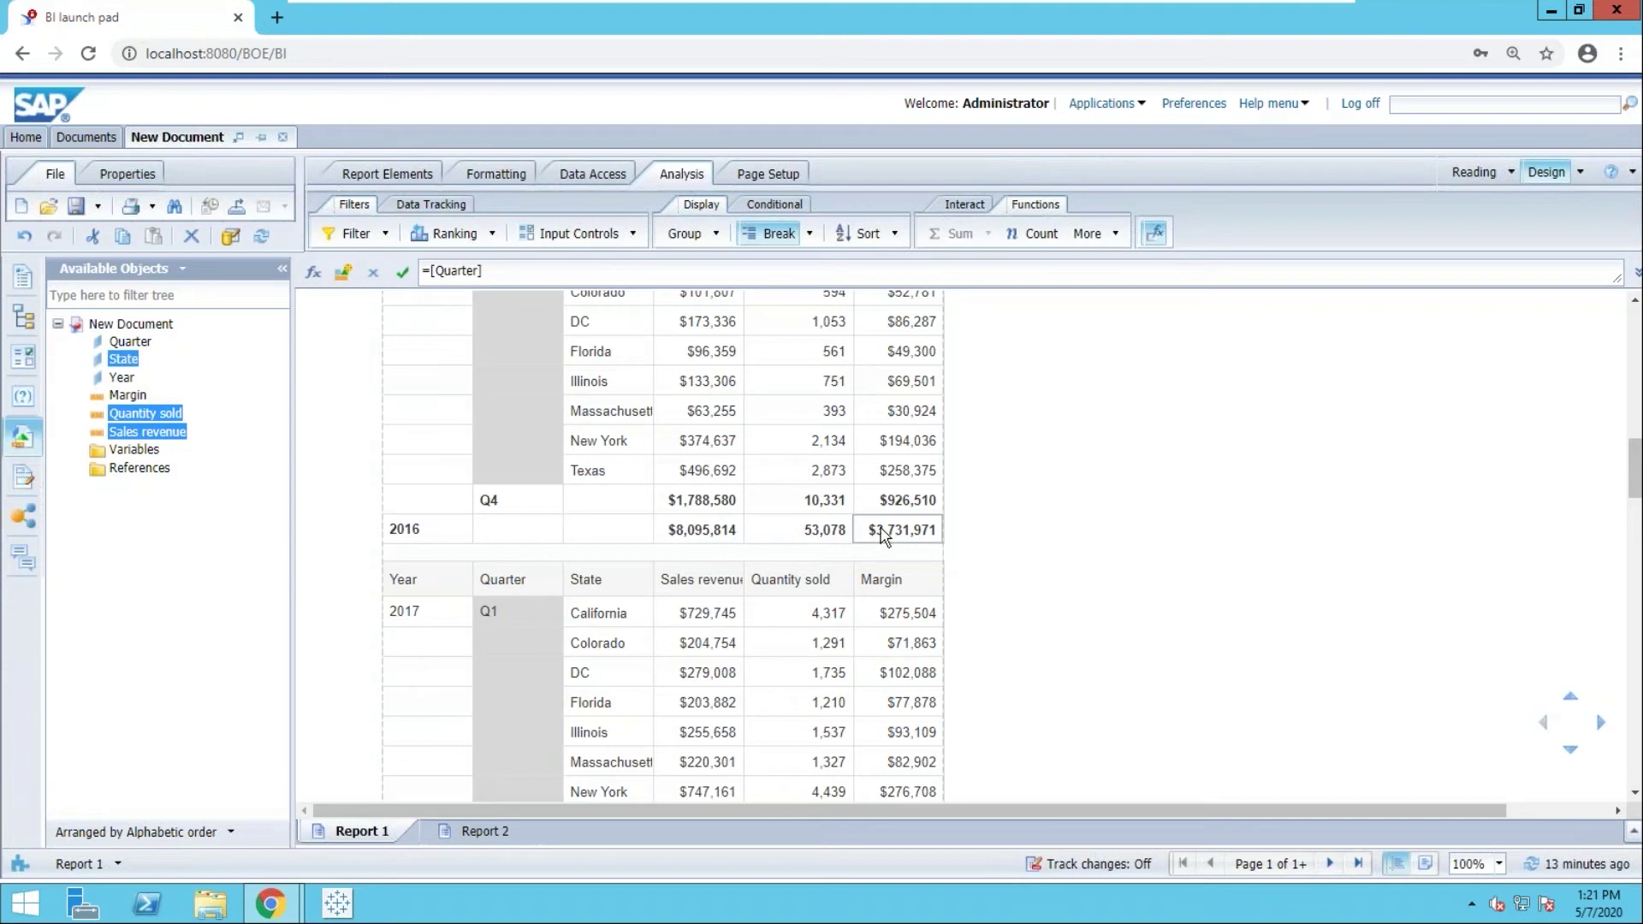
scroll(884, 535, down, 9)
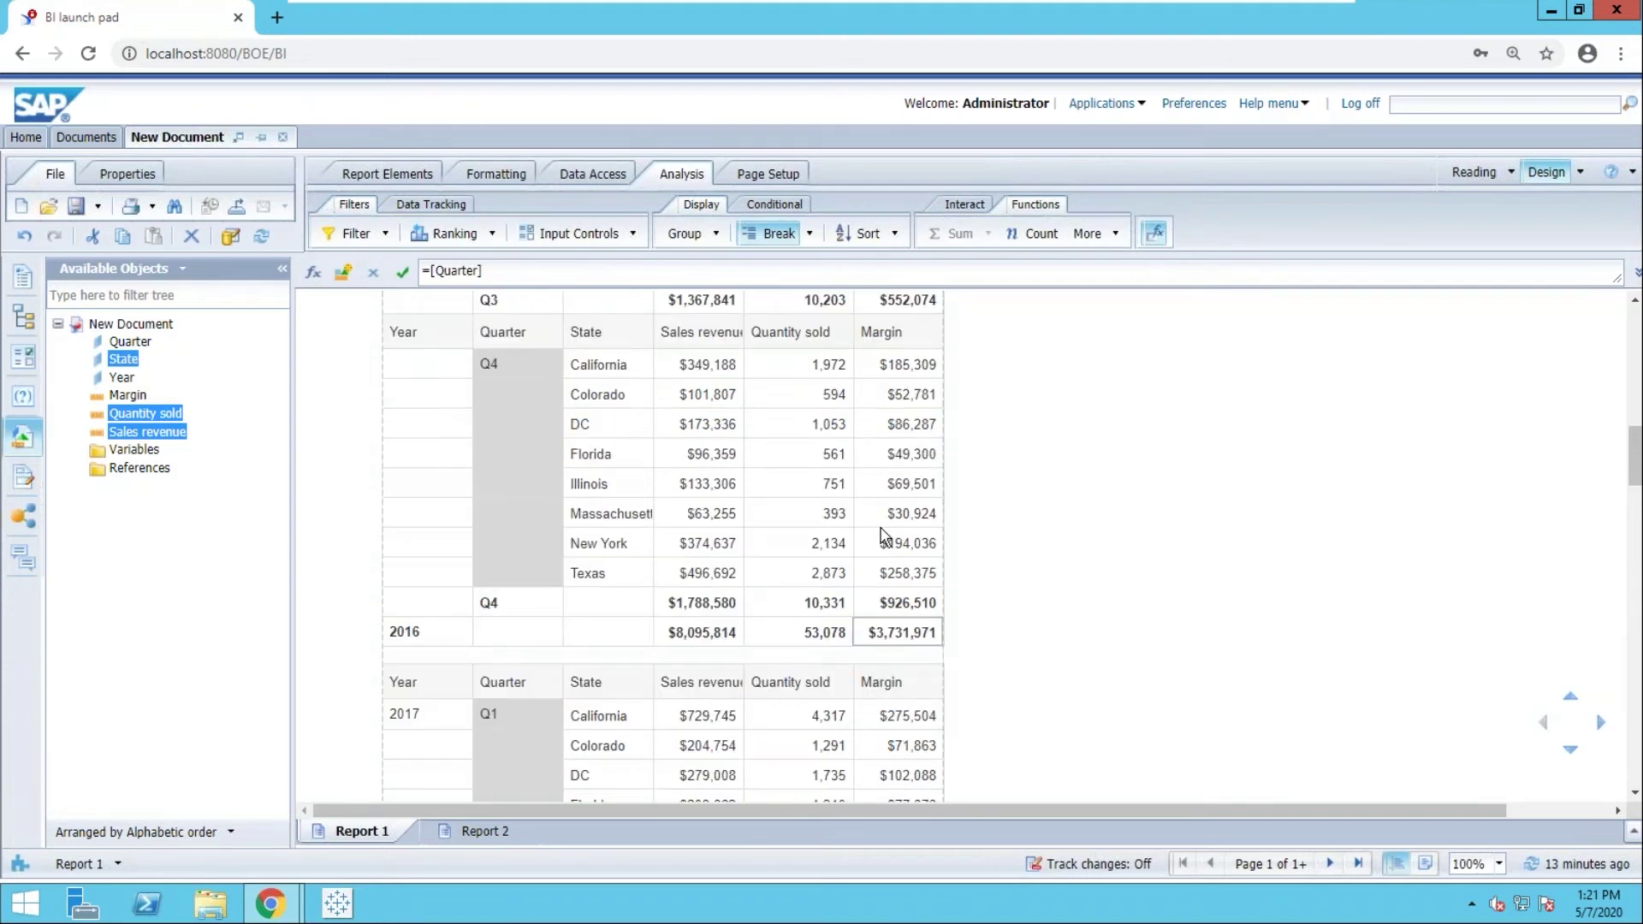
scroll(884, 534, up, 3)
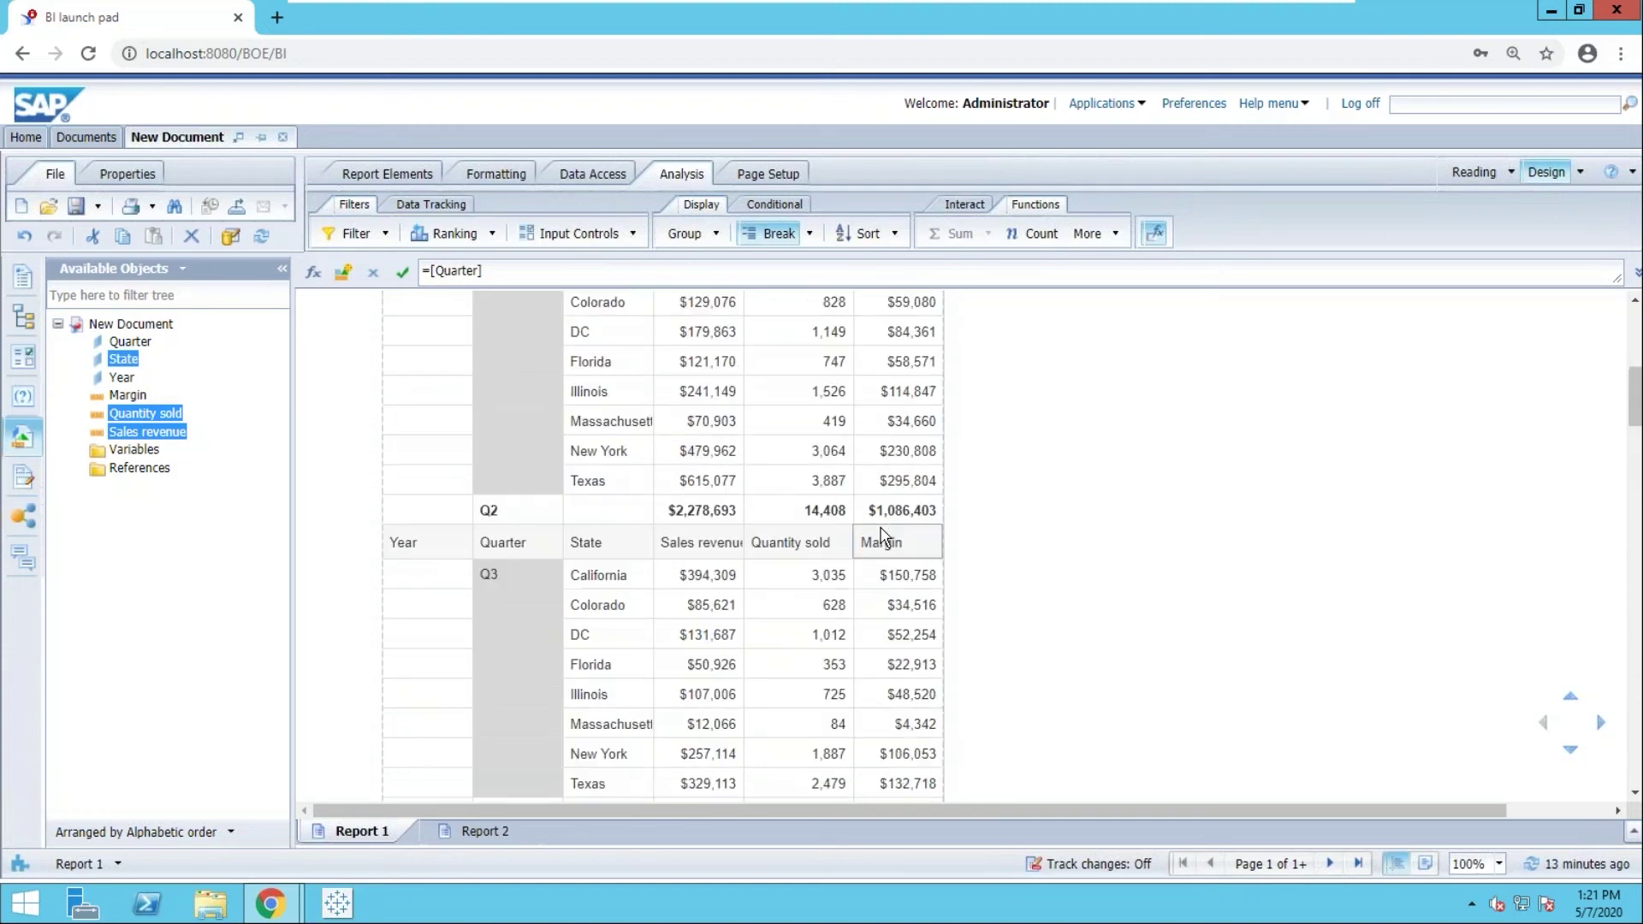
scroll(884, 535, up, 6)
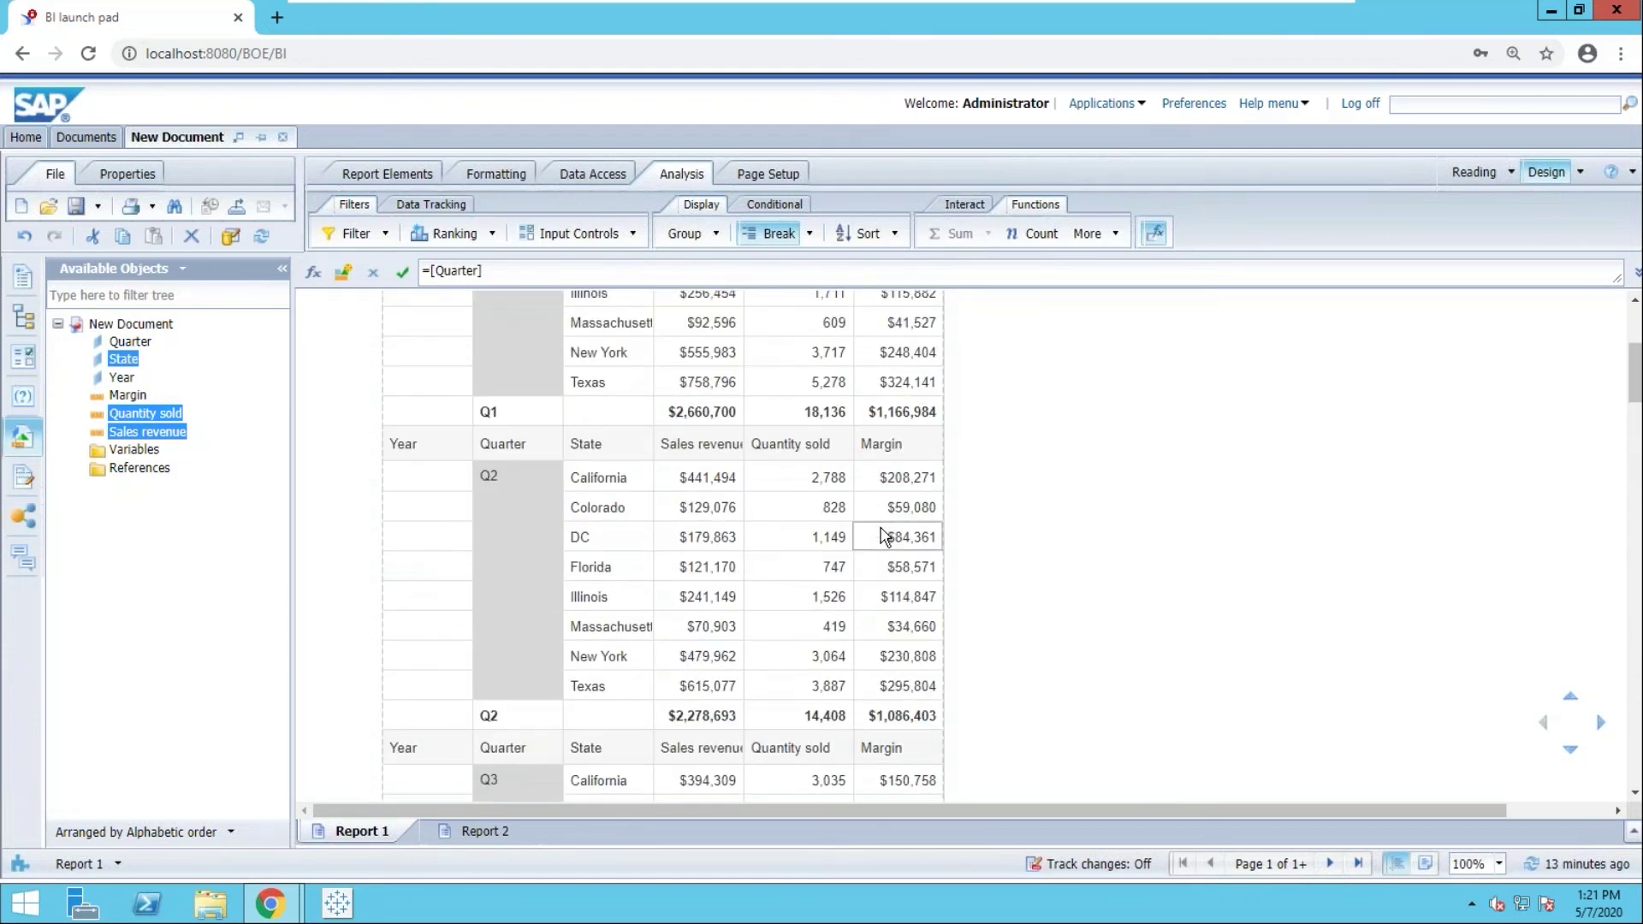
scroll(883, 535, up, 9)
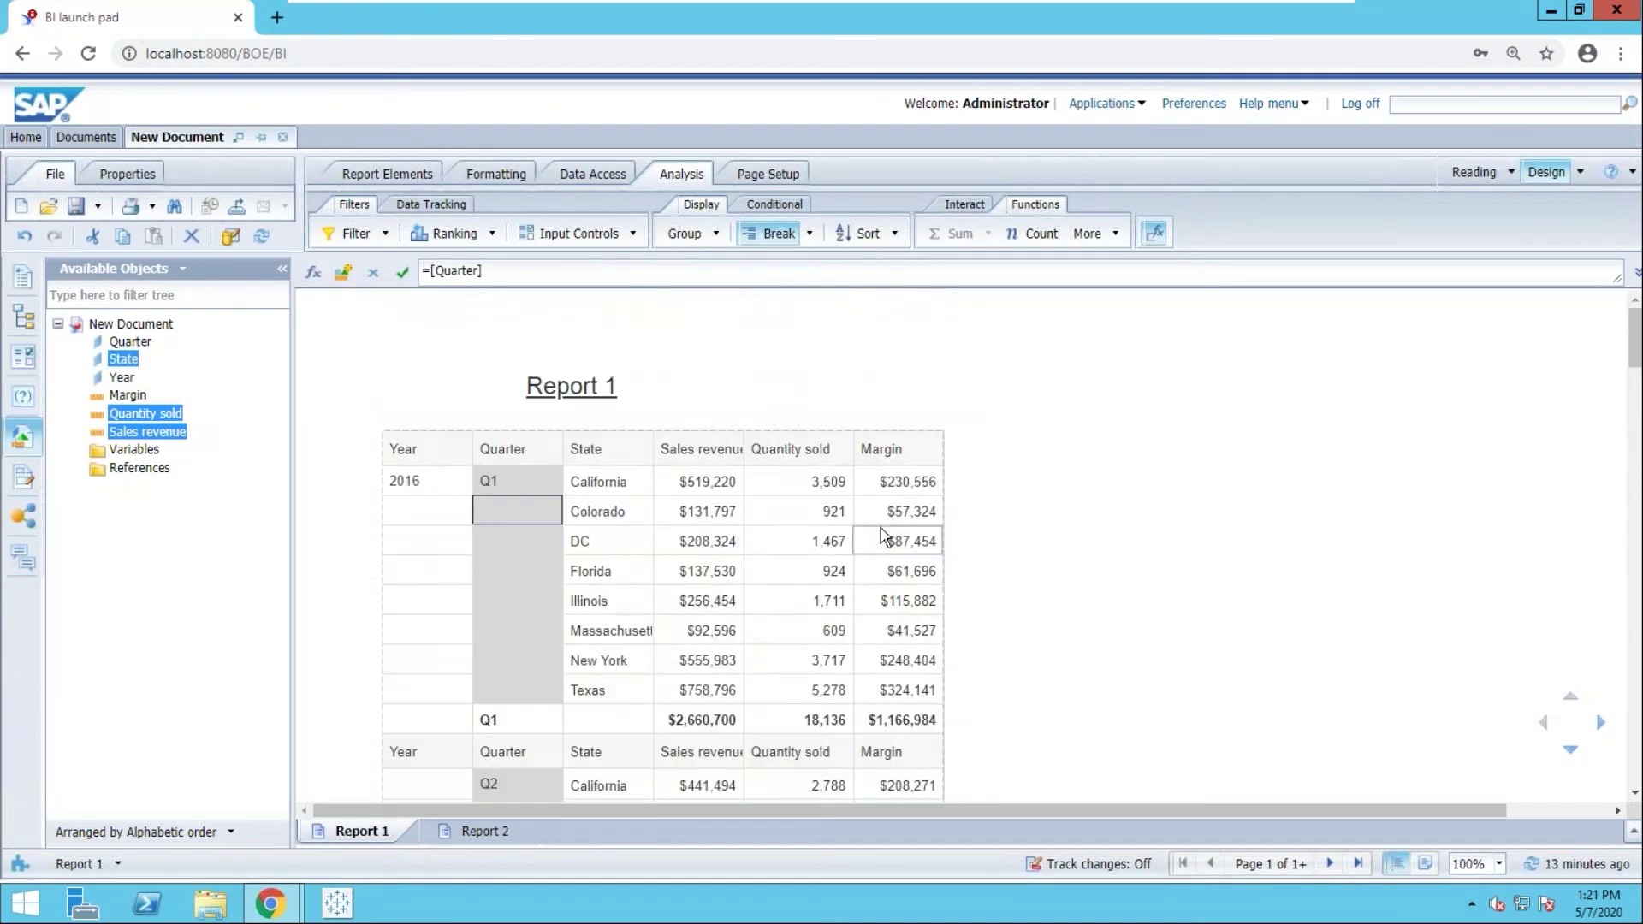
scroll(884, 534, down, 3)
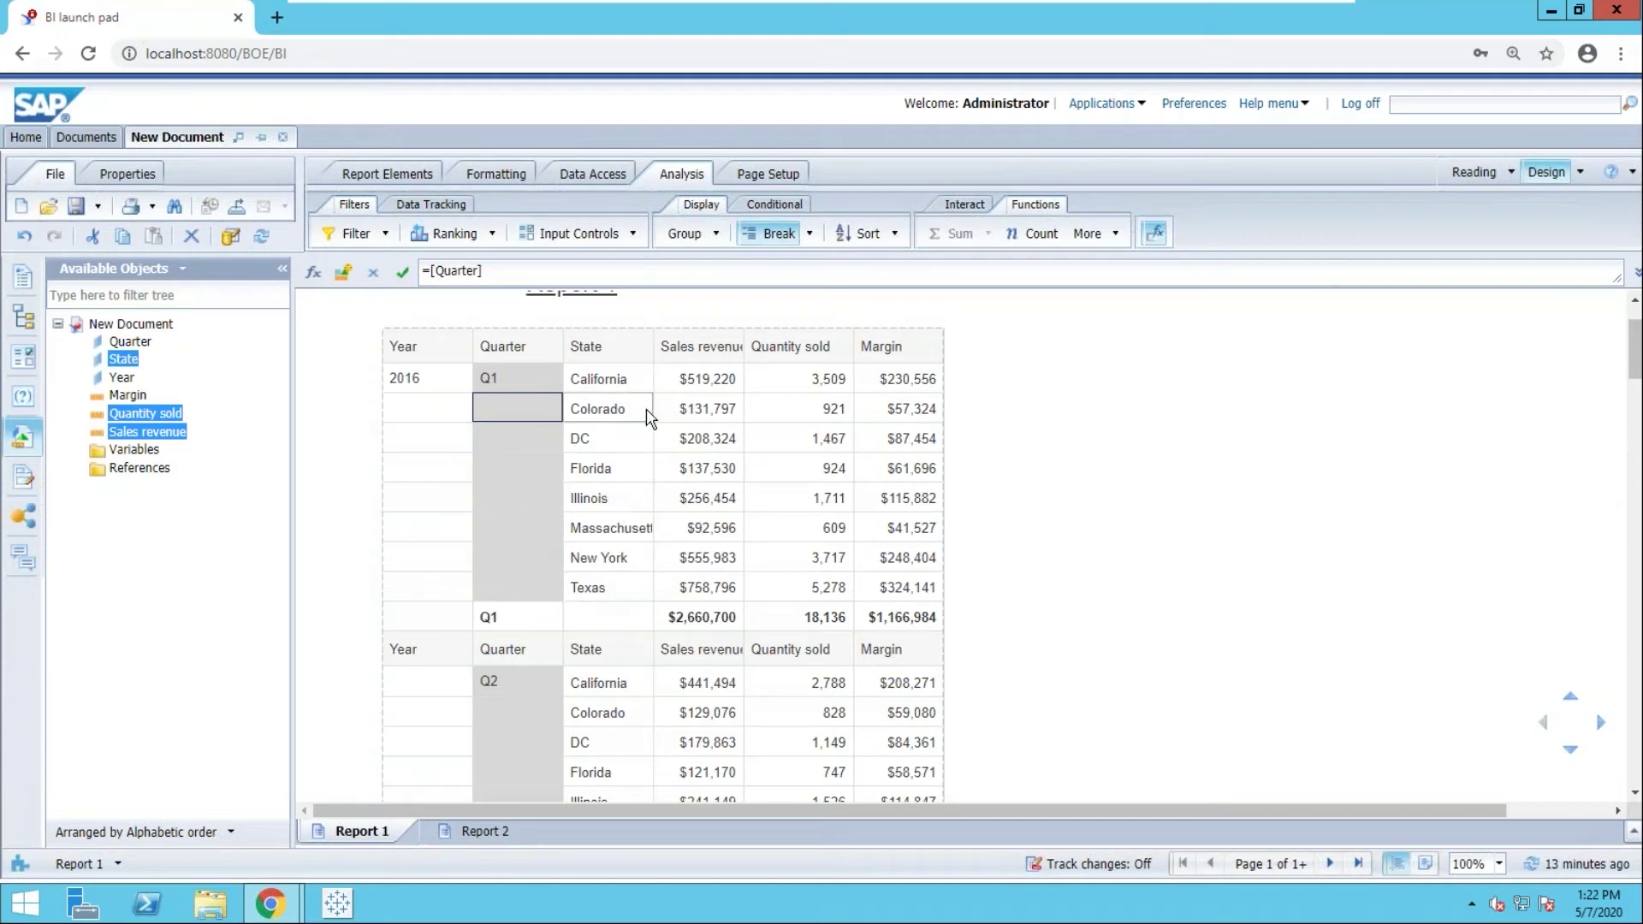
scroll(648, 417, up, 2)
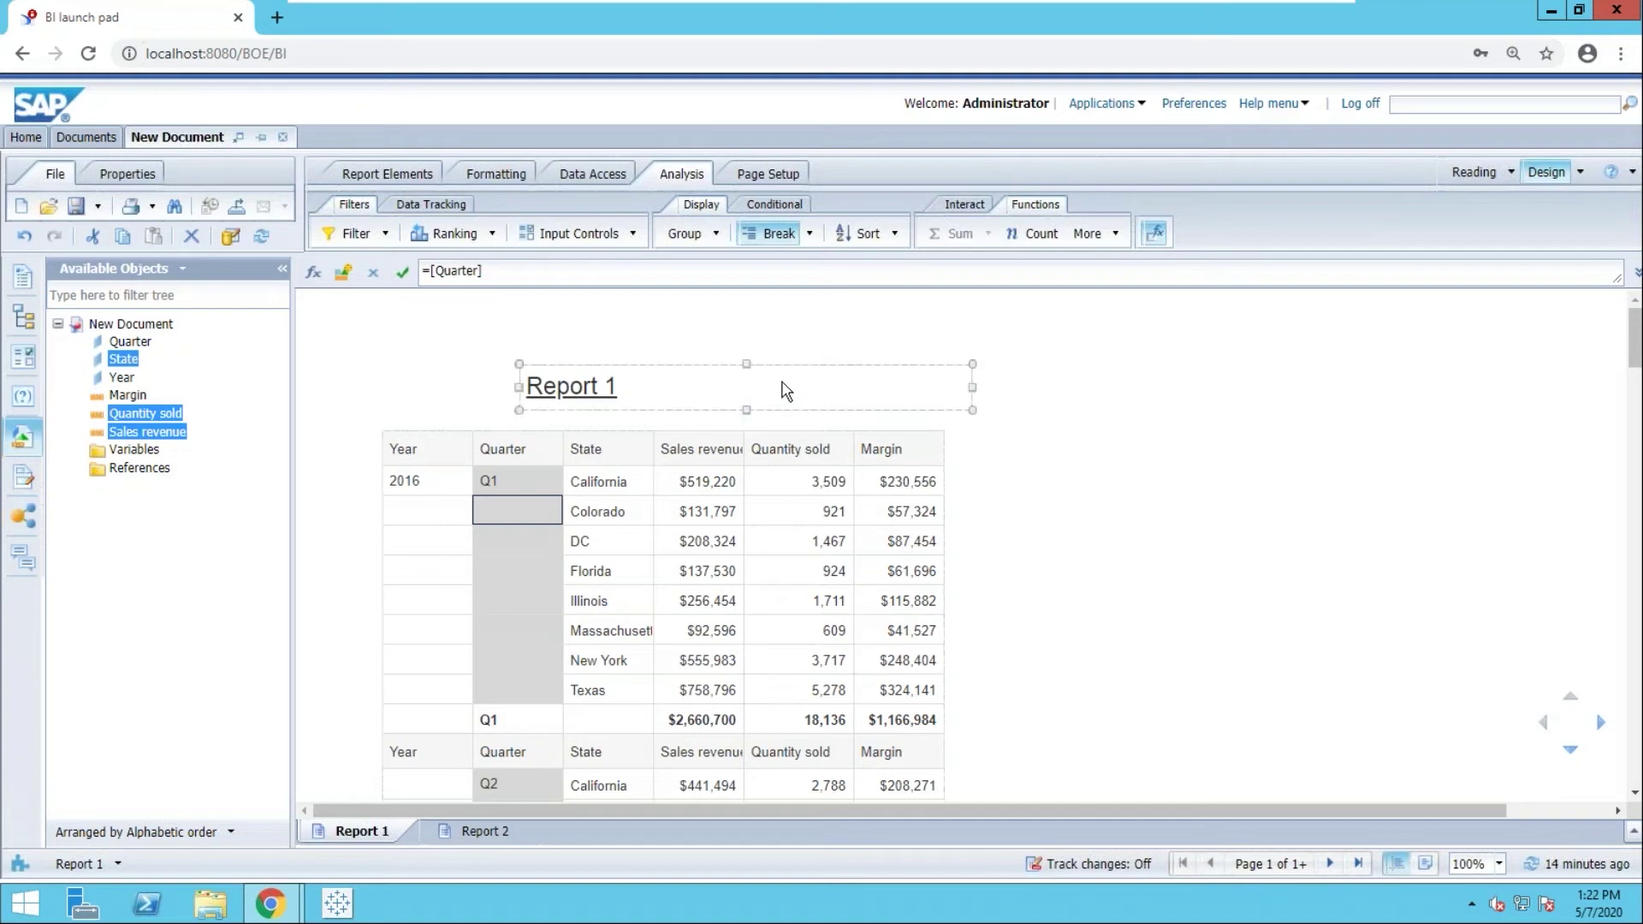
Try the Start on a new page option for the Year break and compare it with the Quarter break's settings.
click(810, 241)
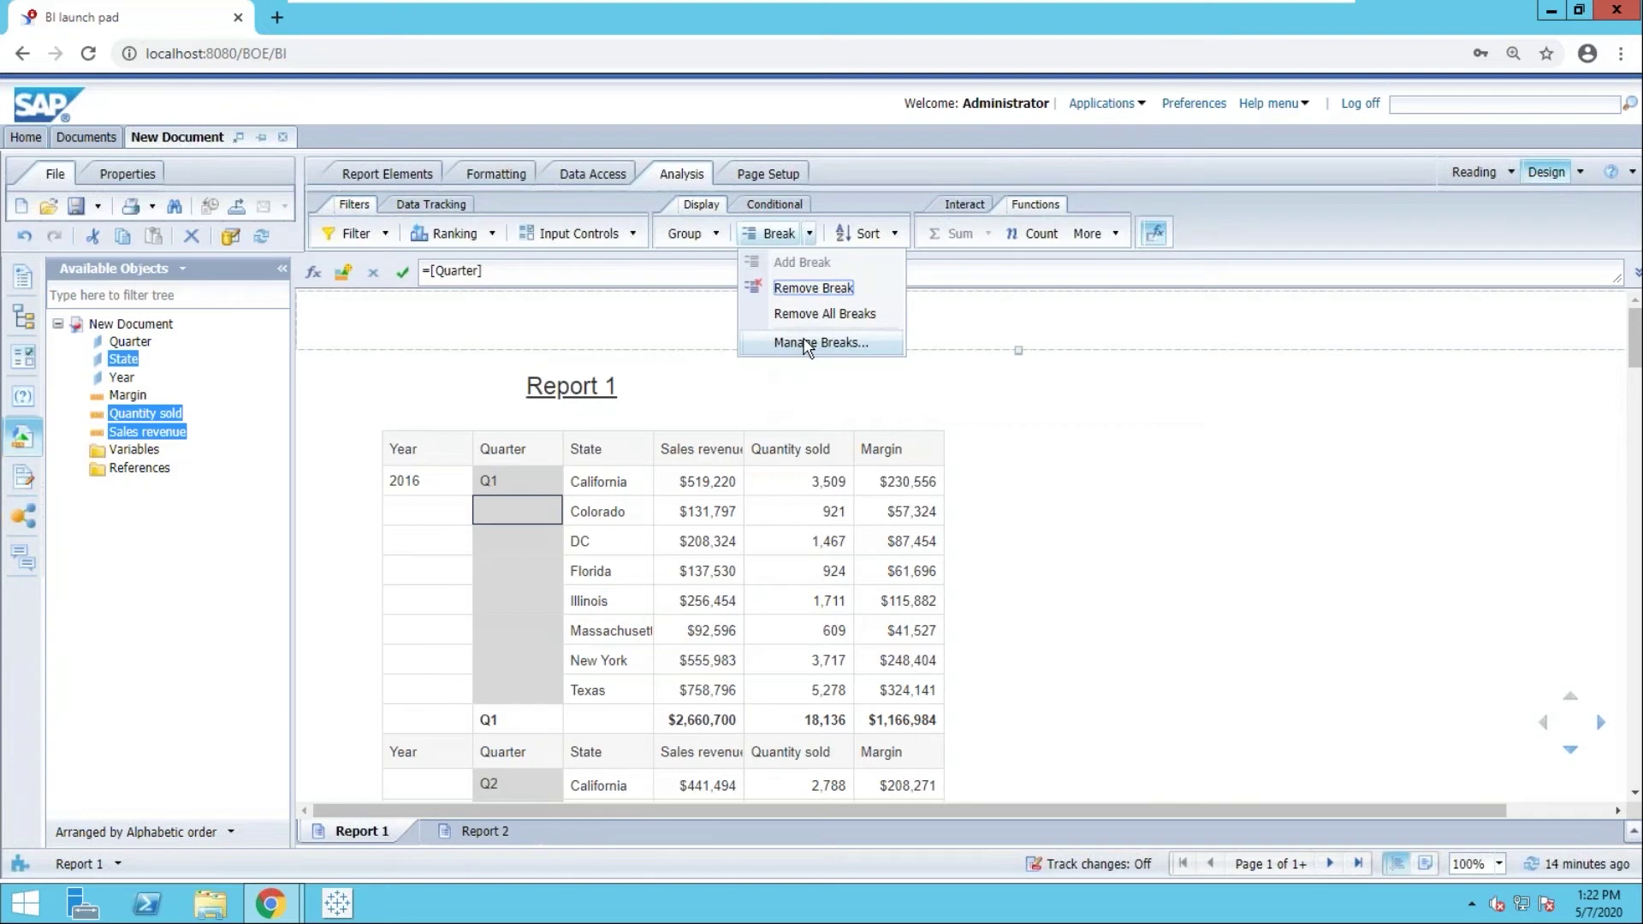
click(806, 343)
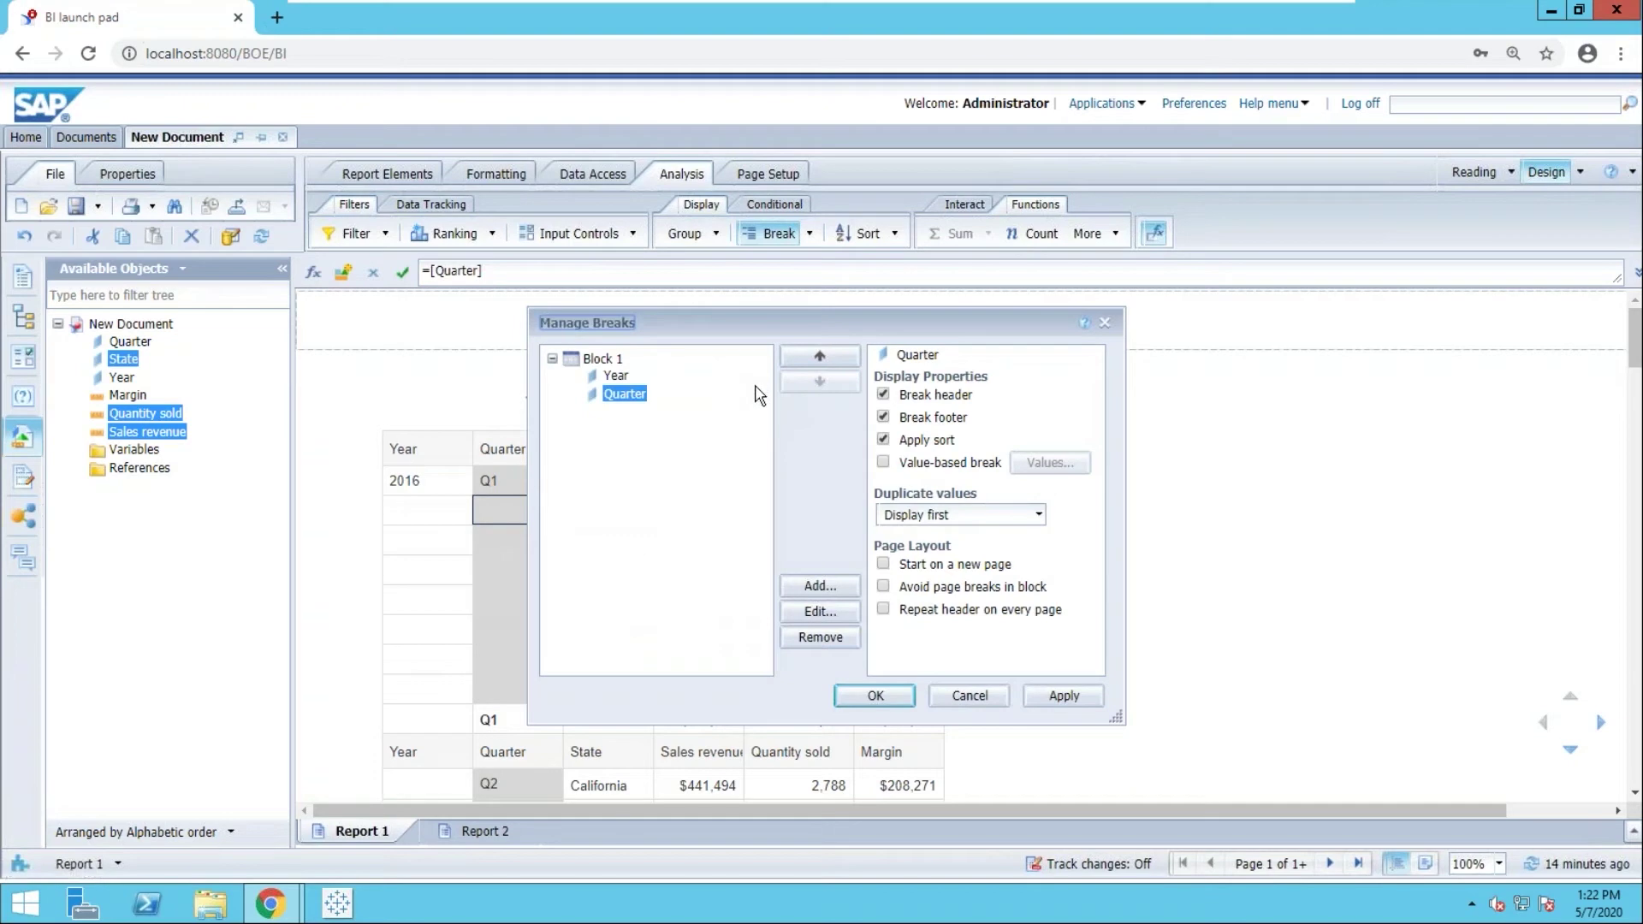
click(618, 377)
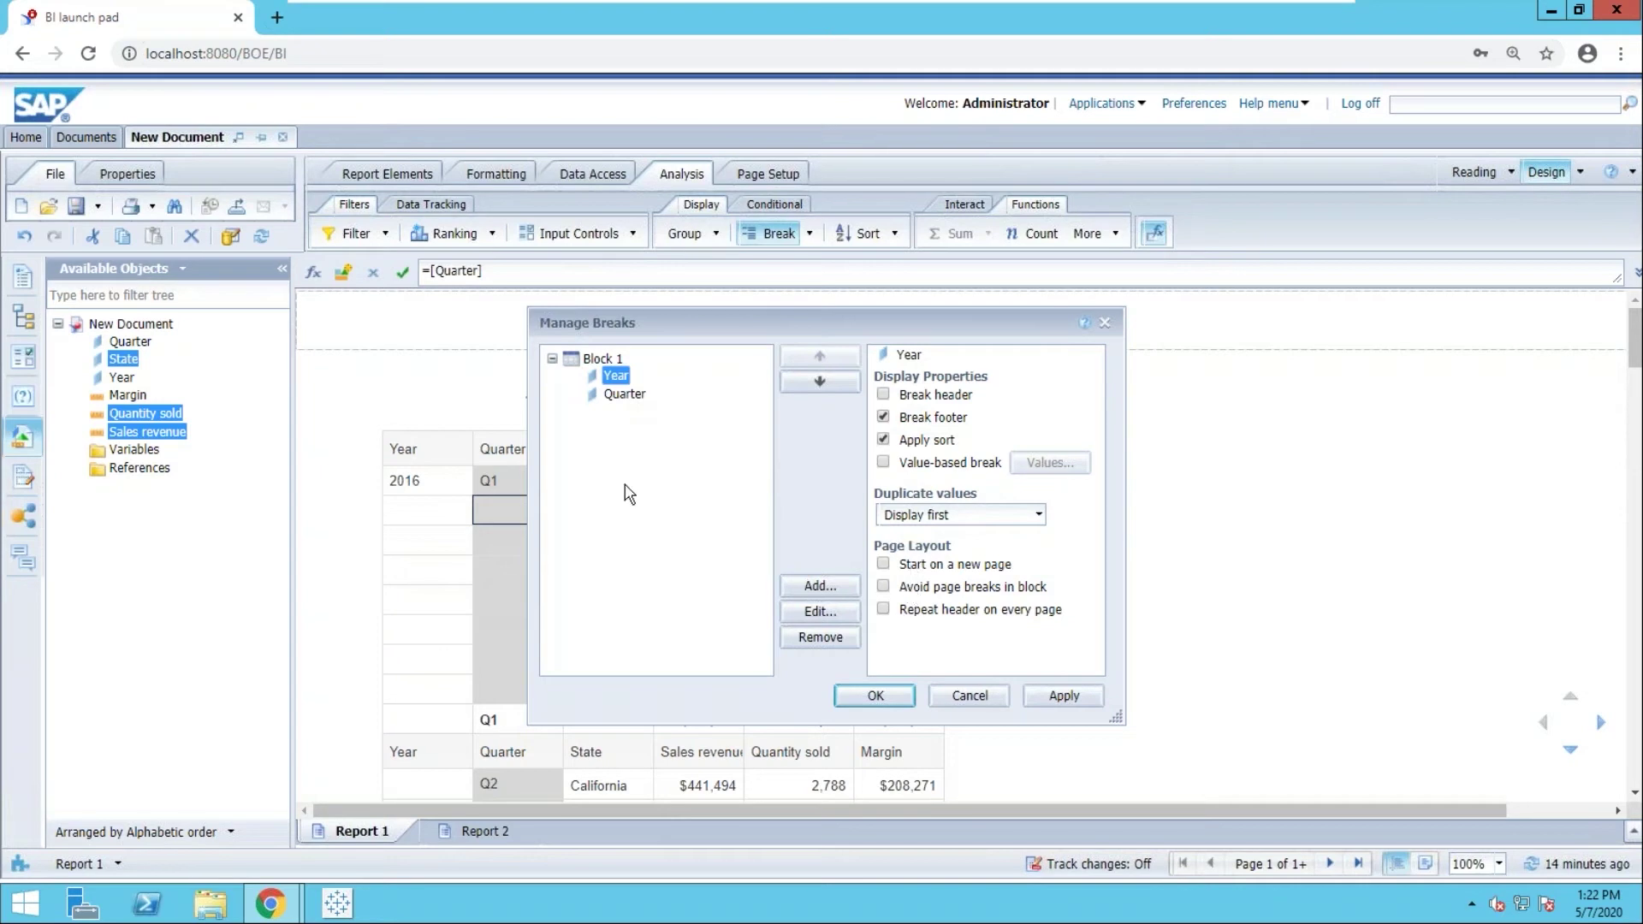
click(884, 566)
click(646, 401)
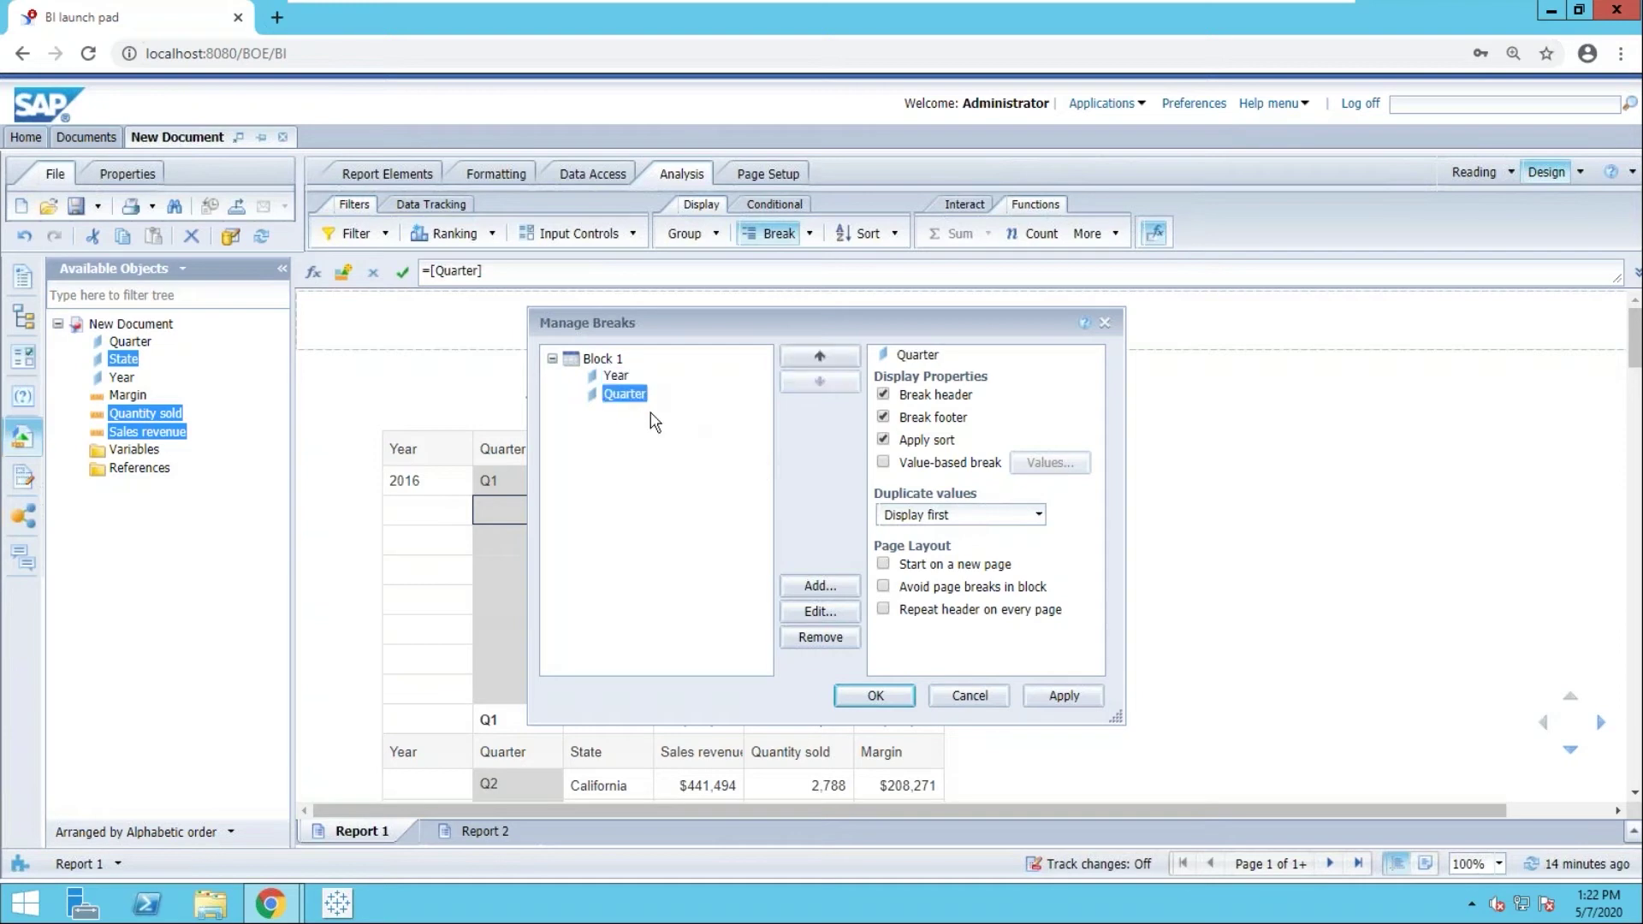
click(617, 379)
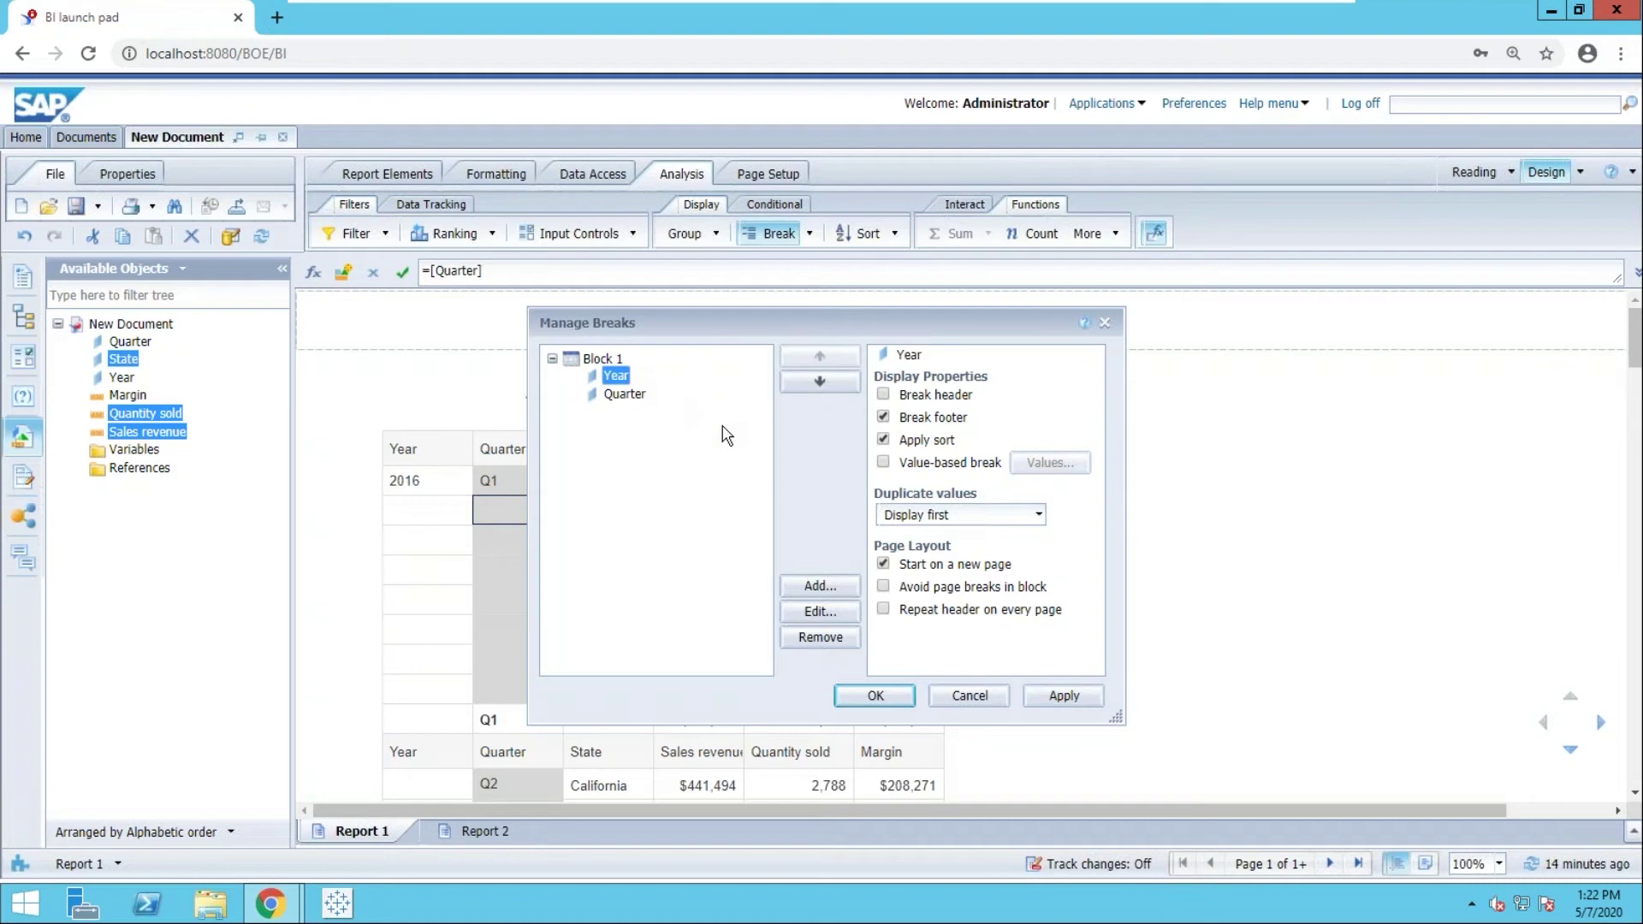
Try a value-based break on Year, view its selectable values, and discard all the break changes.
click(954, 468)
click(883, 467)
click(885, 467)
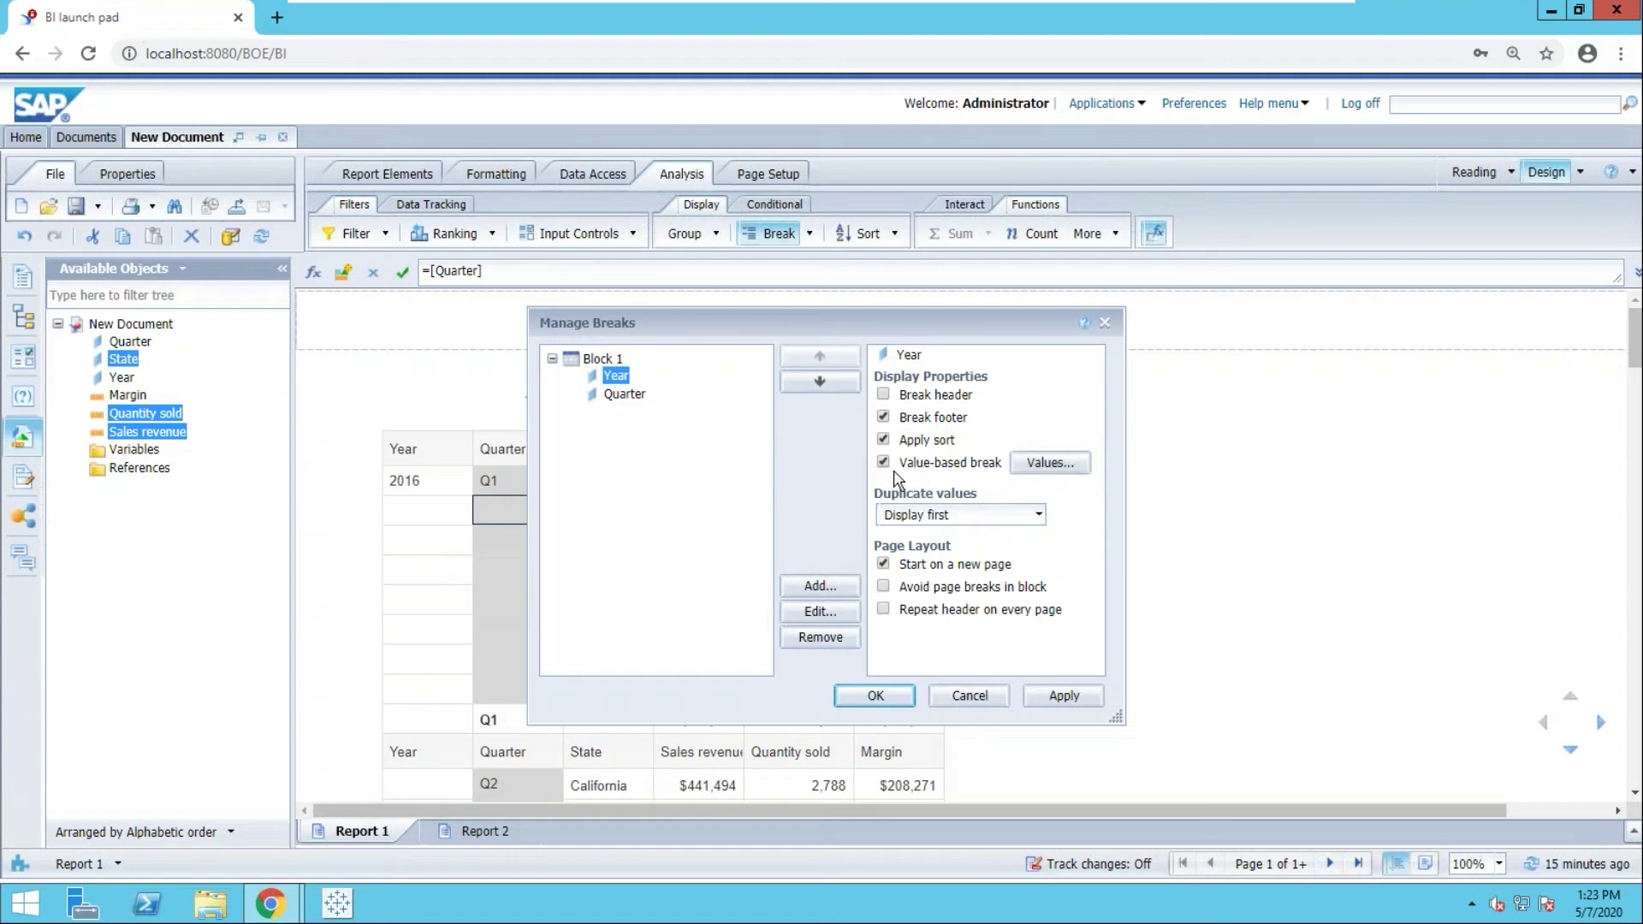
click(1040, 469)
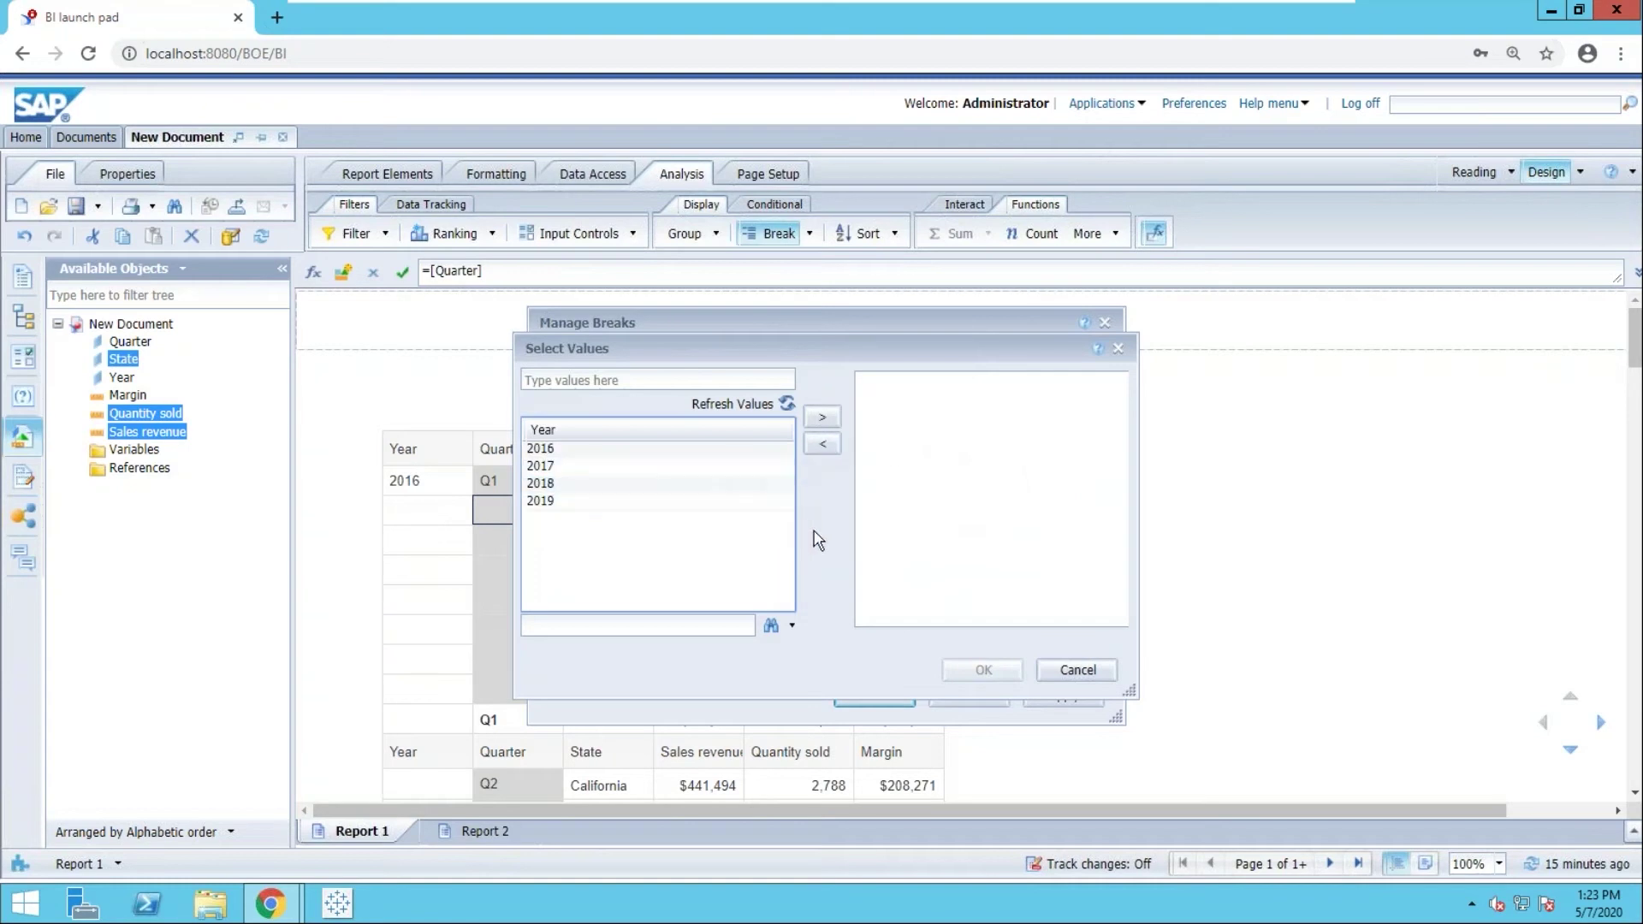
click(1068, 672)
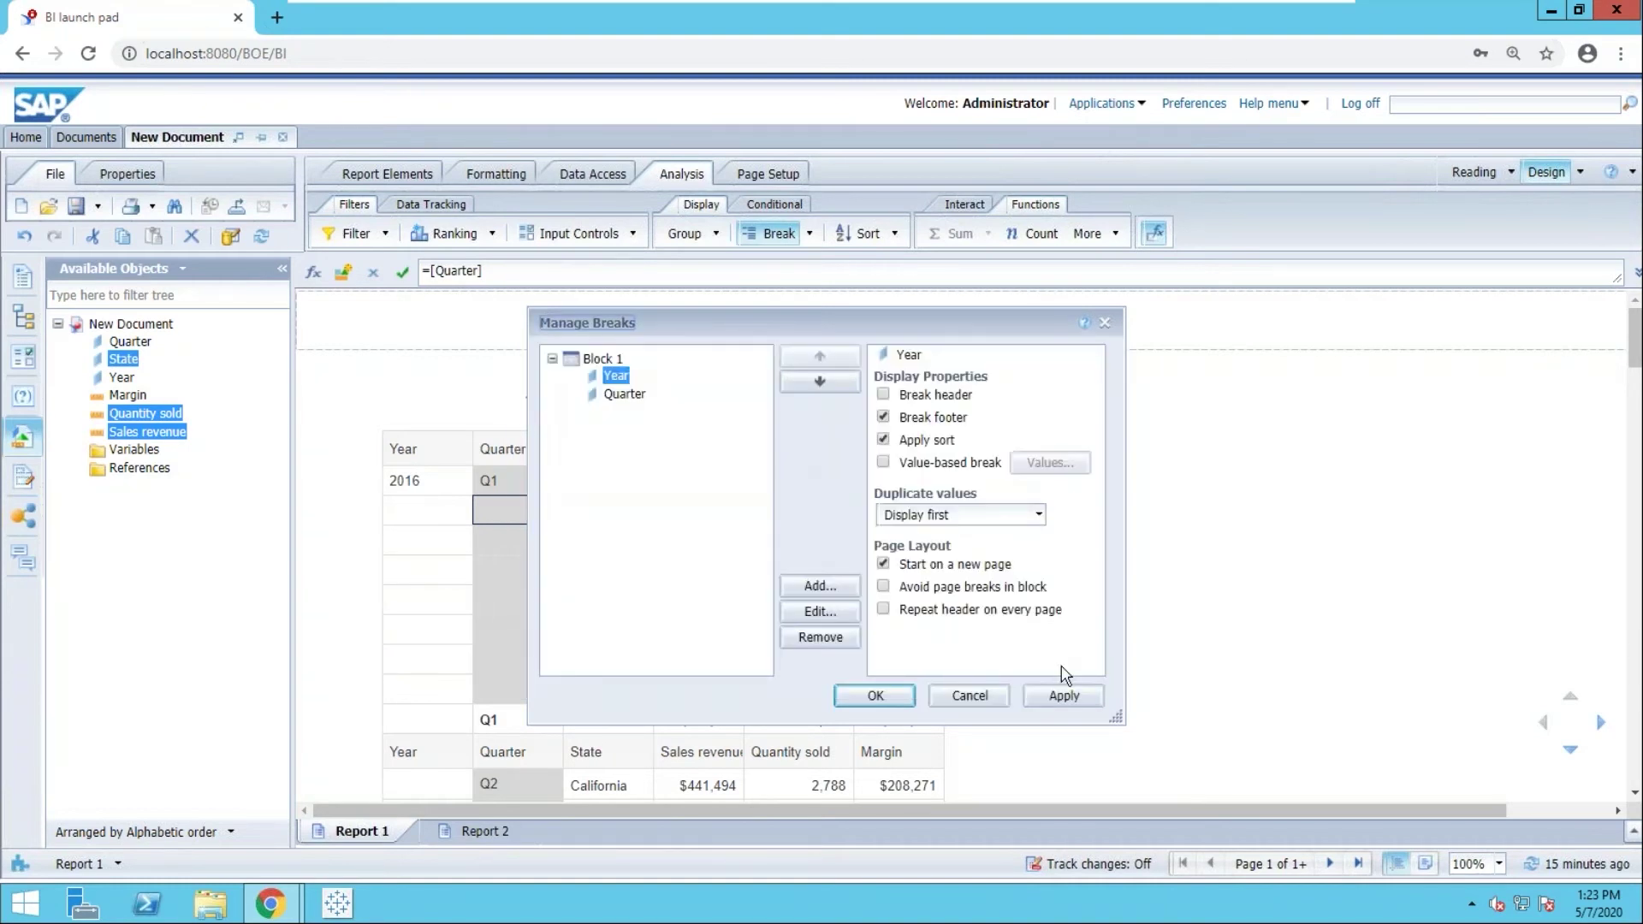
click(970, 695)
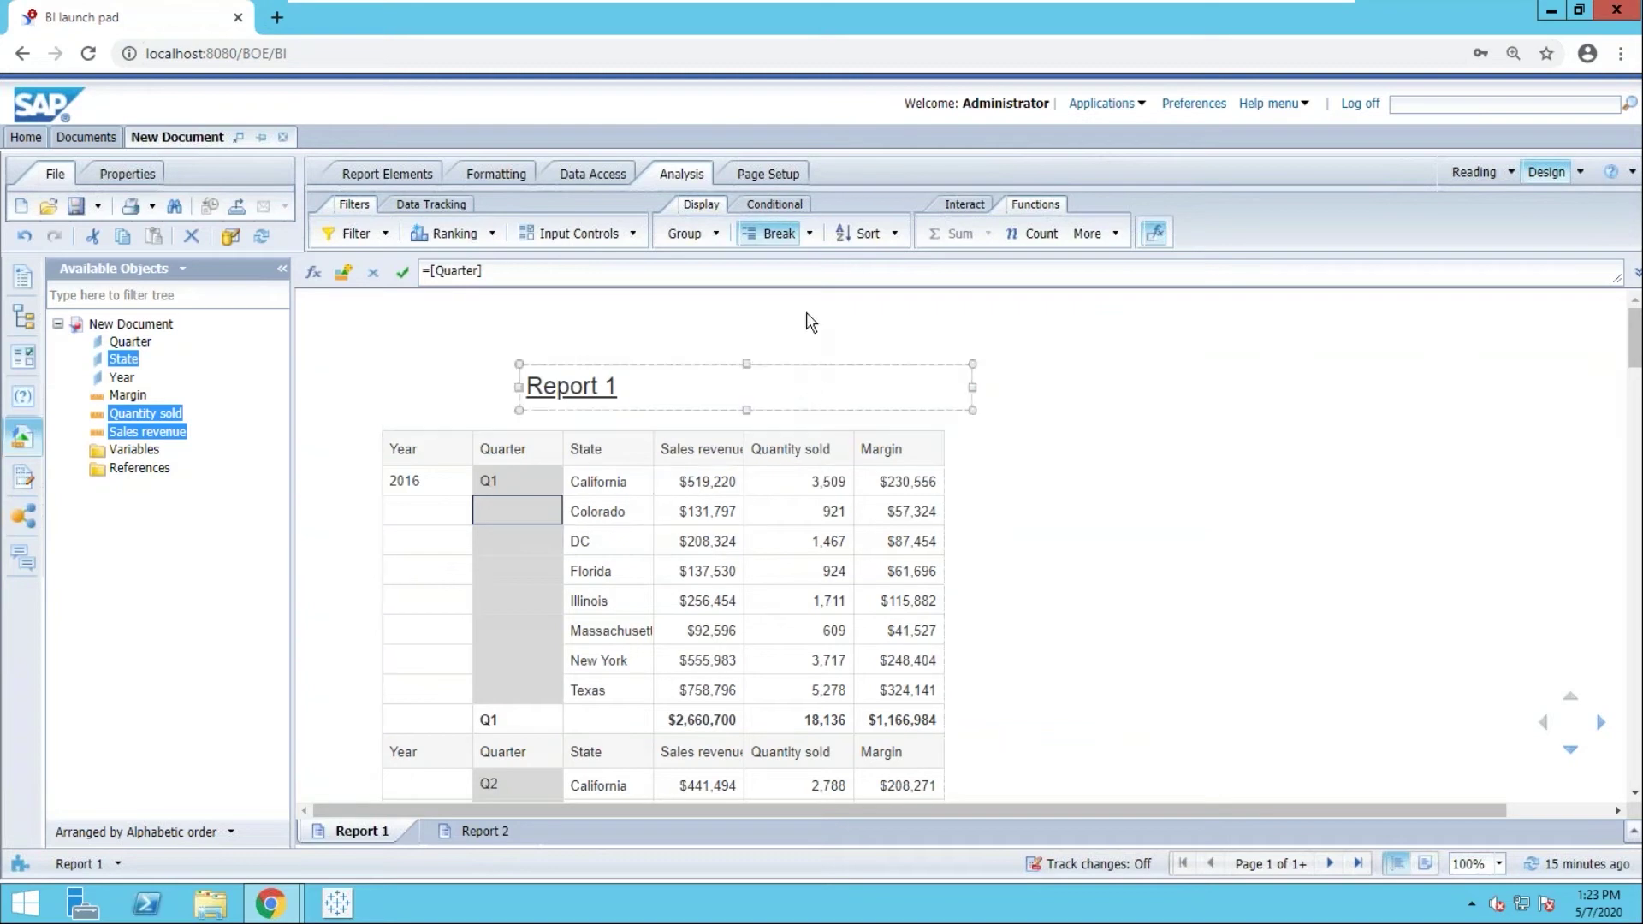
Turn on the break header for the Year break and turn it off for the Quarter break in Manage Breaks.
click(808, 235)
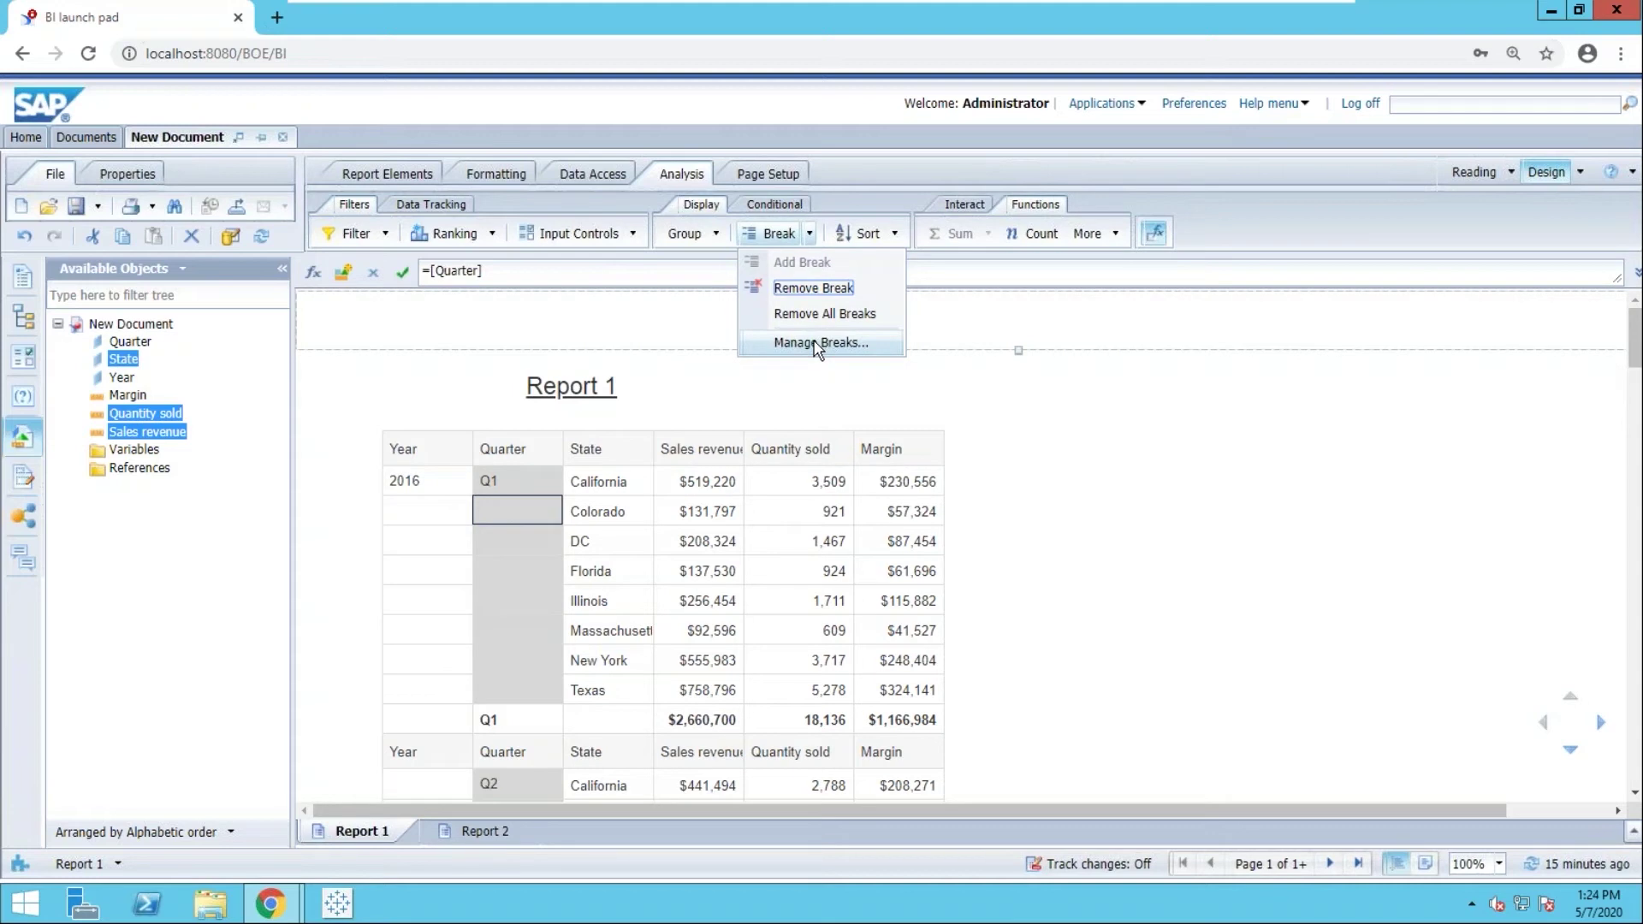
click(816, 343)
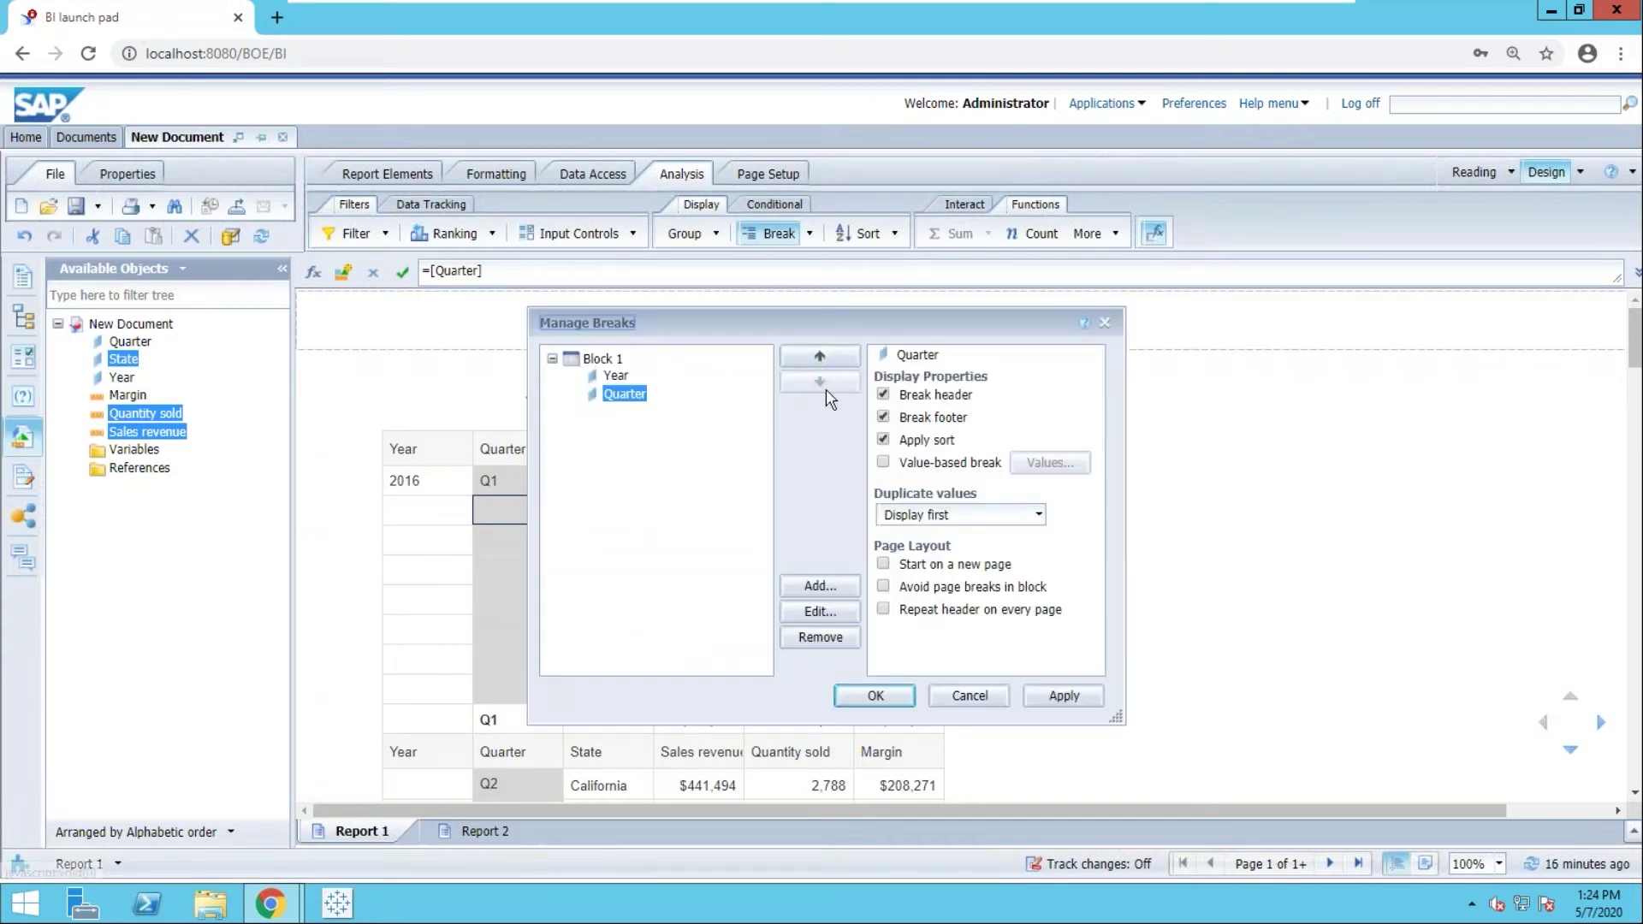
click(616, 376)
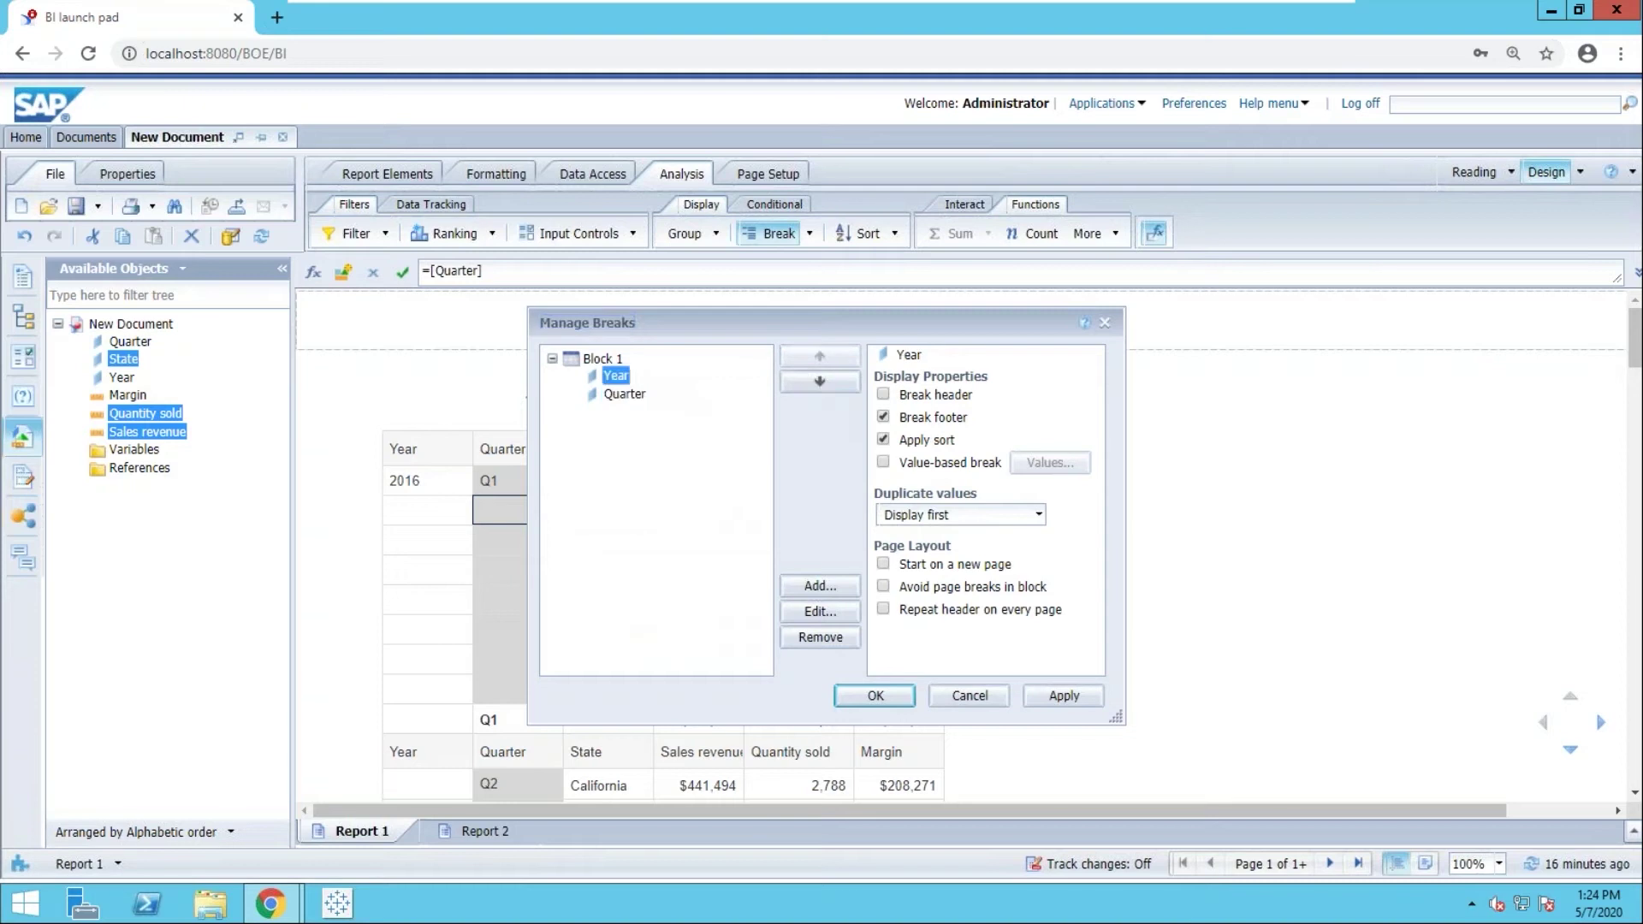
click(883, 396)
click(625, 394)
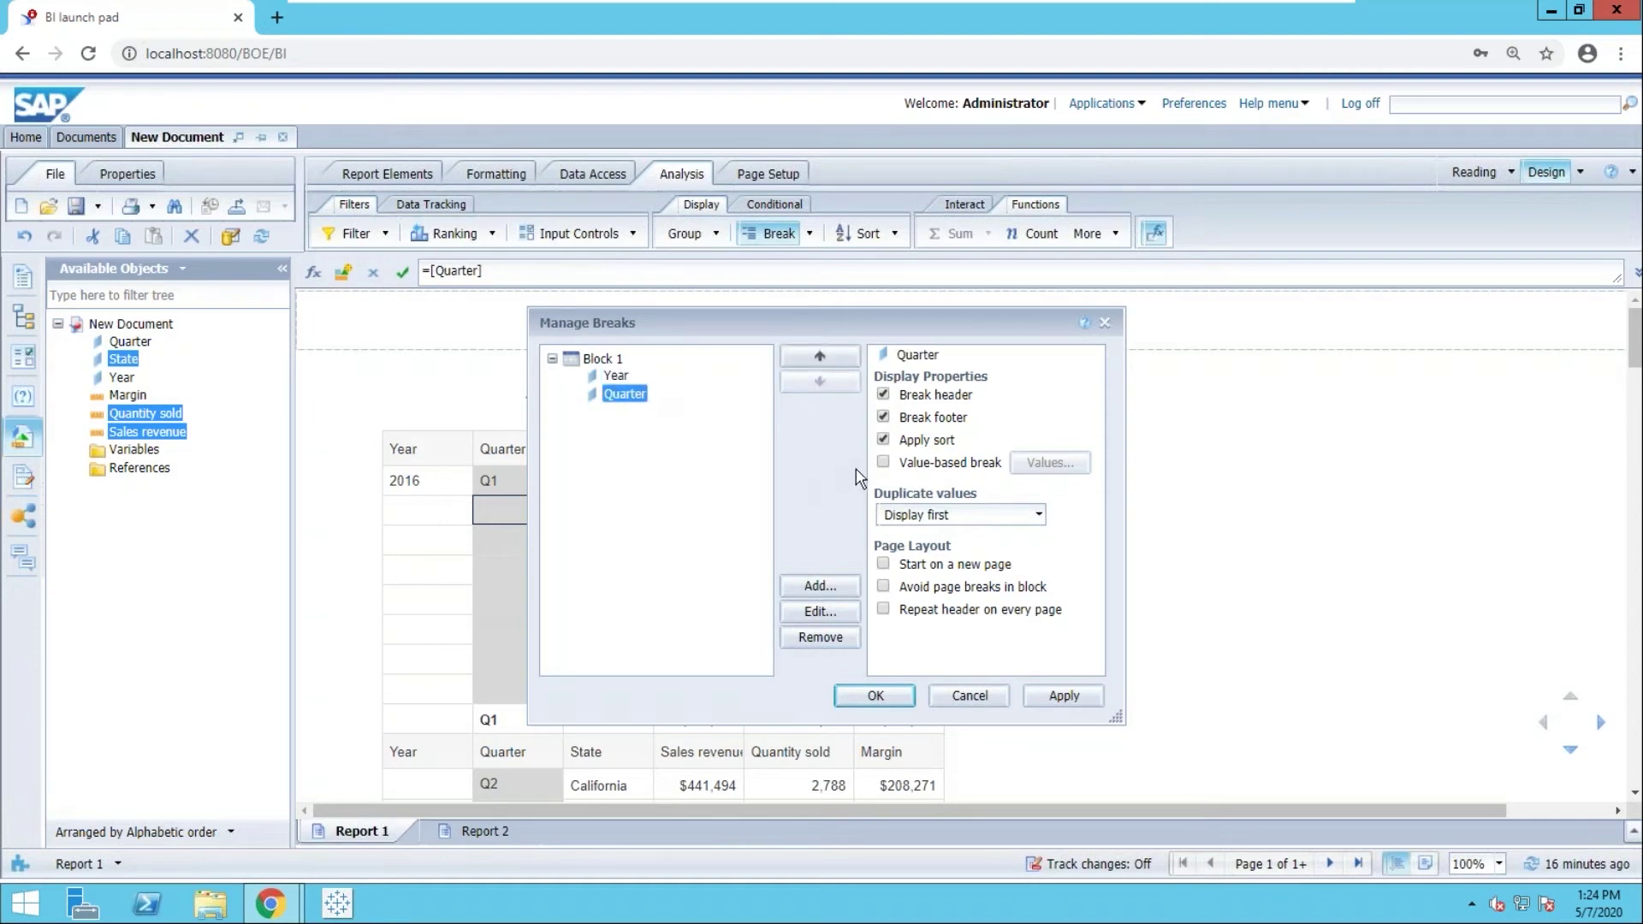
click(883, 394)
click(877, 697)
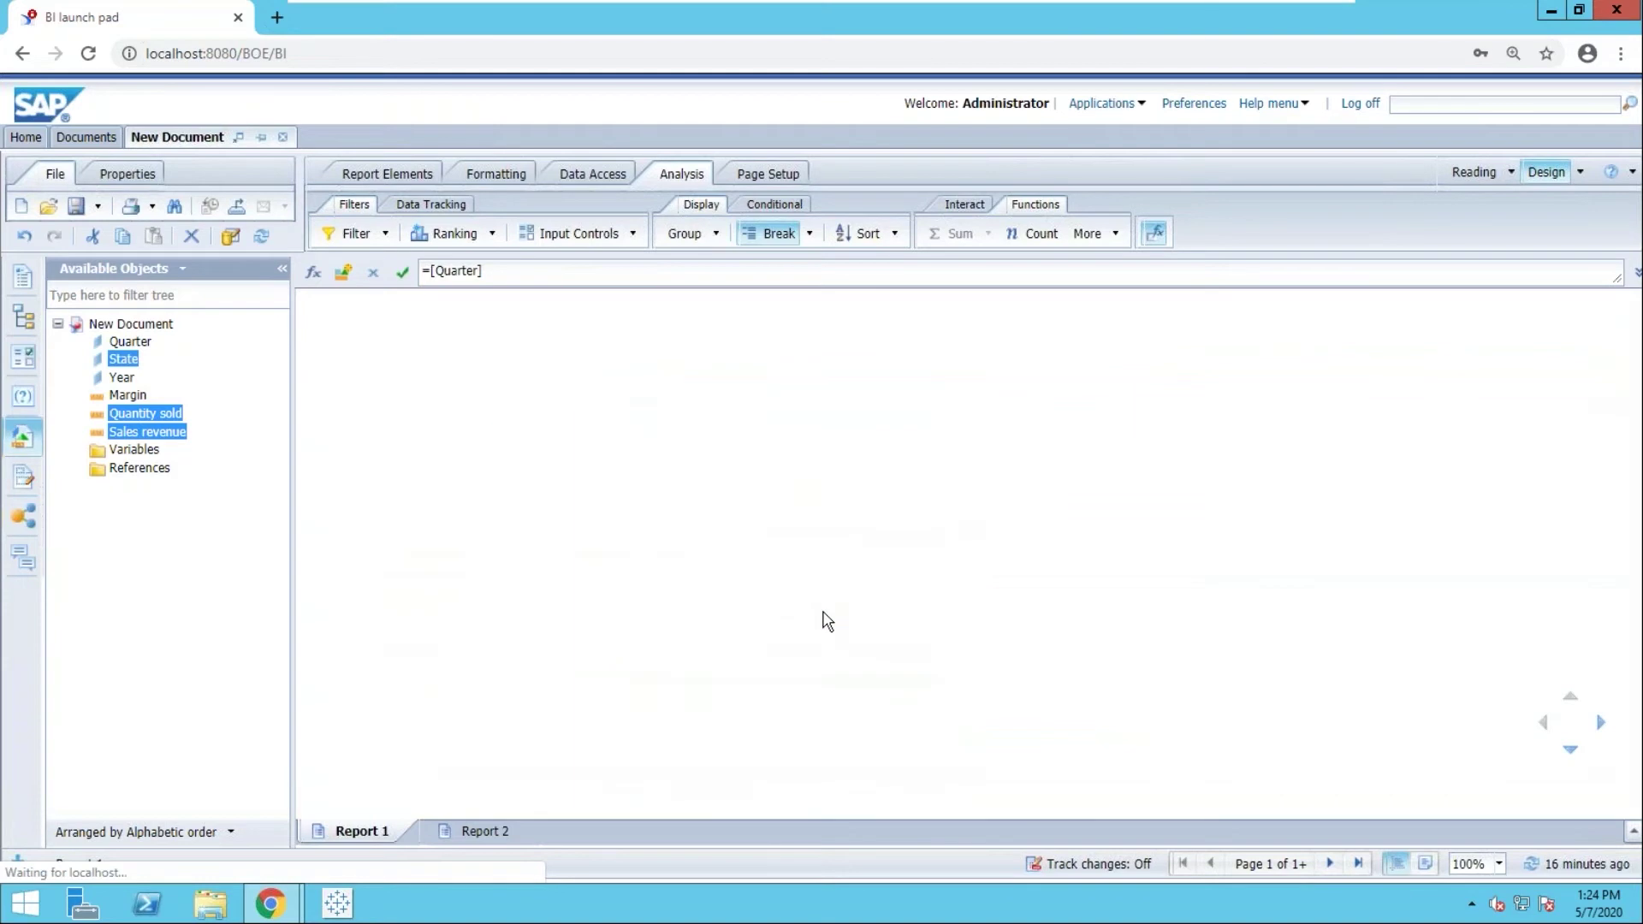
Examine where the column headers appear in the Report 1 table across the 2016 quarters and the start of 2017.
scroll(804, 595, down, 5)
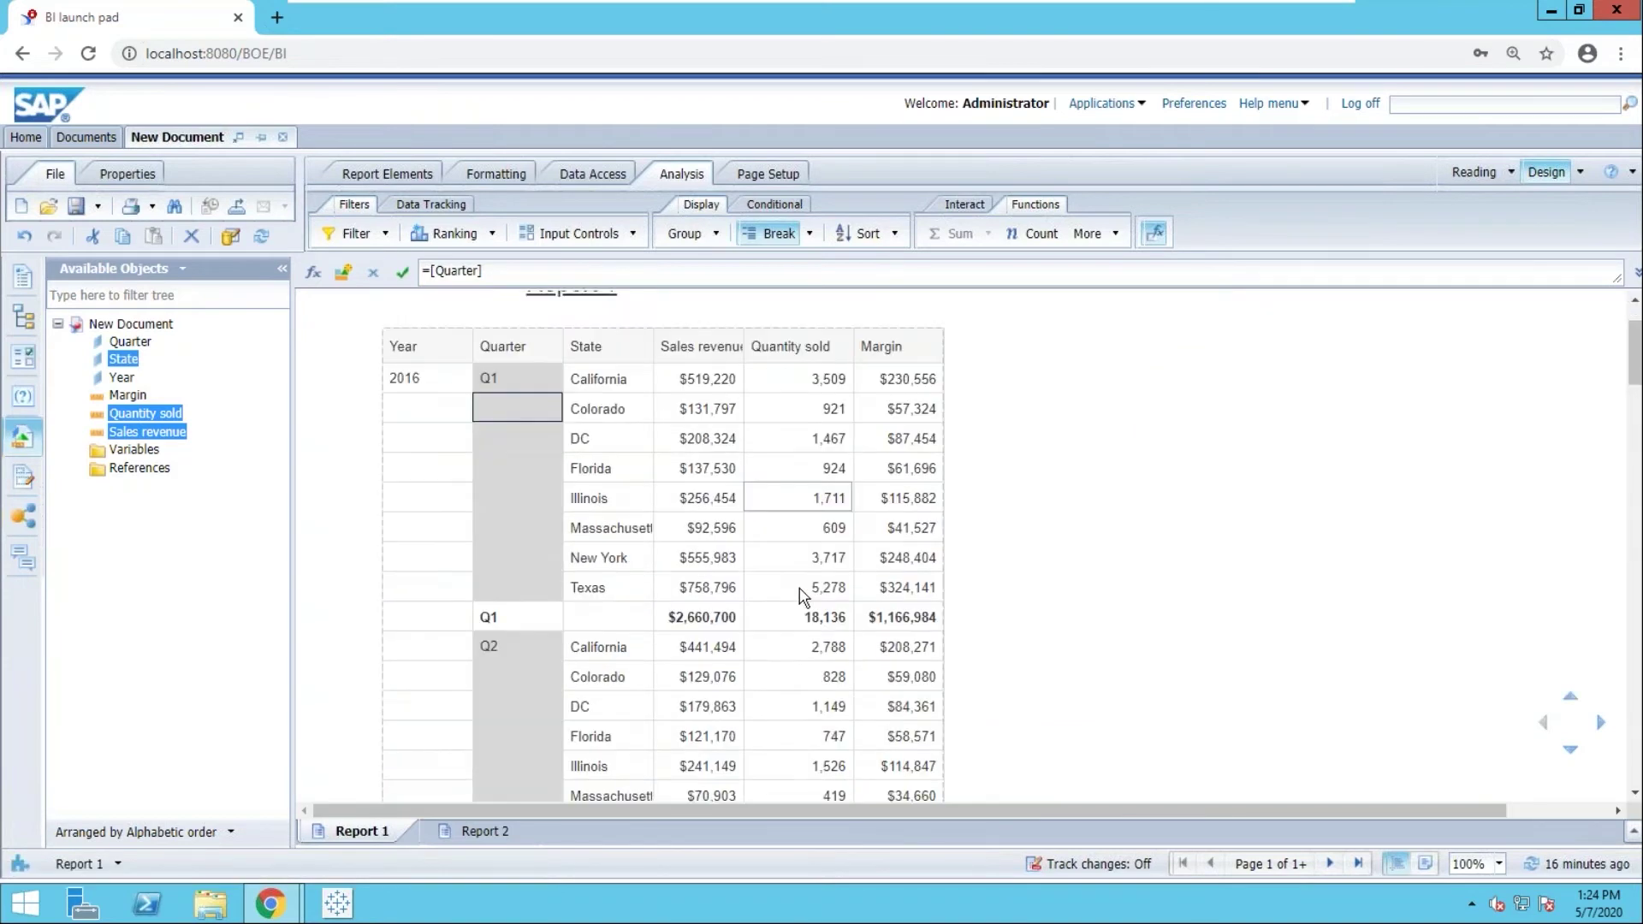
scroll(796, 575, up, 5)
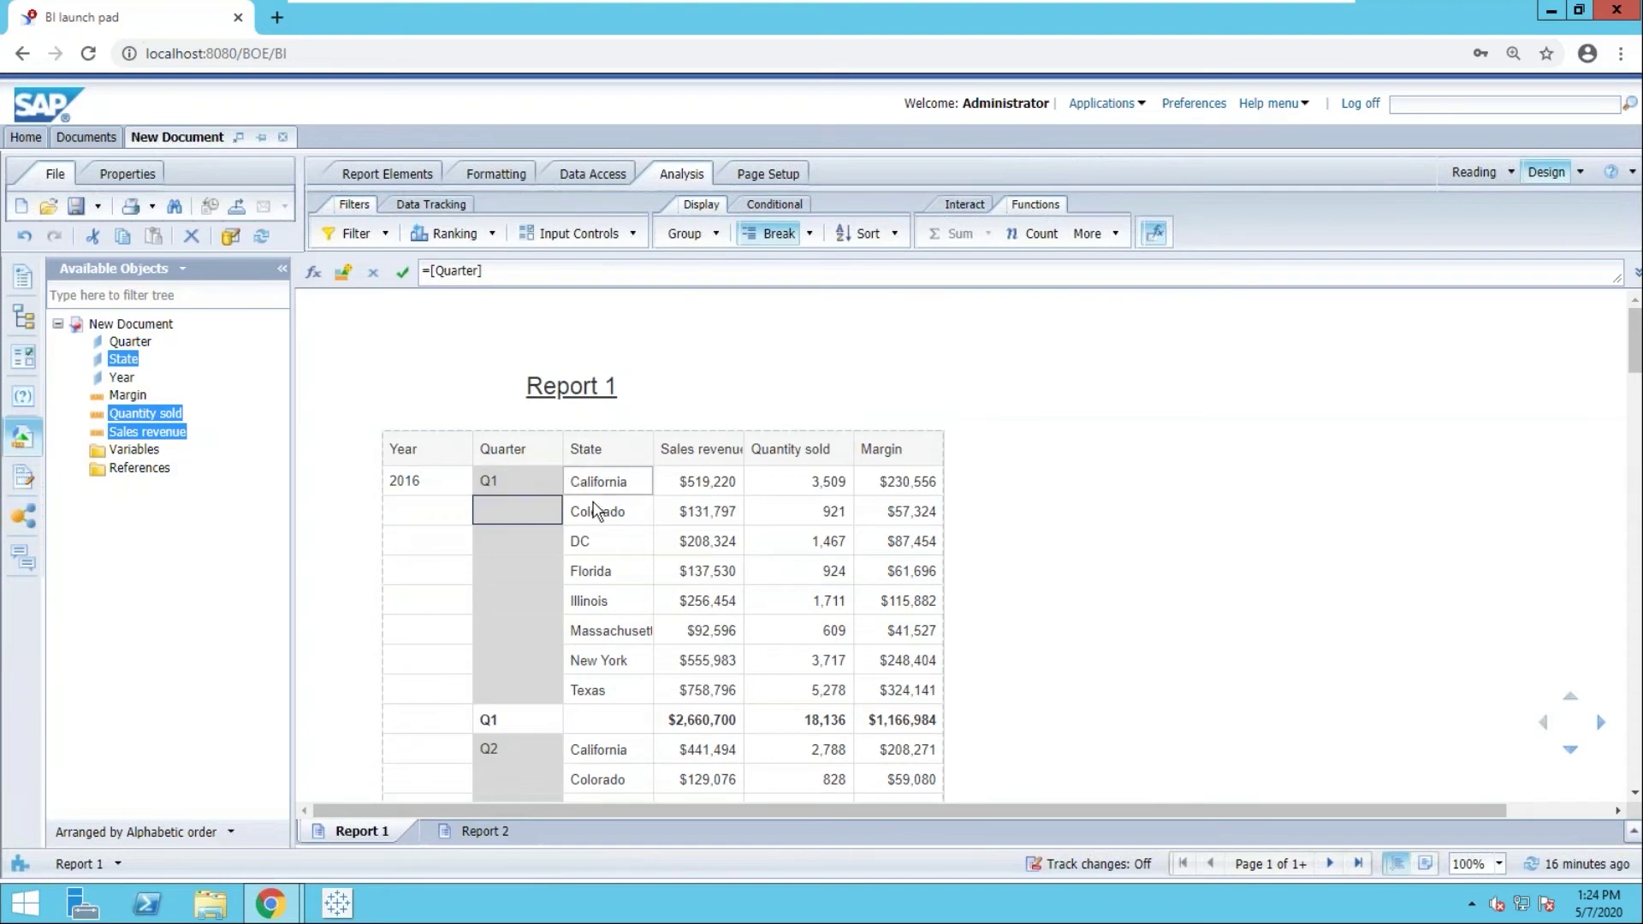
scroll(596, 651, down, 3)
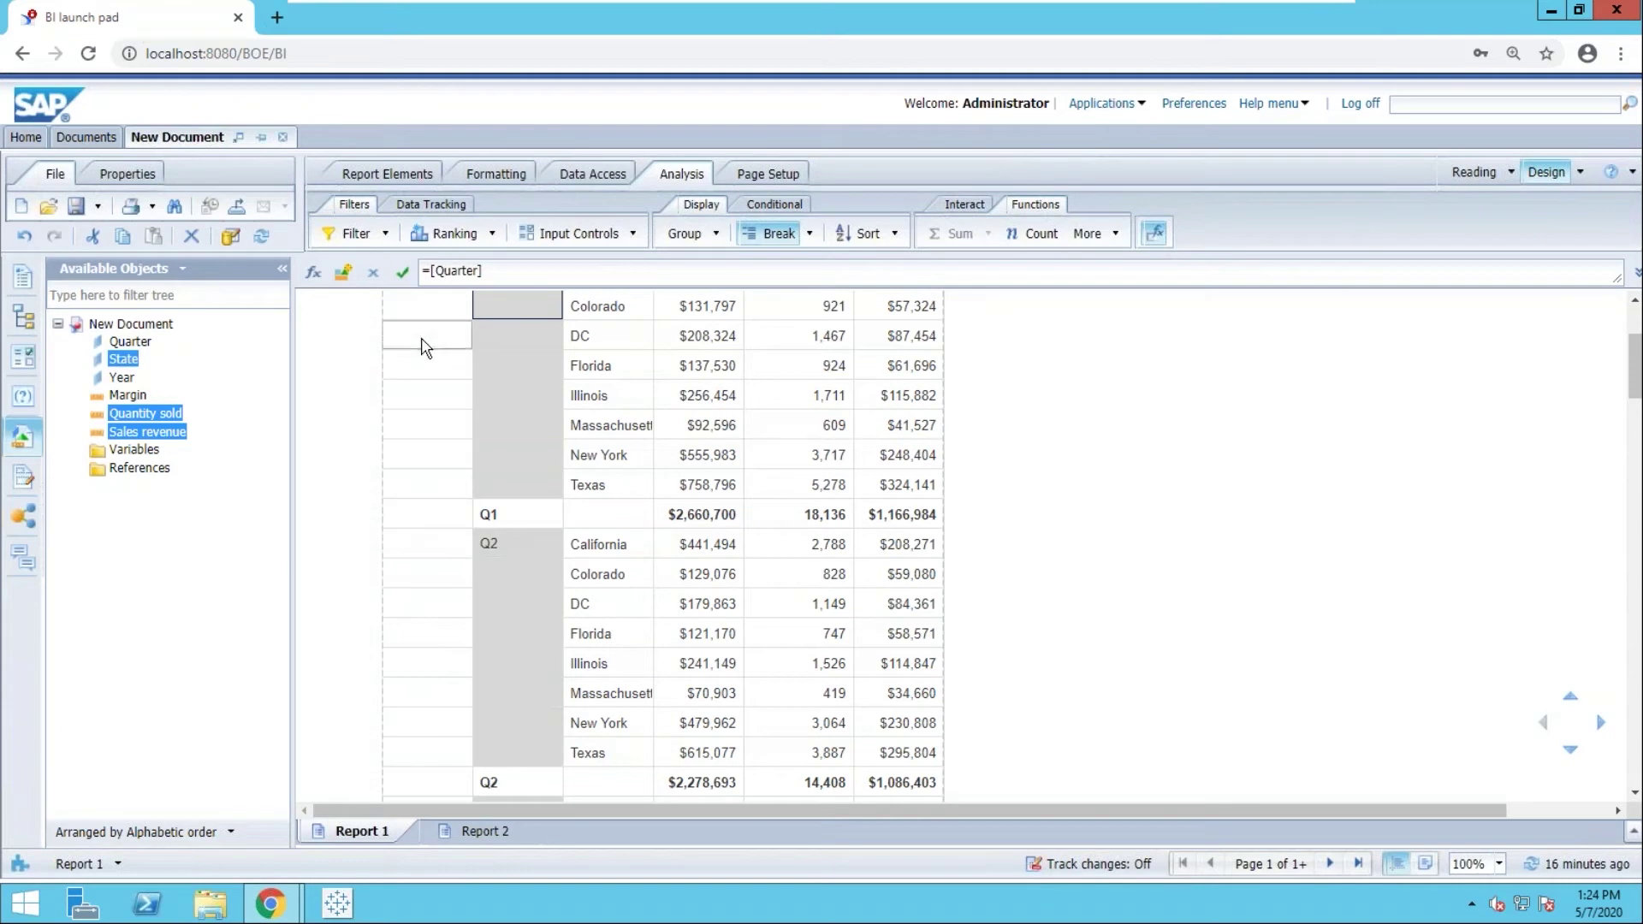
scroll(504, 455, down, 3)
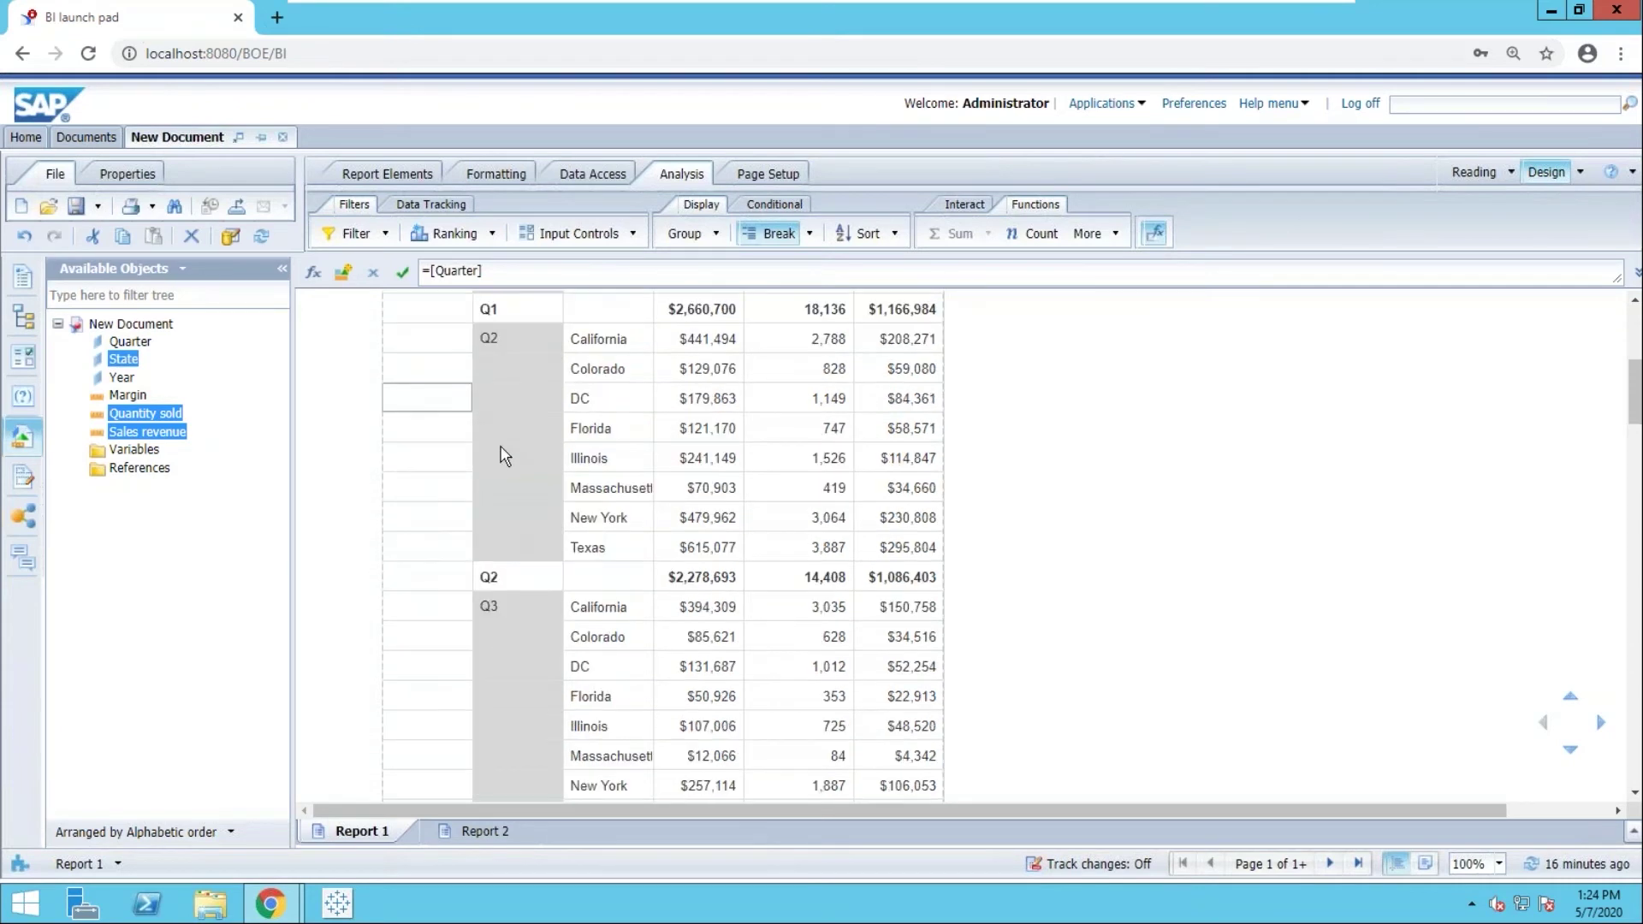
scroll(505, 455, down, 7)
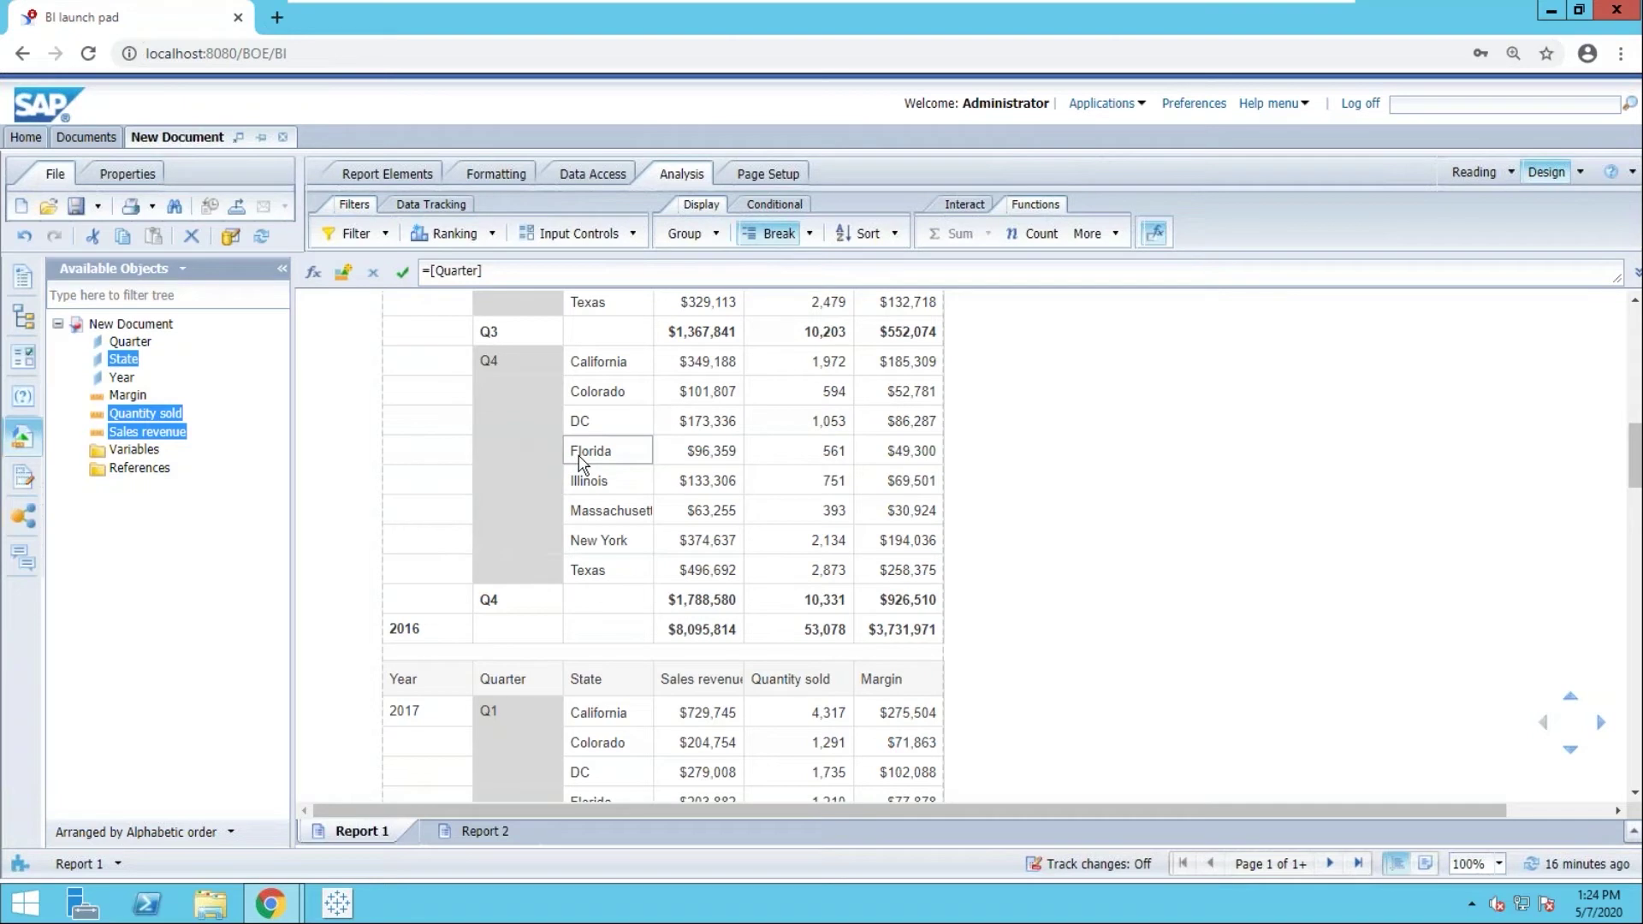
scroll(599, 471, up, 3)
click(995, 528)
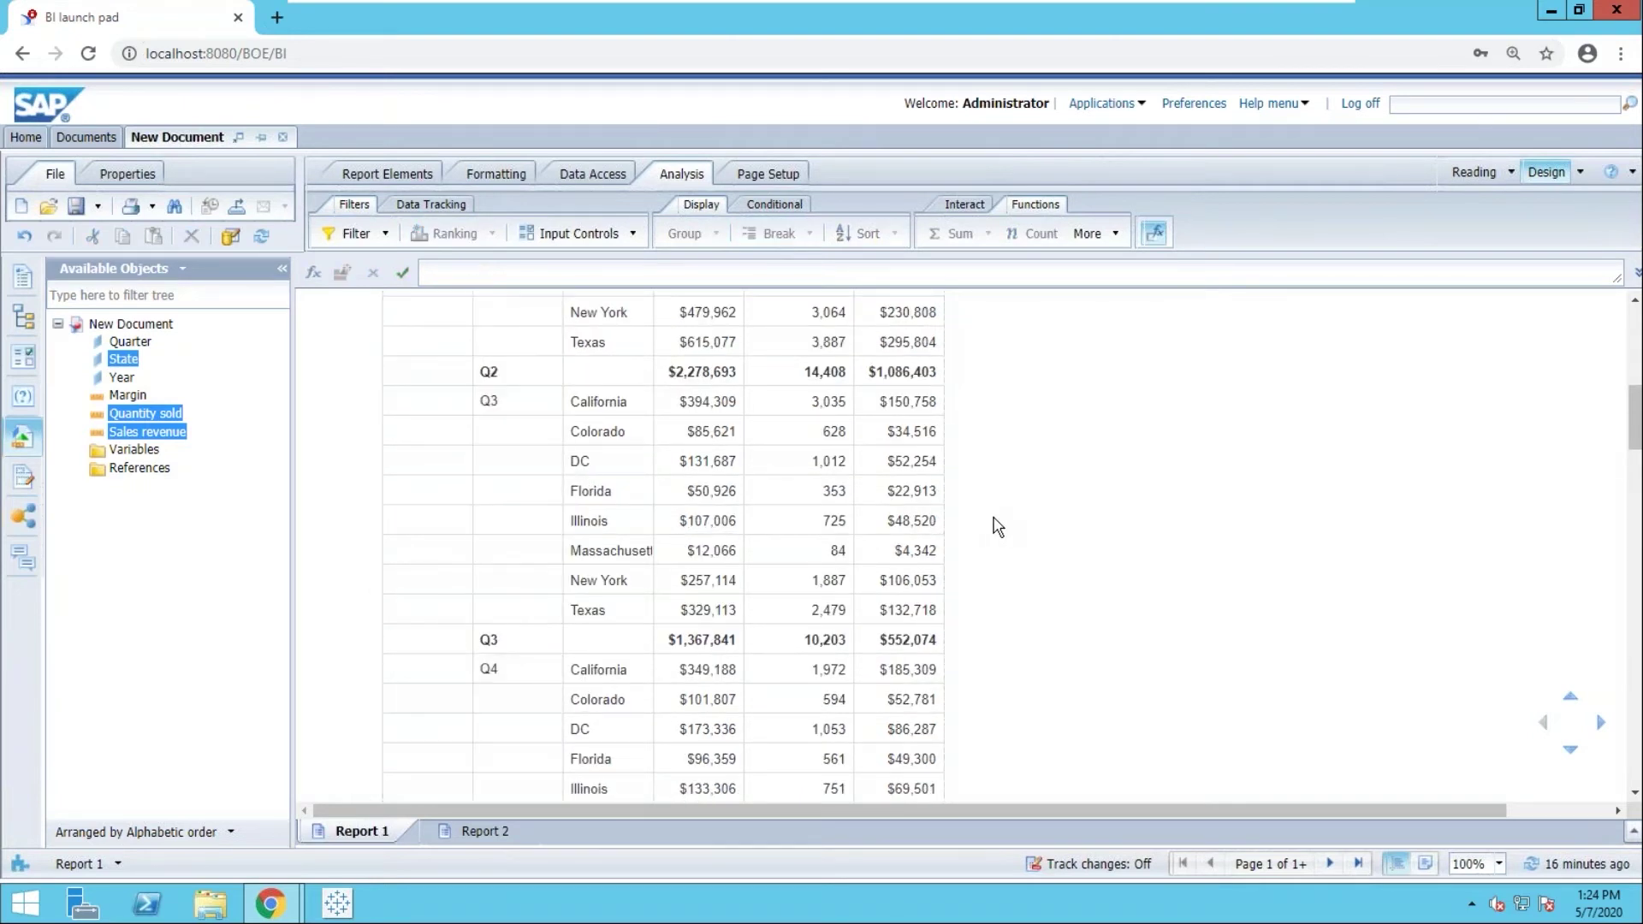
scroll(994, 517, up, 8)
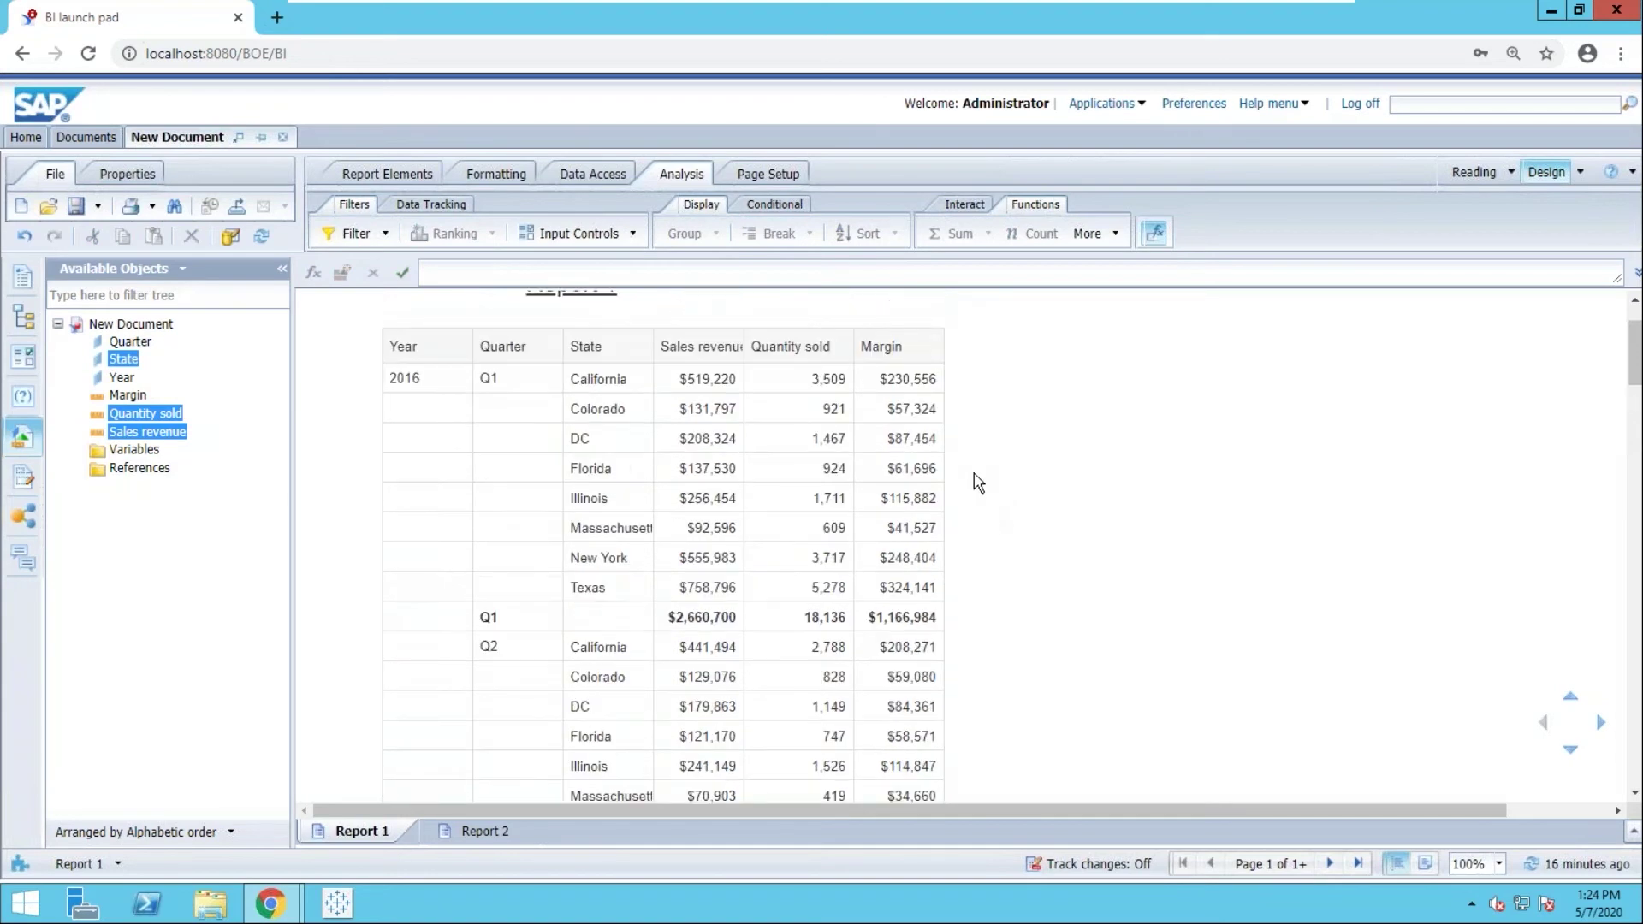
click(938, 406)
Fill the Quarter break's subtotal rows with a yellow background and check them through the 2016 block.
click(439, 622)
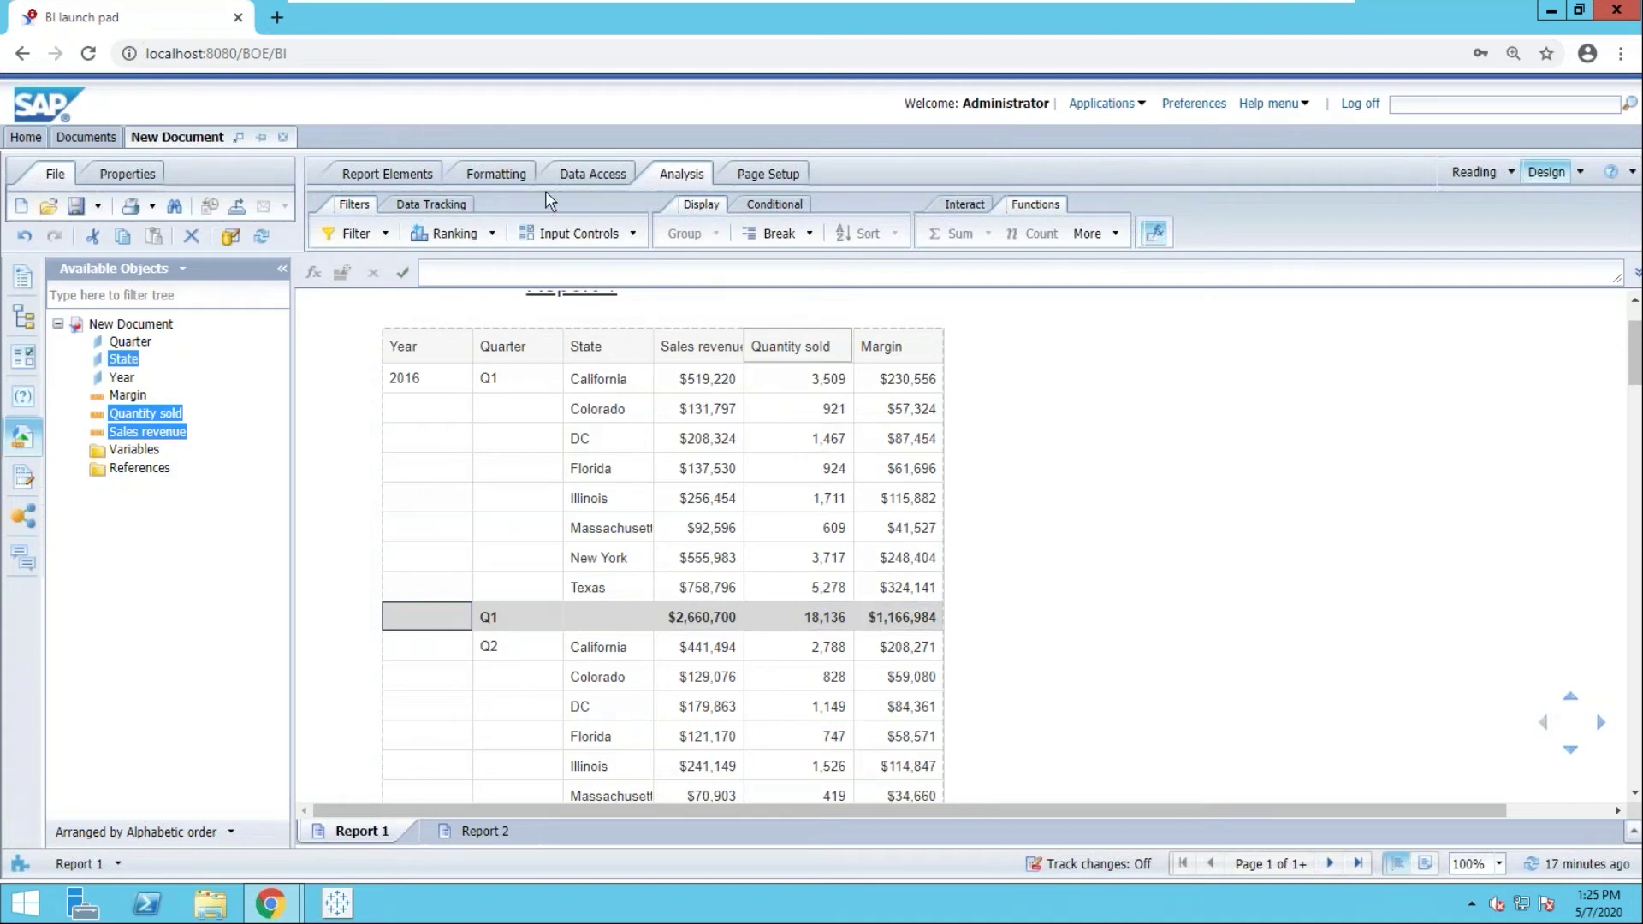
click(515, 173)
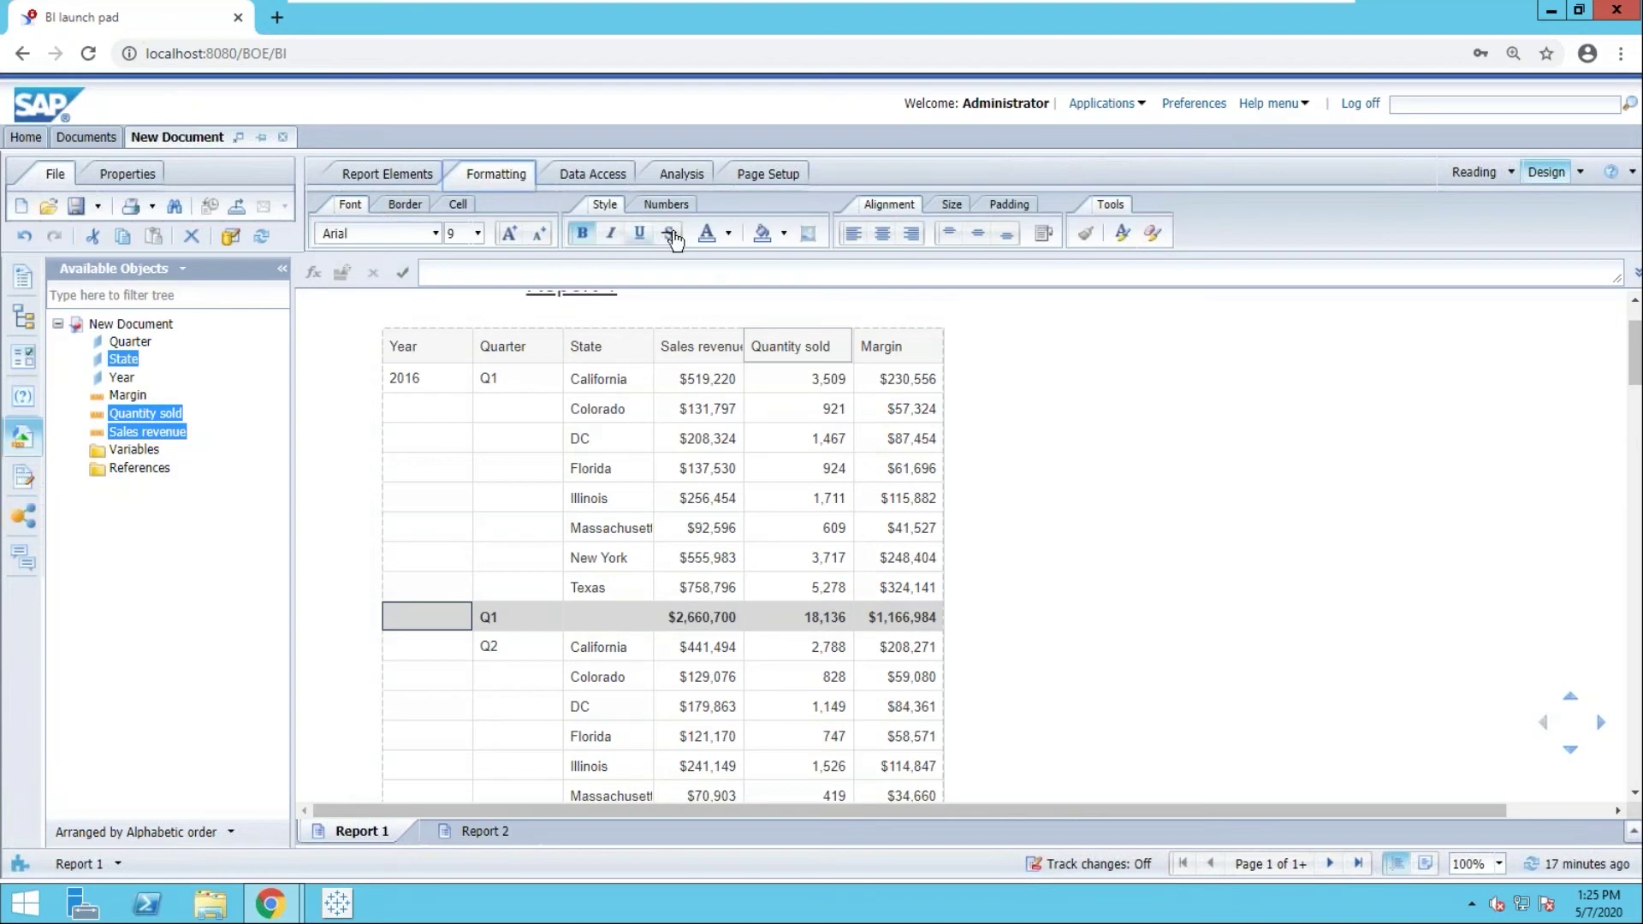
click(784, 242)
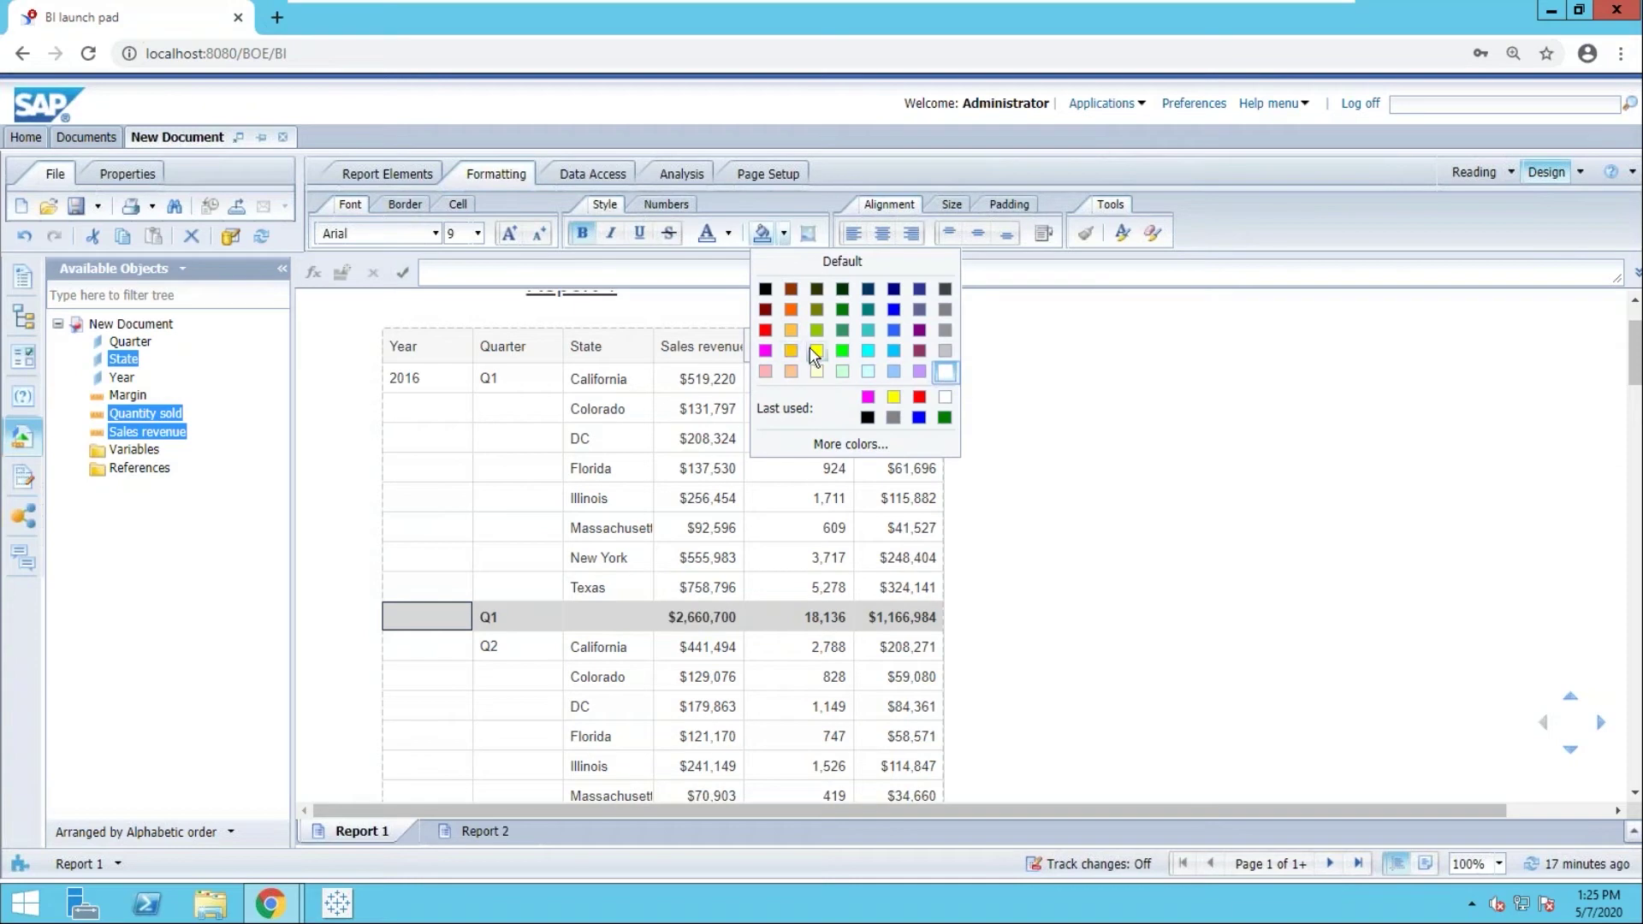
click(815, 351)
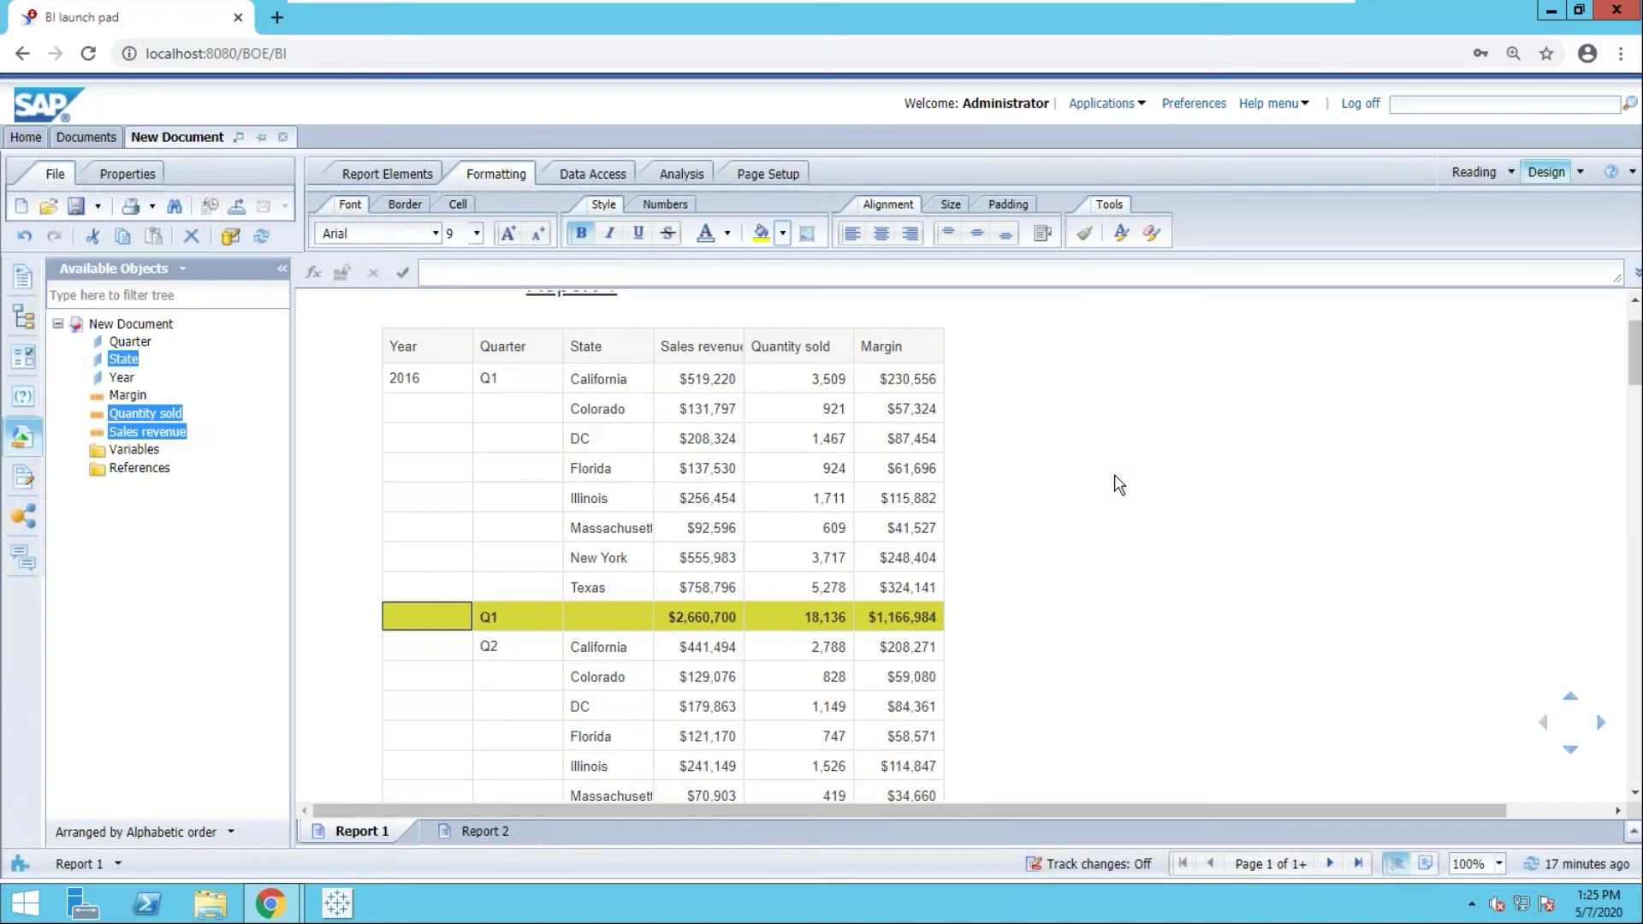
scroll(1118, 484, down, 10)
scroll(1118, 485, up, 10)
scroll(1119, 485, down, 10)
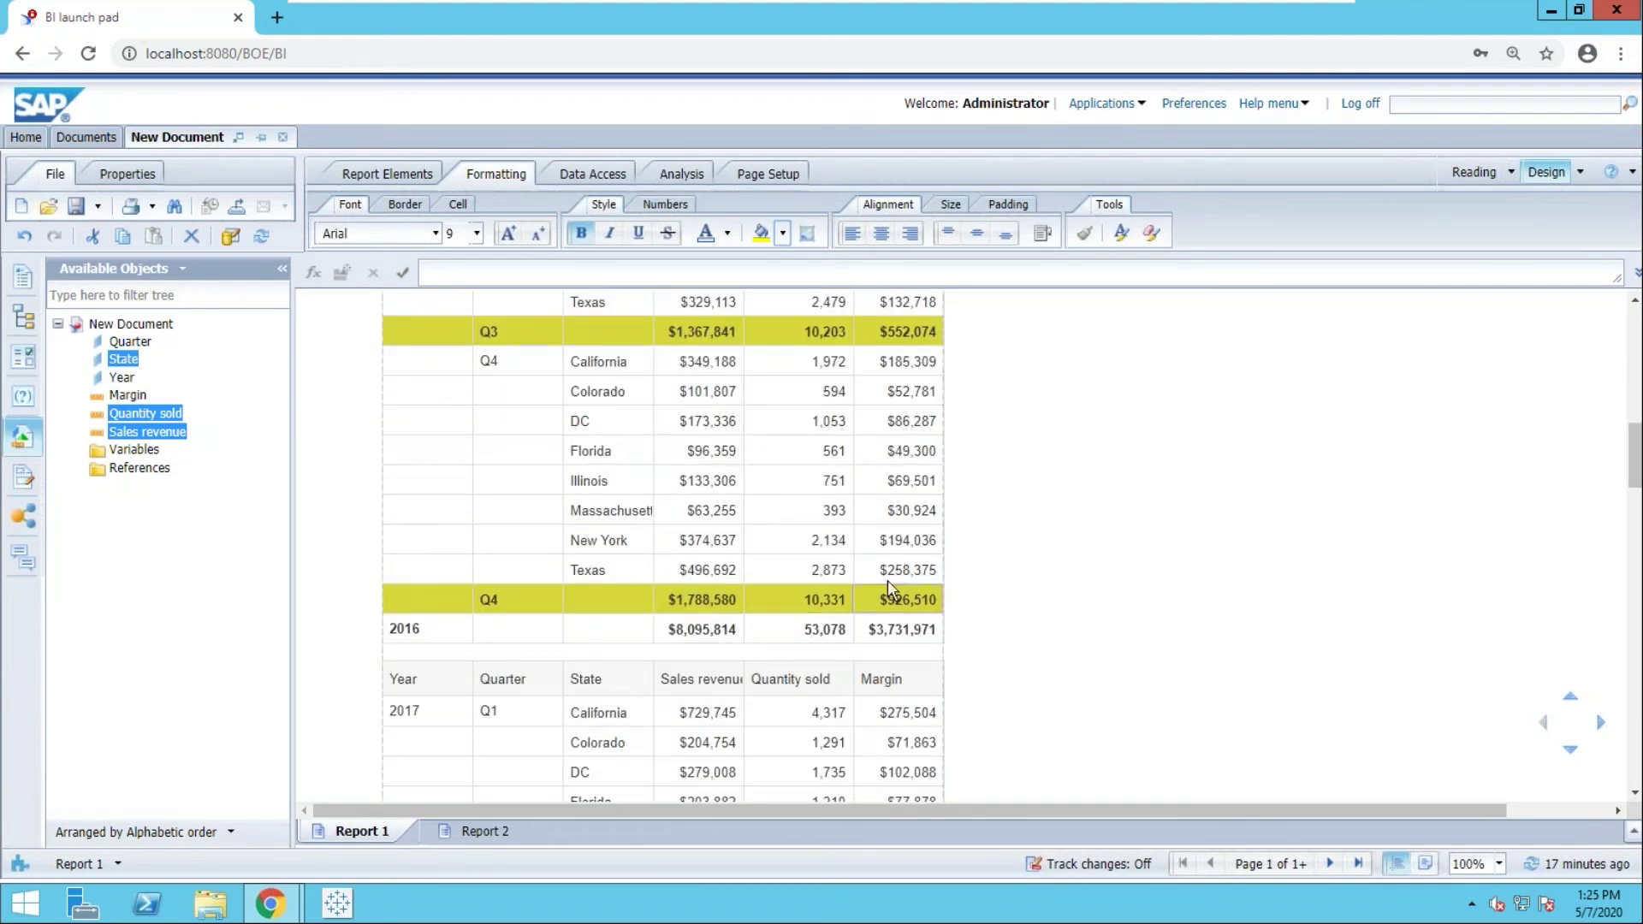
scroll(975, 565, up, 3)
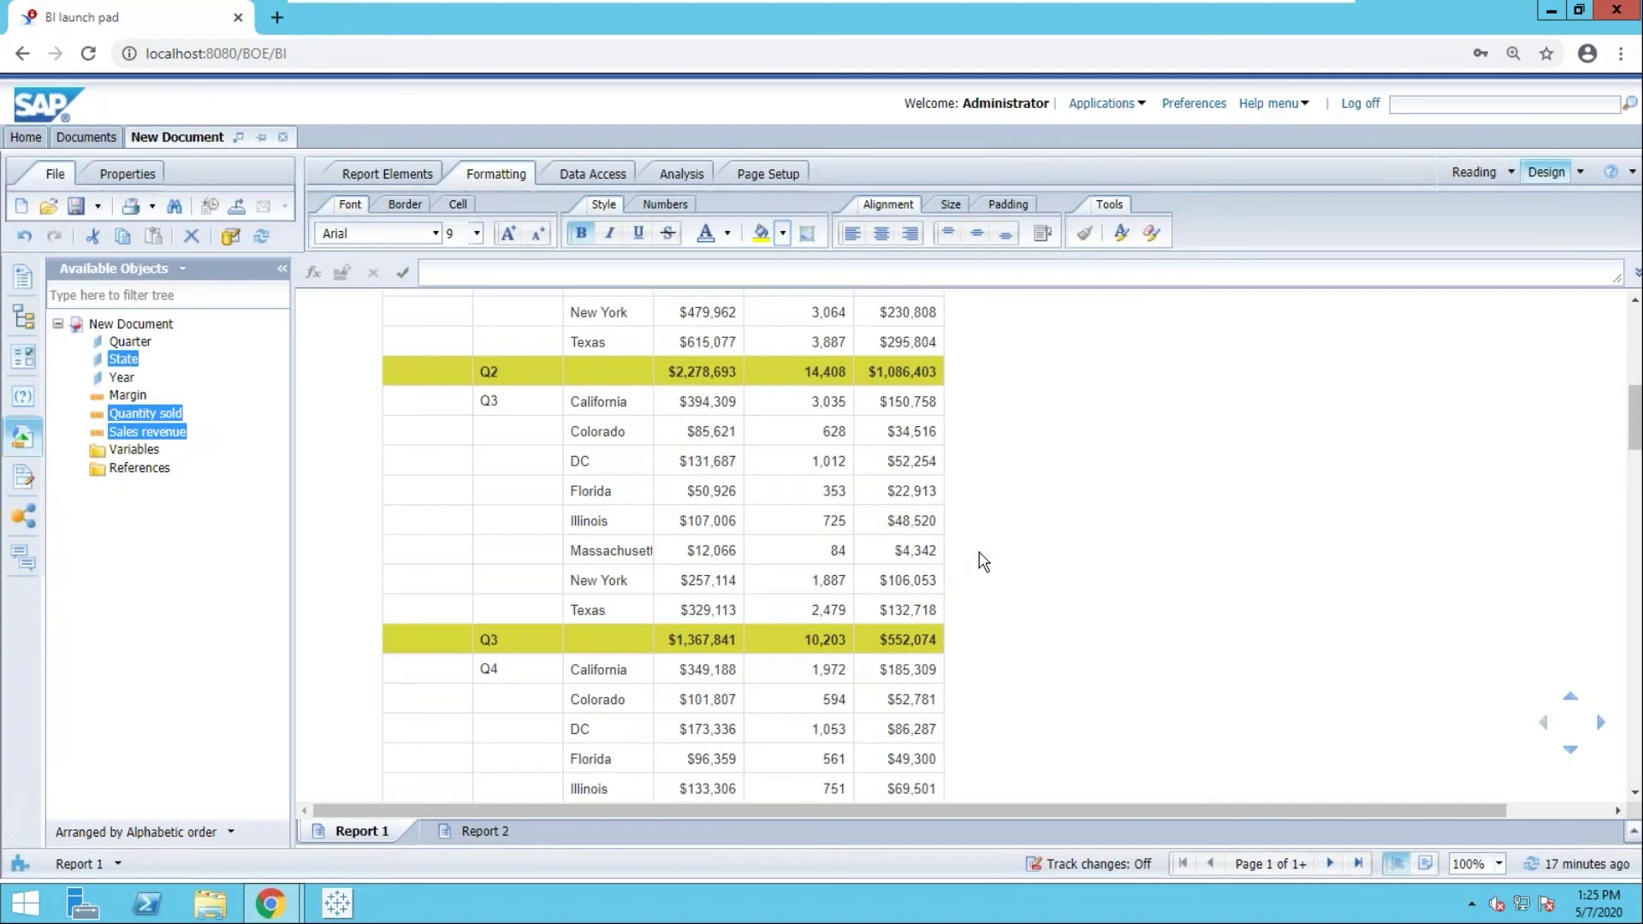
scroll(982, 562, up, 5)
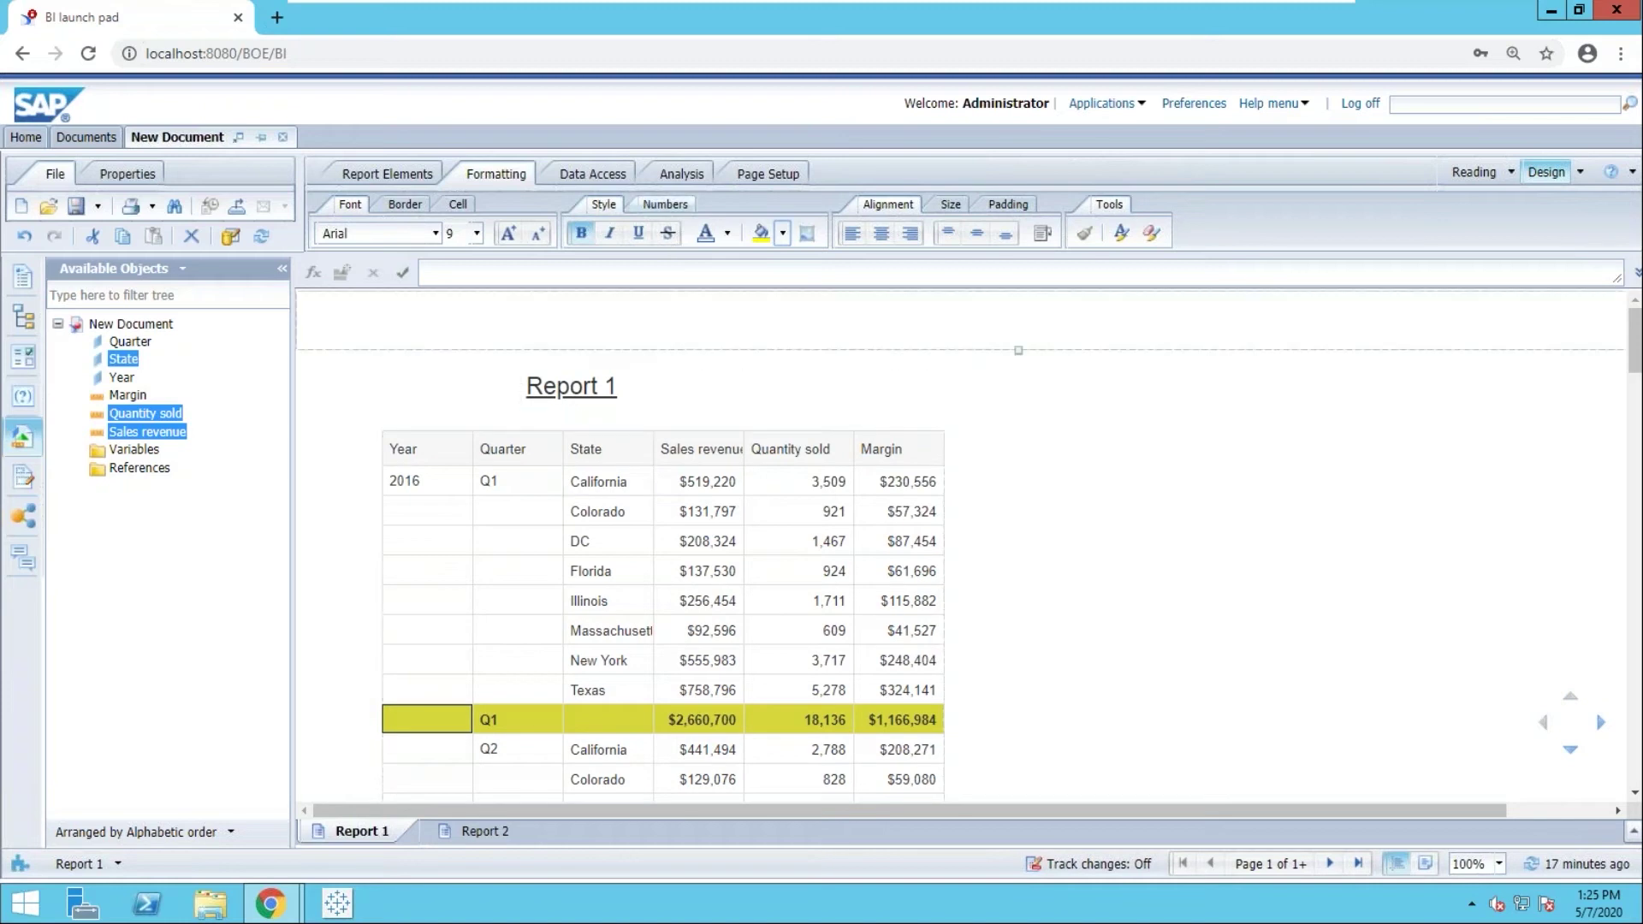
Try ranking the table to the top 3 states based on Margin in Count mode, and review the ranked quarters and years.
click(680, 177)
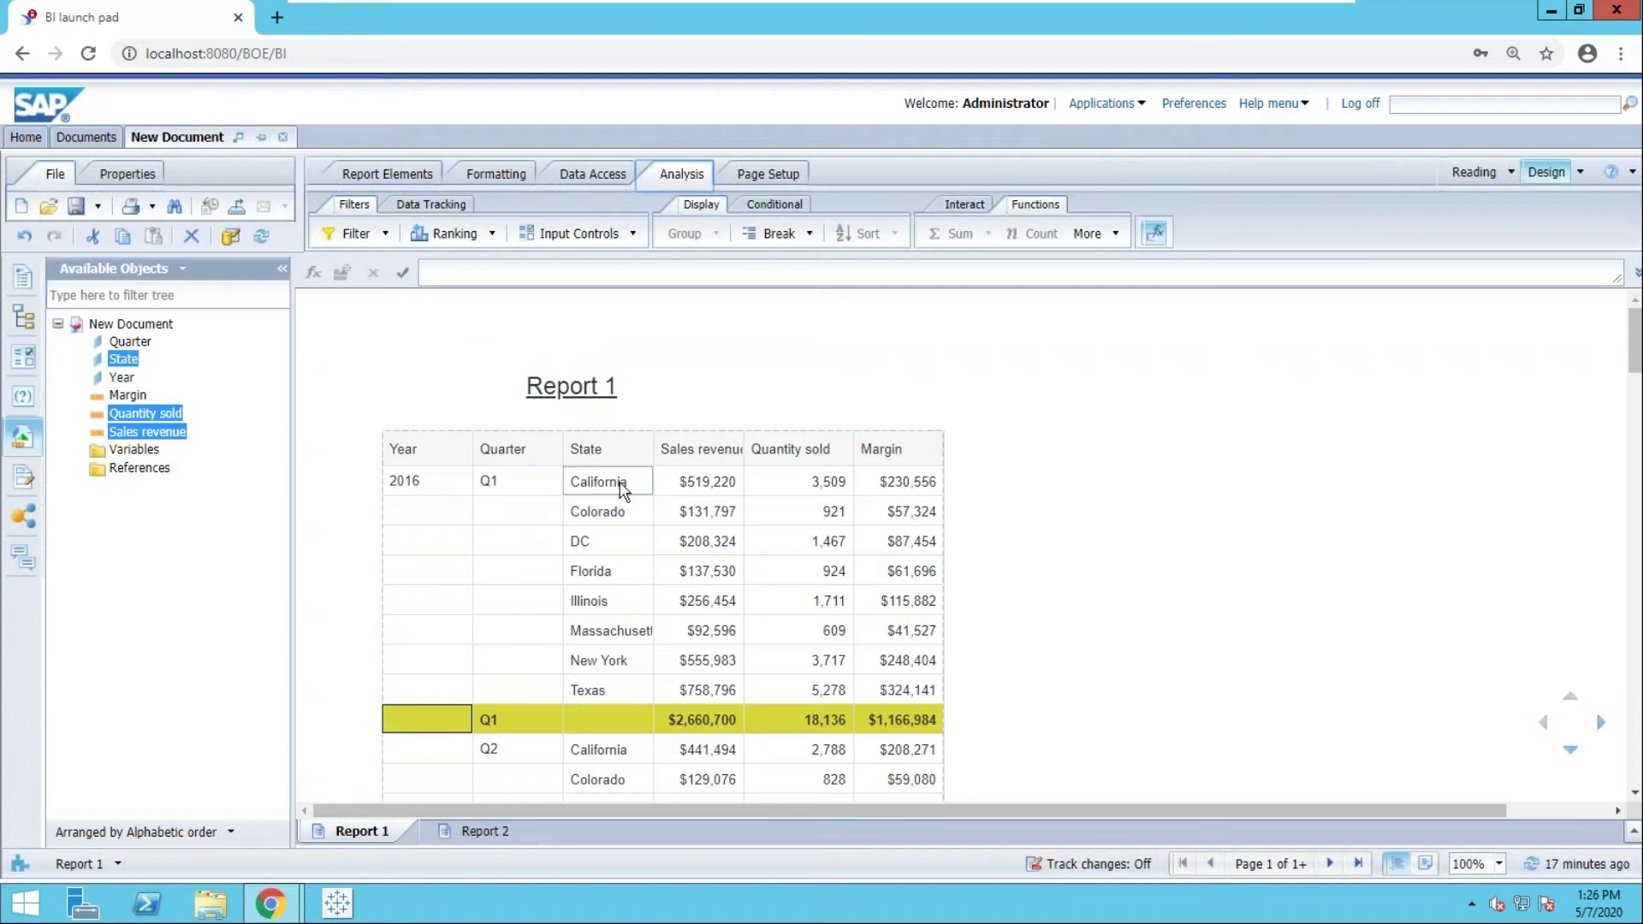
click(622, 546)
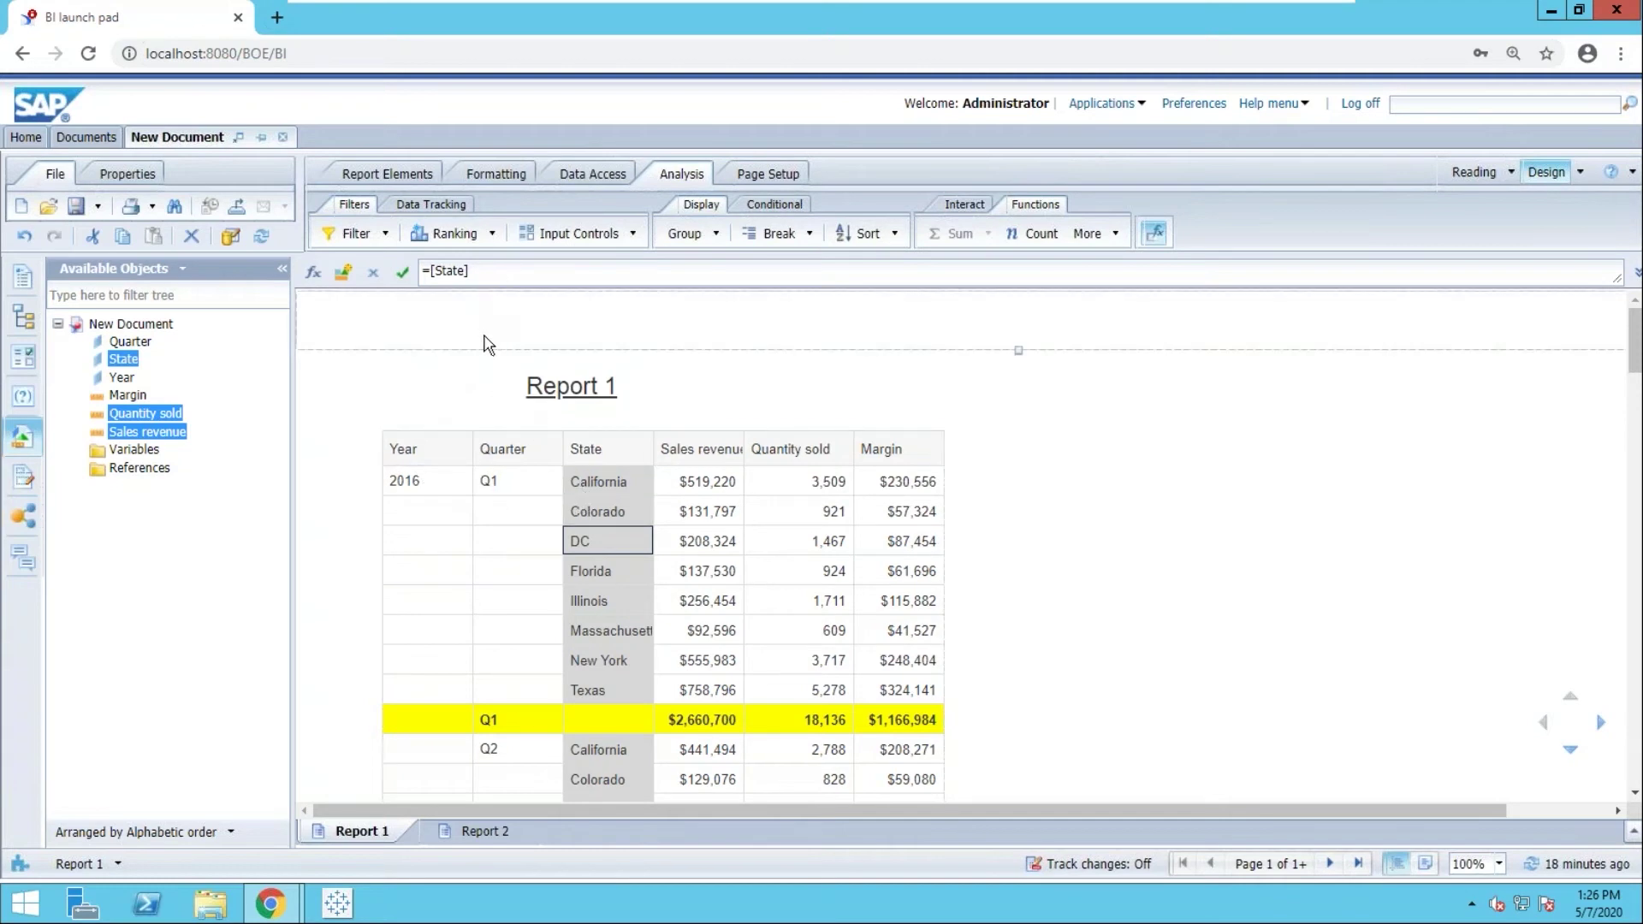
click(581, 405)
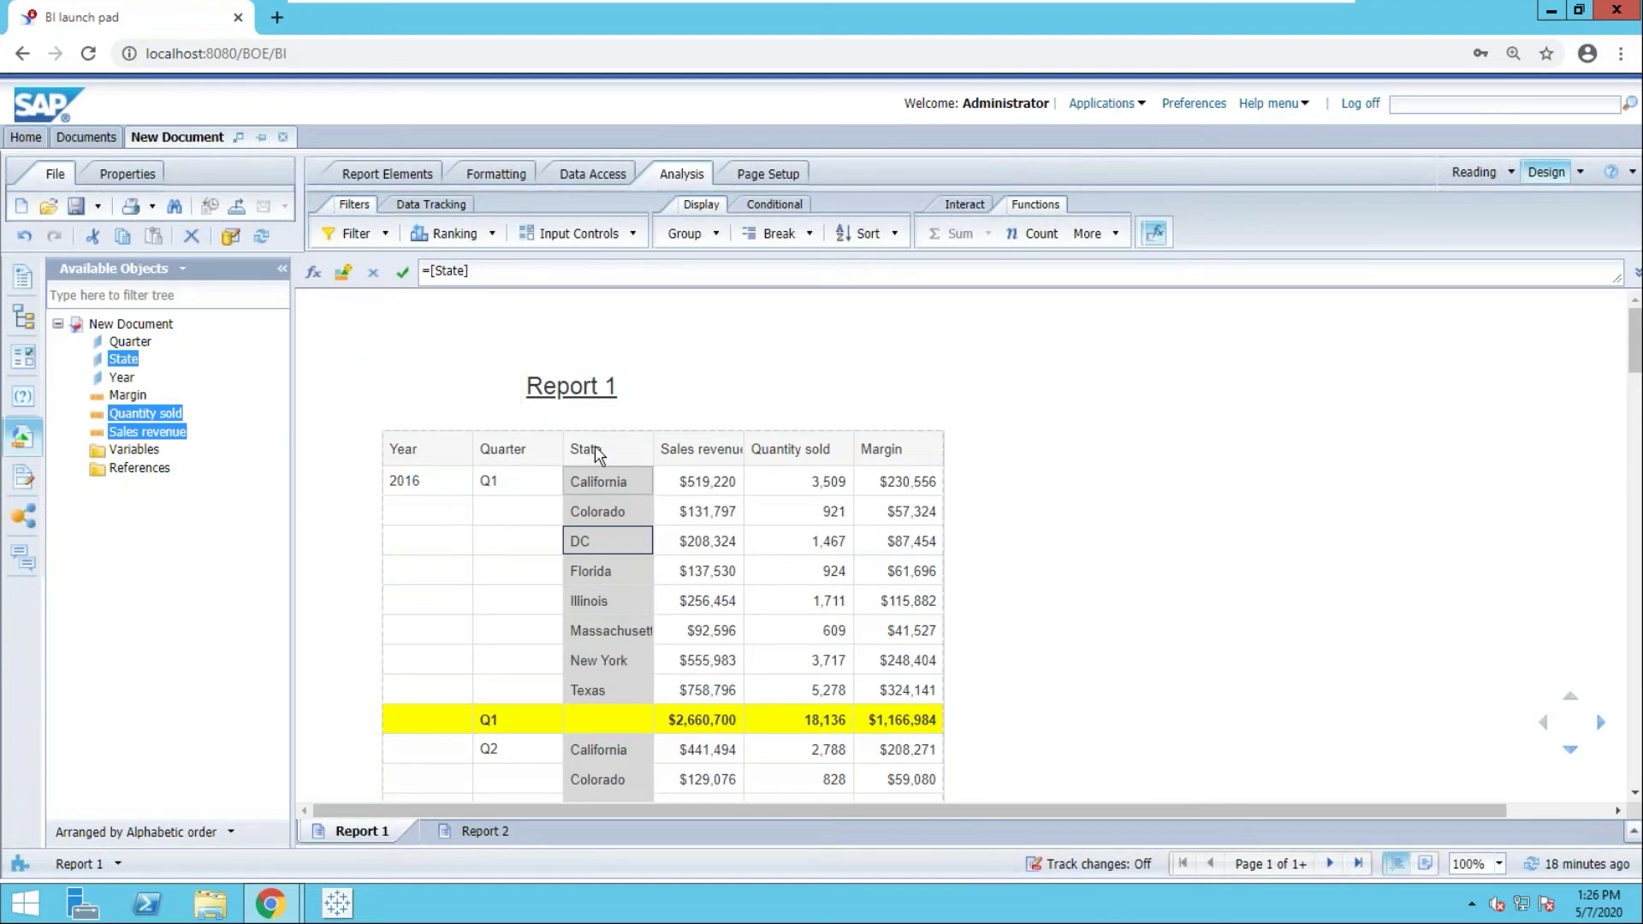
click(453, 233)
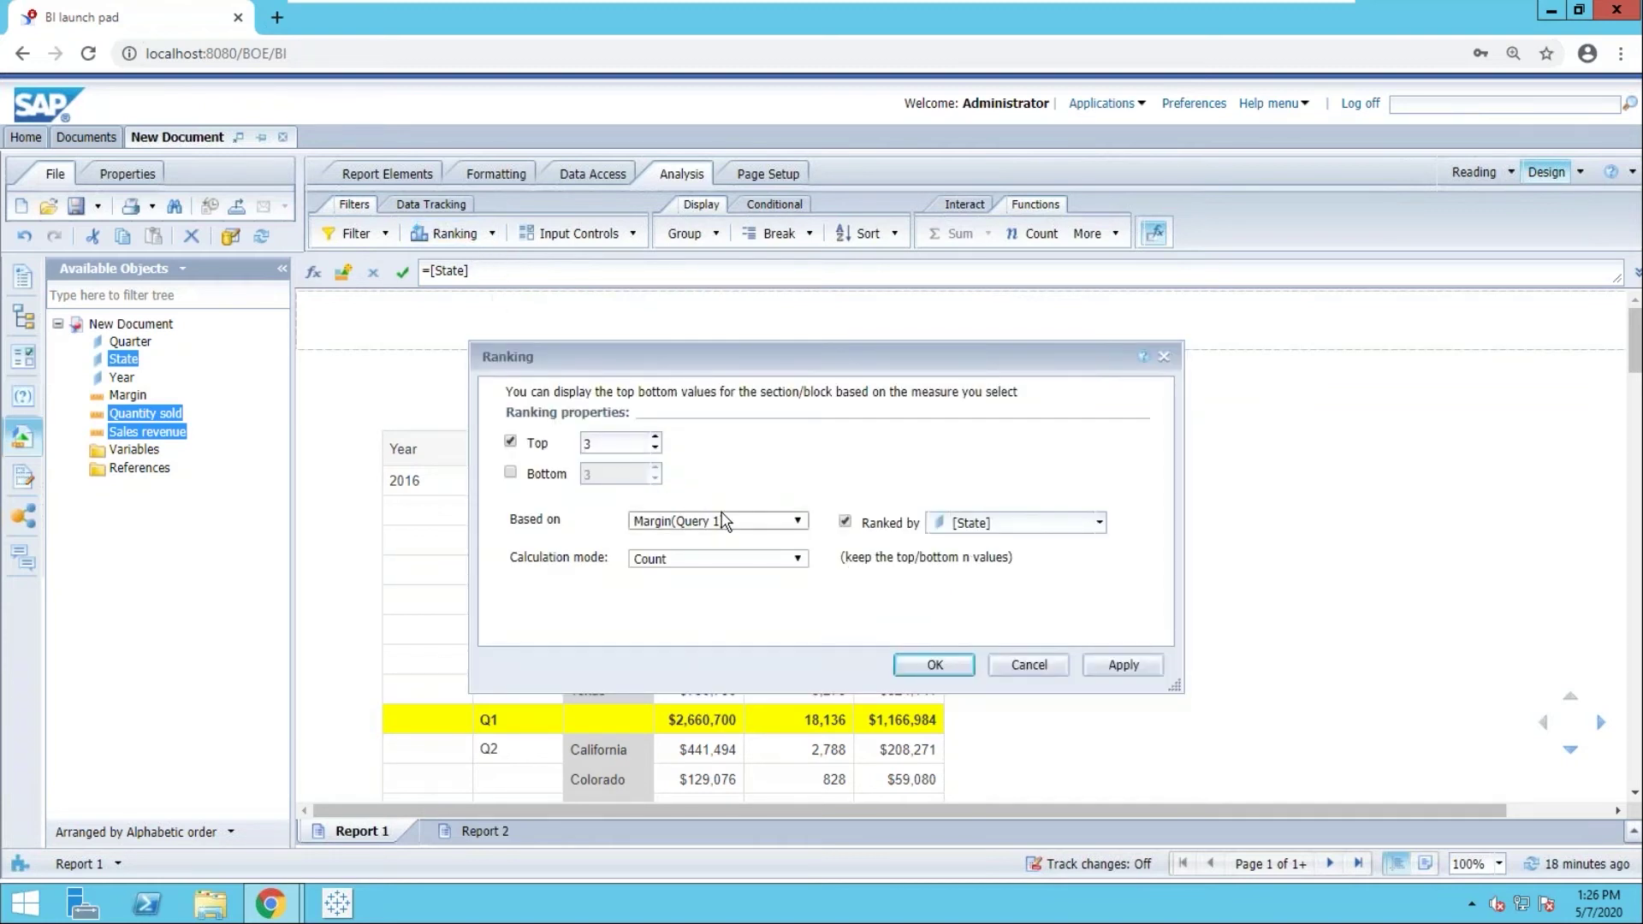
click(909, 664)
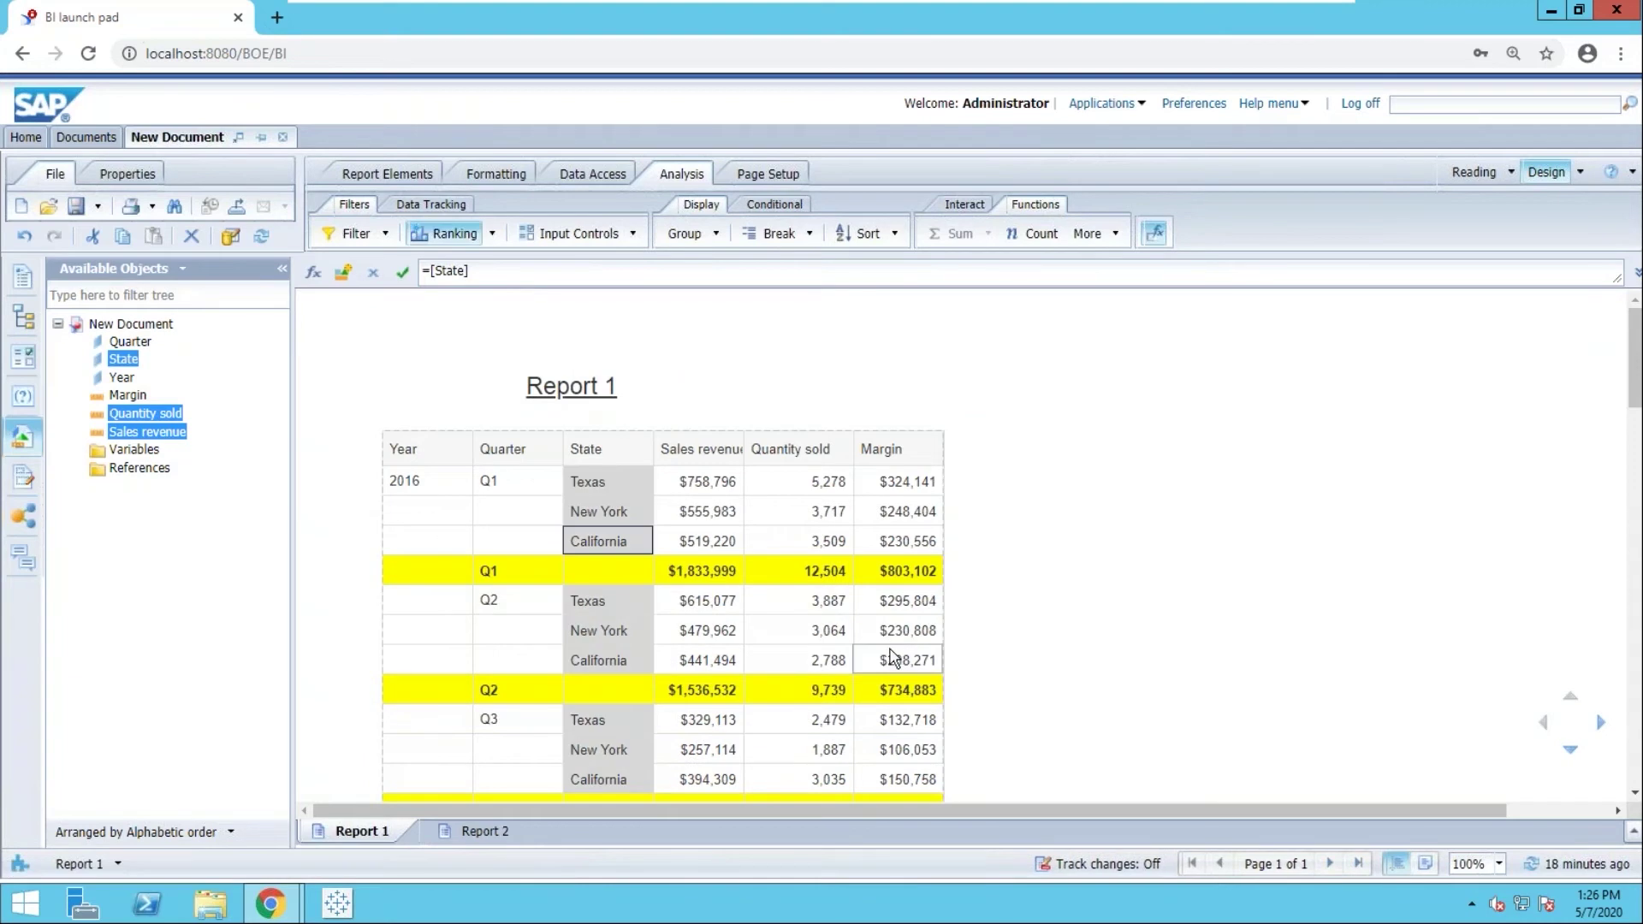
scroll(882, 650, down, 1)
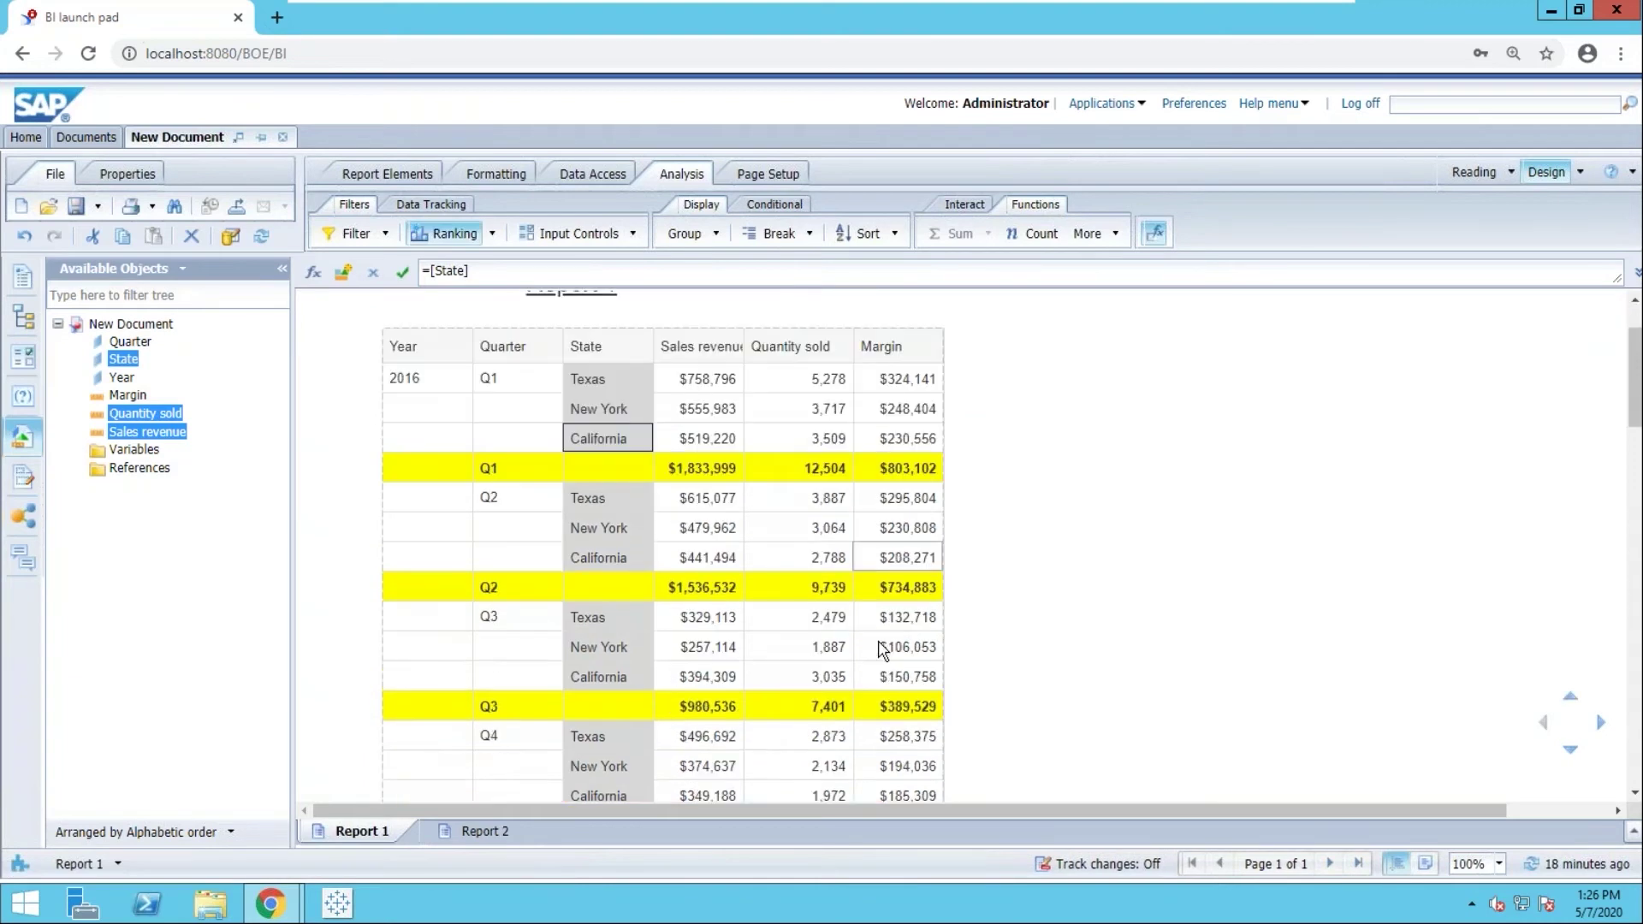
scroll(881, 650, down, 6)
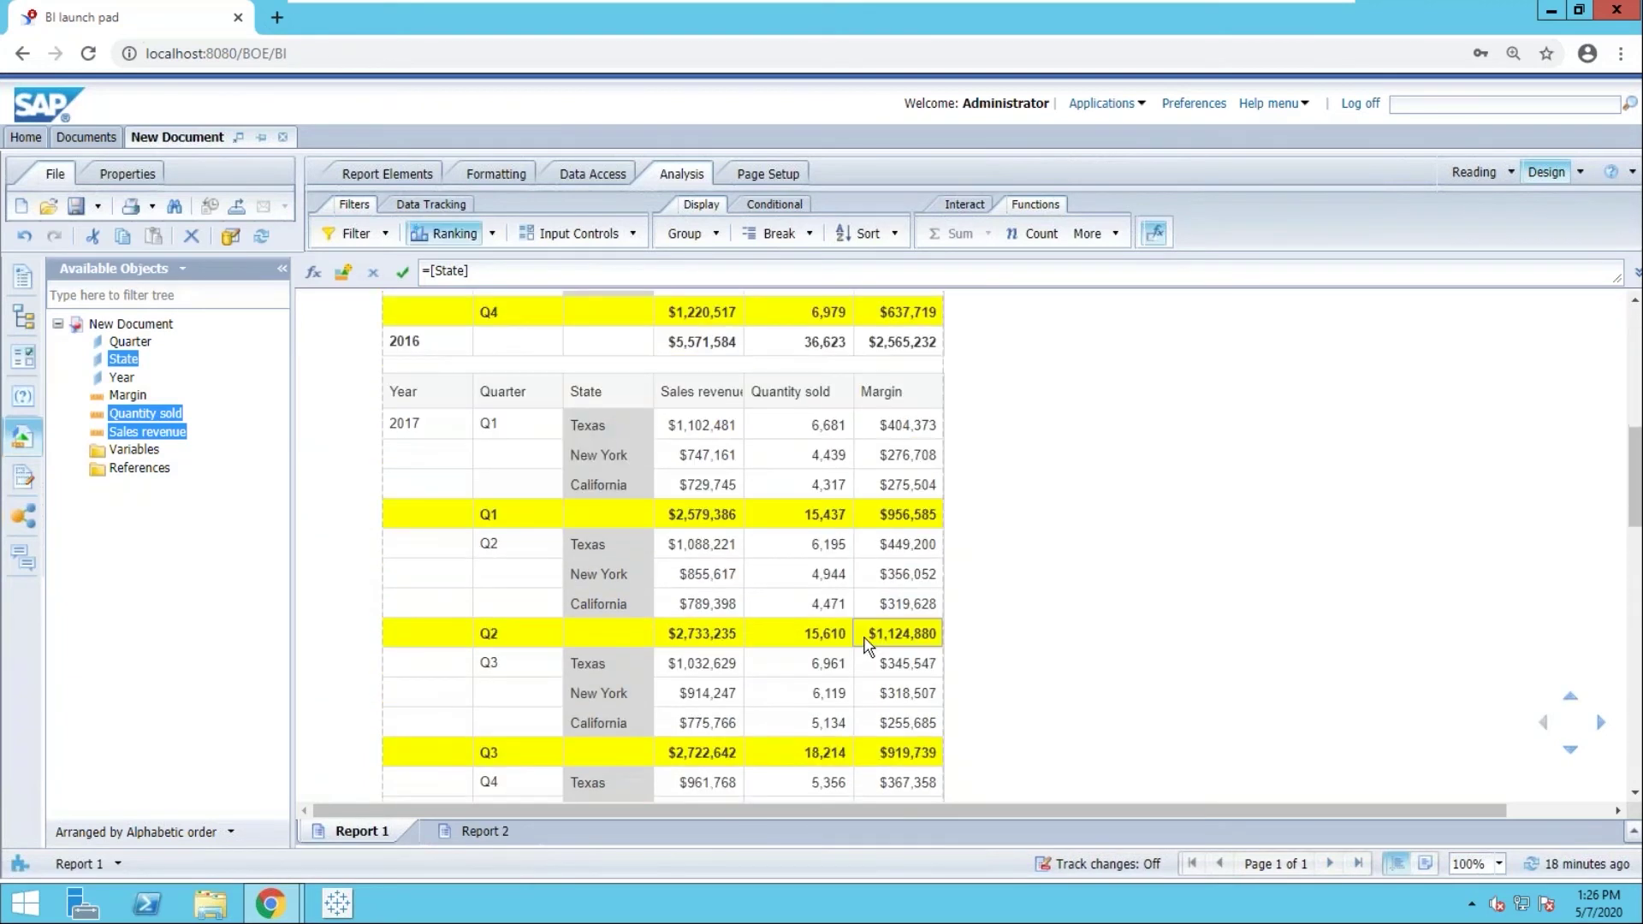
scroll(866, 648, down, 3)
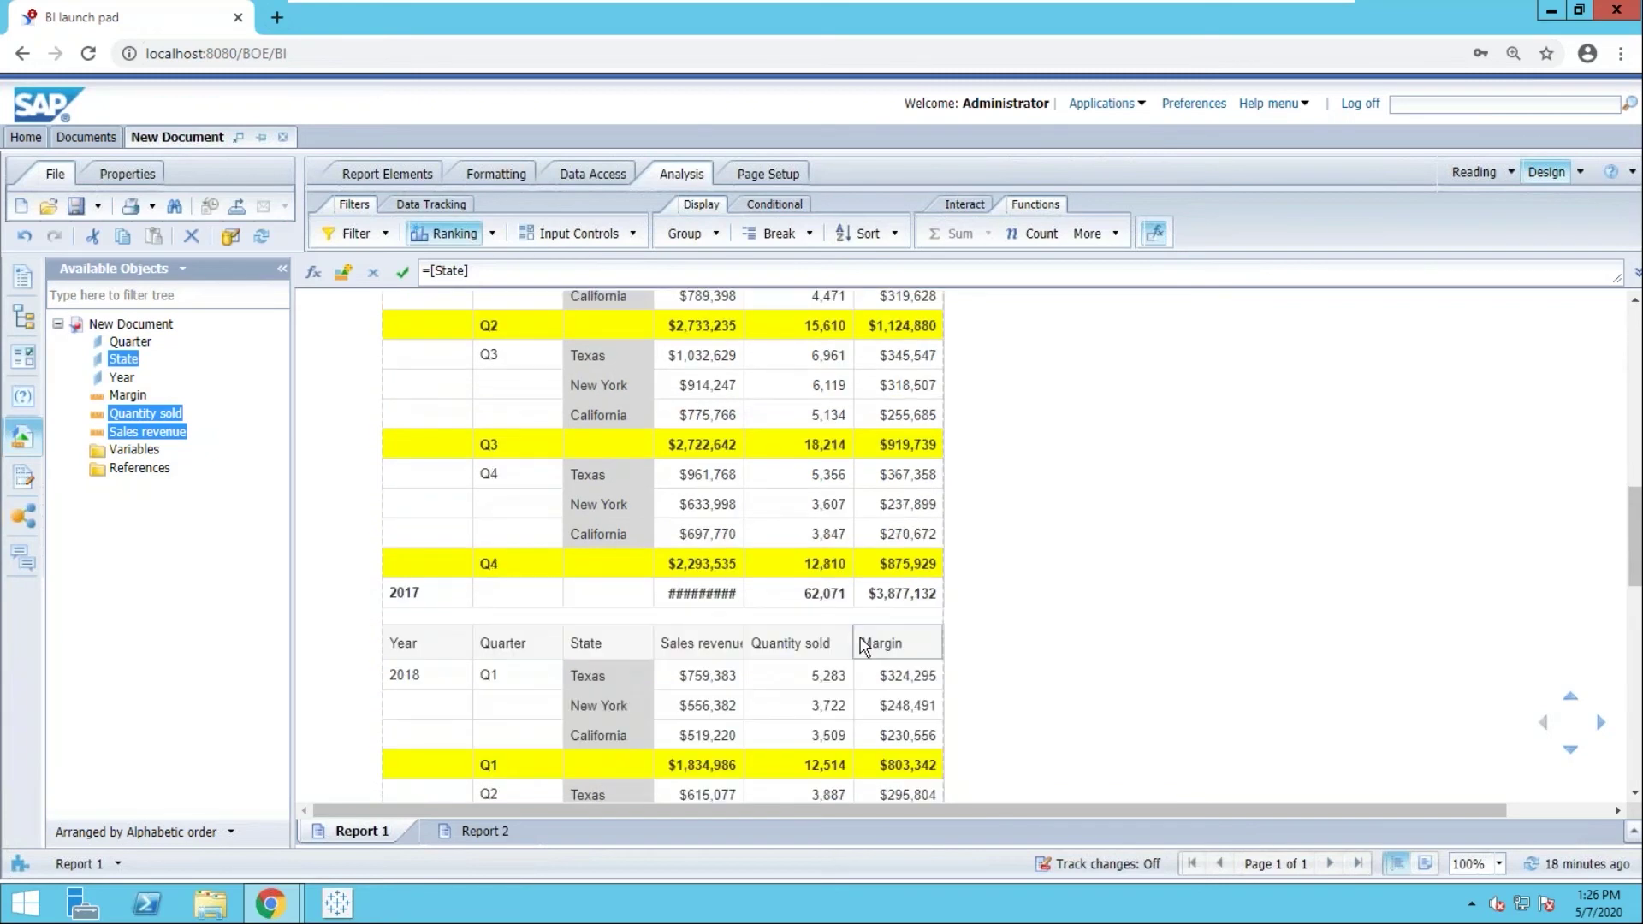
scroll(864, 647, up, 6)
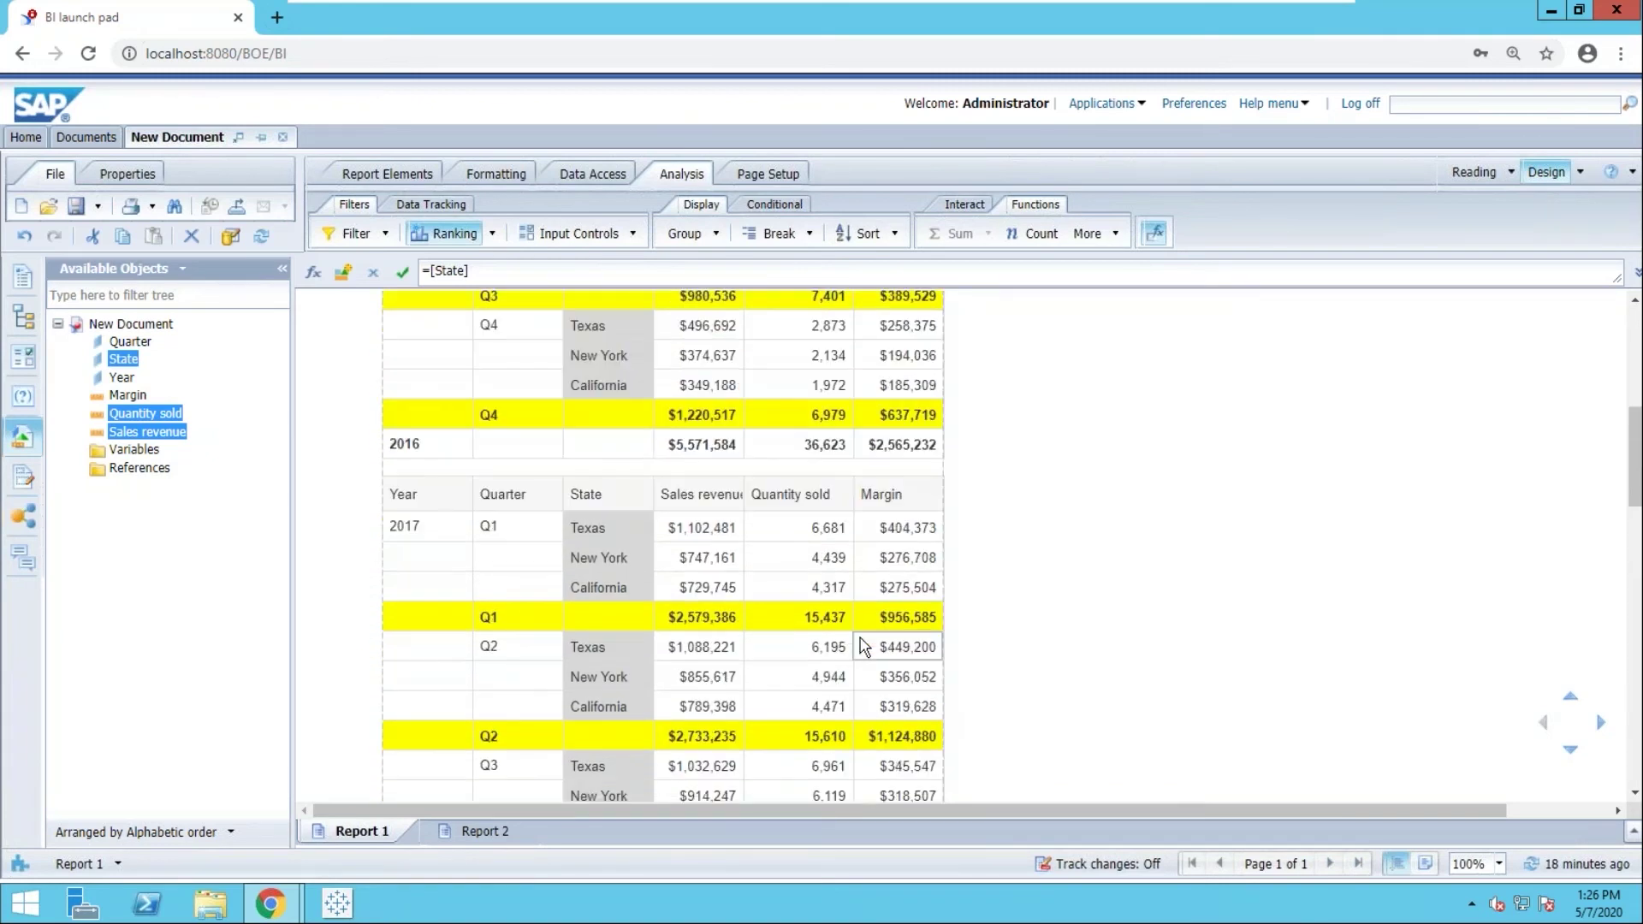
scroll(862, 647, up, 4)
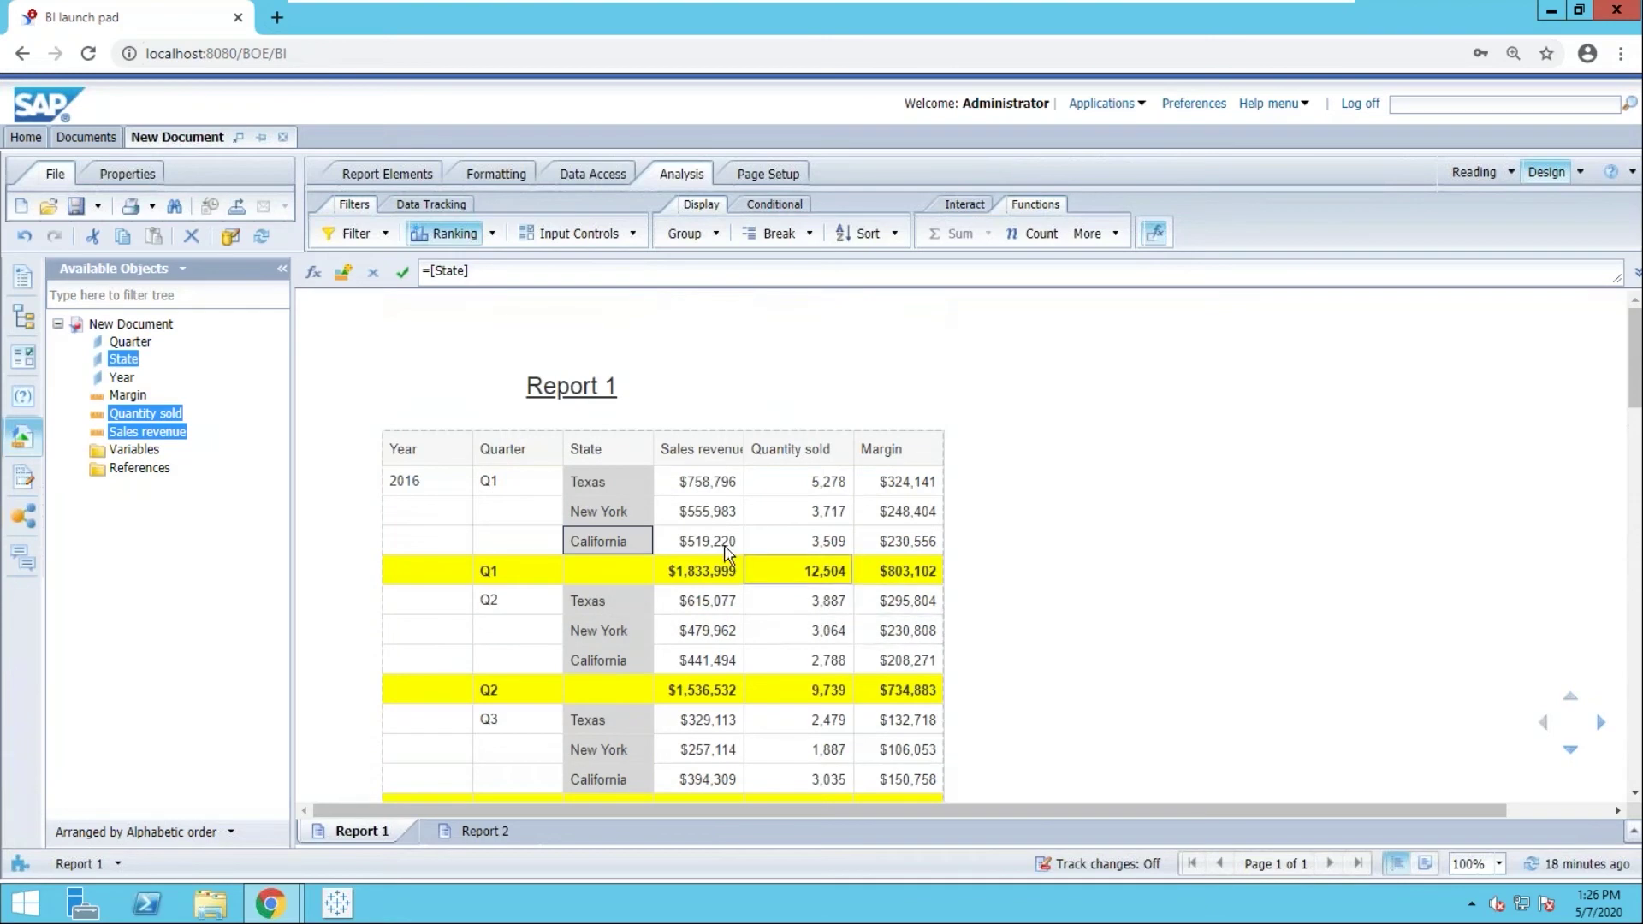
Remove the State ranking from the Report 1 table.
click(492, 241)
click(466, 286)
click(450, 454)
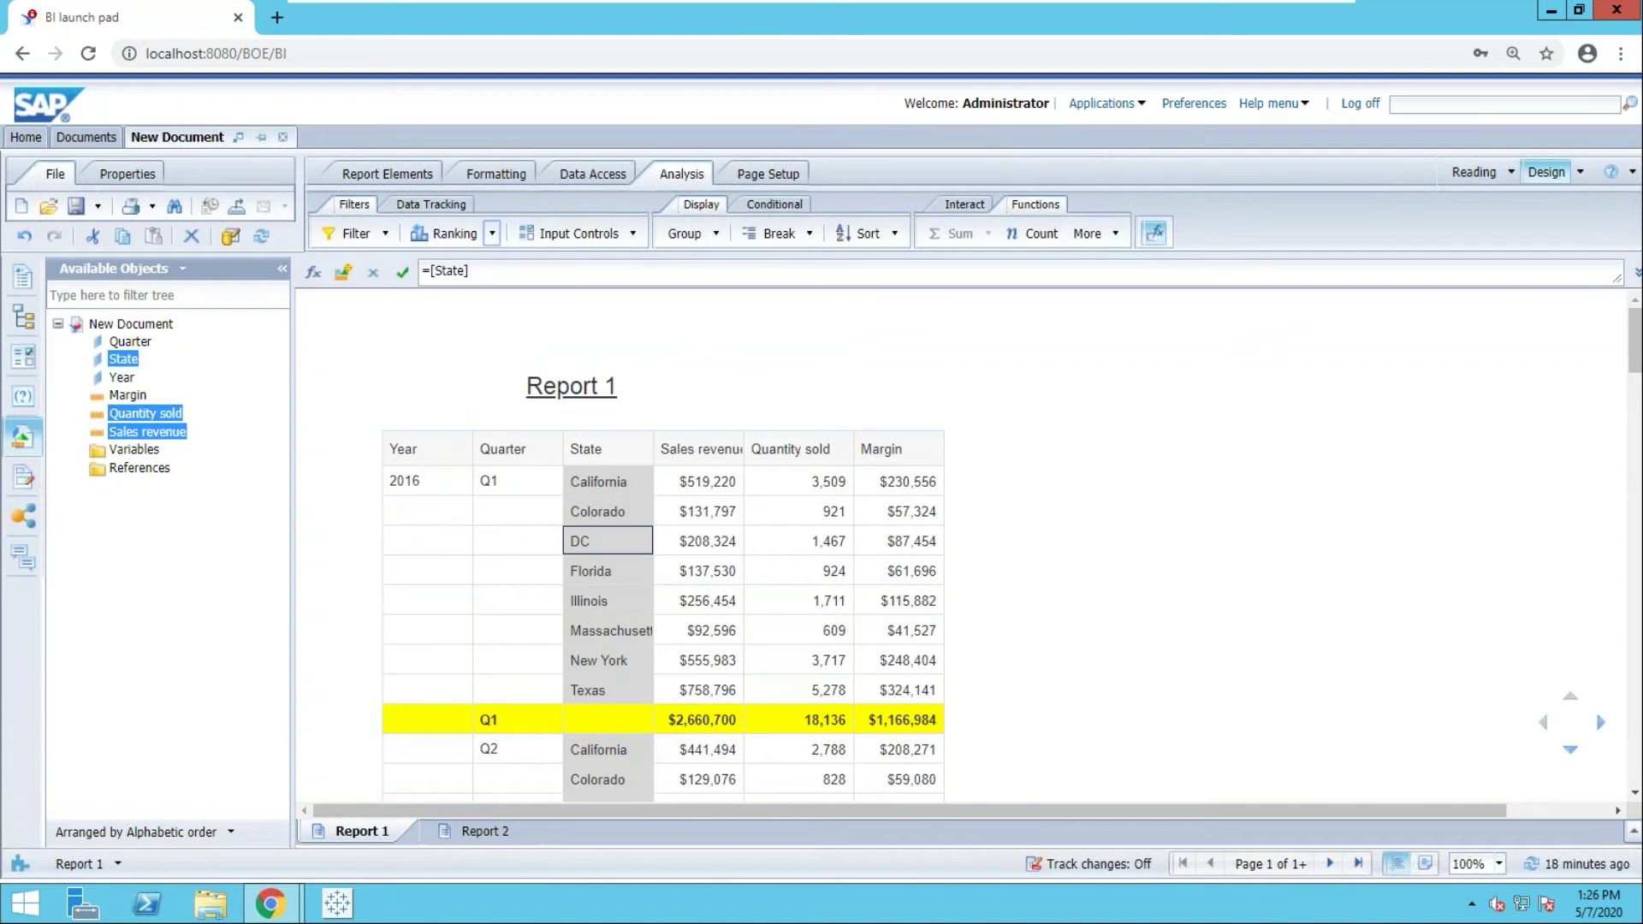
click(454, 484)
click(487, 485)
click(596, 483)
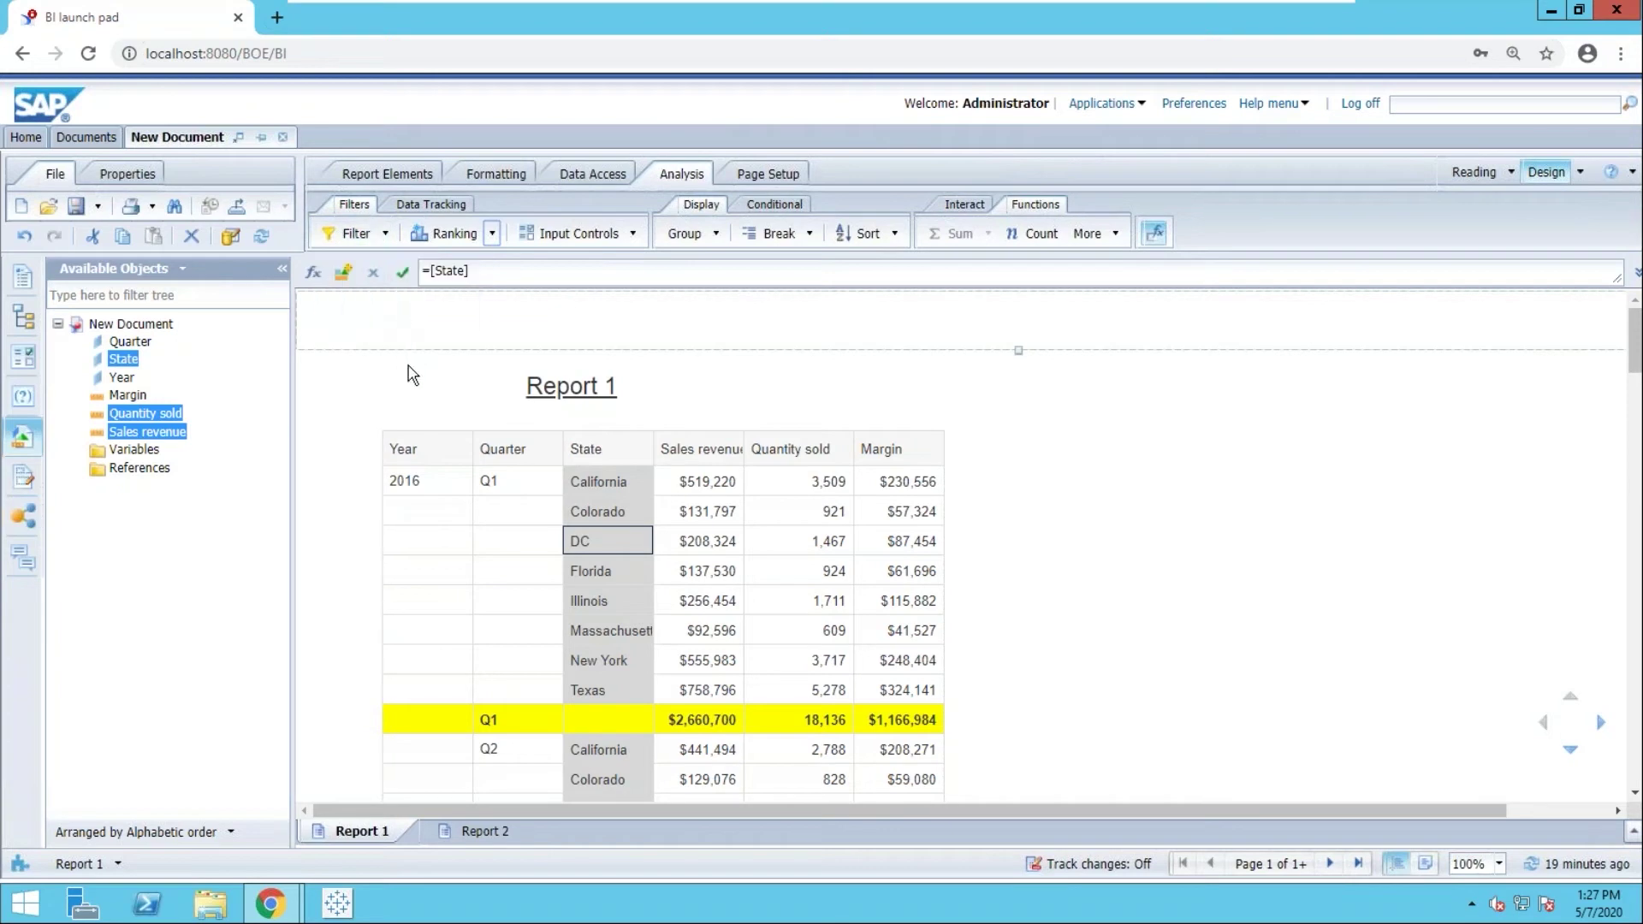
click(666, 404)
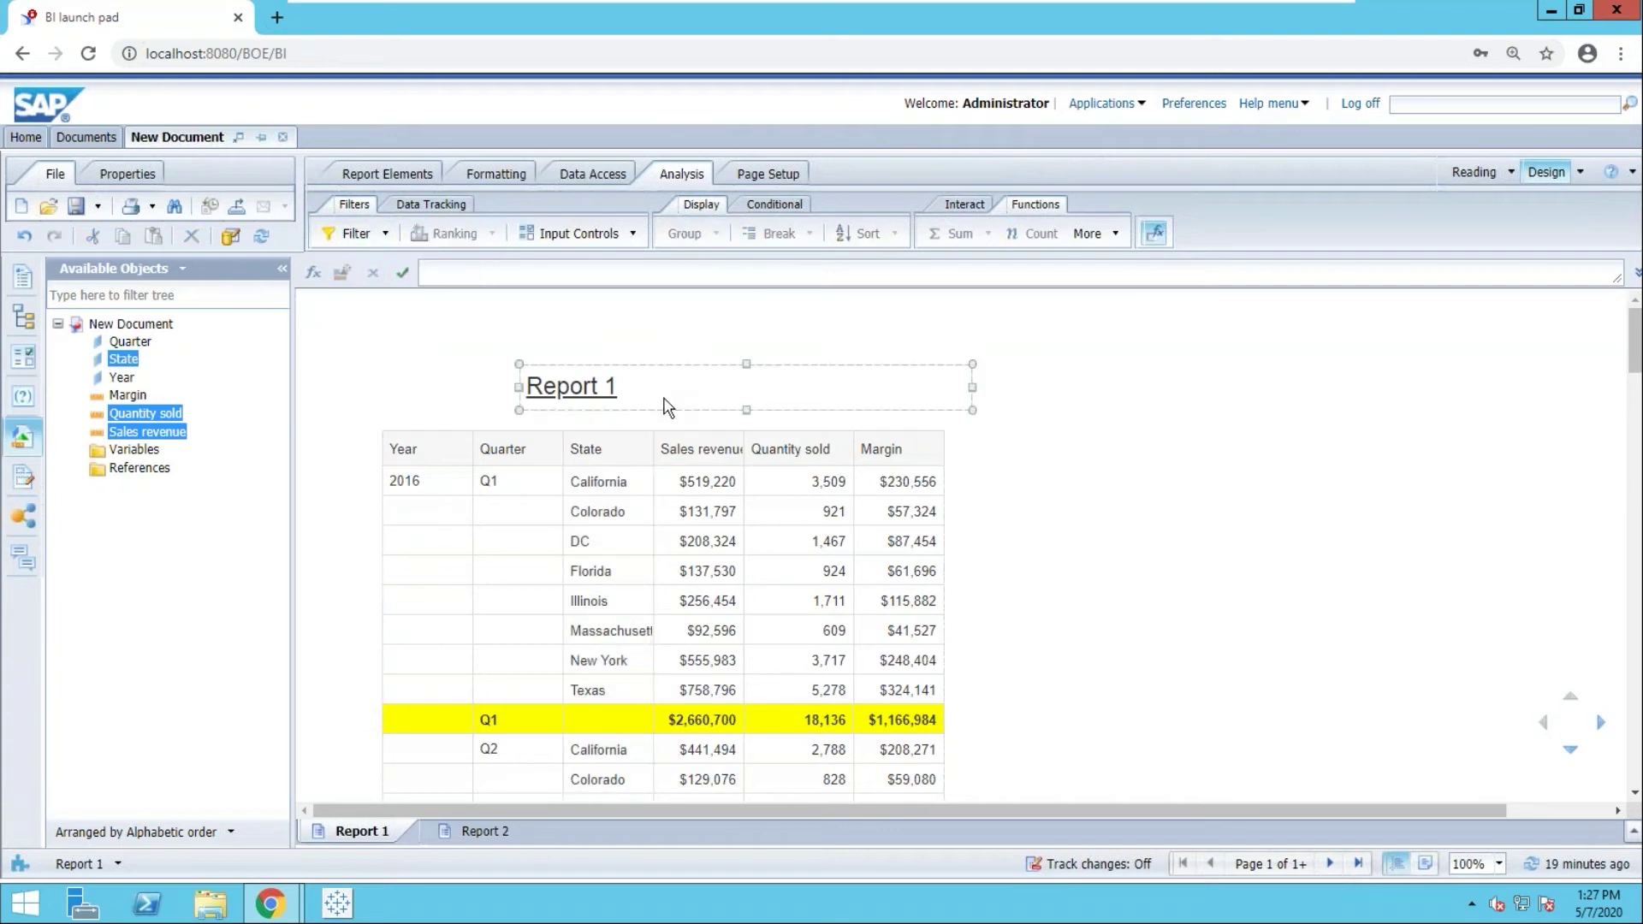
click(439, 388)
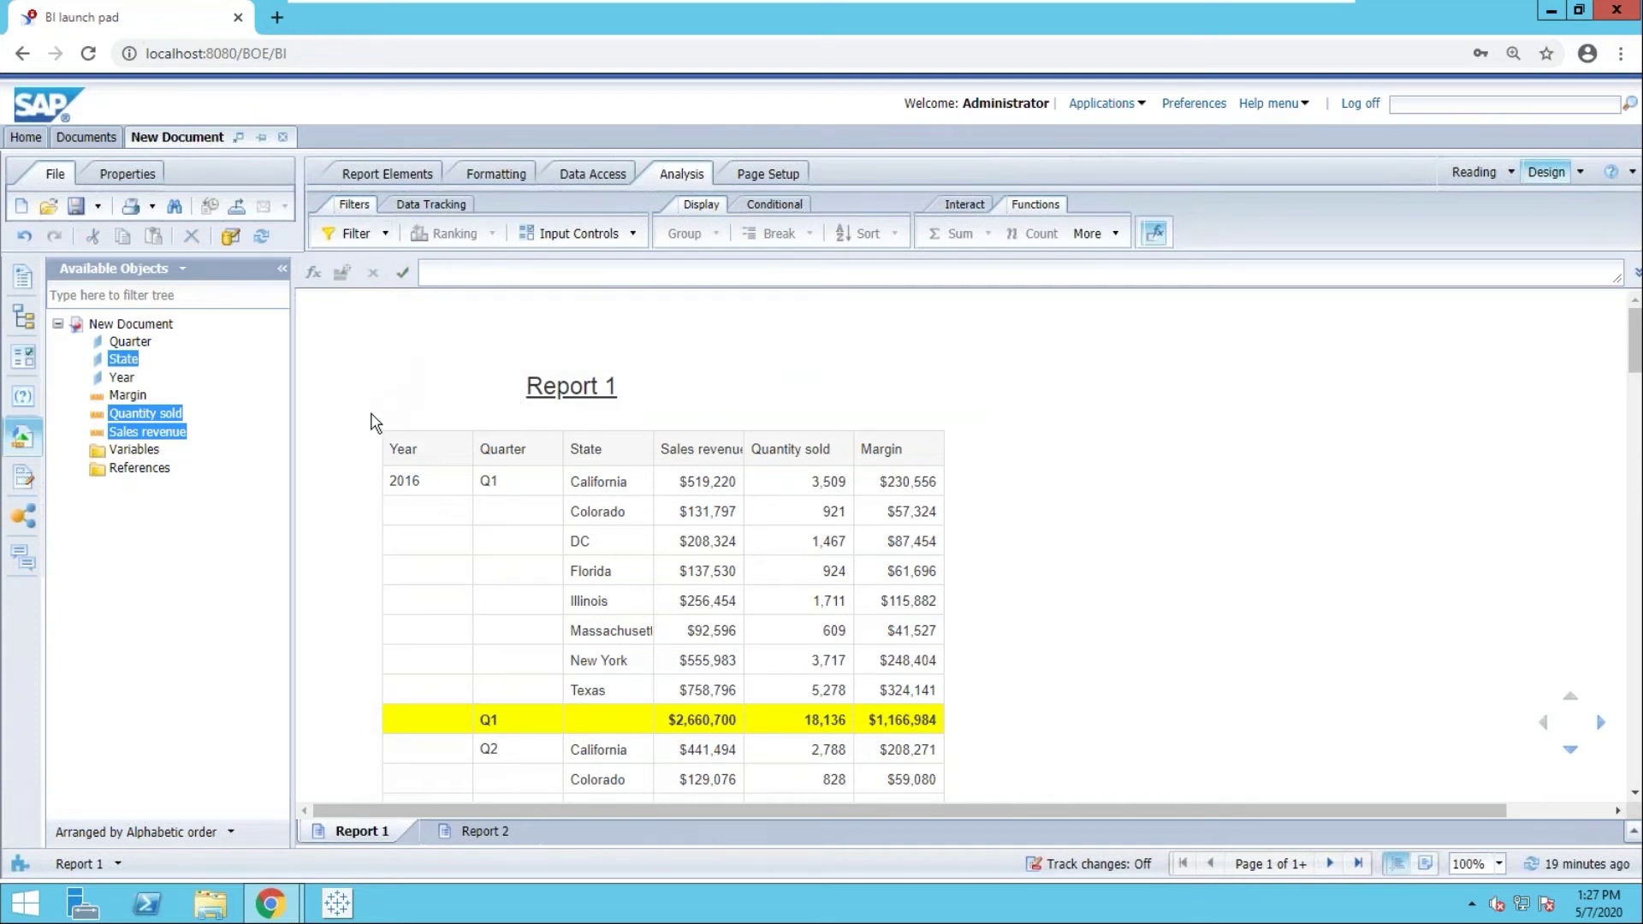
click(499, 495)
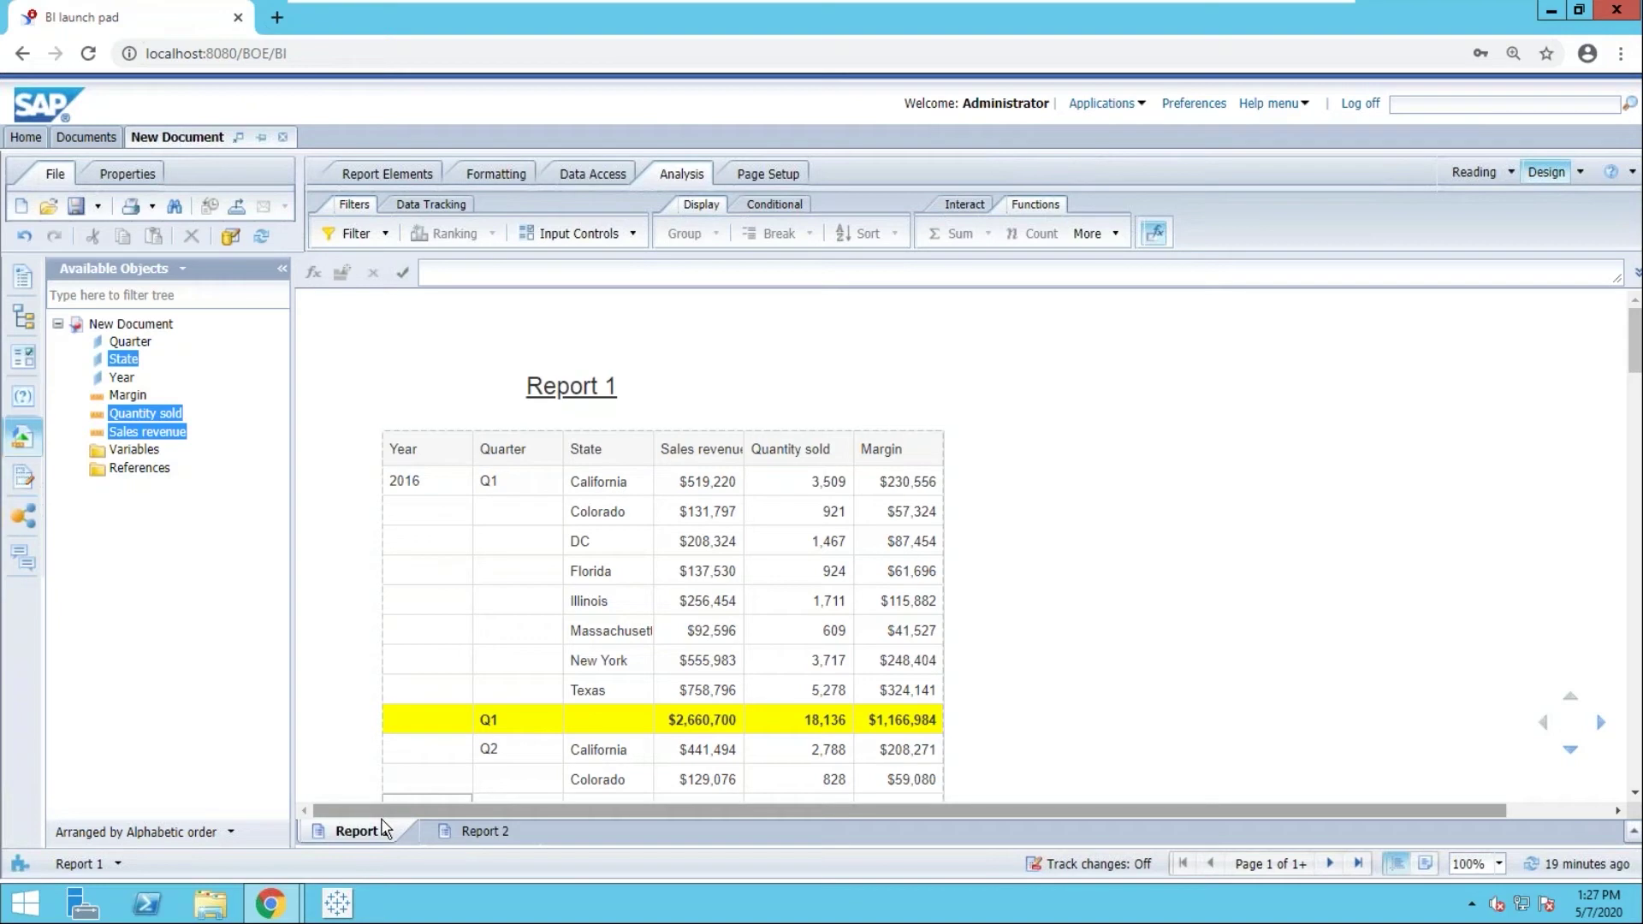
scroll(505, 565, down, 1)
scroll(506, 566, up, 1)
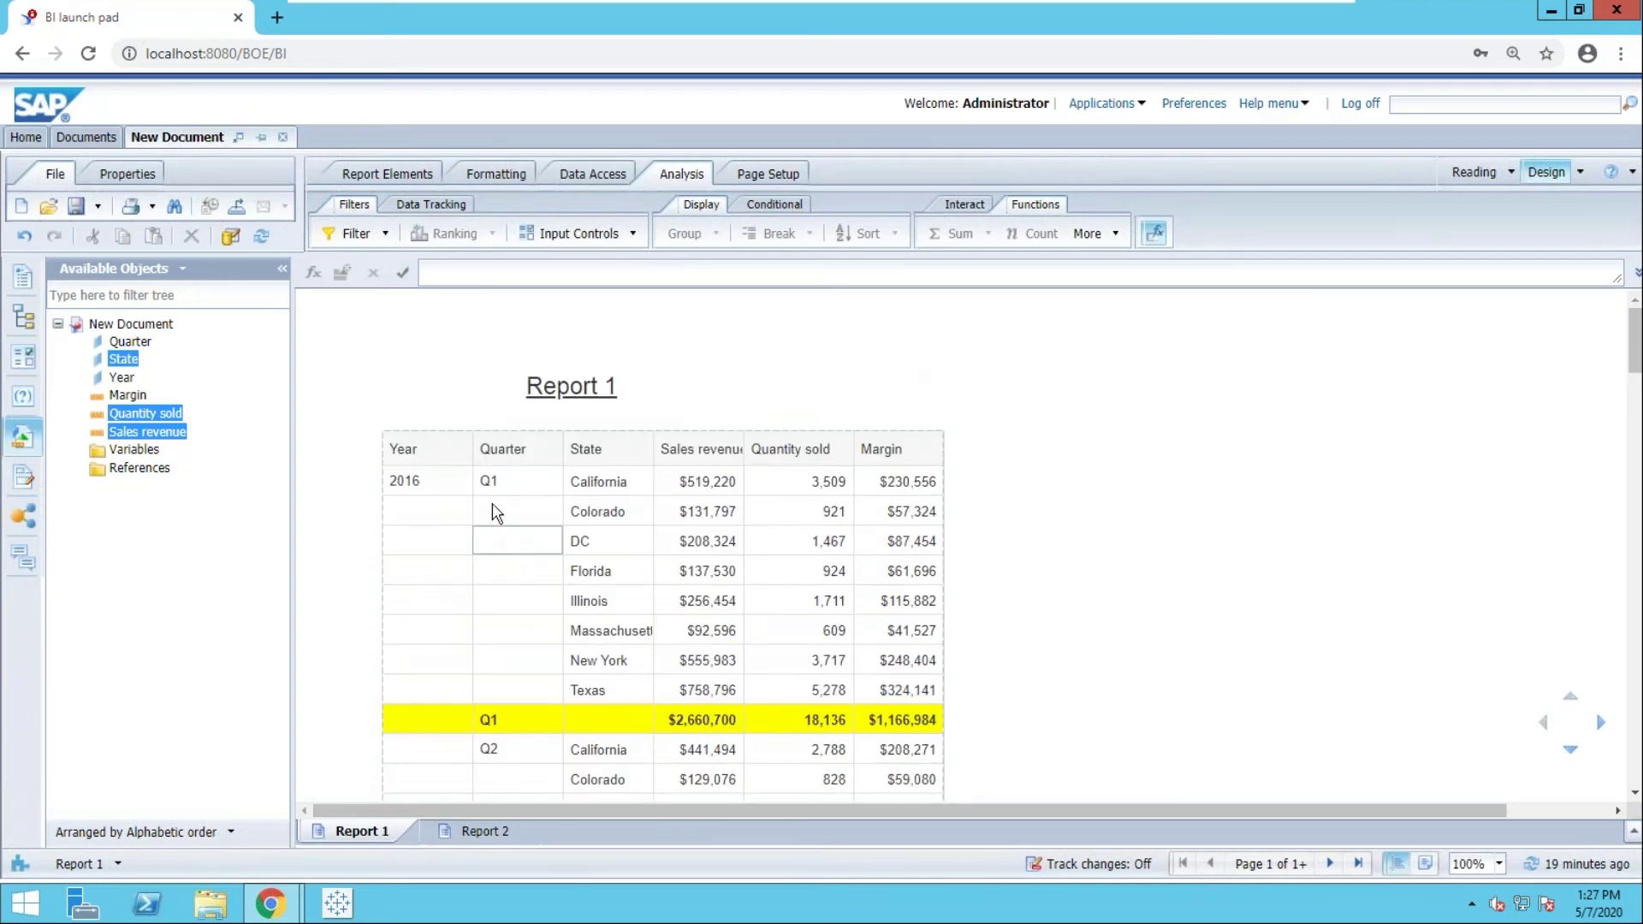
Filter the Report 1 table to rows whose Year is in the list 2019 and 2018.
scroll(444, 540, down, 1)
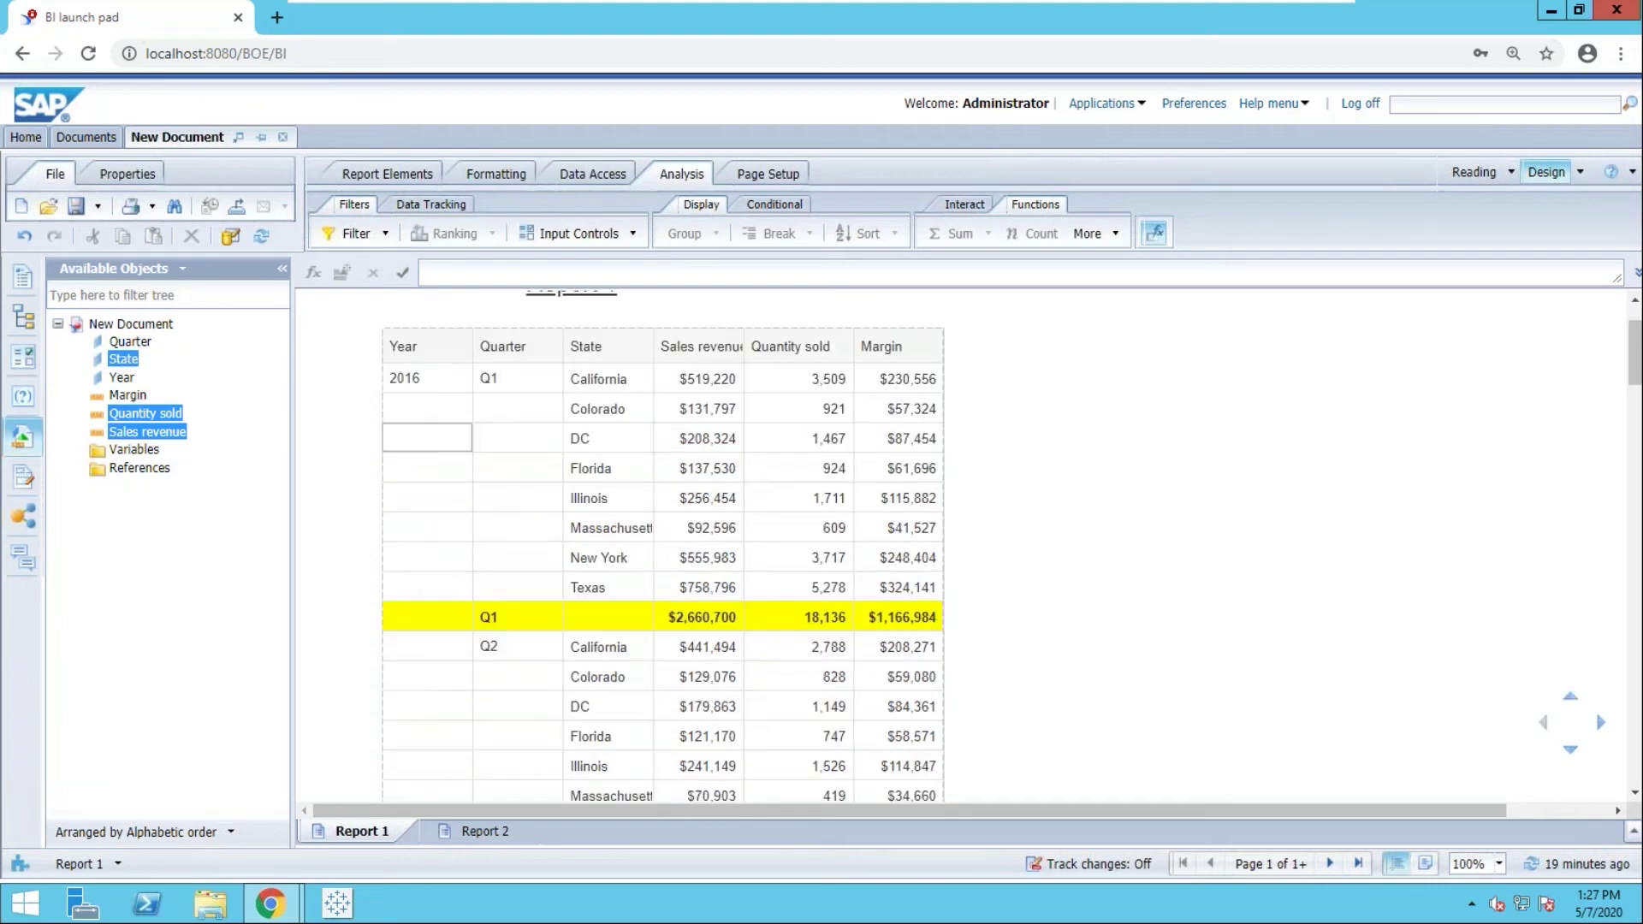
scroll(449, 521, up, 1)
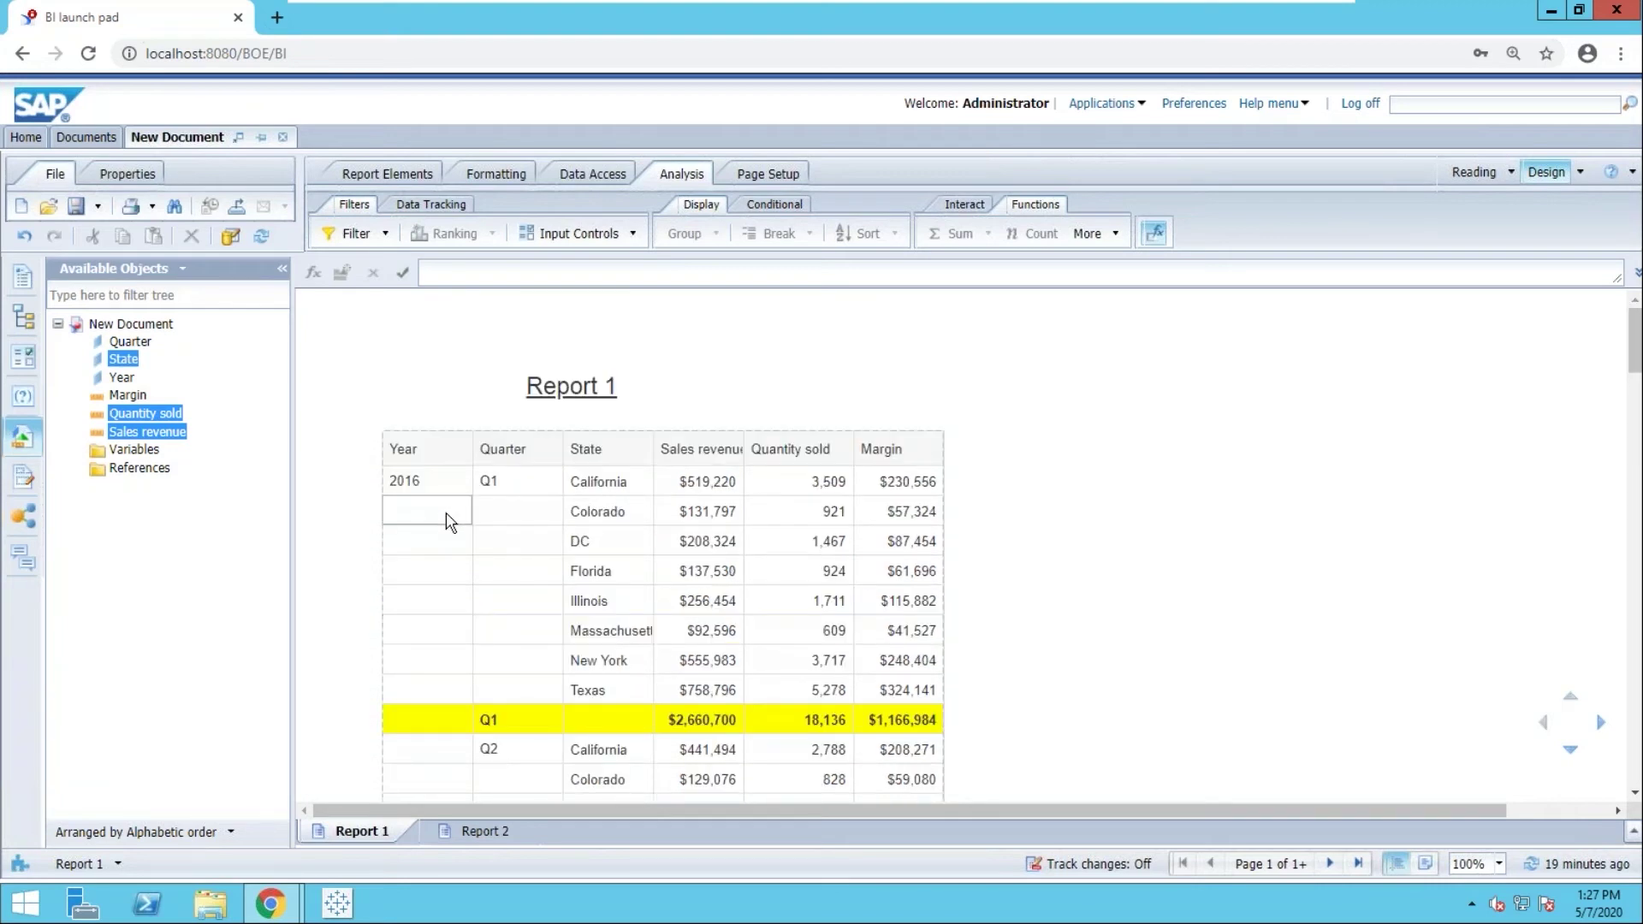
click(445, 511)
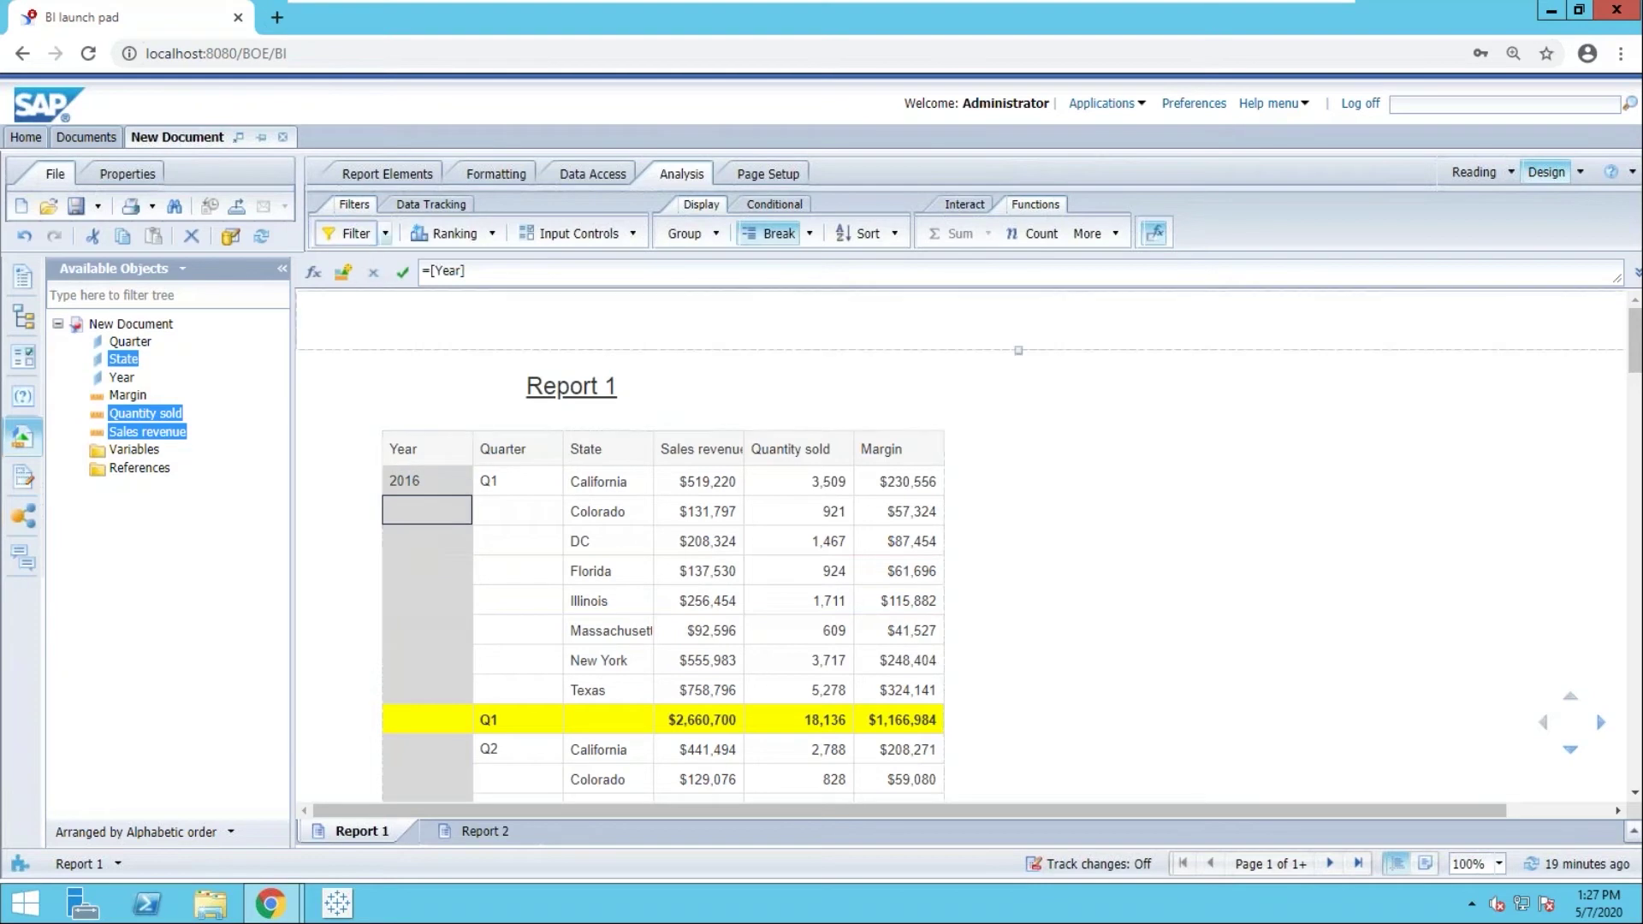
click(349, 233)
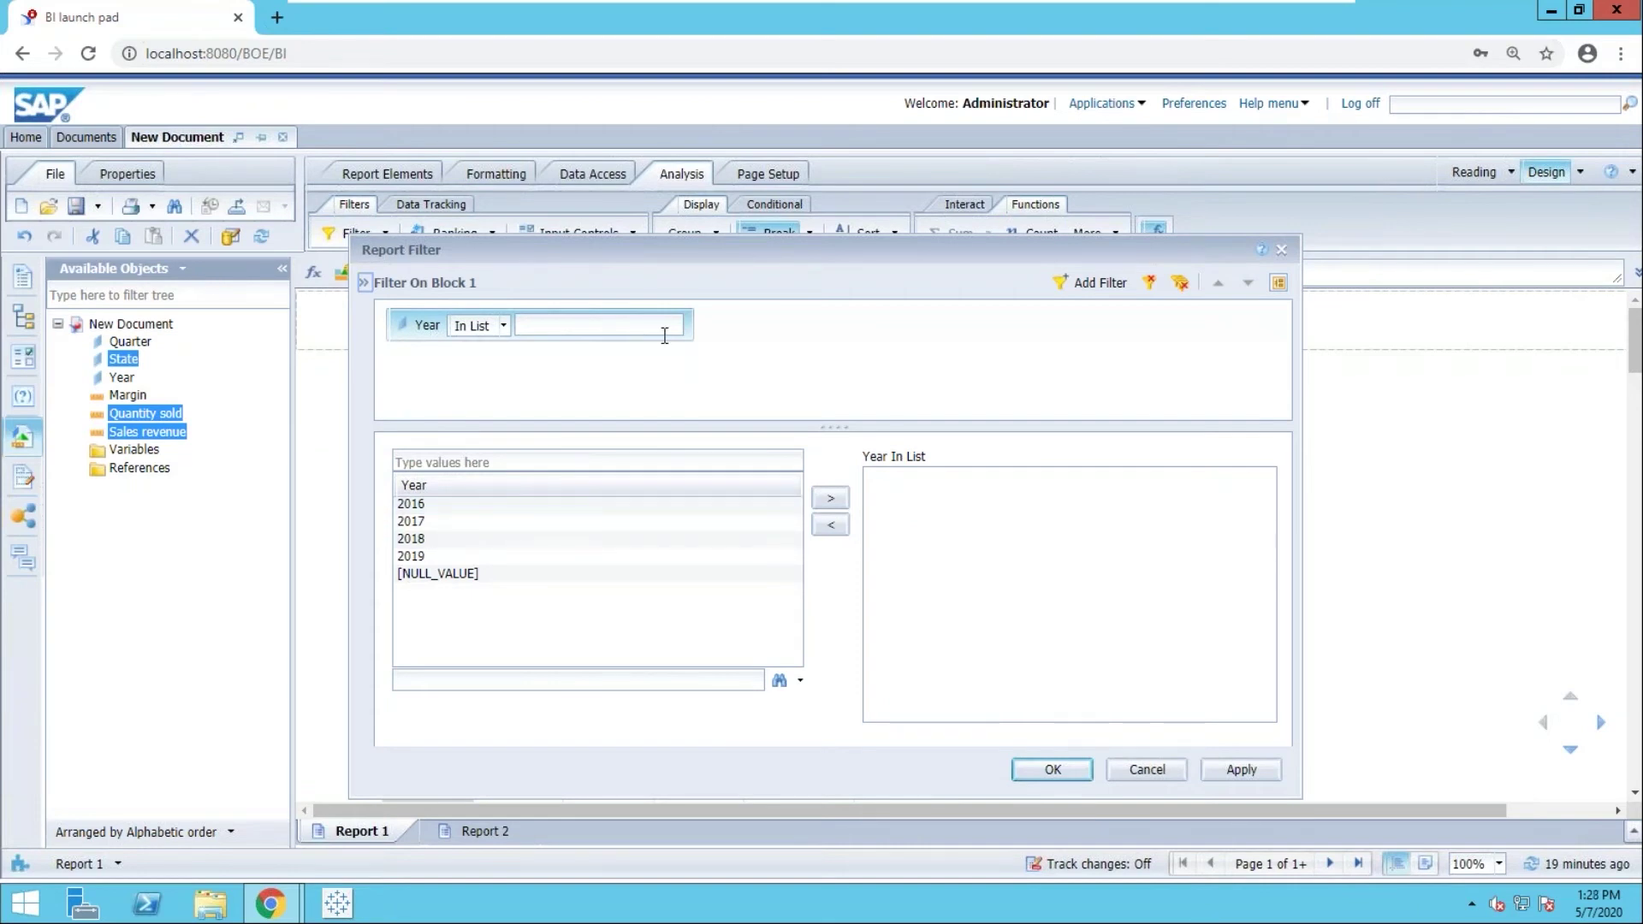
click(444, 540)
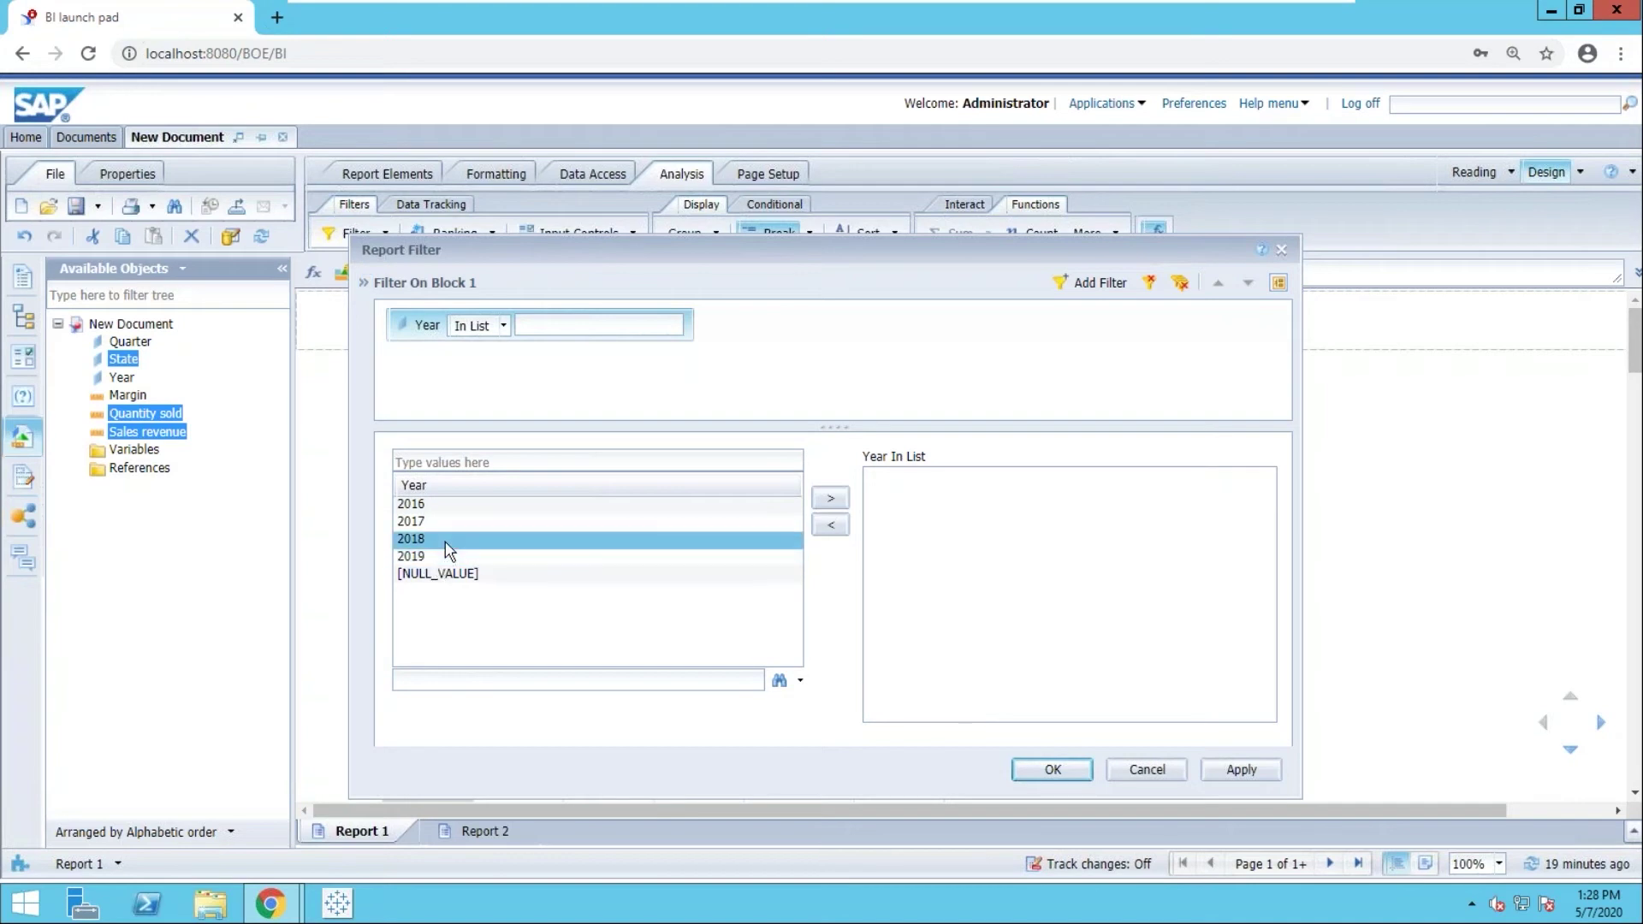
click(431, 557)
double_click(432, 558)
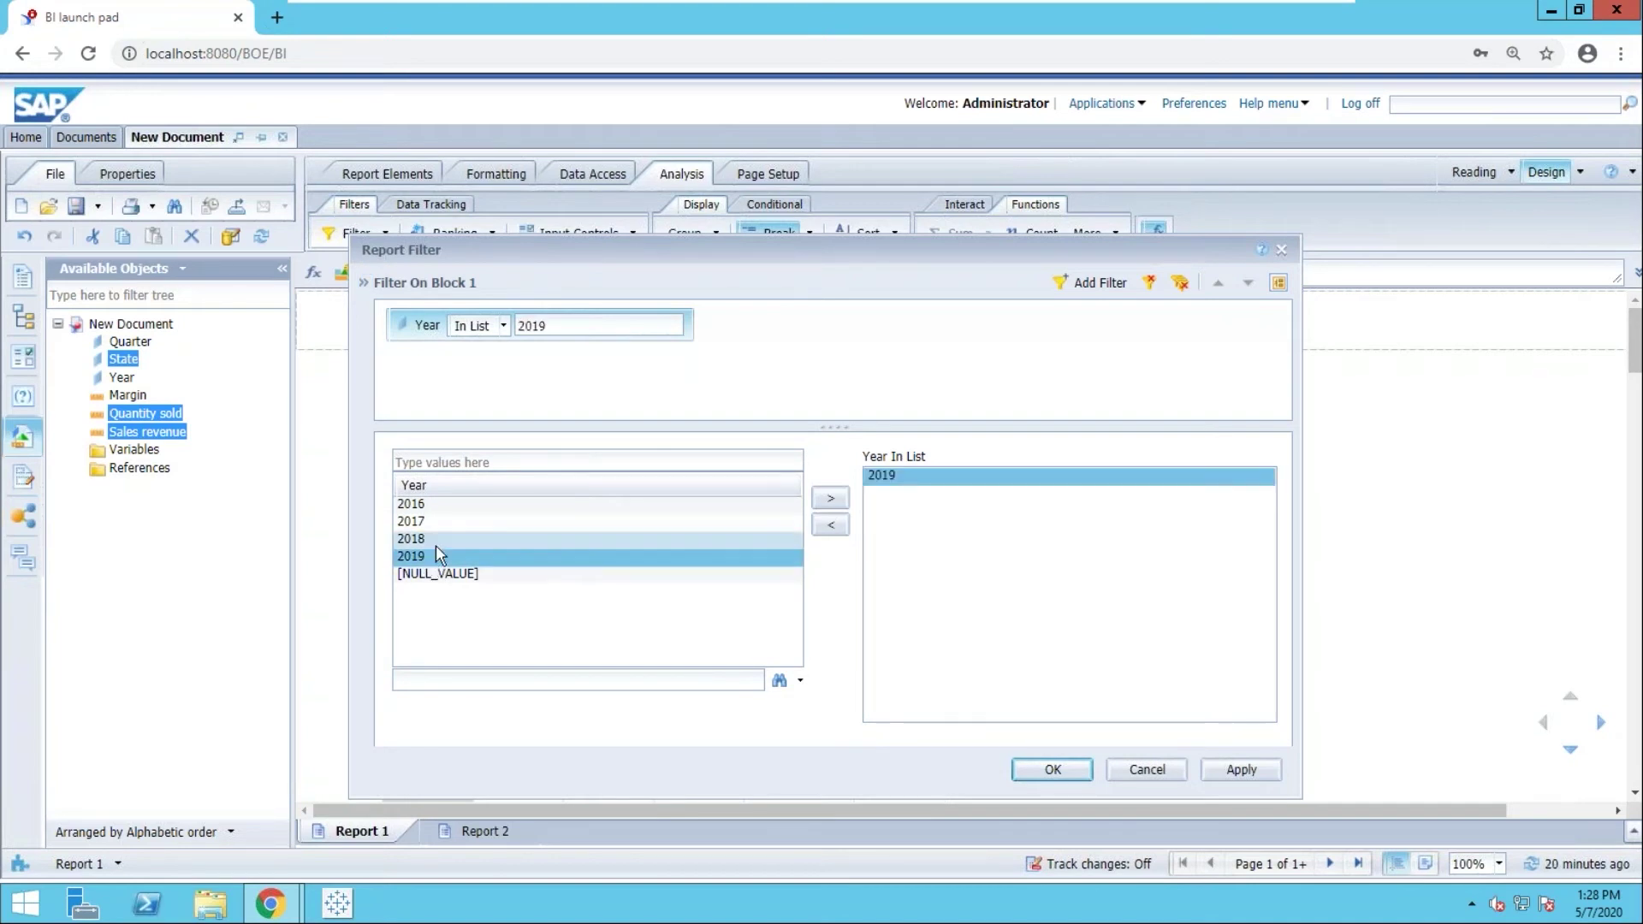
double_click(435, 540)
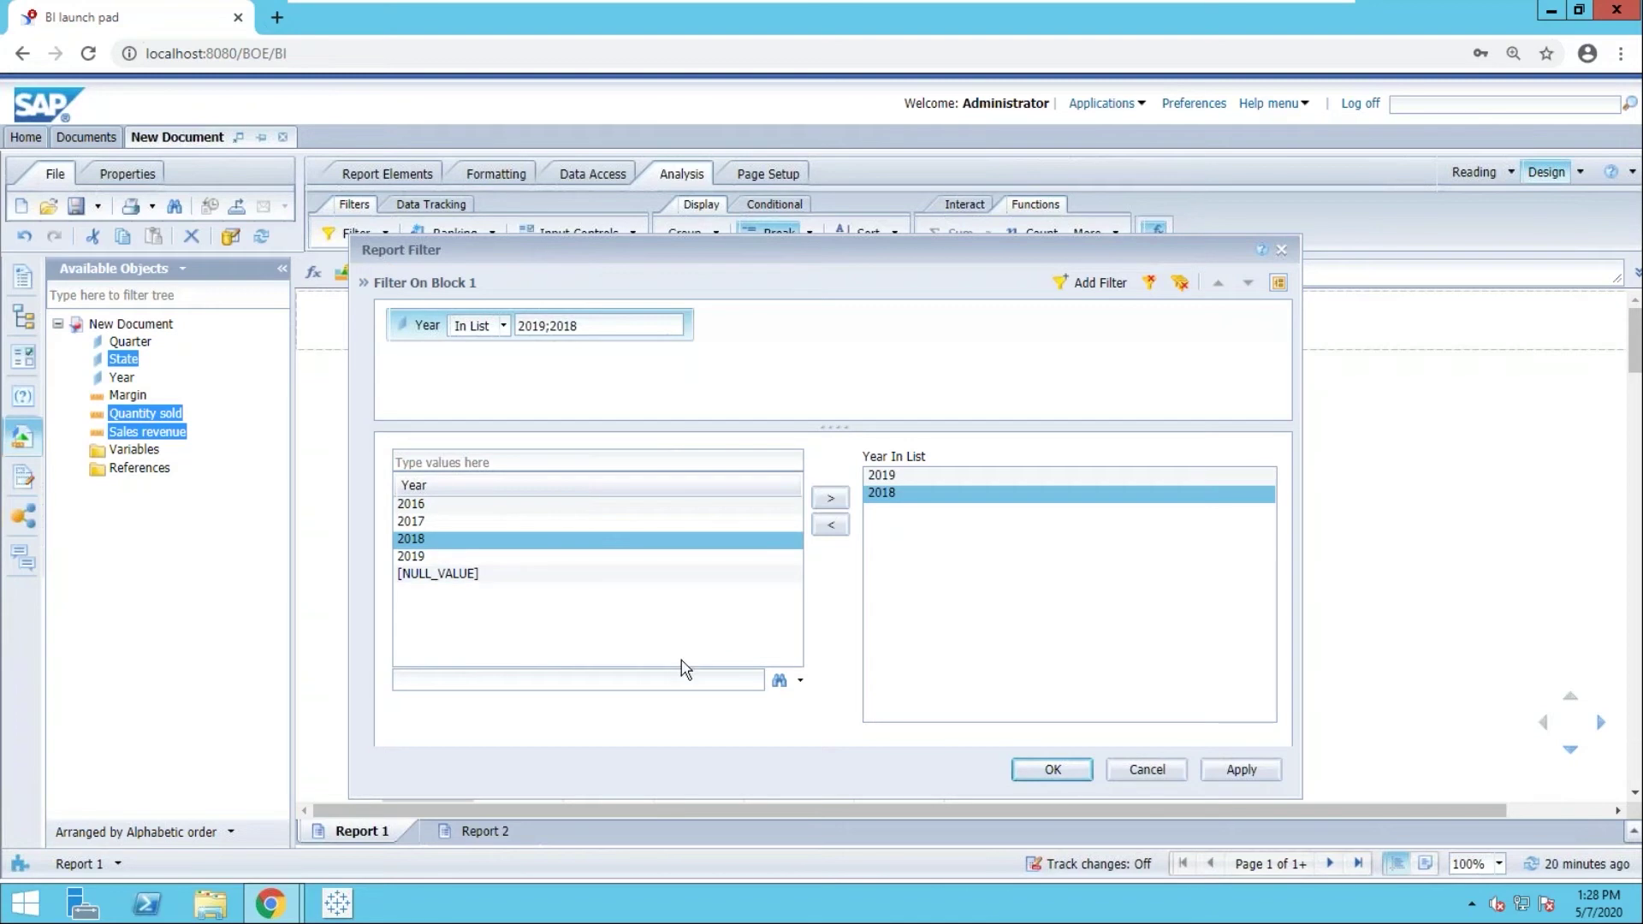
click(1052, 770)
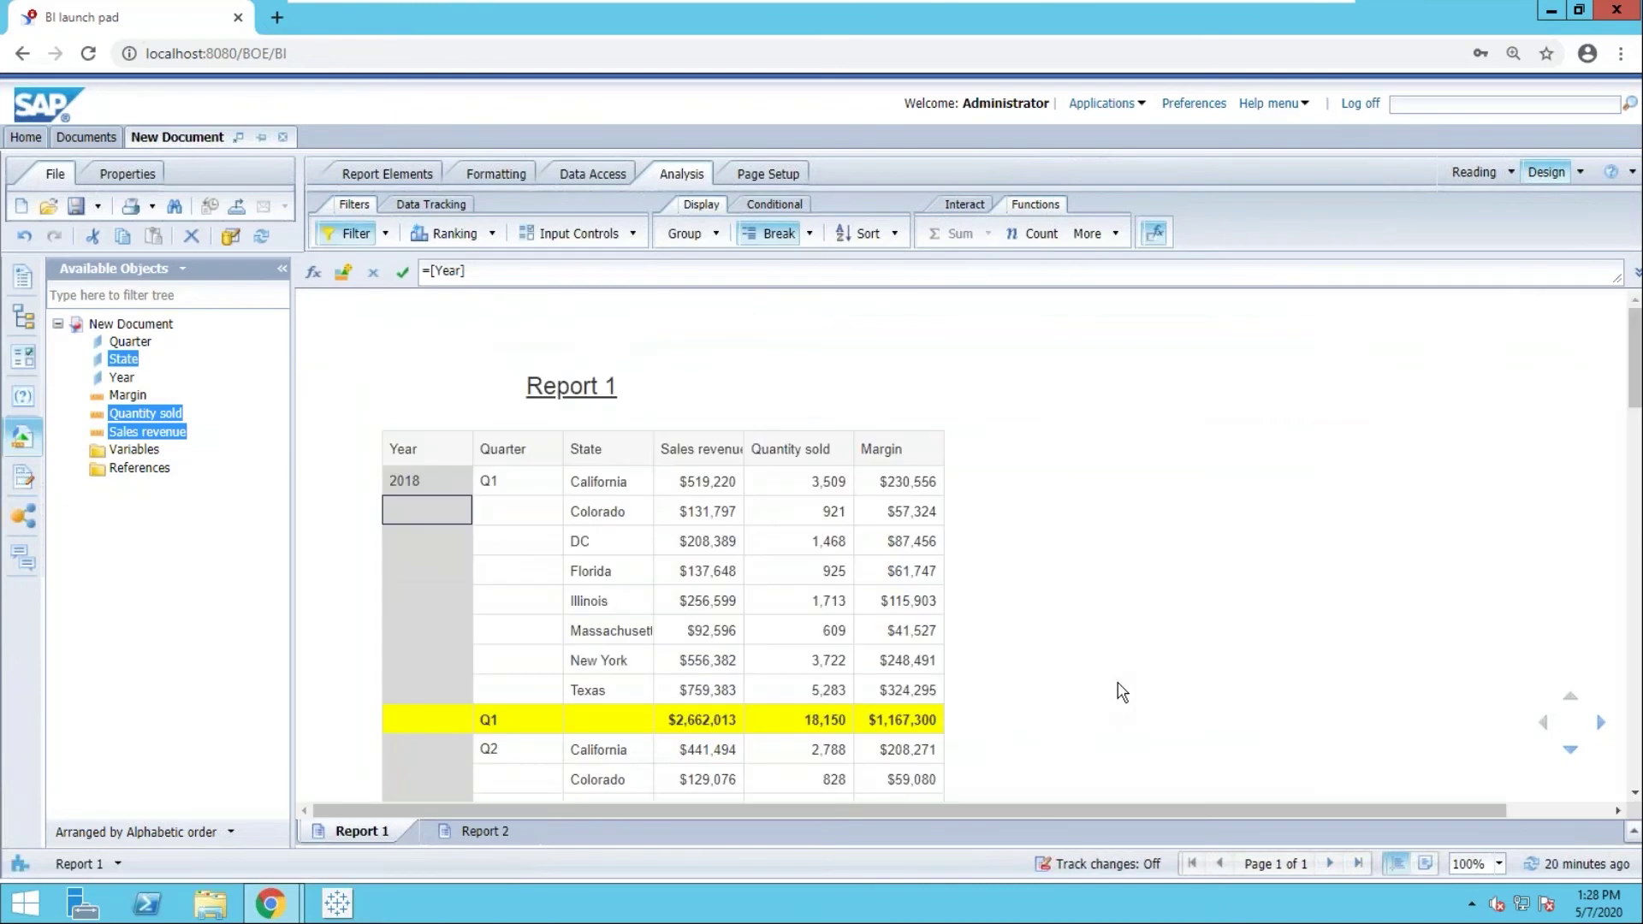
Review the year-filtered rows through the Report 1 table.
scroll(1104, 693, down, 10)
scroll(1103, 691, up, 10)
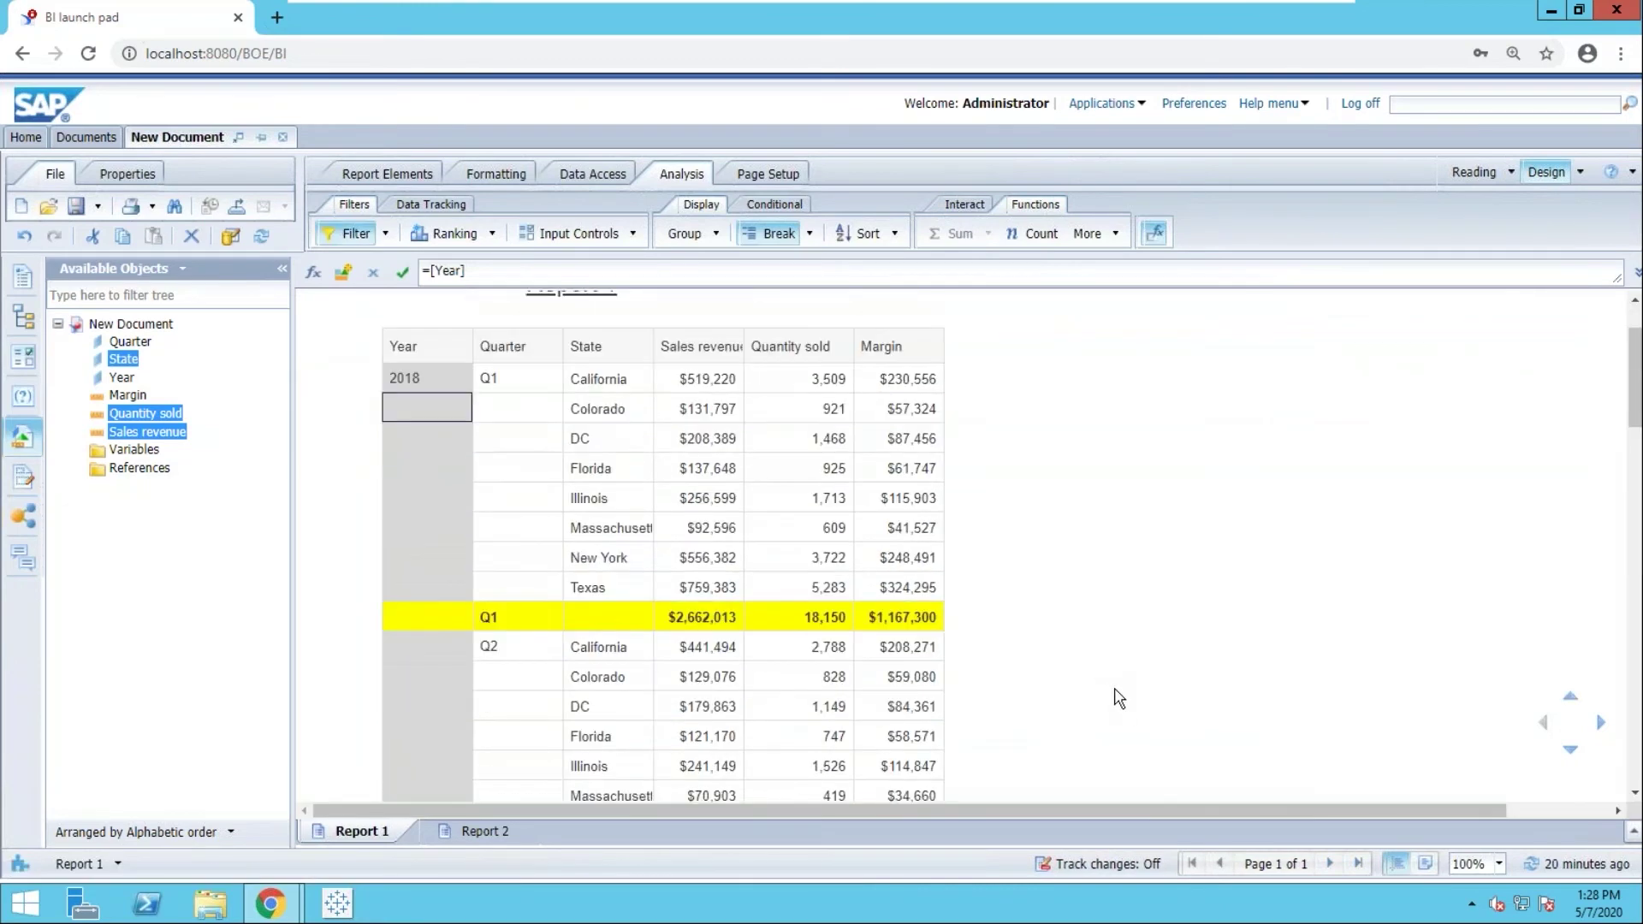
scroll(1119, 697, down, 5)
scroll(1117, 698, up, 5)
Remove the Year filter from the Report 1 table.
click(387, 235)
click(379, 289)
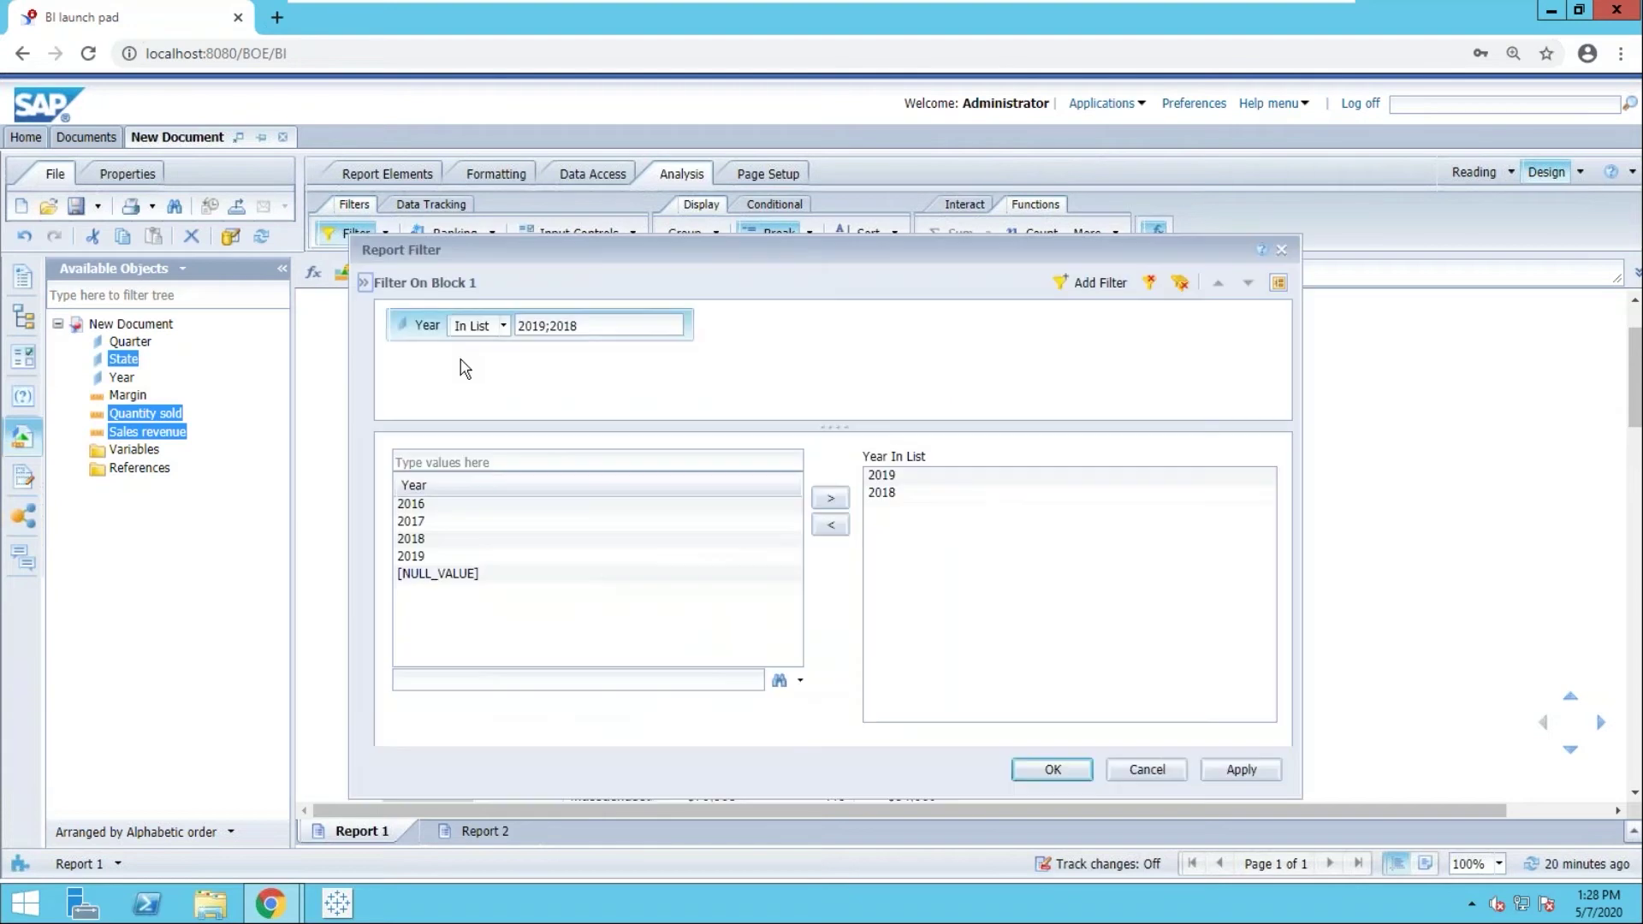
click(1150, 283)
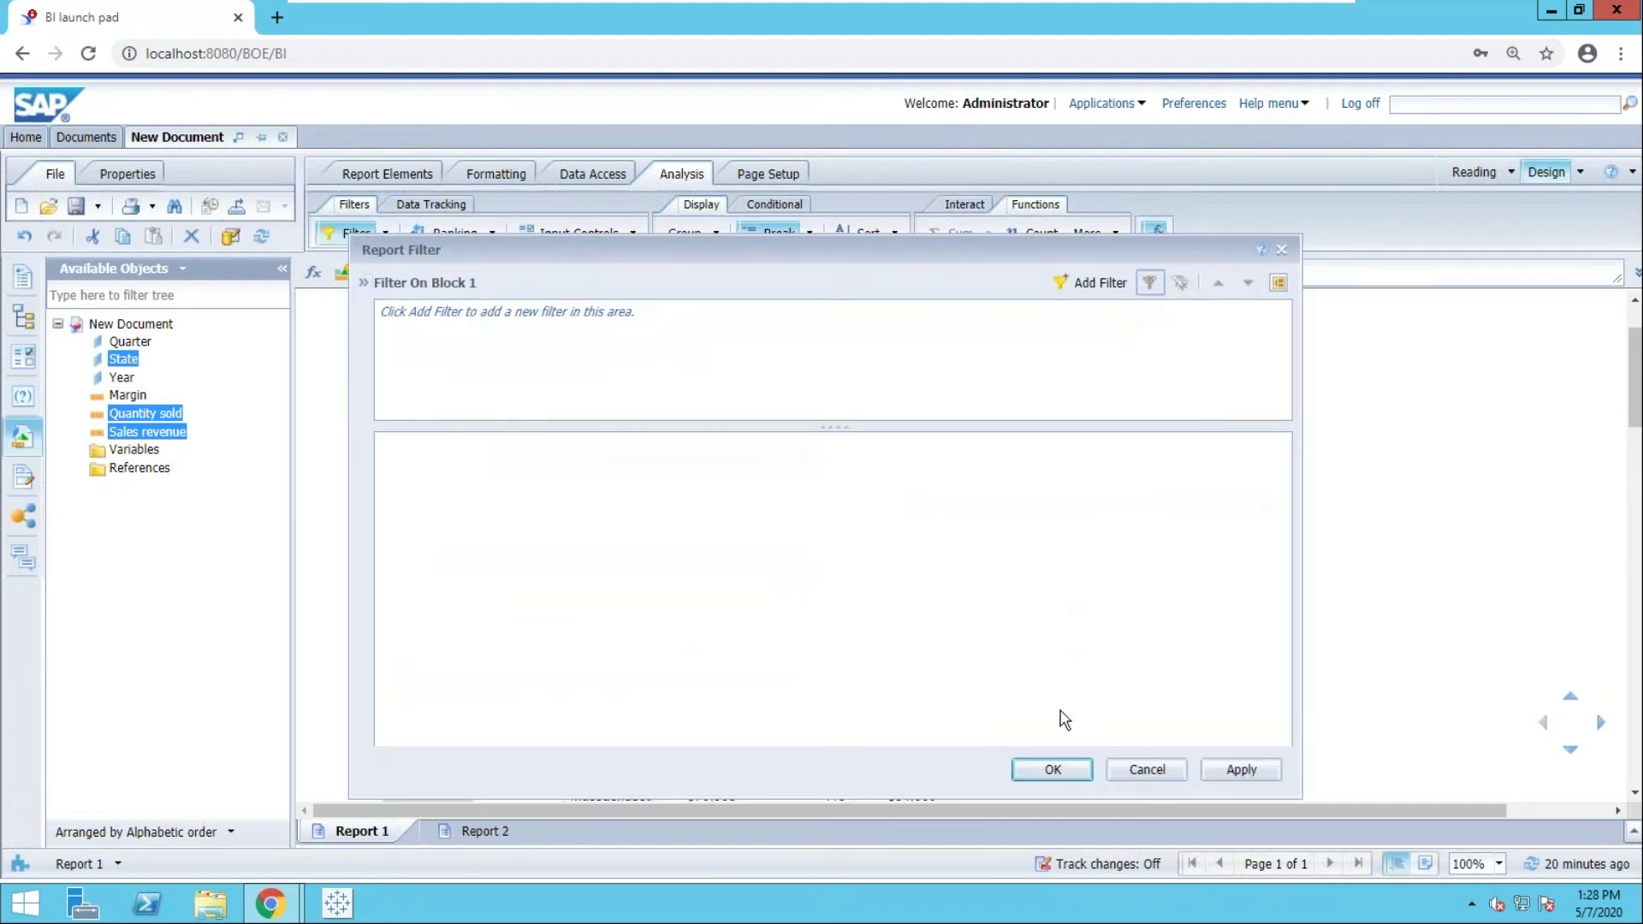
click(1048, 771)
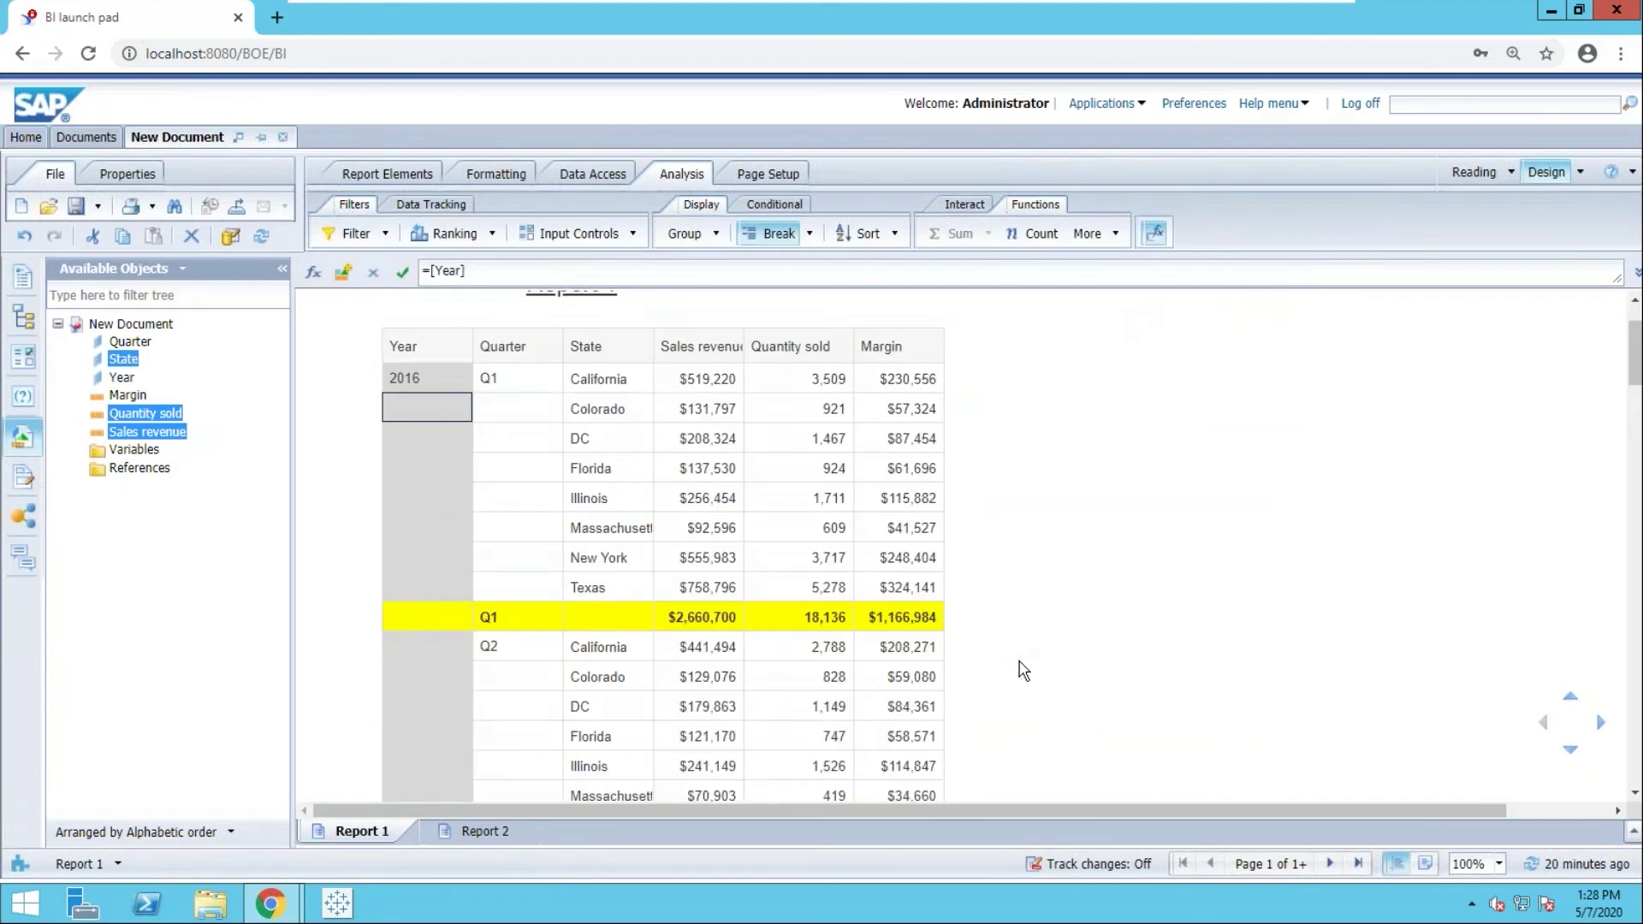
scroll(1023, 670, down, 1)
scroll(689, 445, up, 1)
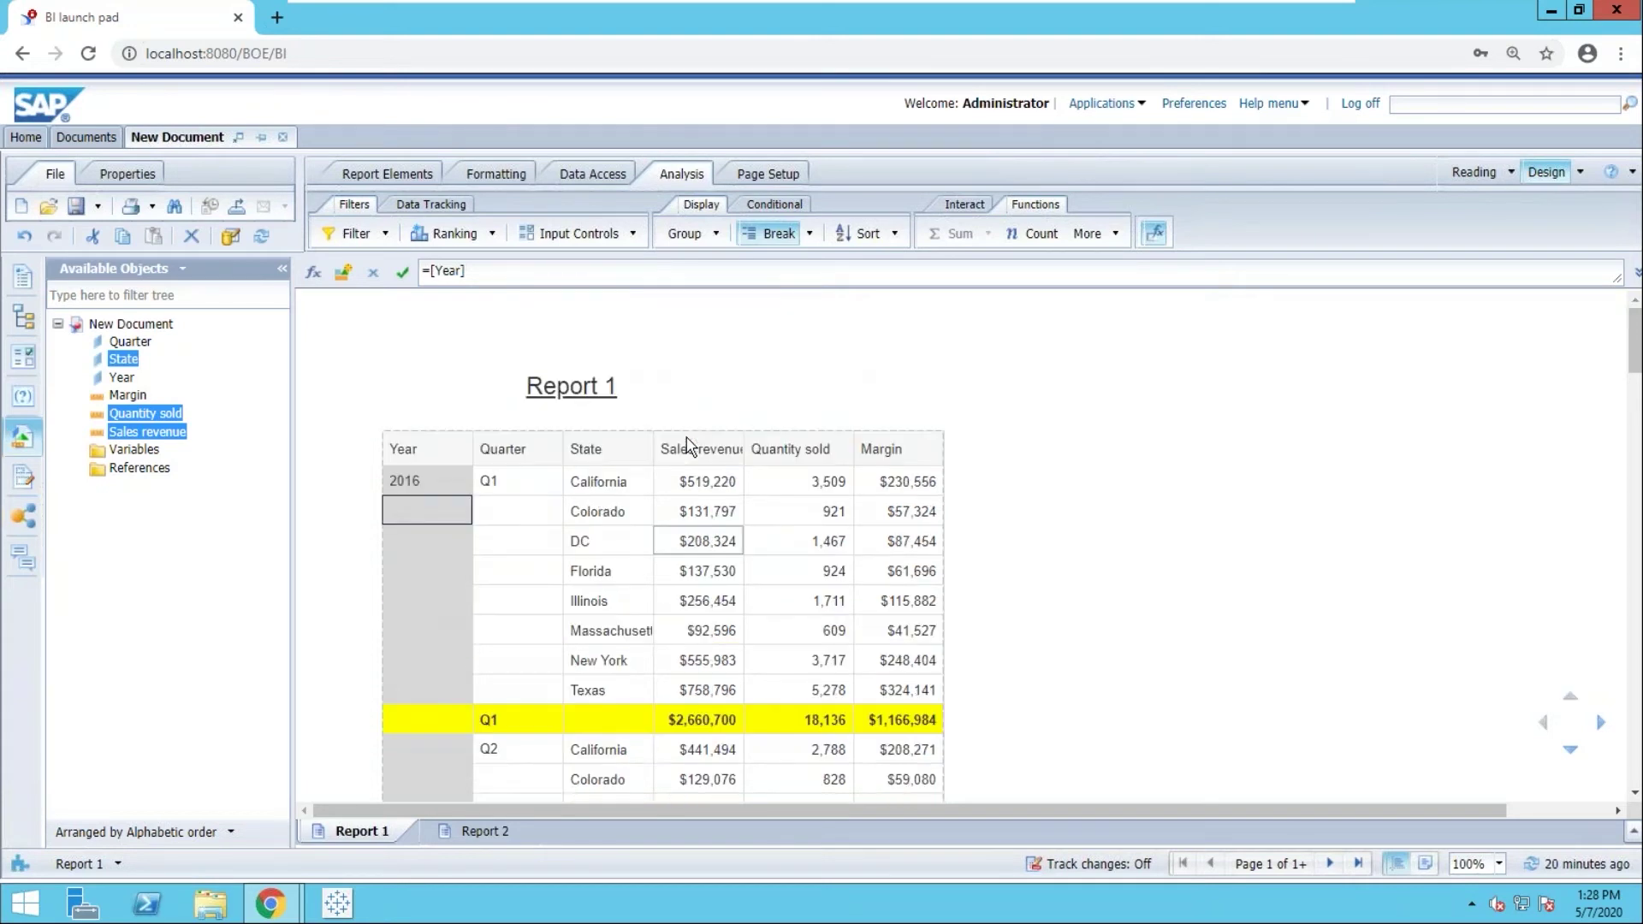
Remove all breaks from the Report 1 table.
scroll(599, 443, down, 1)
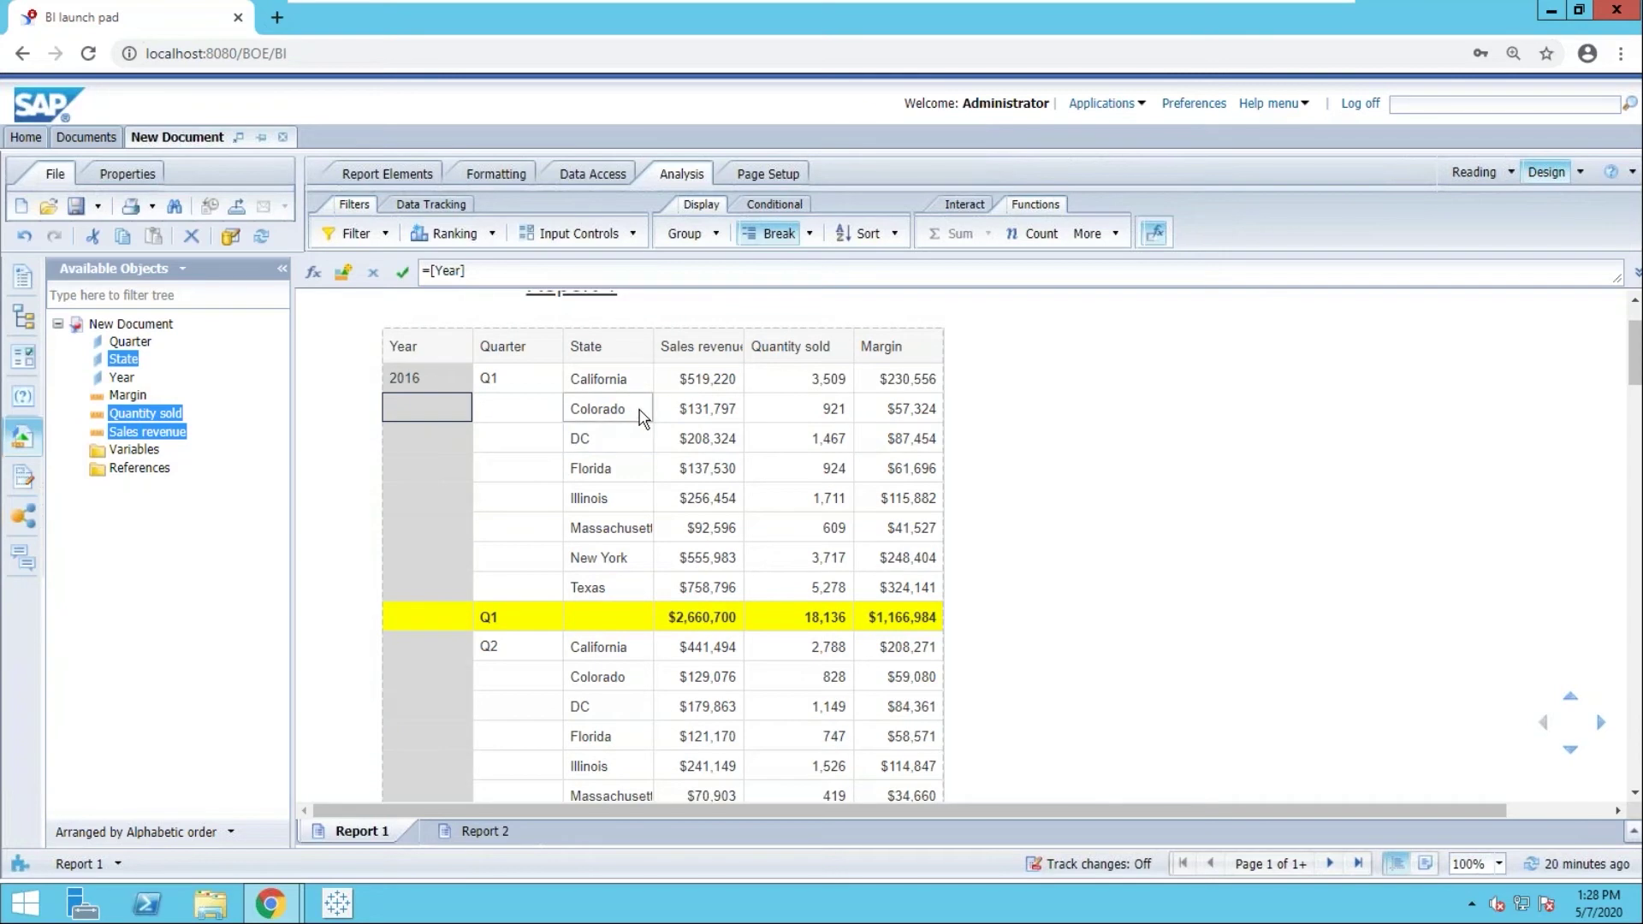
click(809, 236)
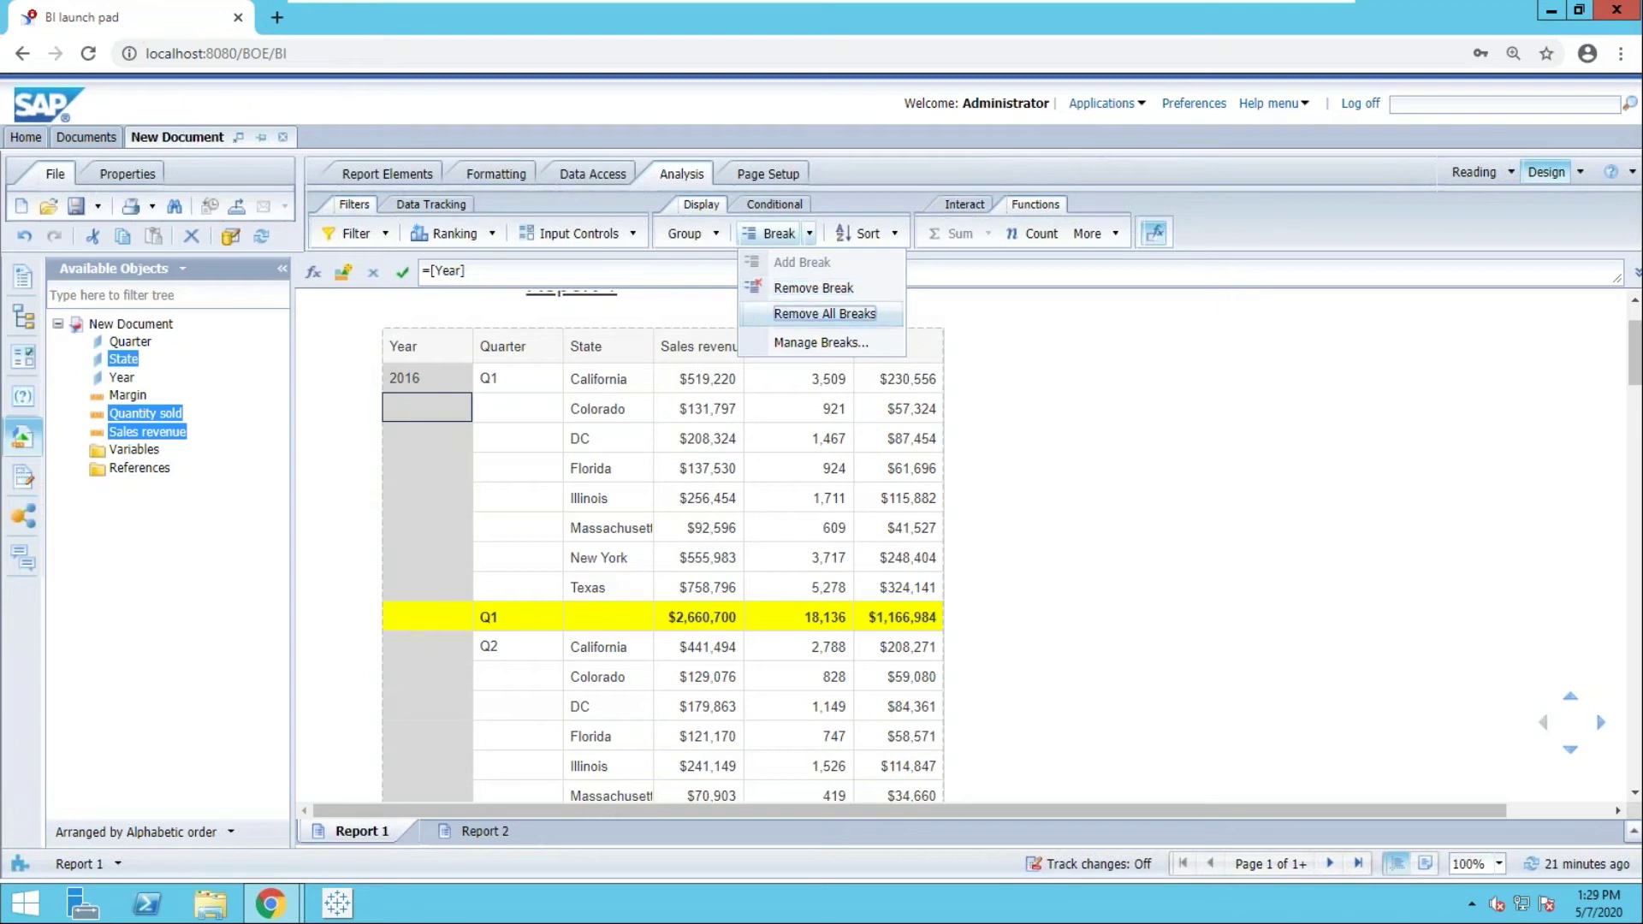
click(824, 314)
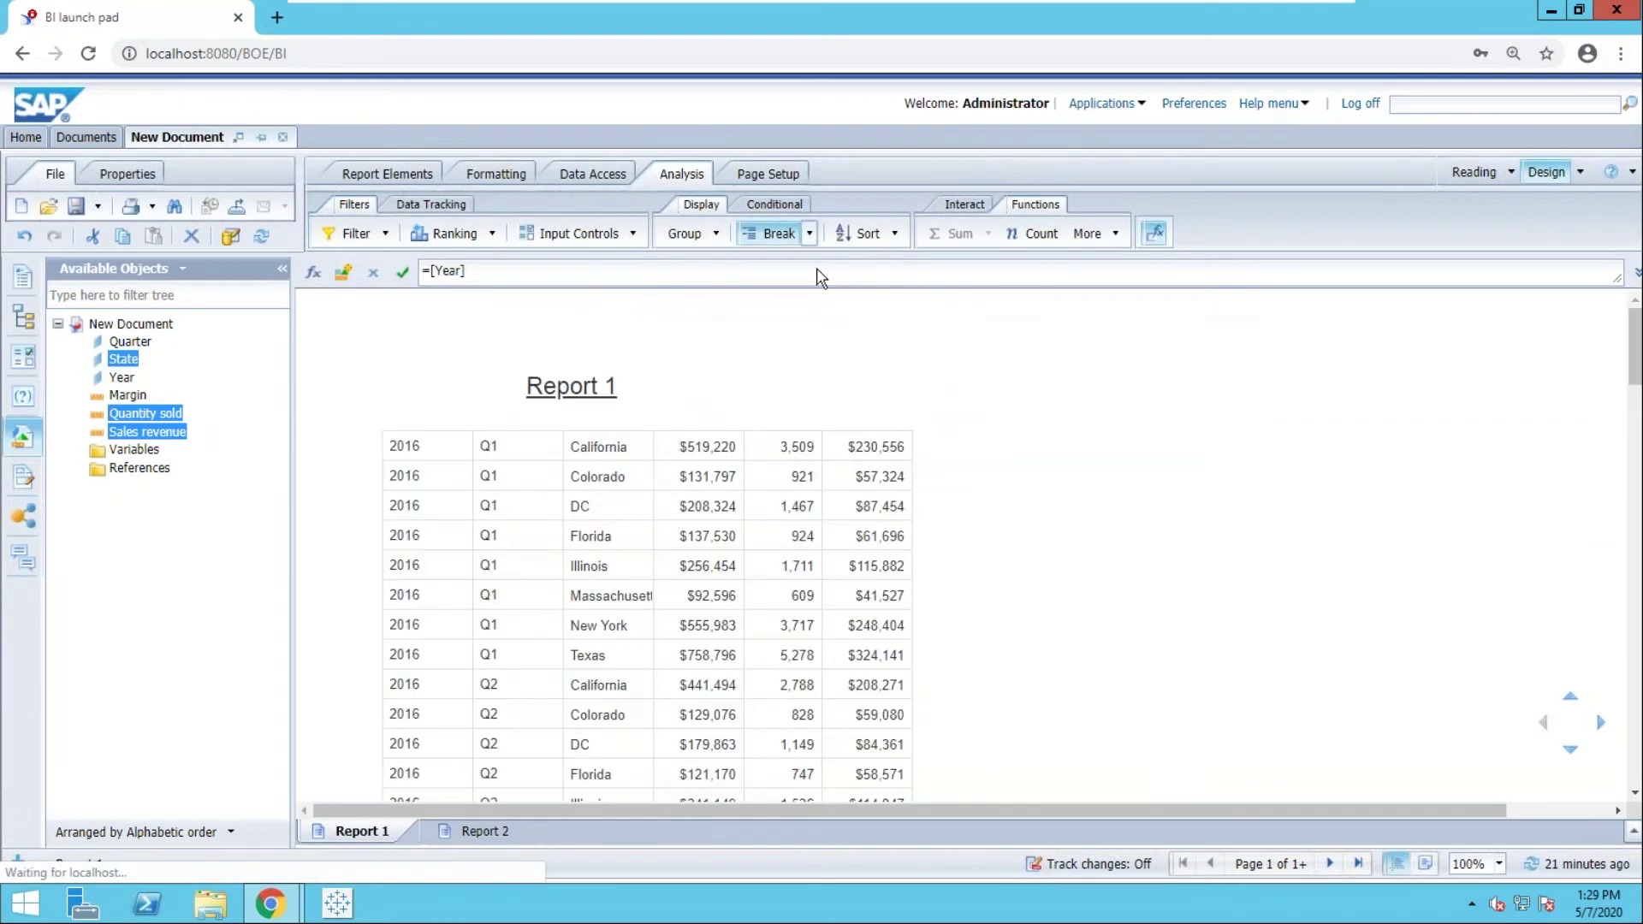
Add one combined break on Year and Quarter to Block 1, keeping the default display properties.
click(809, 233)
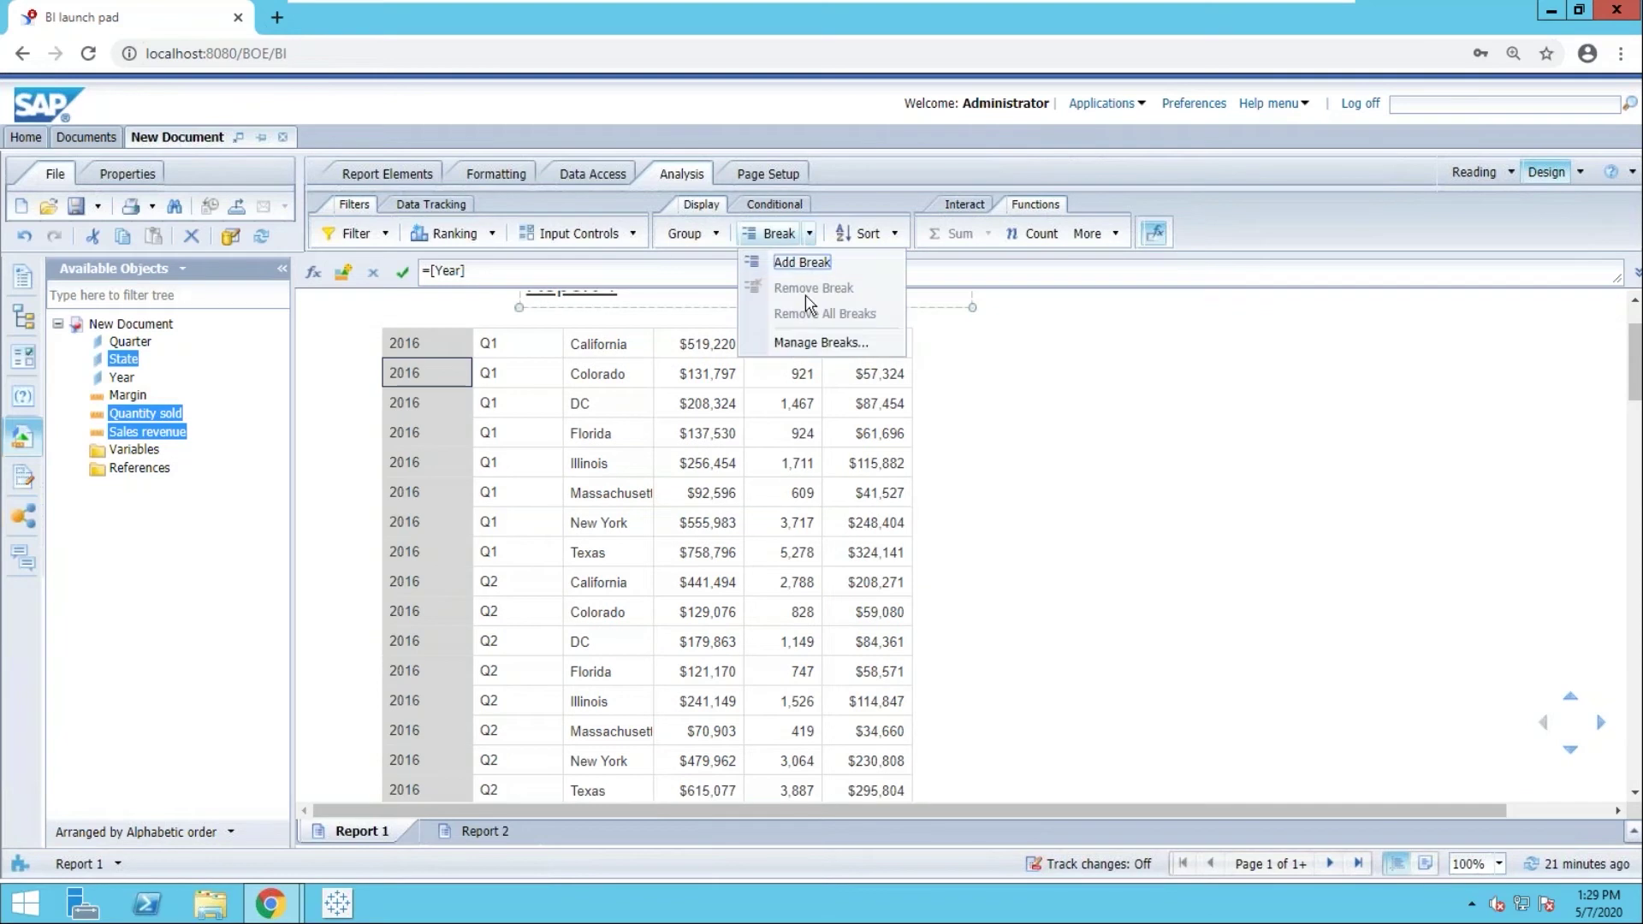
click(788, 343)
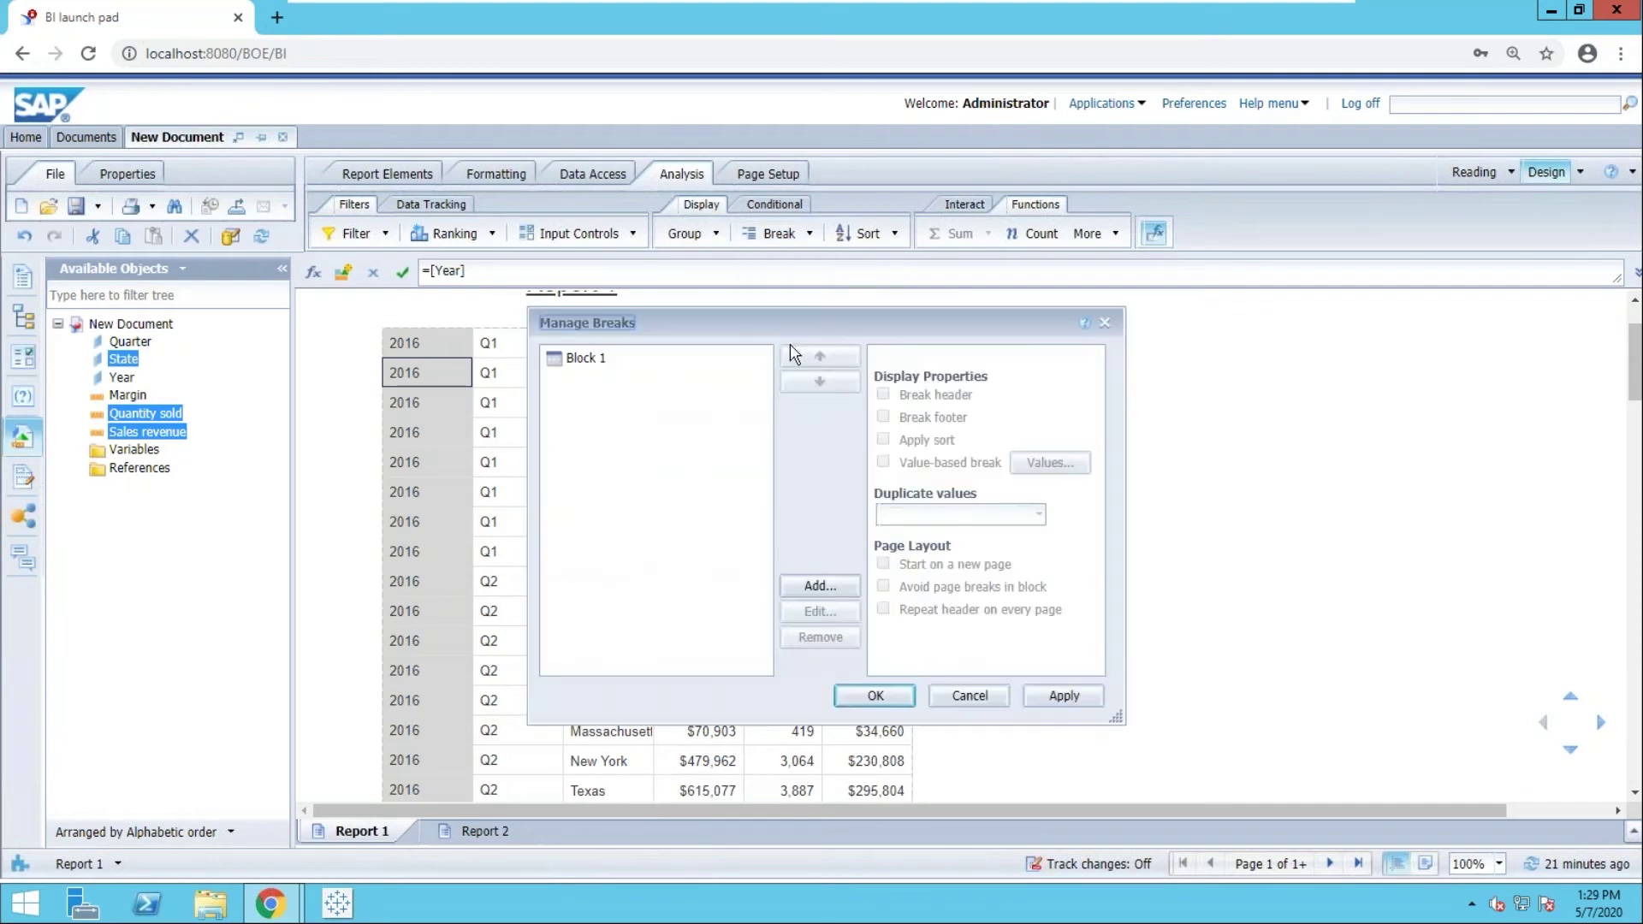
click(581, 358)
click(809, 585)
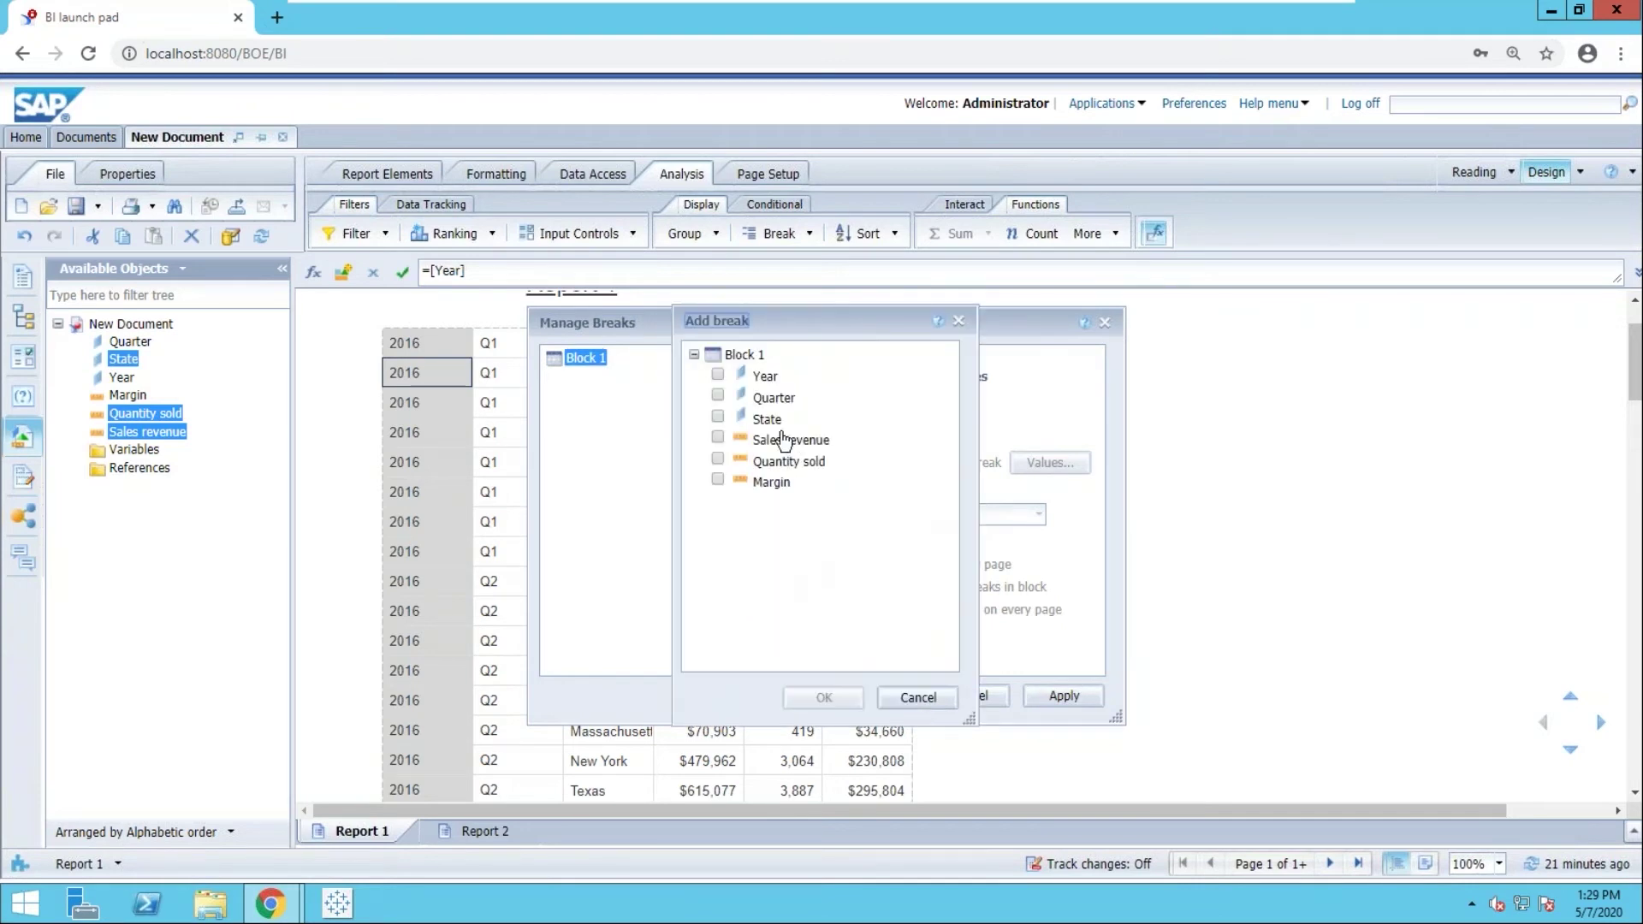
click(717, 378)
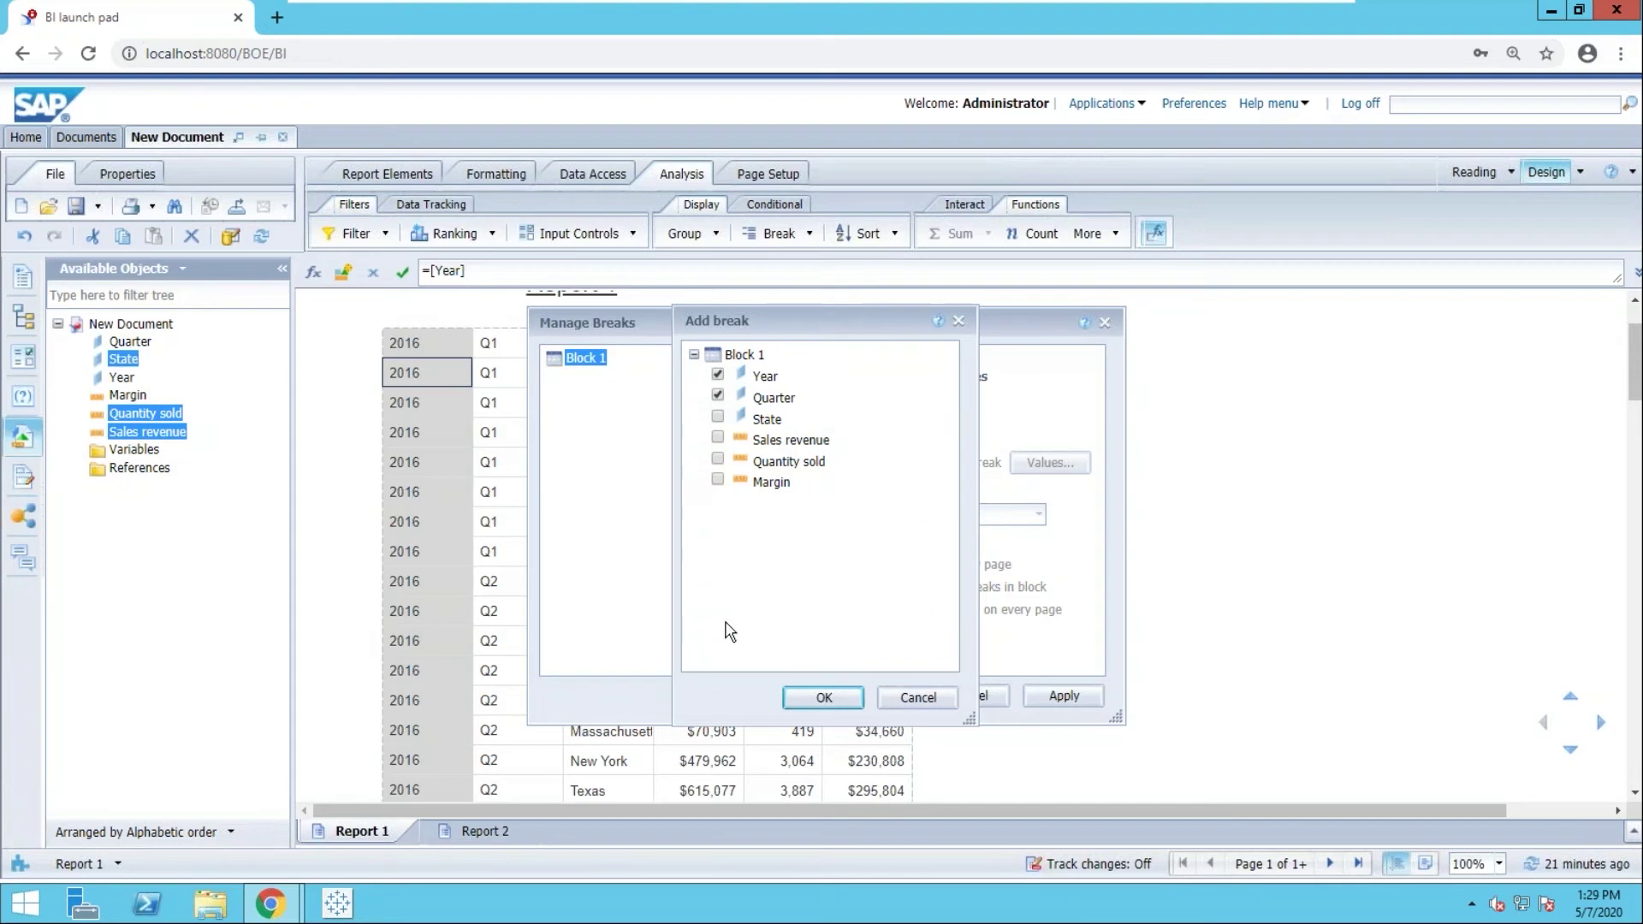
click(824, 699)
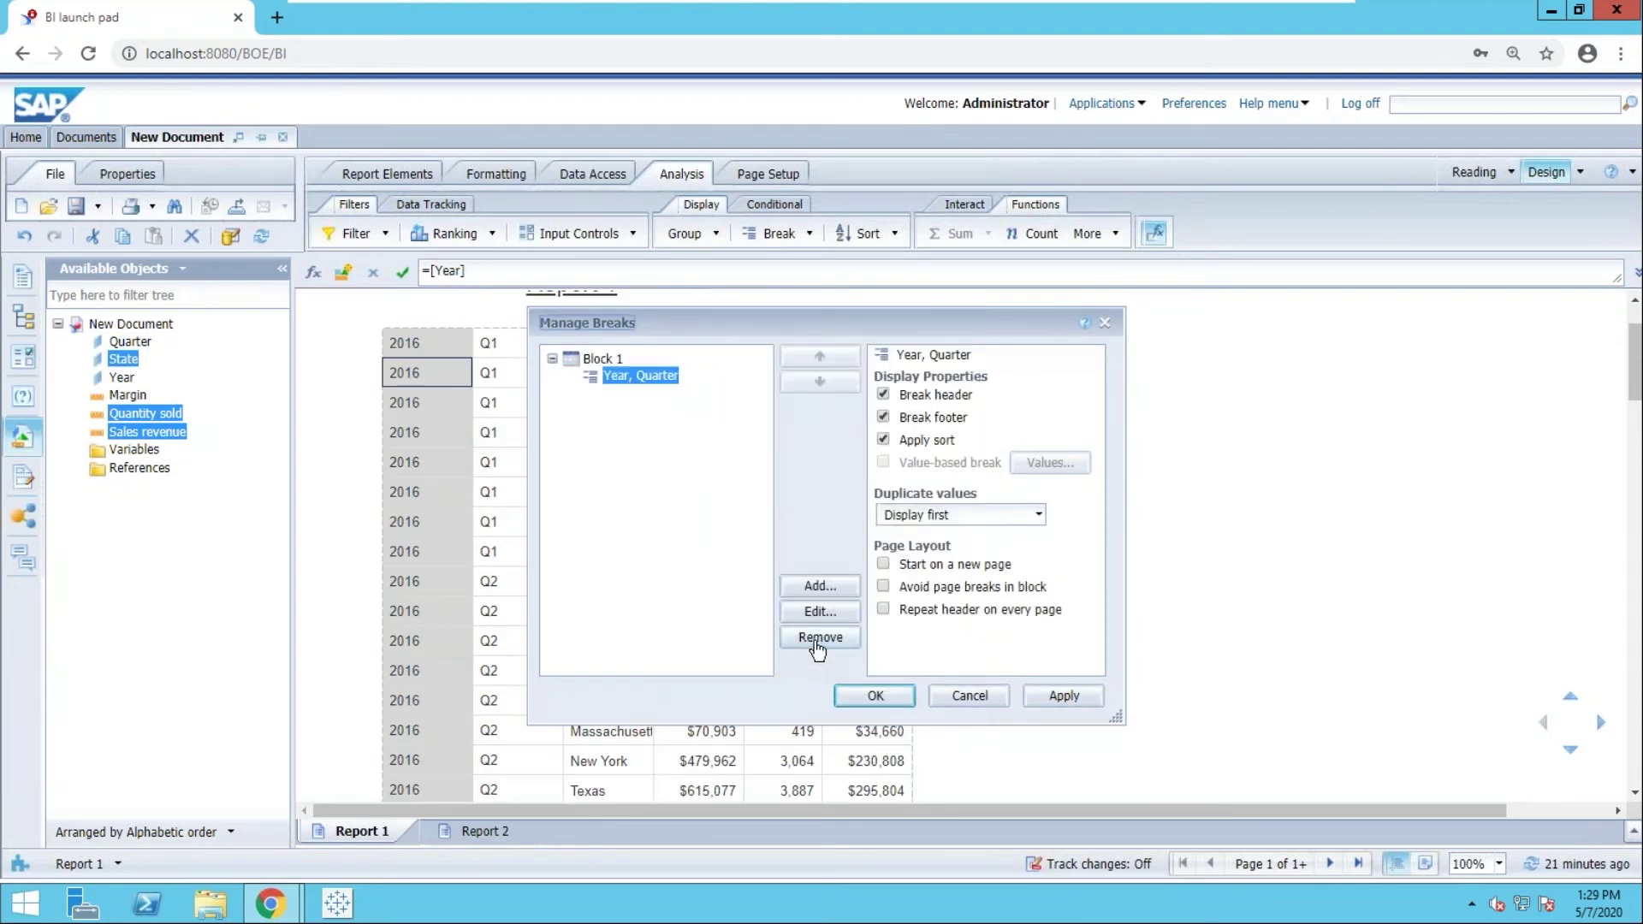
click(851, 695)
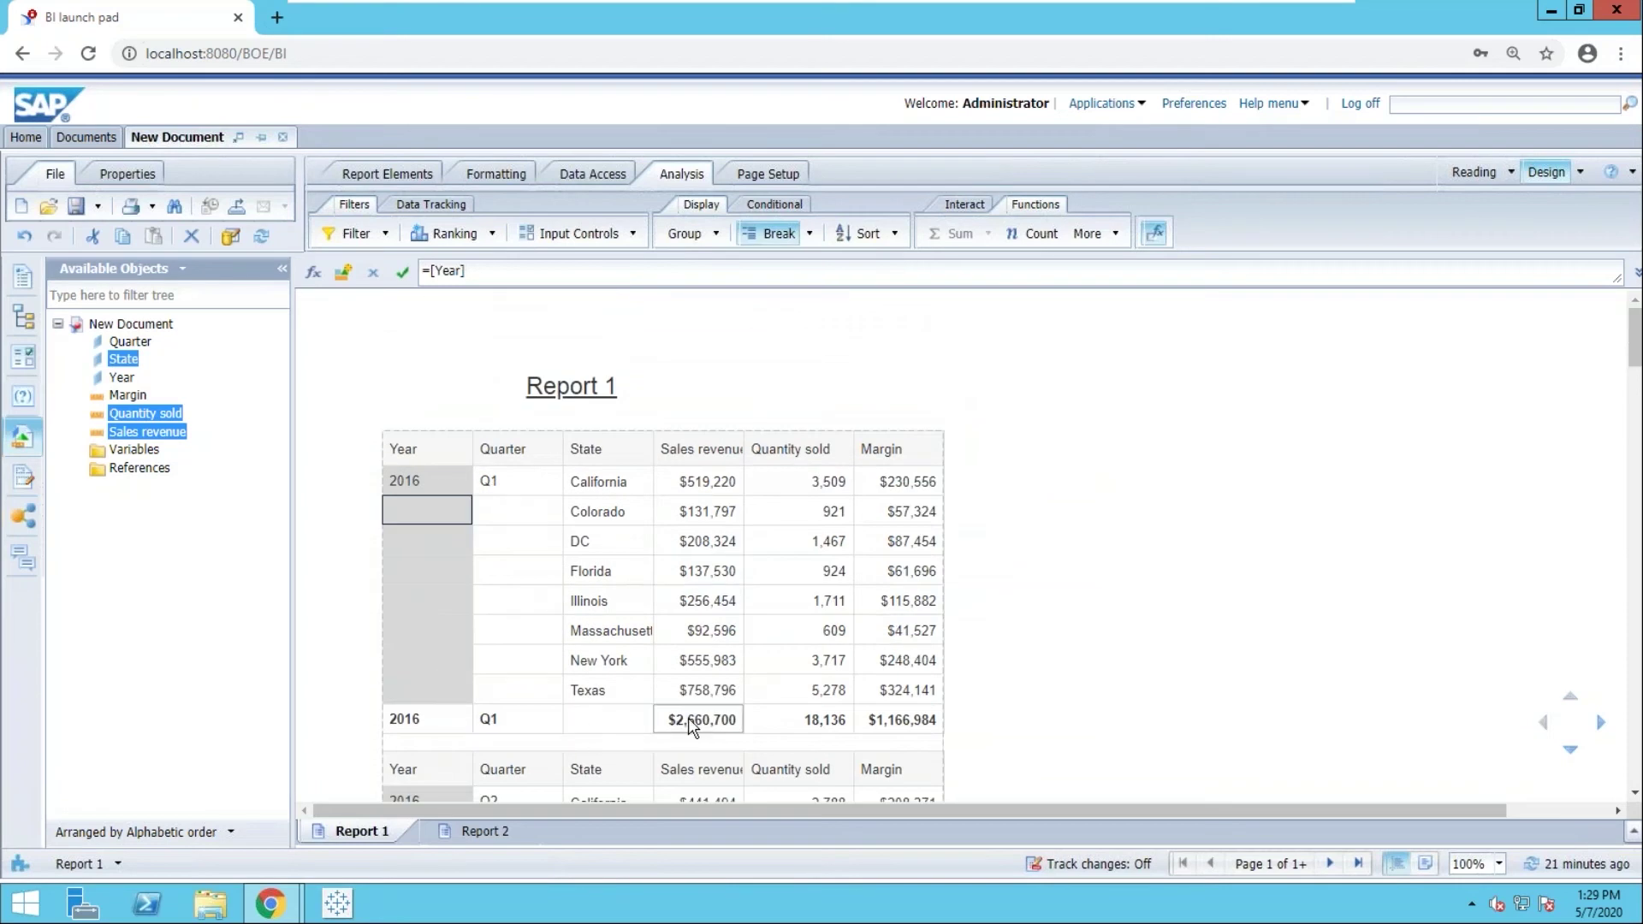
Examine how the combined Year and Quarter break repeats headers and subtotals across the 2016 quarters.
scroll(684, 727, down, 3)
scroll(689, 726, down, 1)
scroll(687, 718, up, 1)
scroll(687, 717, up, 3)
scroll(740, 568, down, 1)
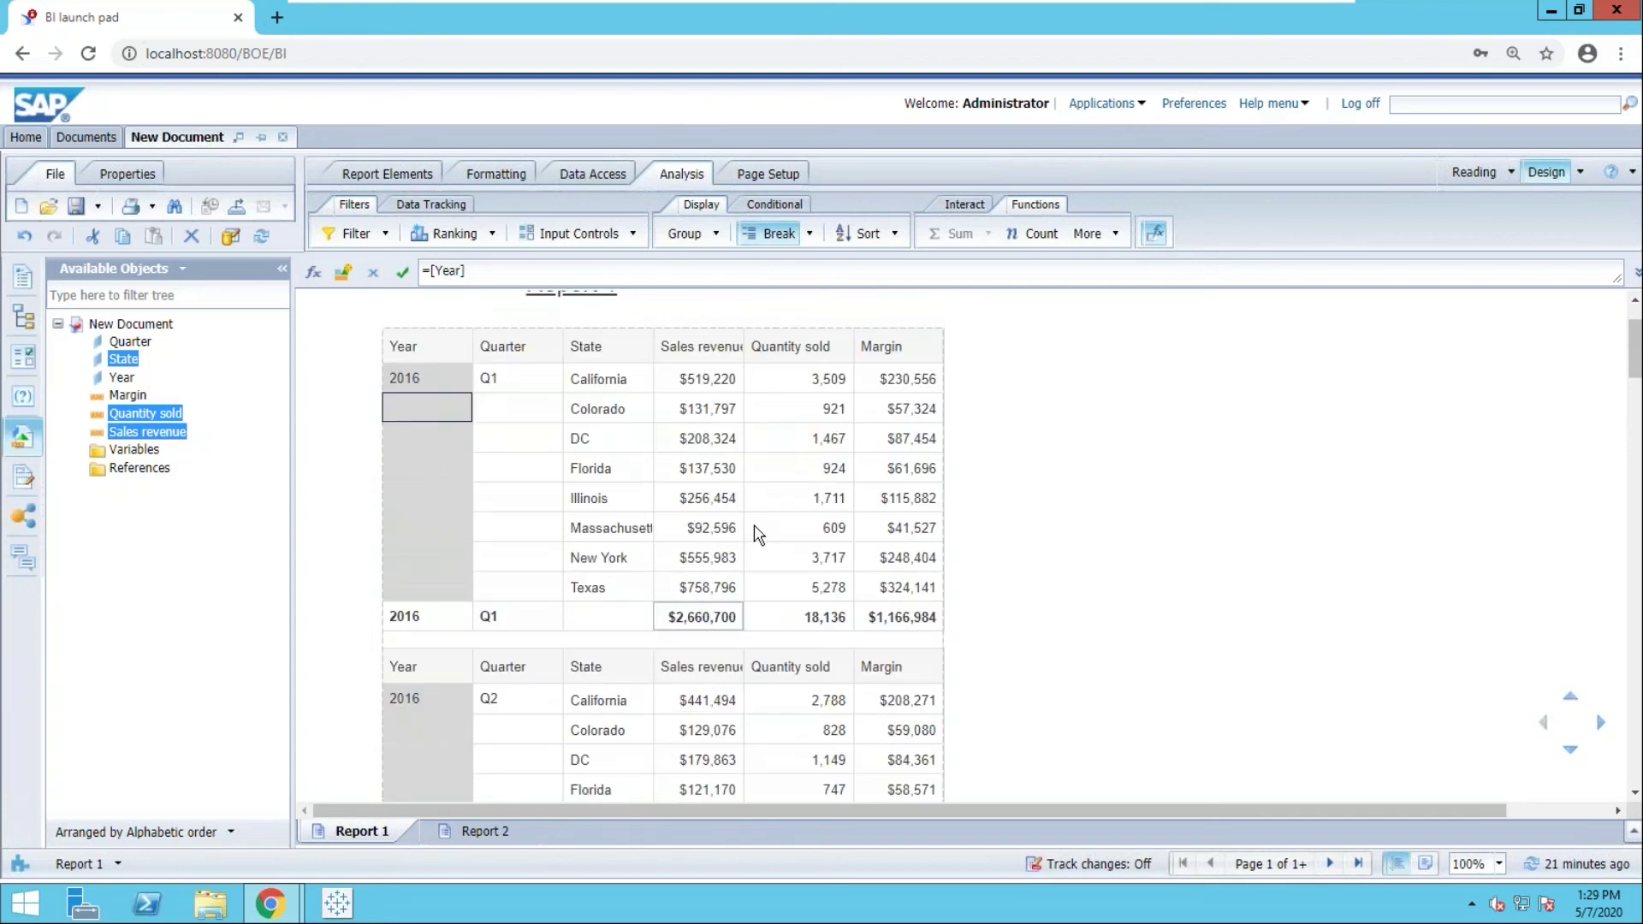
scroll(756, 534, down, 1)
scroll(796, 425, up, 2)
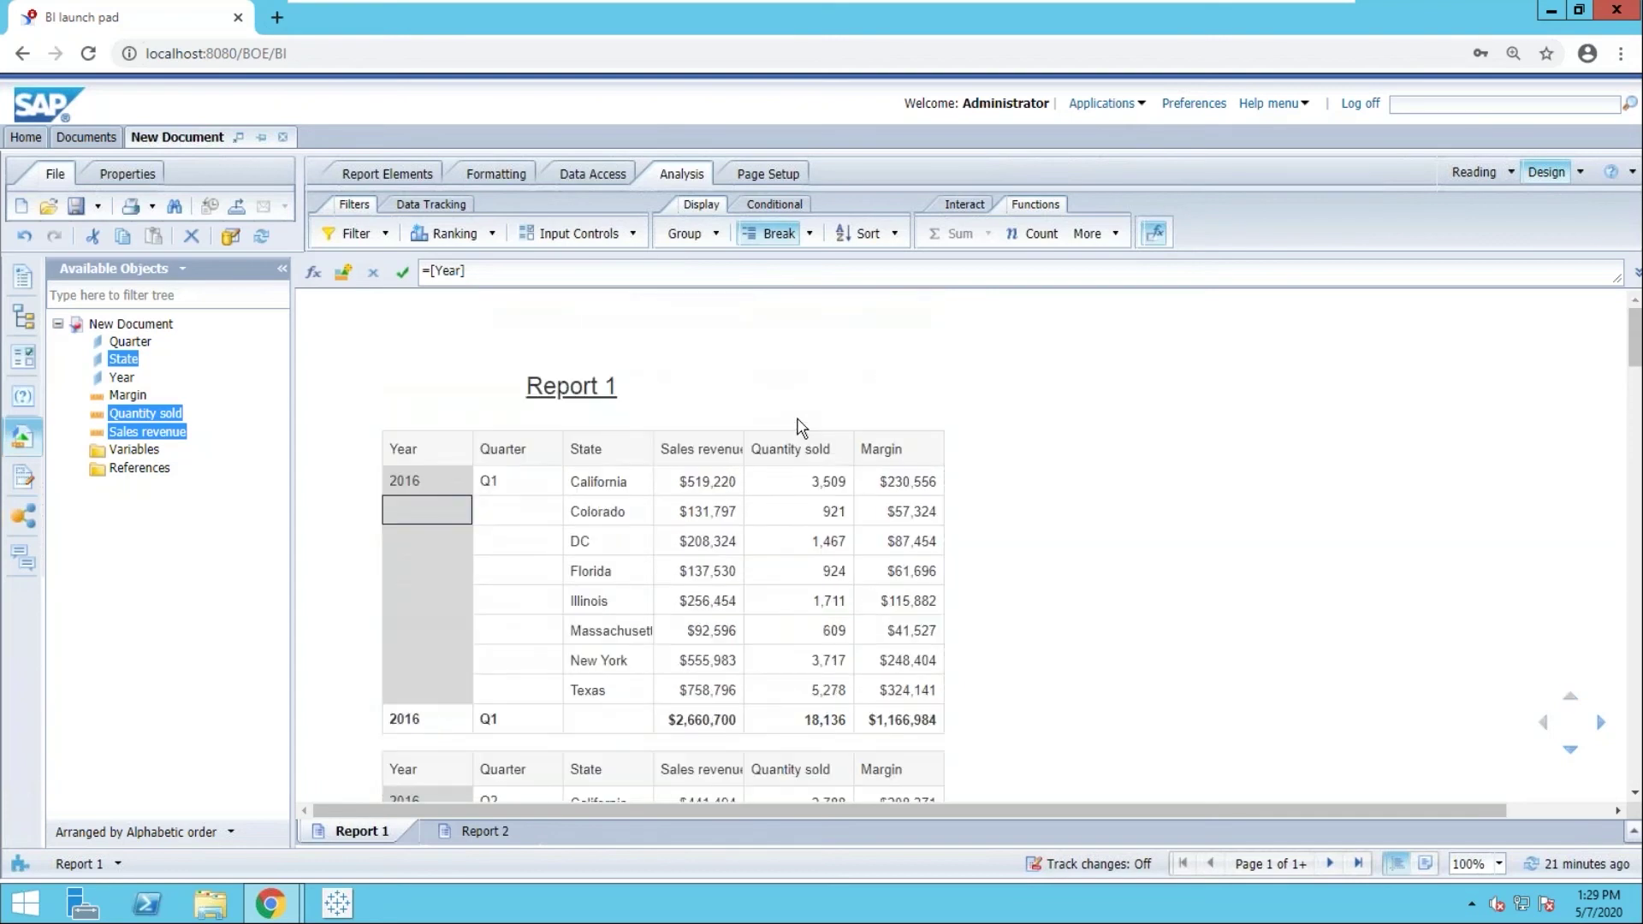
click(786, 403)
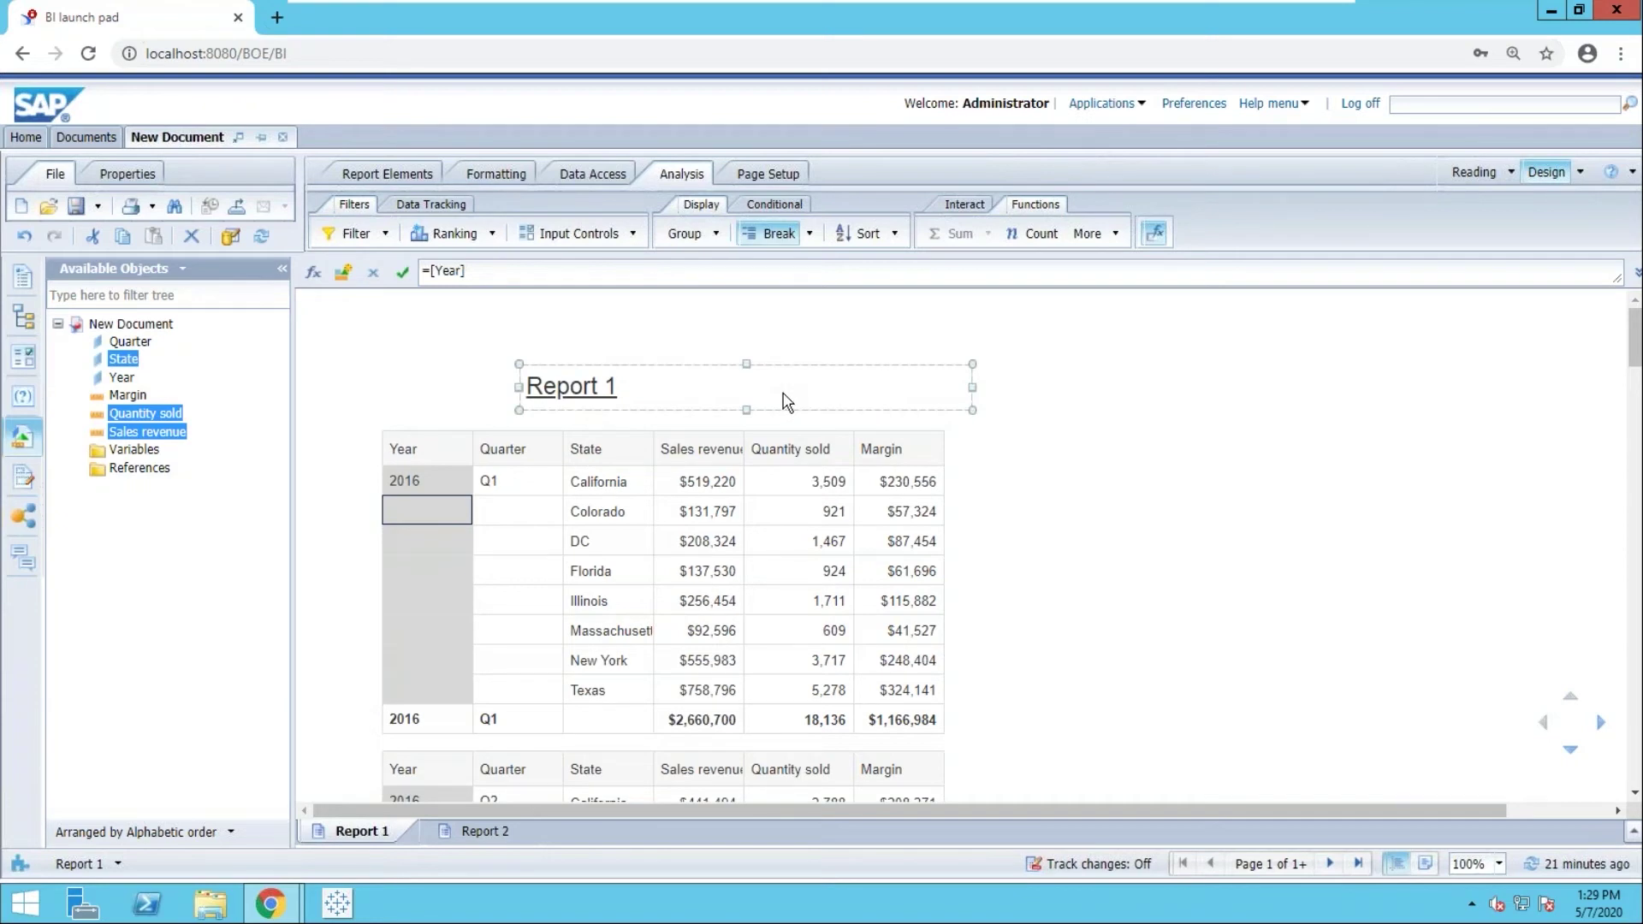
scroll(787, 383, down, 1)
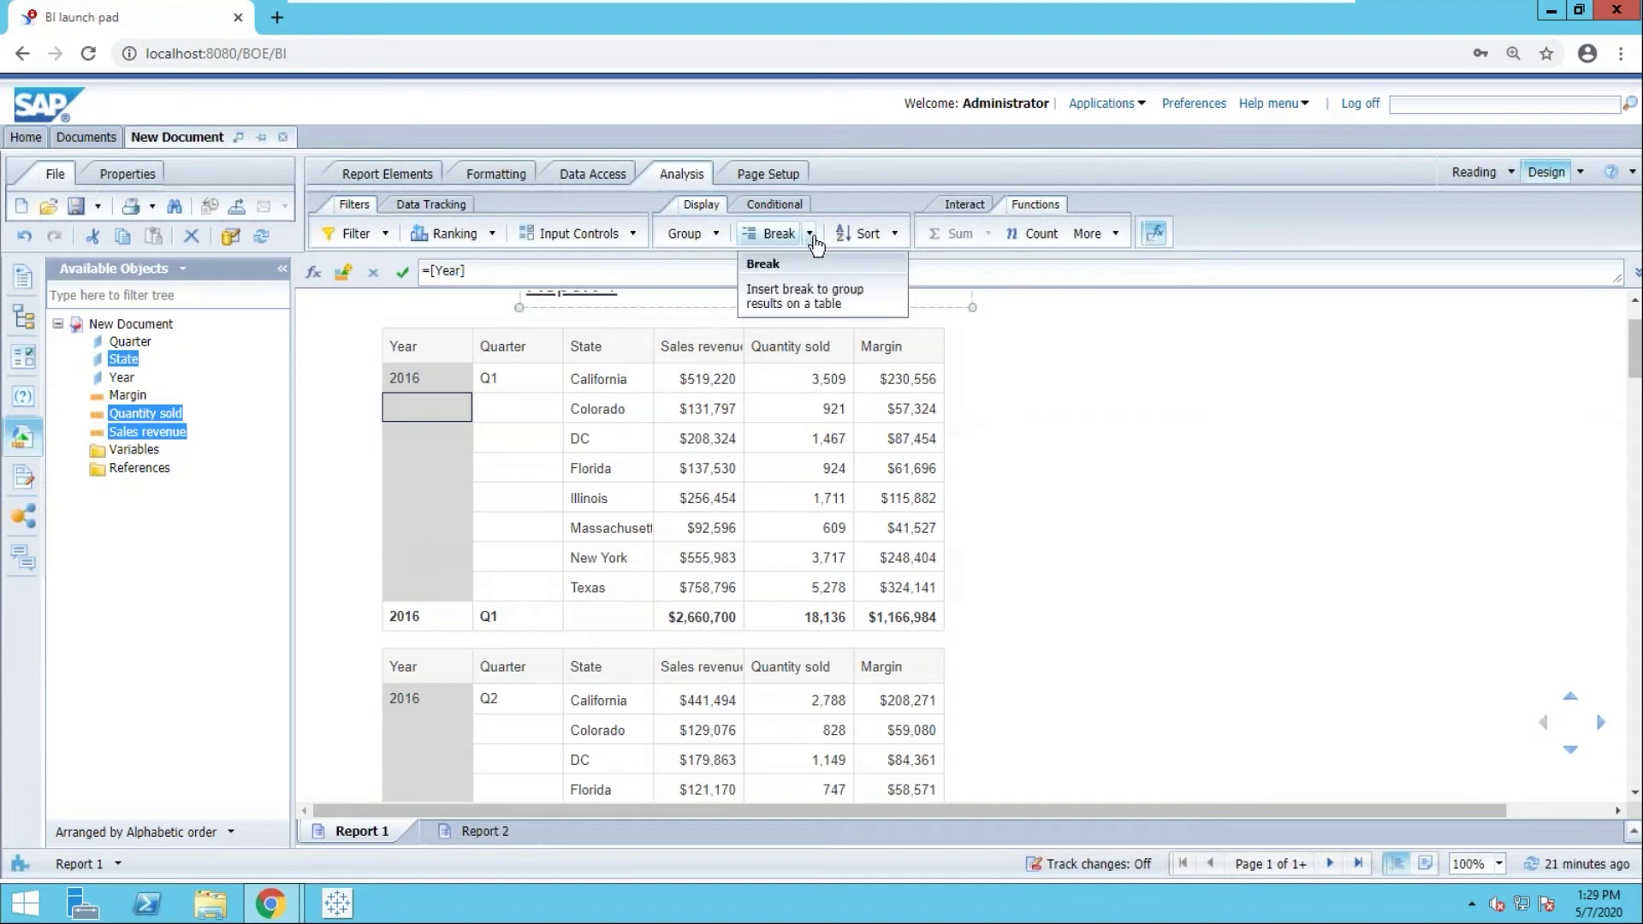
Remove the combined Year, Quarter break from Block 1.
click(809, 234)
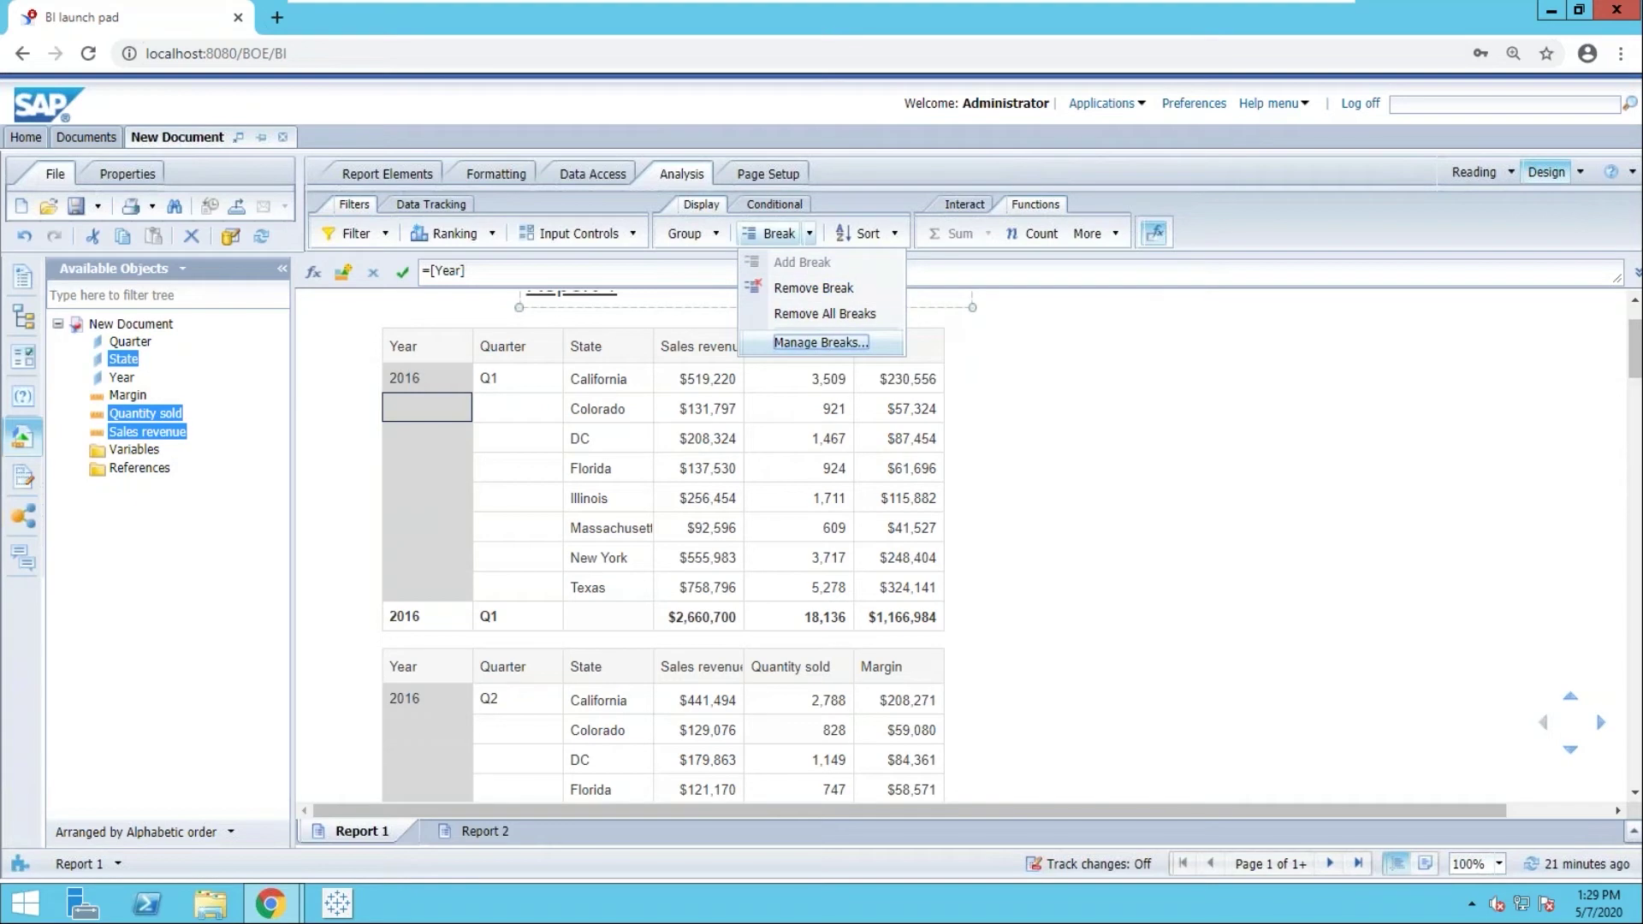
click(784, 343)
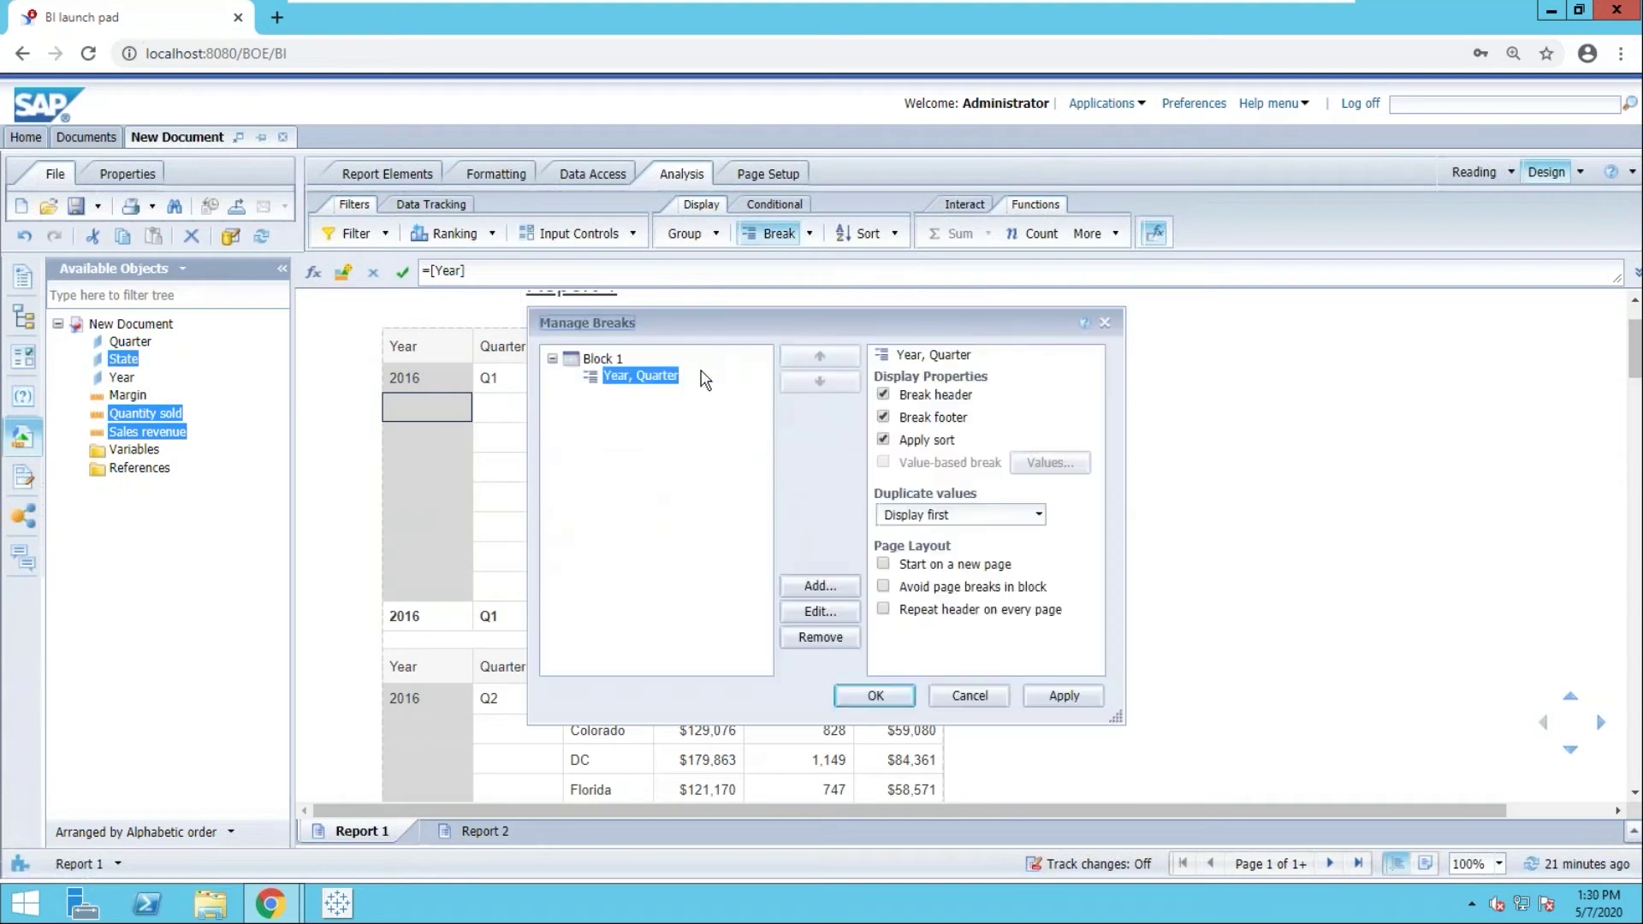
click(808, 638)
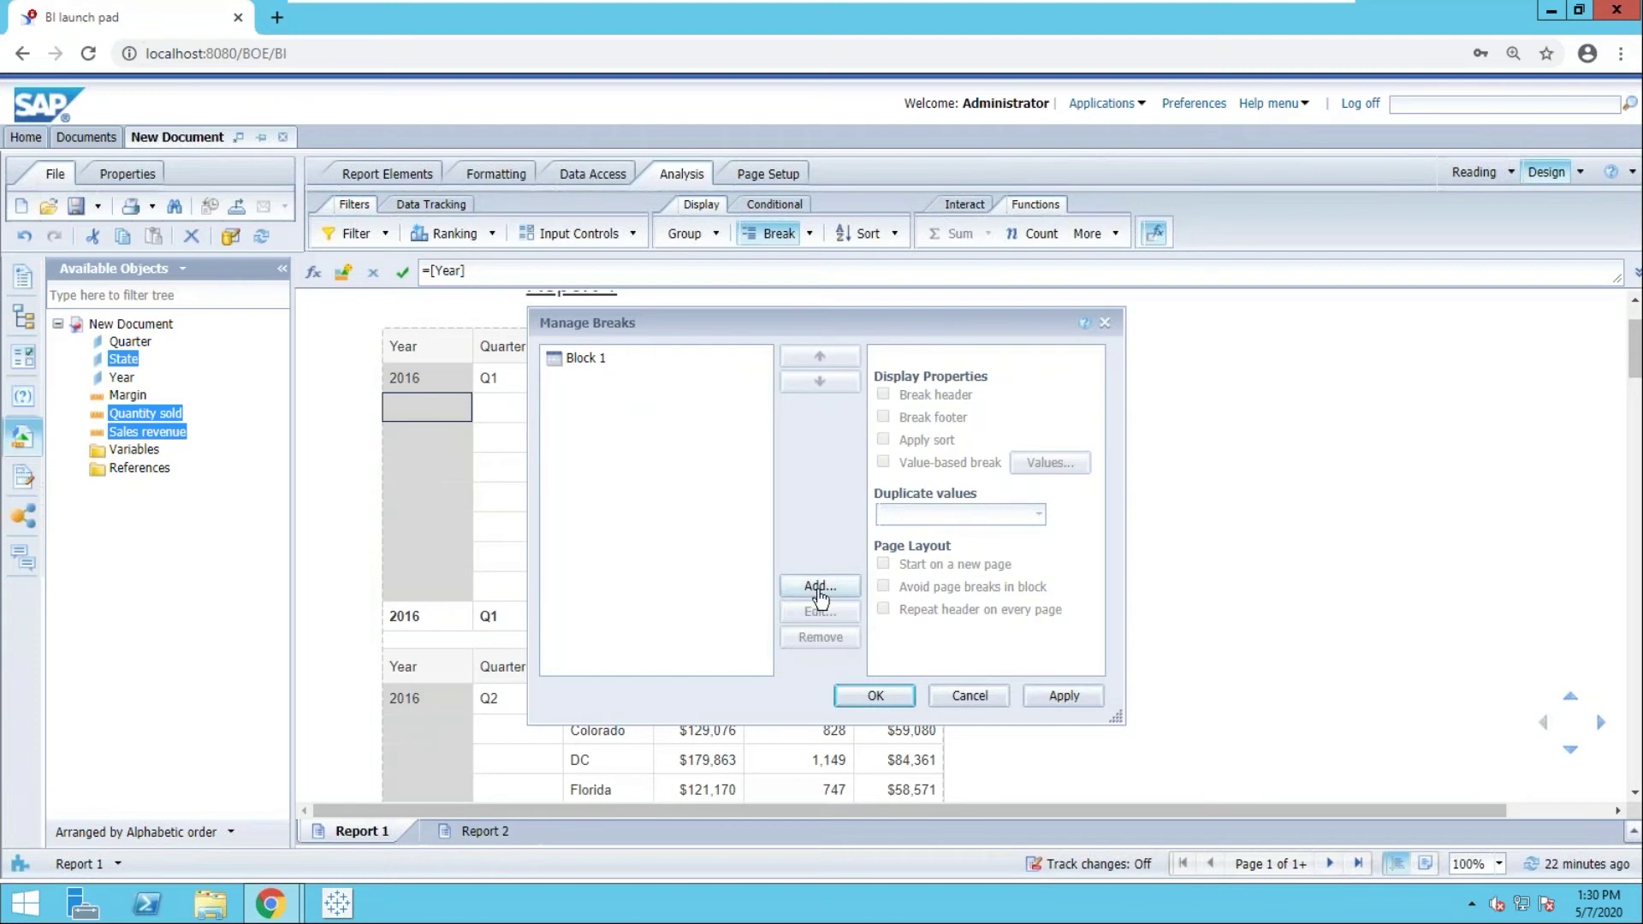
click(582, 359)
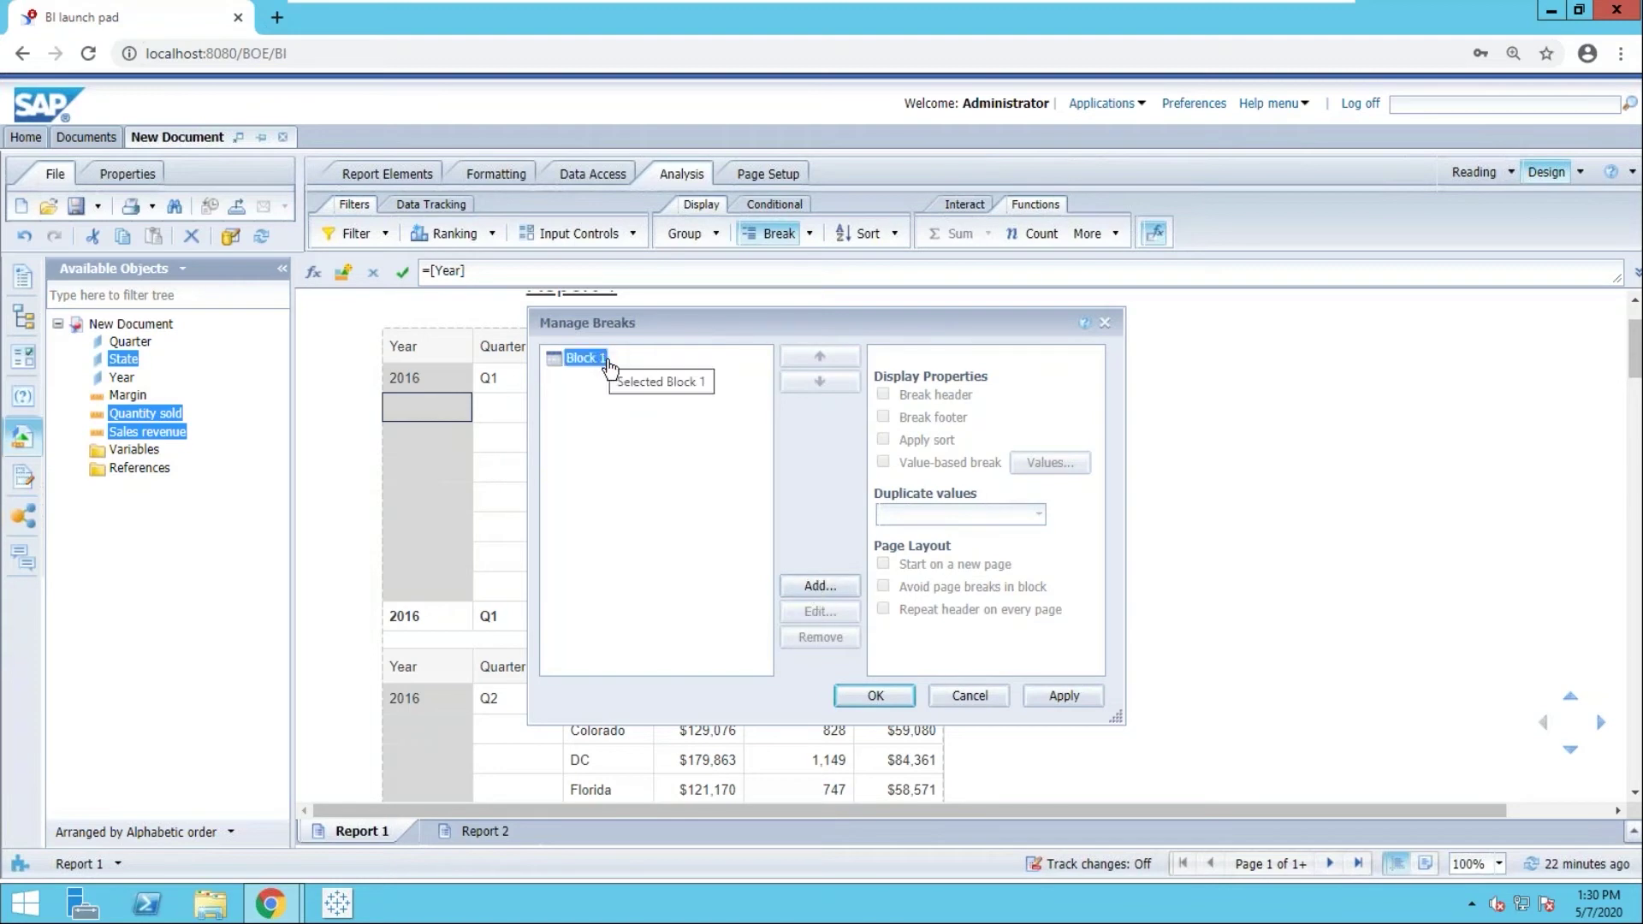
click(858, 695)
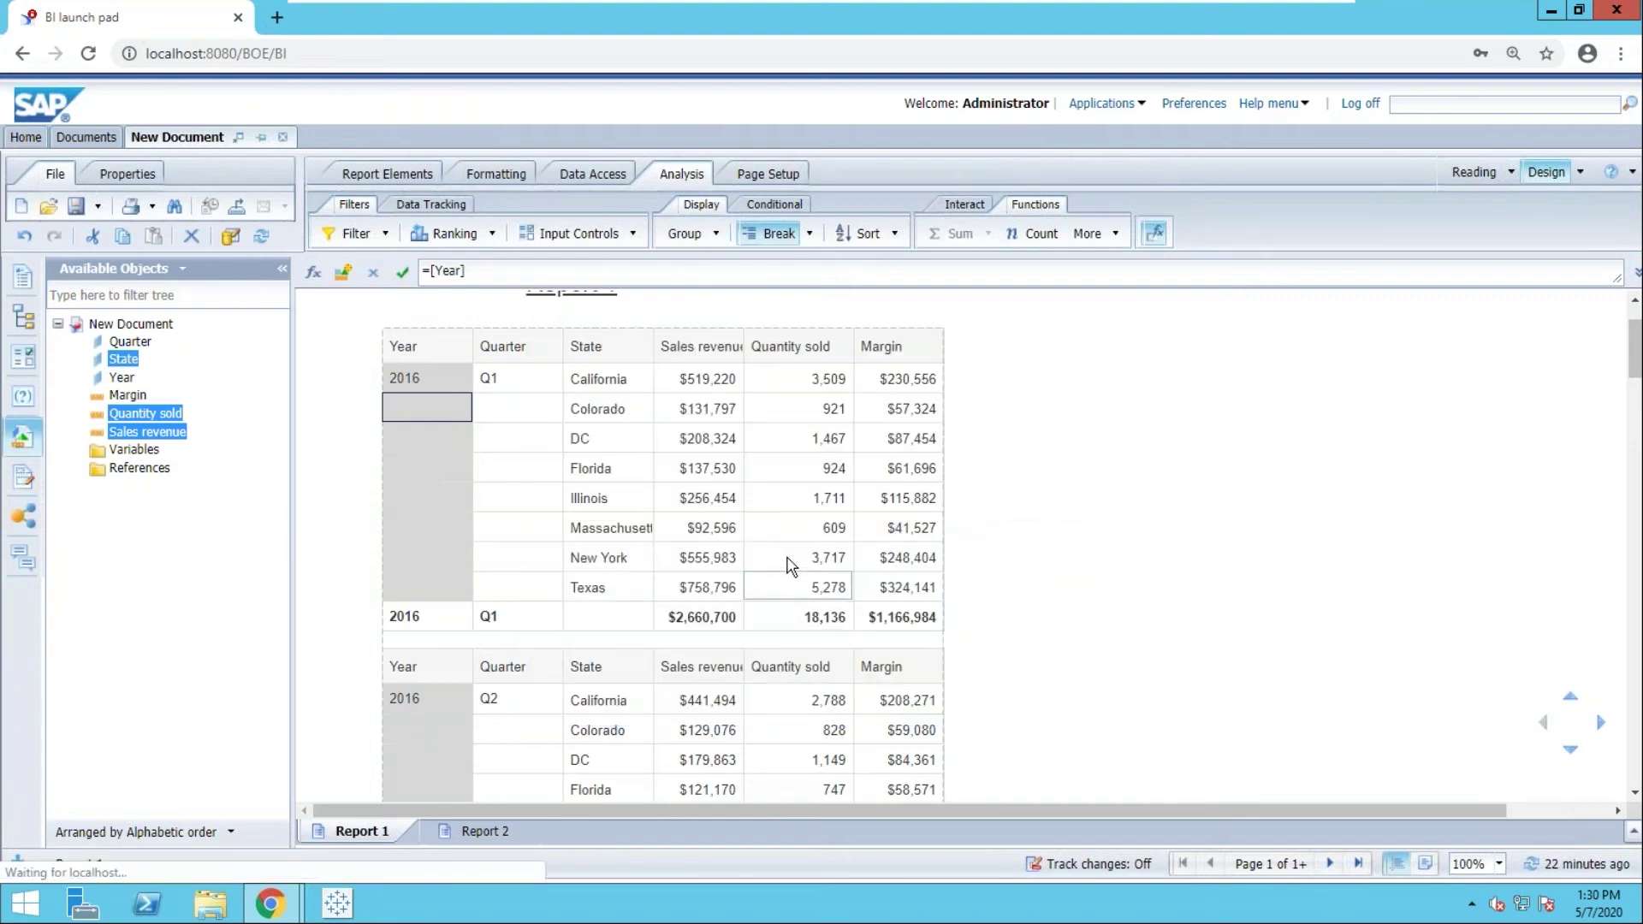
click(810, 235)
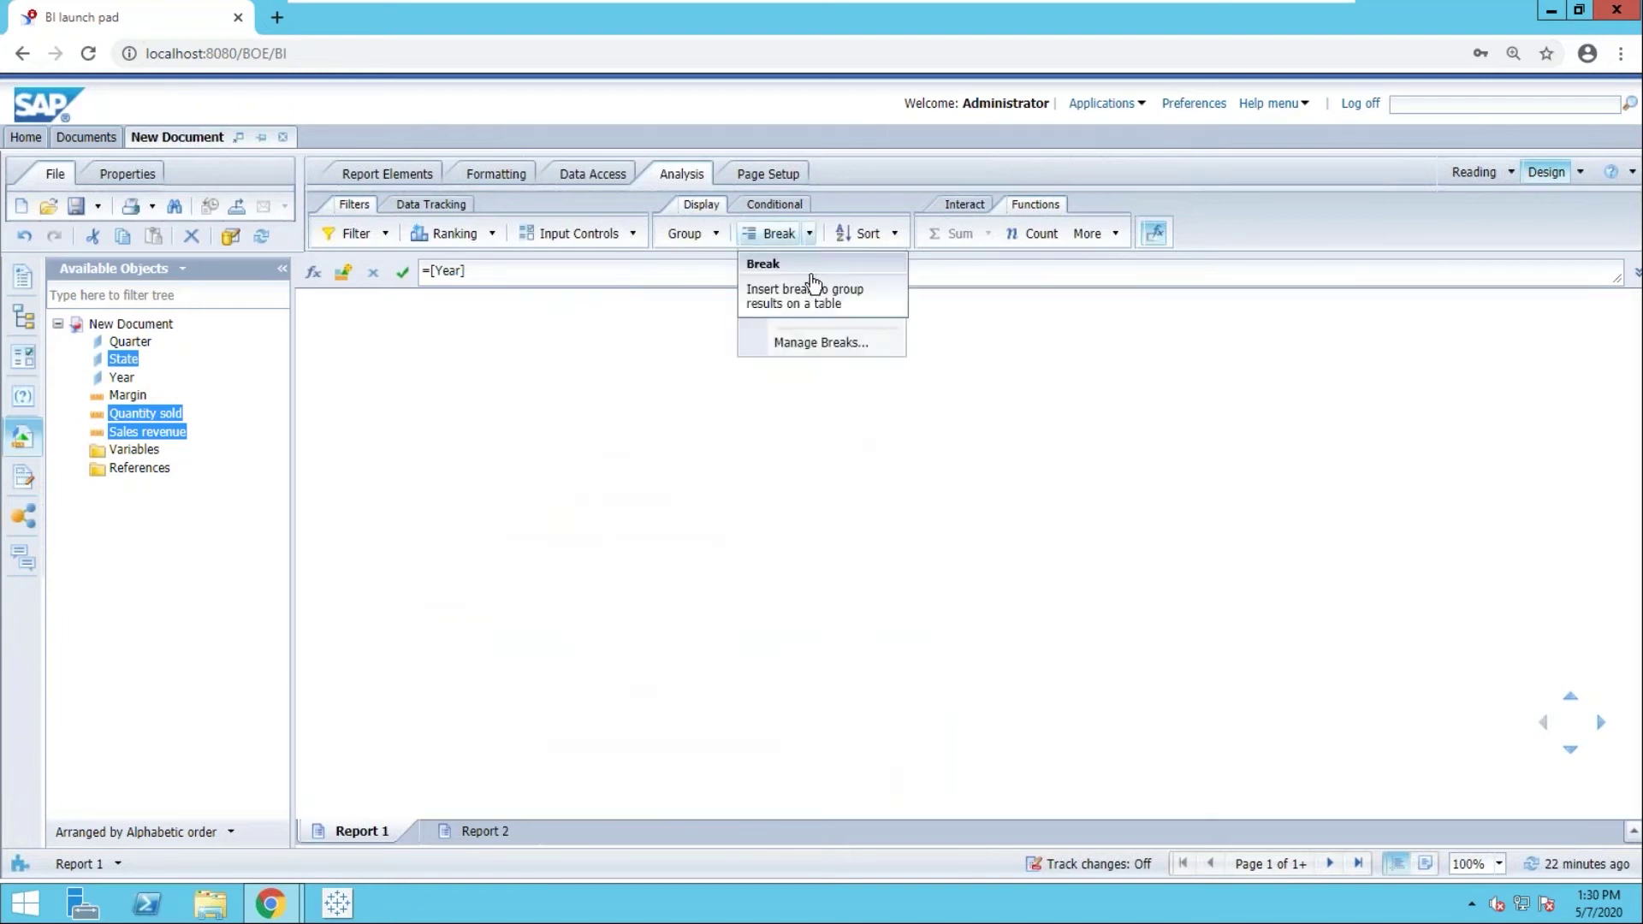
click(803, 343)
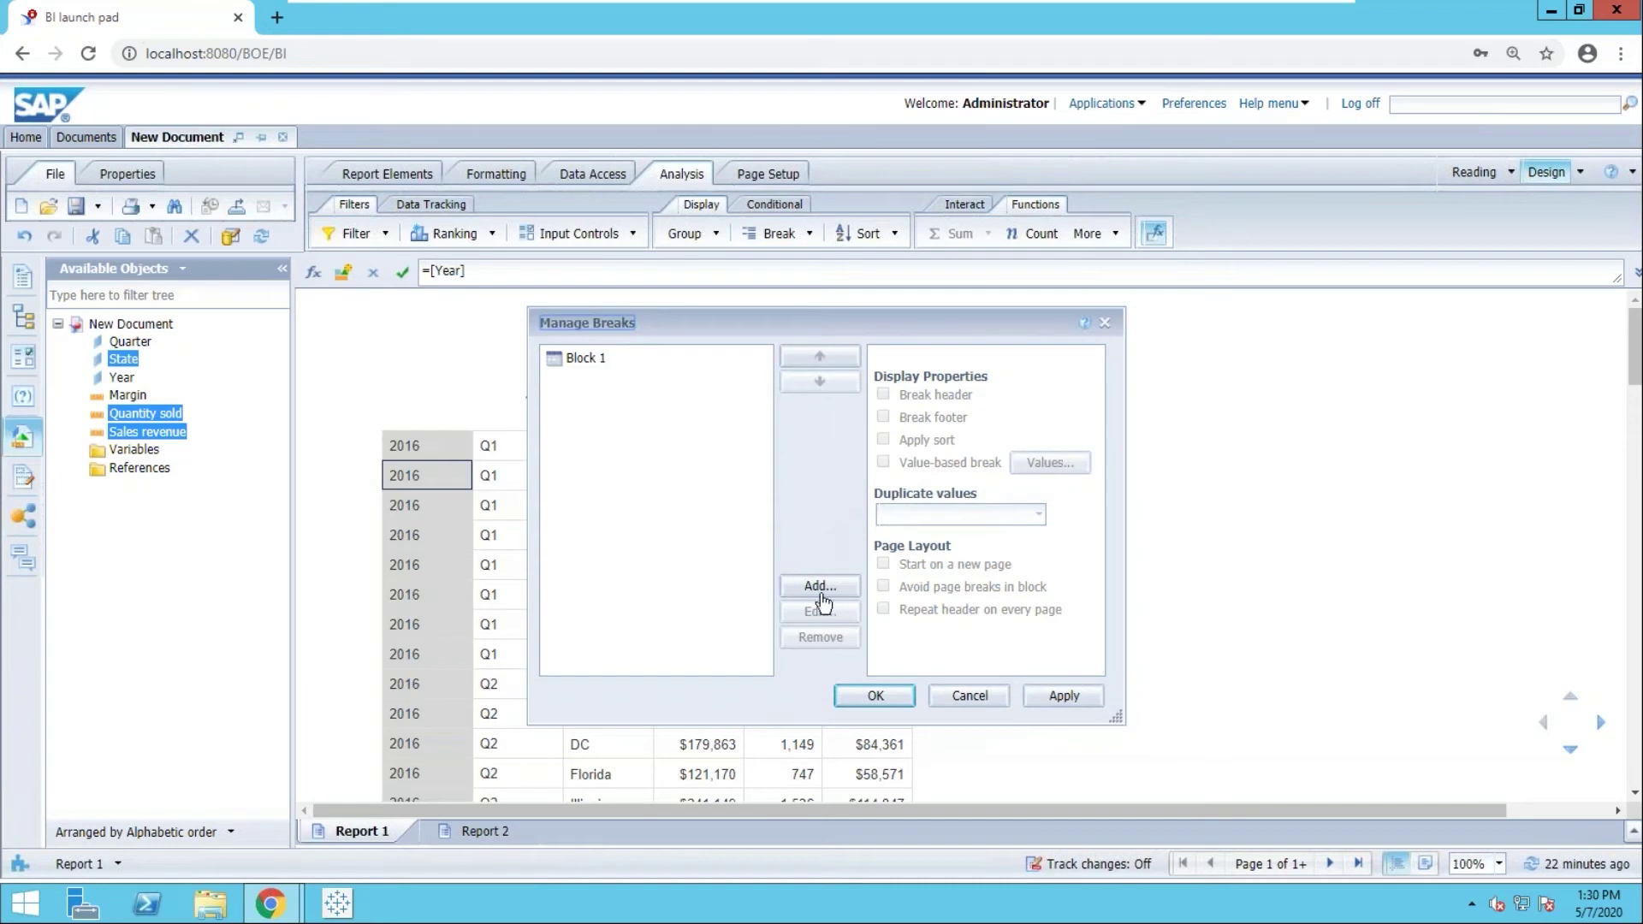
click(967, 696)
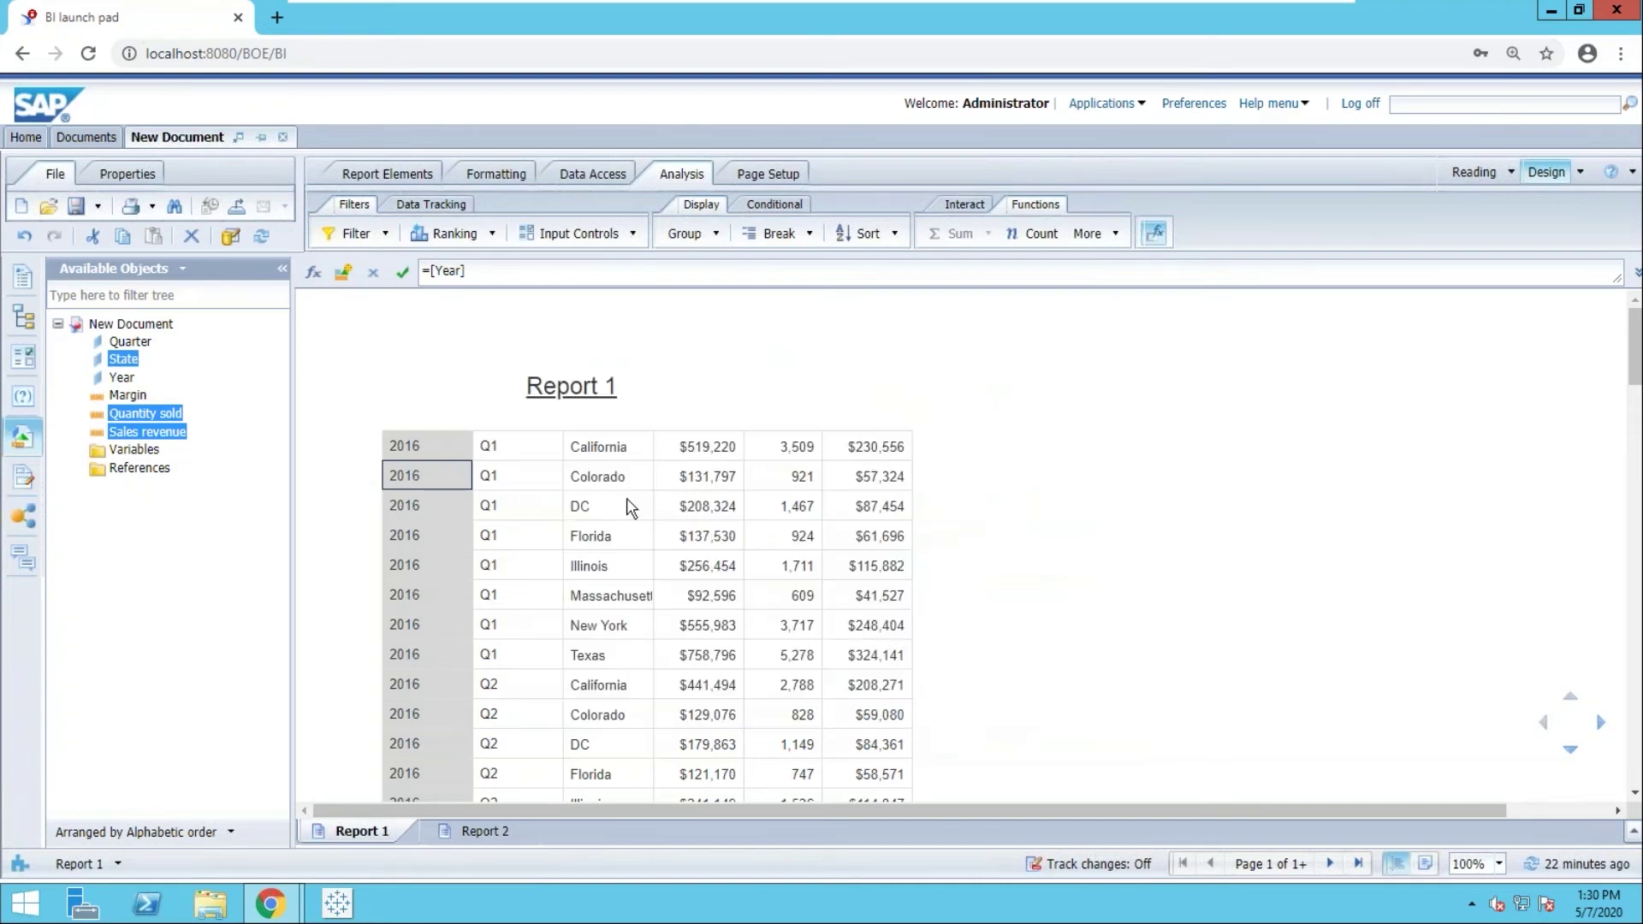
Add a break on the Year column of the Report 1 table.
click(425, 448)
click(778, 244)
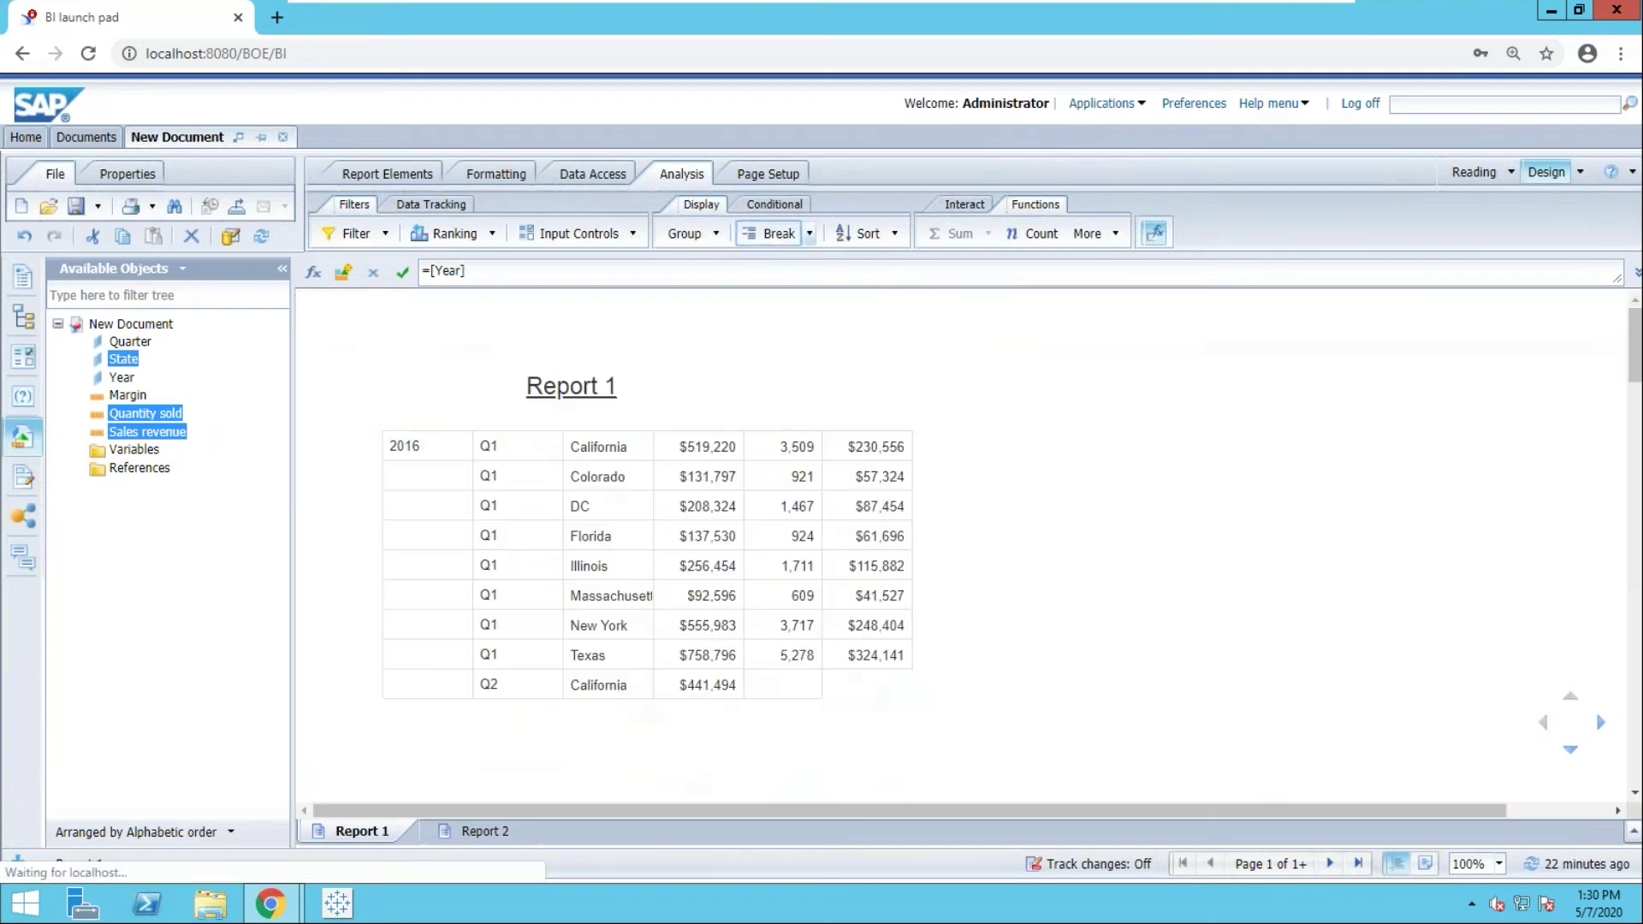
Add a second break on the Quarter column and examine the quarter and year subtotals down the table.
click(548, 445)
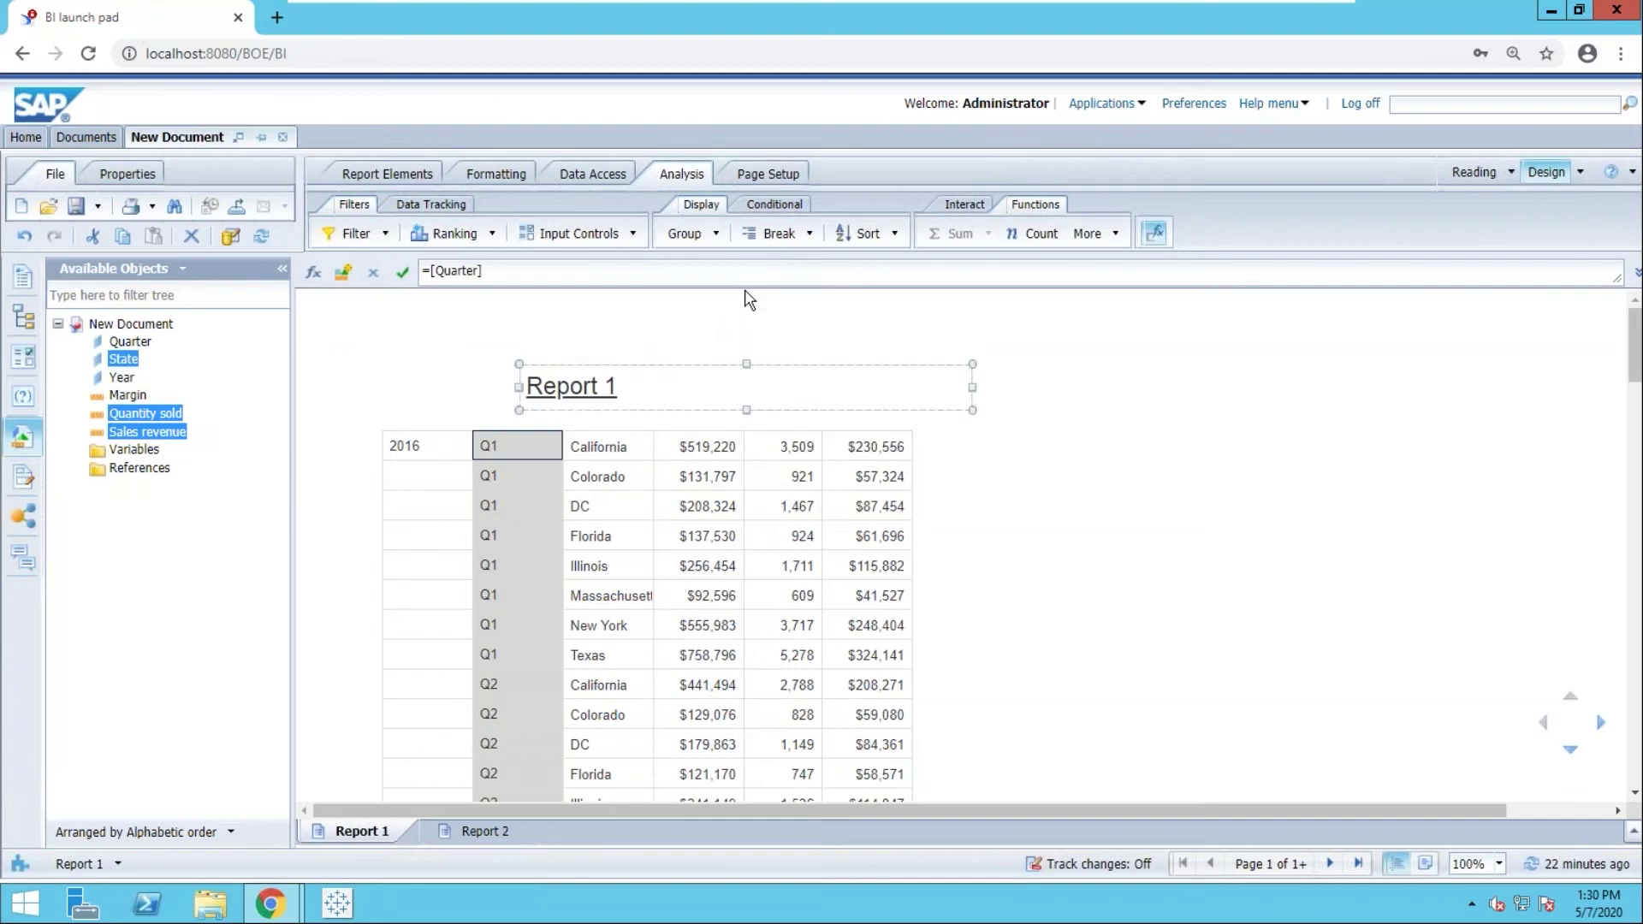
click(772, 233)
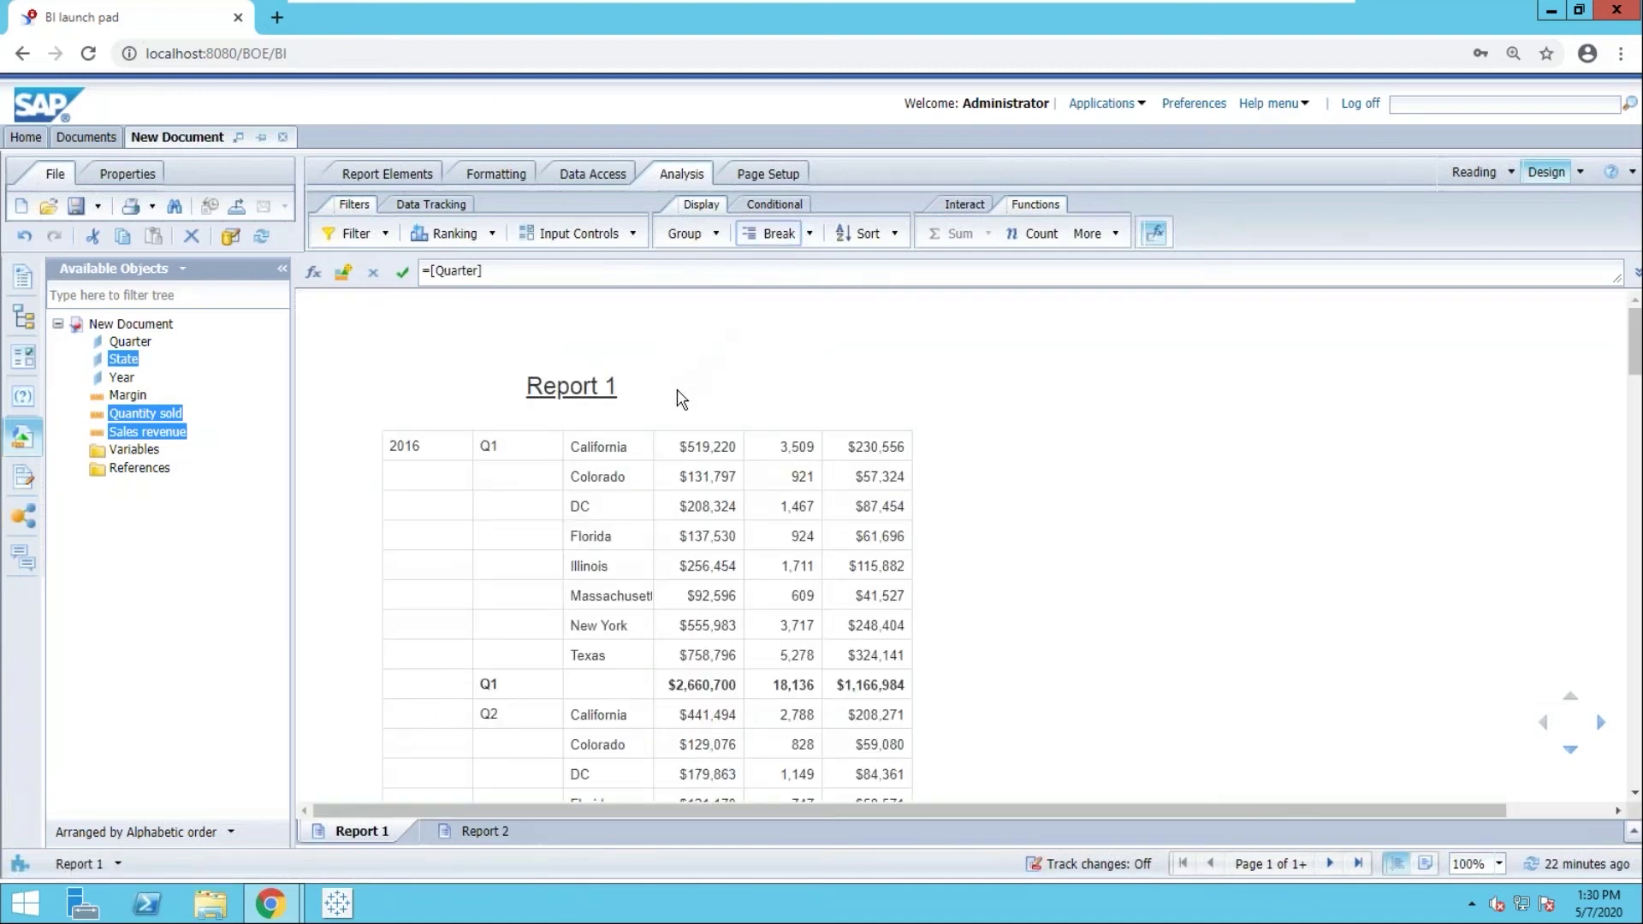
scroll(681, 405, down, 10)
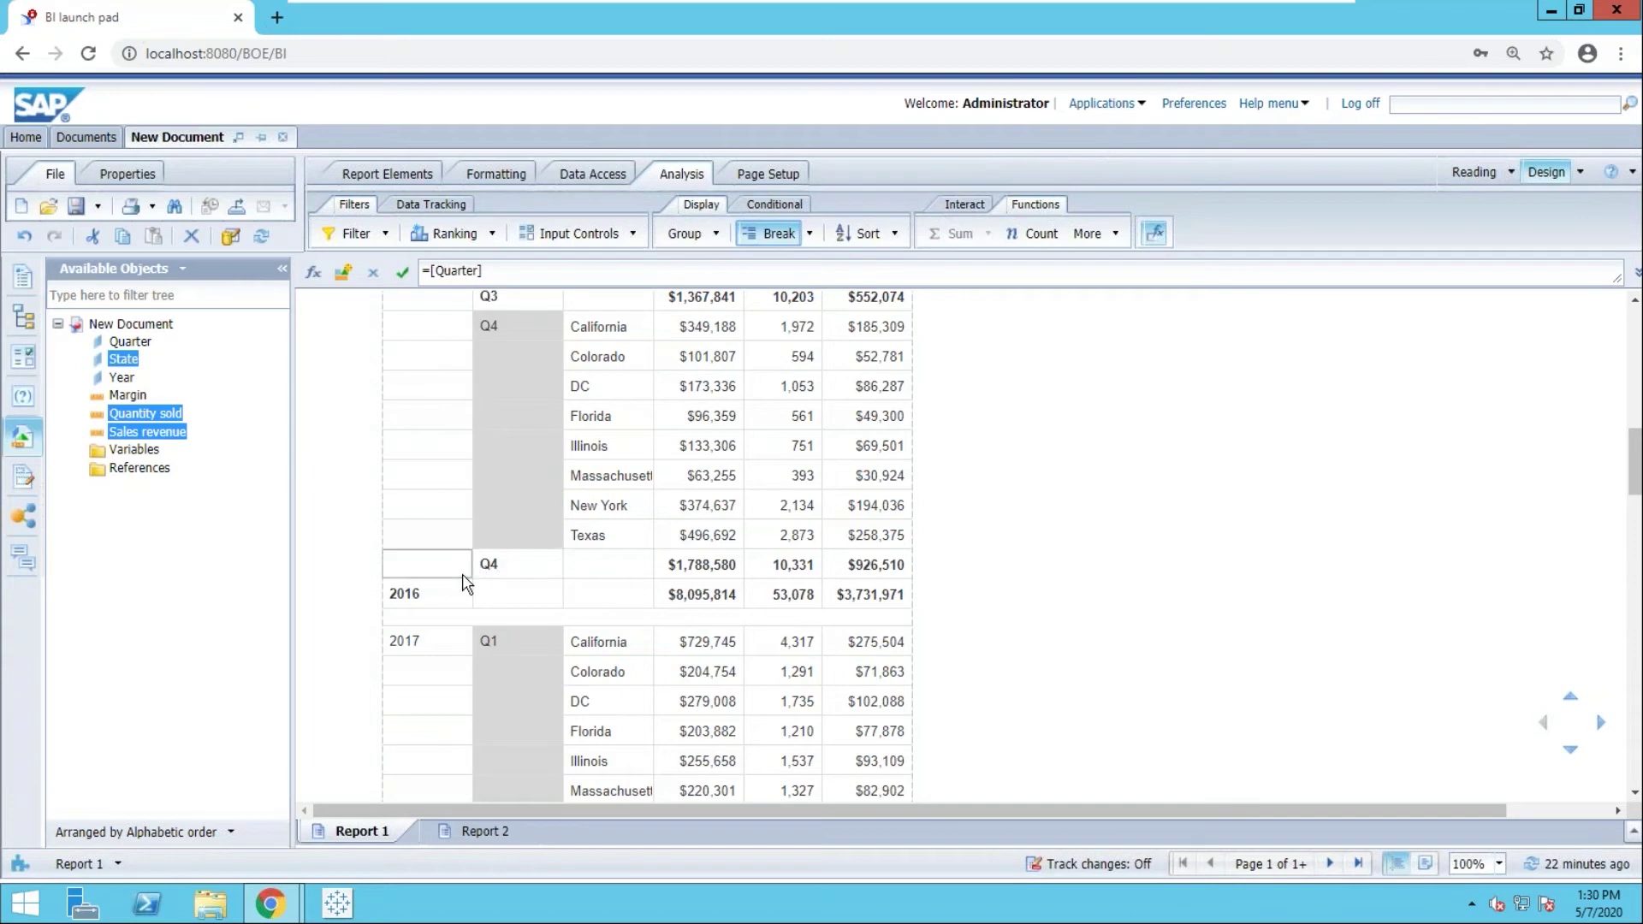
scroll(560, 539, up, 5)
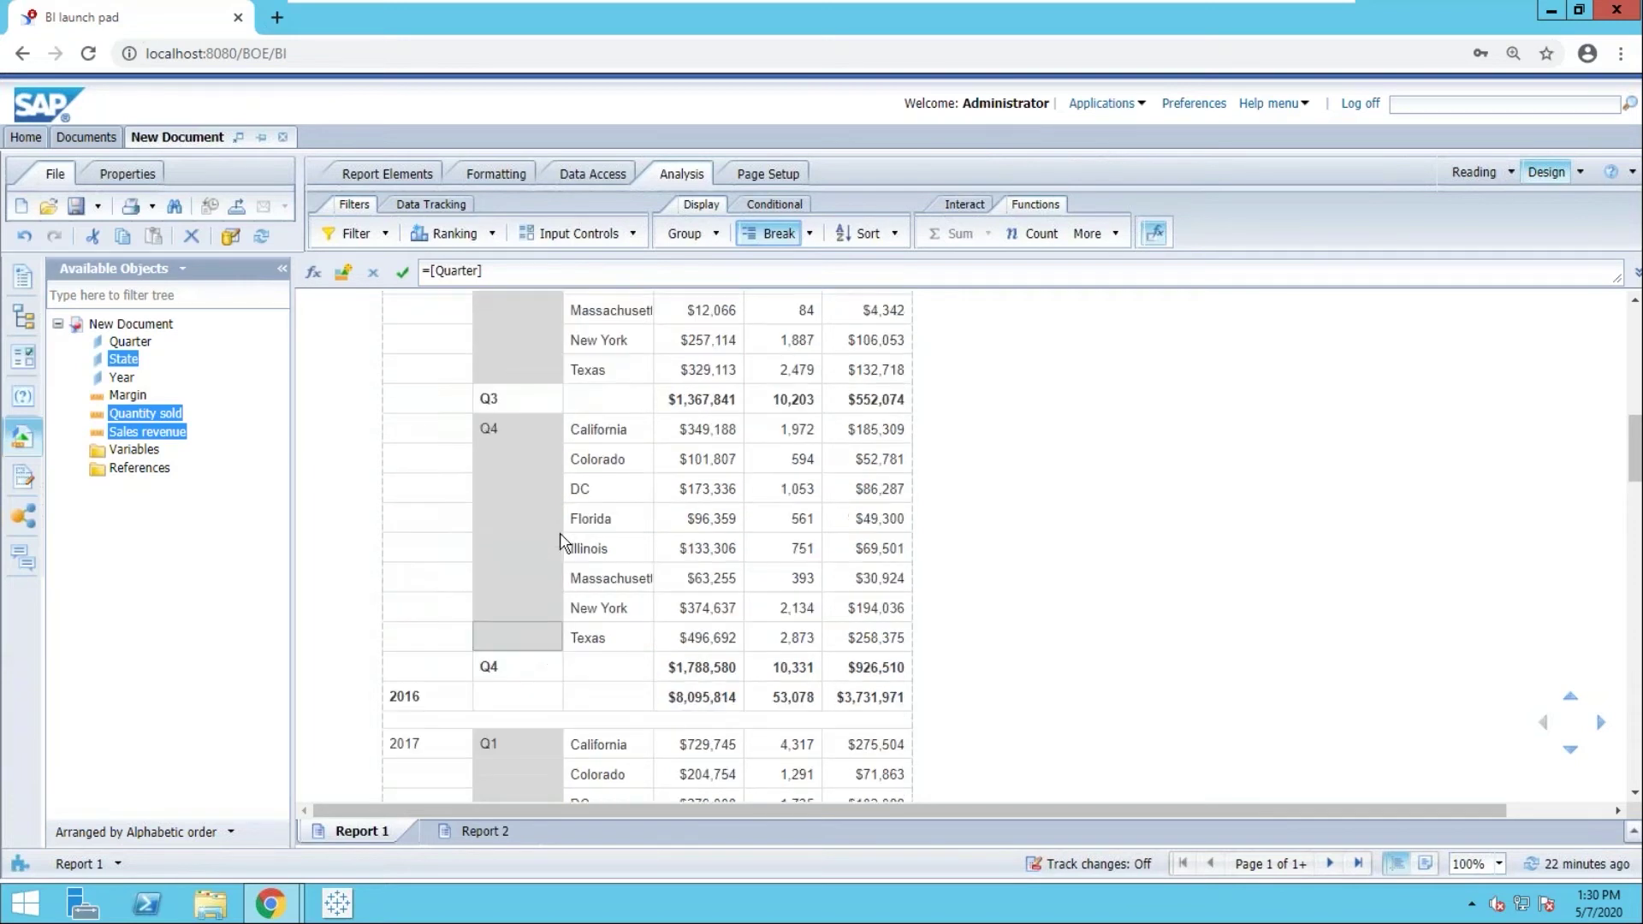
scroll(590, 501, up, 6)
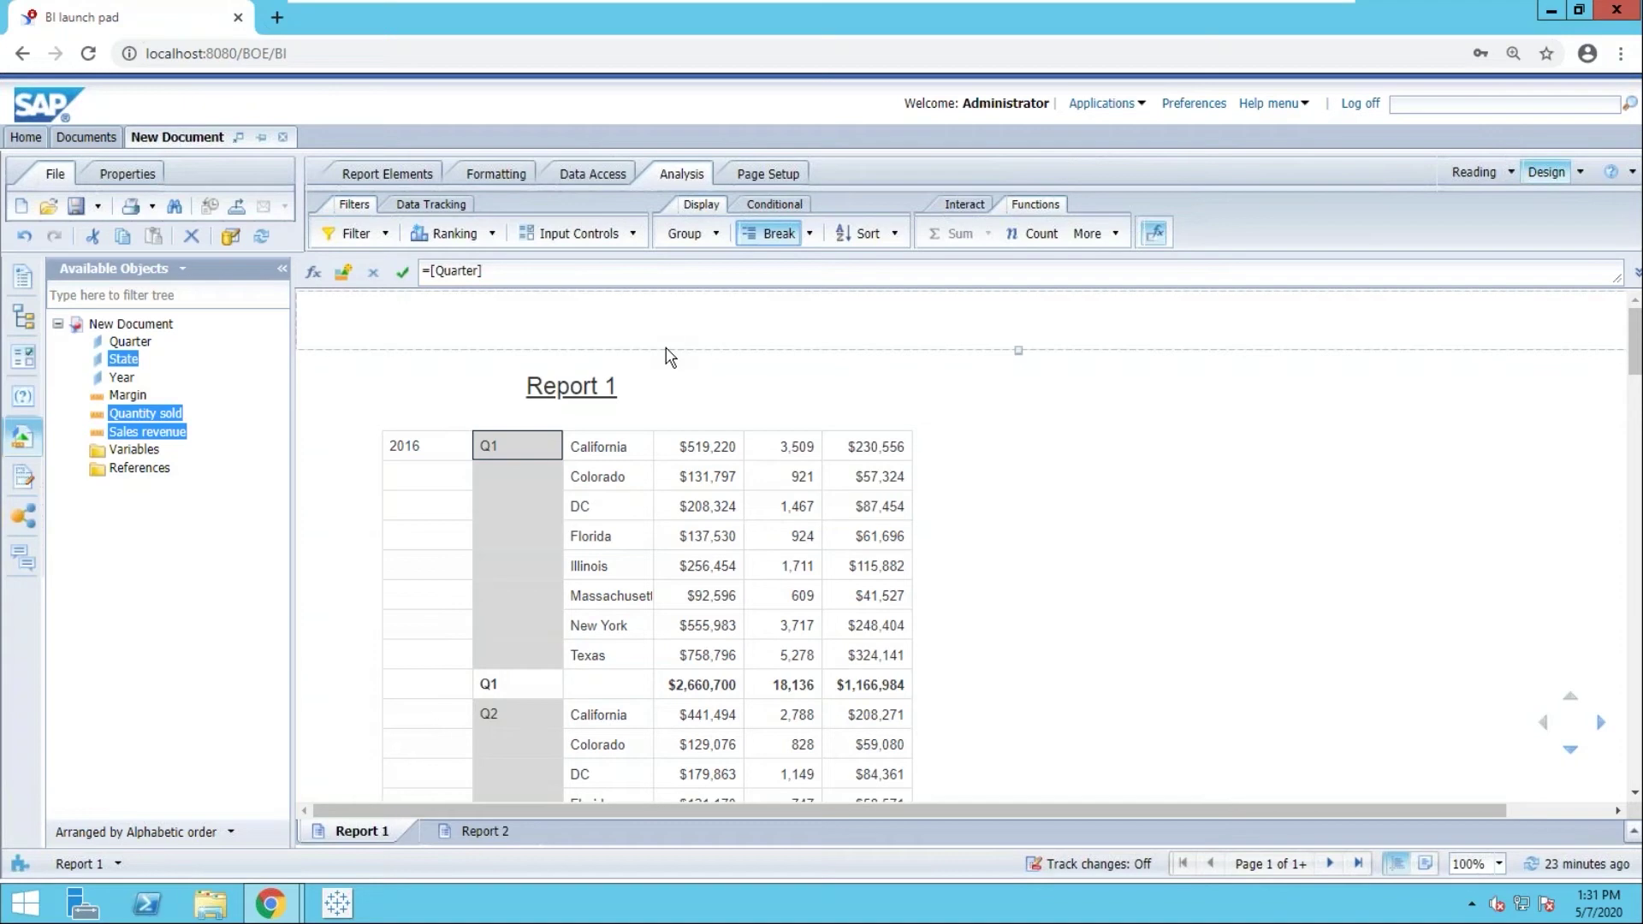
Delete the whole table with the Year and Quarter breaks from Report 1.
click(614, 425)
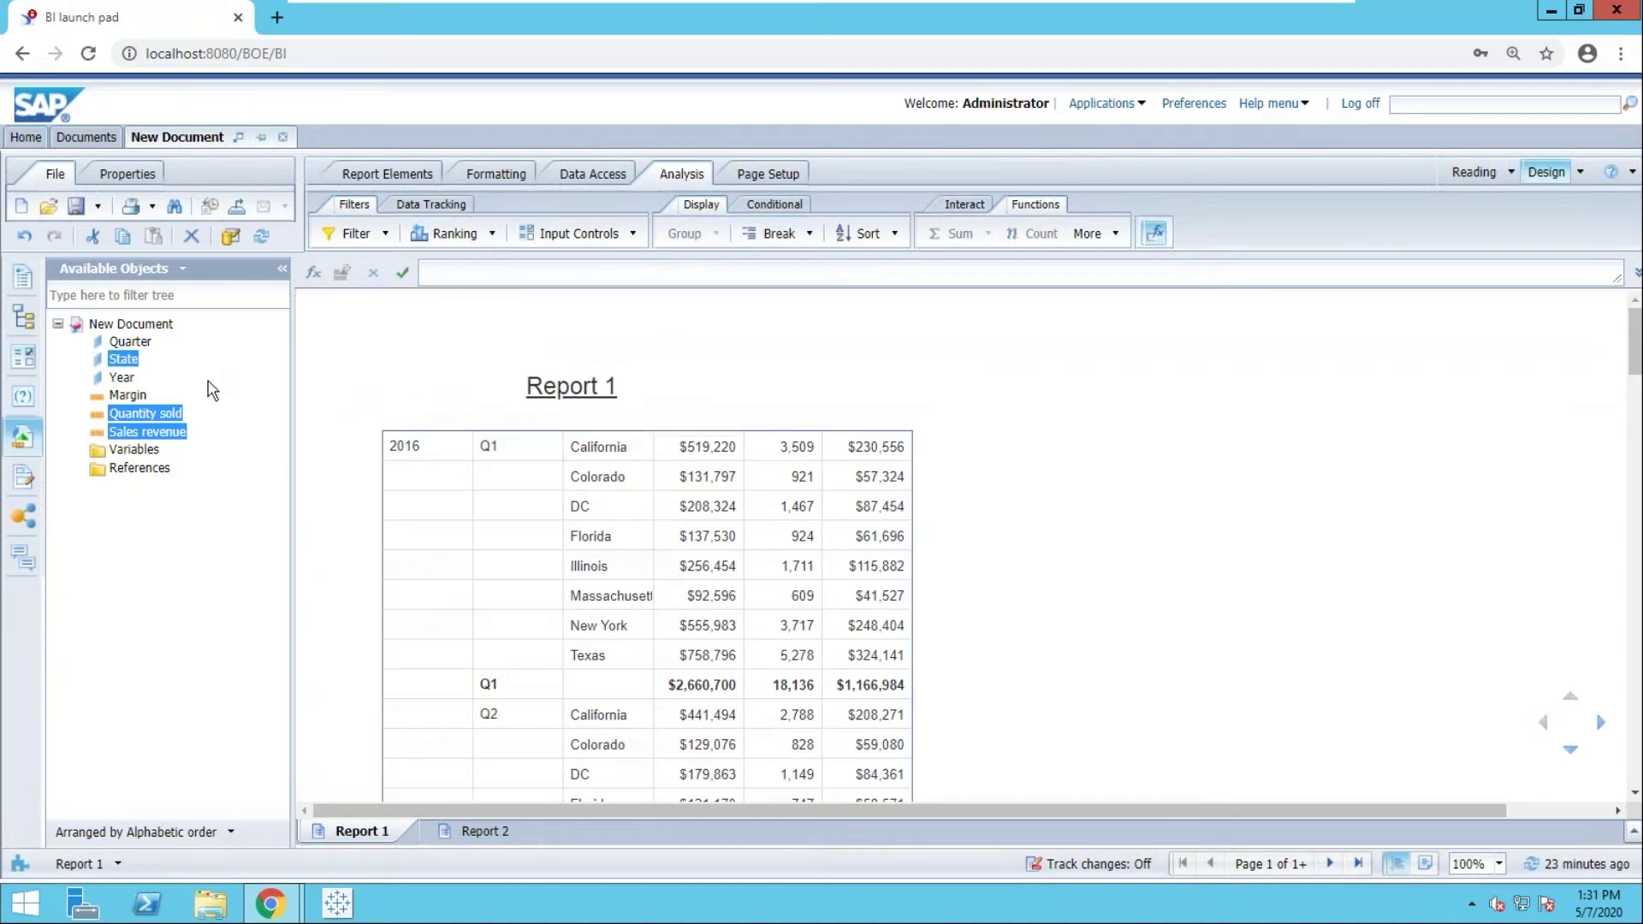
right_click(399, 427)
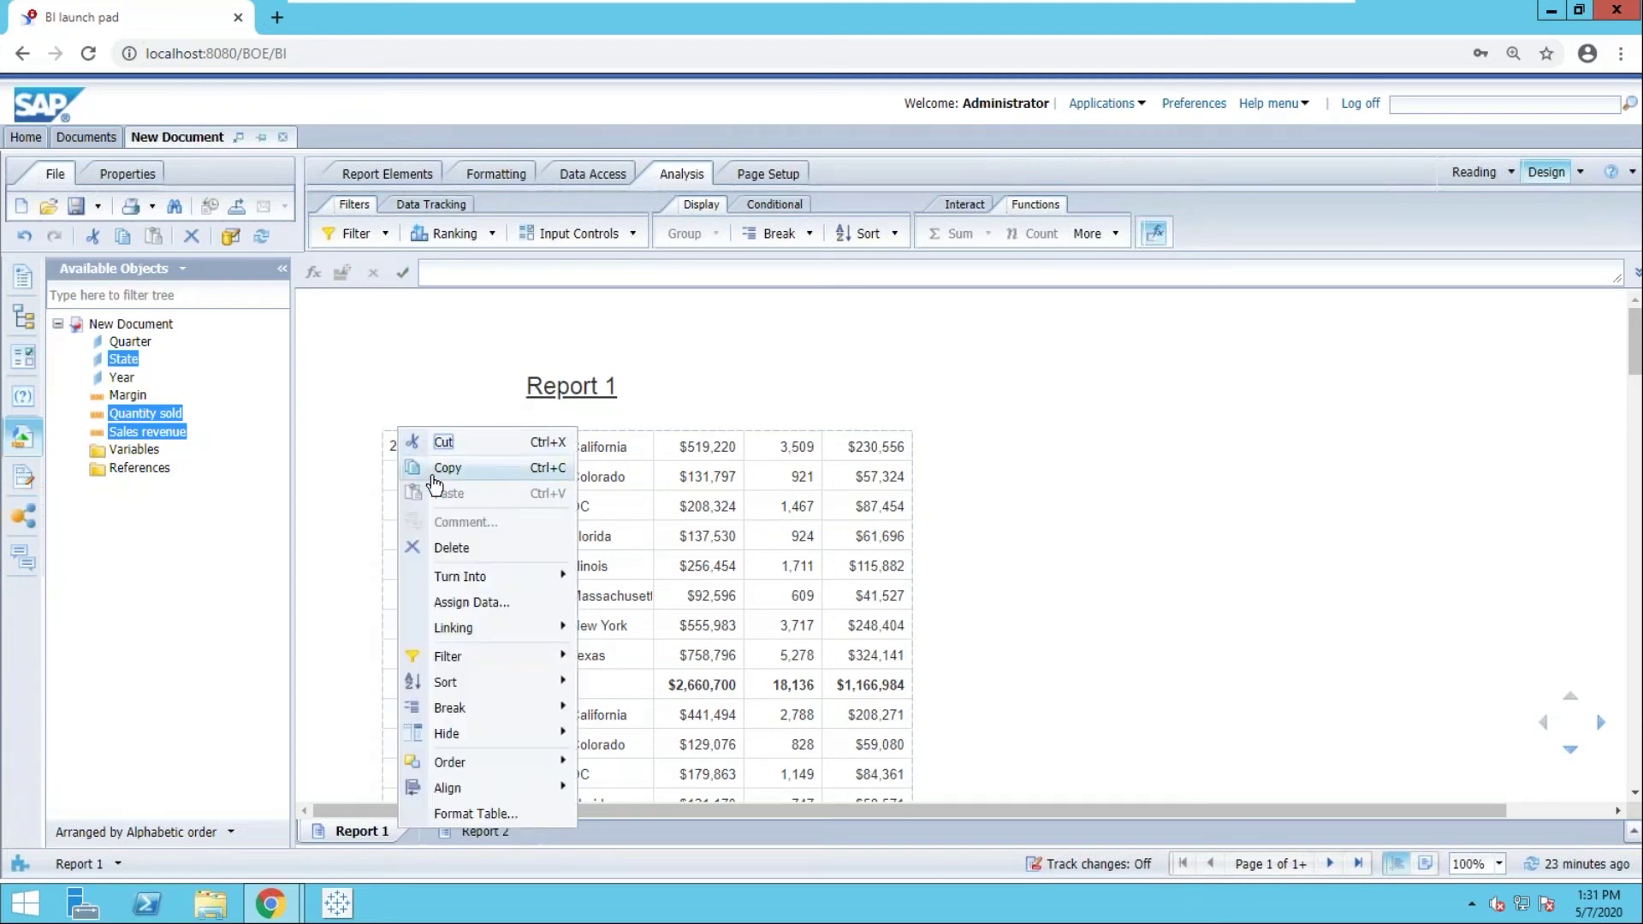
click(473, 549)
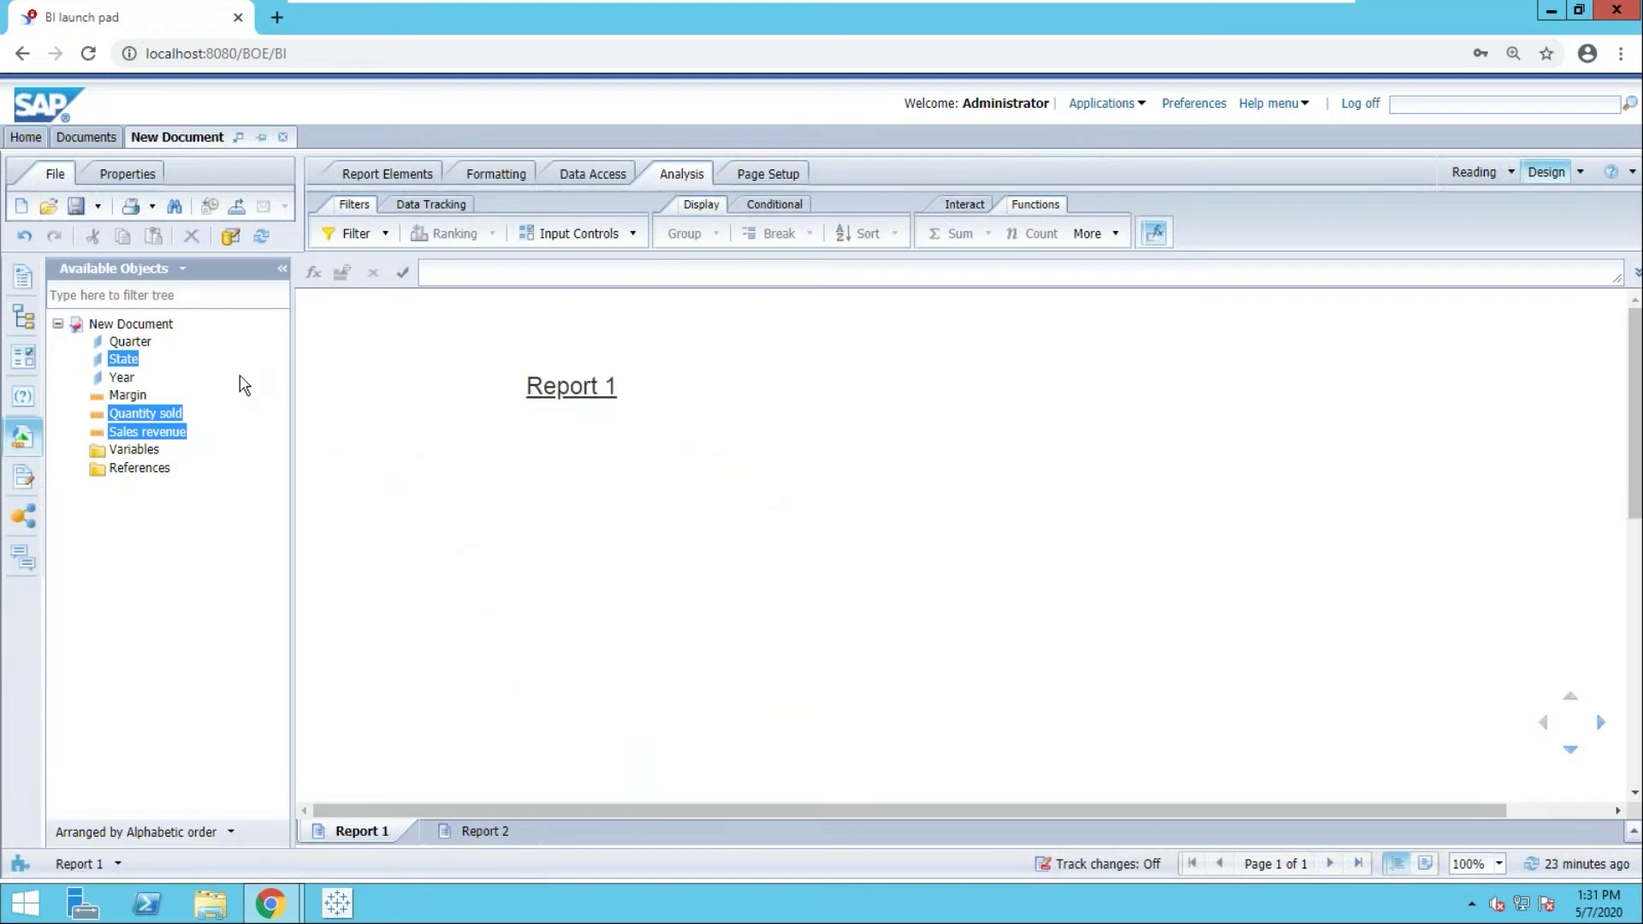
Insert a new table below the Report 1 title with Year, Quarter, State, Sales revenue and Quantity sold.
click(119, 382)
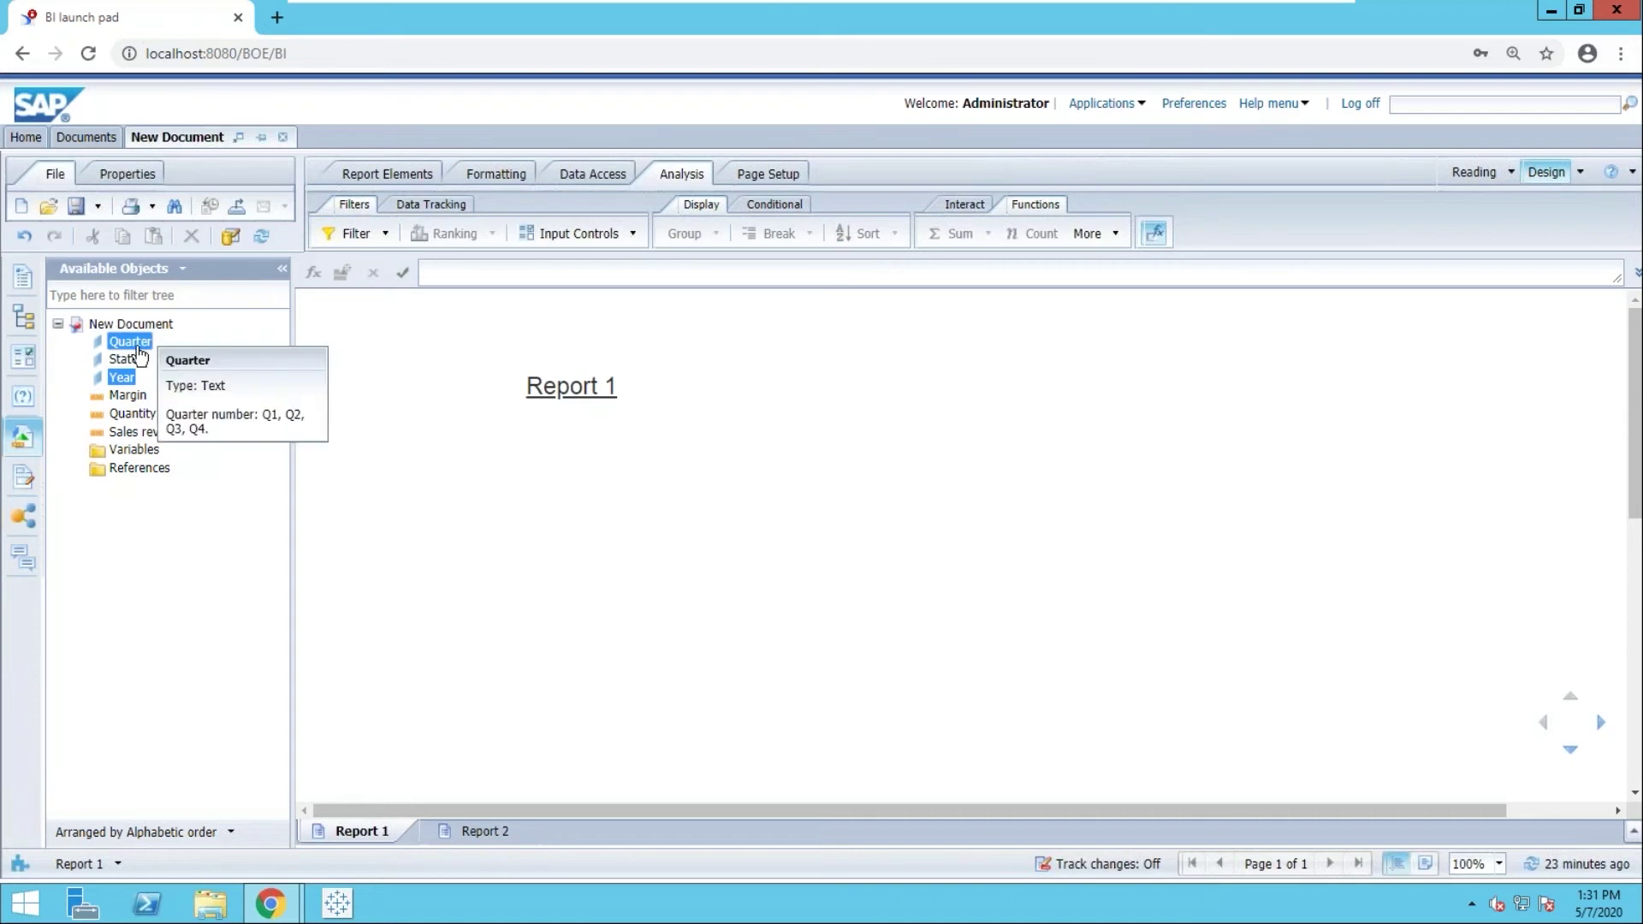
shift+click(130, 344)
ctrl+click(129, 431)
ctrl+click(128, 414)
ctrl+click(128, 414)
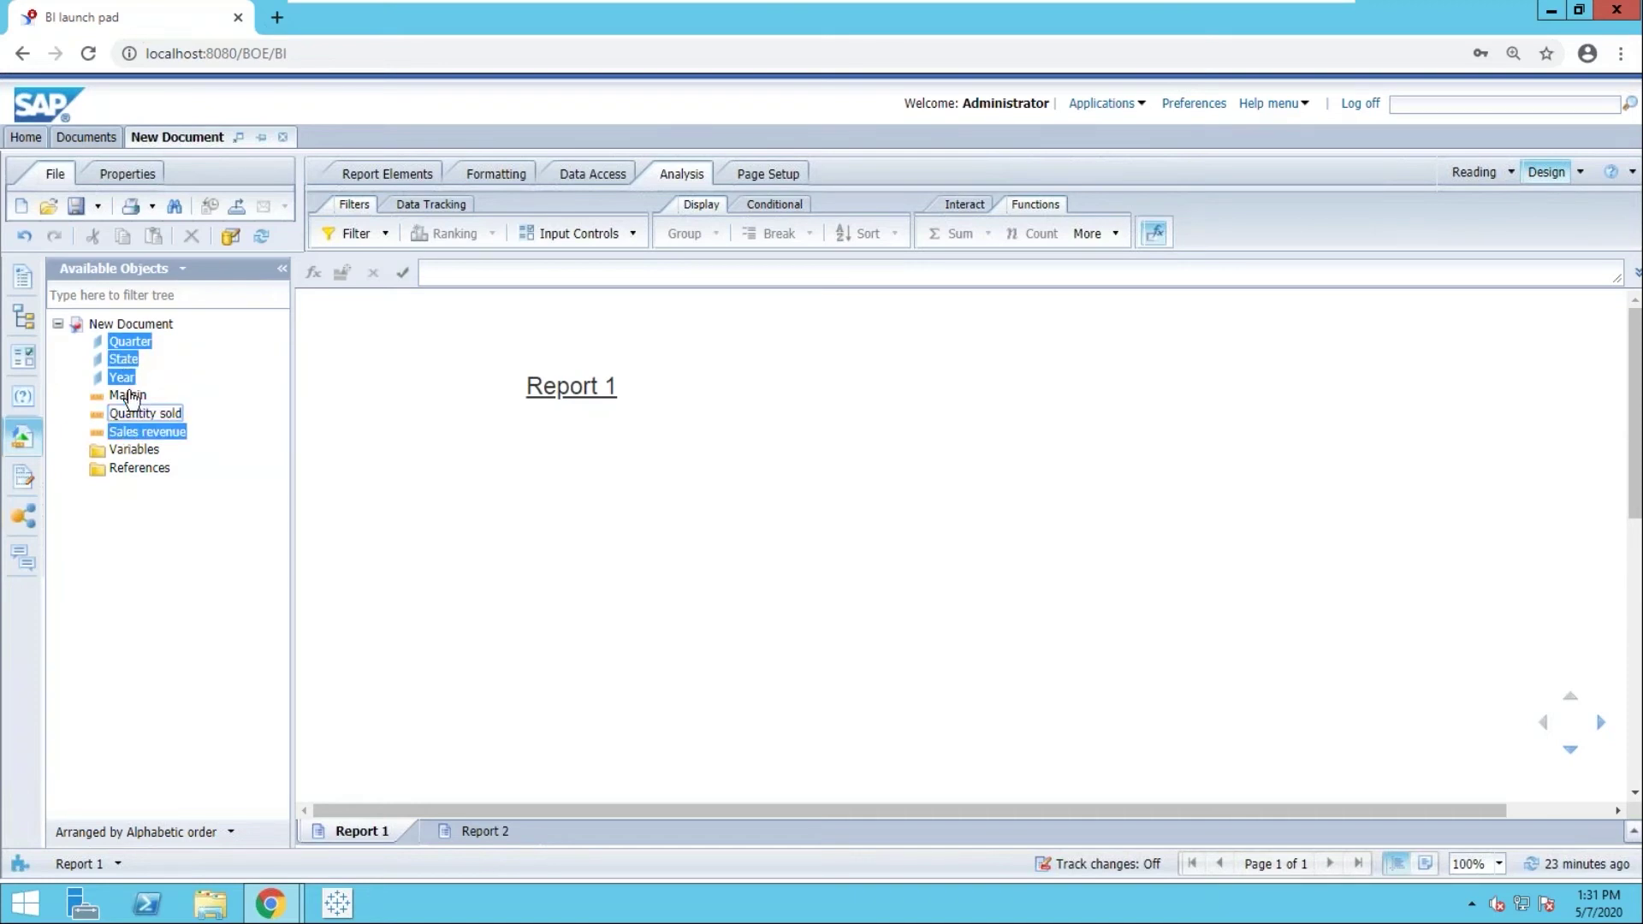
ctrl+click(130, 414)
drag(128, 380, 449, 456)
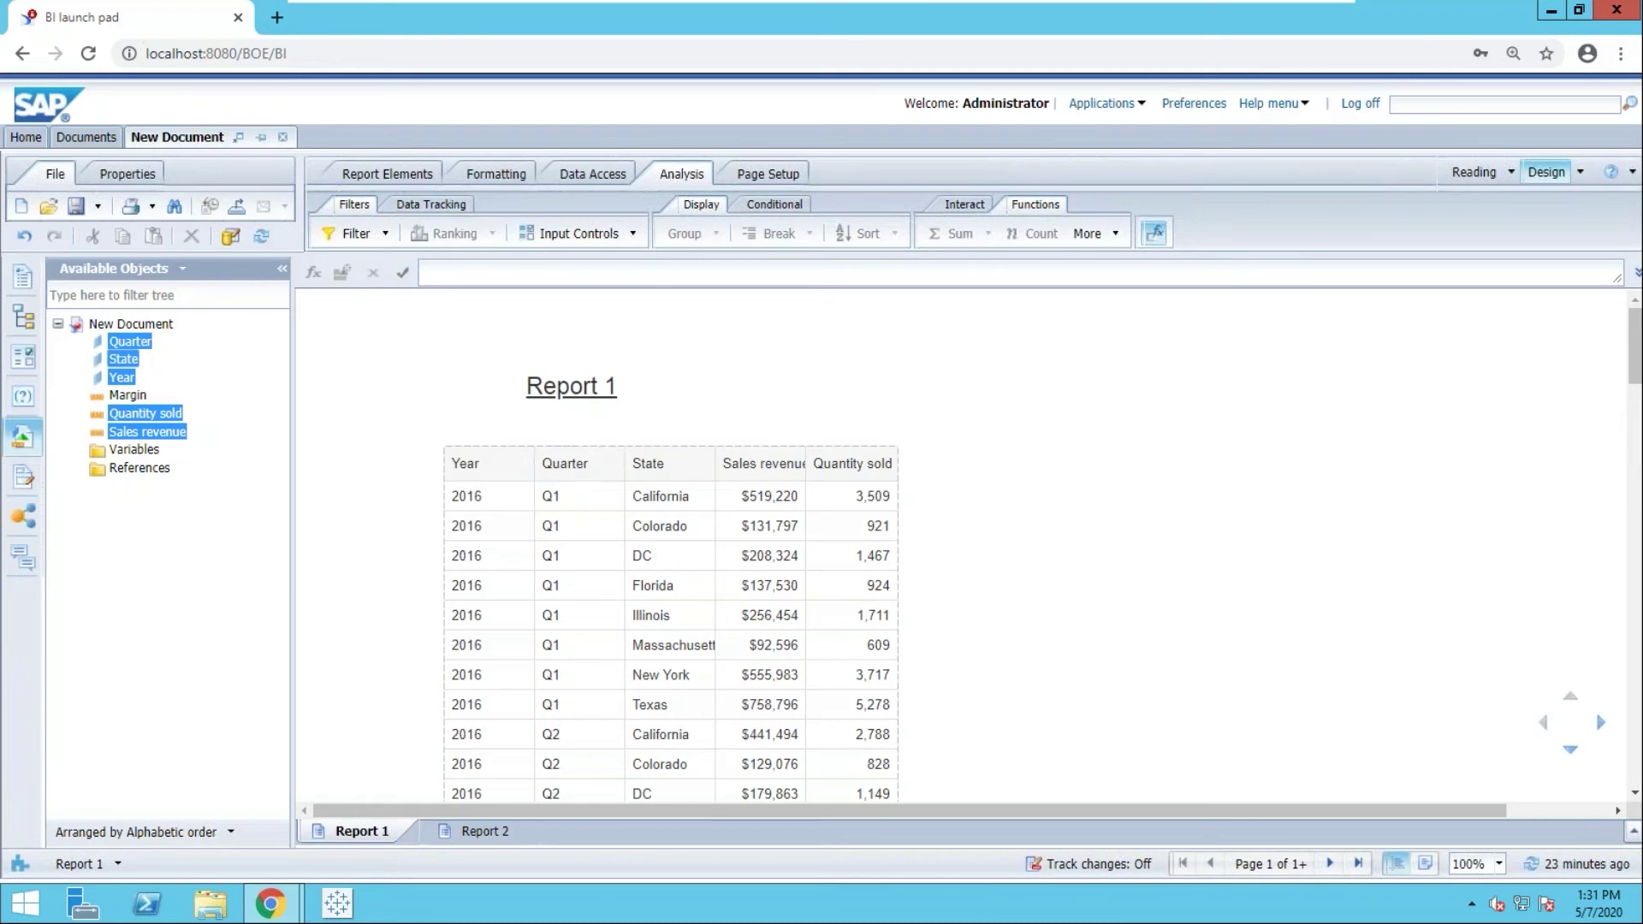
Check the data assigned to the new table's columns without changing anything.
right_click(623, 463)
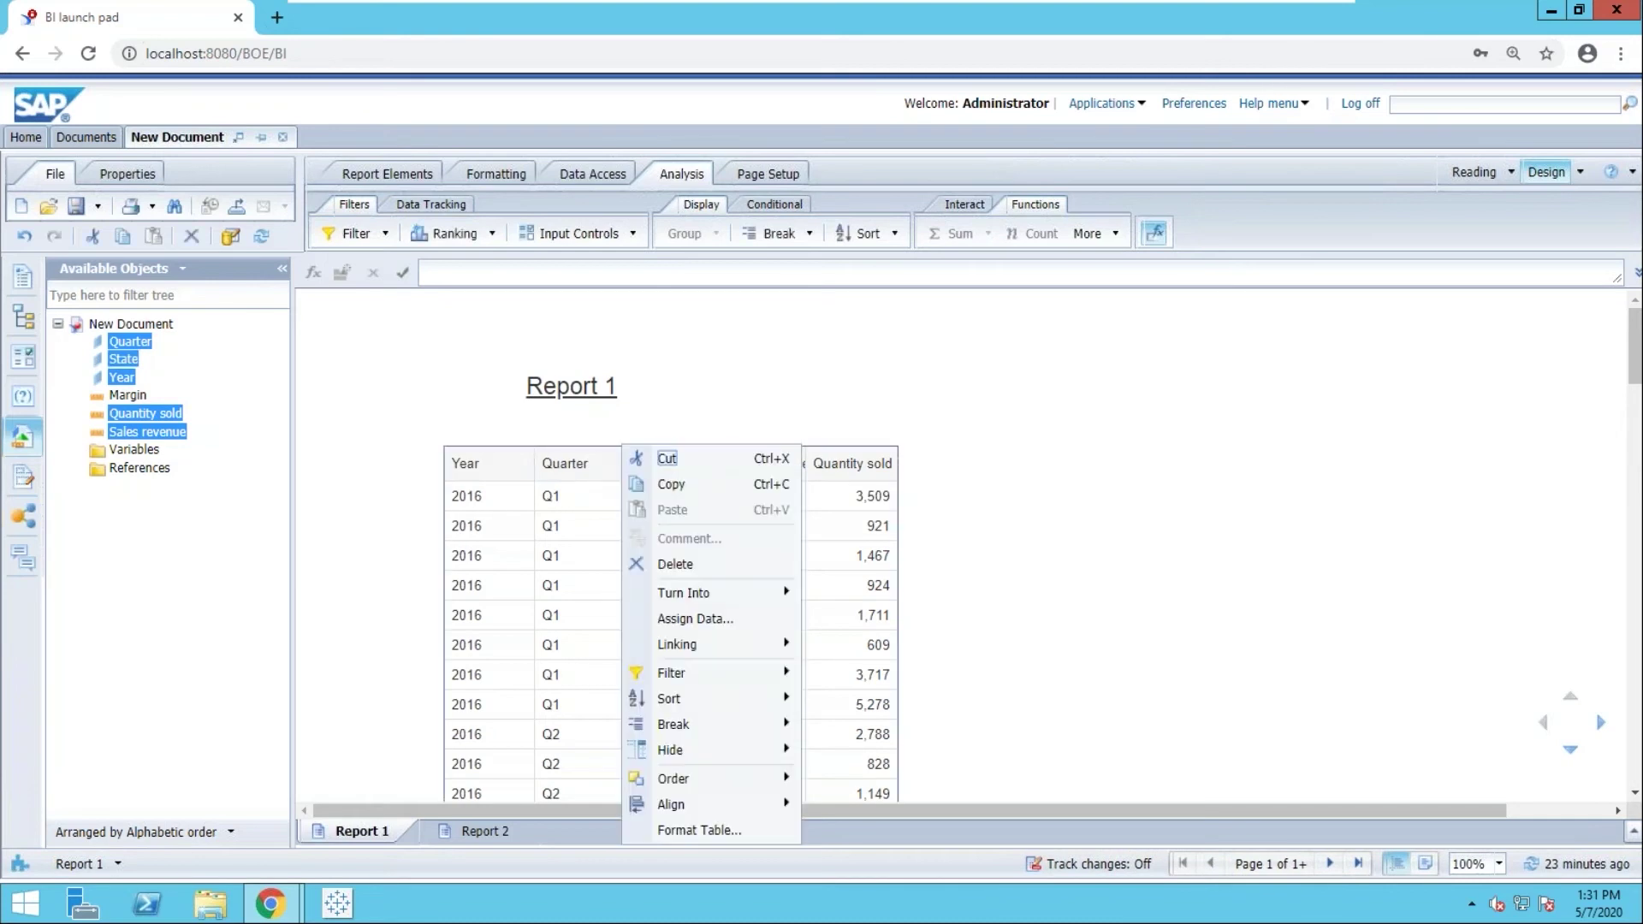
click(697, 619)
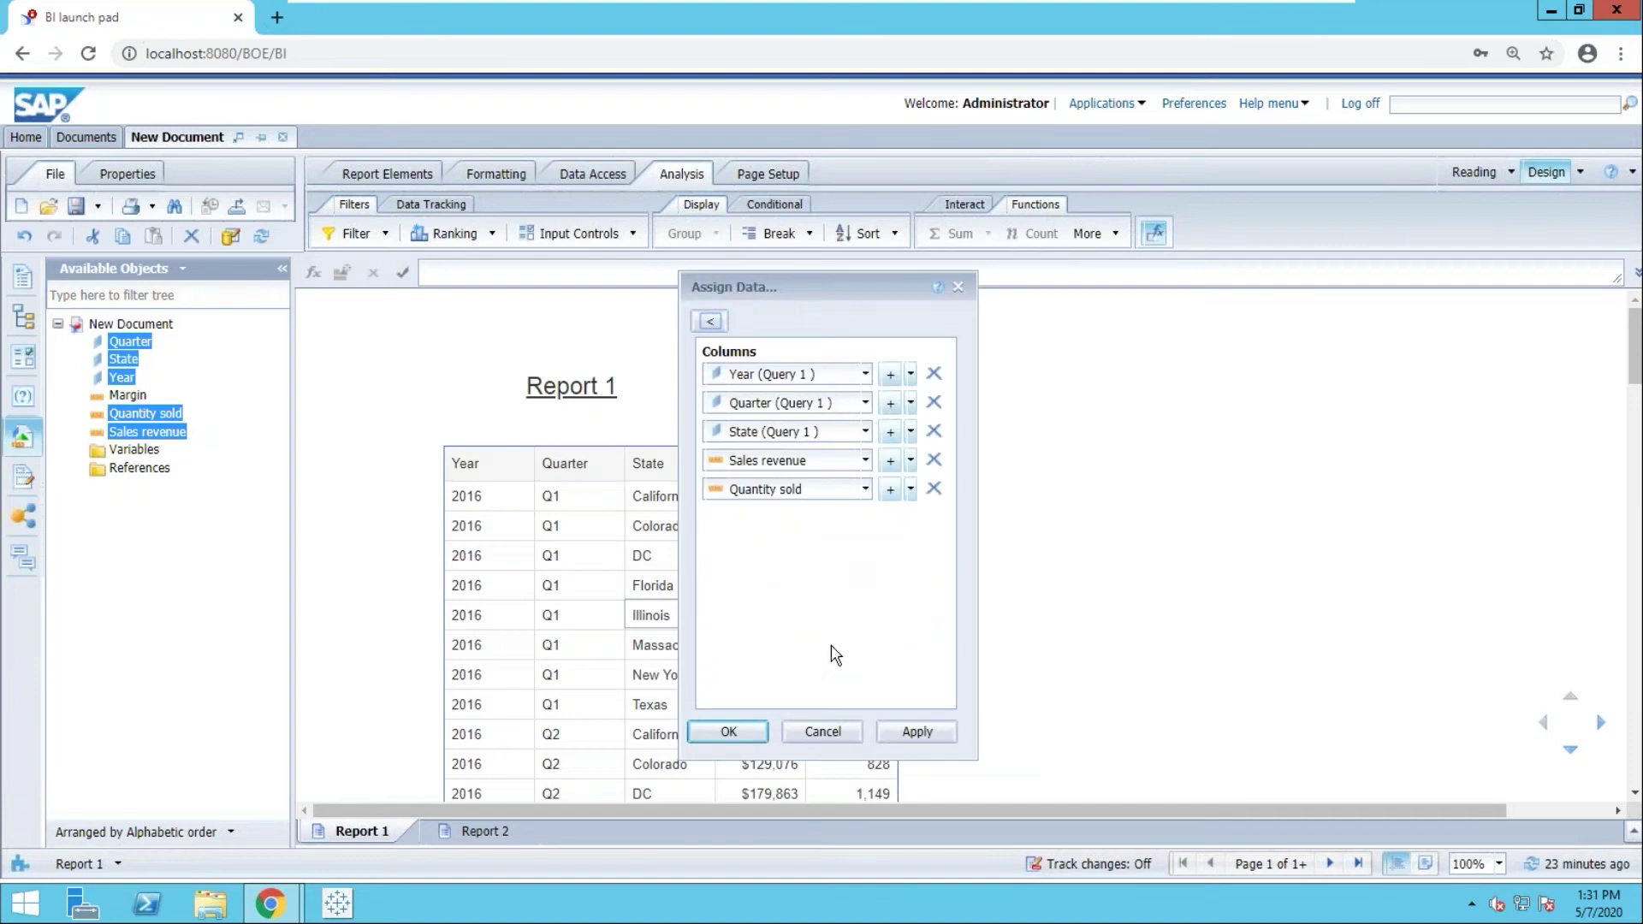
click(820, 733)
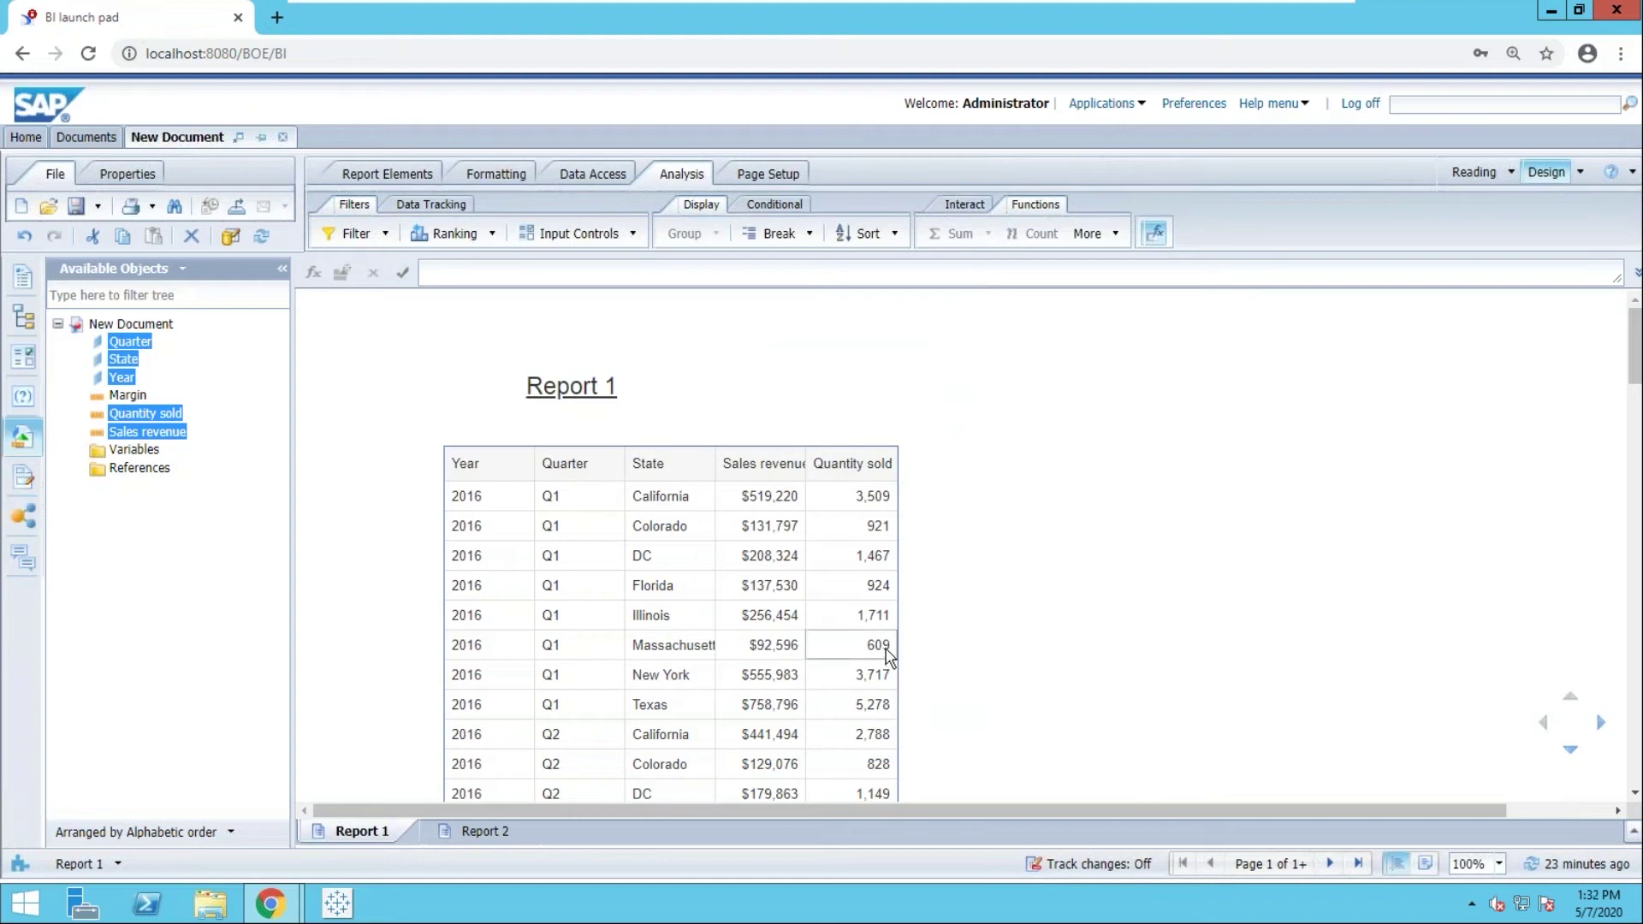
Add a break on the Year column and remove the Quarter column from the table.
click(500, 500)
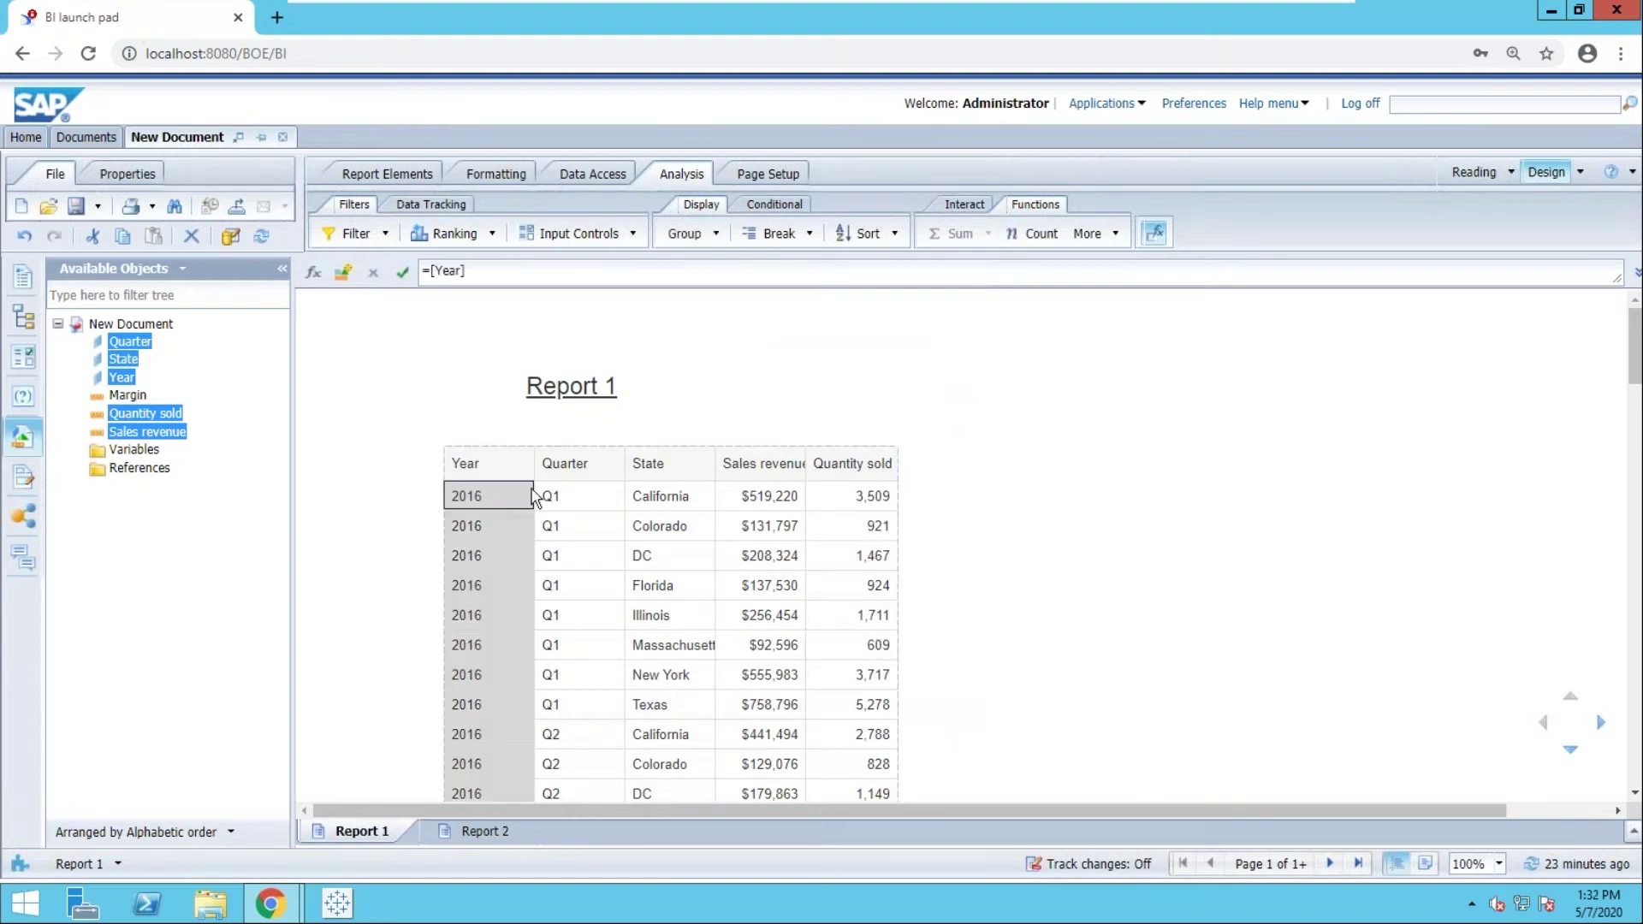
click(783, 236)
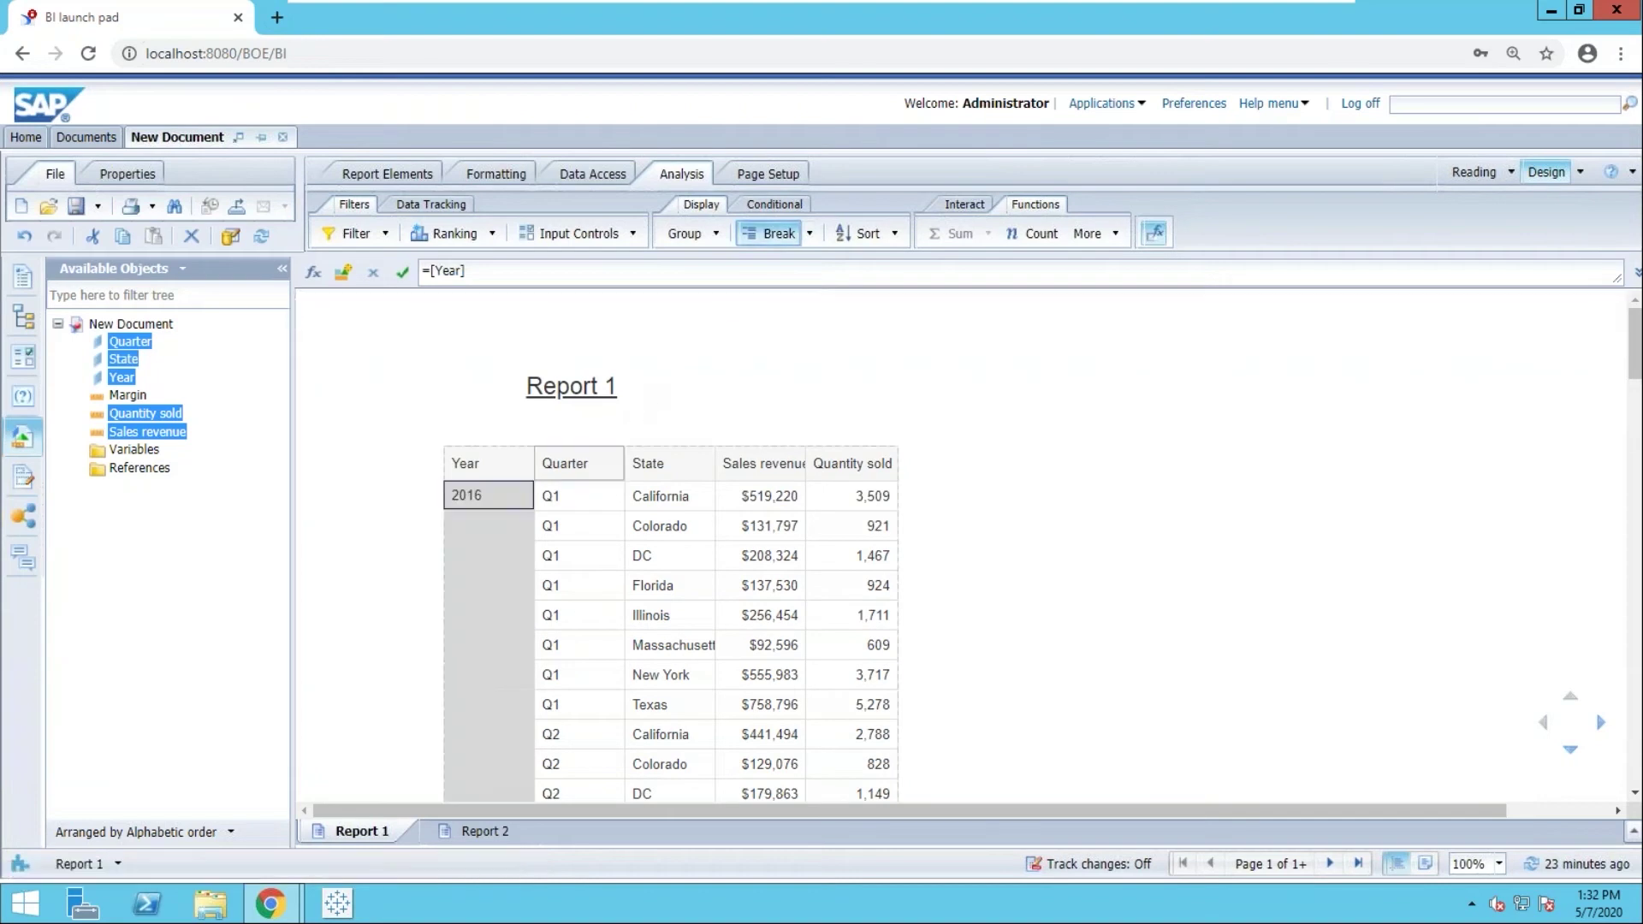
click(575, 526)
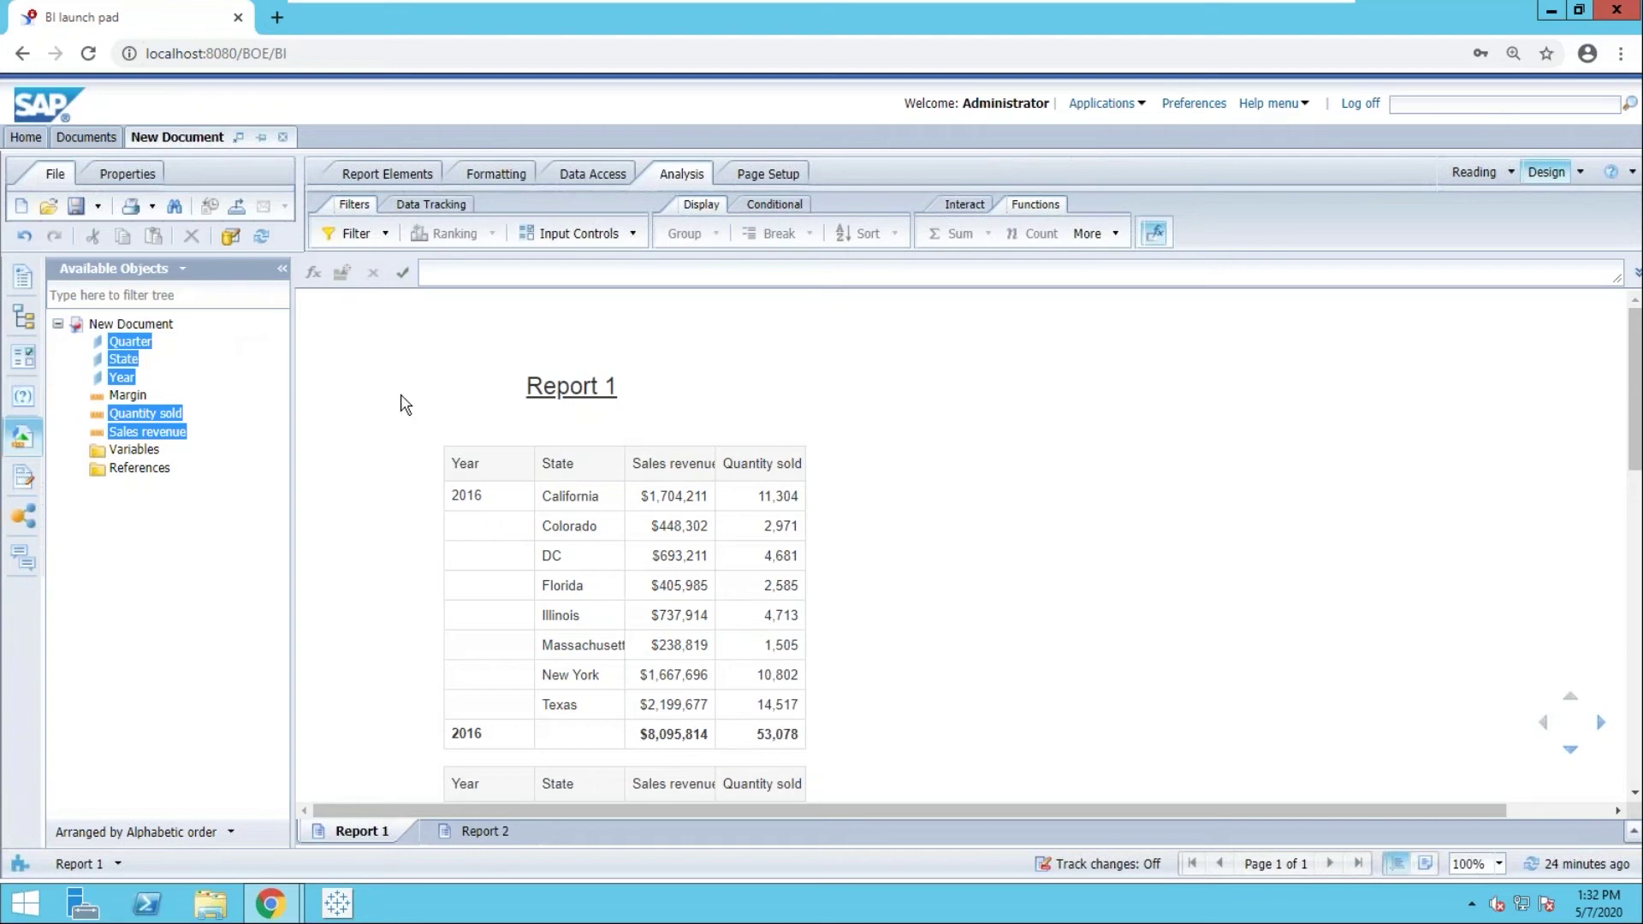
Sort the Year column of the broken table in descending order.
click(462, 494)
click(486, 523)
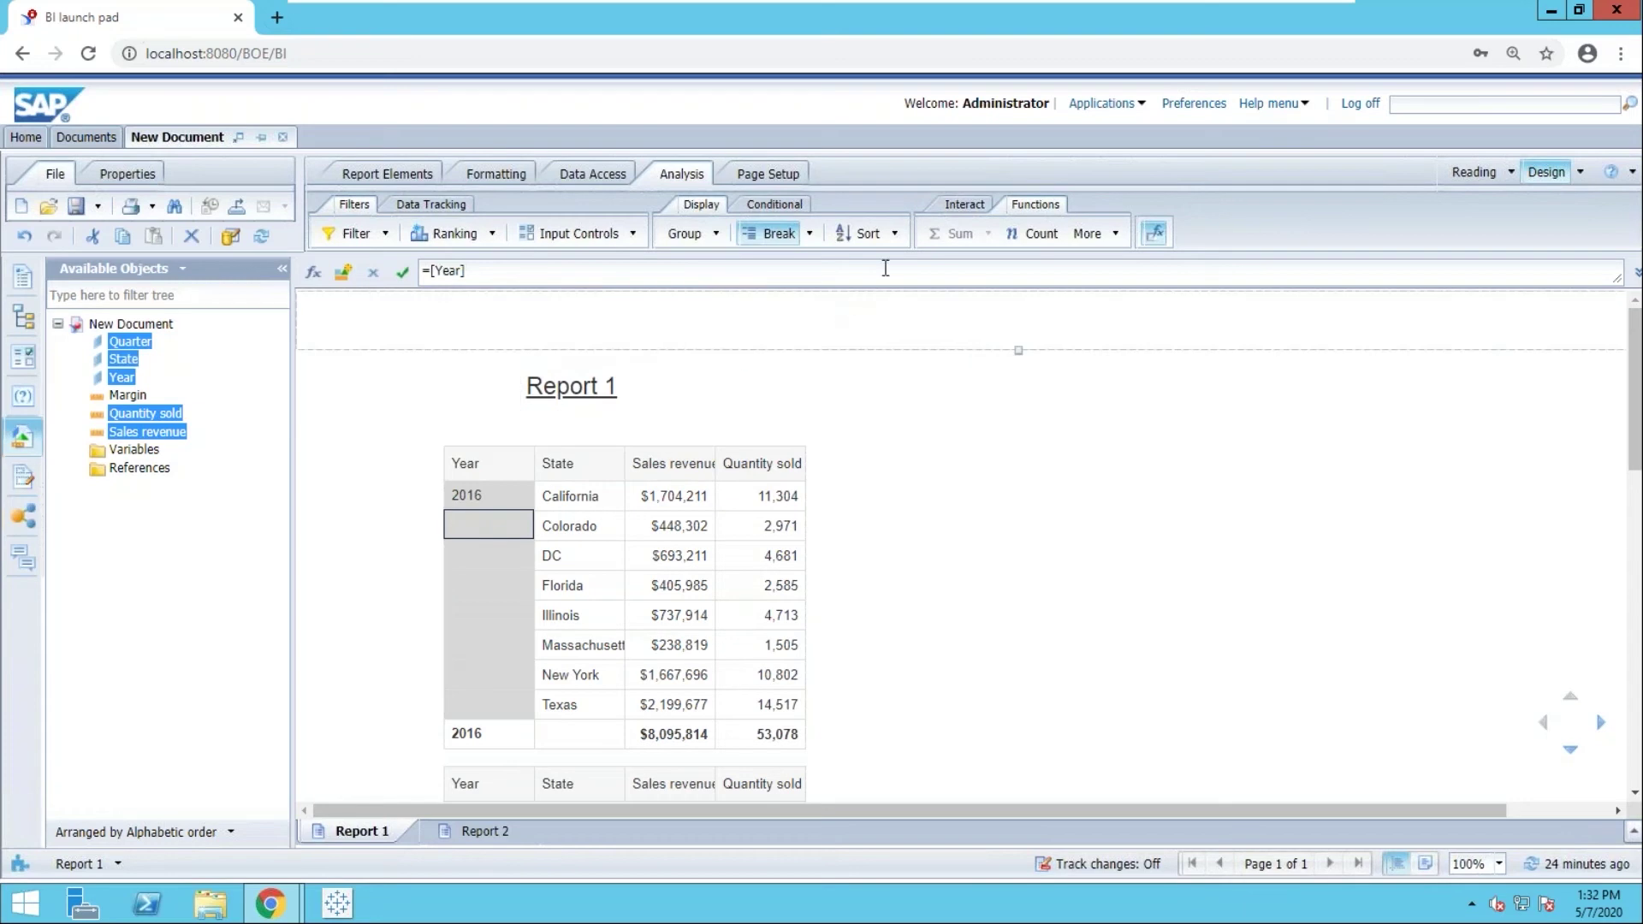
click(895, 234)
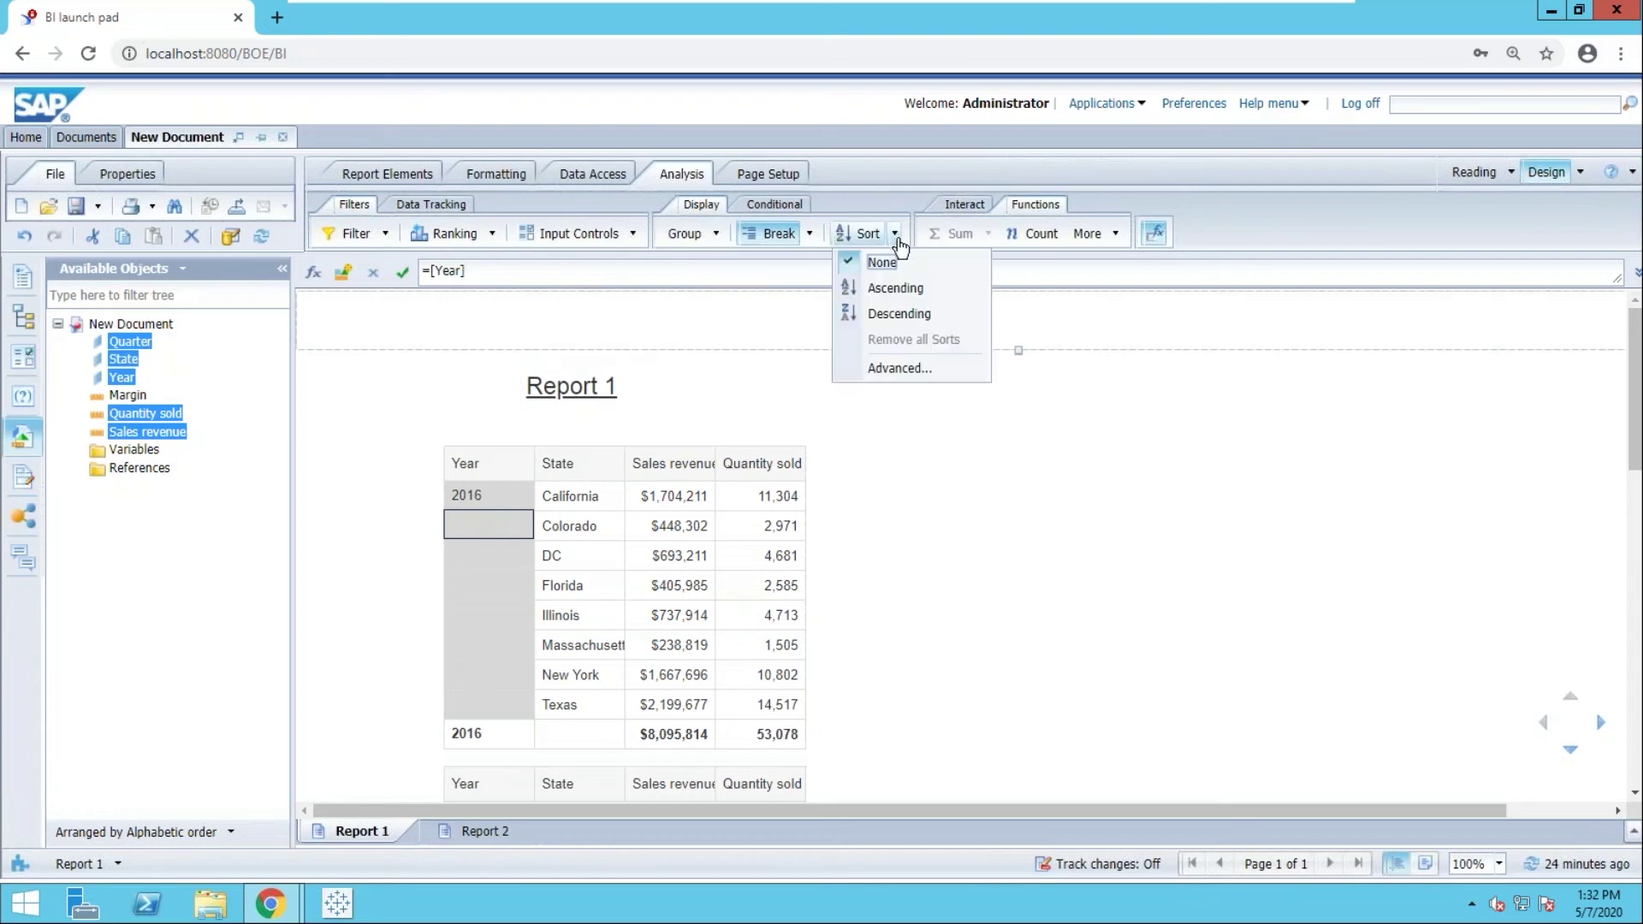
click(890, 314)
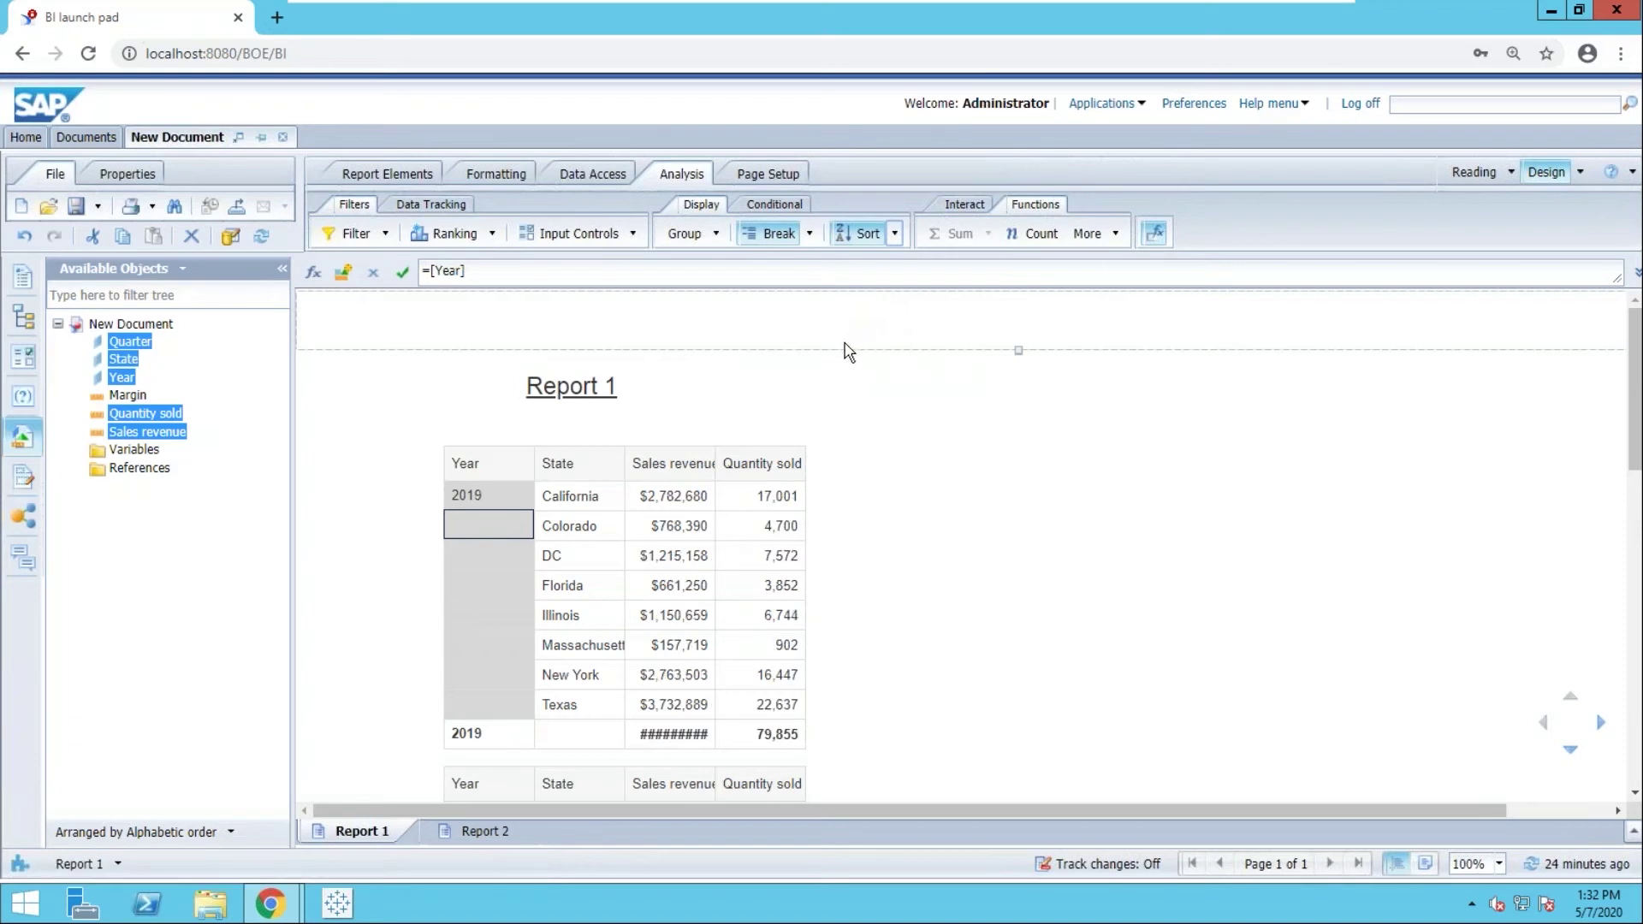
Select the State column of the Report 1 table.
click(565, 504)
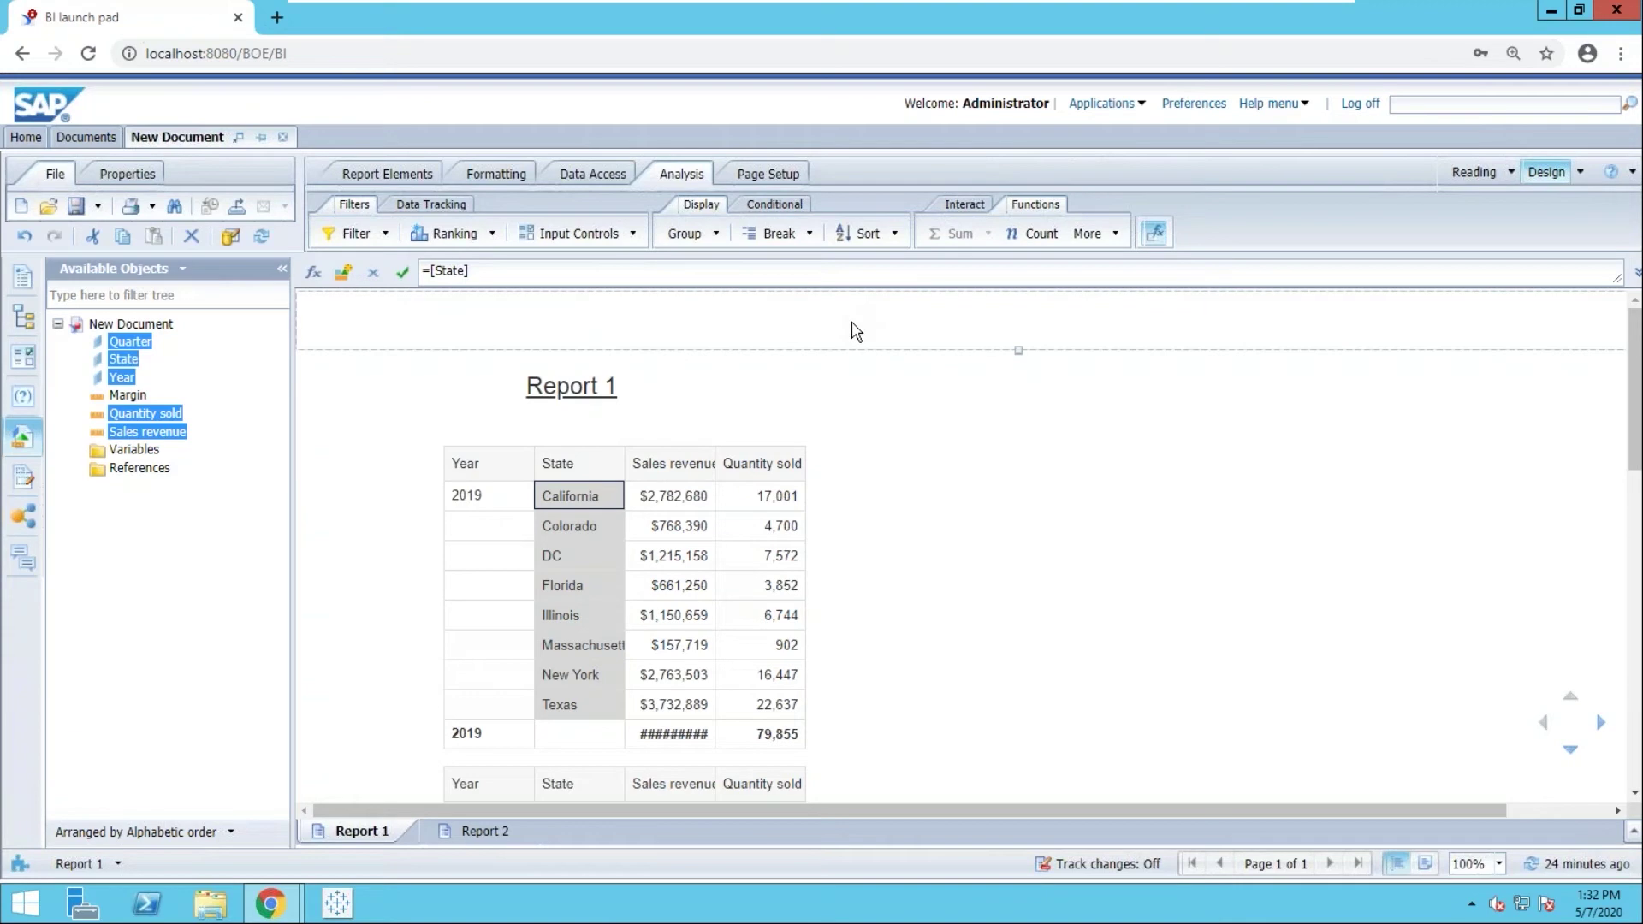
Add an ascending sort on State below the existing Year sort in the report table's advanced sort settings.
click(895, 241)
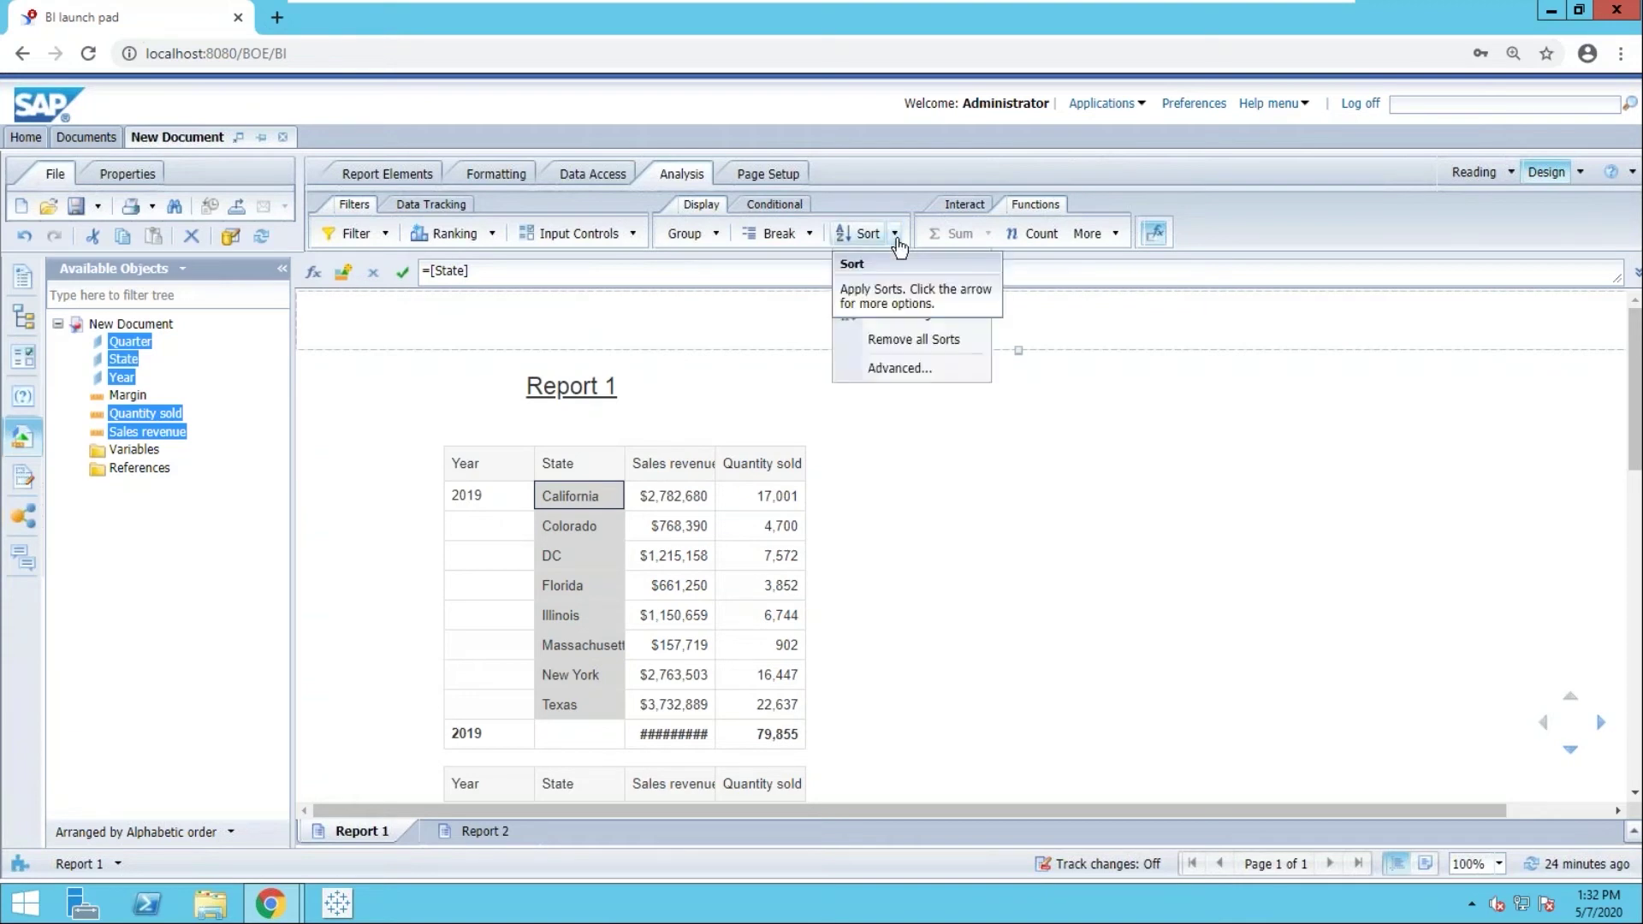
click(883, 370)
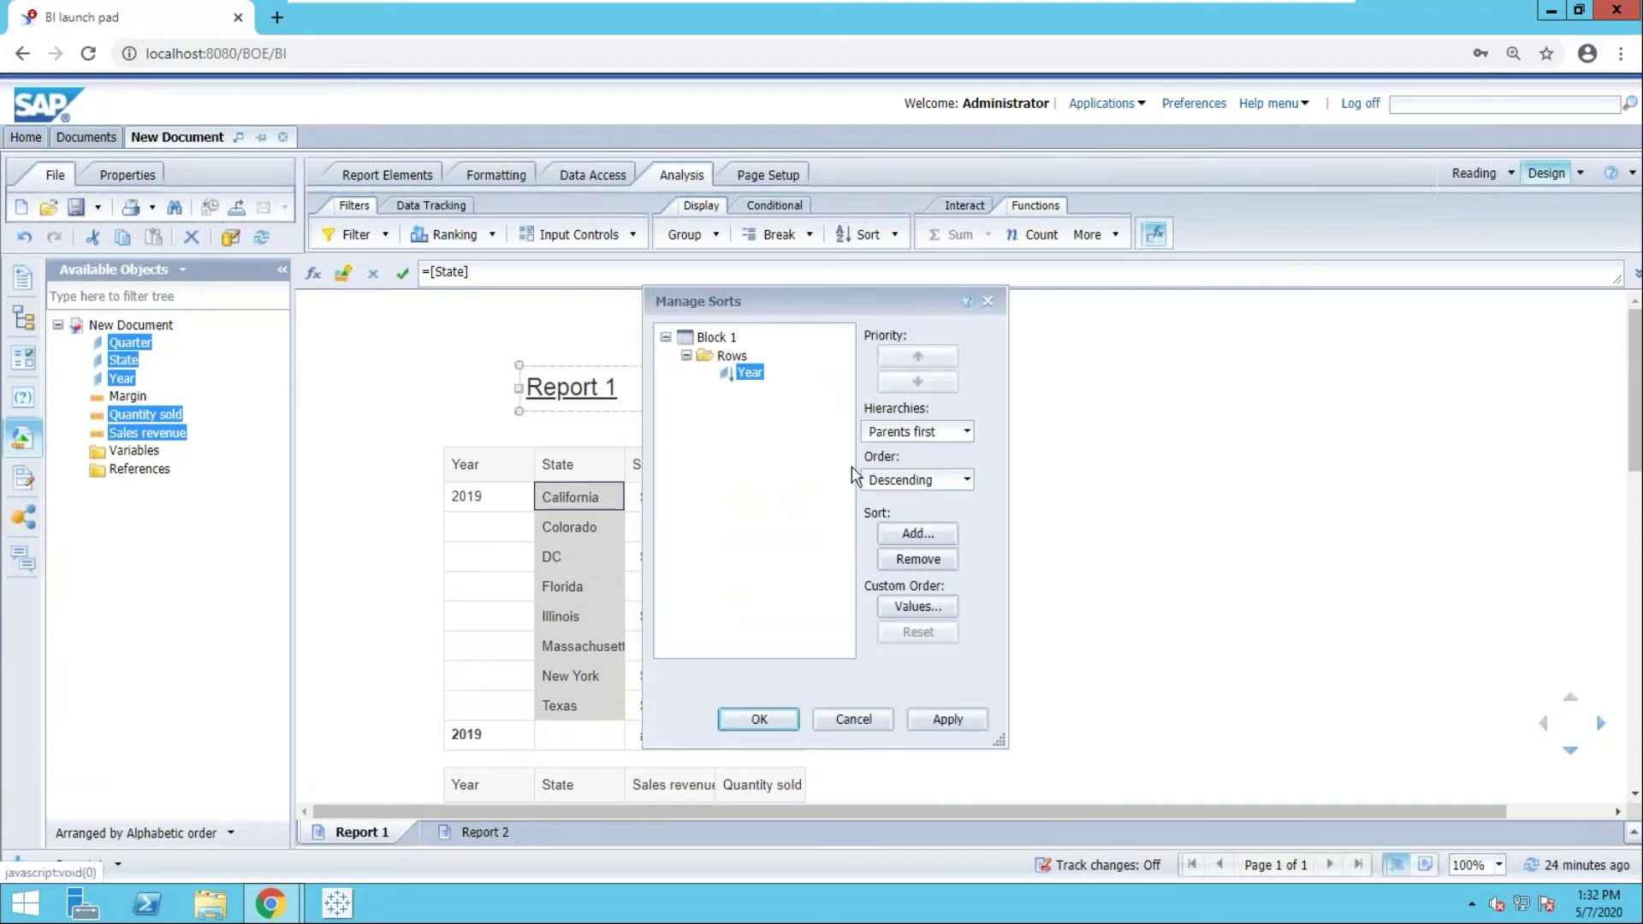
click(918, 535)
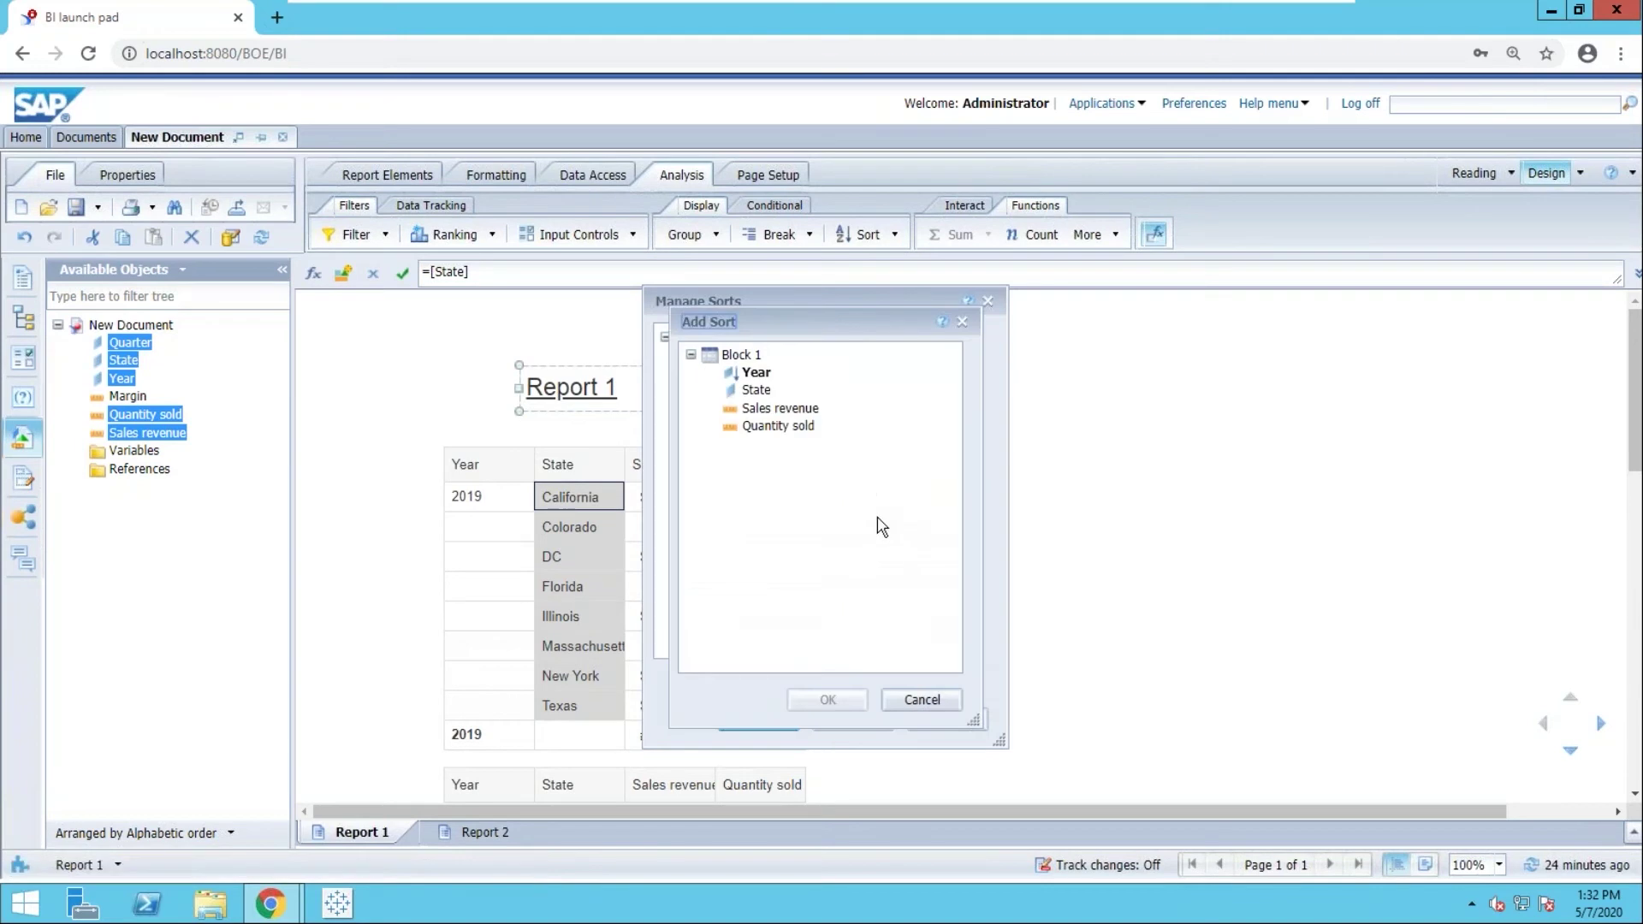
click(769, 396)
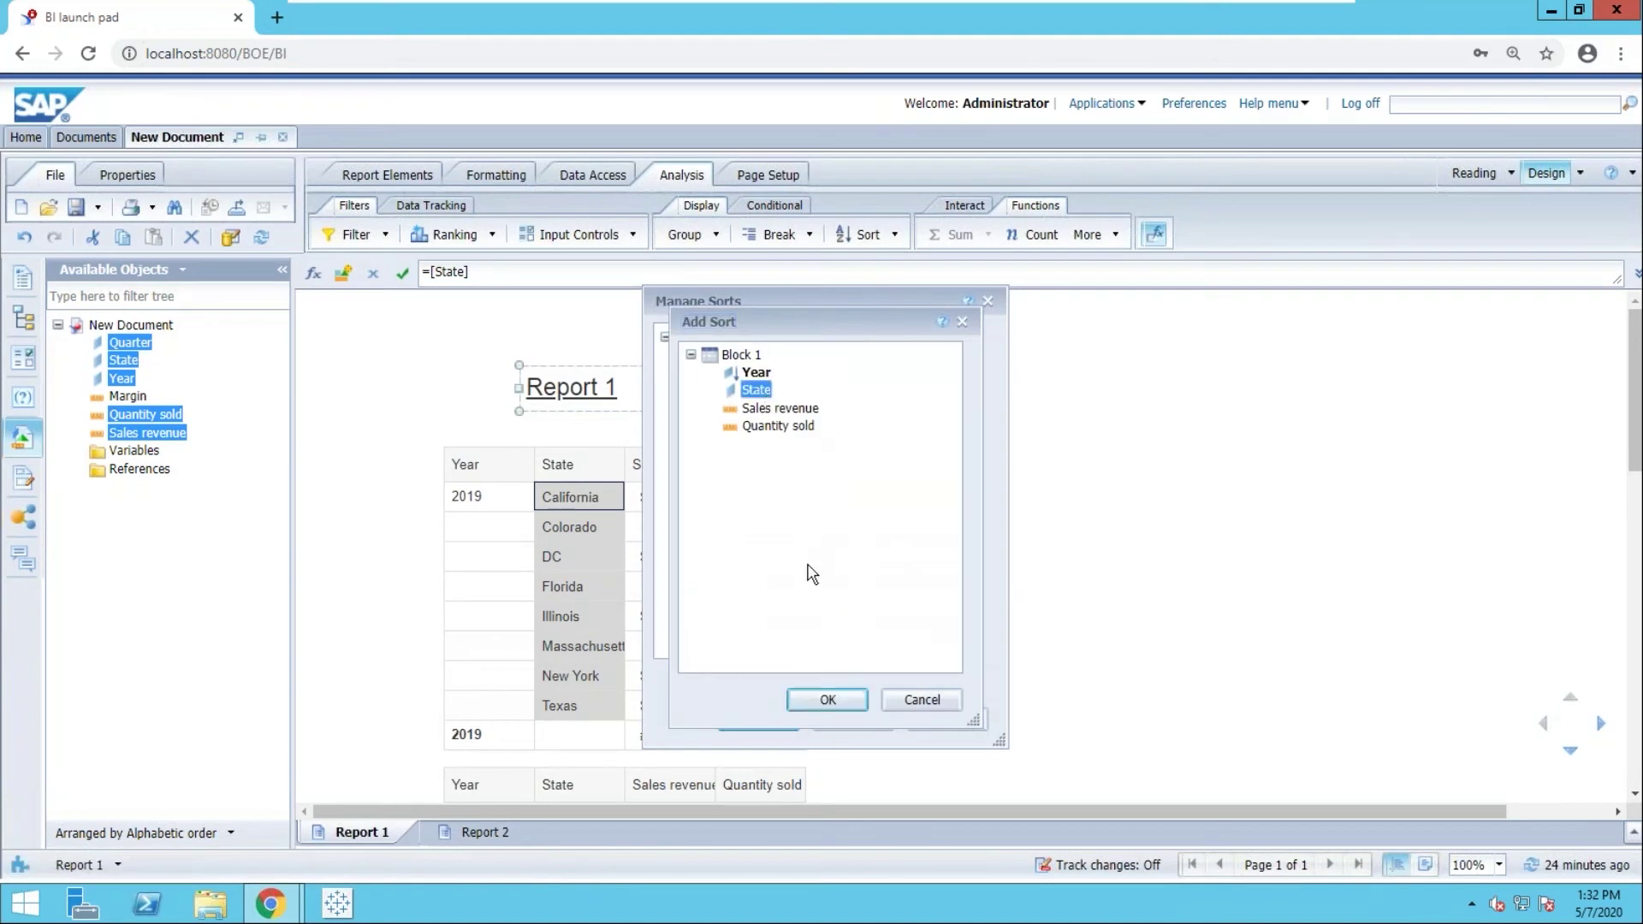
click(810, 700)
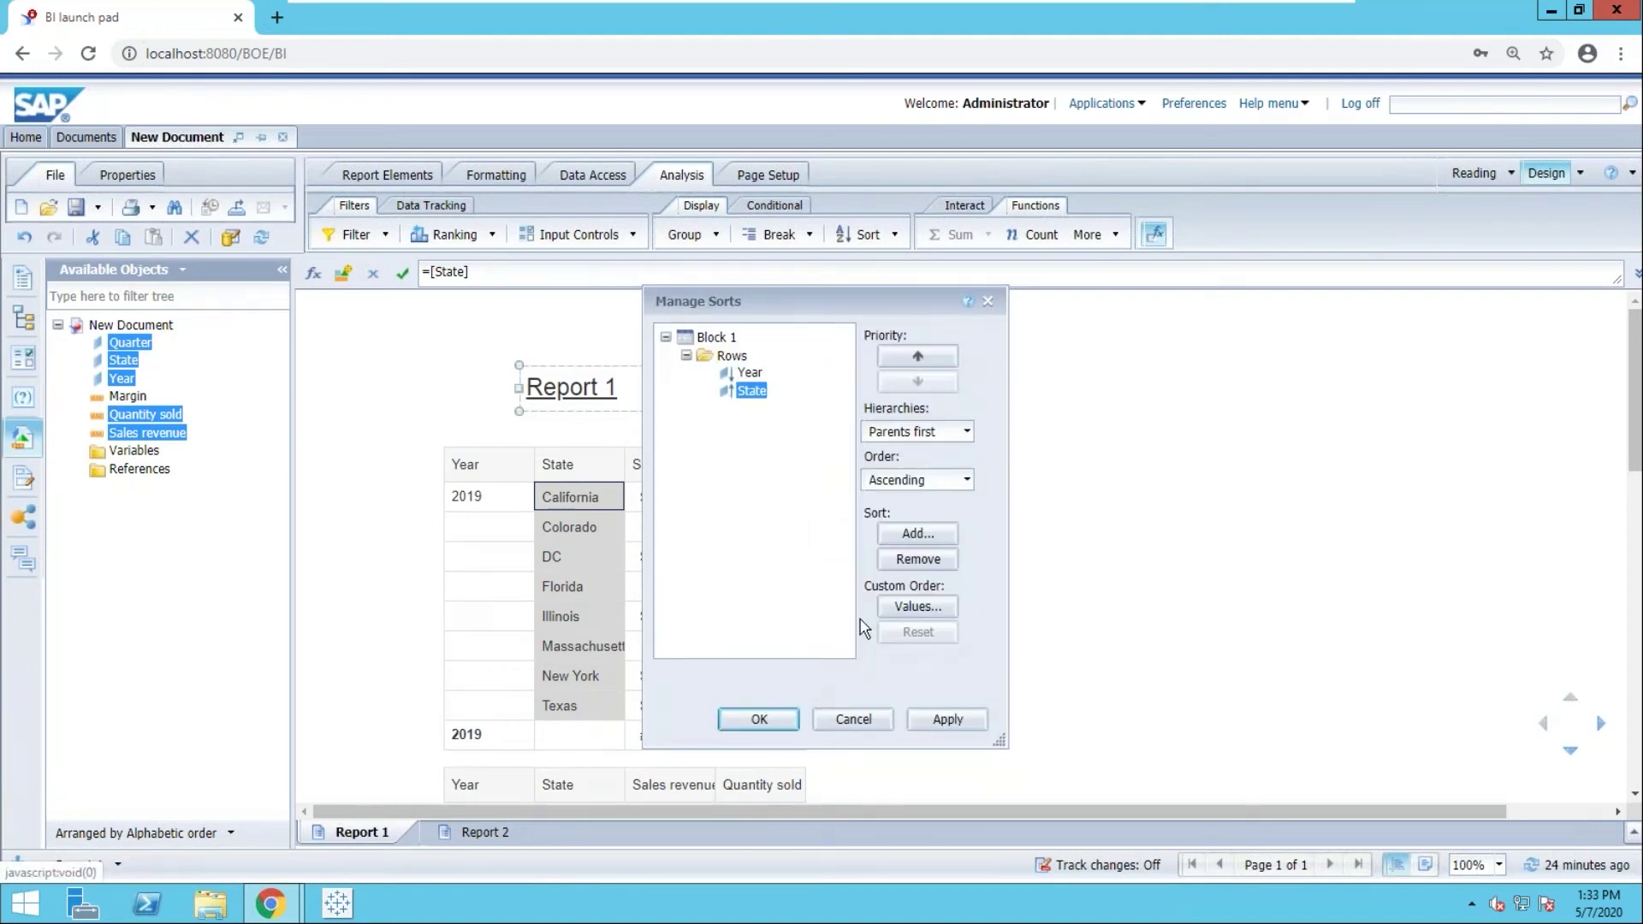
click(898, 607)
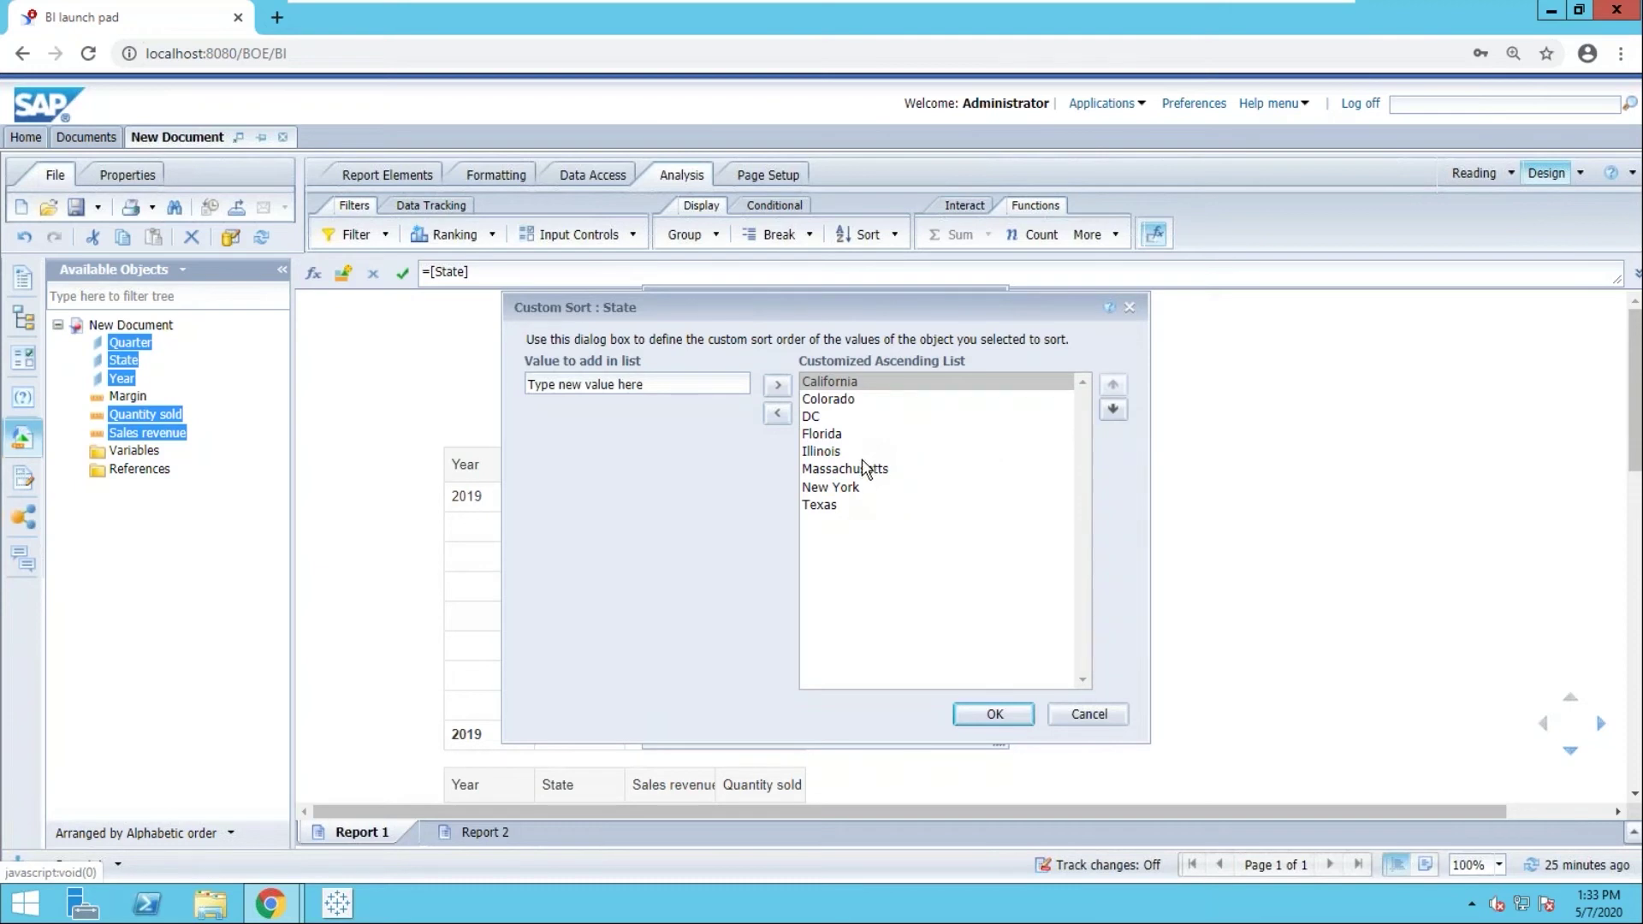
click(852, 409)
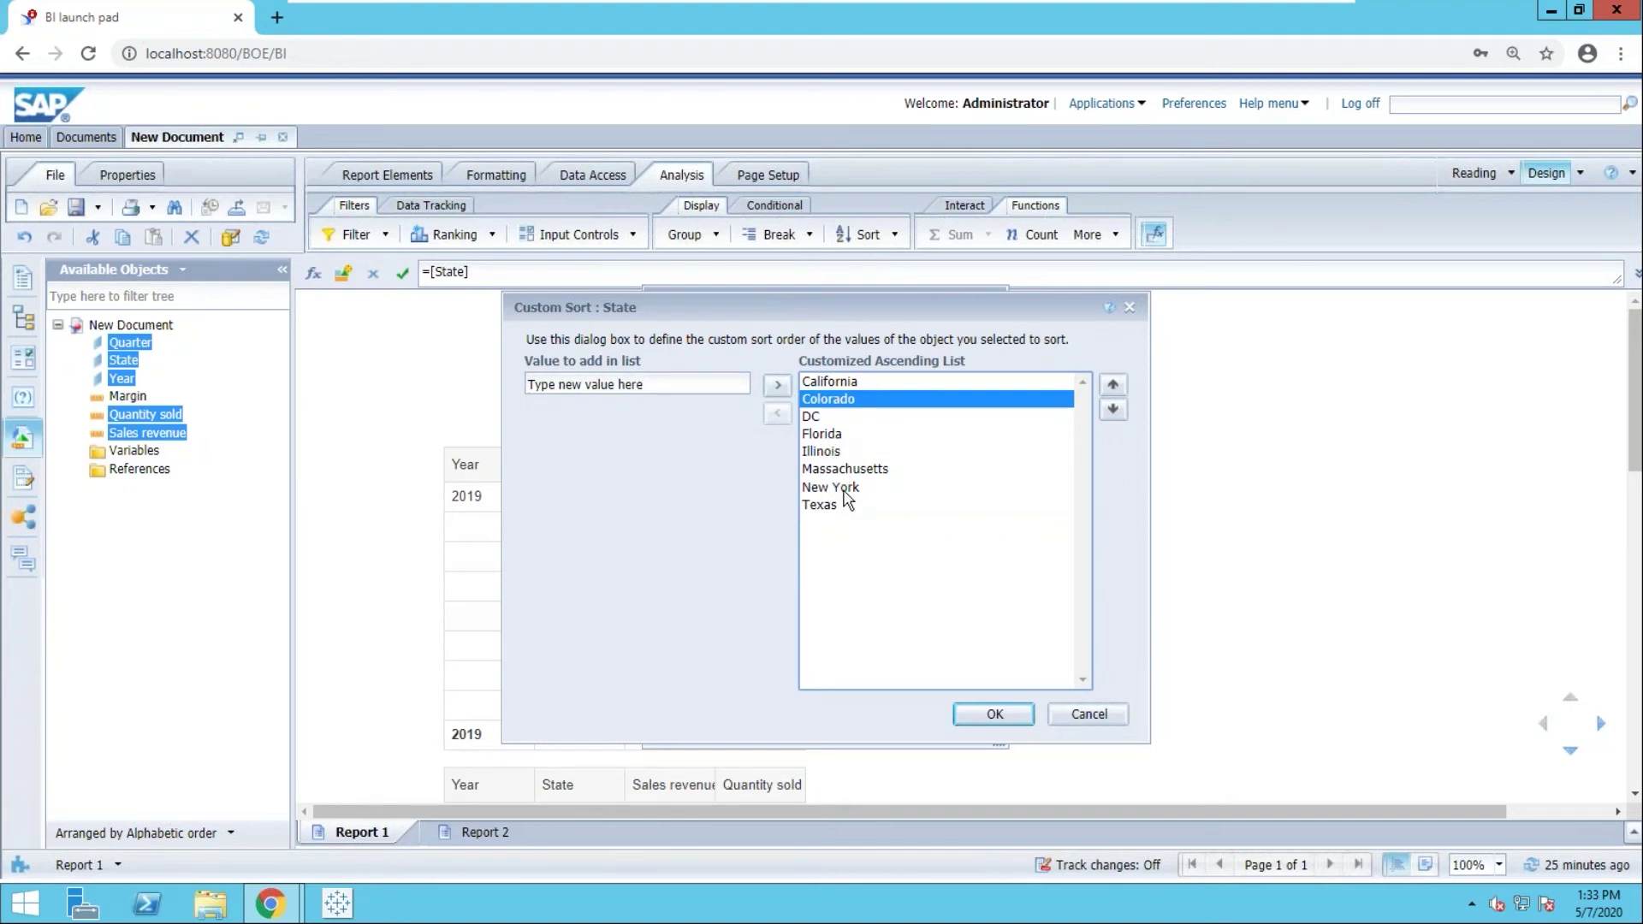
click(1080, 714)
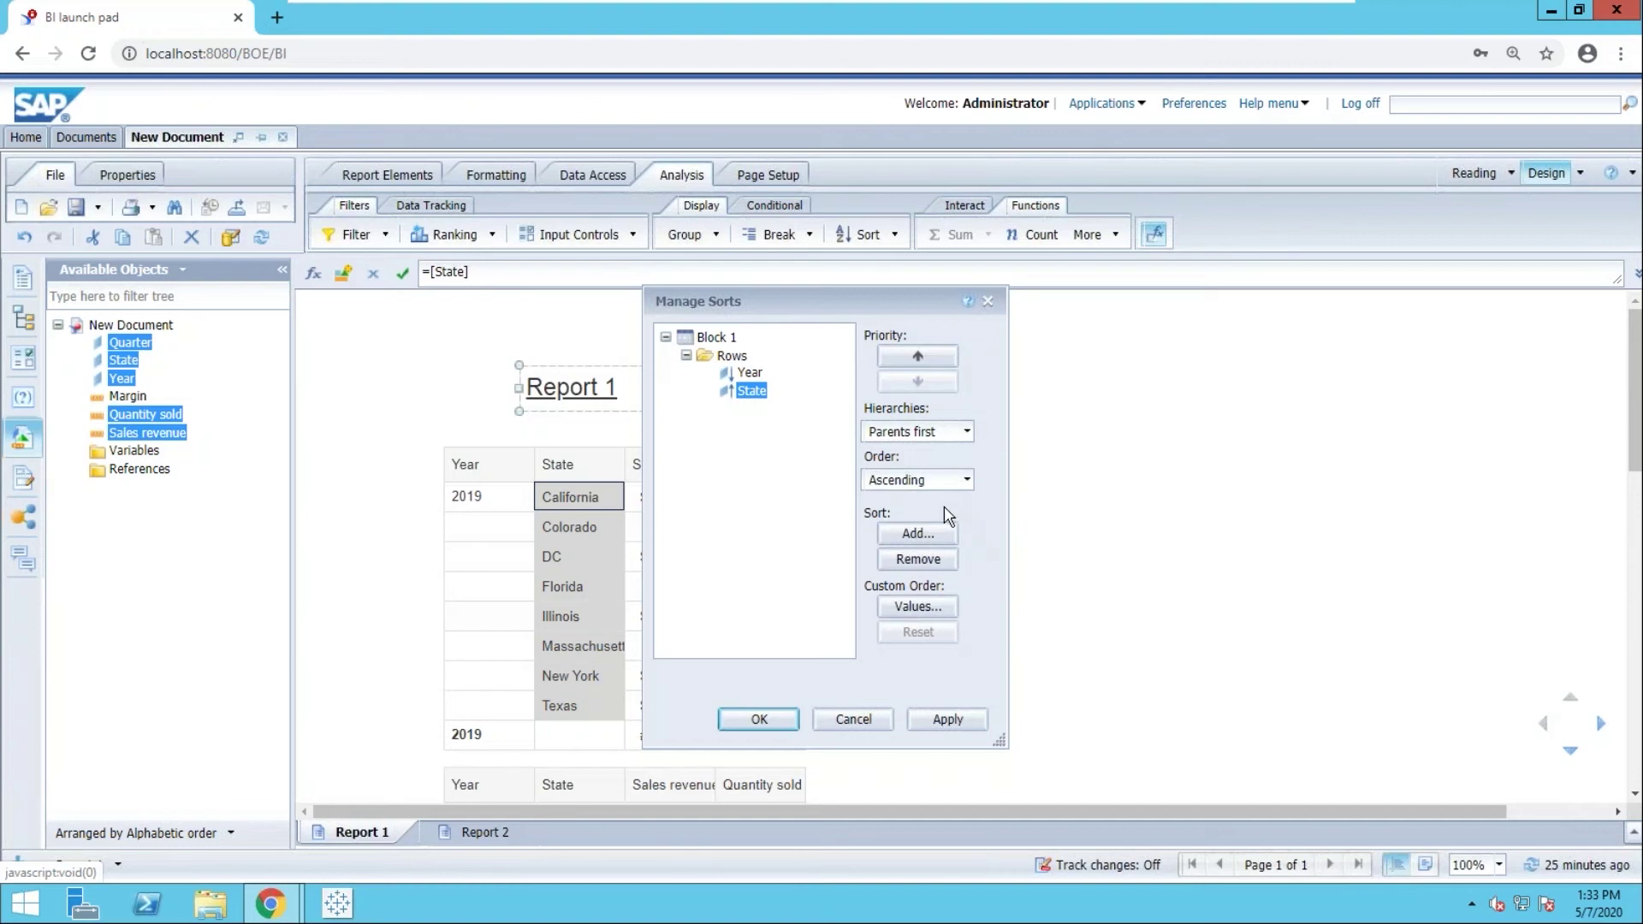
click(910, 534)
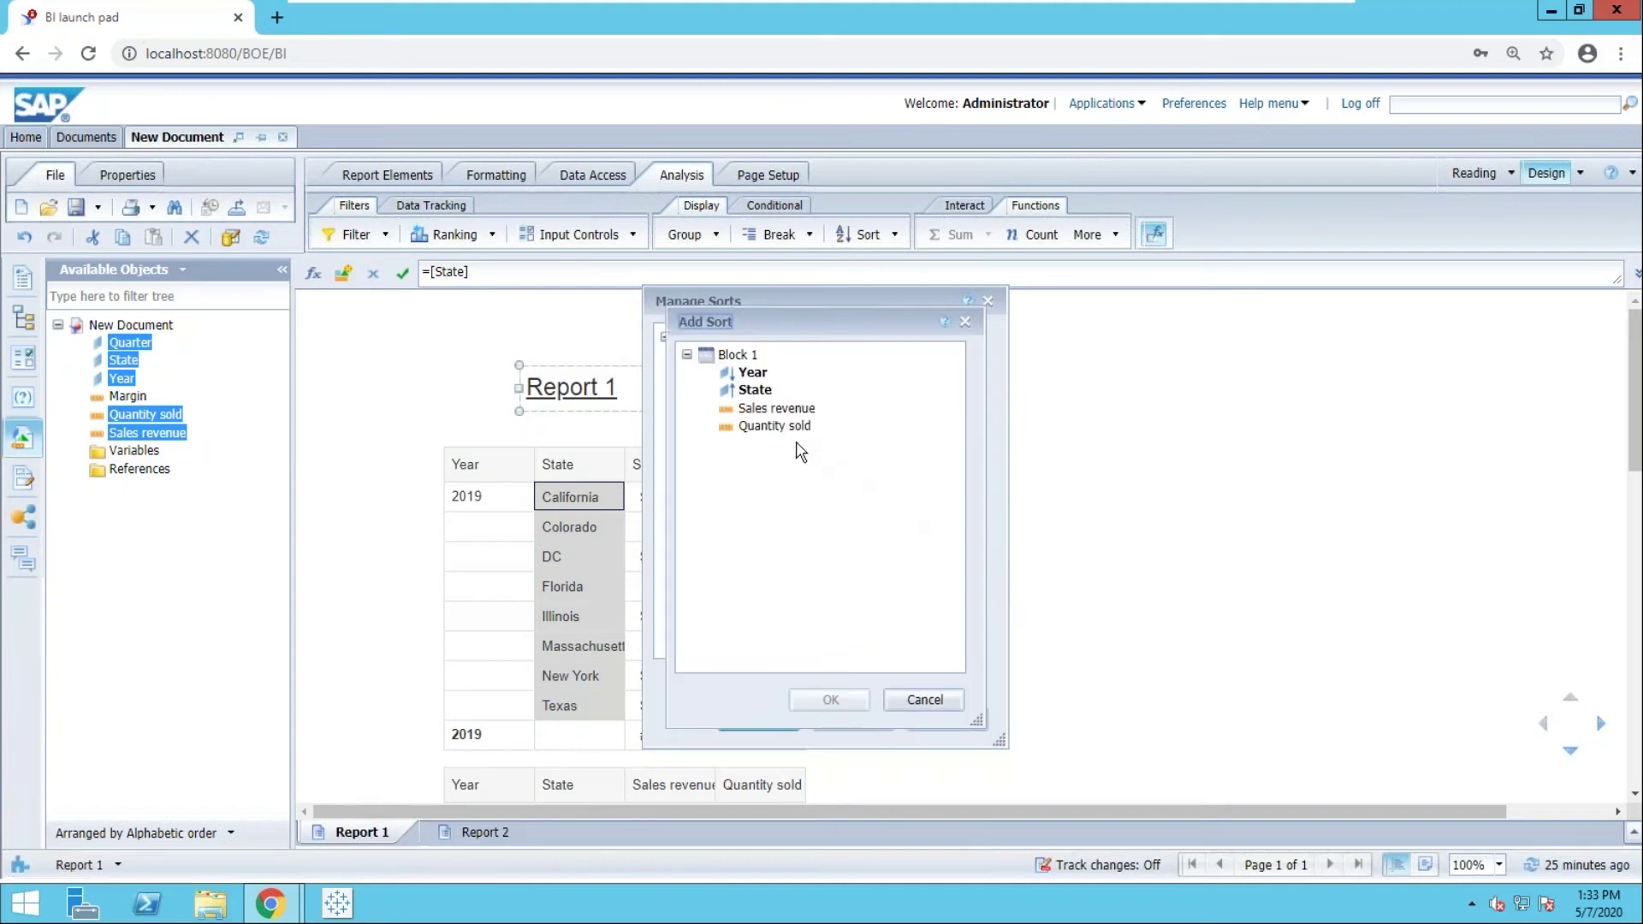
click(757, 391)
click(911, 699)
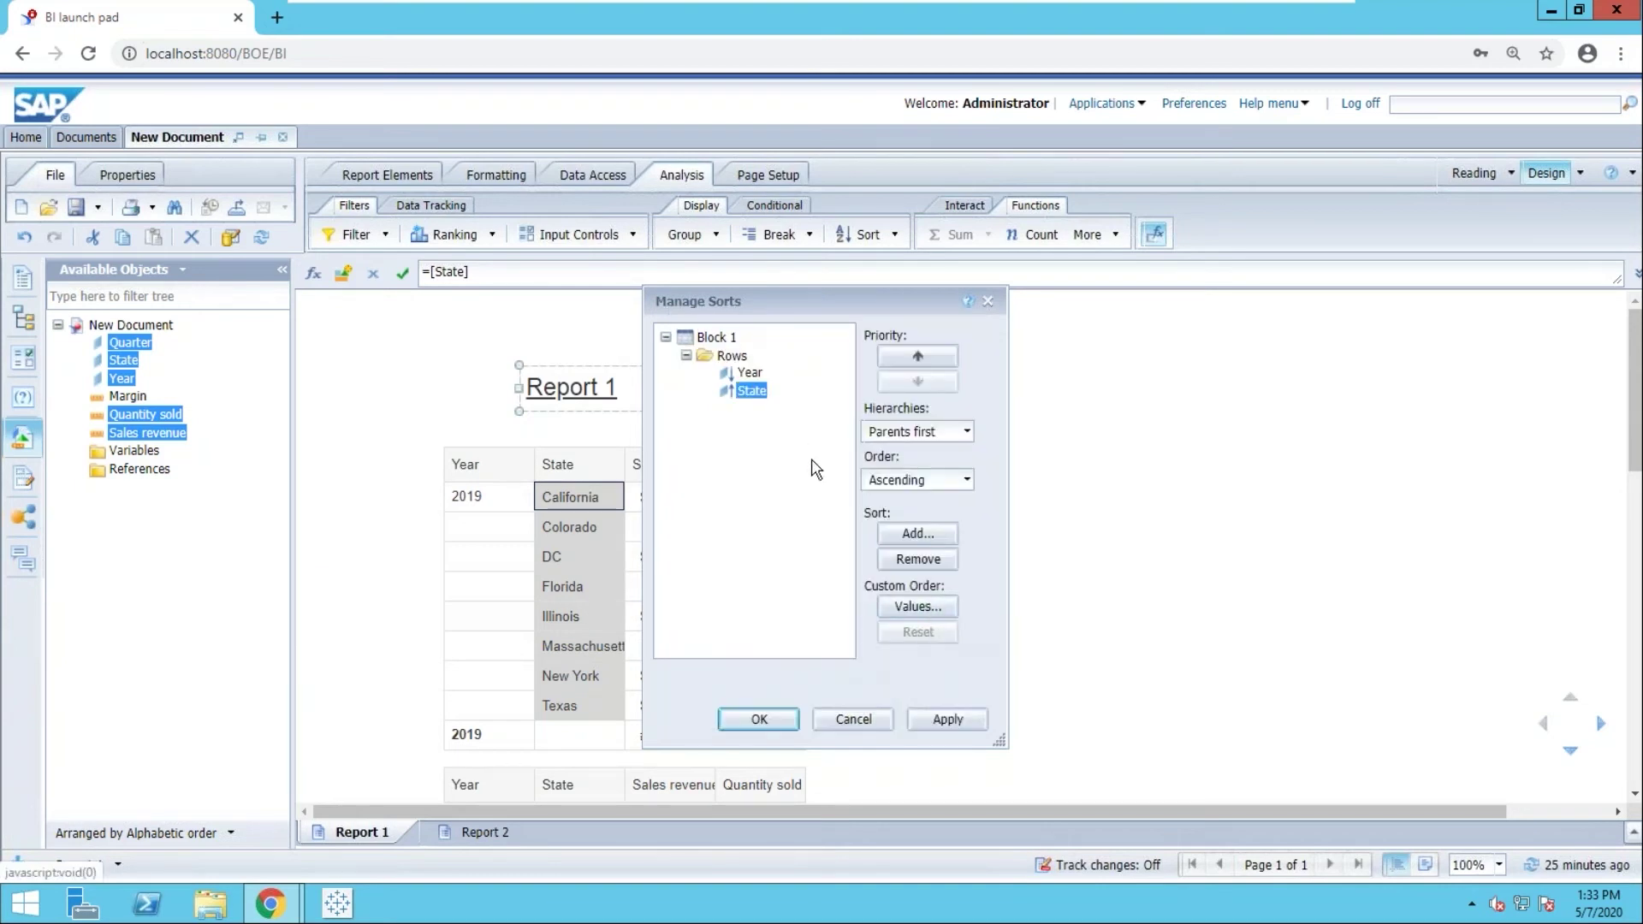
Remove the State sort from the table's rows and add it again.
click(892, 558)
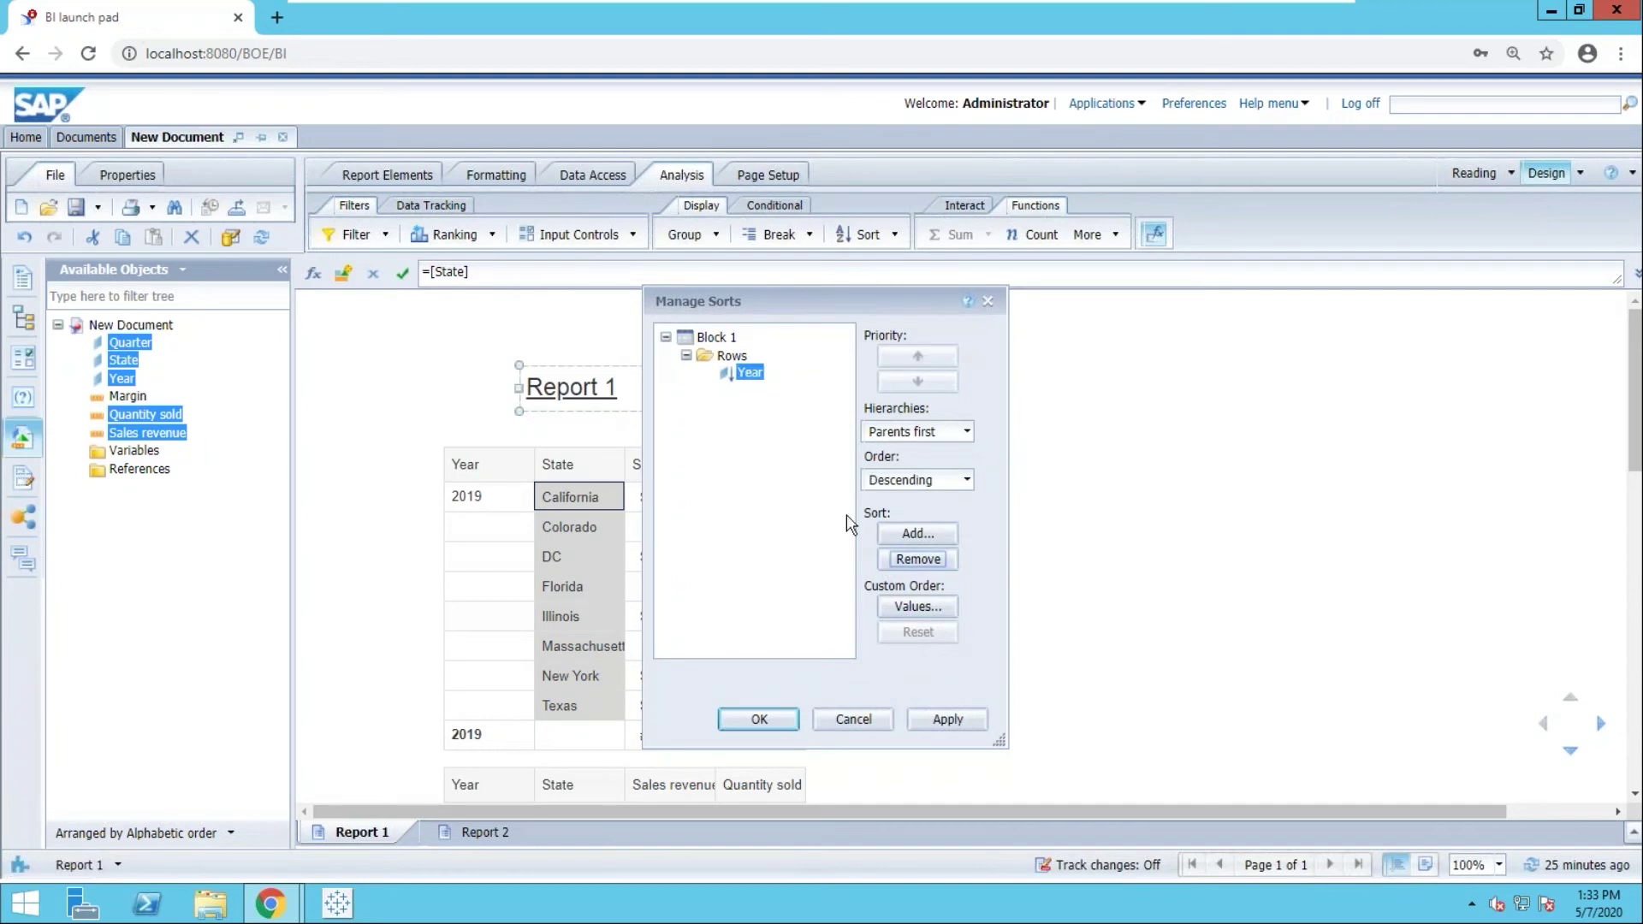
click(890, 536)
click(749, 391)
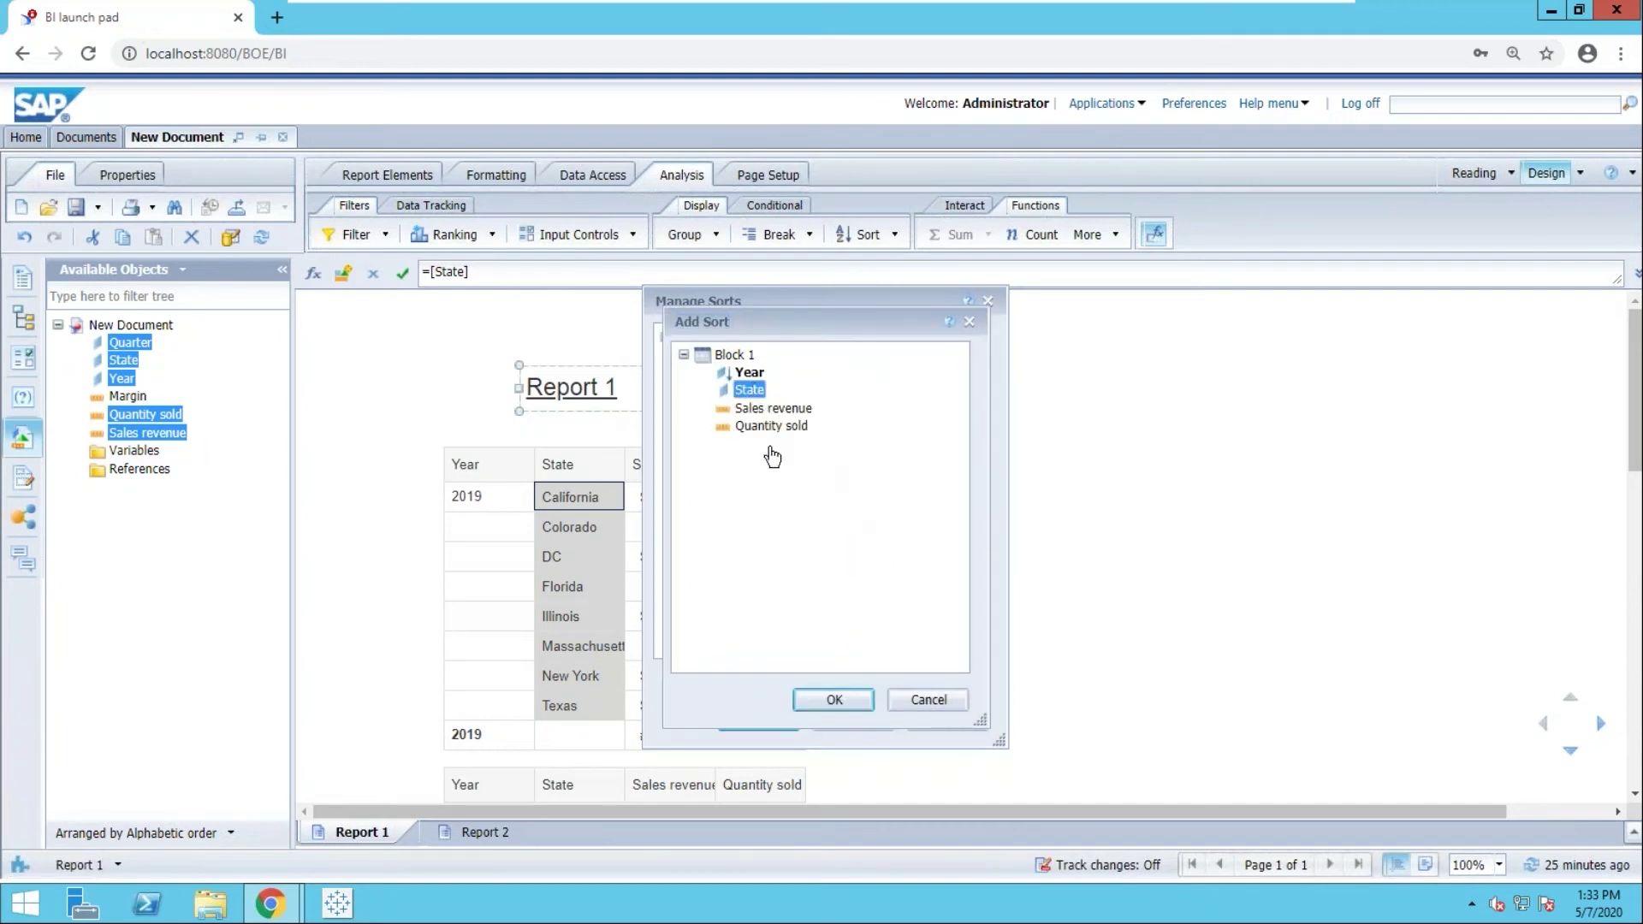
click(833, 699)
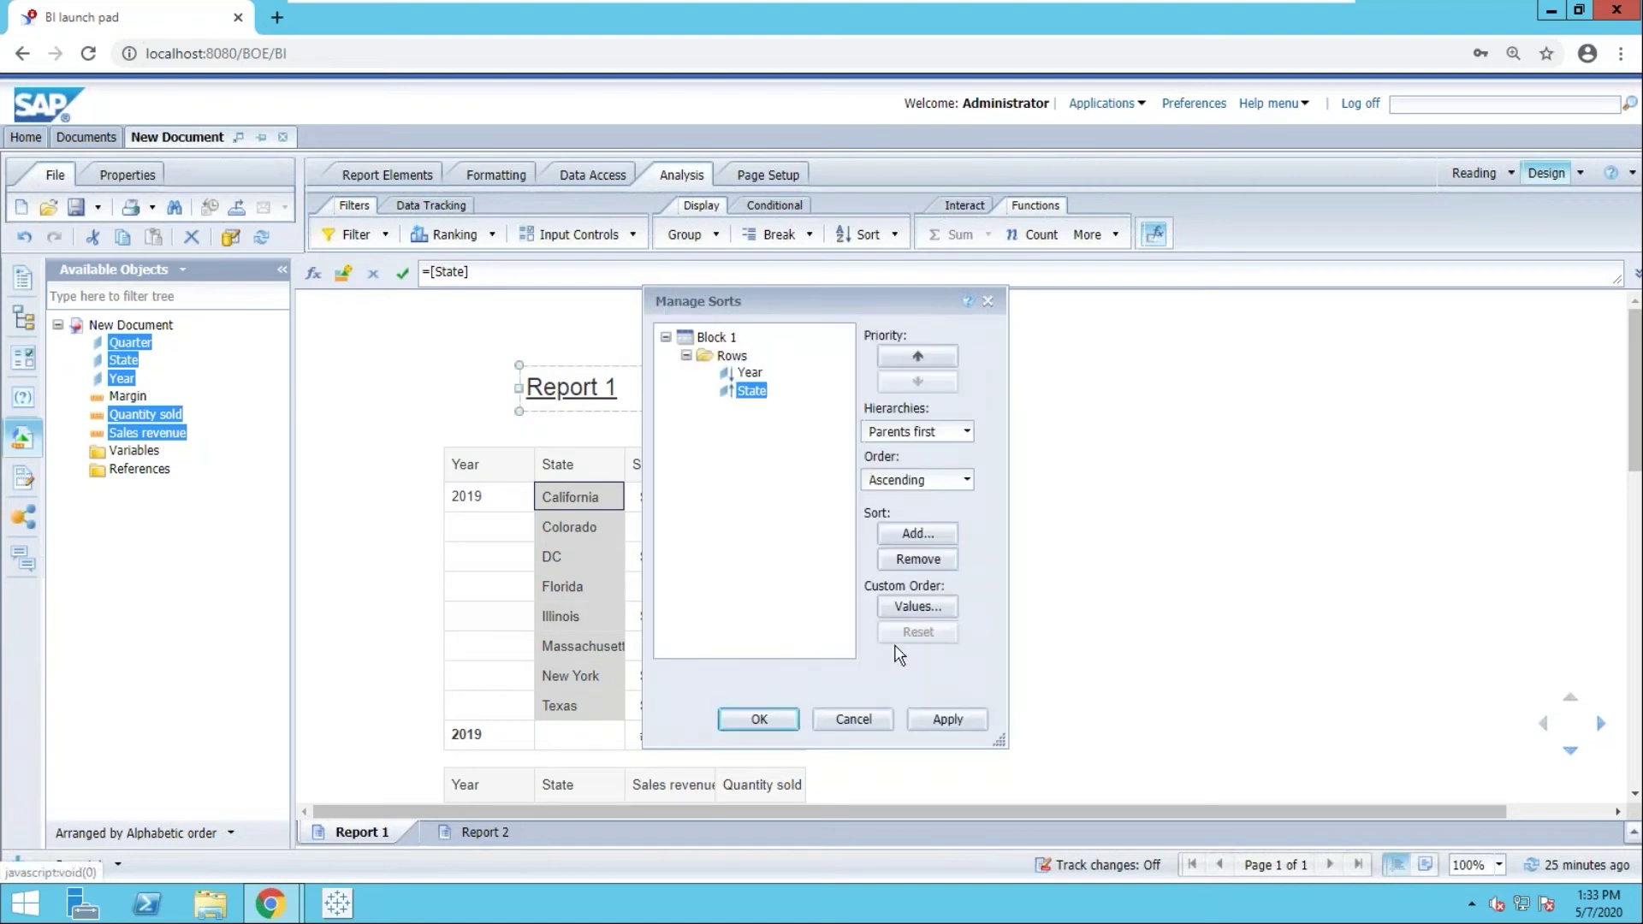
Define a custom order for the State sort with New York moved up to directly after DC, and apply the sorts.
click(915, 606)
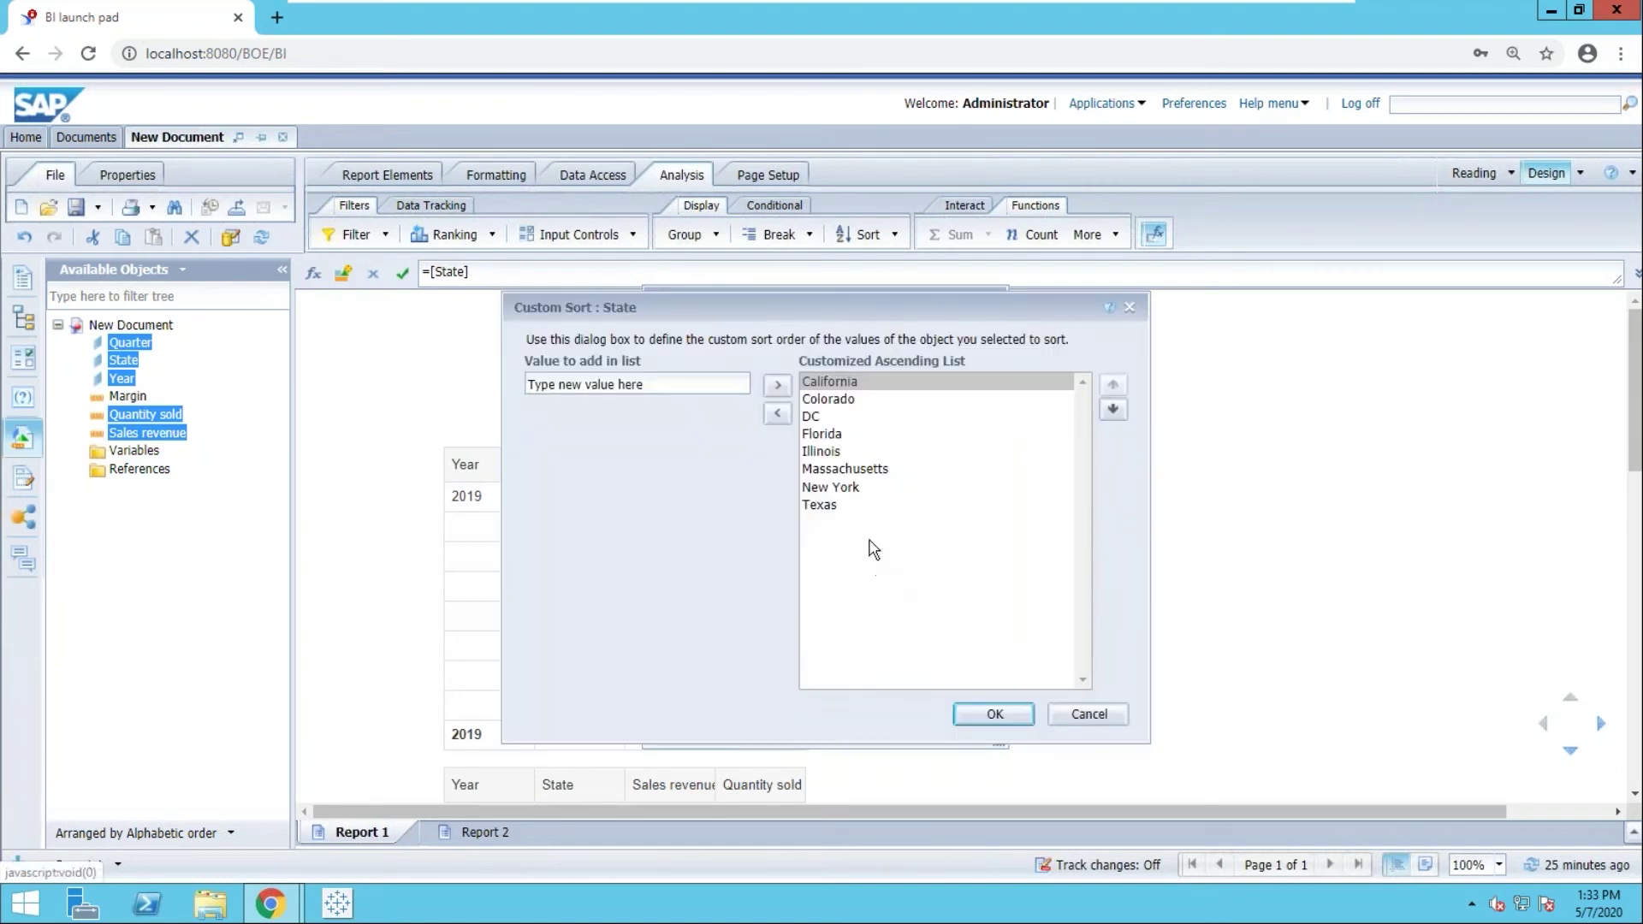
click(860, 492)
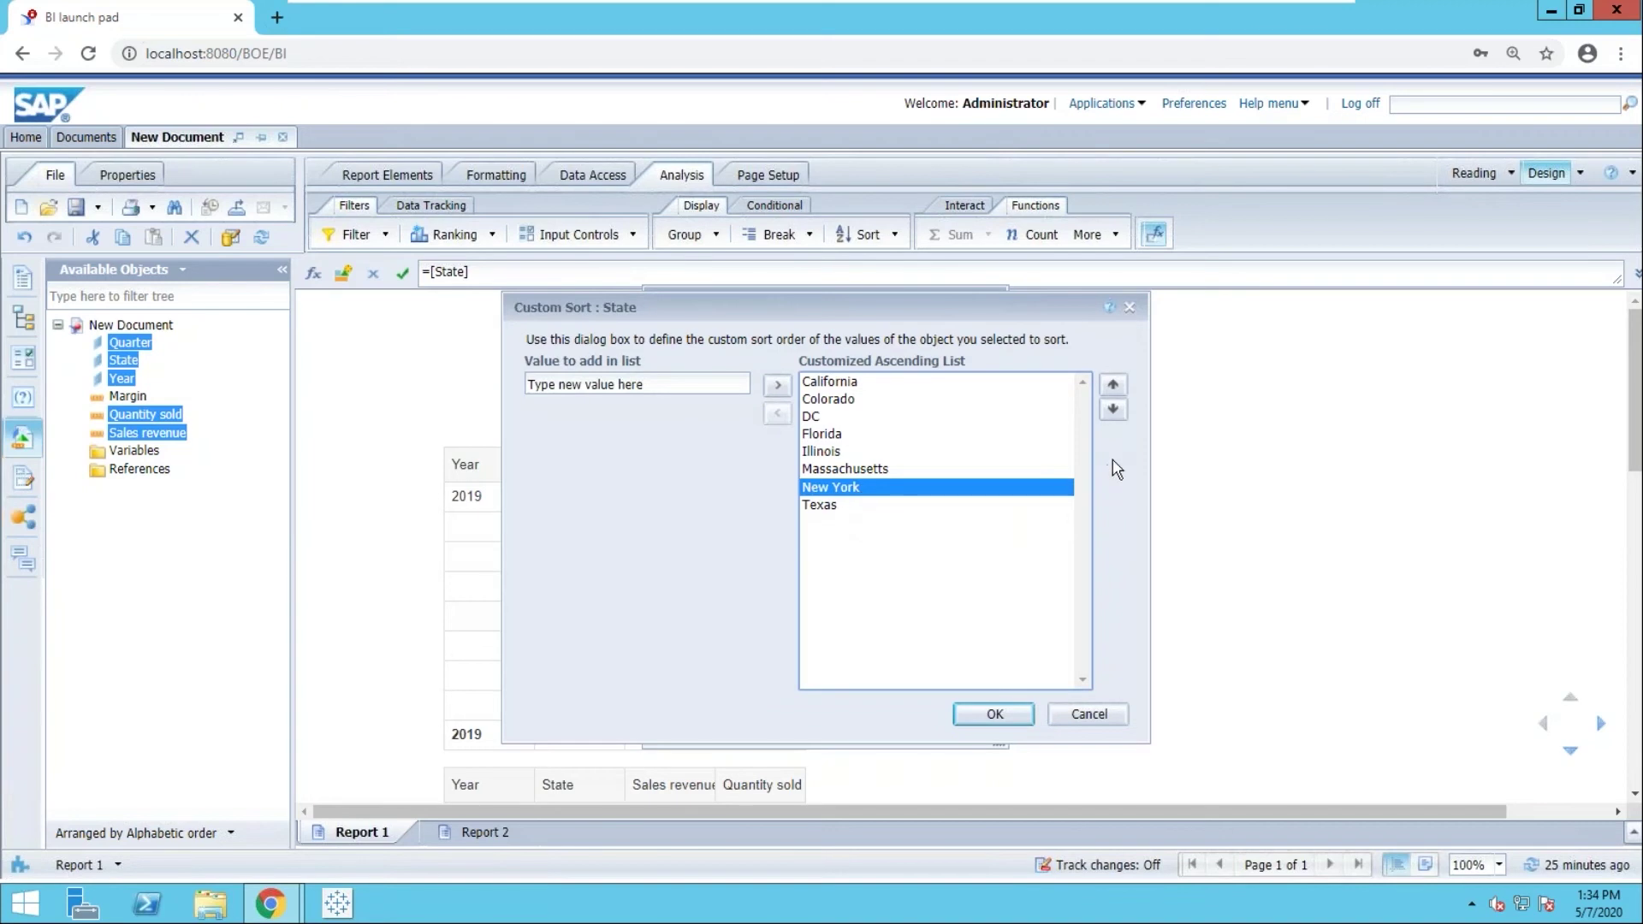
click(1112, 387)
click(1113, 387)
click(1113, 387)
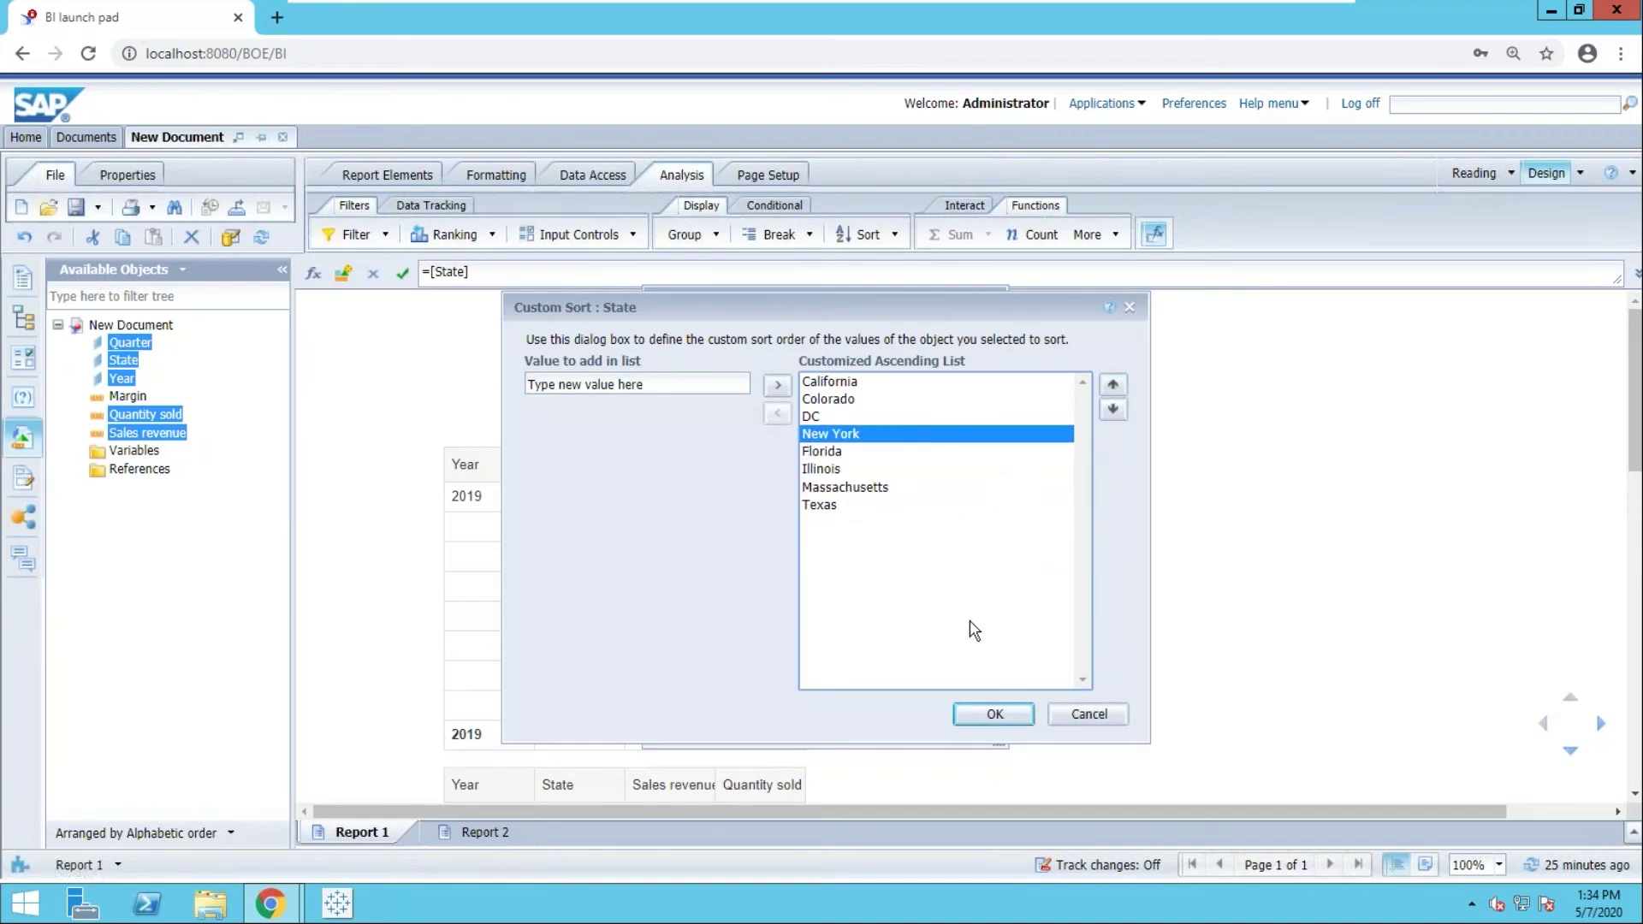
click(980, 715)
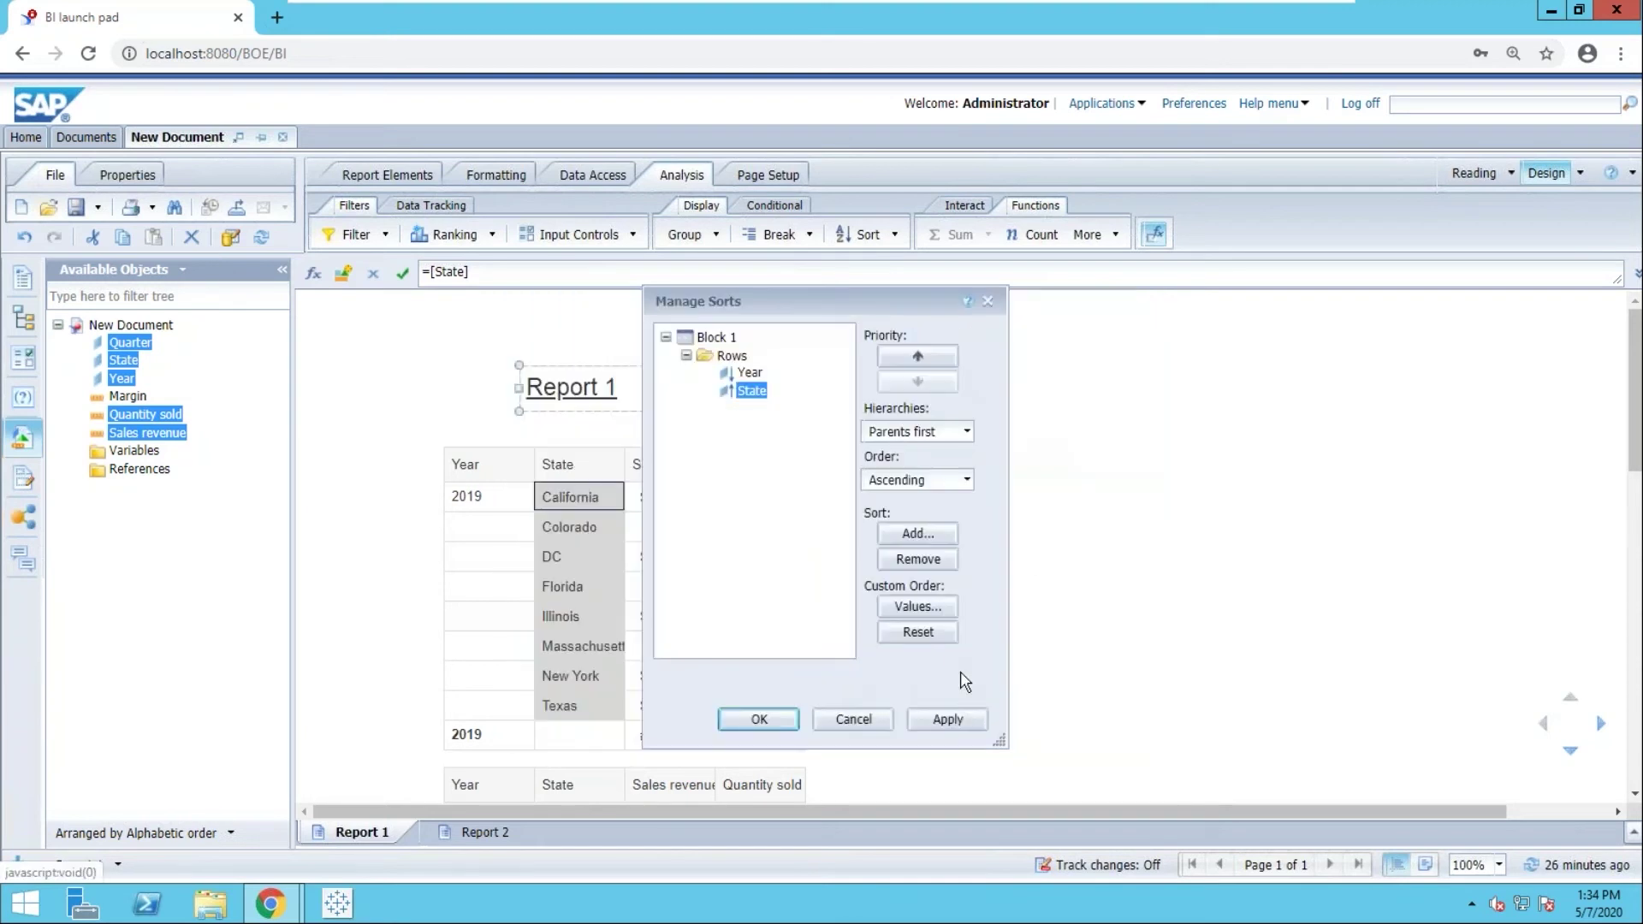
click(760, 721)
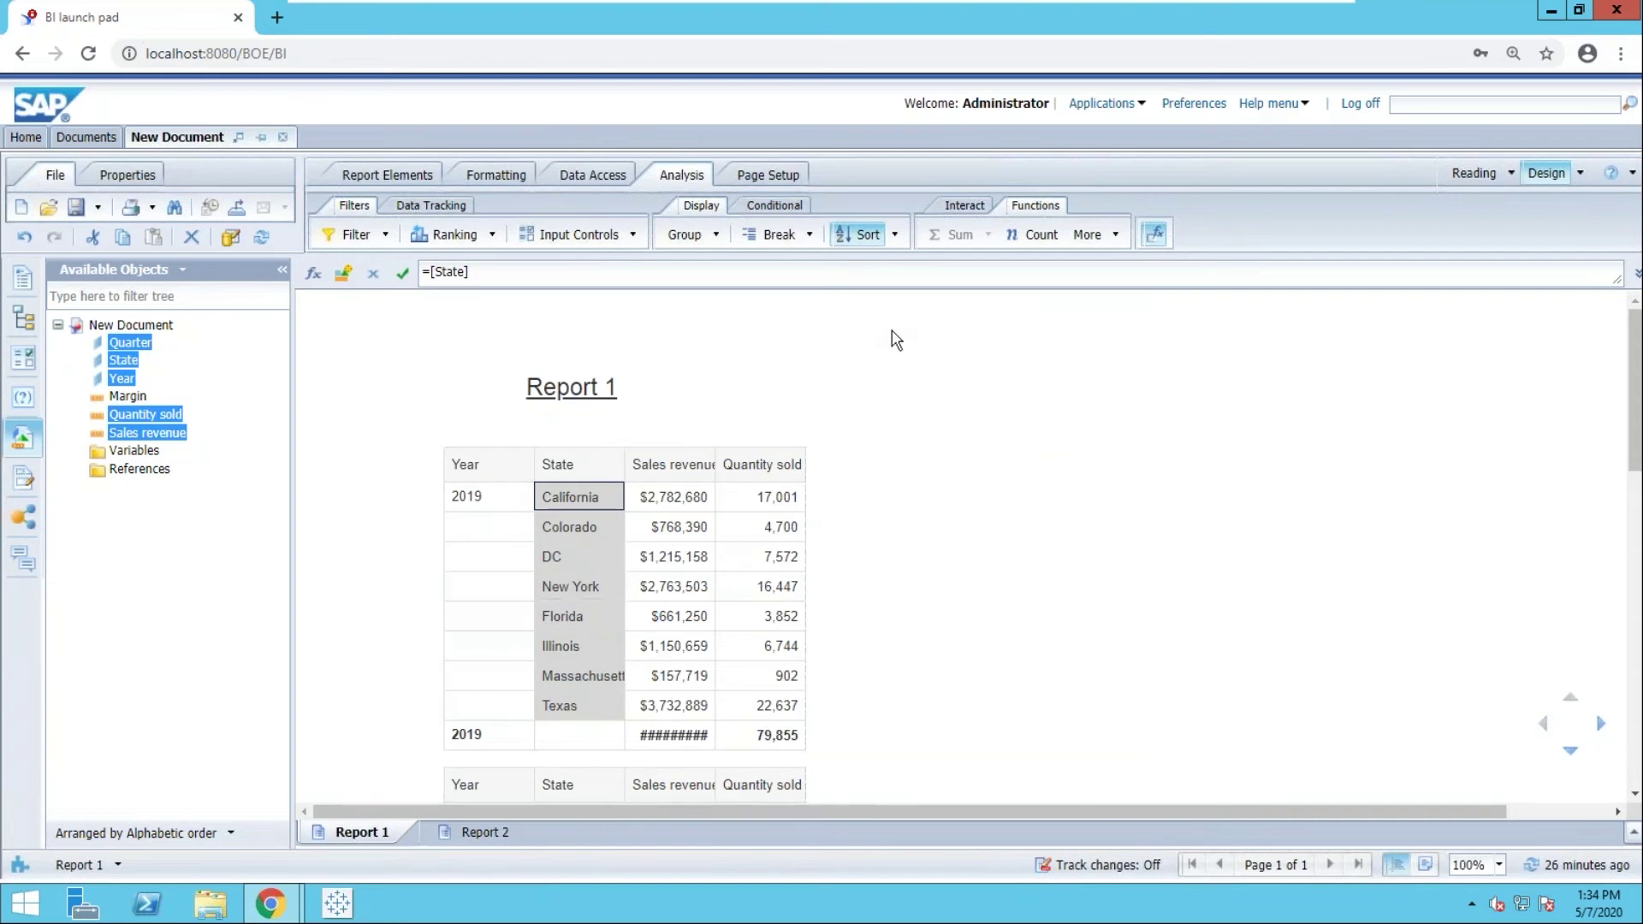
Reset the custom order of the State sort, remove that sort from the table, and apply the change.
click(895, 234)
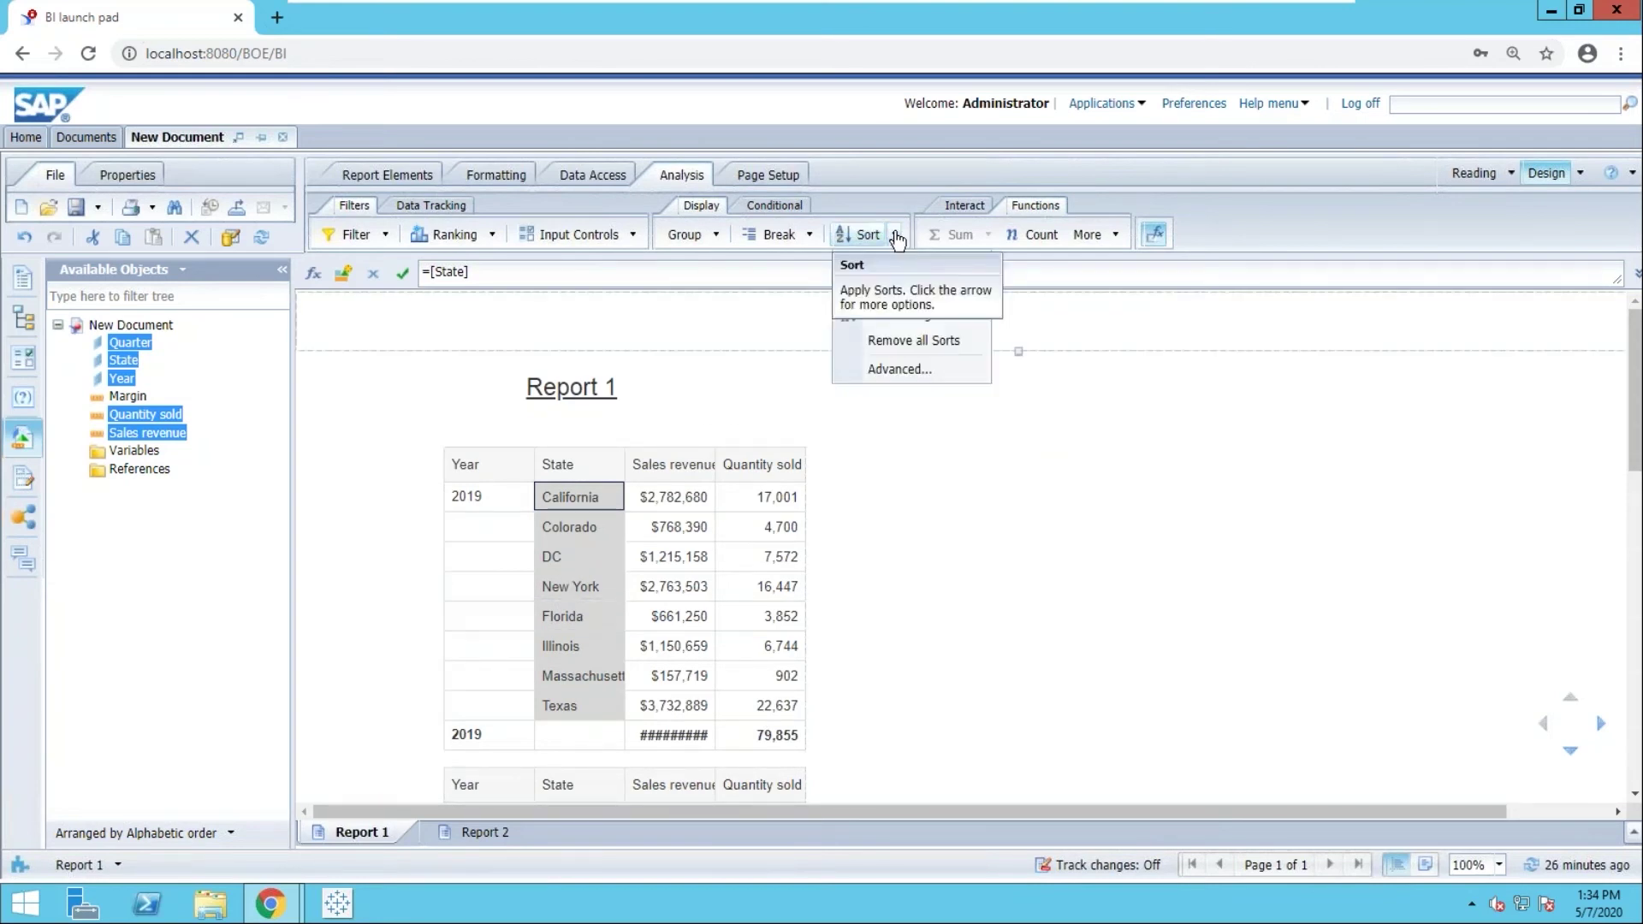
click(892, 367)
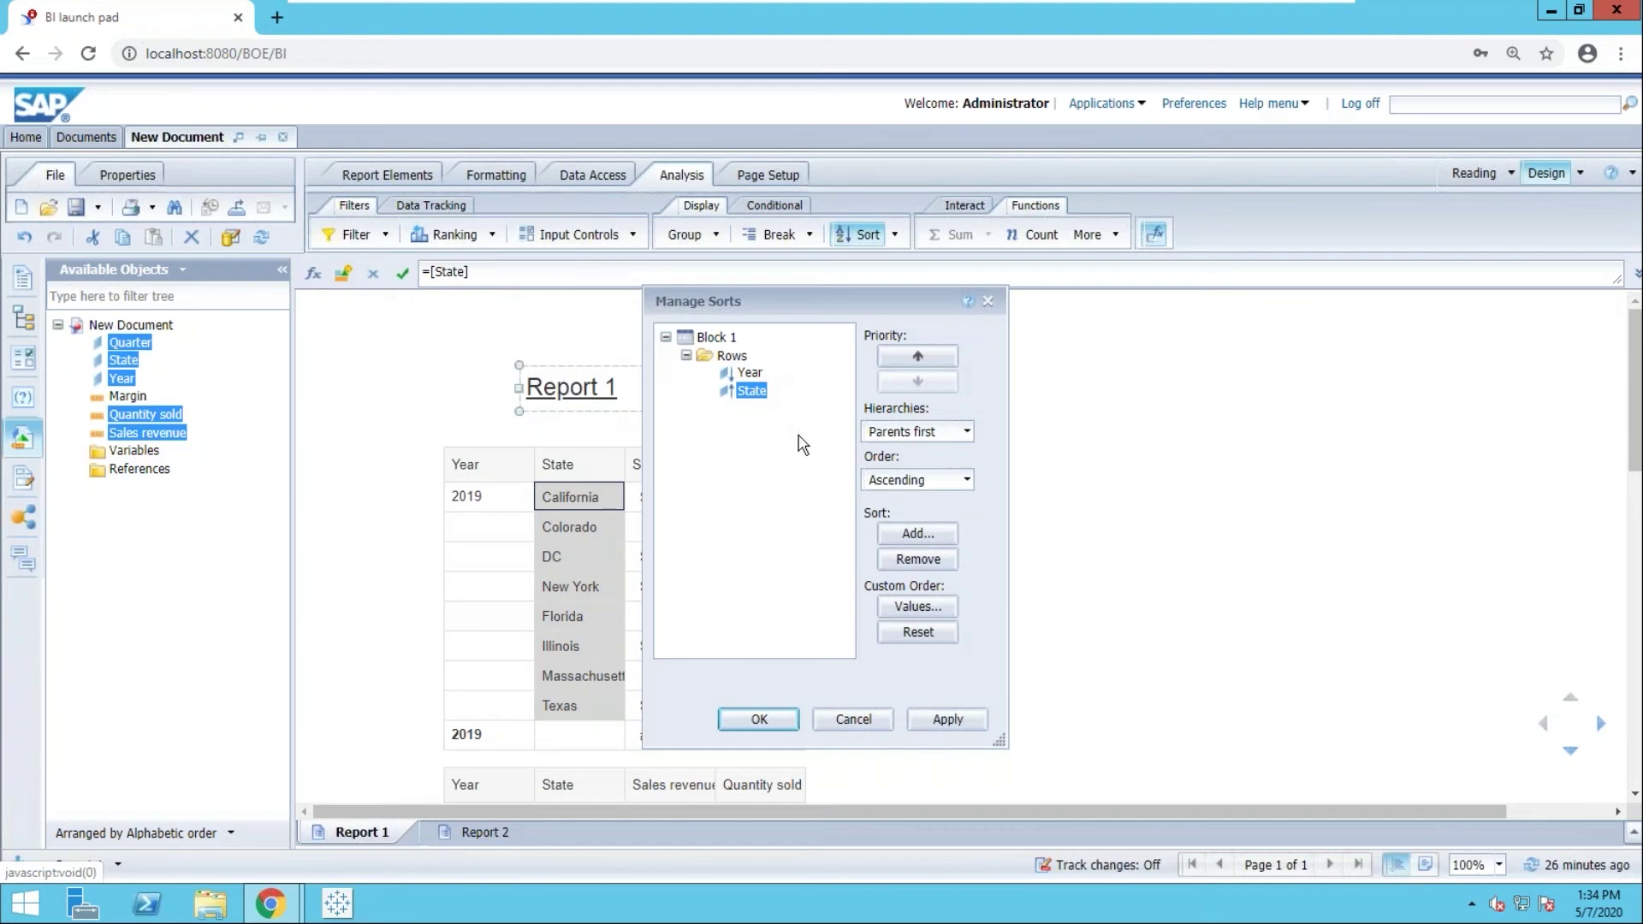
click(907, 637)
click(918, 561)
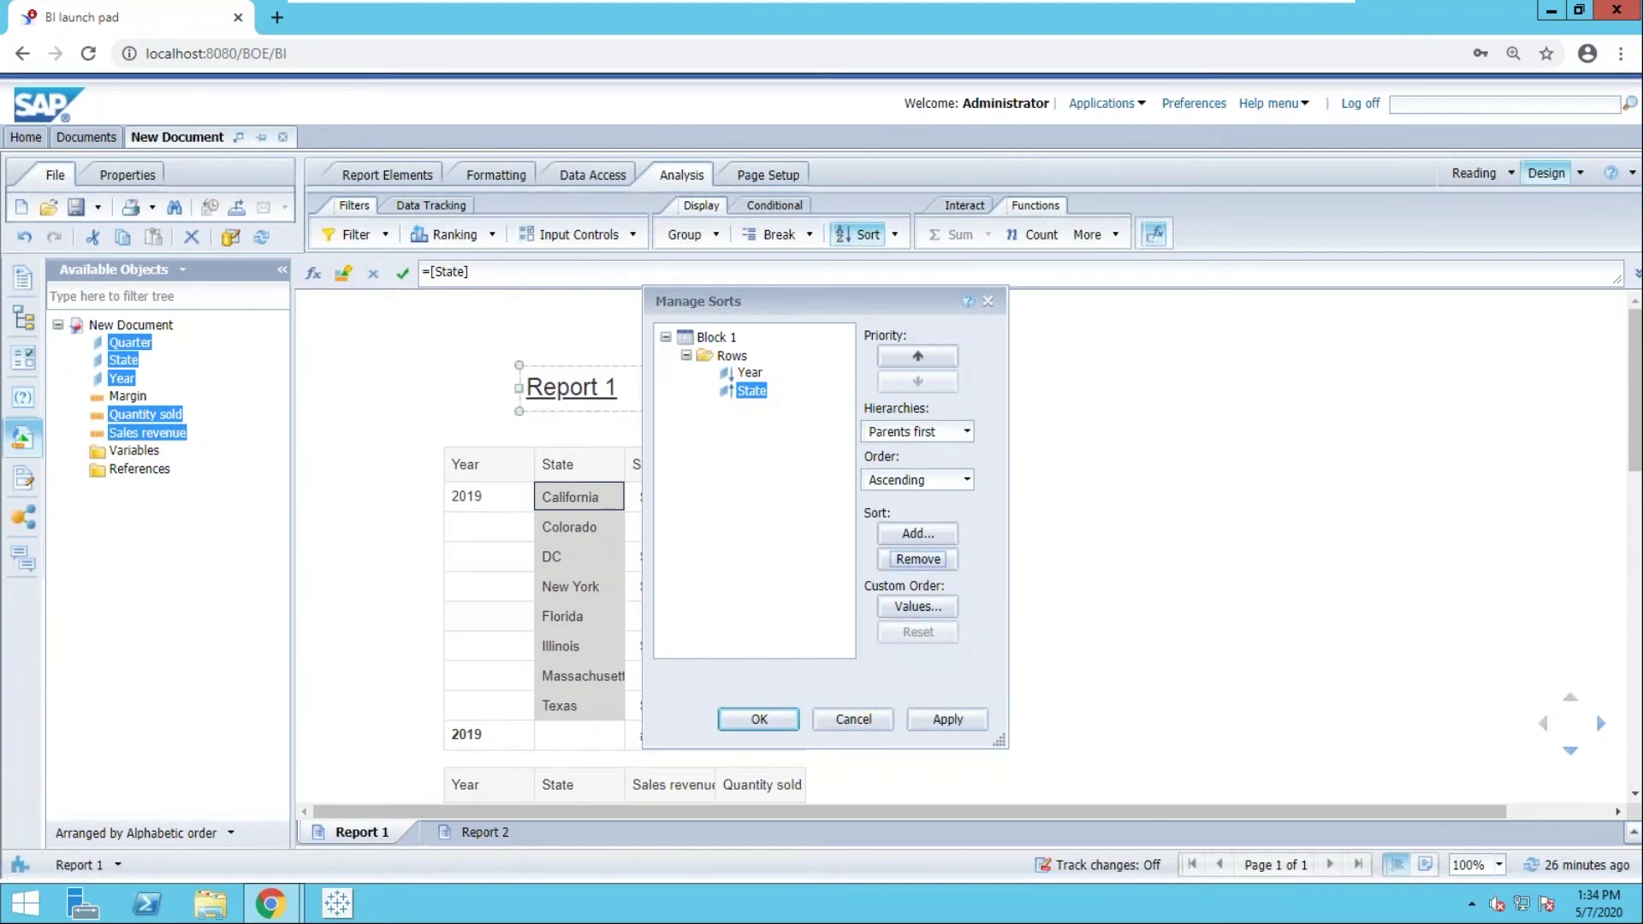
click(758, 719)
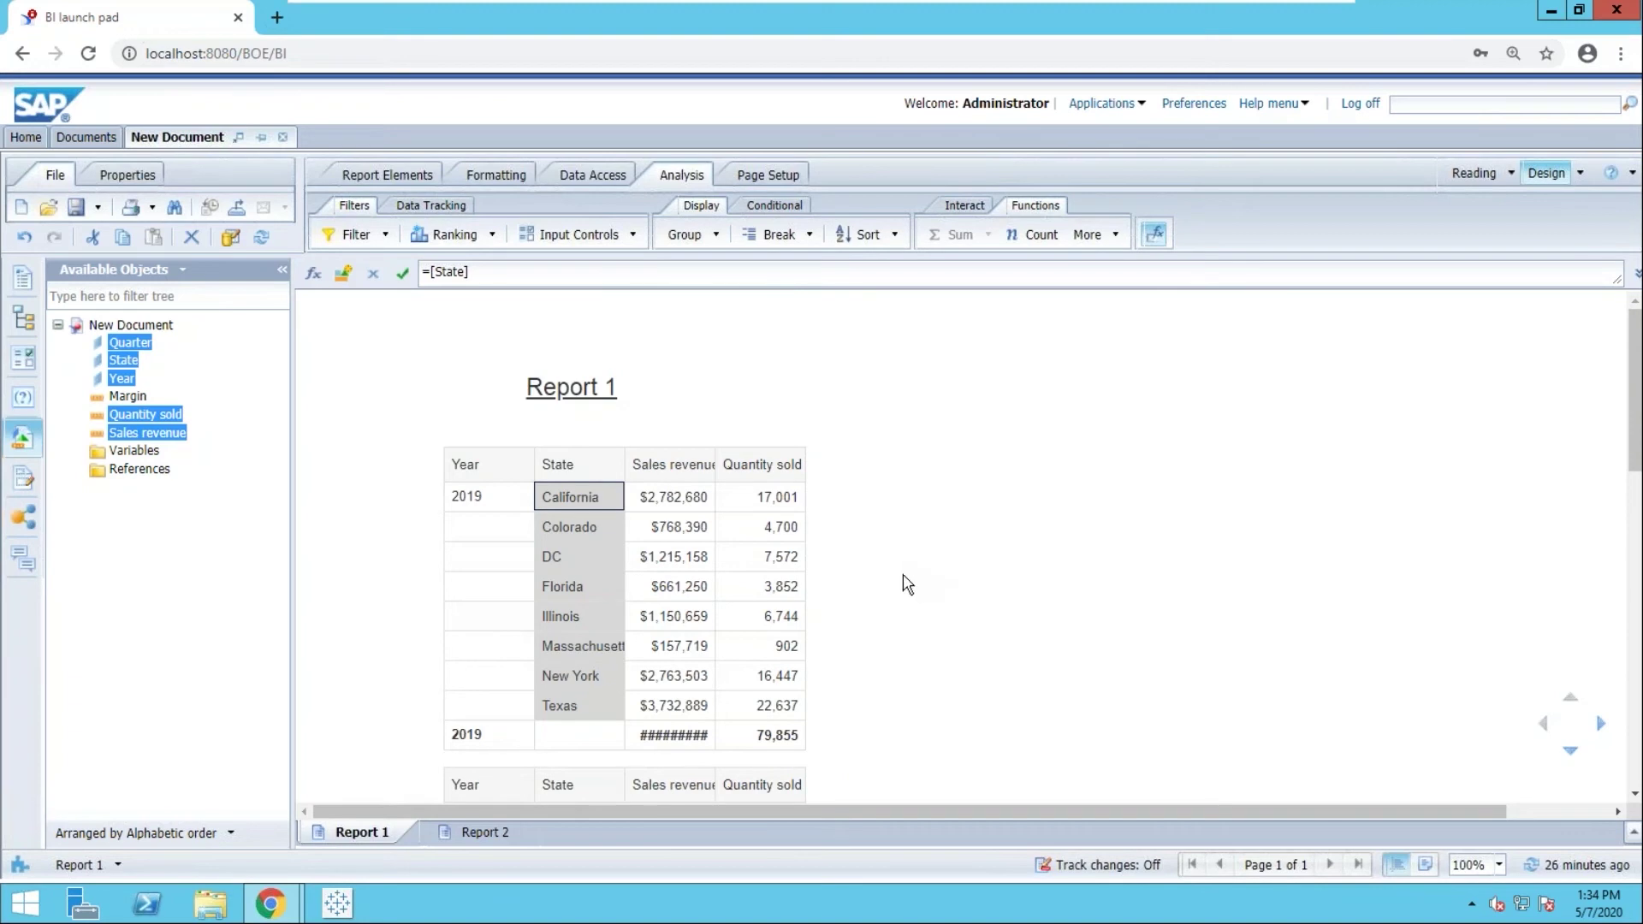
click(897, 363)
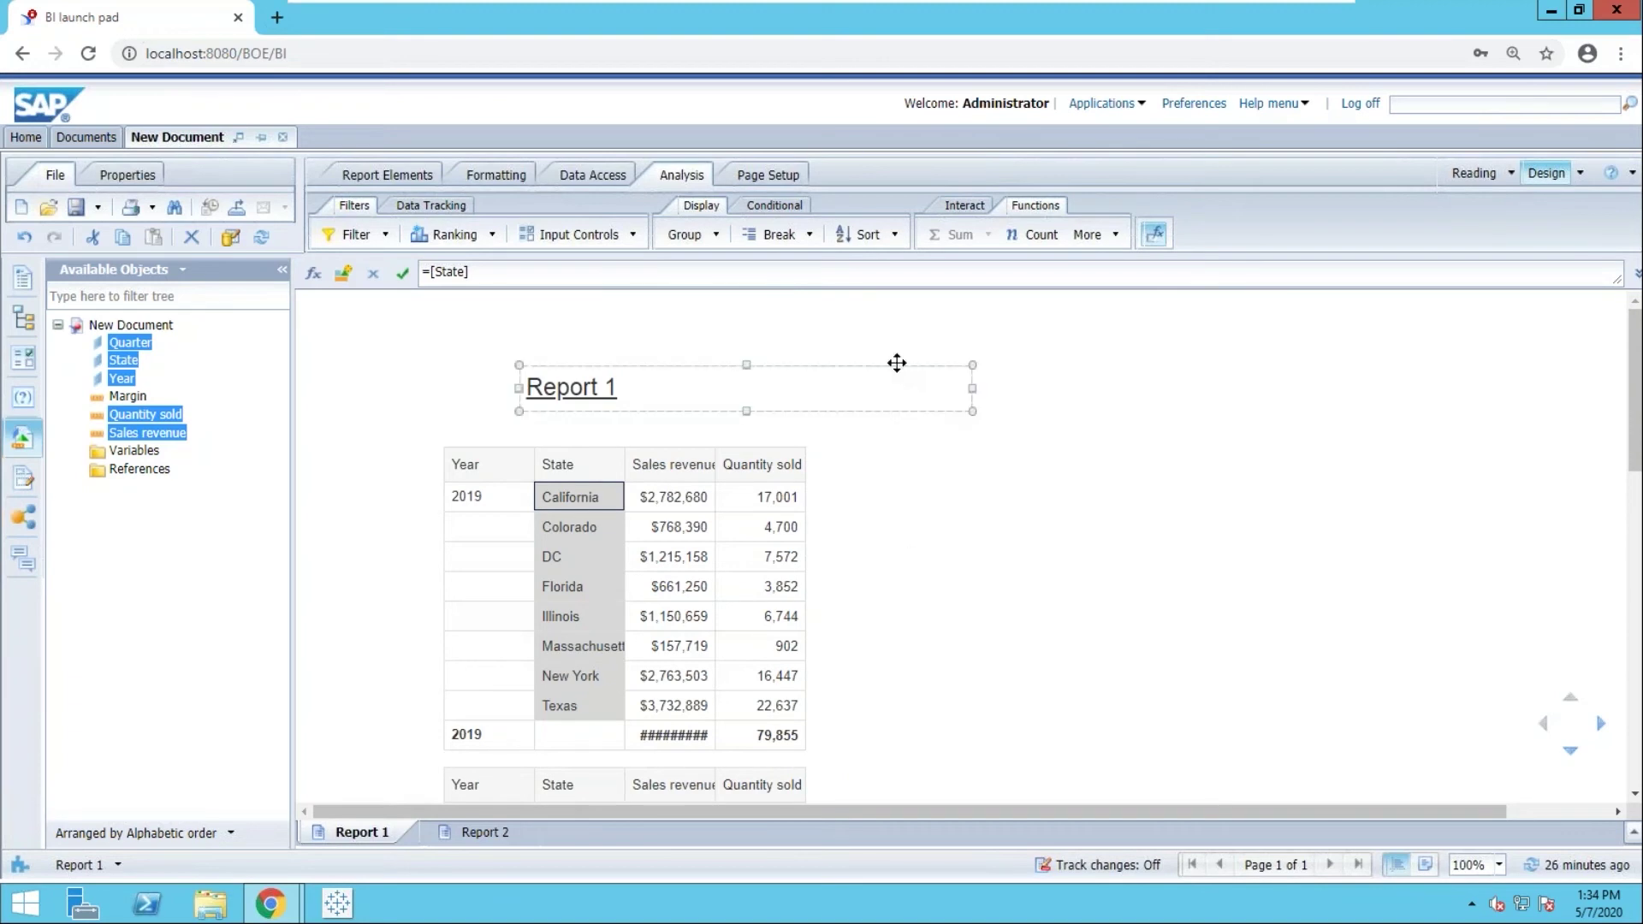
click(796, 429)
click(741, 302)
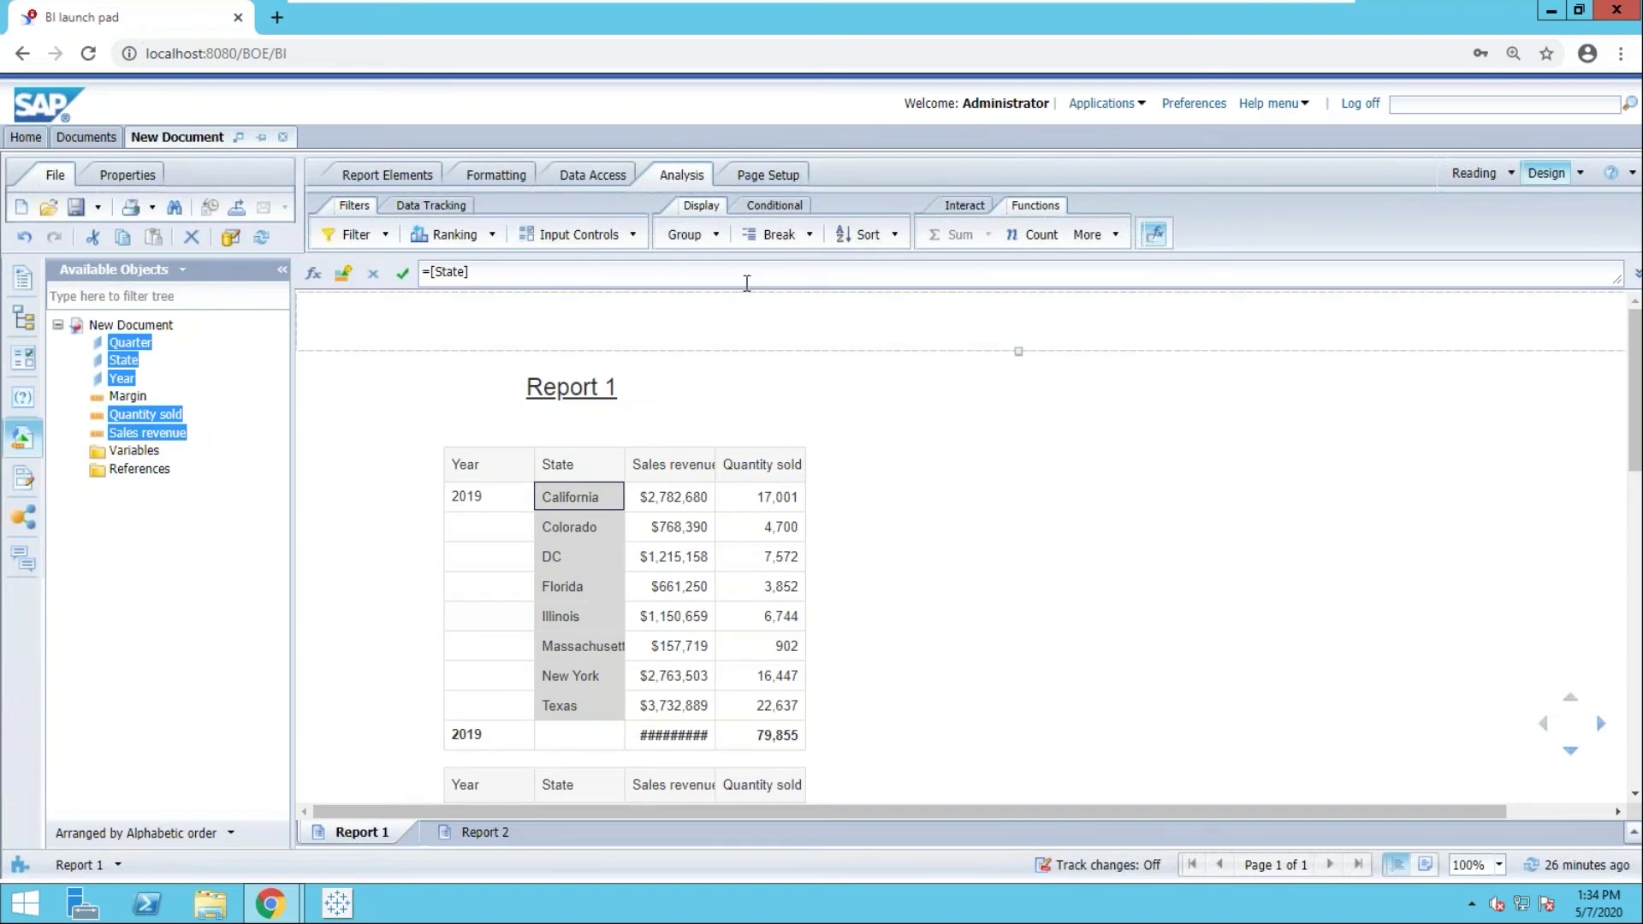
click(704, 392)
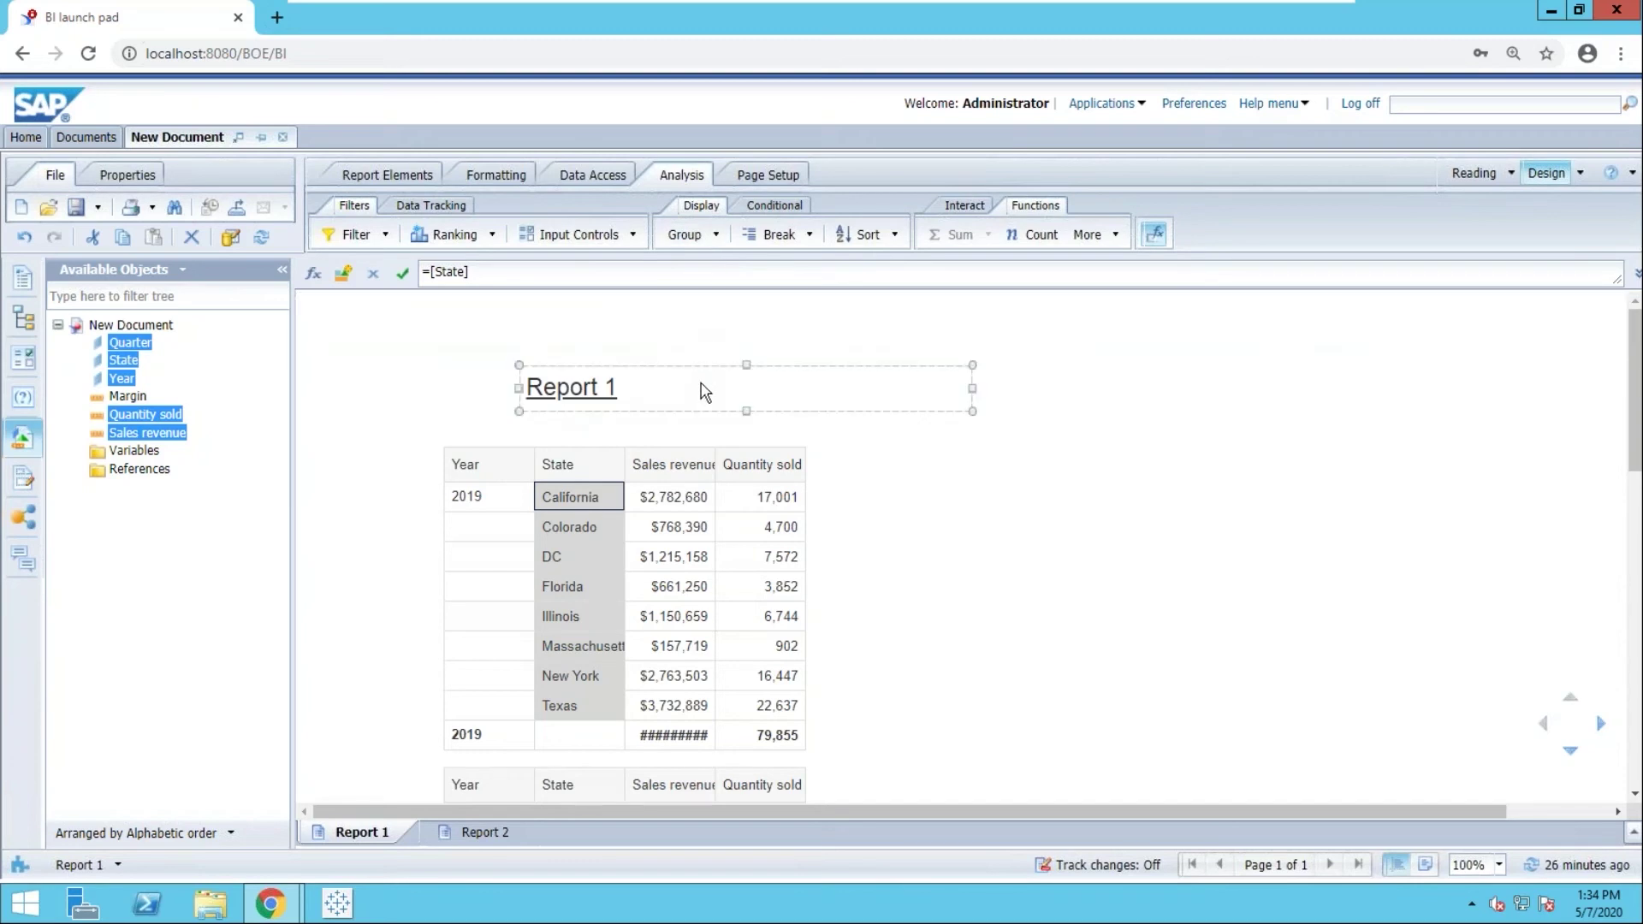
click(833, 480)
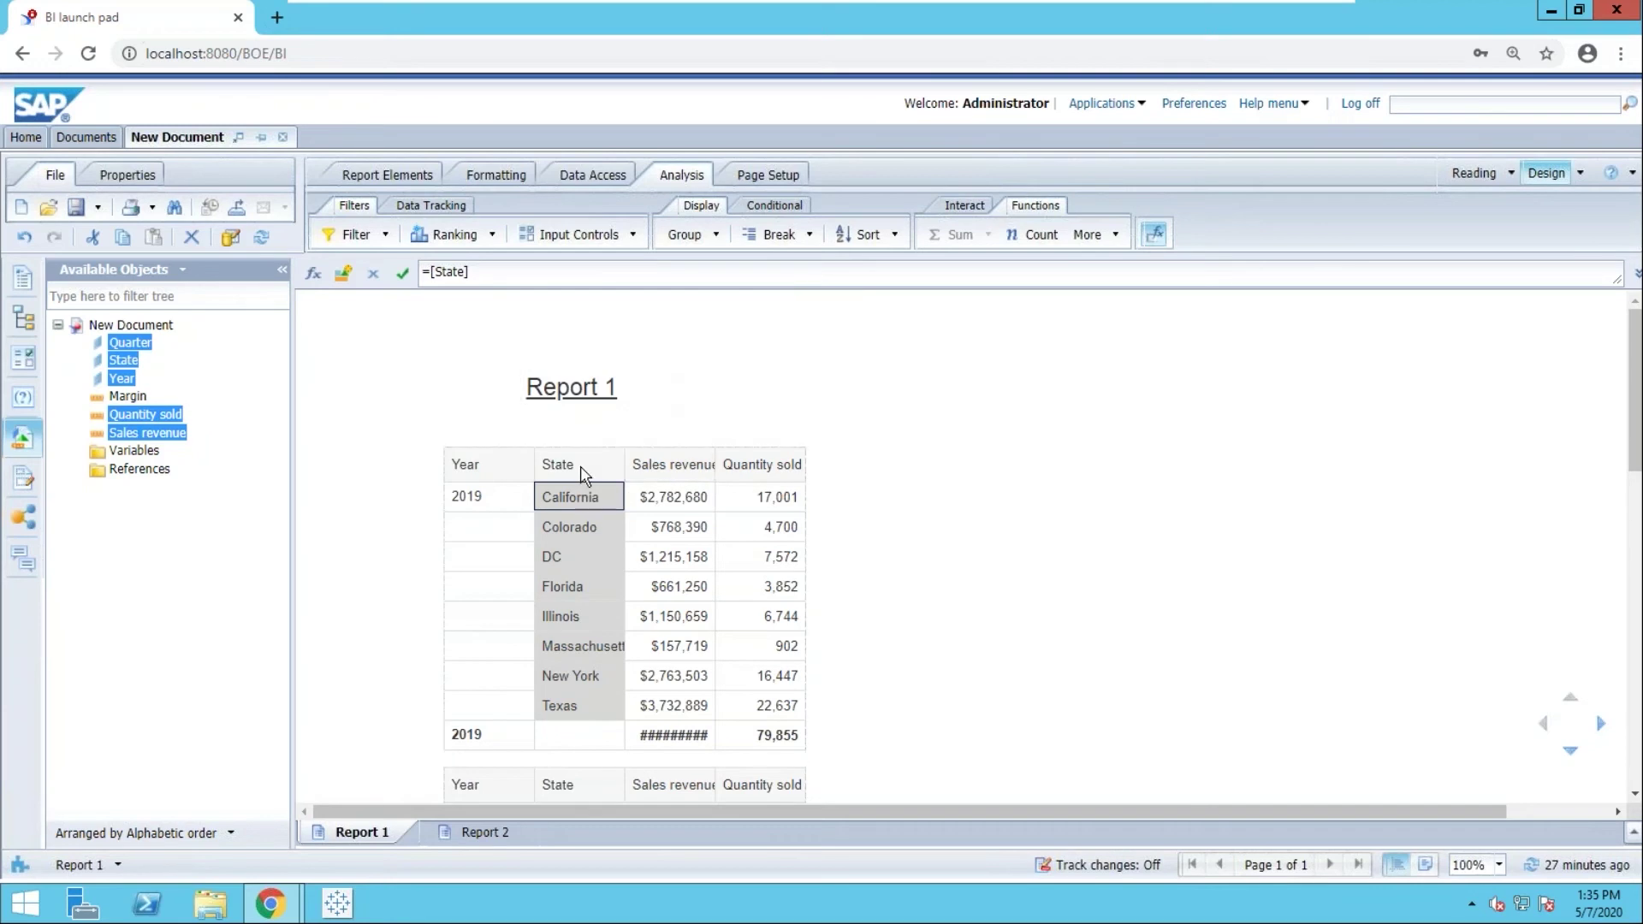
Start managing groups for the State column and name the new grouping Region.
click(695, 237)
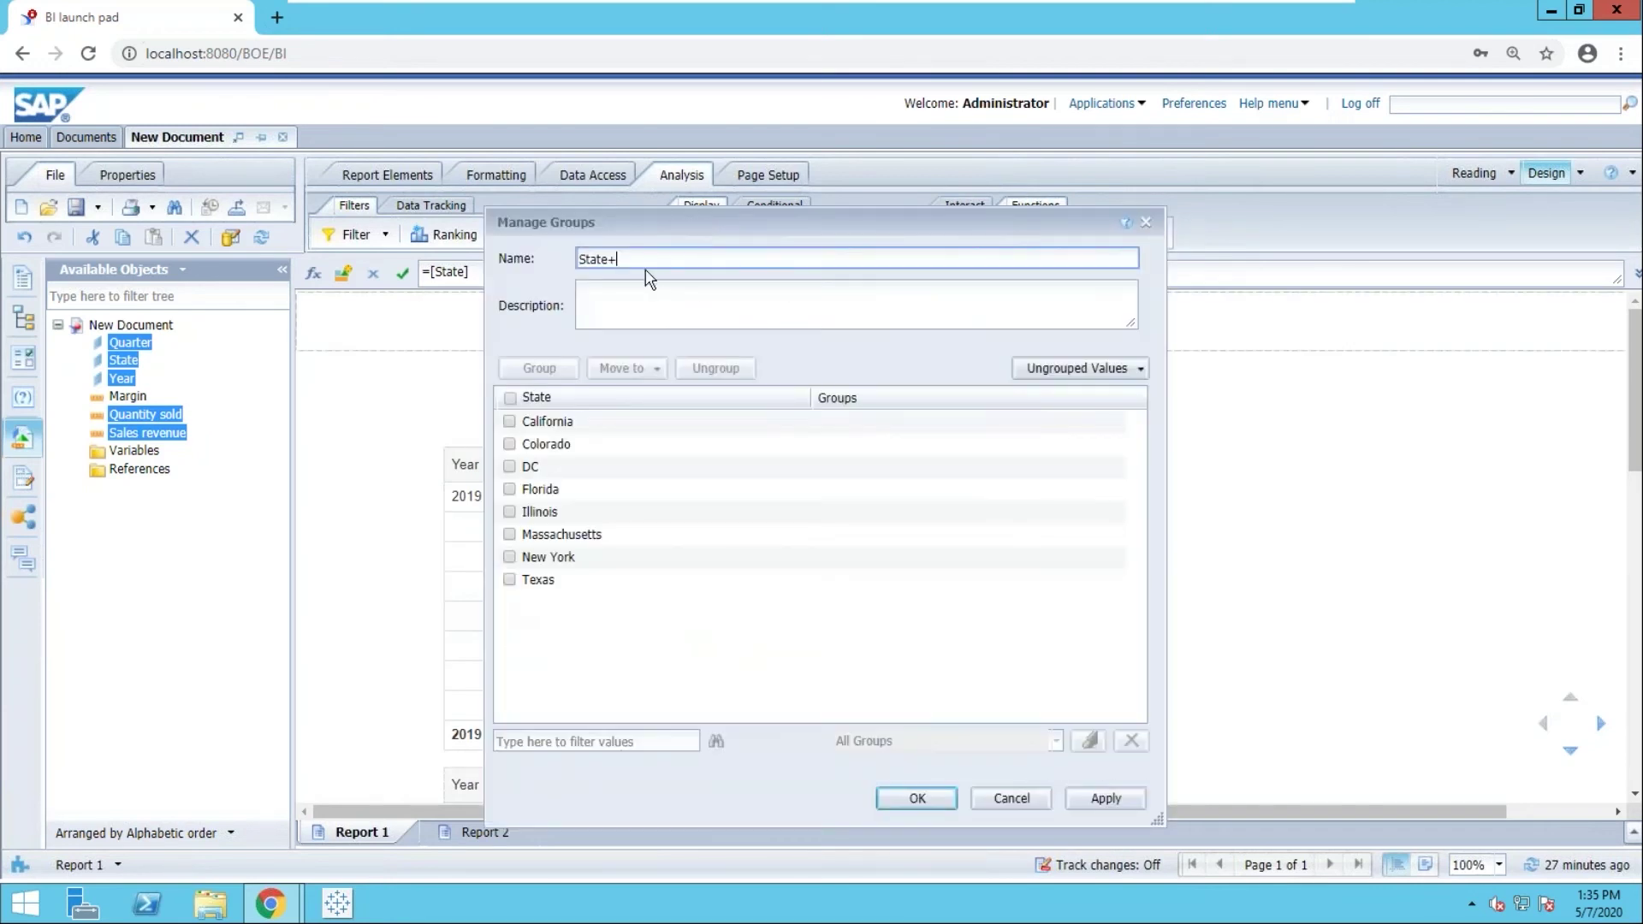
drag(605, 254, 568, 256)
text(Region)
Group California and Colorado under a new group named "west coast".
click(558, 421)
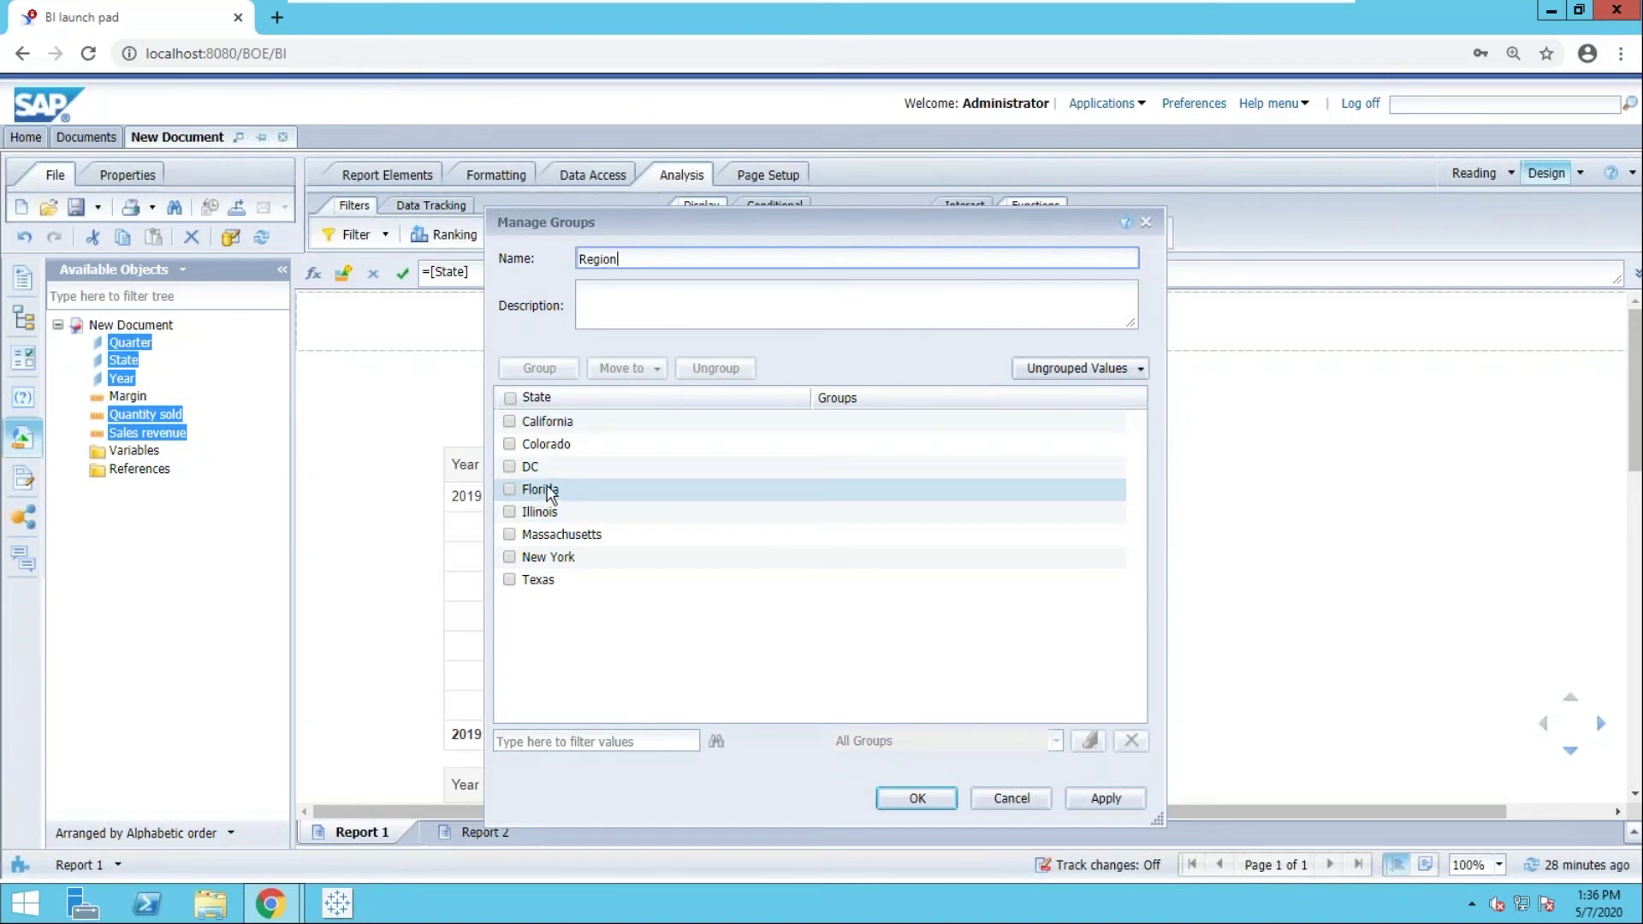
click(510, 423)
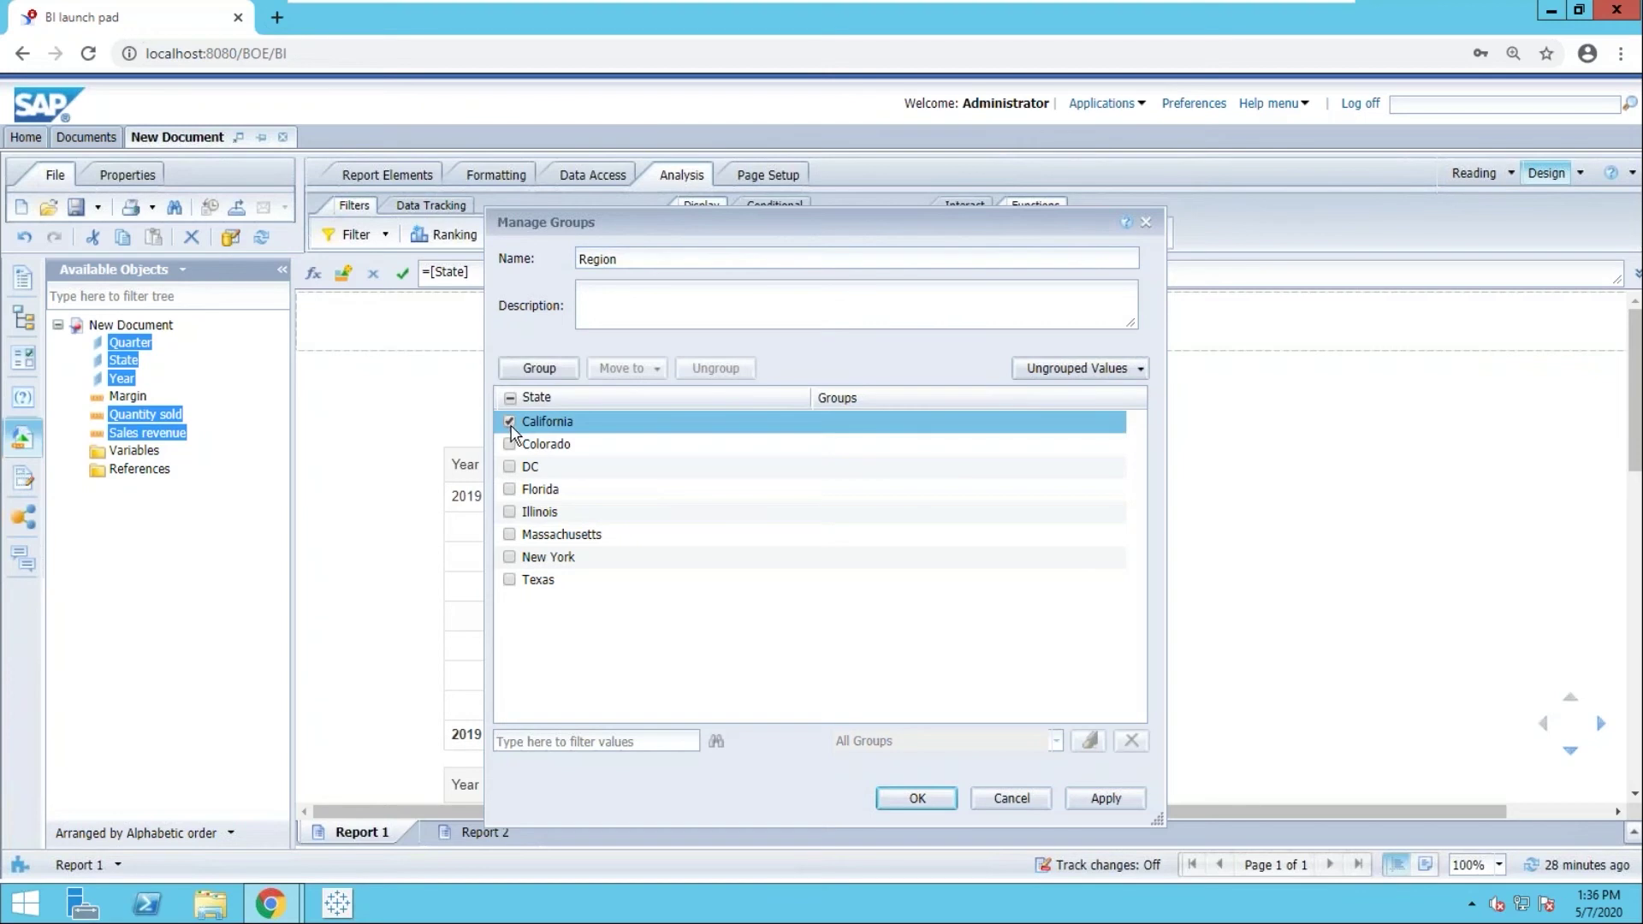
click(509, 444)
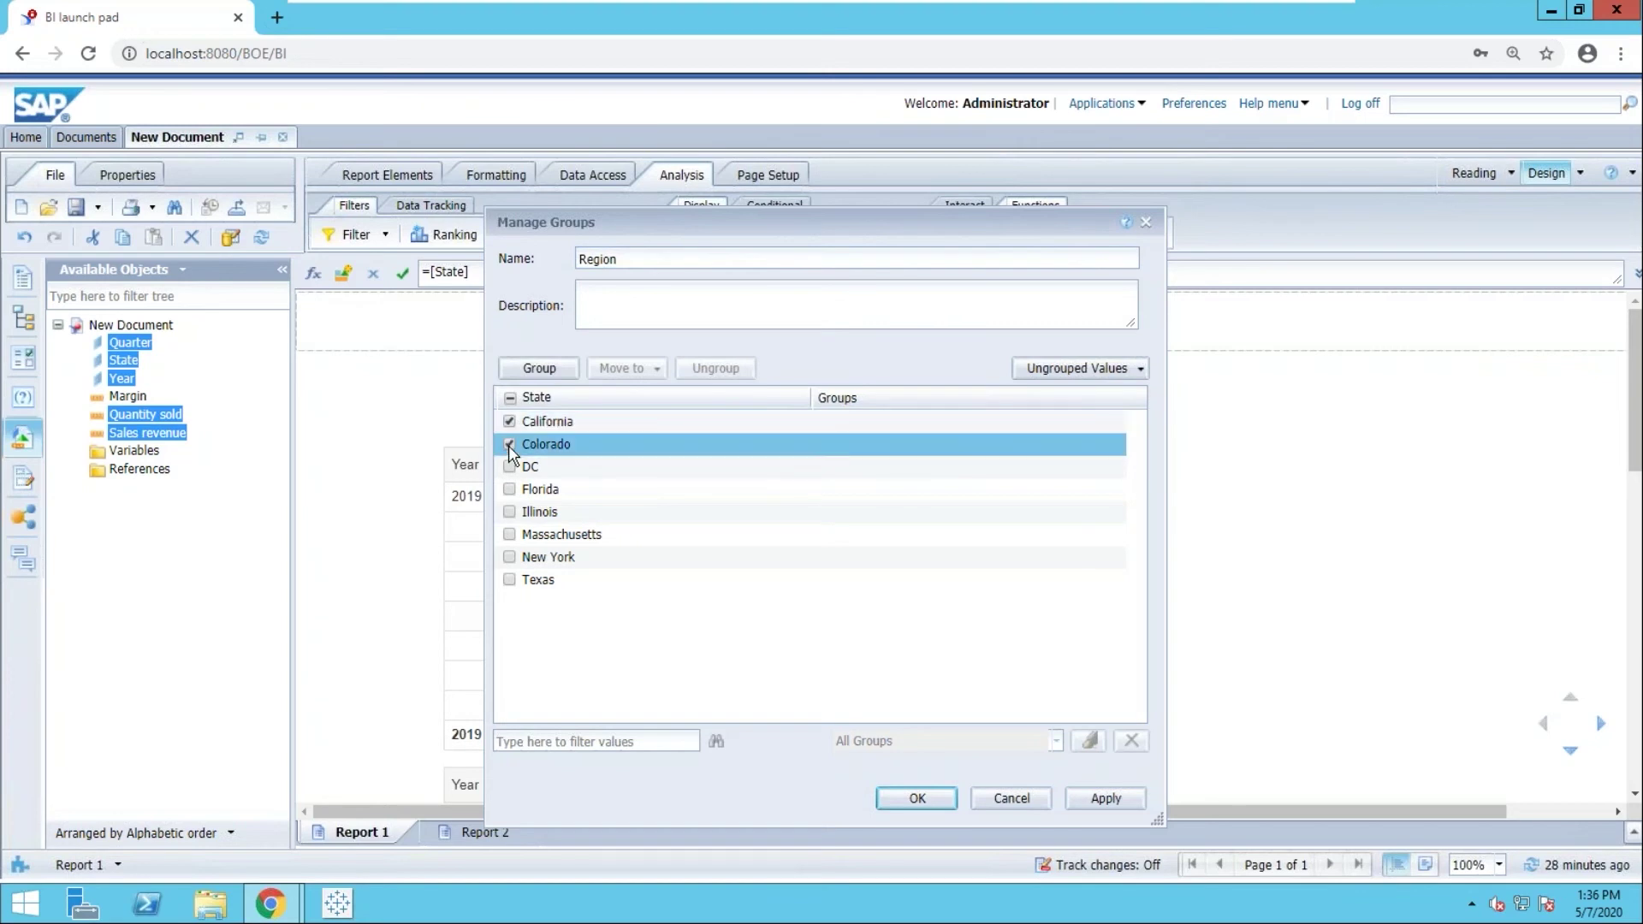
click(510, 579)
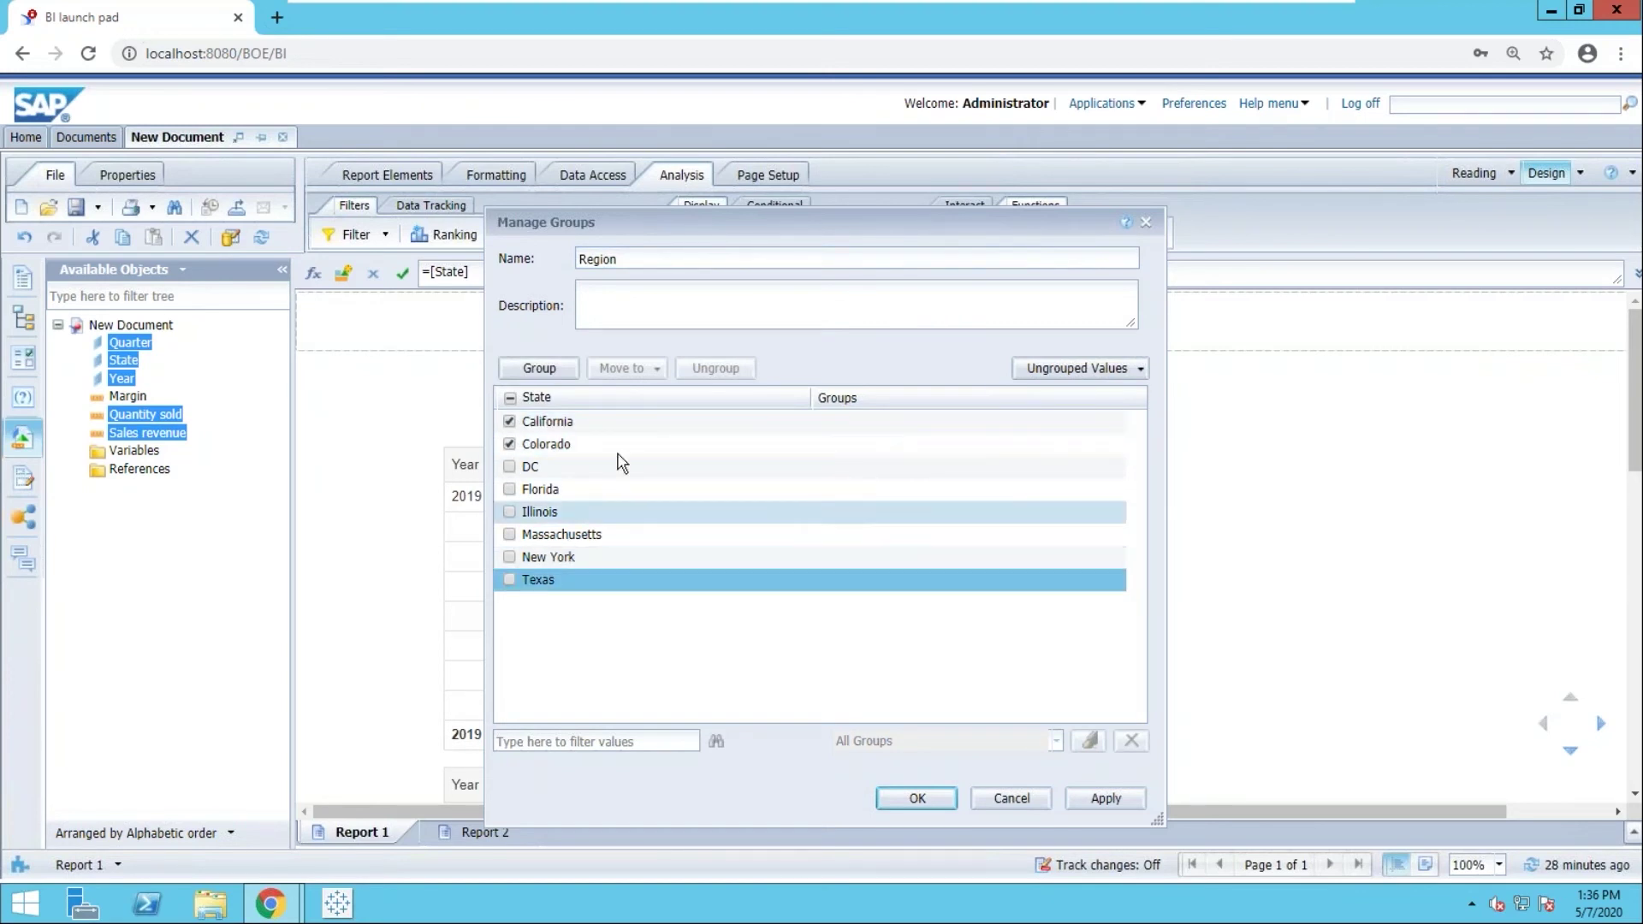
click(552, 369)
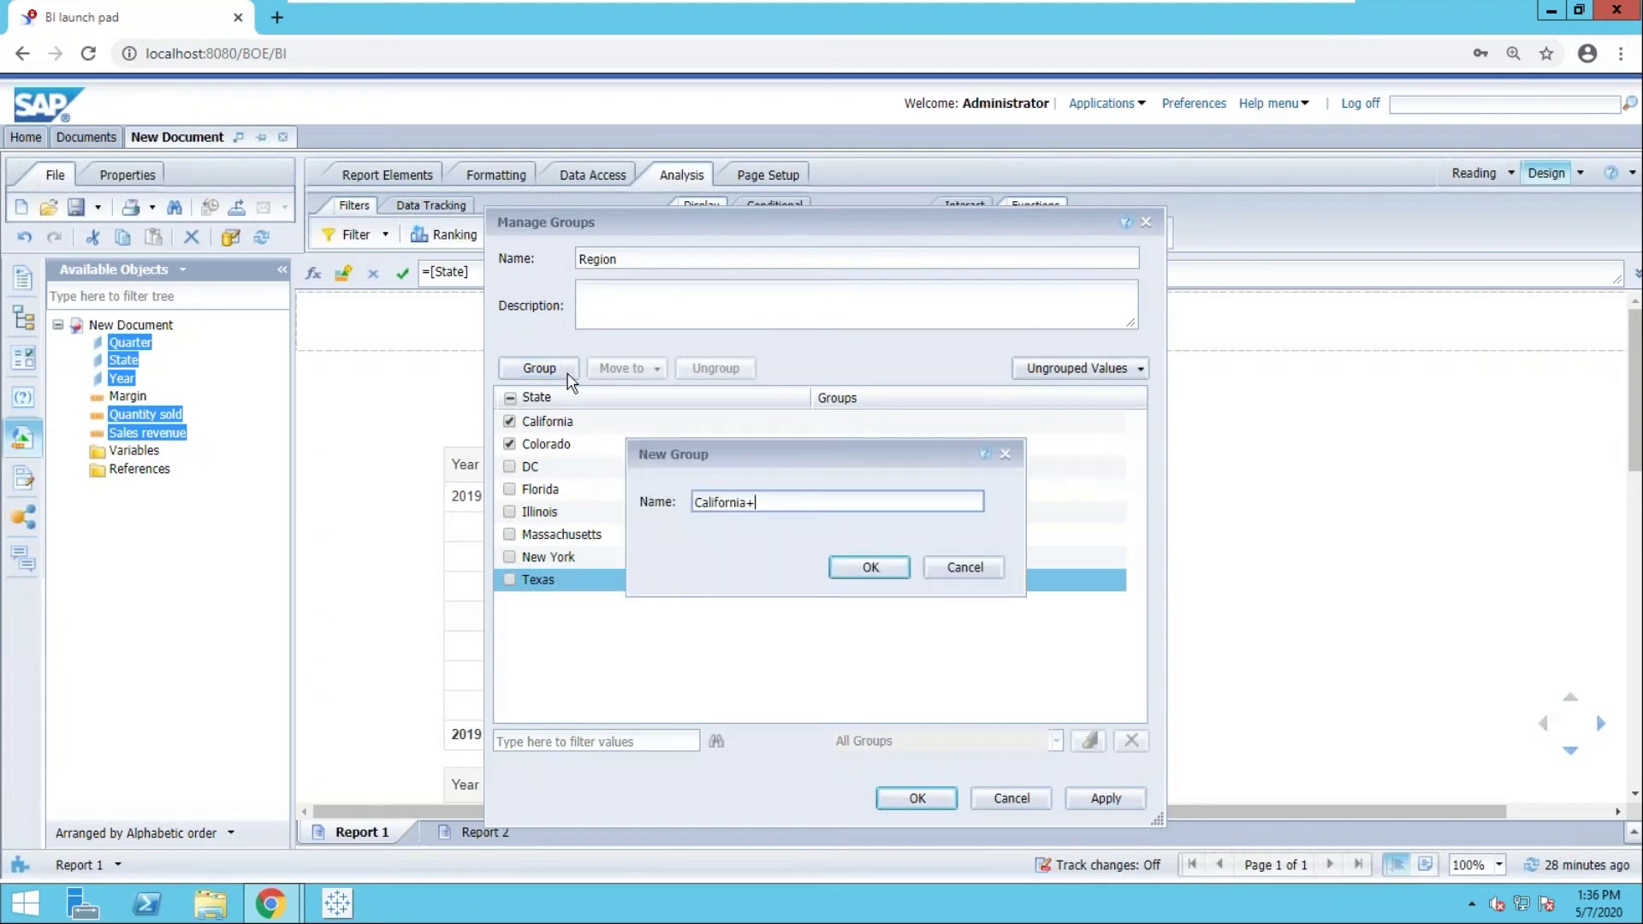
triple_click(769, 503)
text(west)
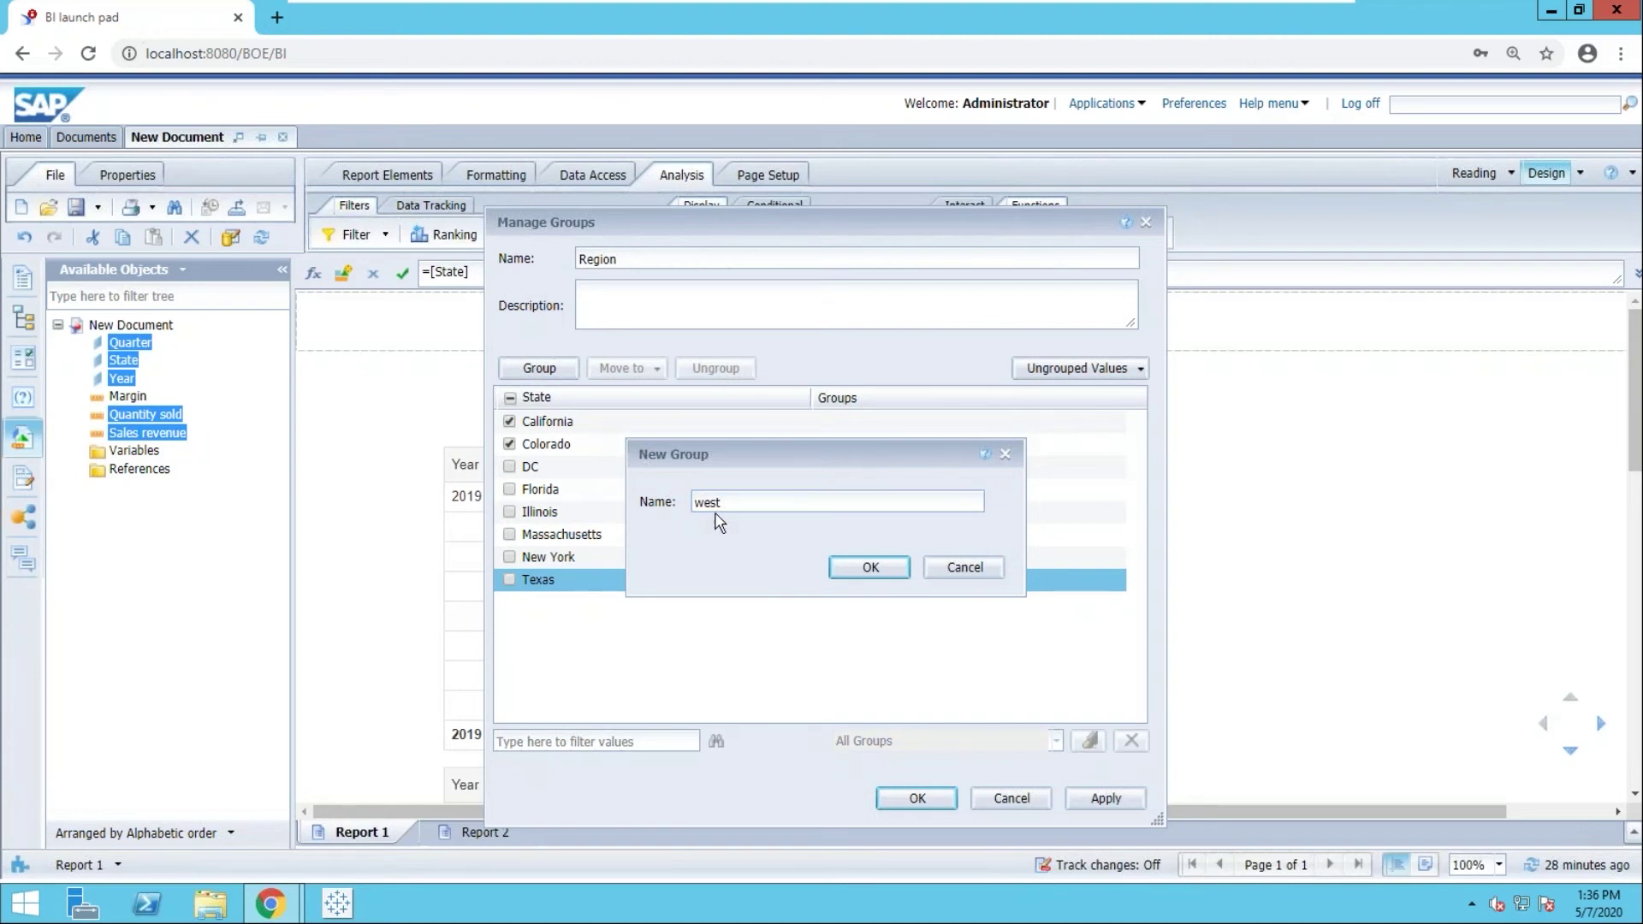
click(739, 502)
text(coa)
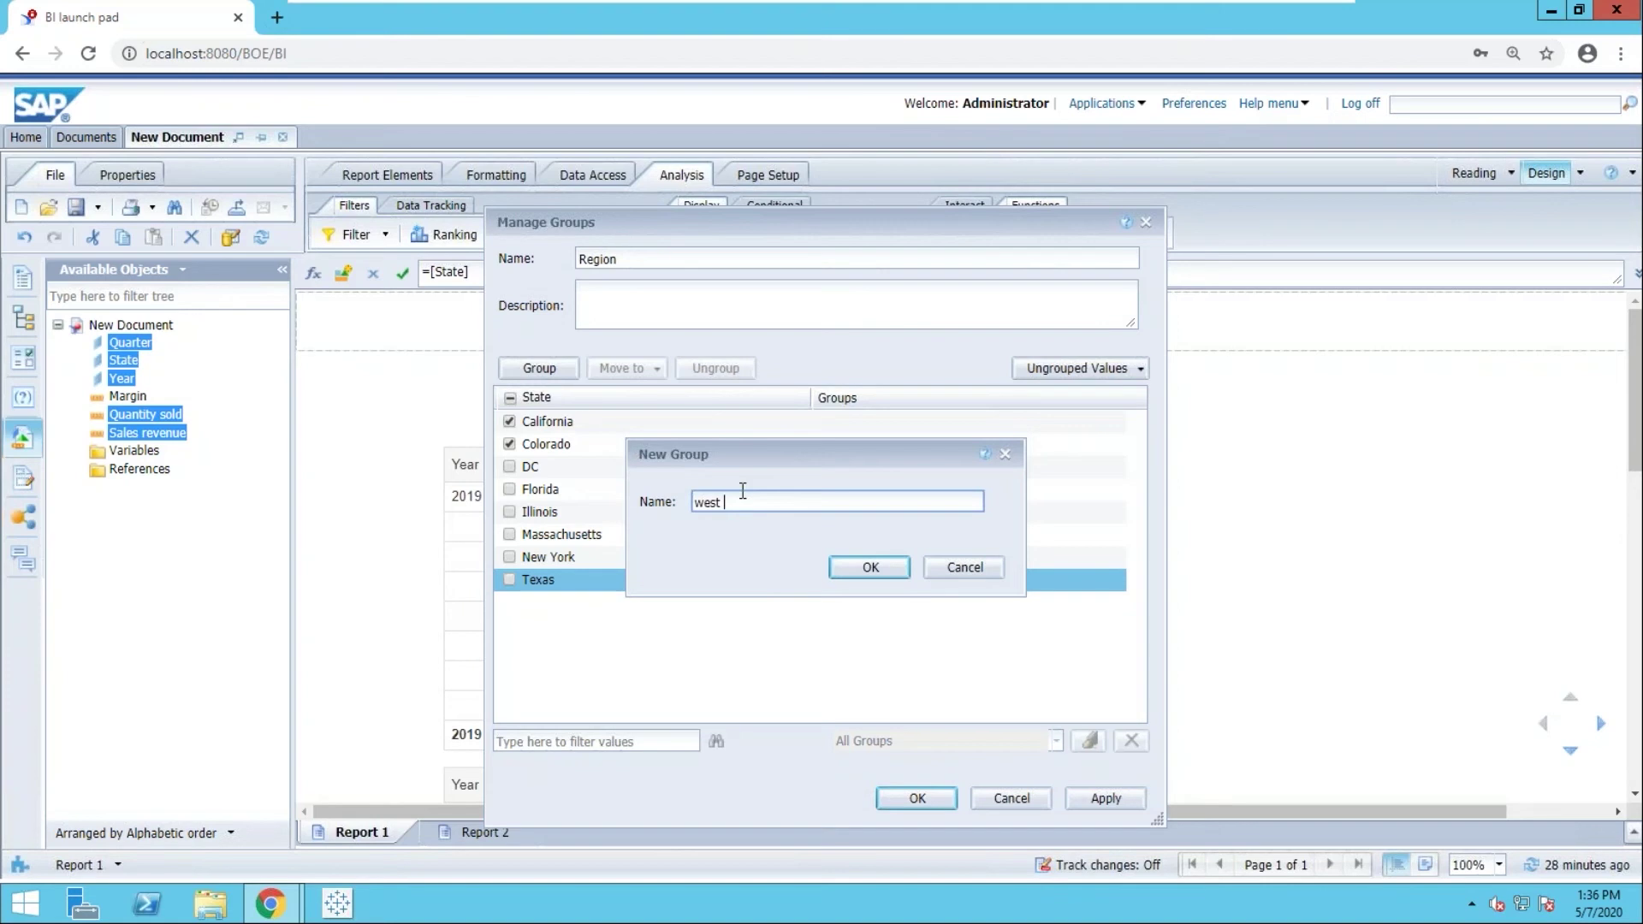
text(st)
click(870, 567)
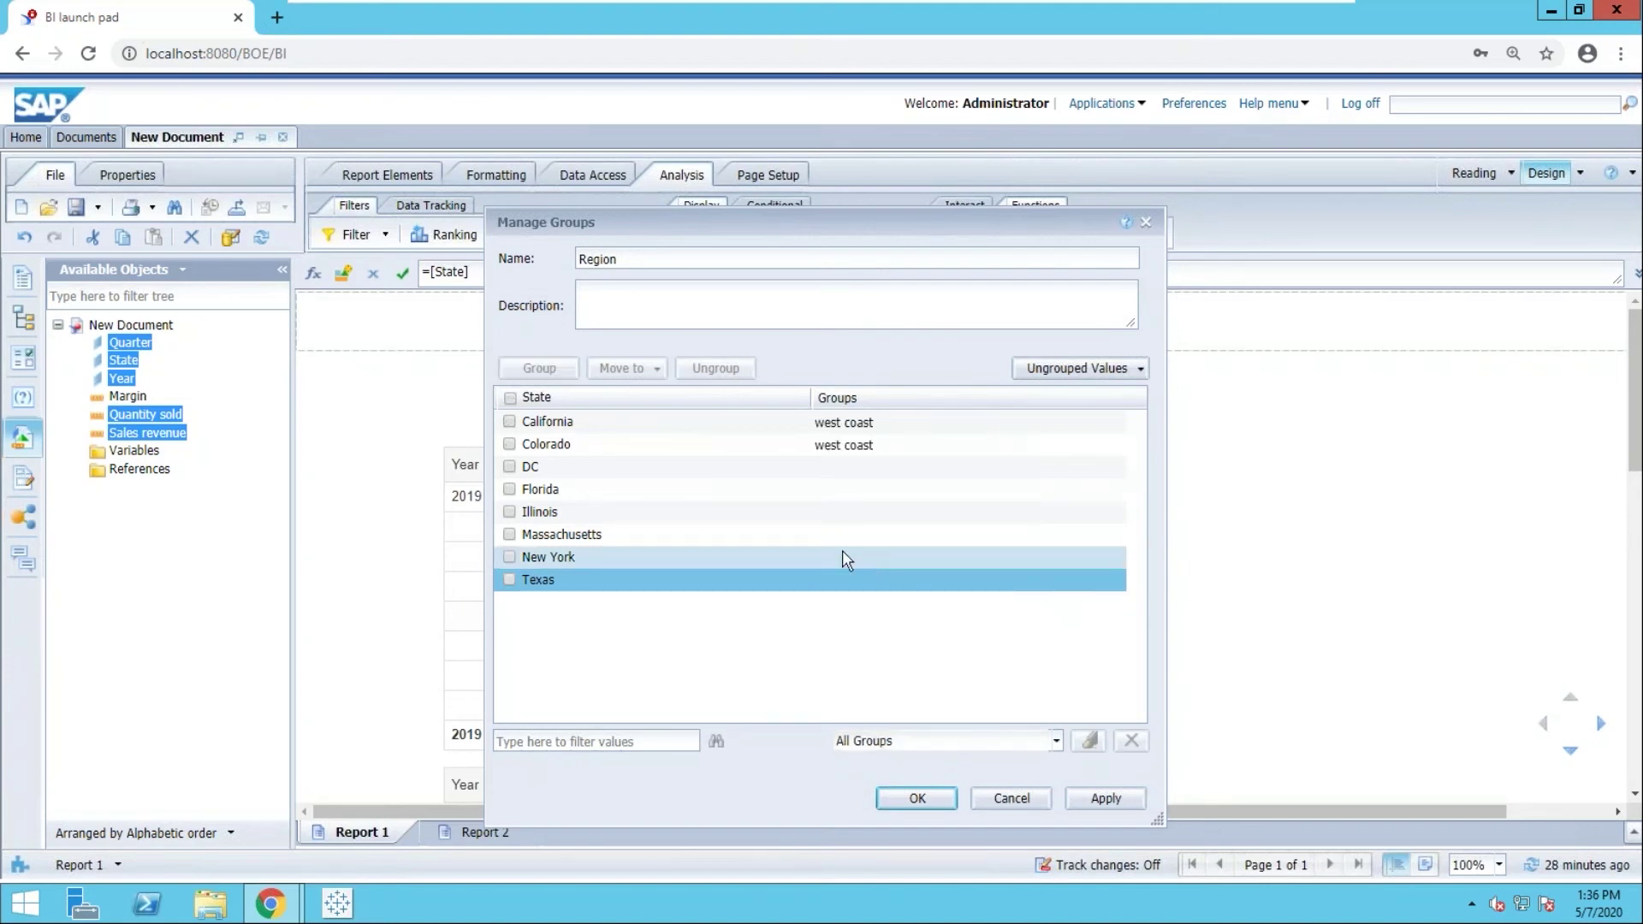
Group DC, Massachusetts and New York under a new group named "northeast".
click(509, 466)
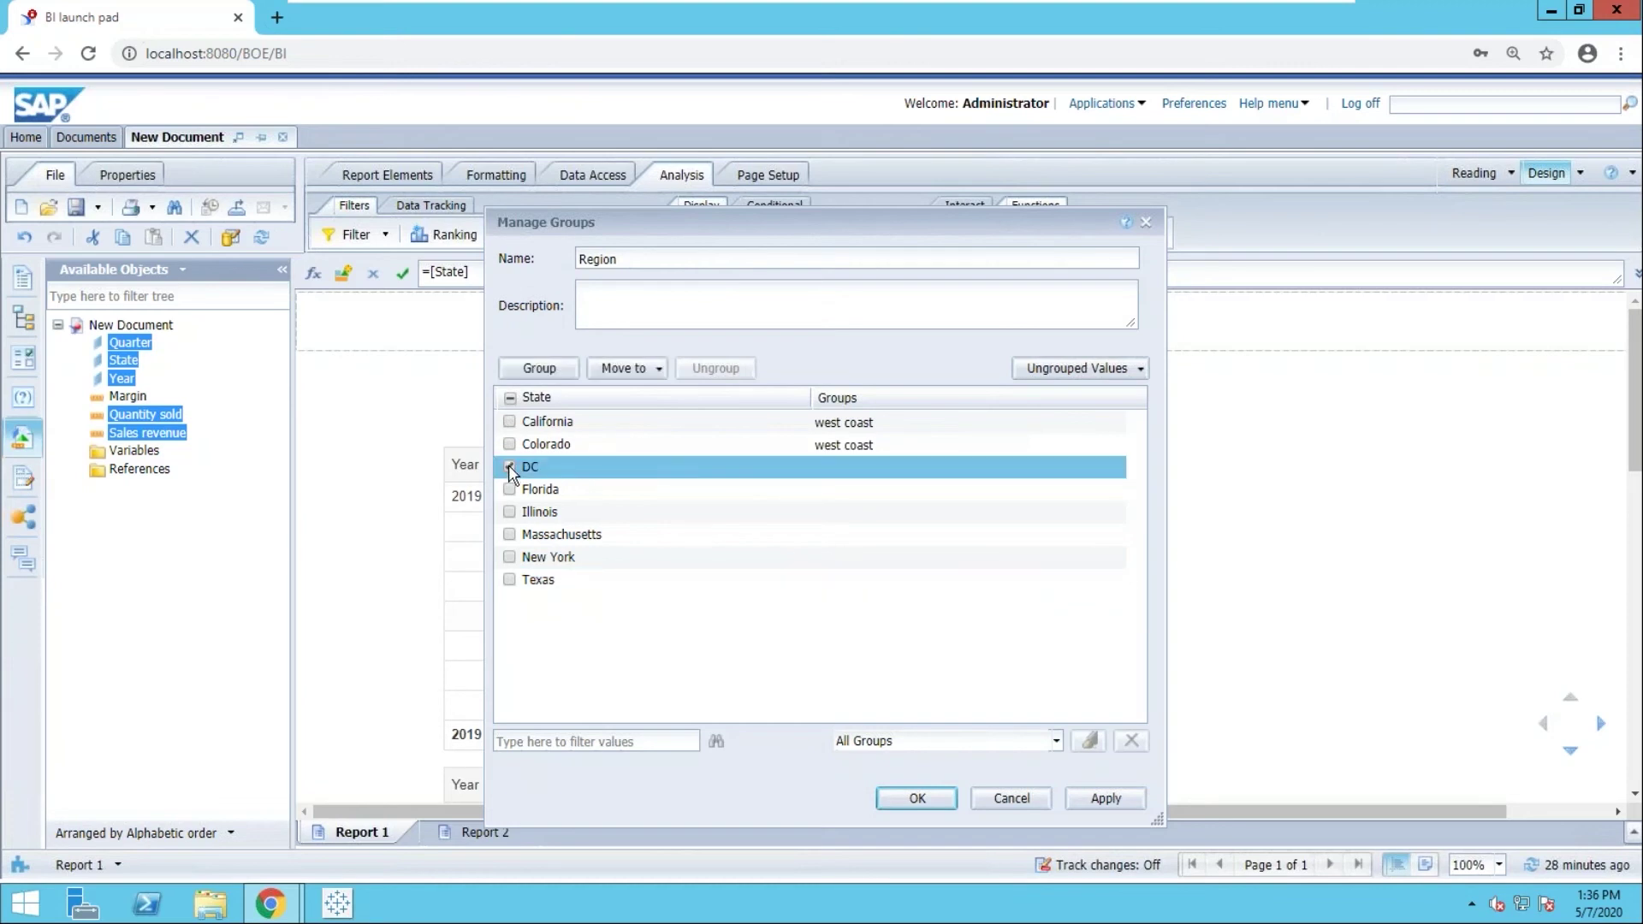
click(509, 534)
click(510, 557)
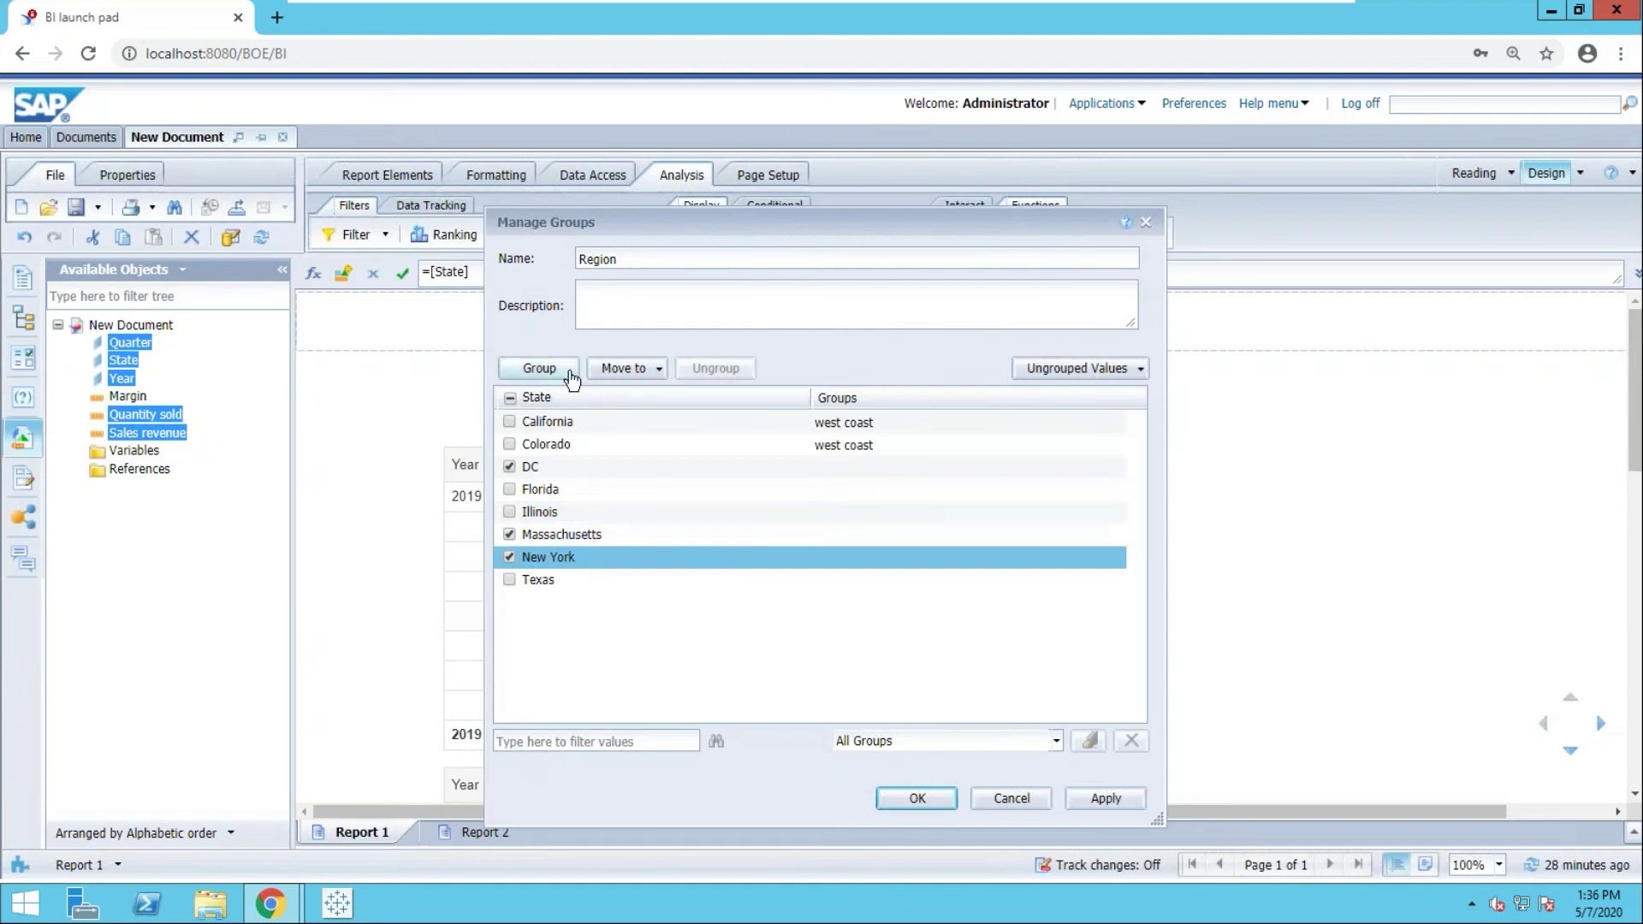
click(539, 368)
drag(740, 500, 663, 517)
click(651, 500)
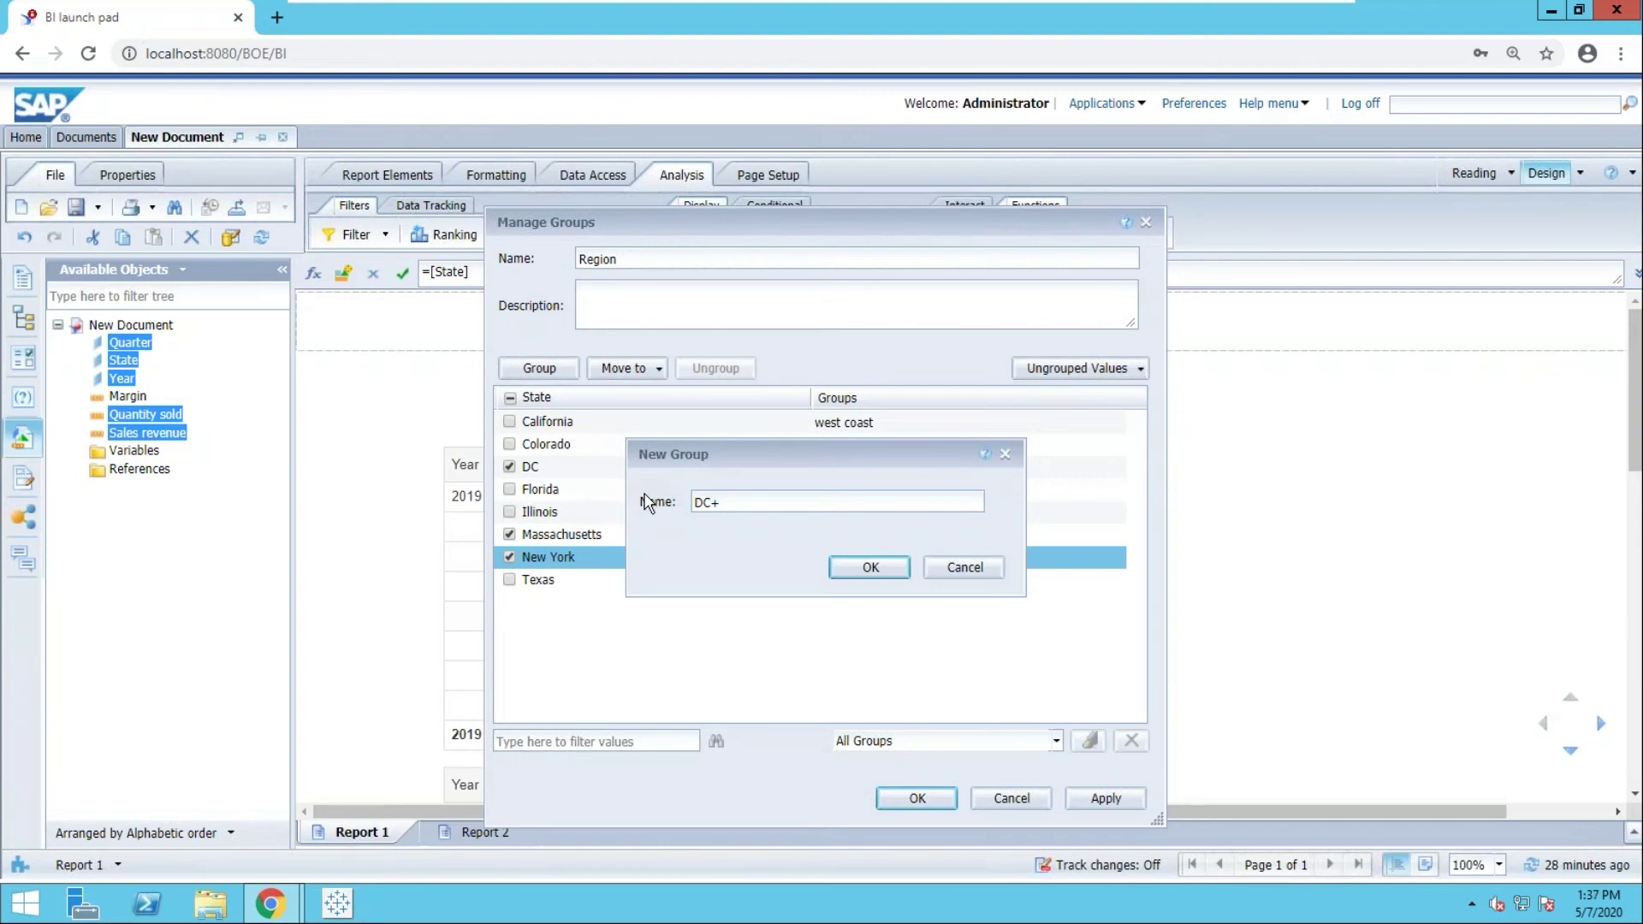
drag(727, 500, 692, 480)
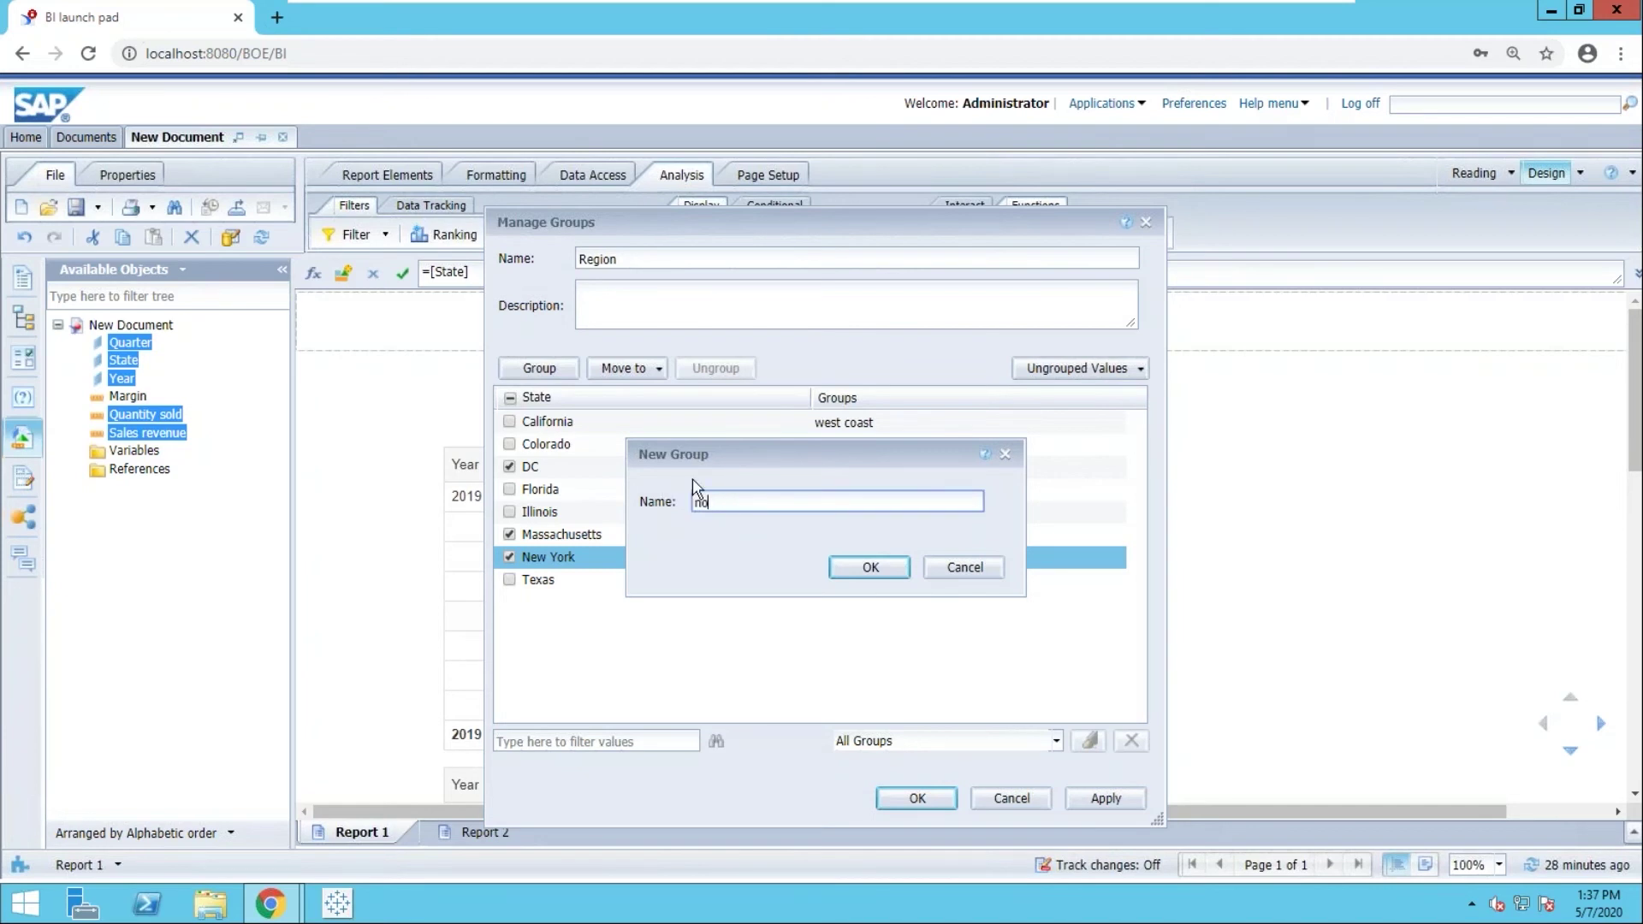
text(northeast)
click(869, 568)
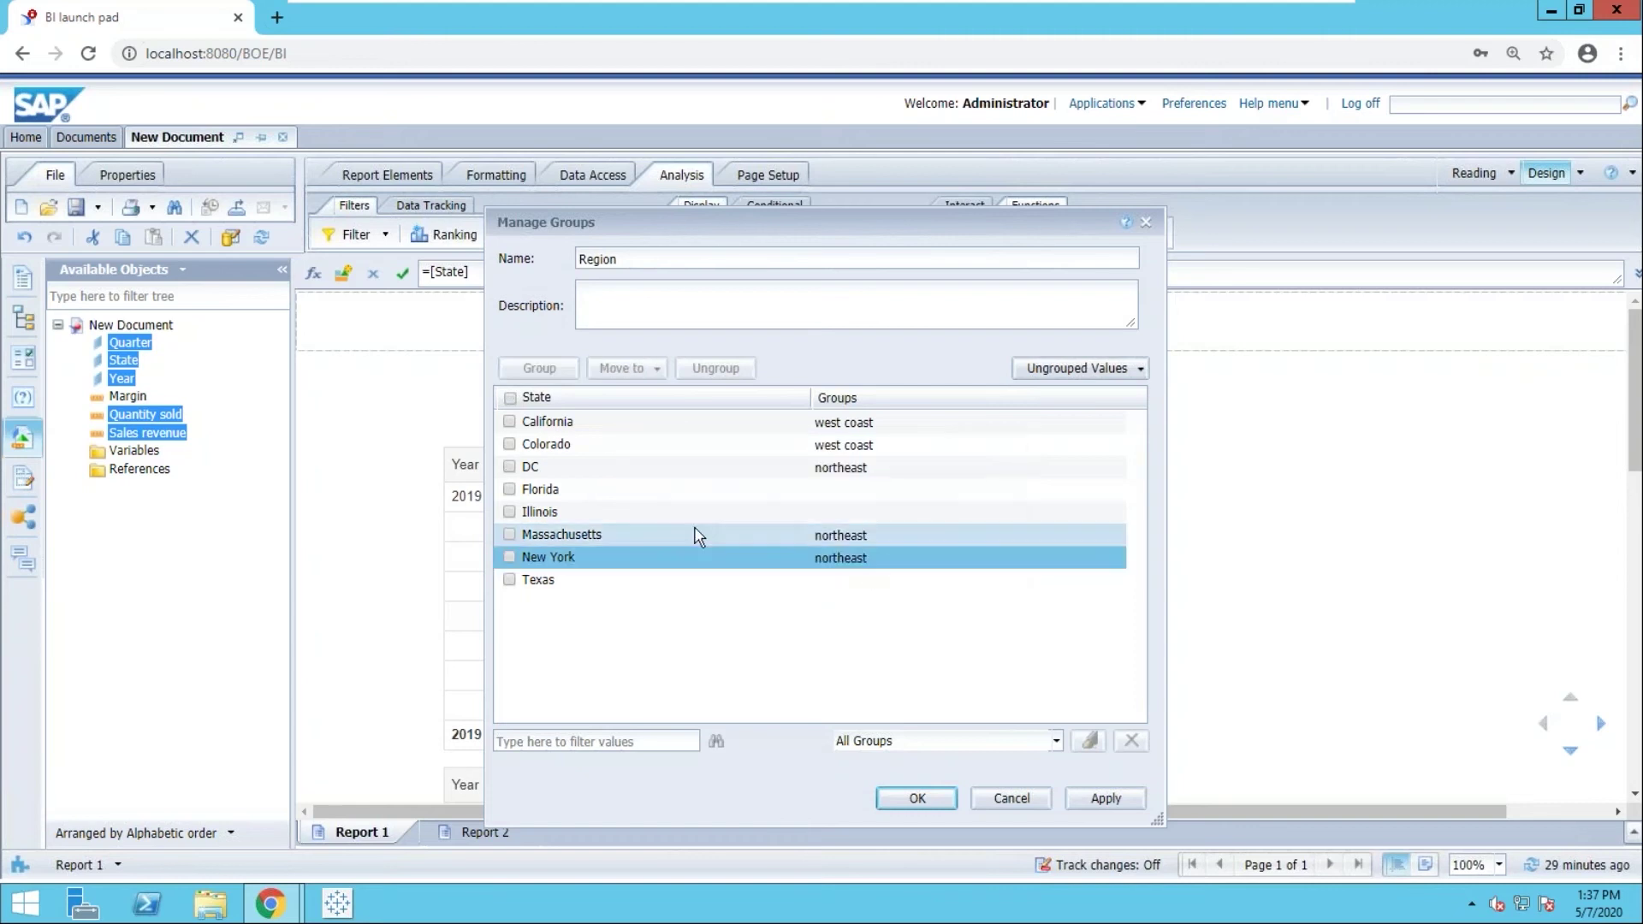
Group Florida and Texas under a new group named "Southeast".
click(509, 489)
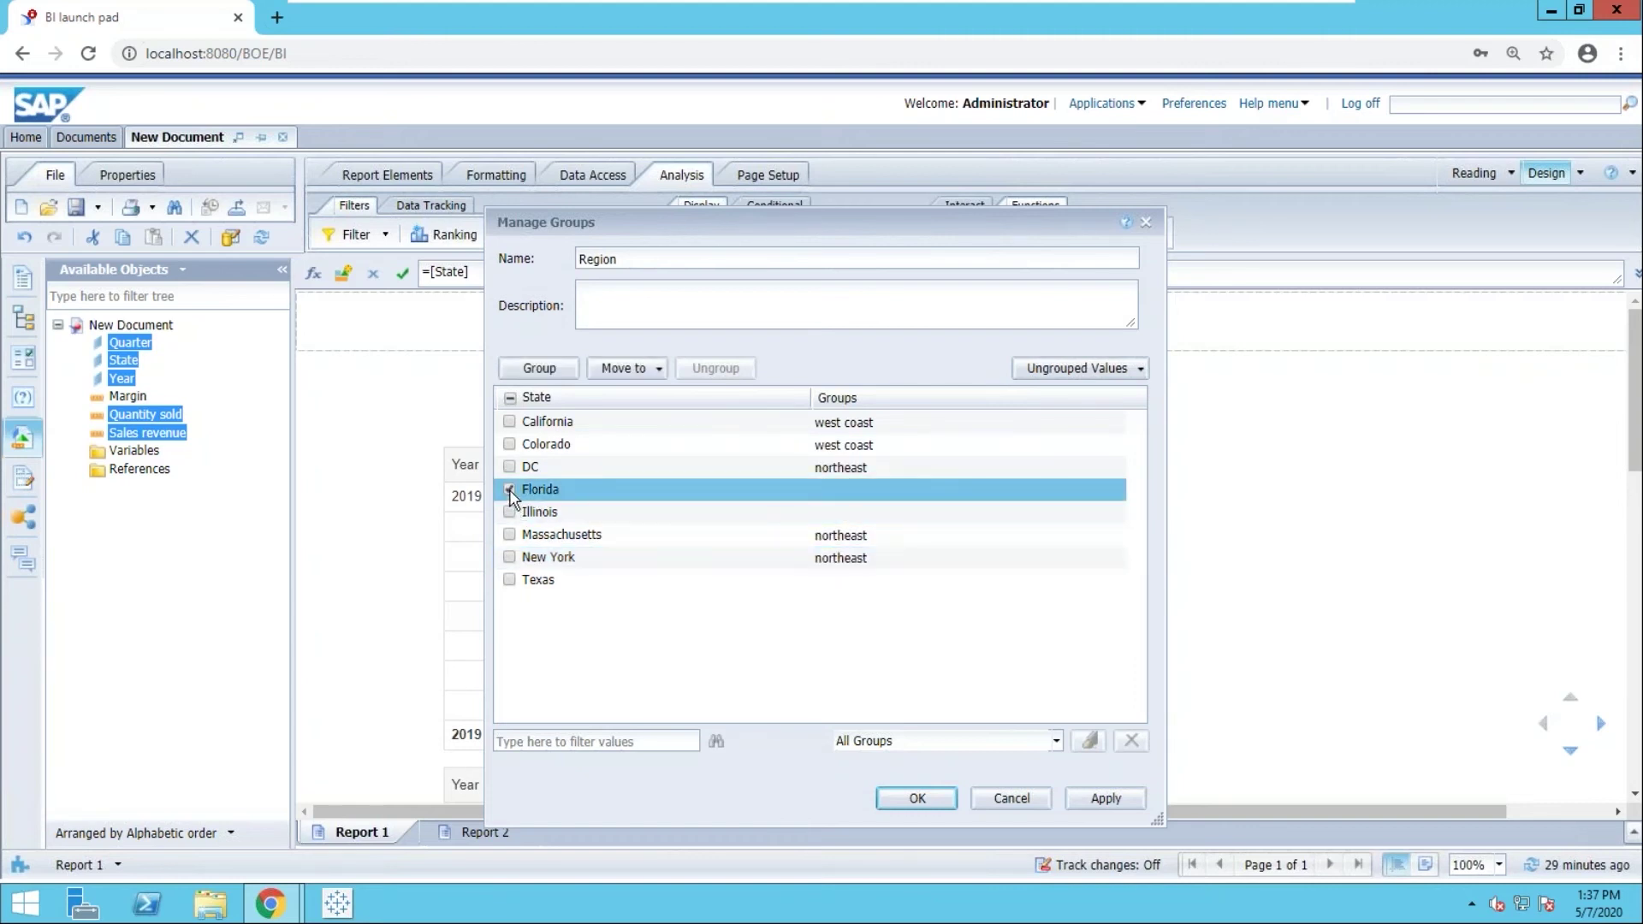
click(510, 579)
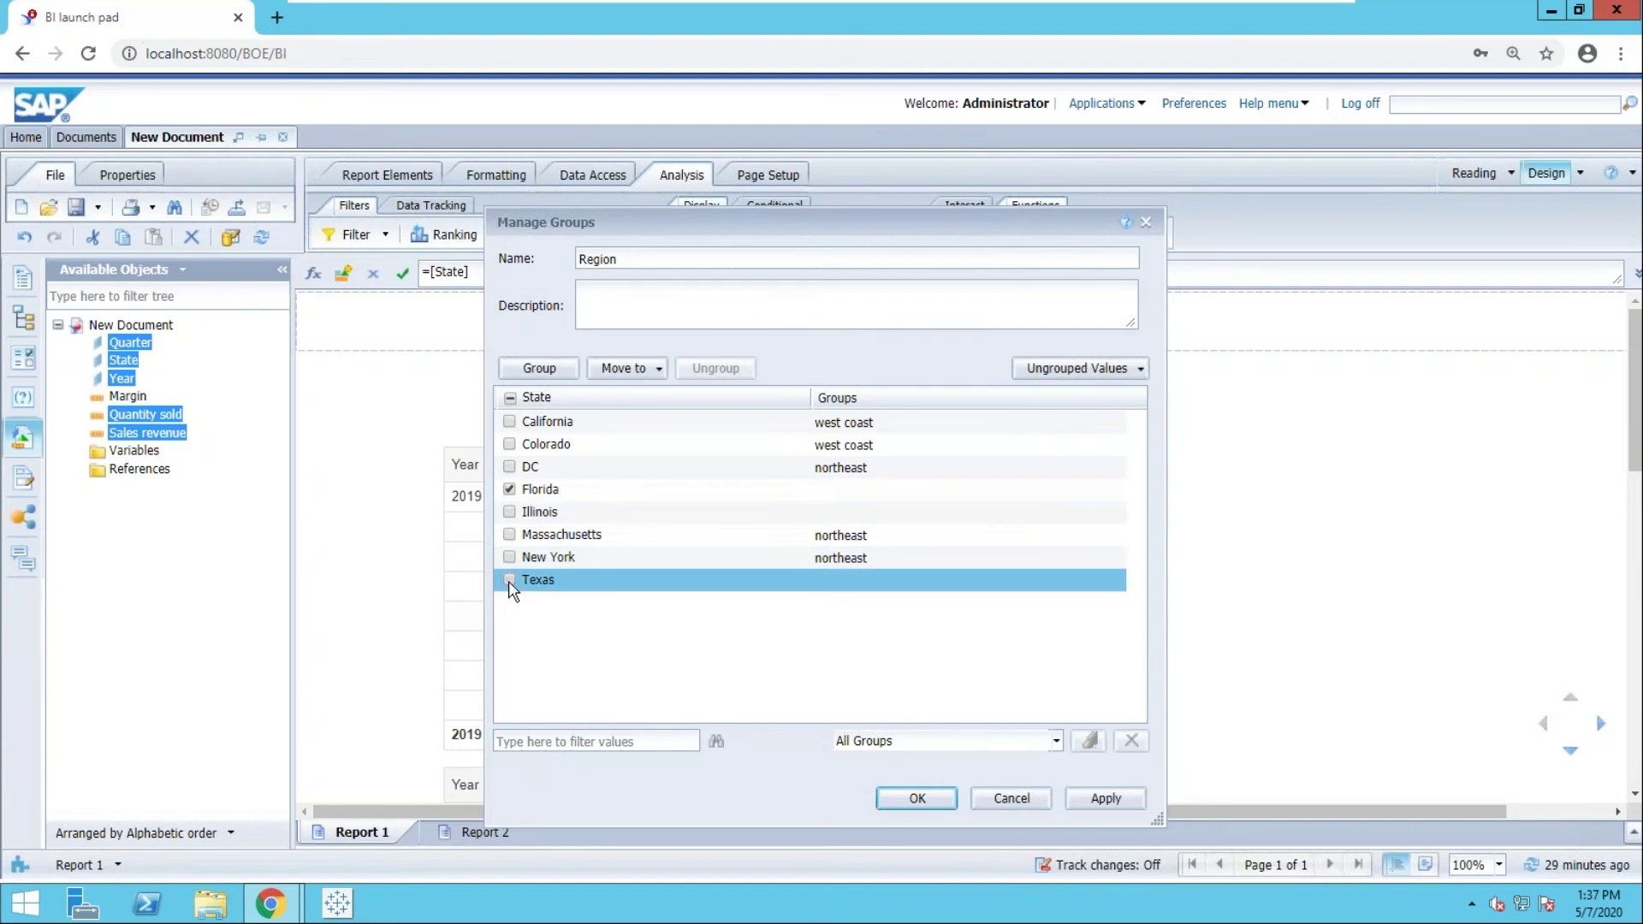
click(558, 374)
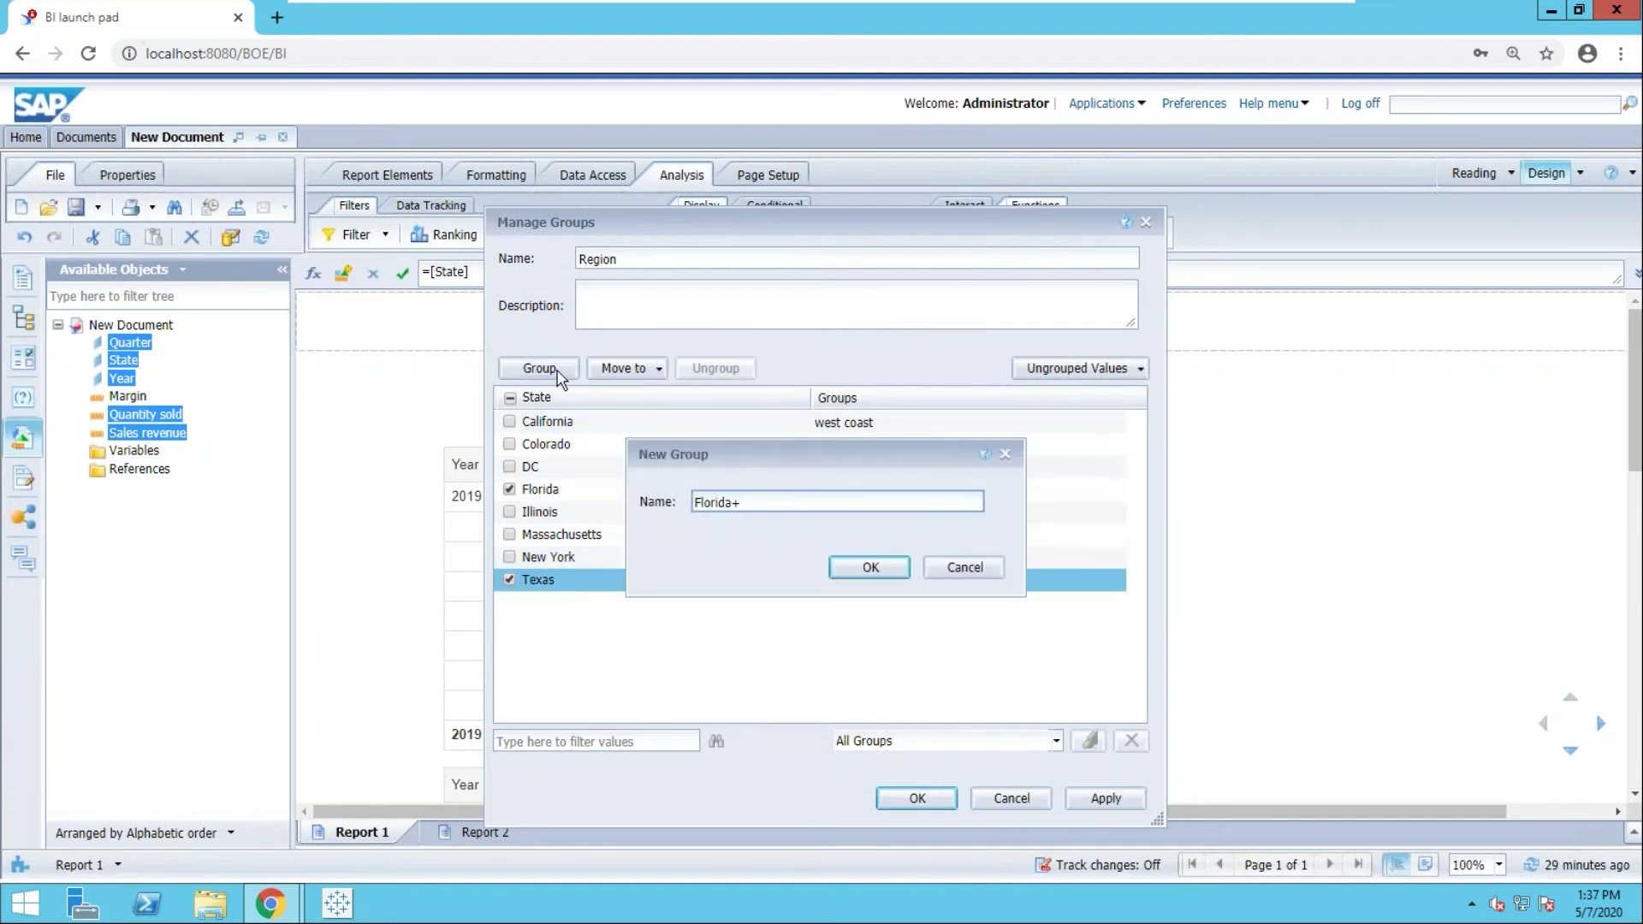
key(BackSpace)
key(BackSpace)
key(BackSpace)
key(BackSpace)
key(BackSpace)
key(BackSpace)
key(BackSpace)
key(BackSpace)
text(Southeast)
click(866, 569)
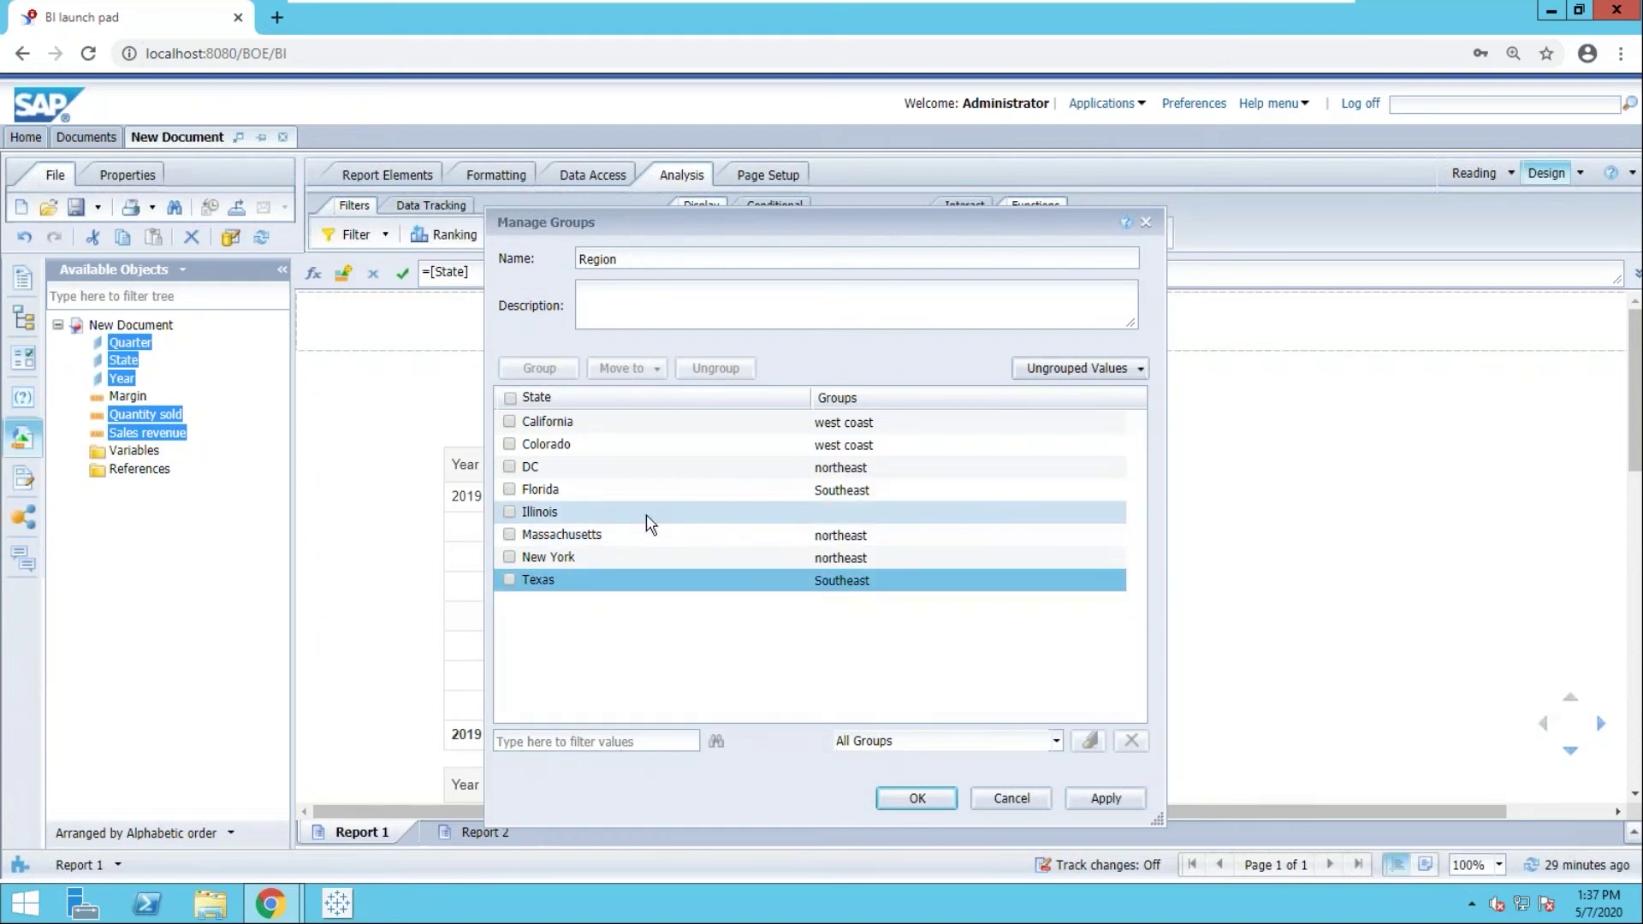
Group Illinois under a new group named "midwest".
click(509, 511)
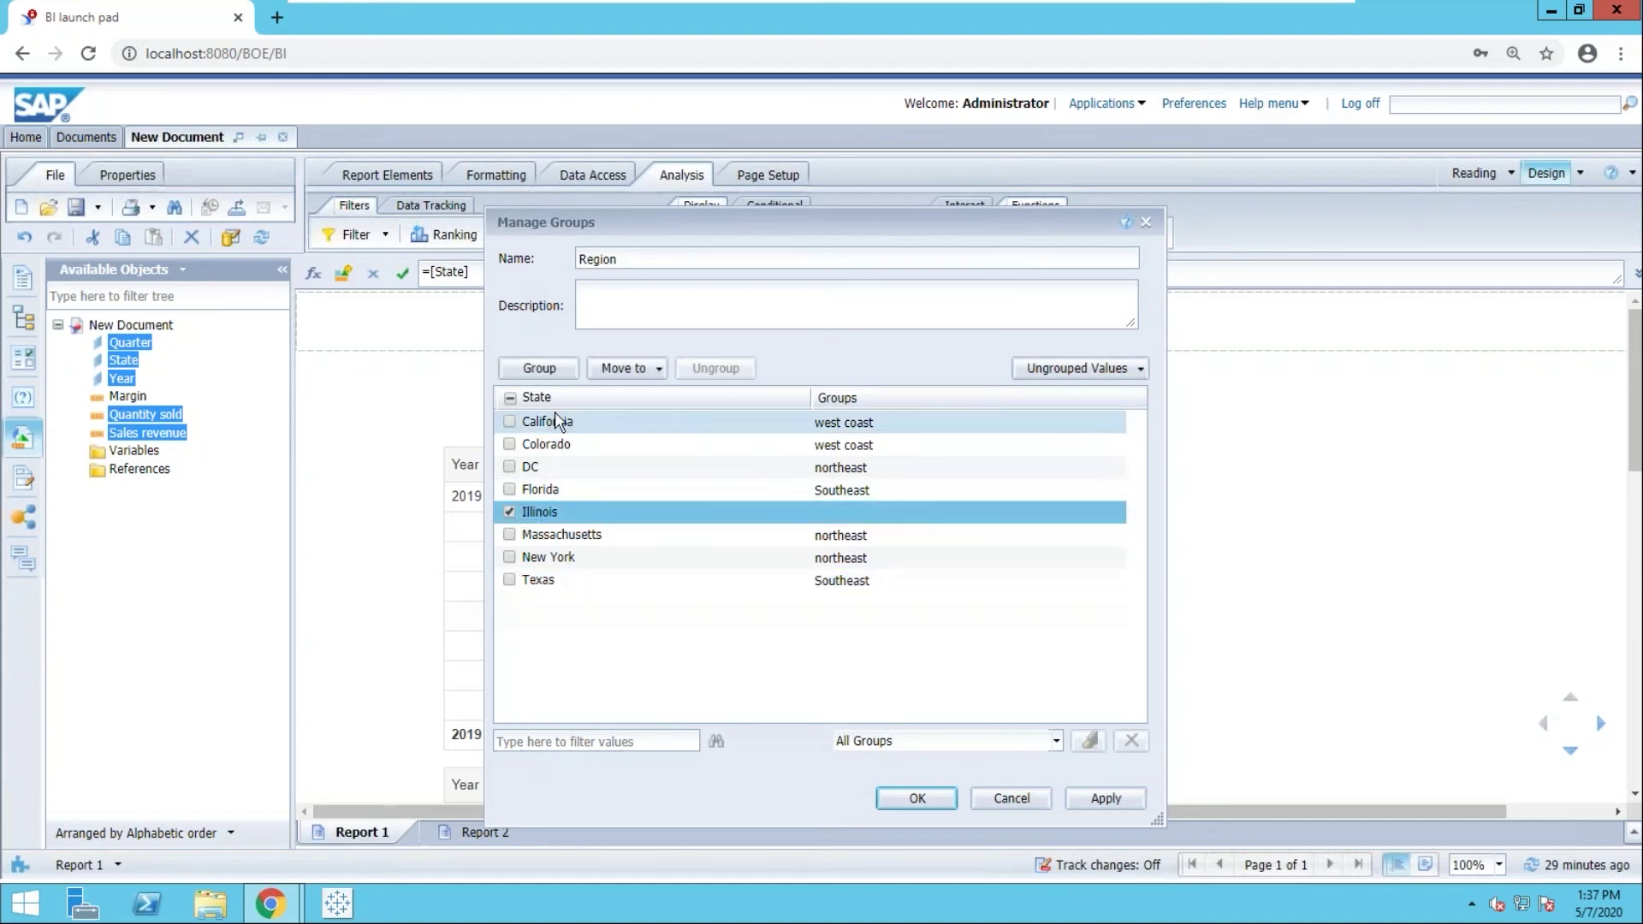
click(539, 368)
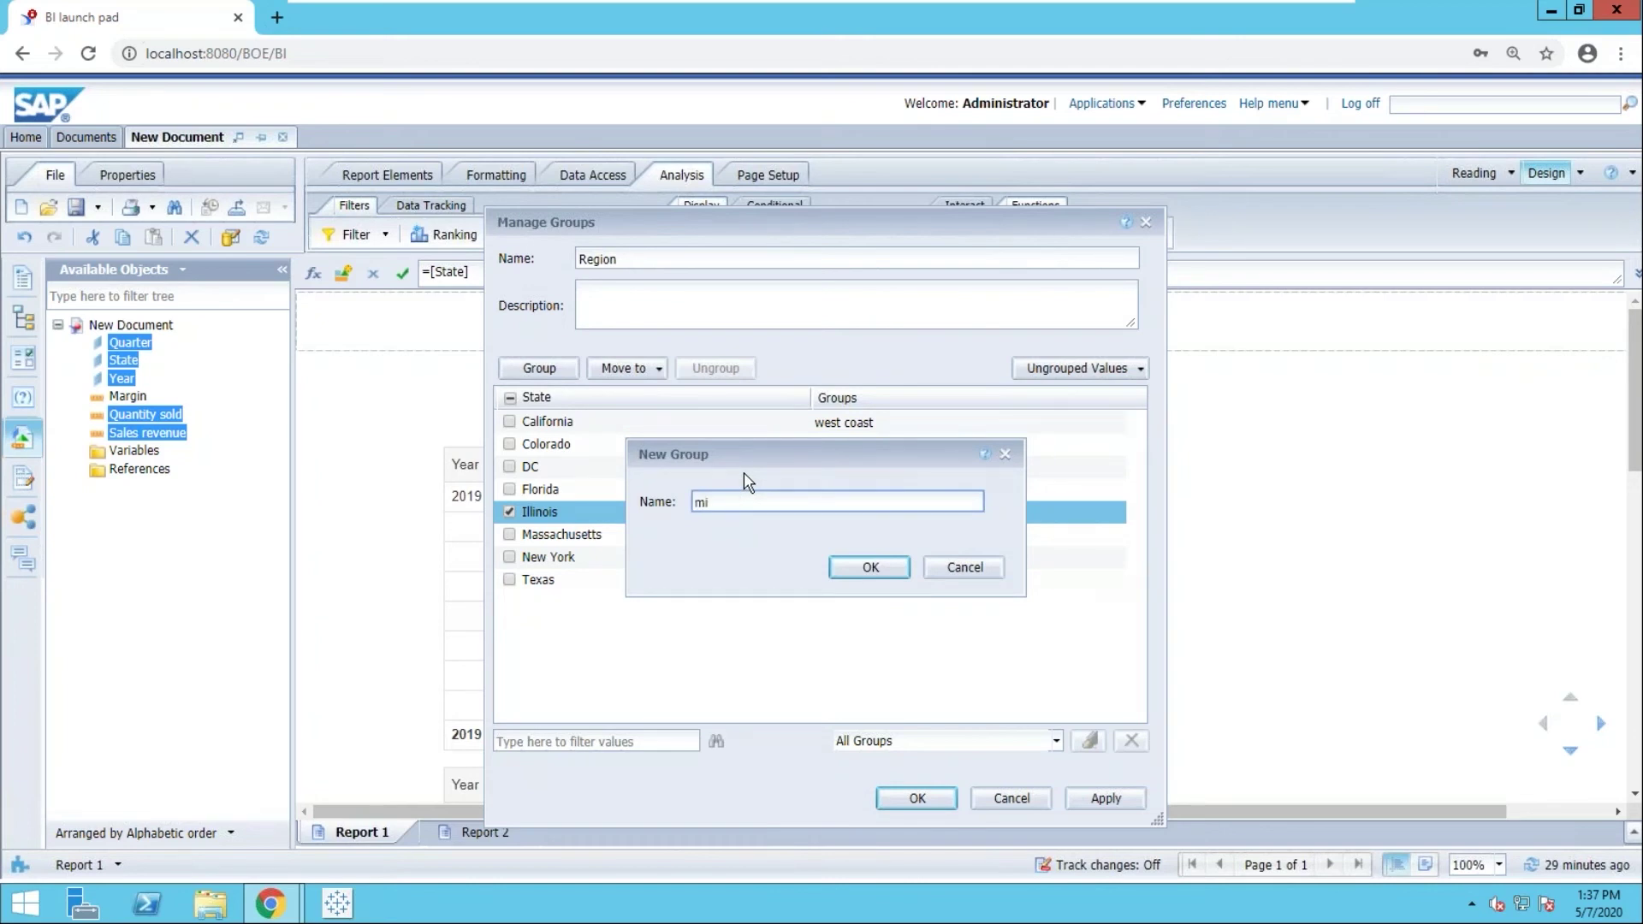
text(midwest)
click(895, 568)
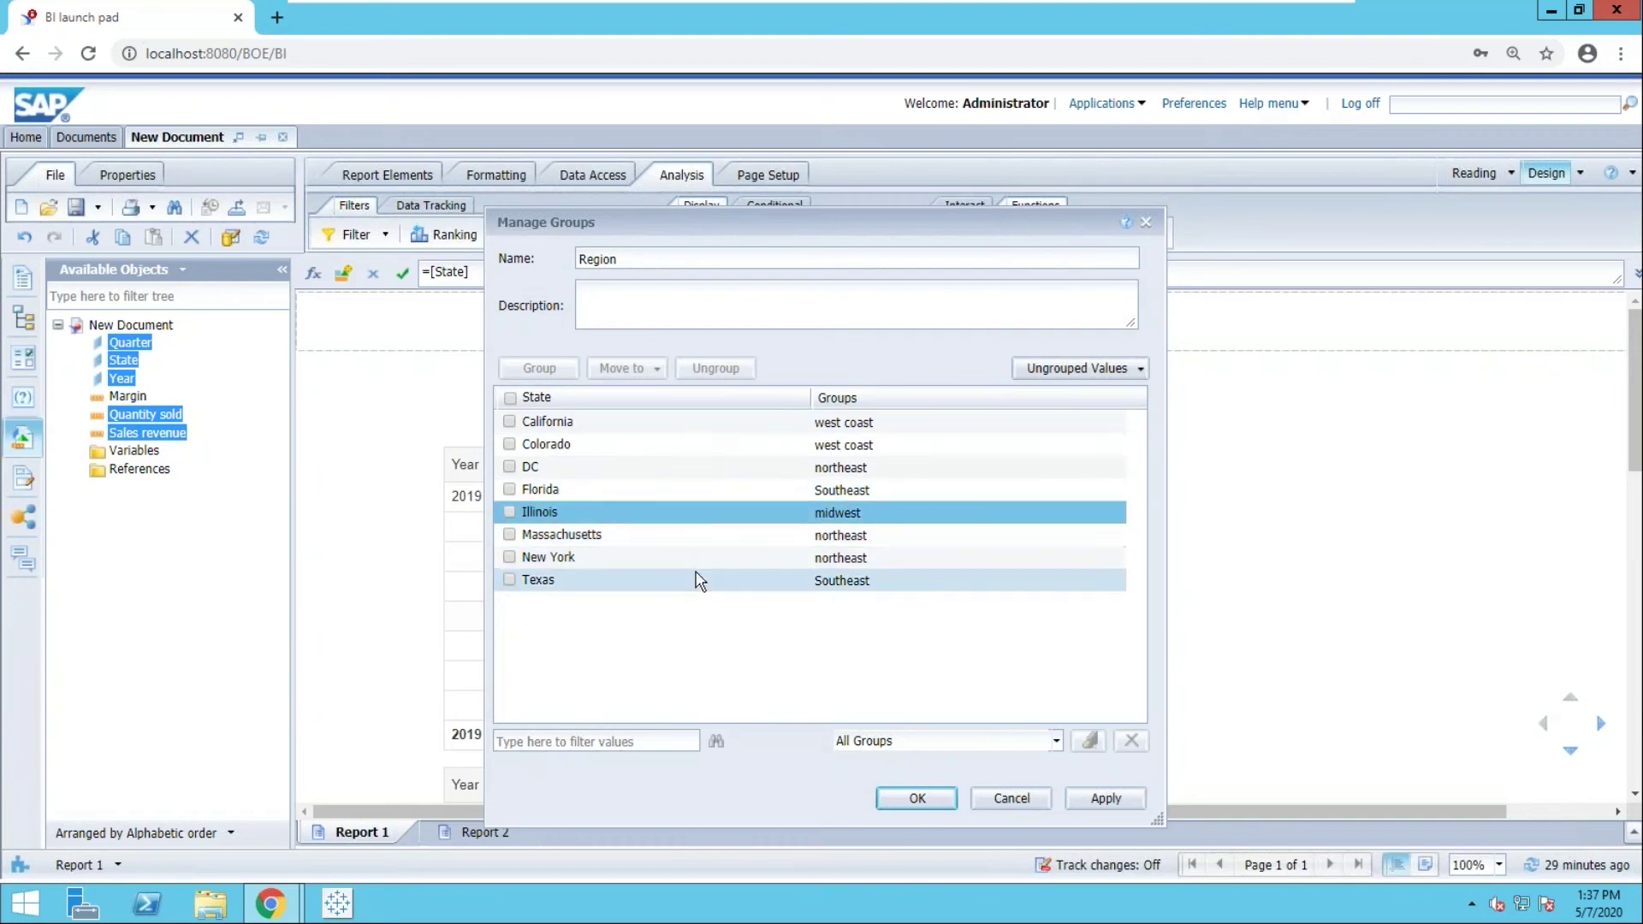
Set ungrouped values to group automatically under "Others" and confirm the Region grouping for the table.
click(1141, 373)
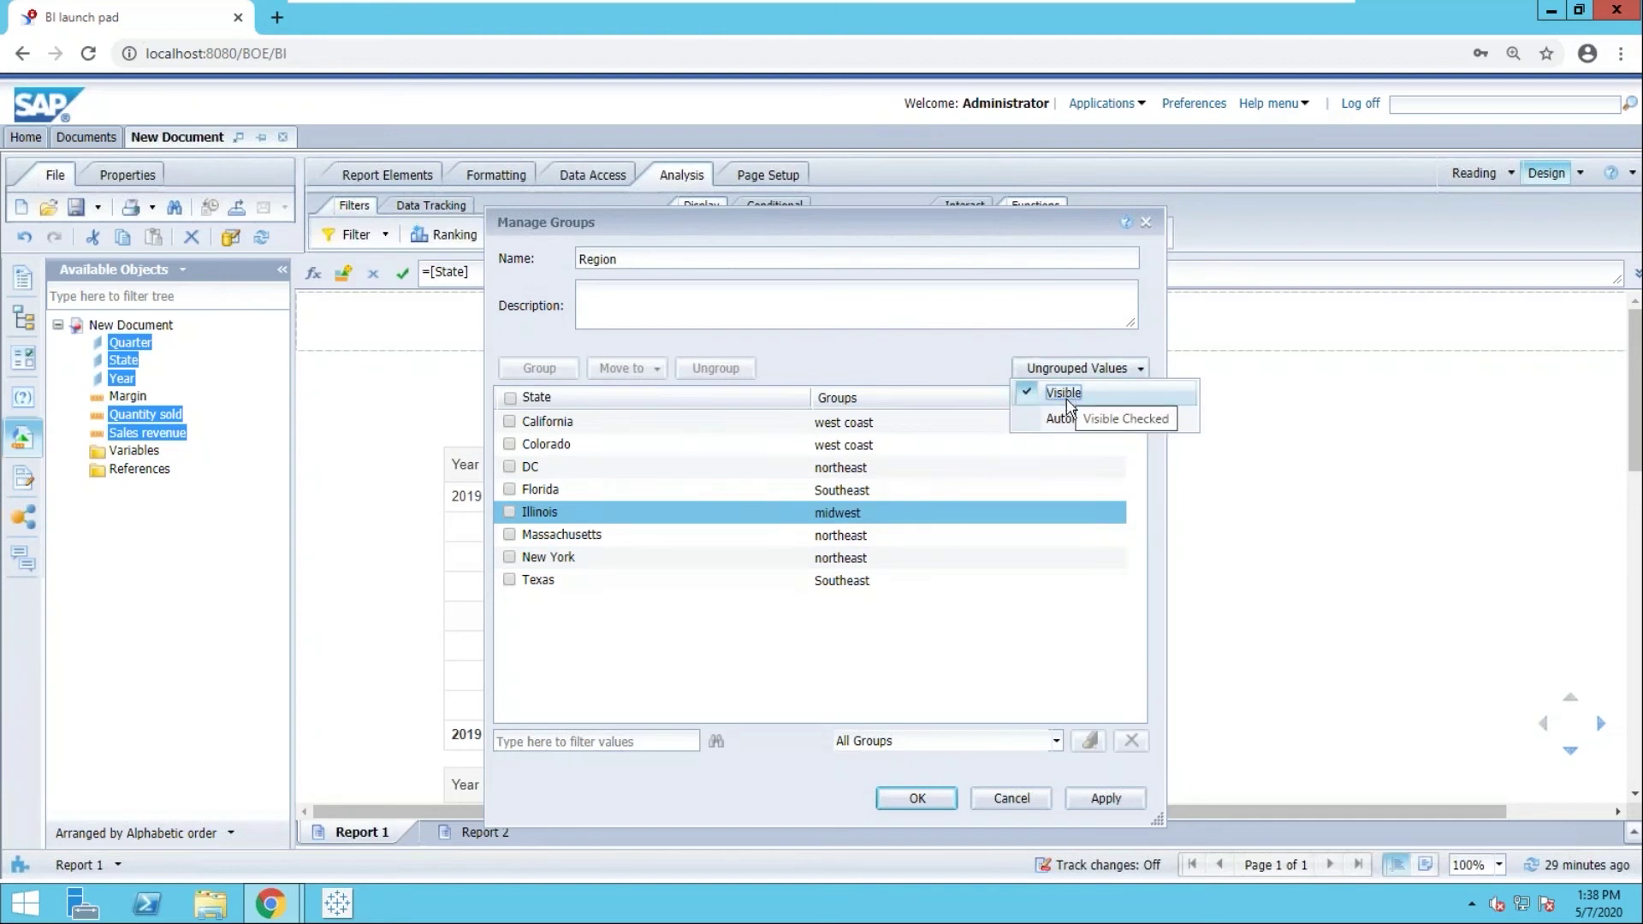
click(1069, 424)
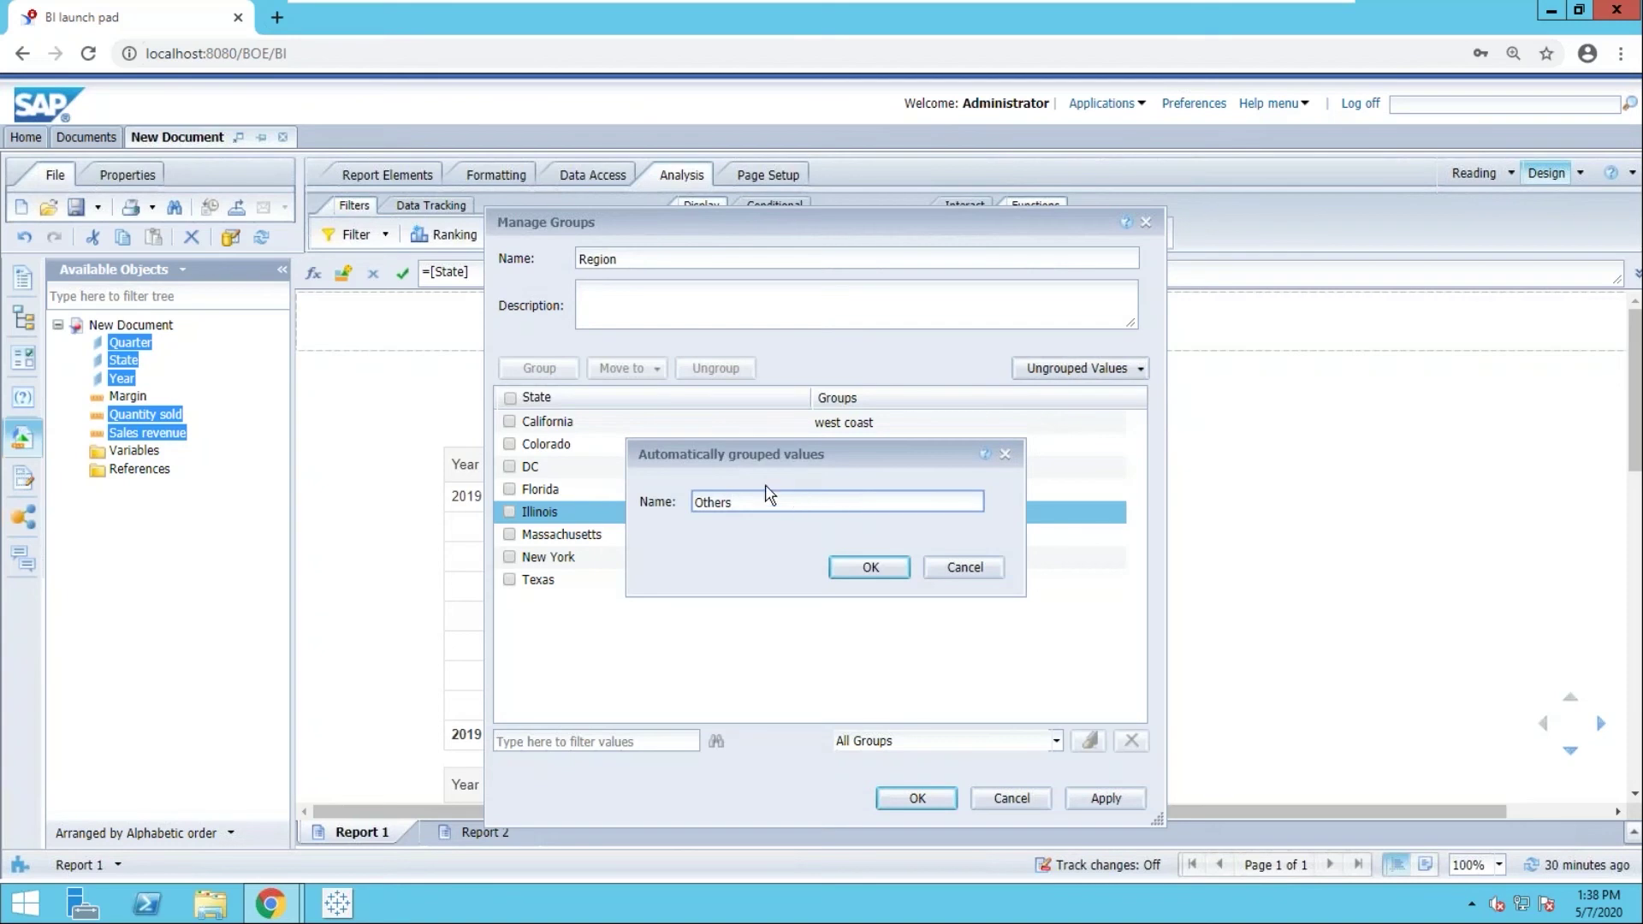
click(868, 564)
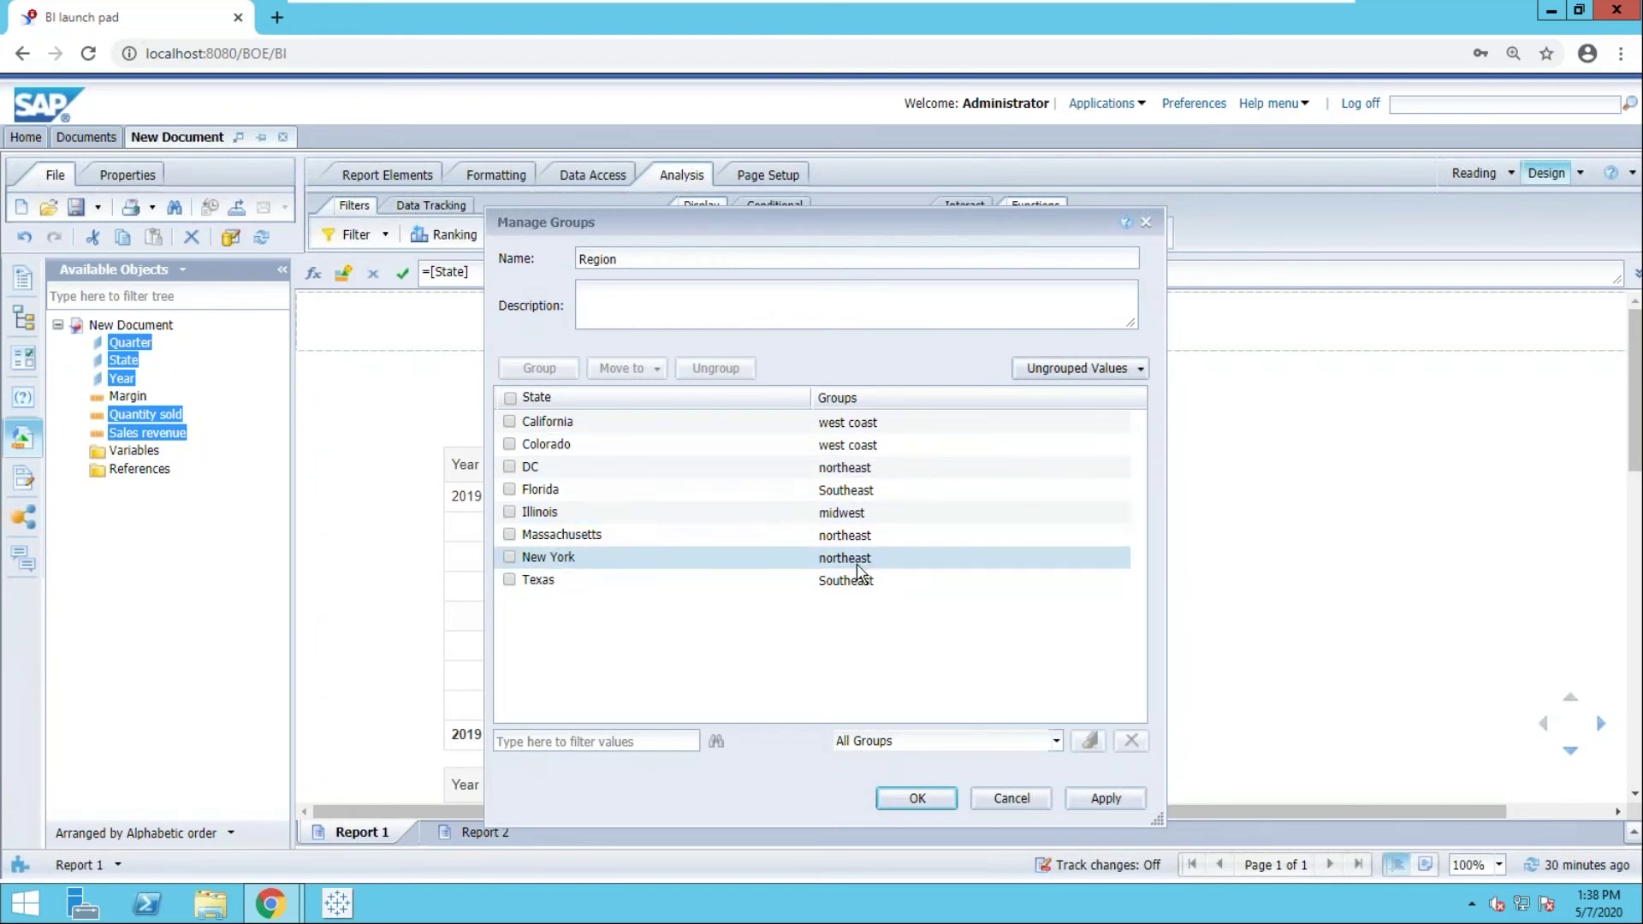
click(509, 490)
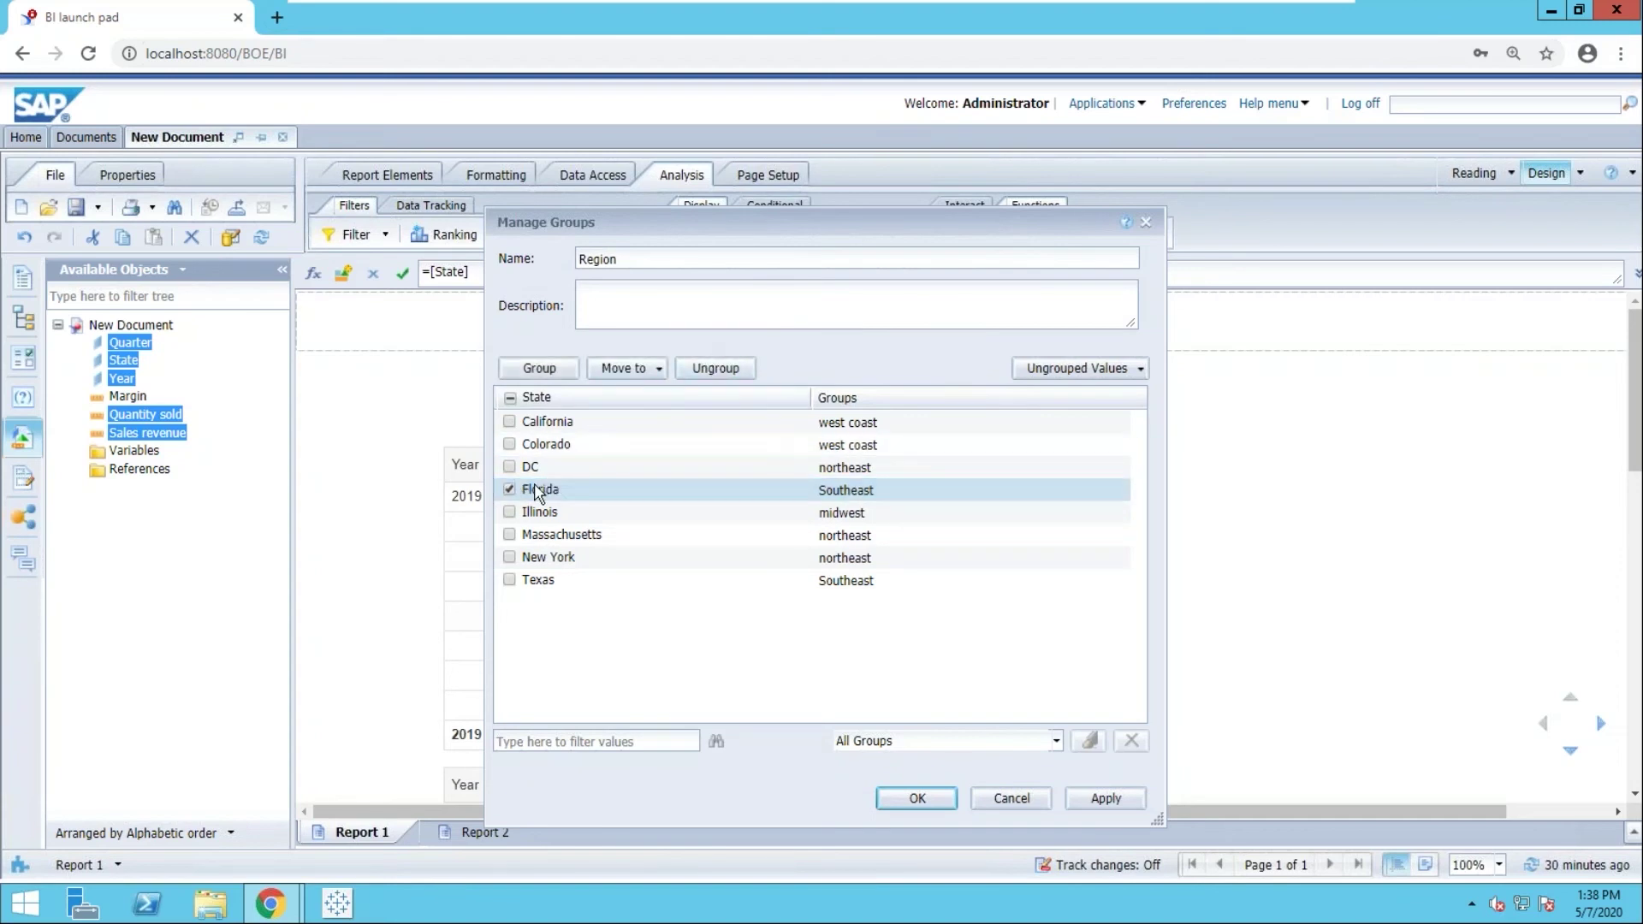
click(509, 490)
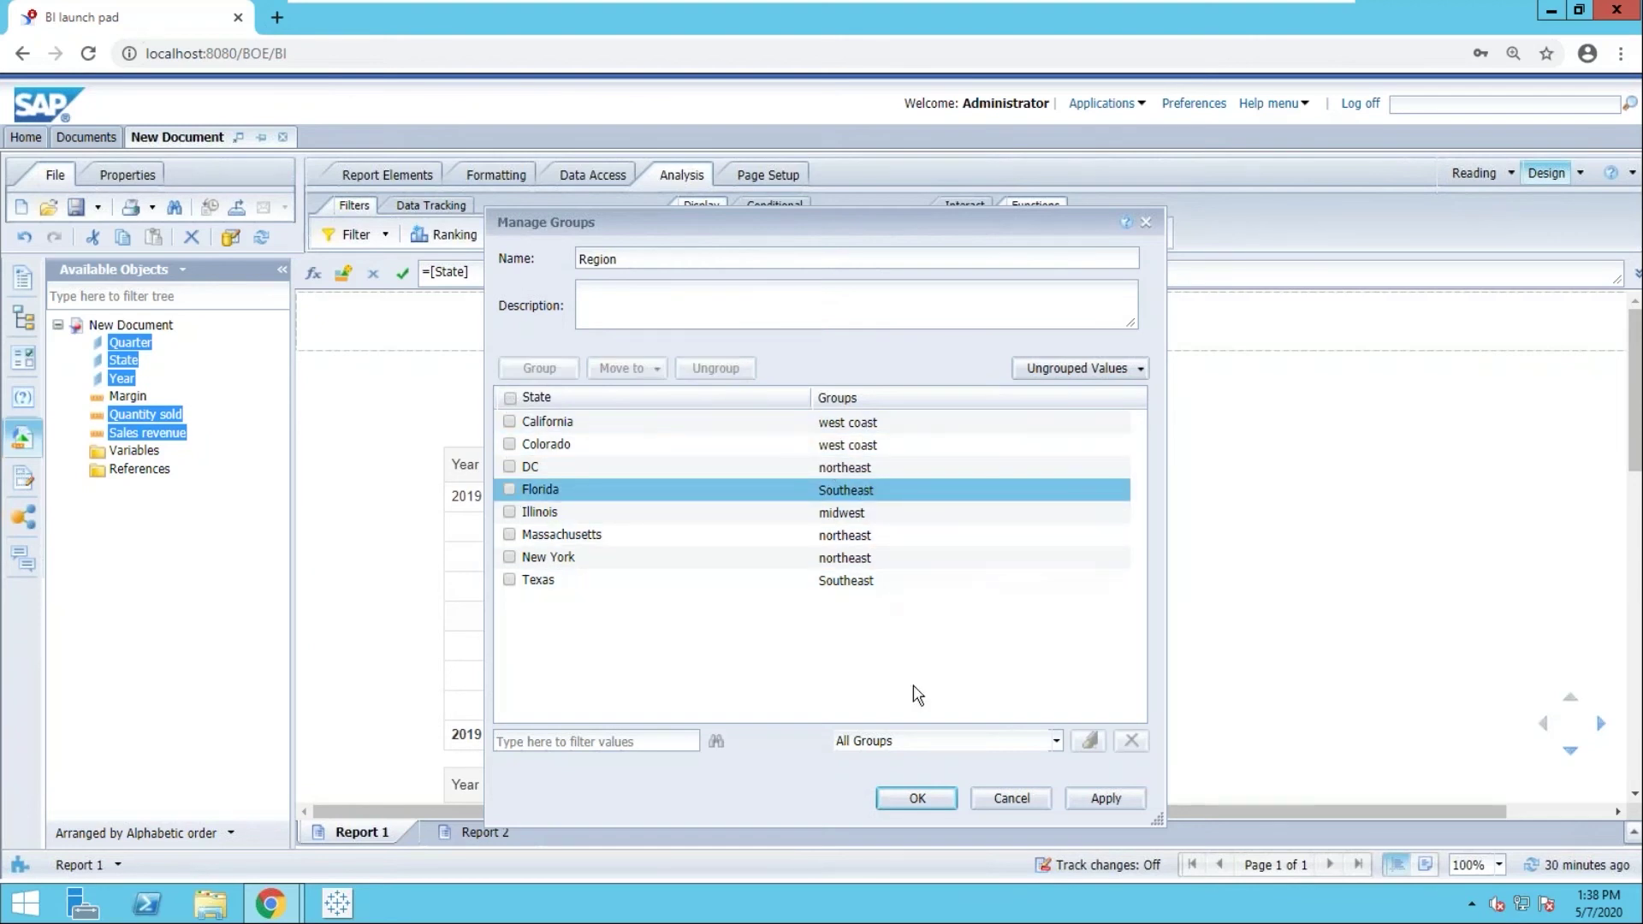
click(1057, 741)
click(1128, 693)
click(917, 798)
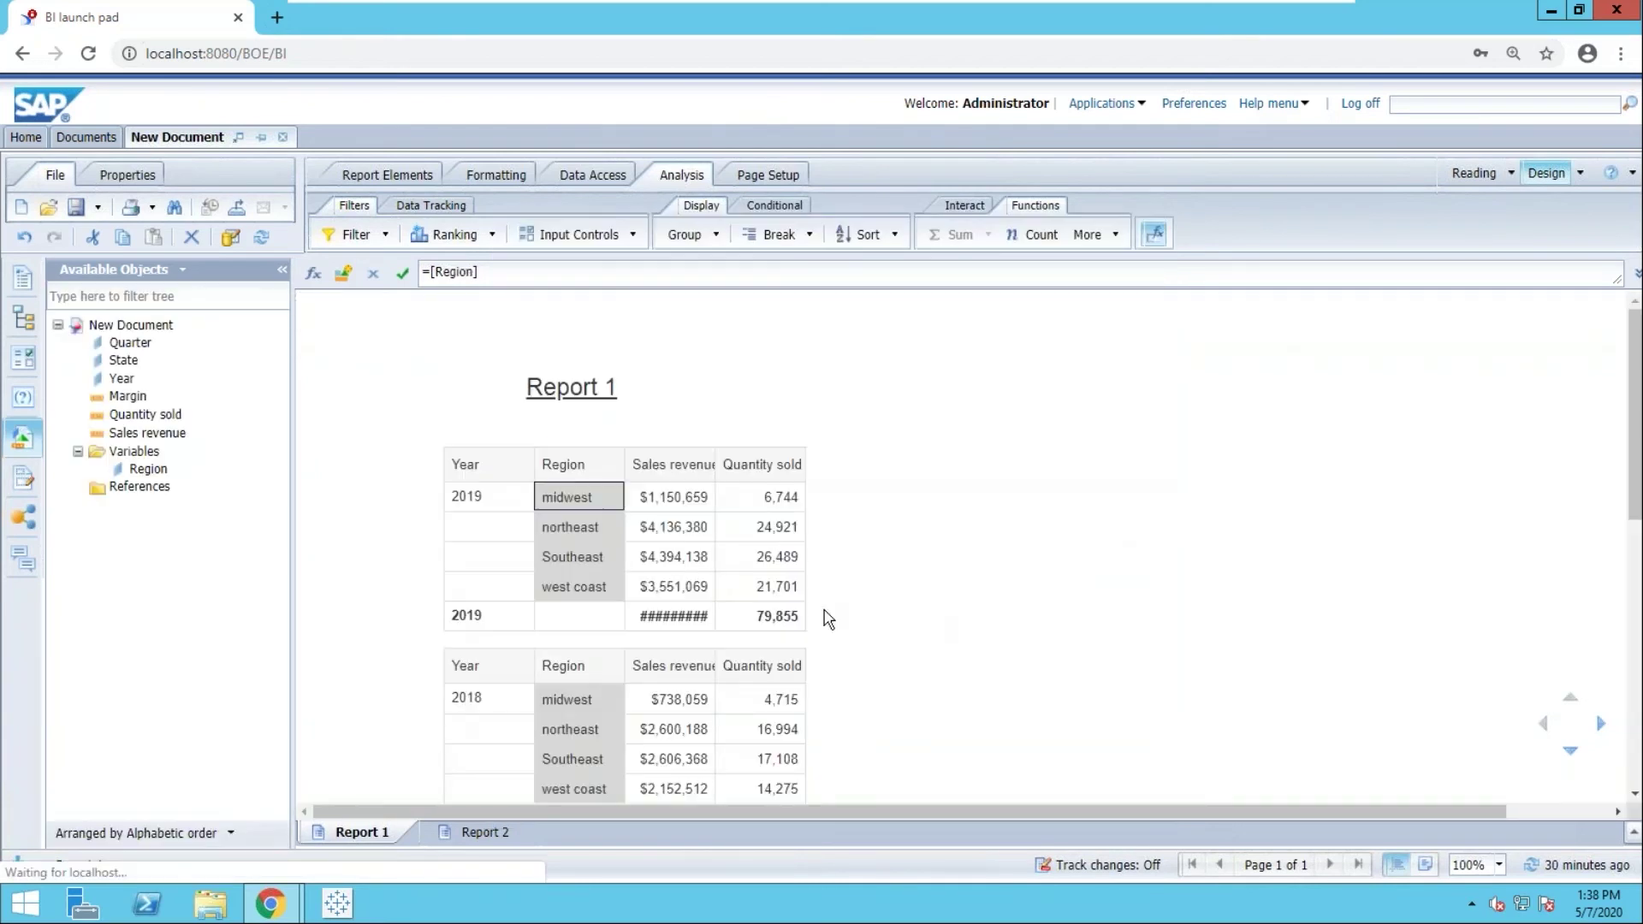
Widen the Sales revenue column in the report table to fit the yearly totals.
click(712, 550)
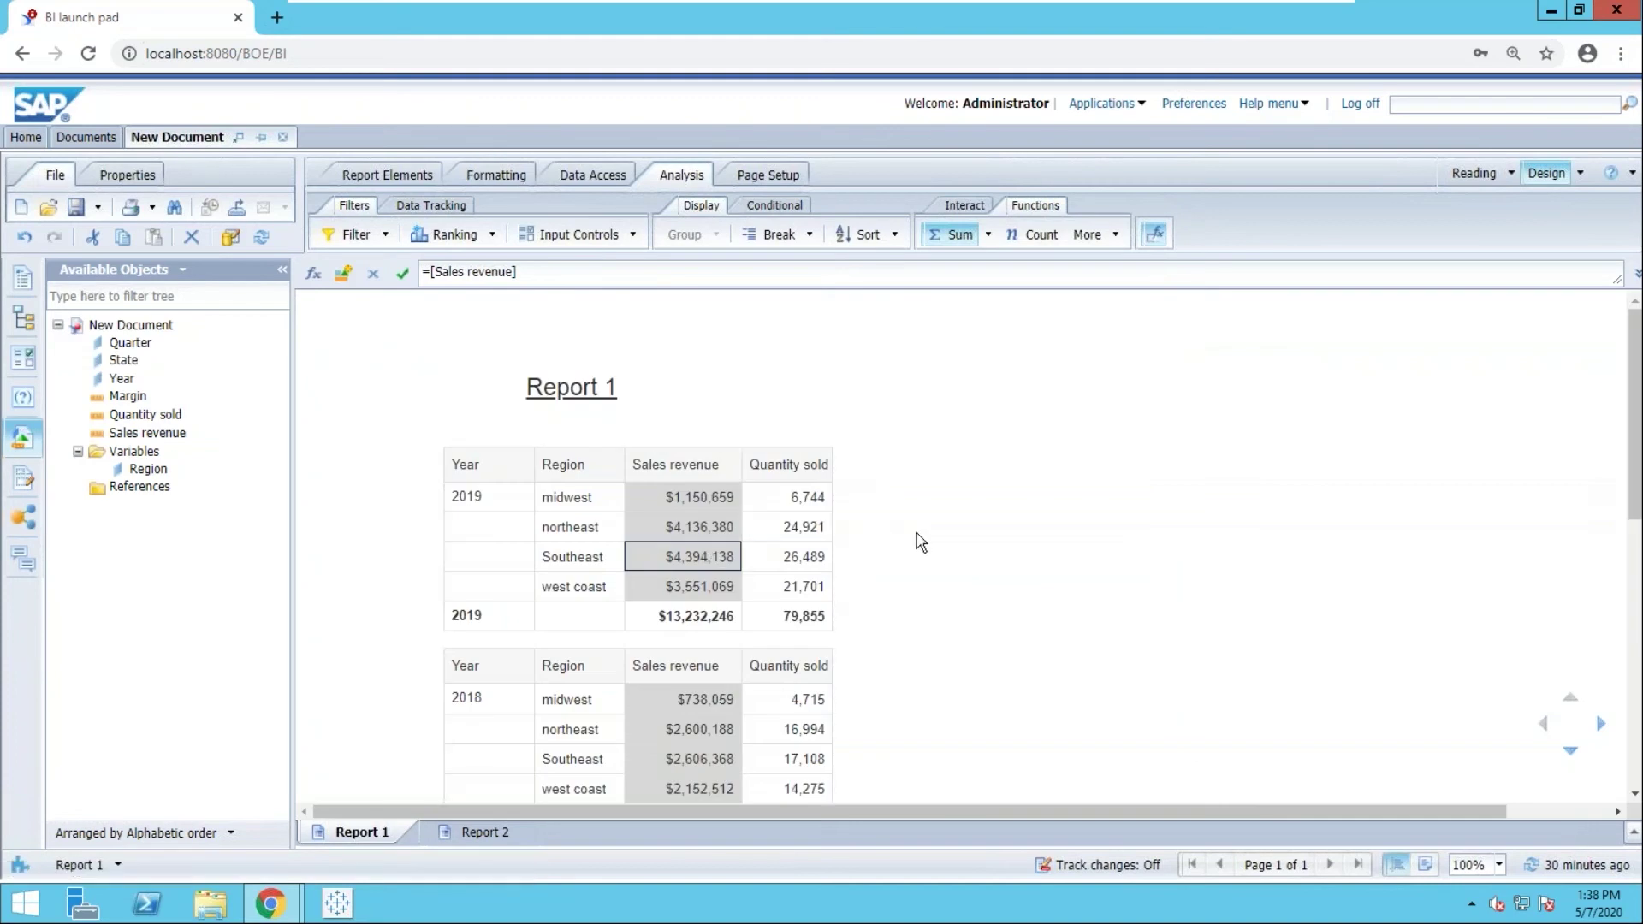
scroll(952, 550, down, 1)
scroll(957, 550, up, 1)
click(547, 394)
Open the Region variable's group definition, review which group each state is assigned to, and close it.
click(582, 495)
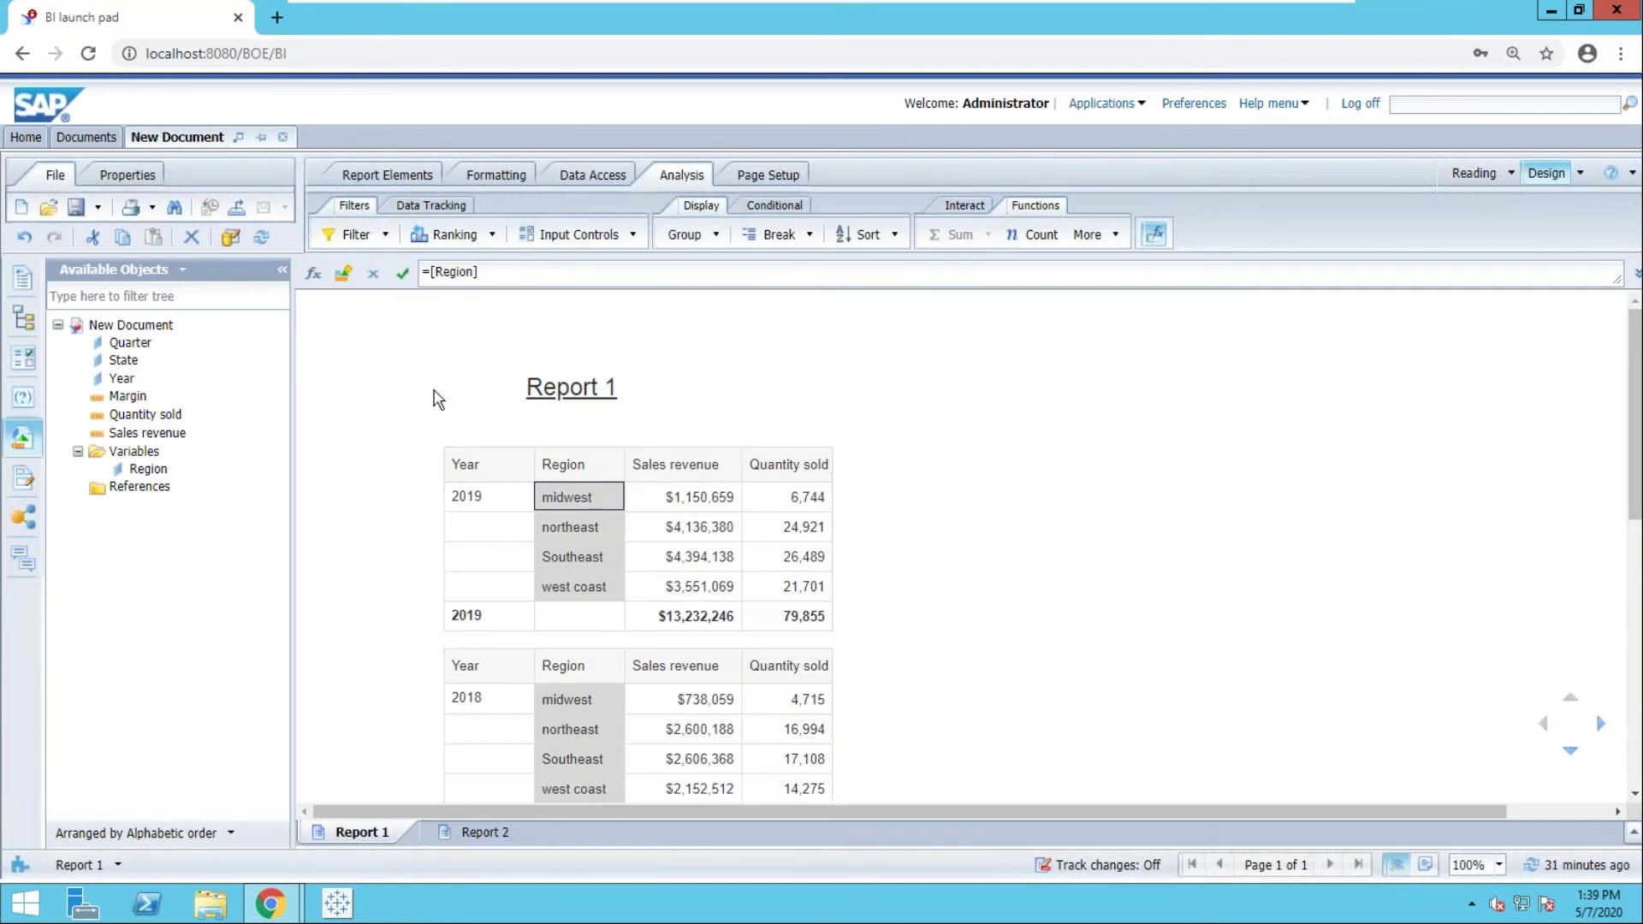
double_click(150, 469)
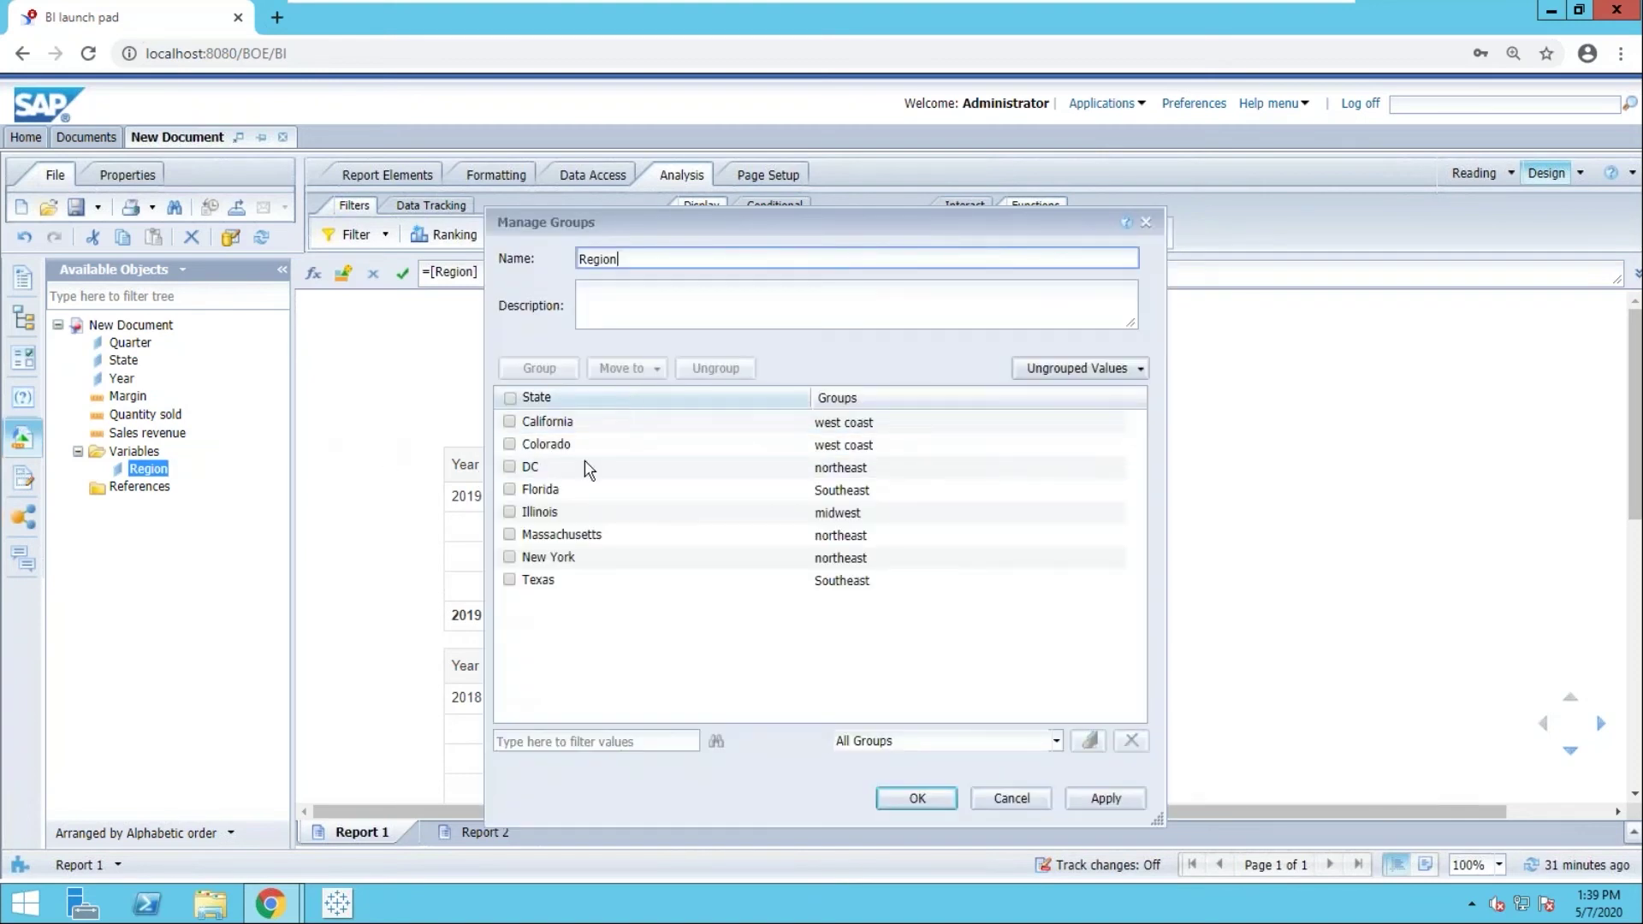
click(917, 798)
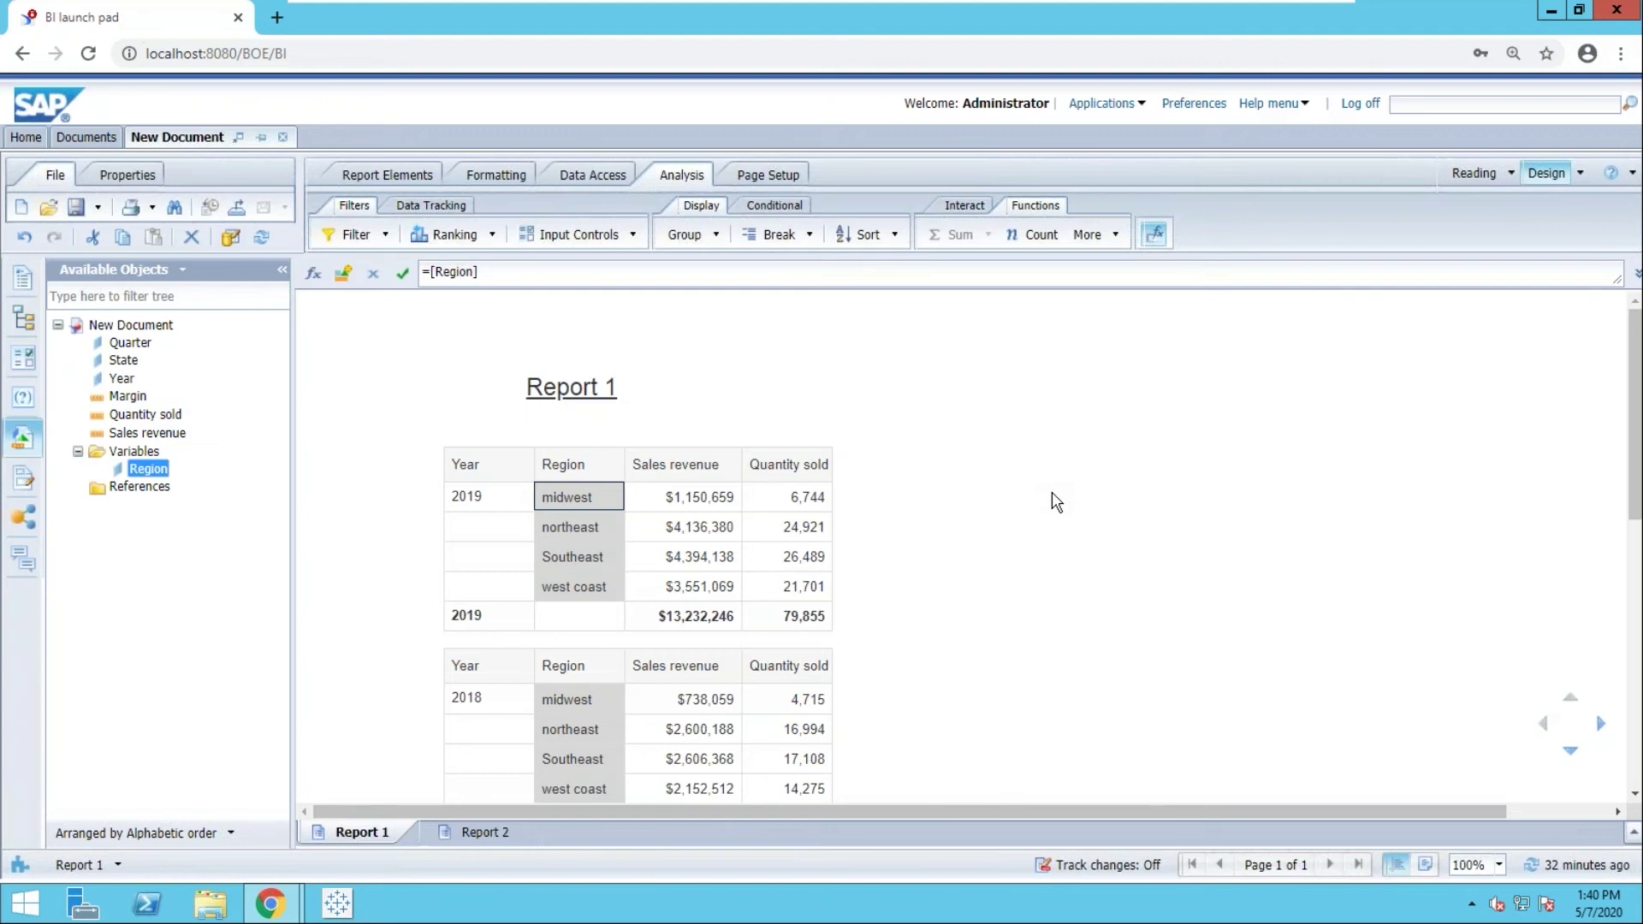
click(696, 394)
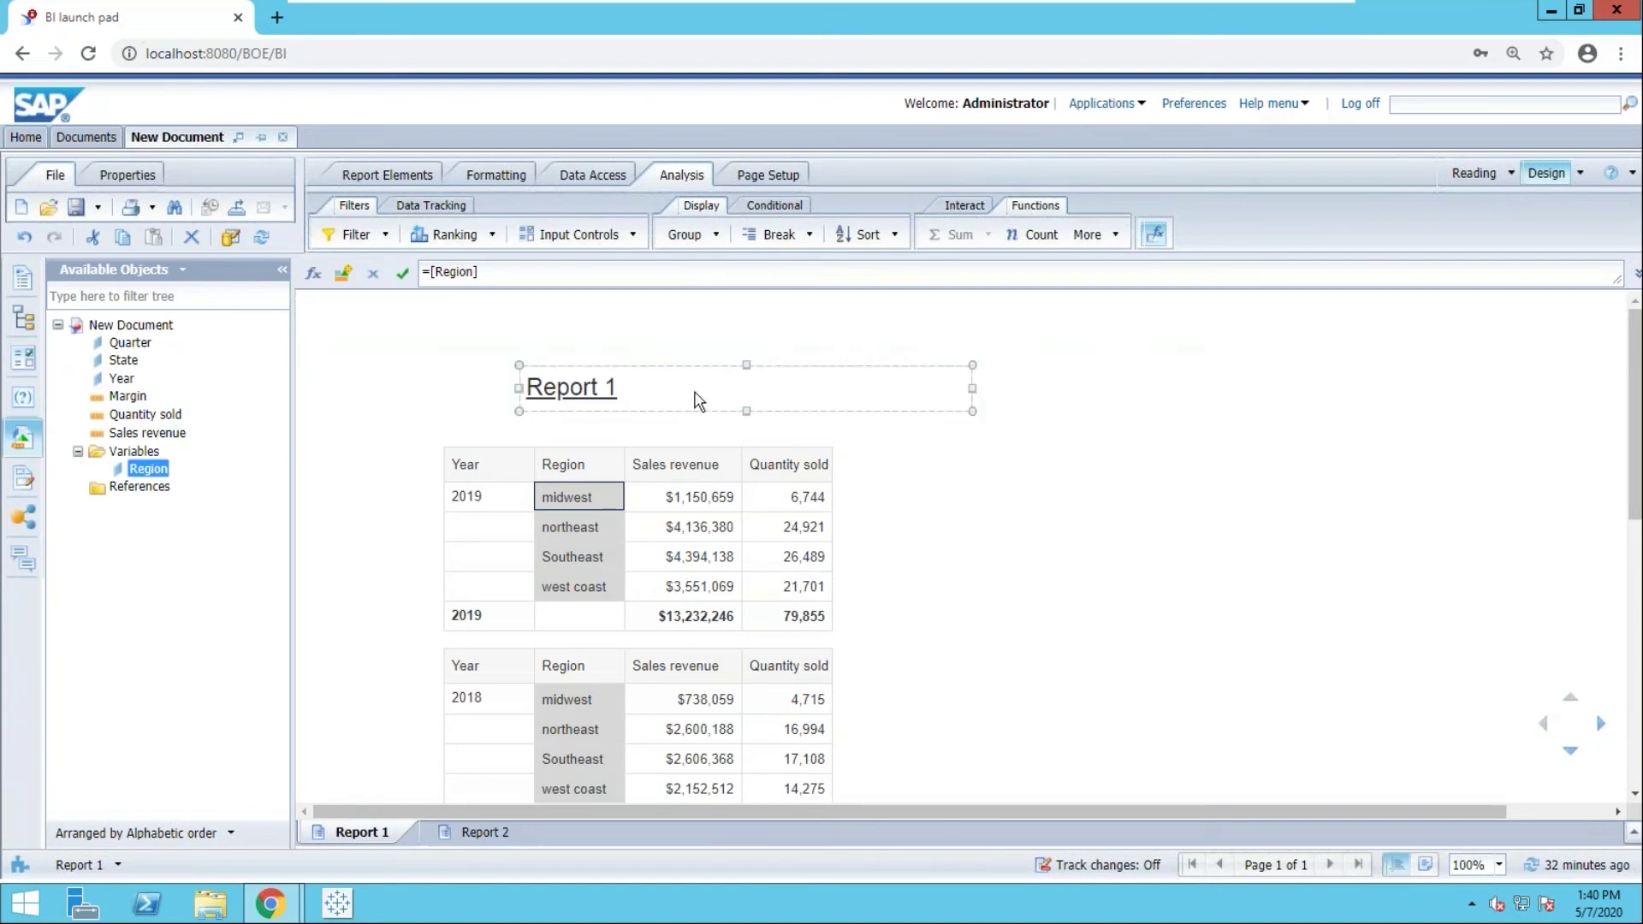
click(689, 429)
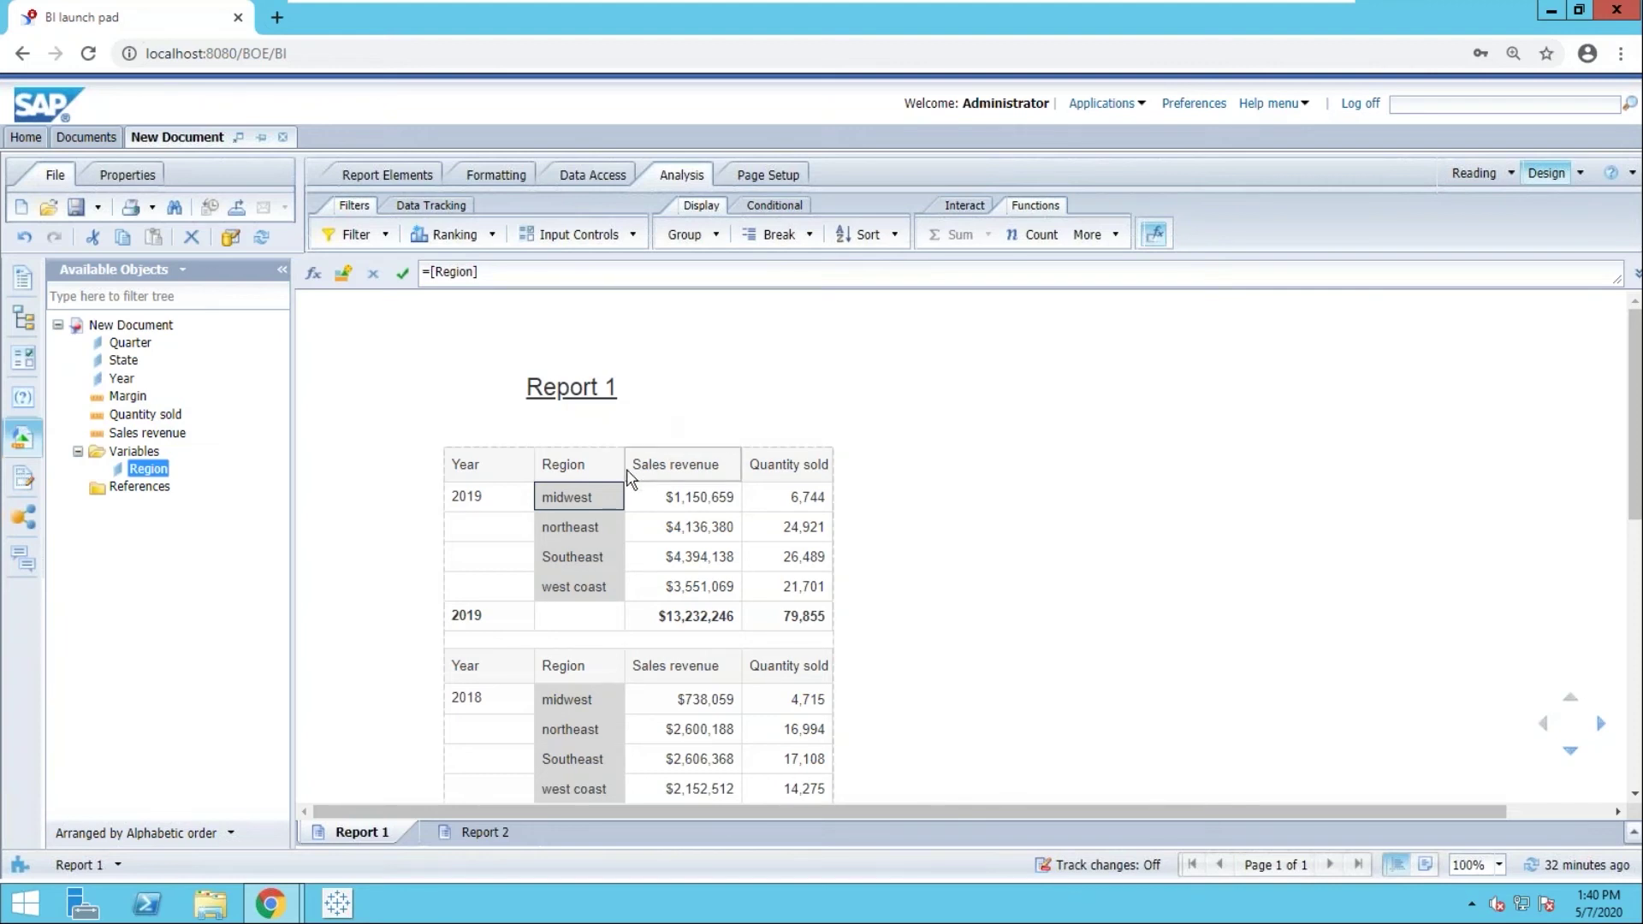
Add State as a column between Region and Sales revenue, and remove it from the table again.
right_click(126, 359)
drag(127, 359, 625, 503)
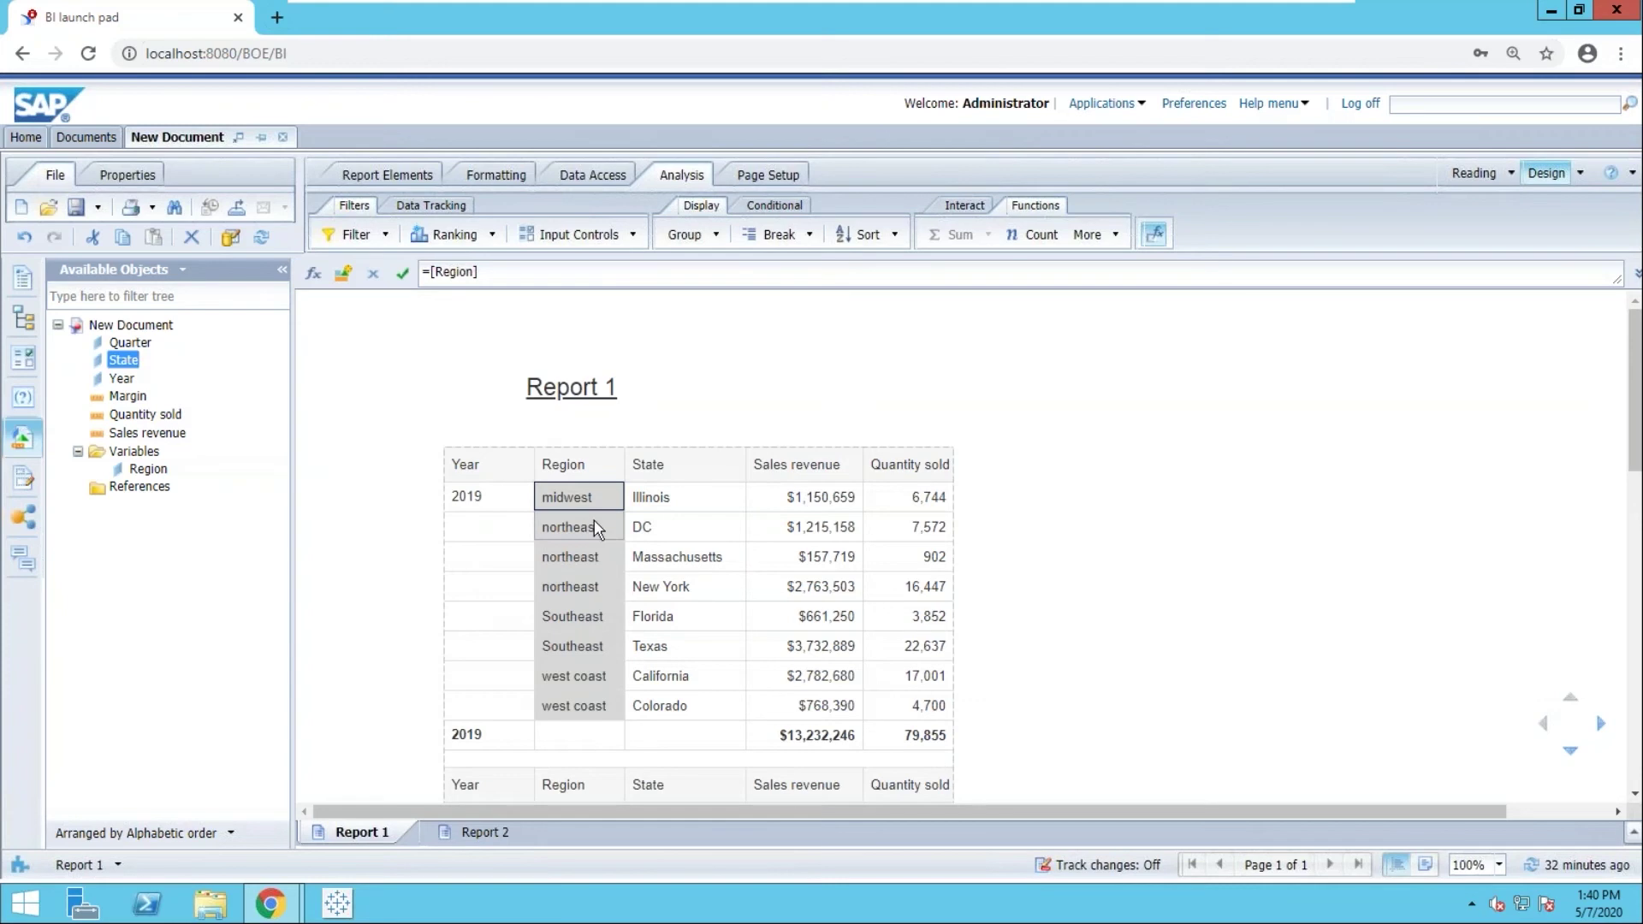
click(674, 528)
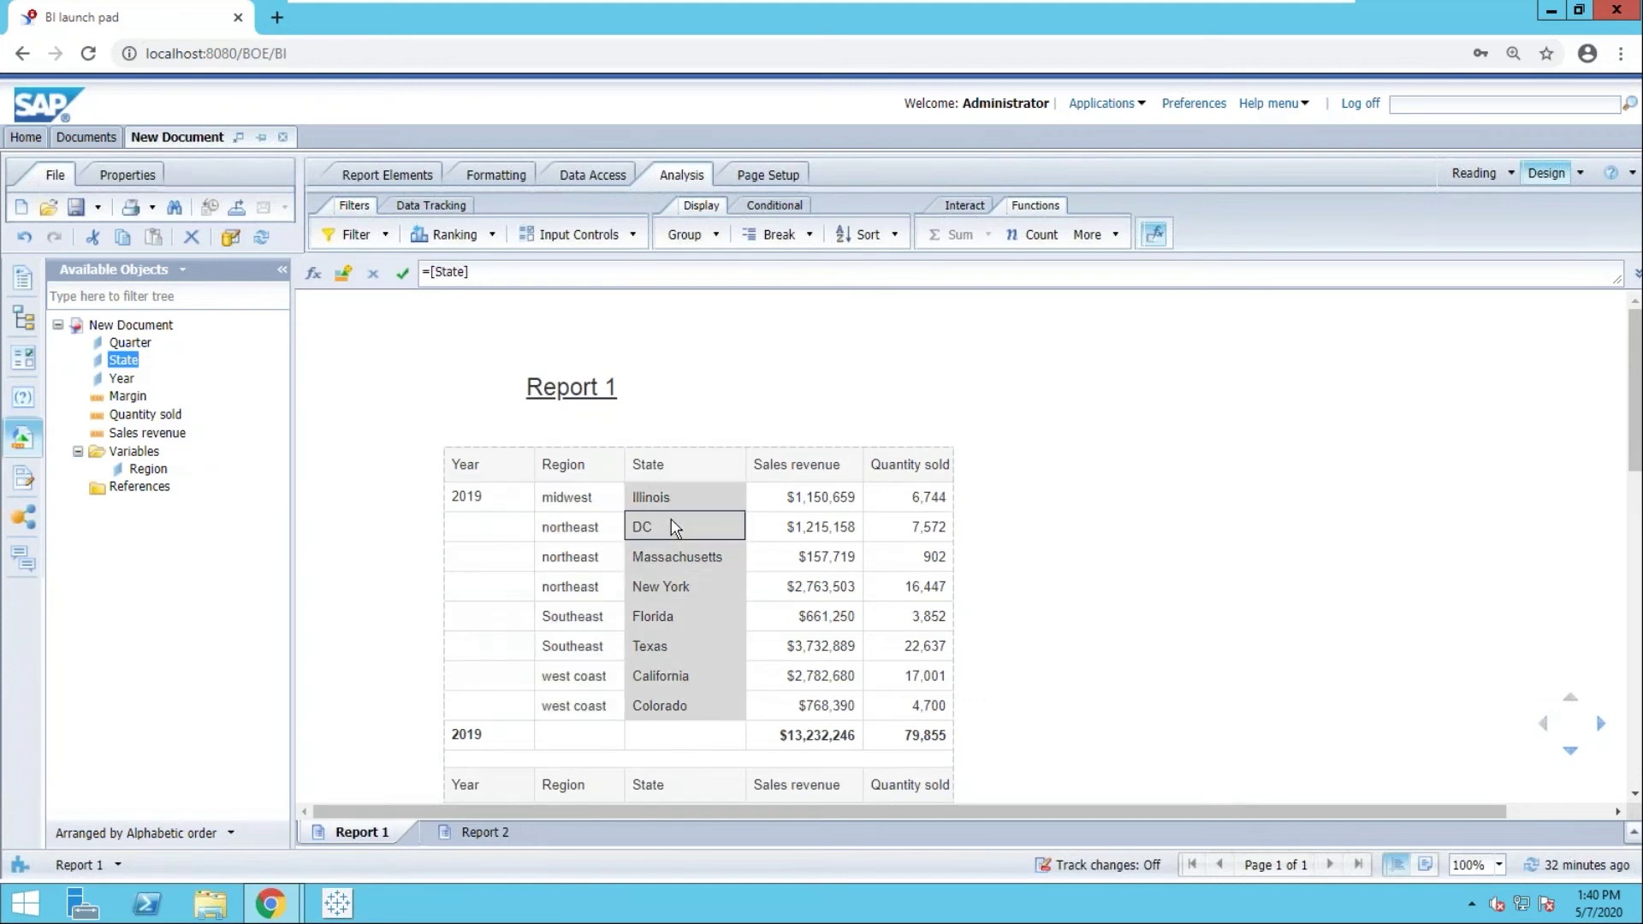
drag(676, 528, 604, 403)
drag(424, 394, 250, 356)
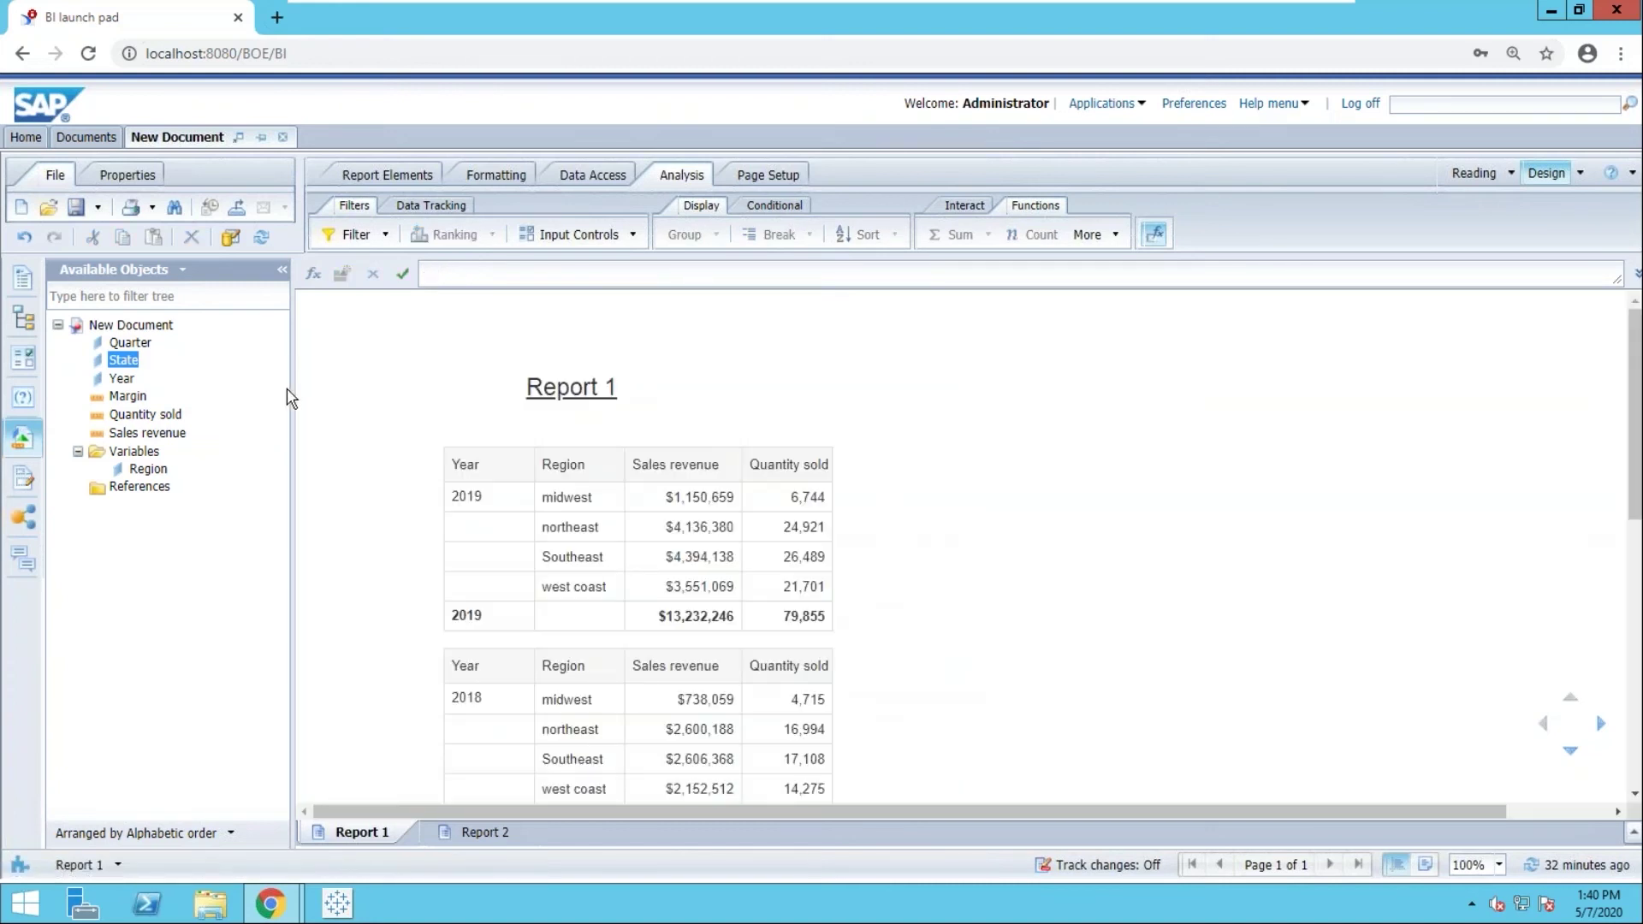
Open group management for the table's Region column, check the state assignments, and confirm the dialog.
click(573, 495)
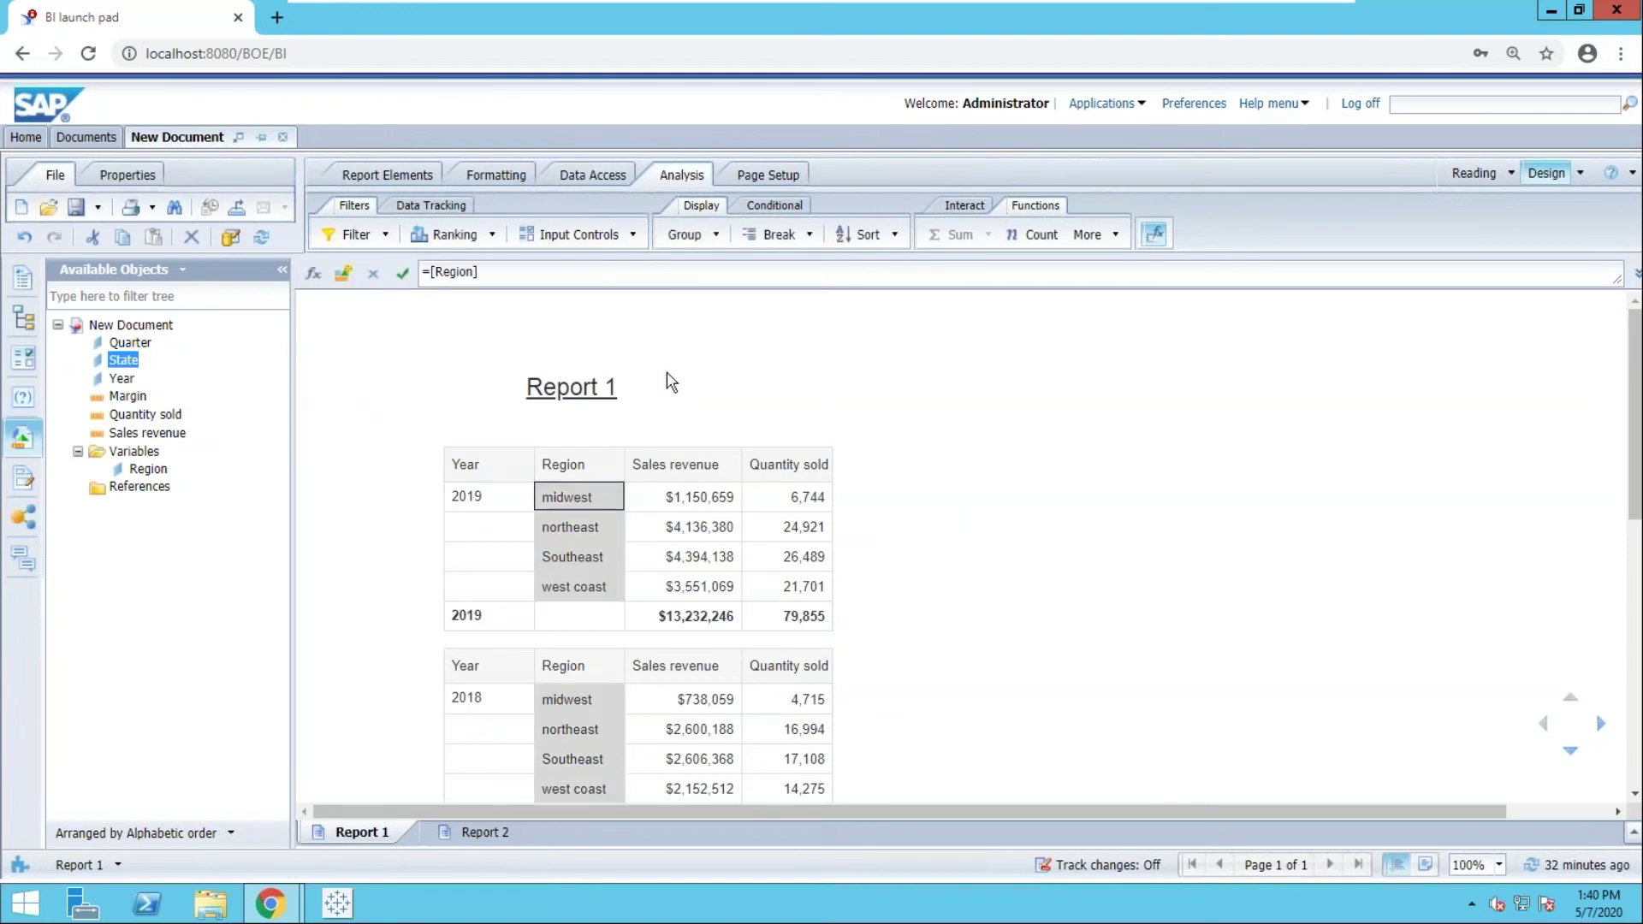
click(684, 234)
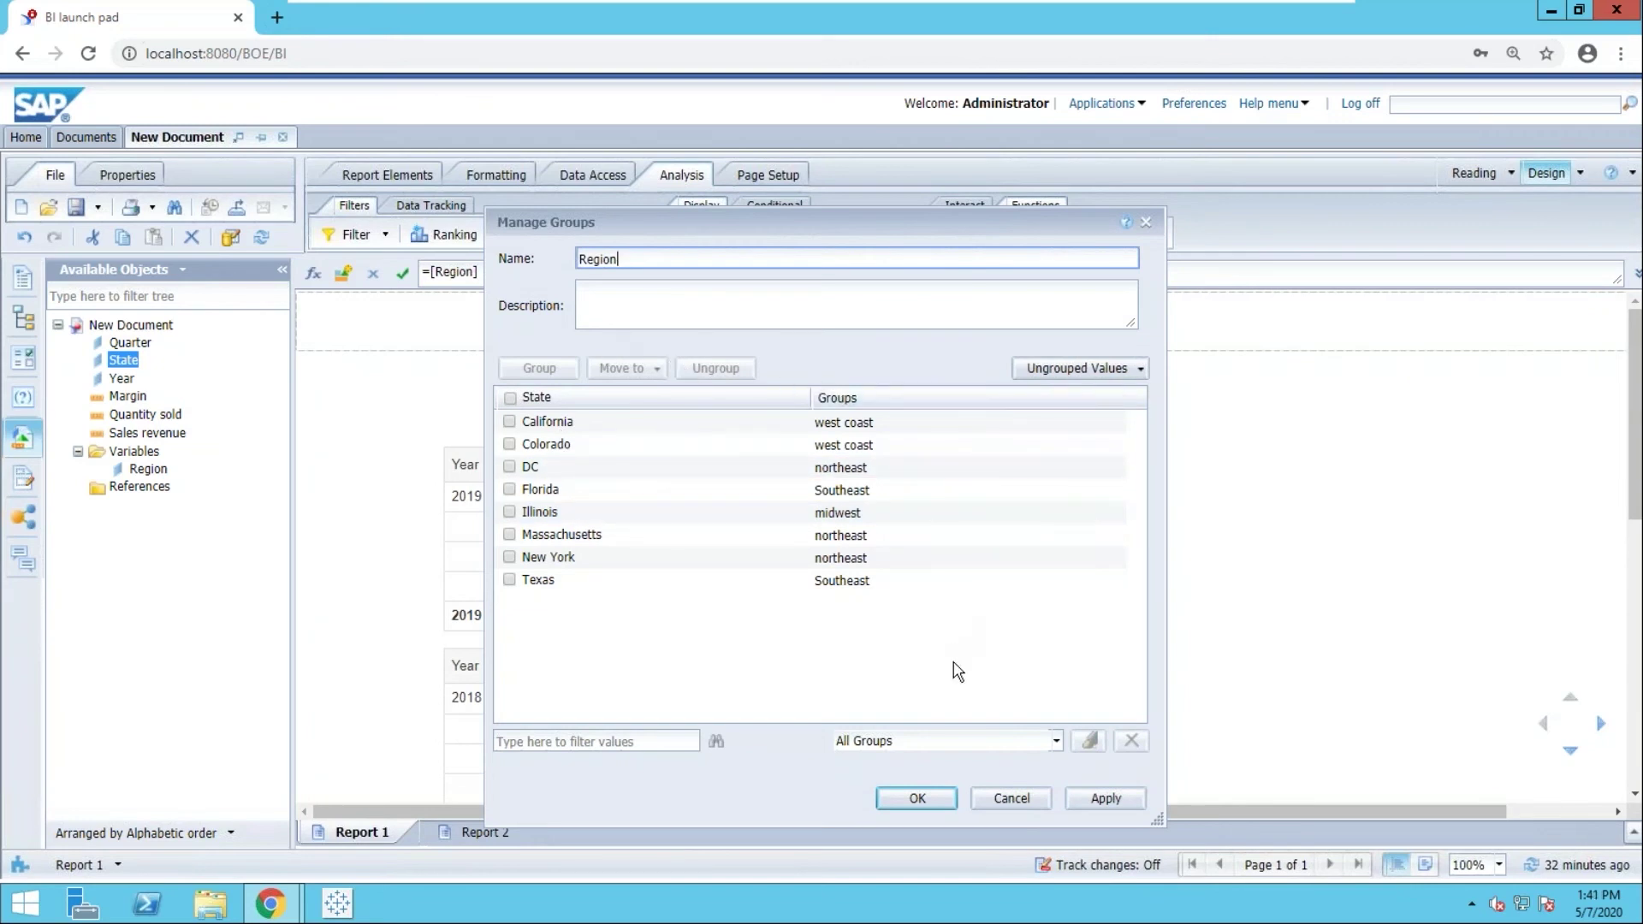
click(918, 799)
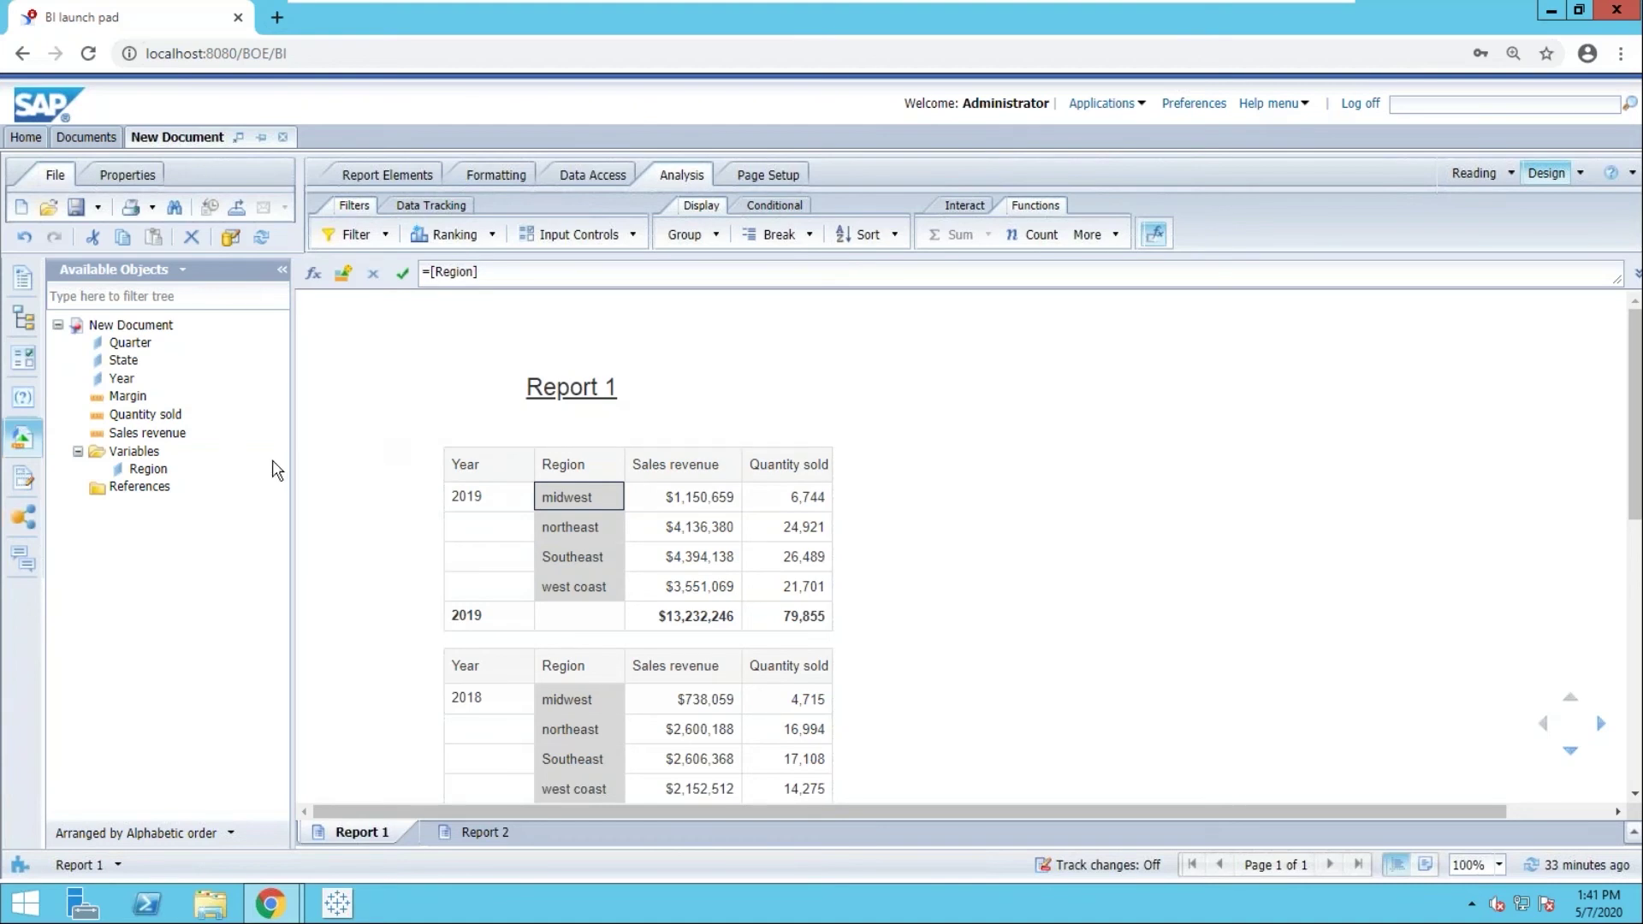
Open the Region variable from the available objects to view its groups, and dismiss the dialog.
click(156, 470)
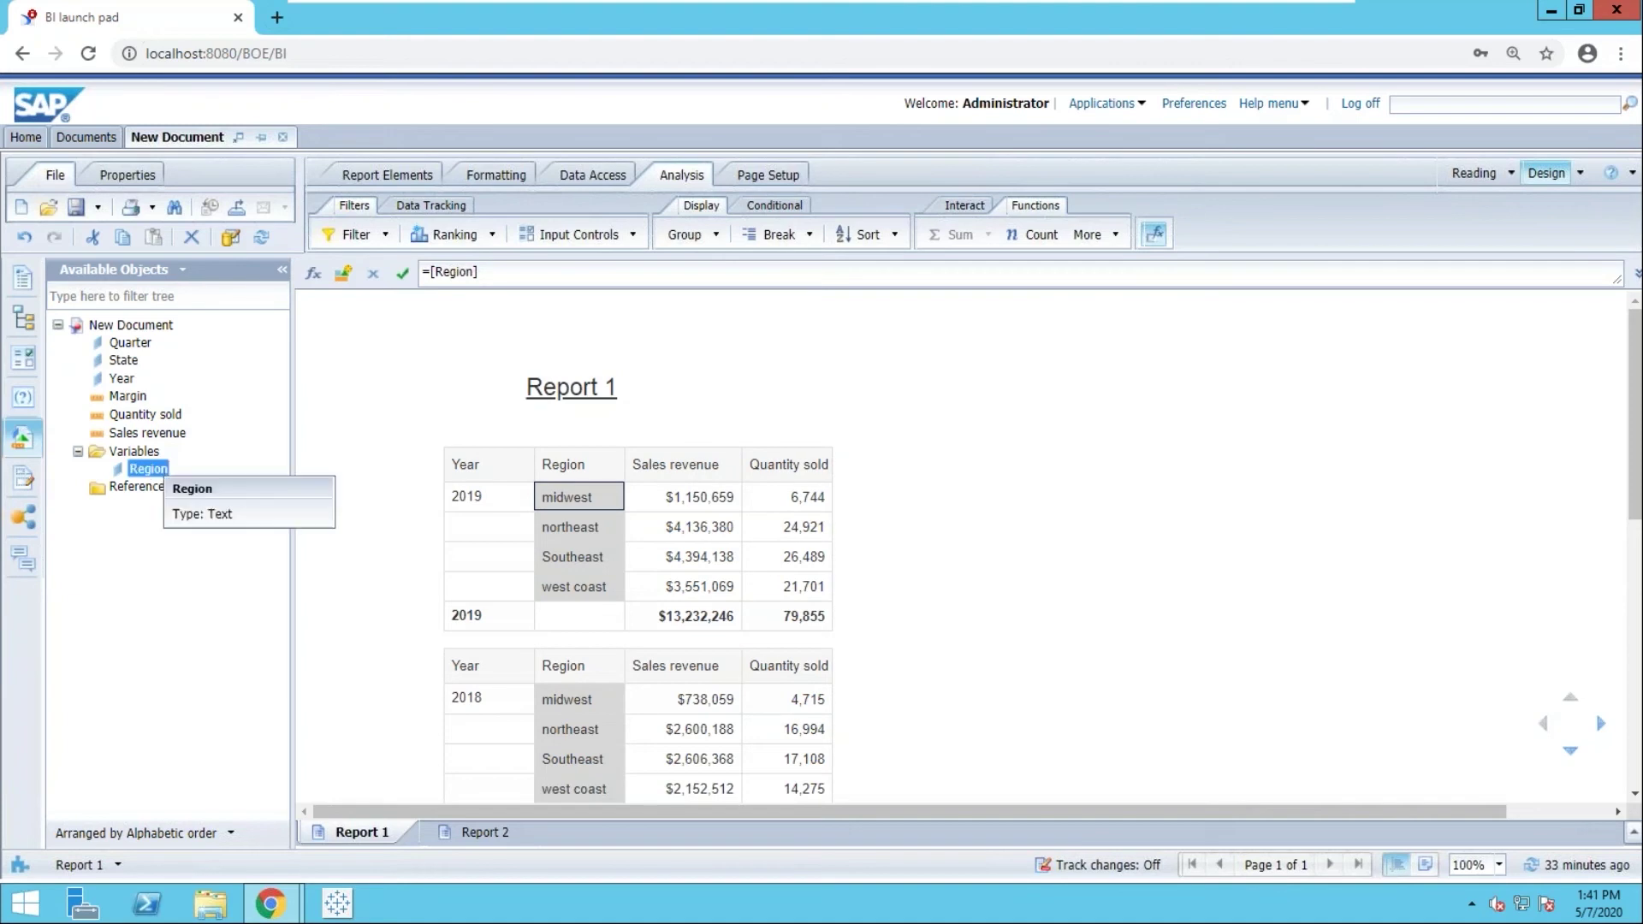
double_click(149, 469)
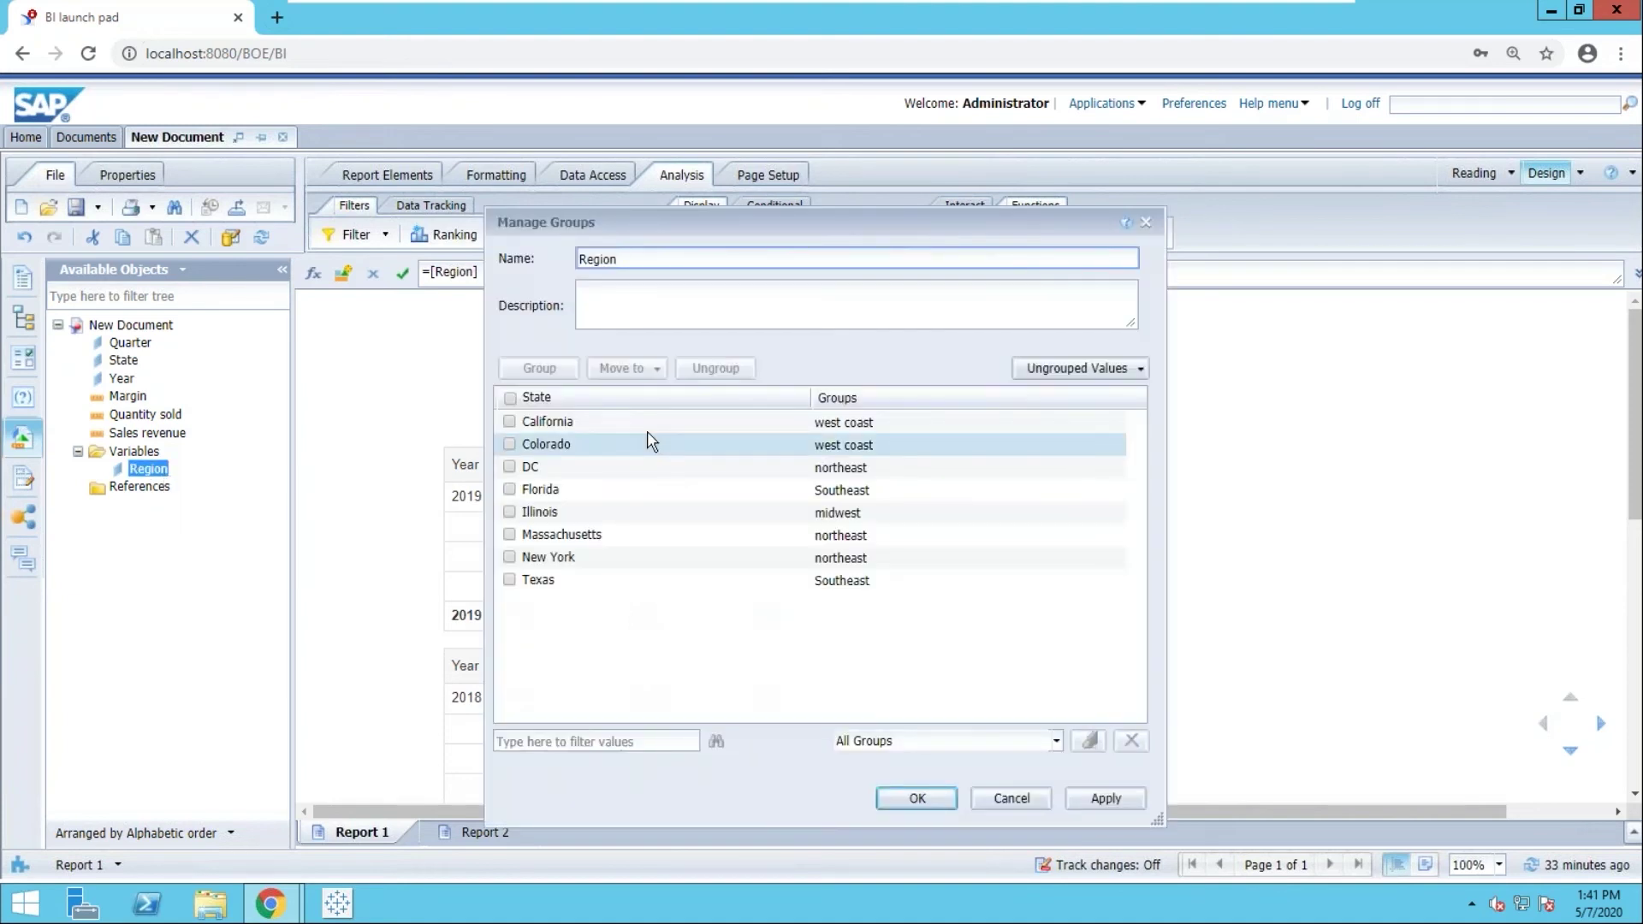
click(1145, 228)
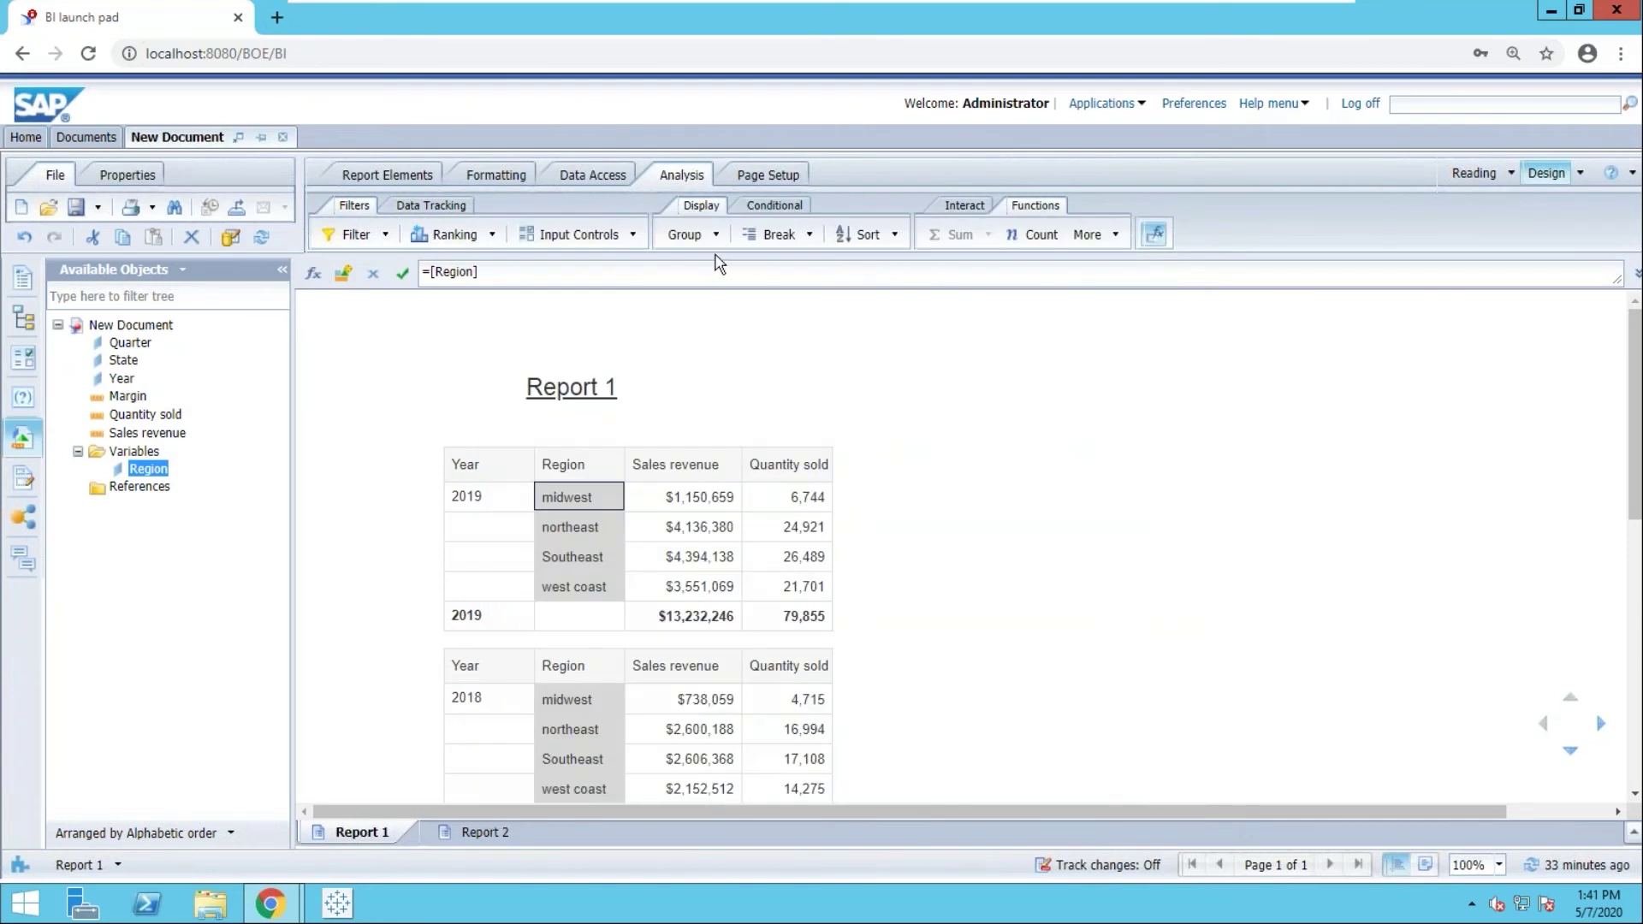
Ungroup all the states in the table's Region variable and confirm the group changes.
click(673, 236)
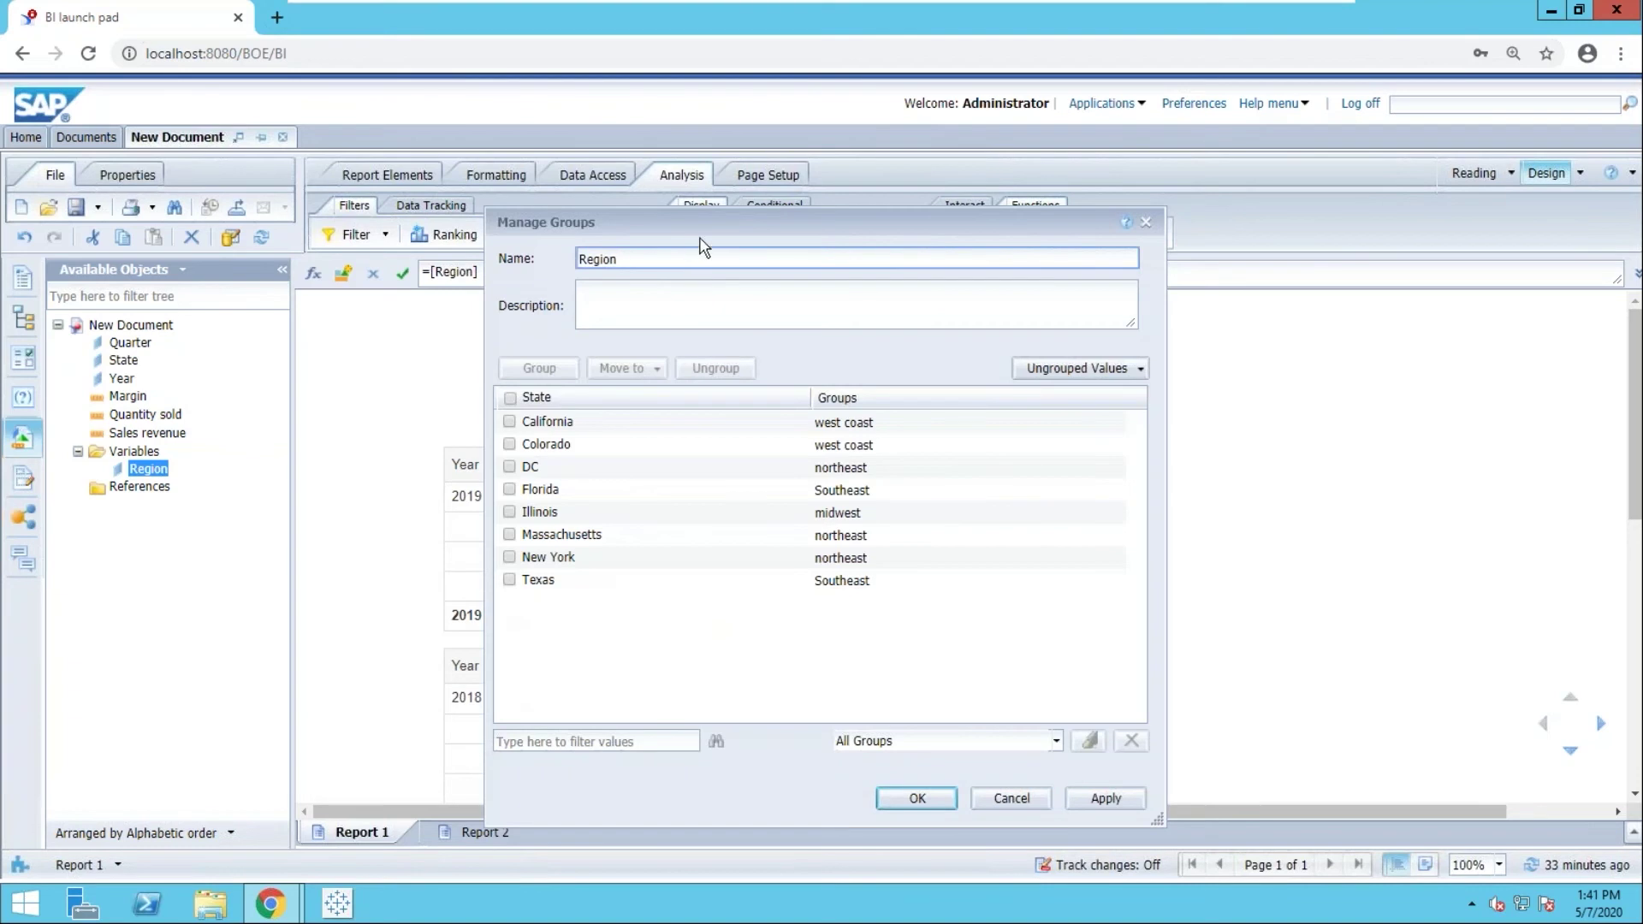
drag(696, 233, 657, 350)
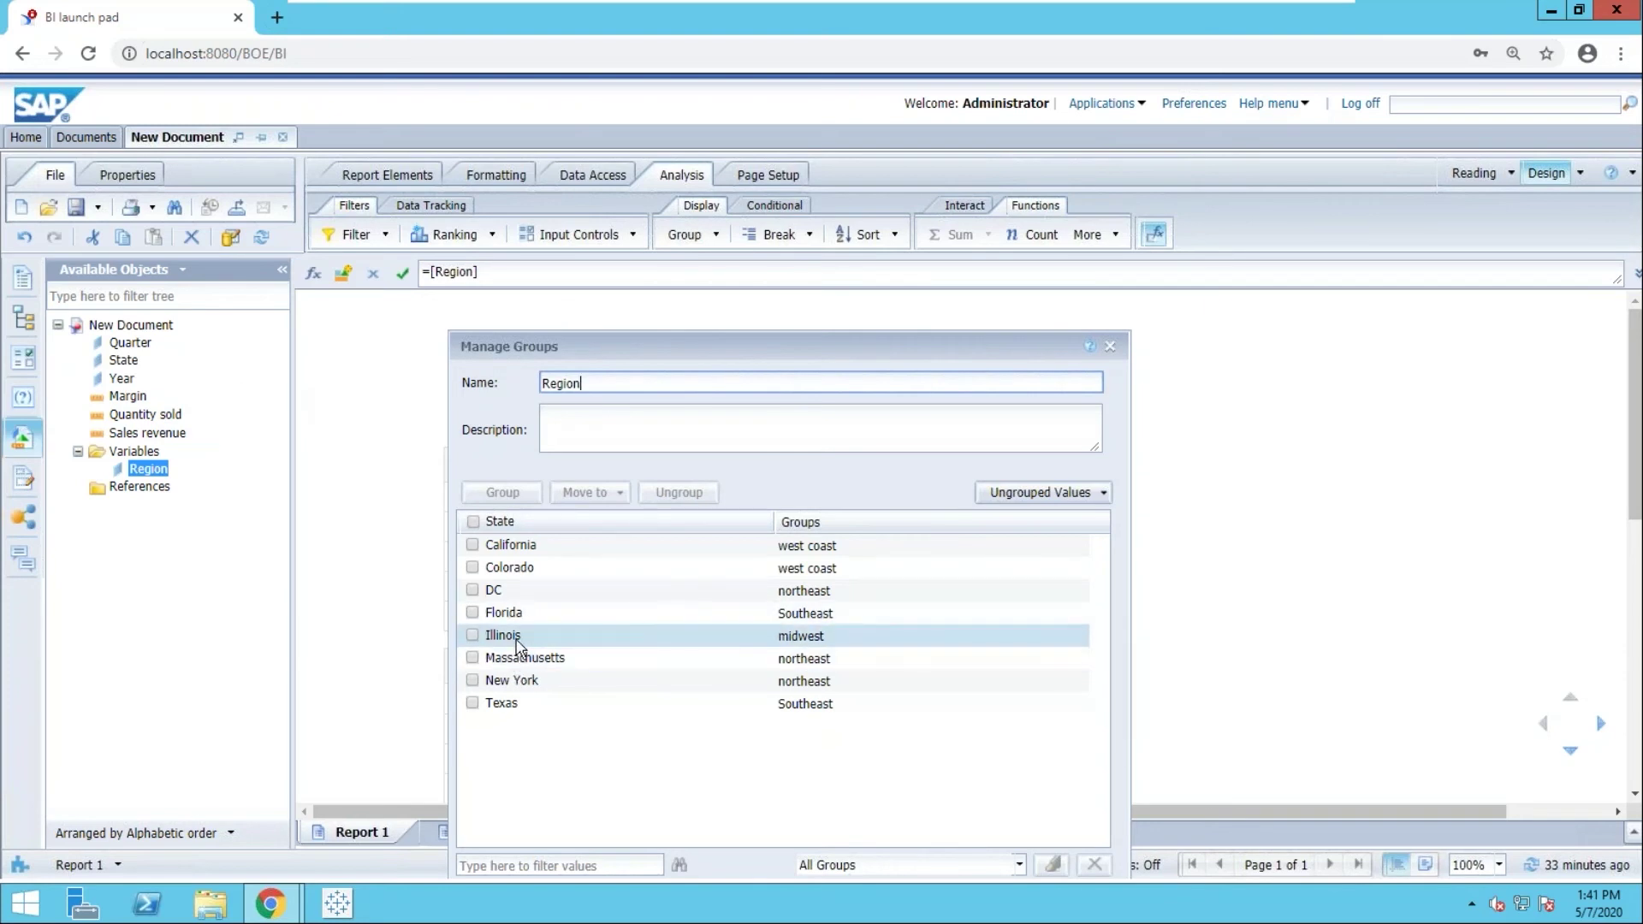
click(472, 522)
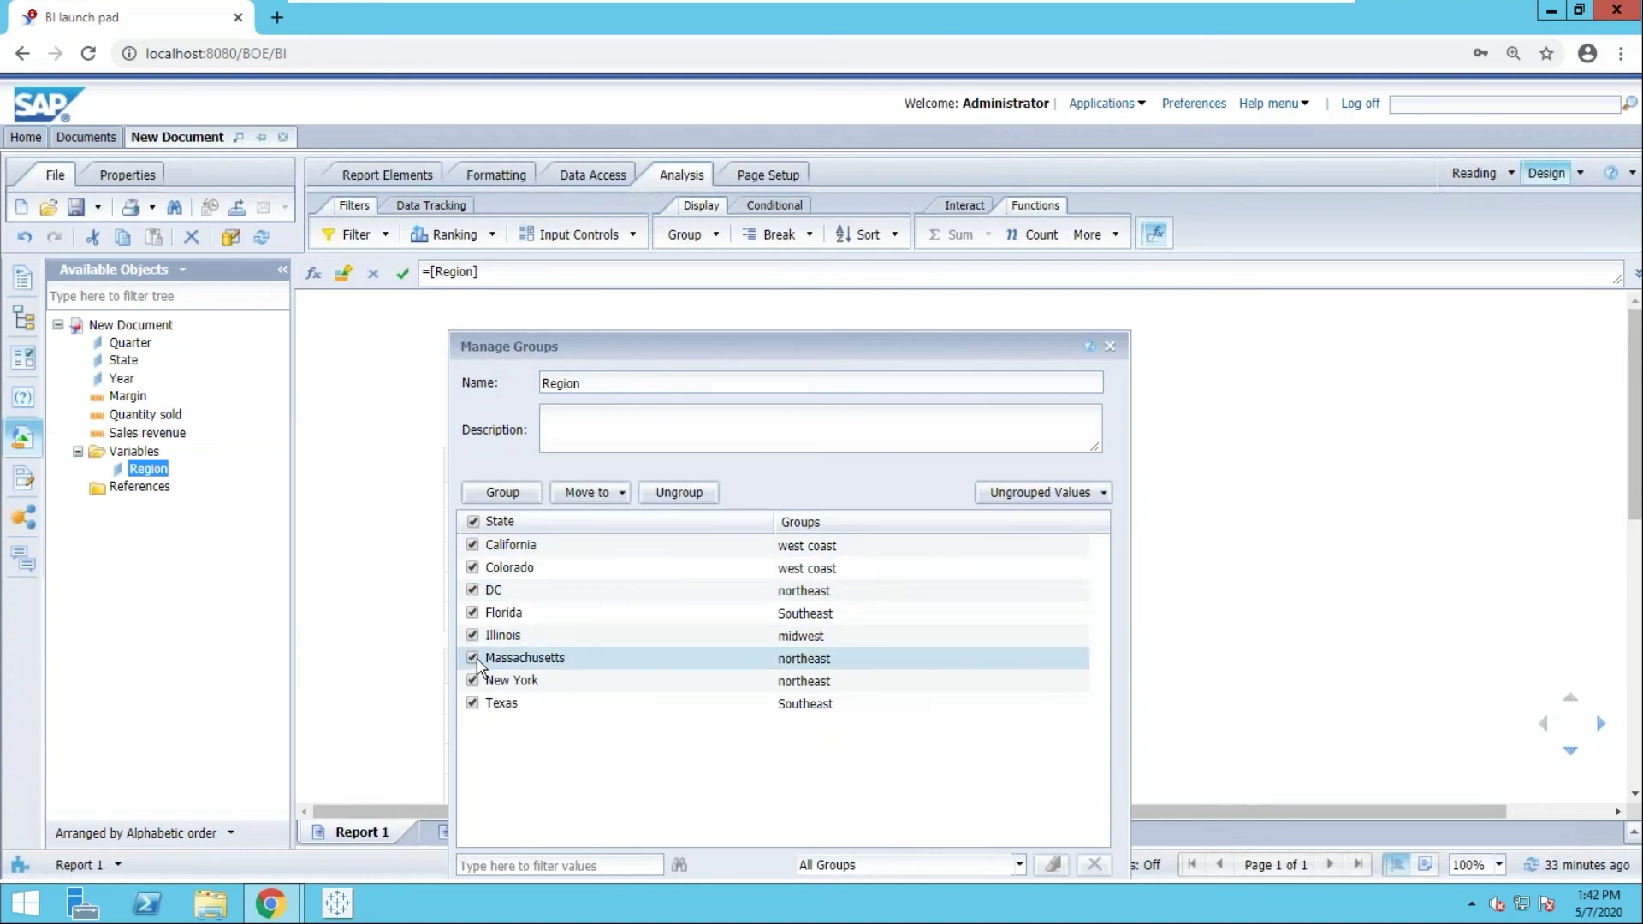
click(678, 493)
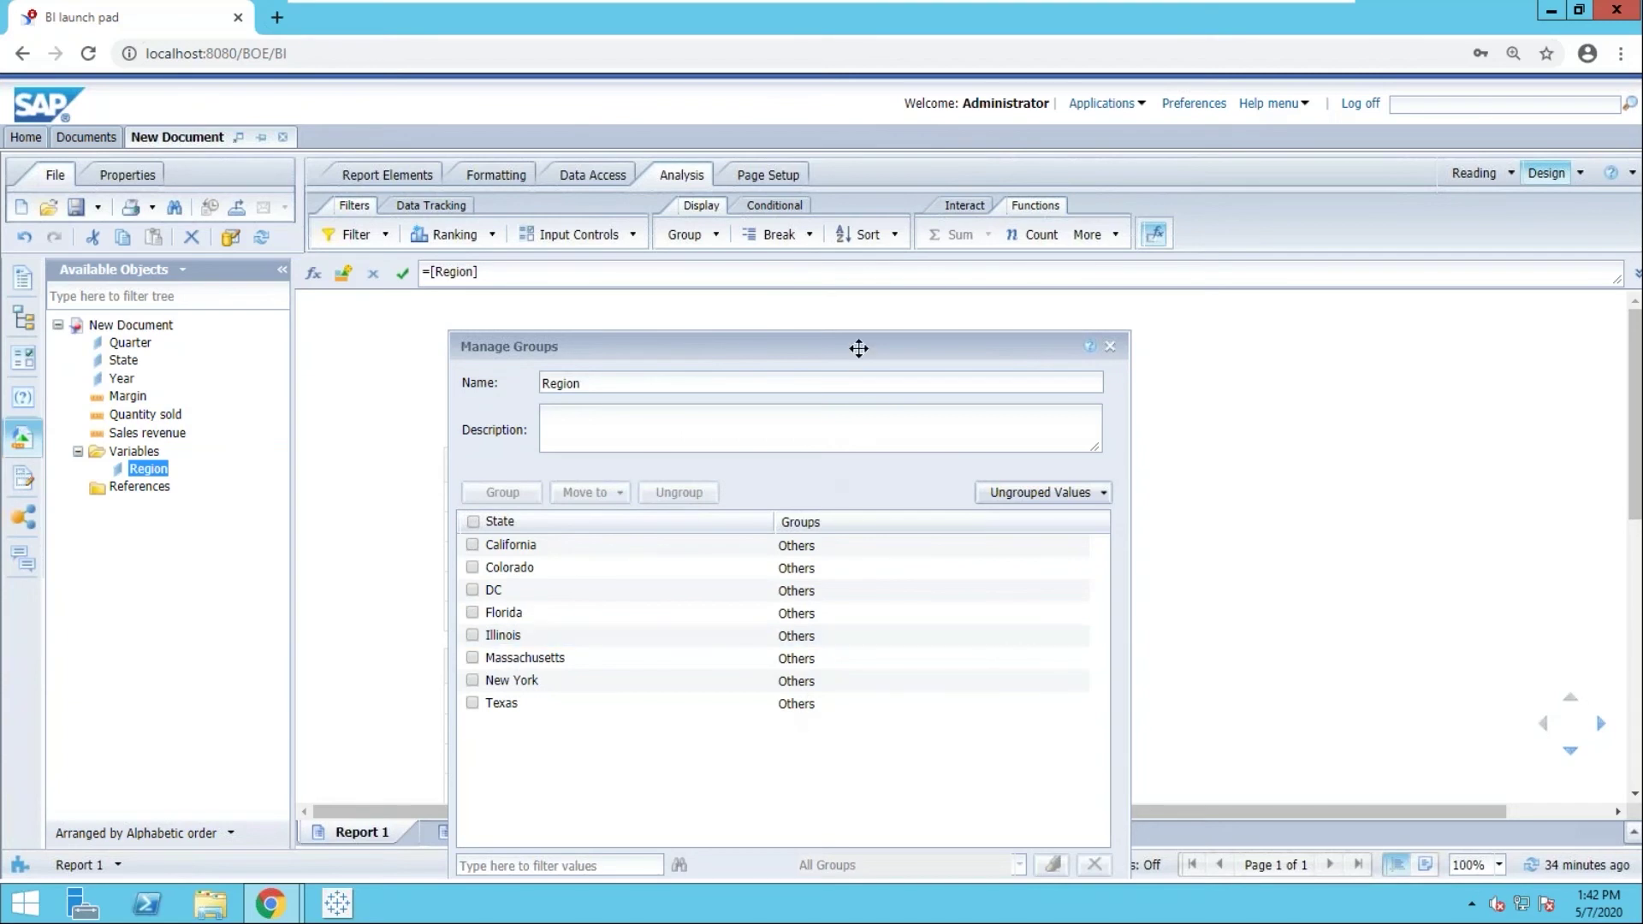
drag(858, 349, 908, 249)
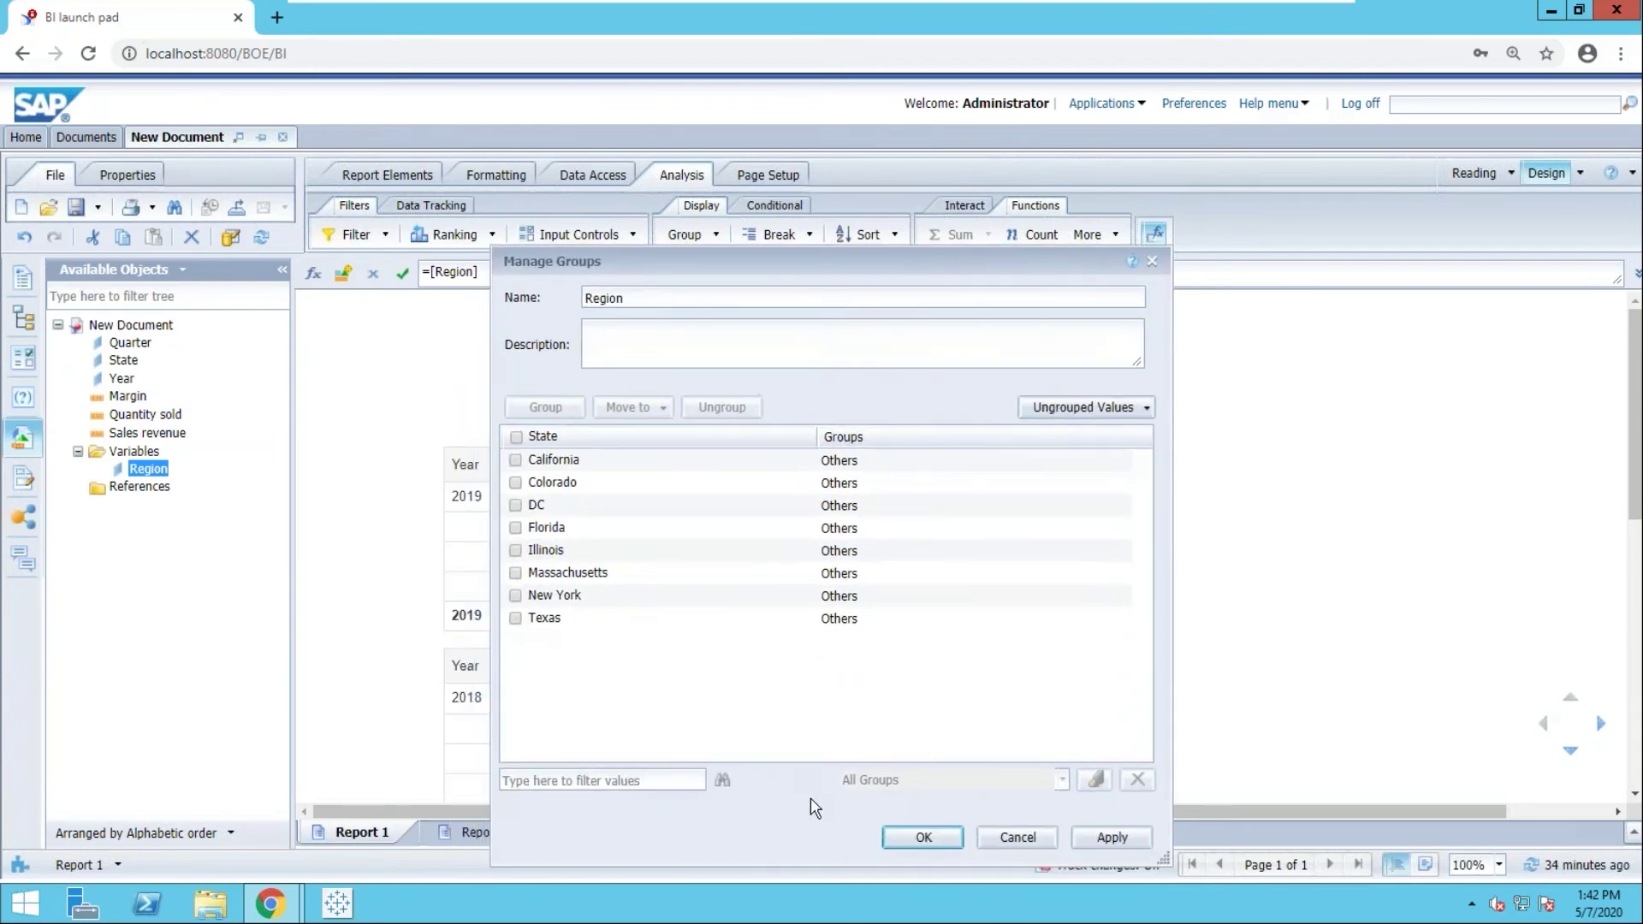
click(920, 839)
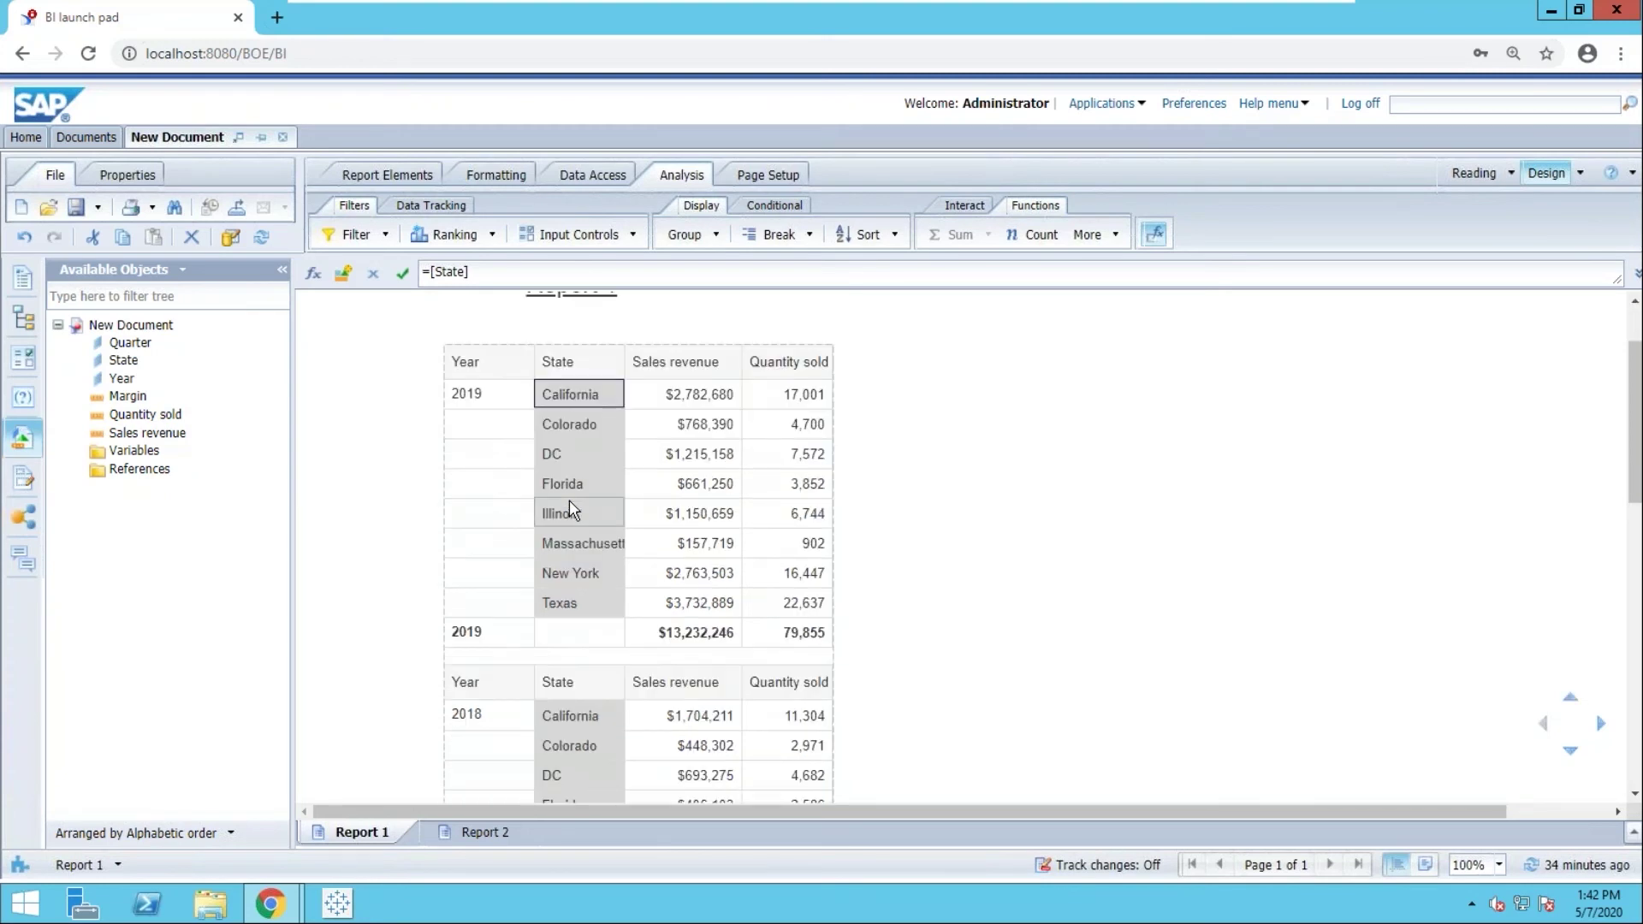
scroll(568, 500, down, 1)
scroll(599, 480, up, 1)
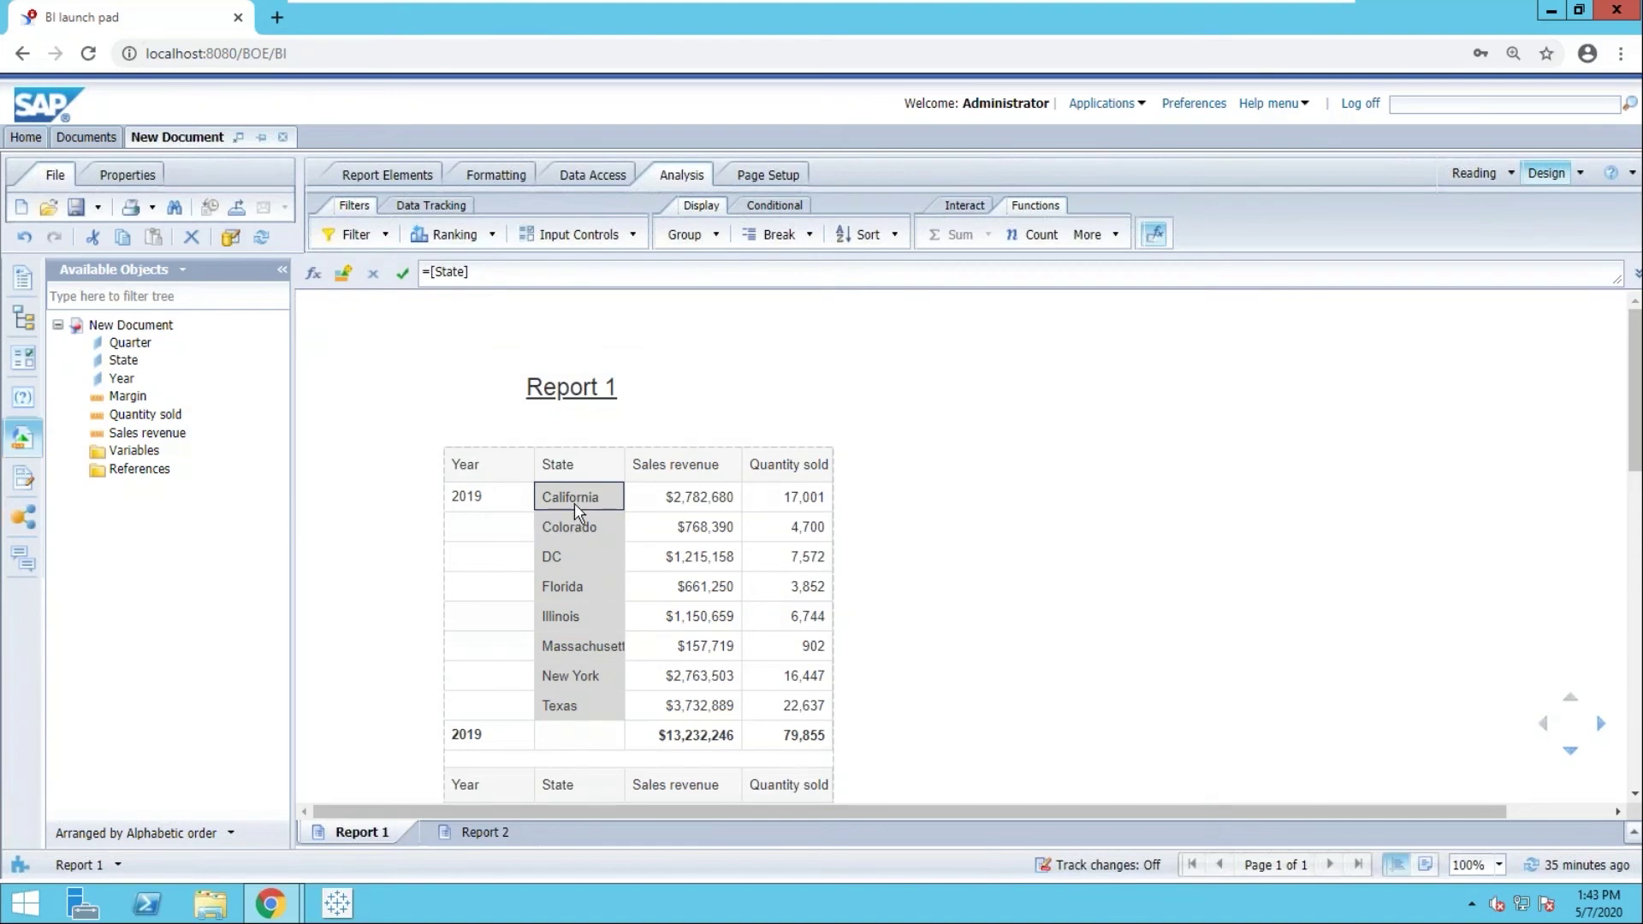
Sort the table's Sales revenue column in descending order.
click(666, 530)
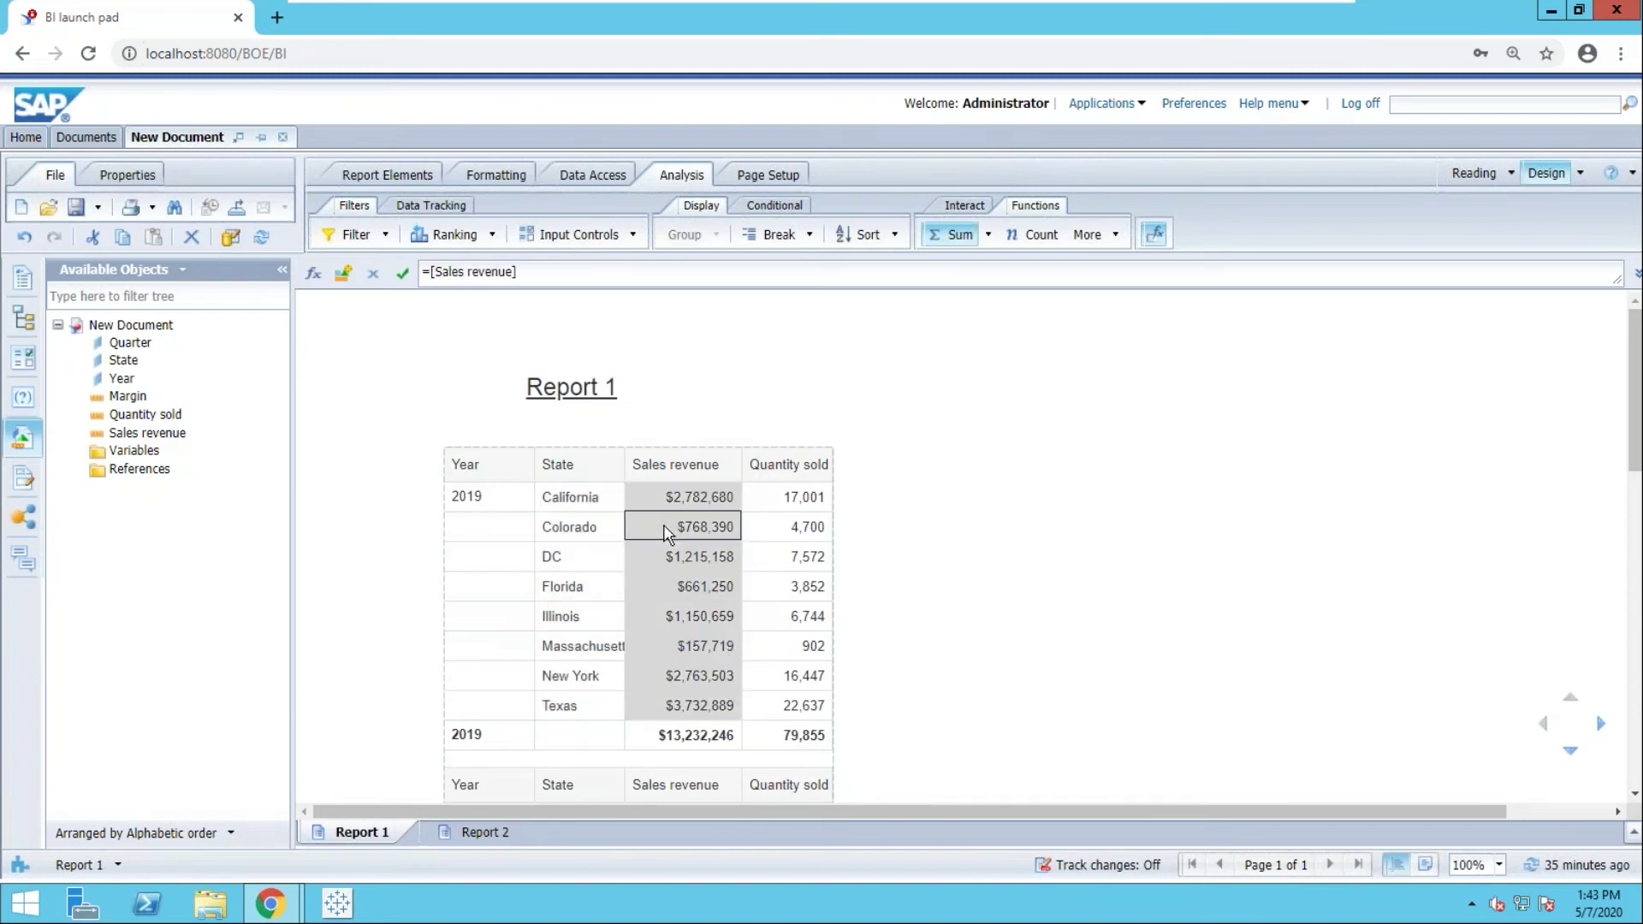
click(895, 236)
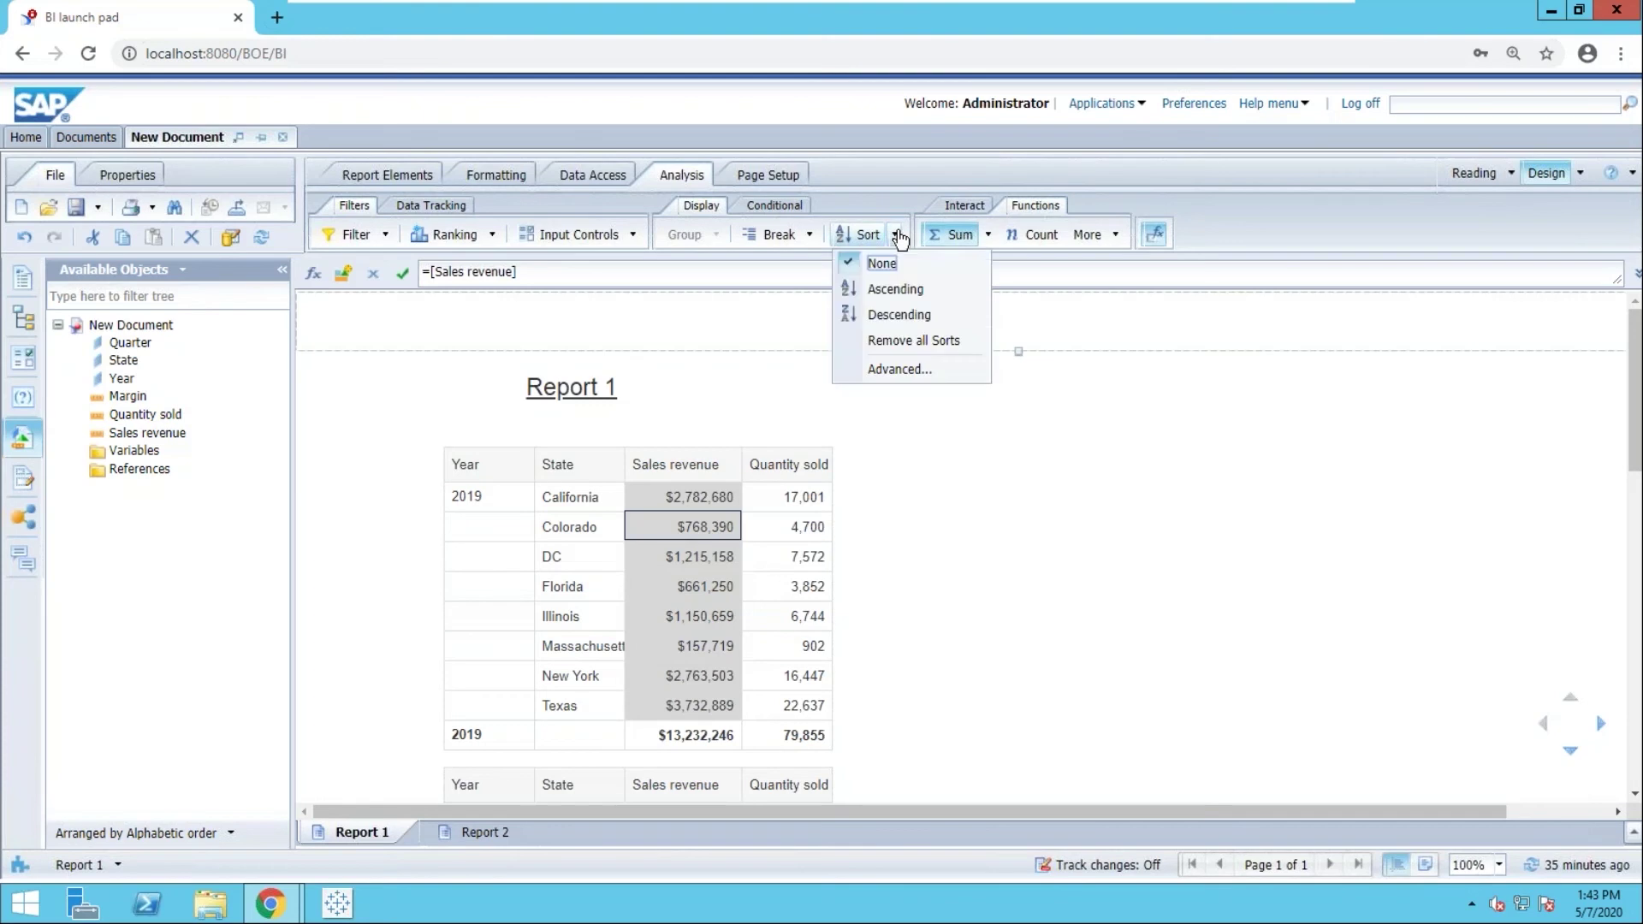
click(897, 314)
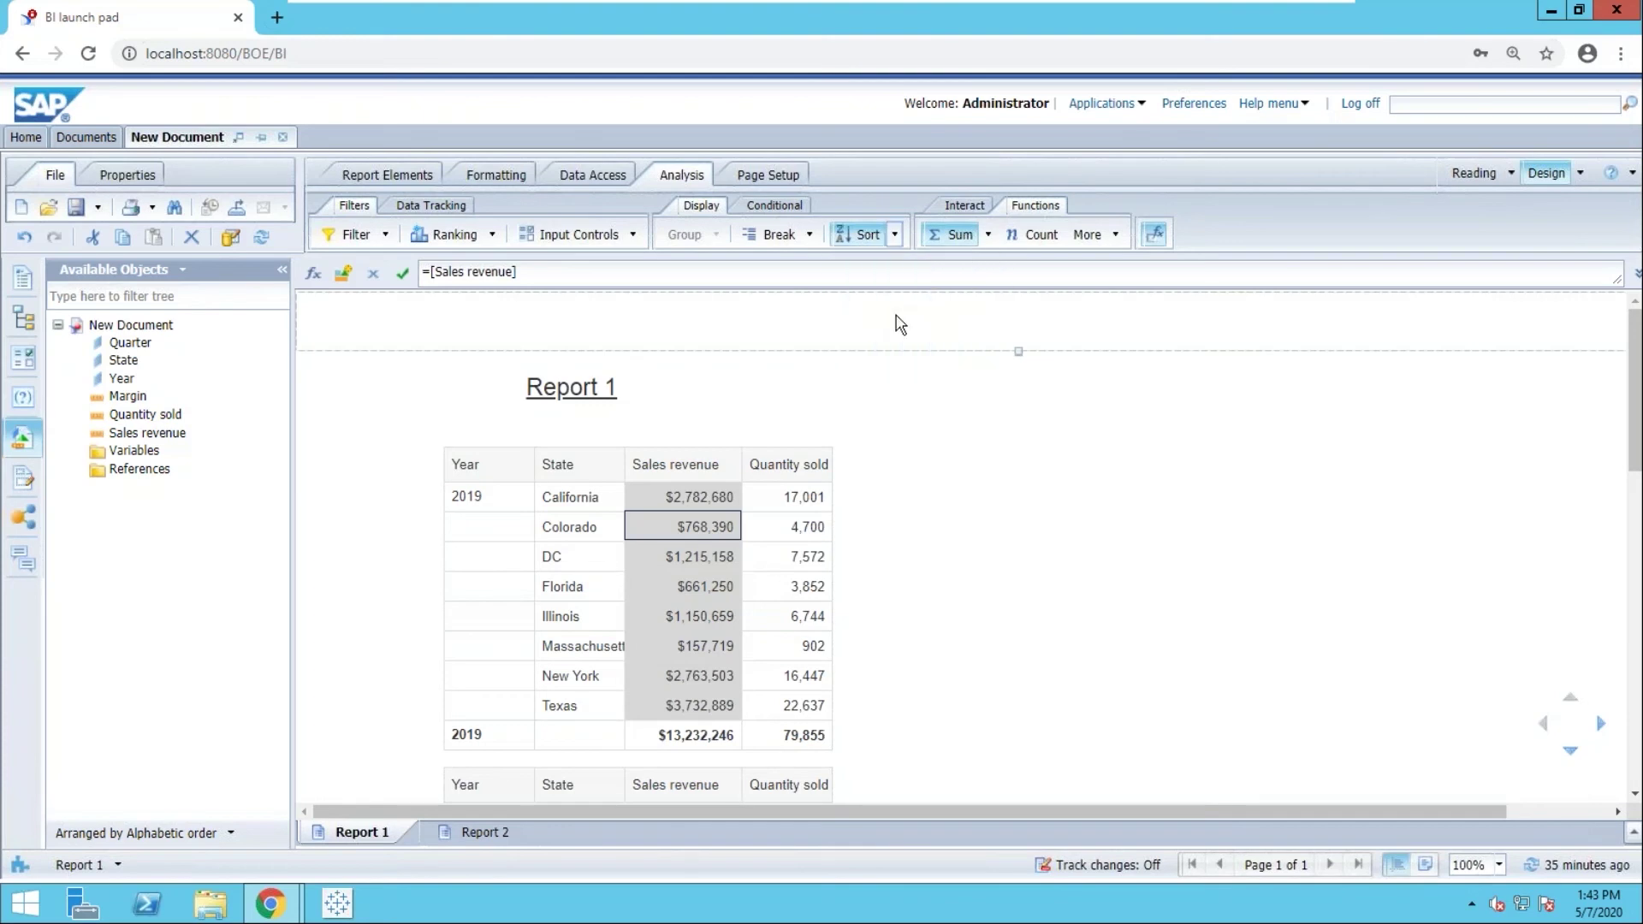
click(874, 455)
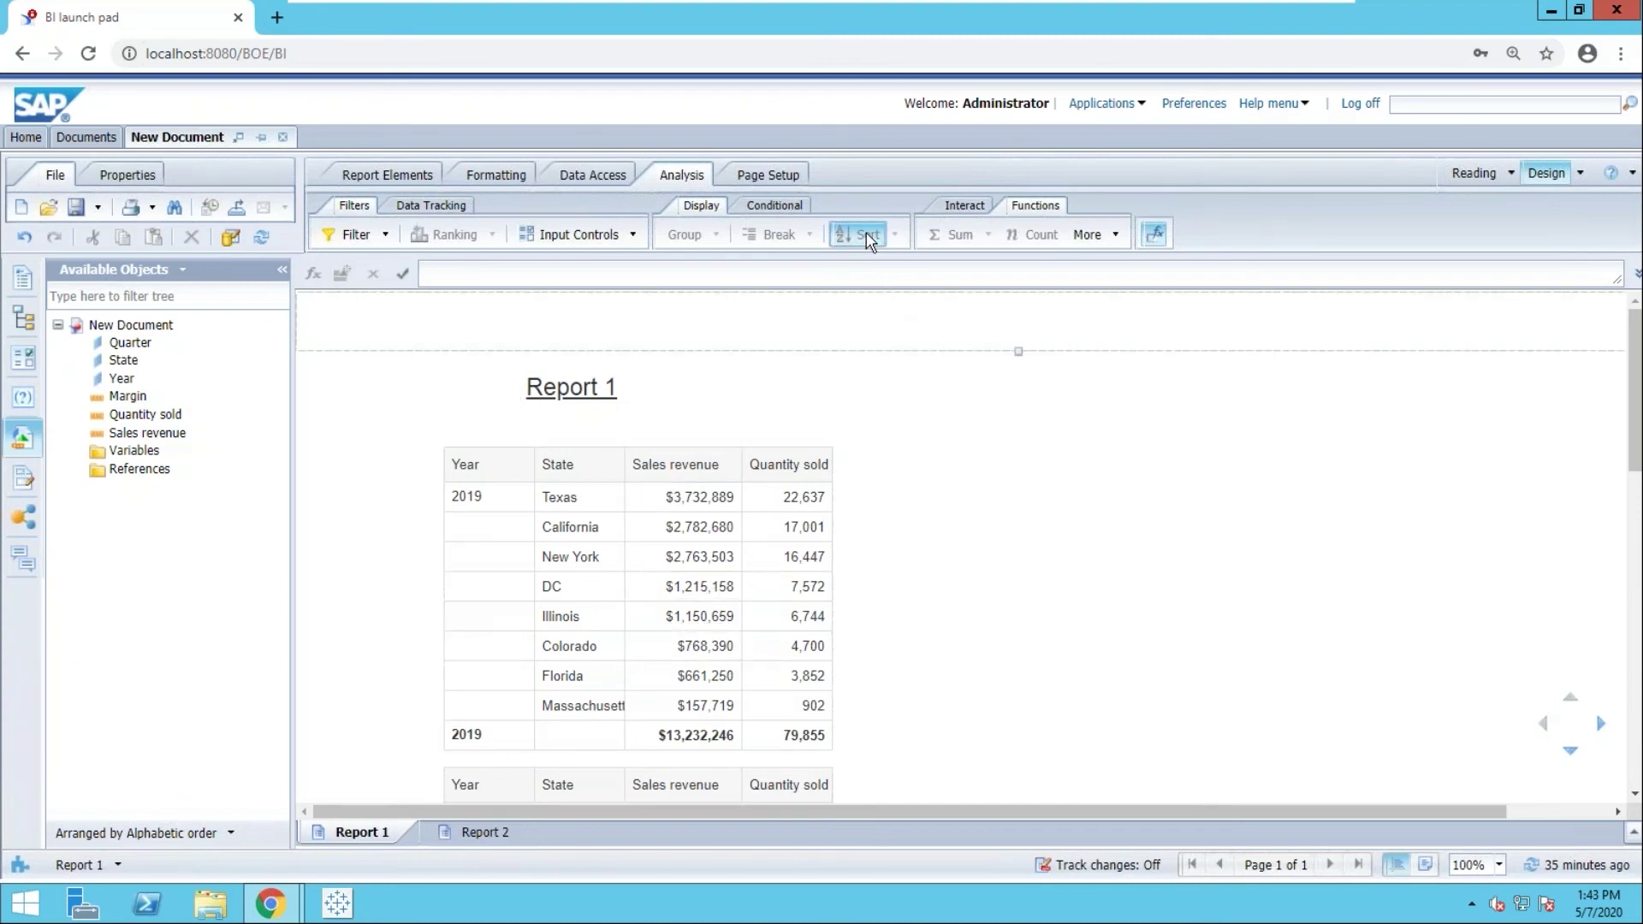
Set the sort on the Sales revenue column back to None.
click(726, 495)
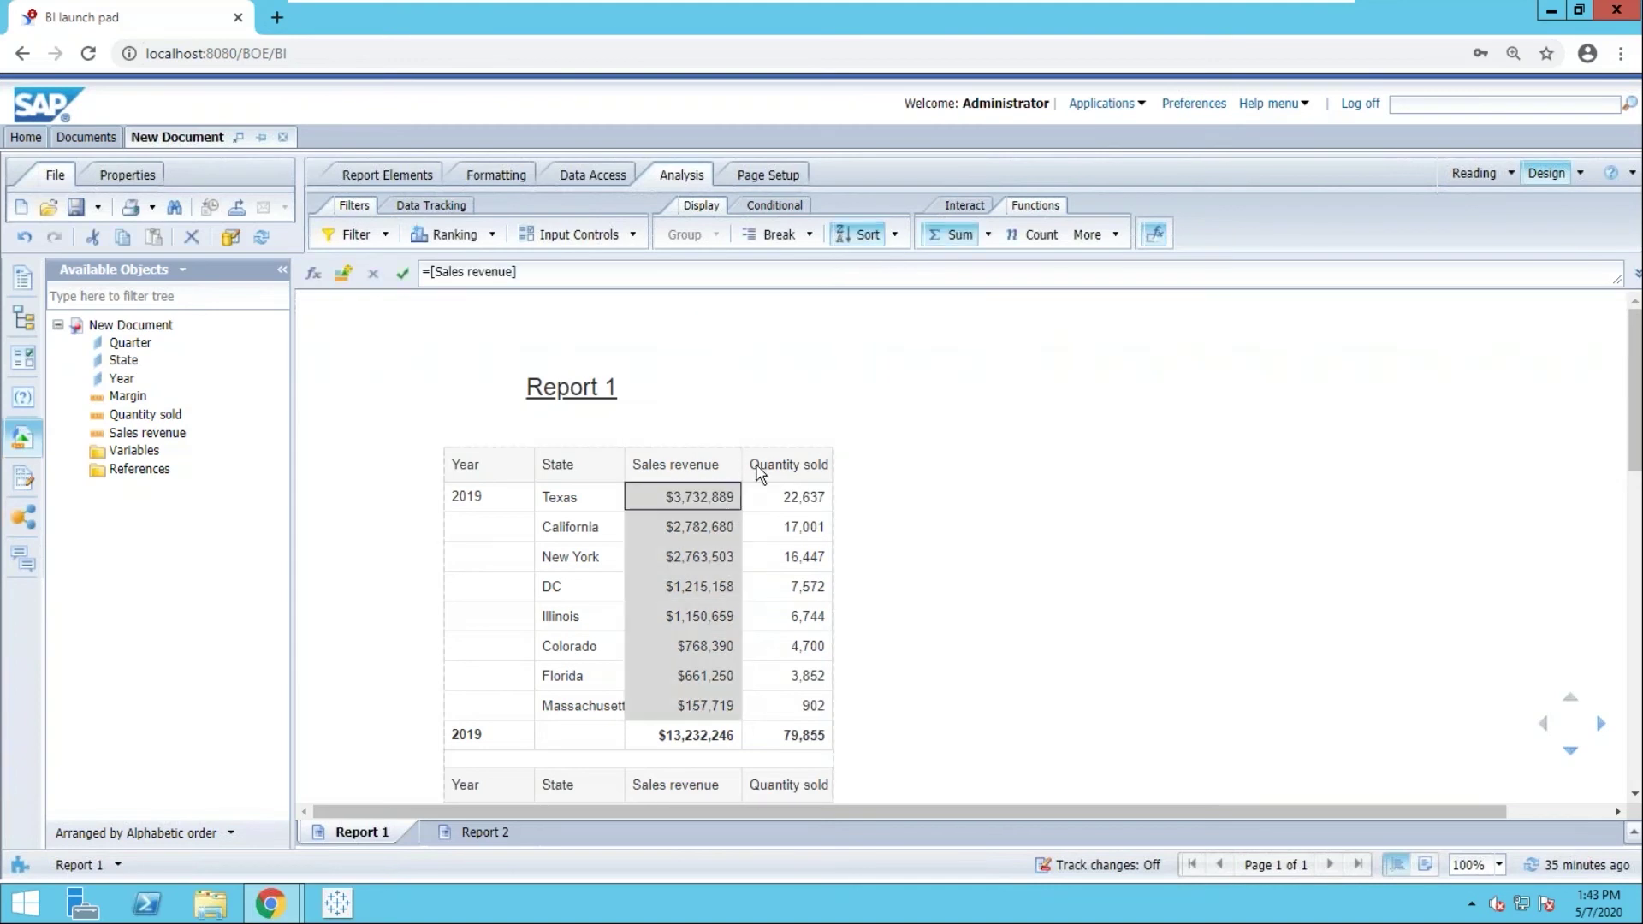
click(892, 239)
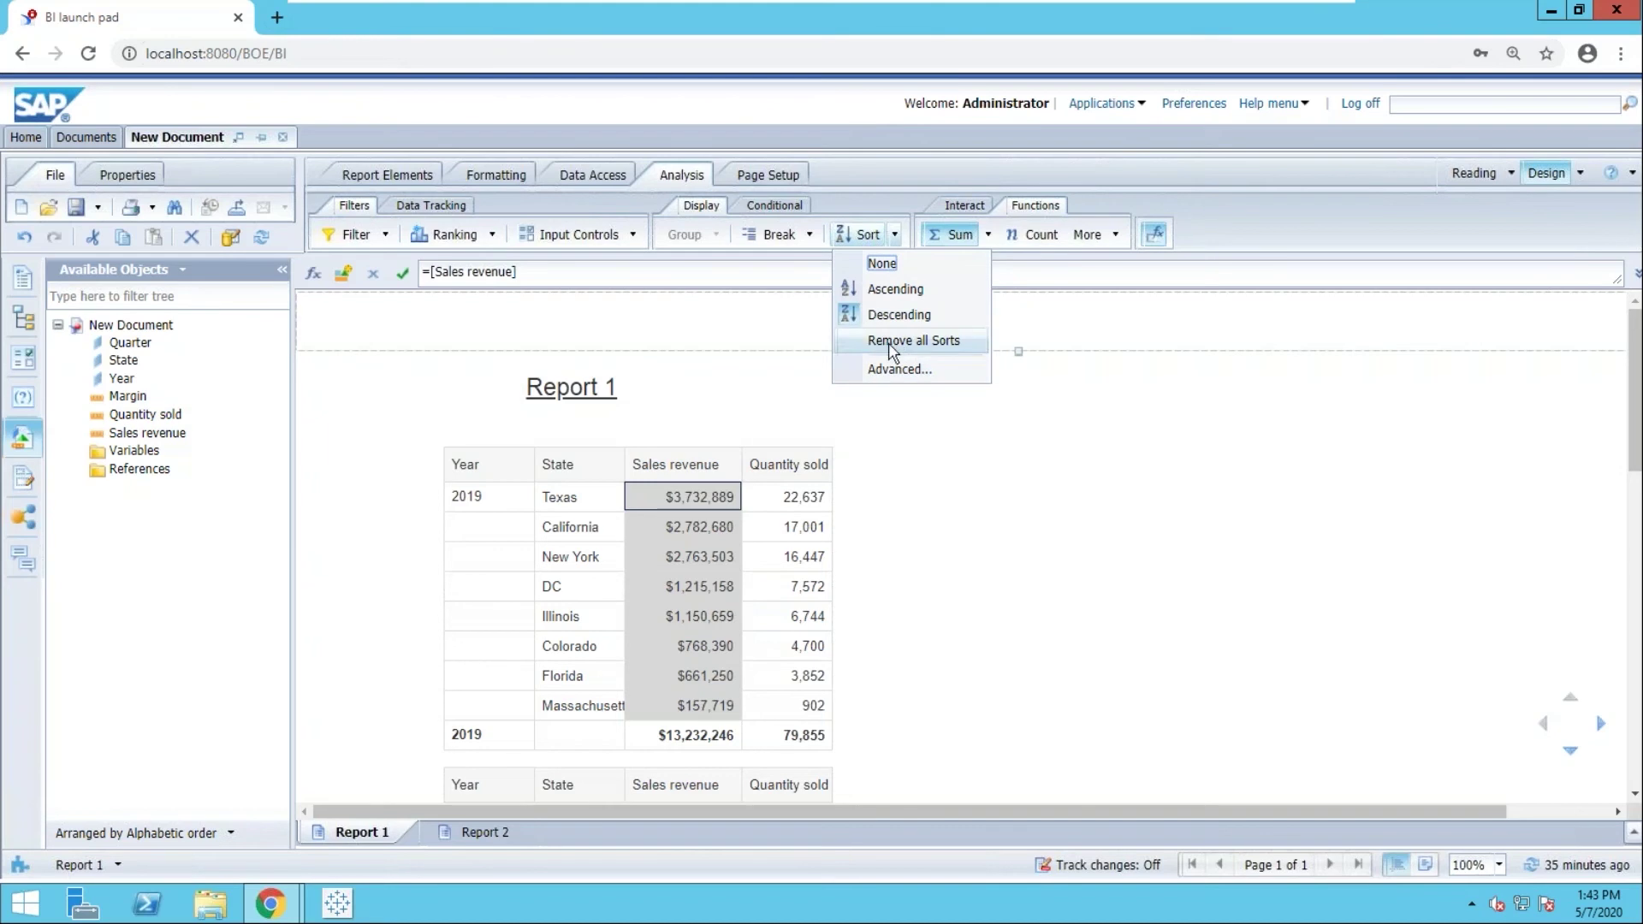
click(888, 266)
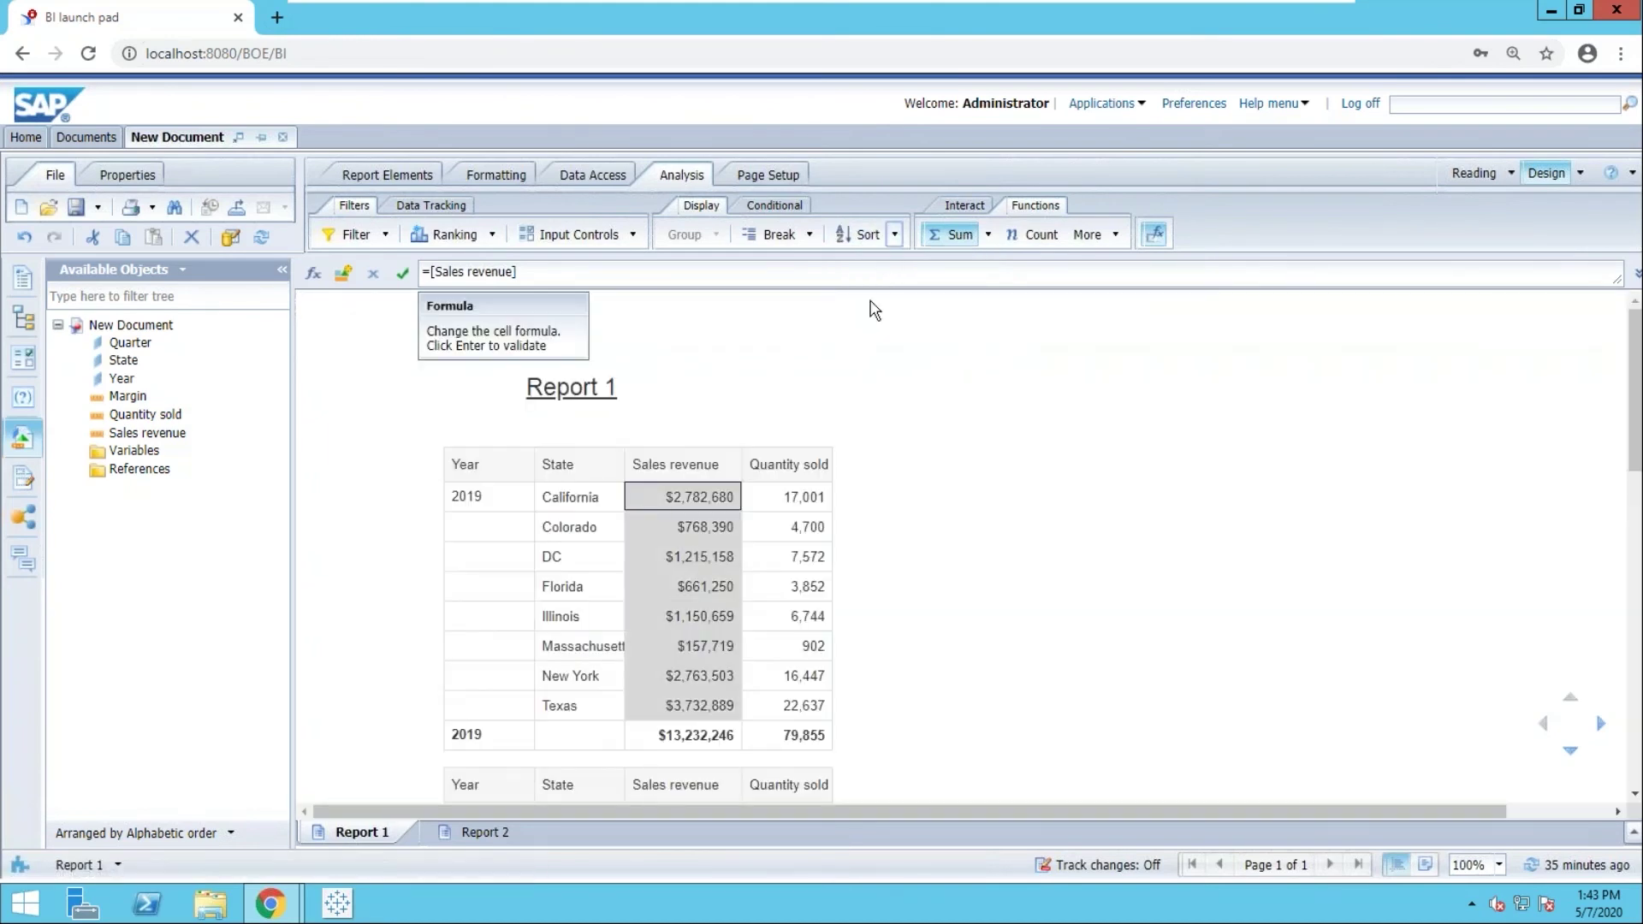
click(834, 386)
click(647, 438)
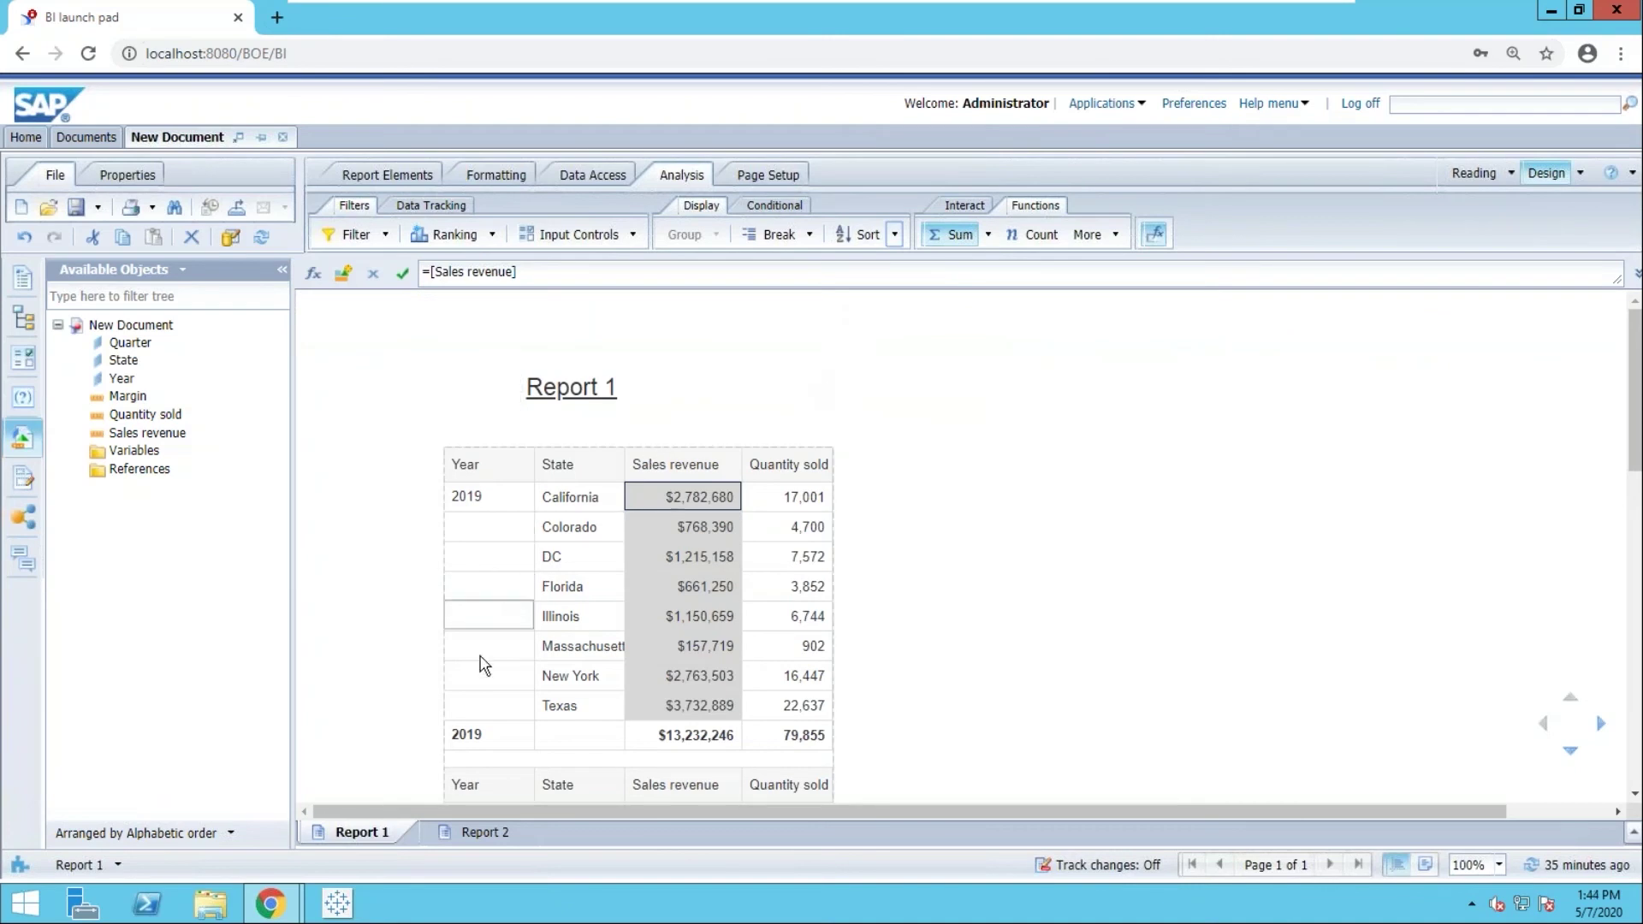
Rename the Report 1 report as "all 4 years" and check the formula behind its title cell.
double_click(365, 834)
click(366, 832)
text(a)
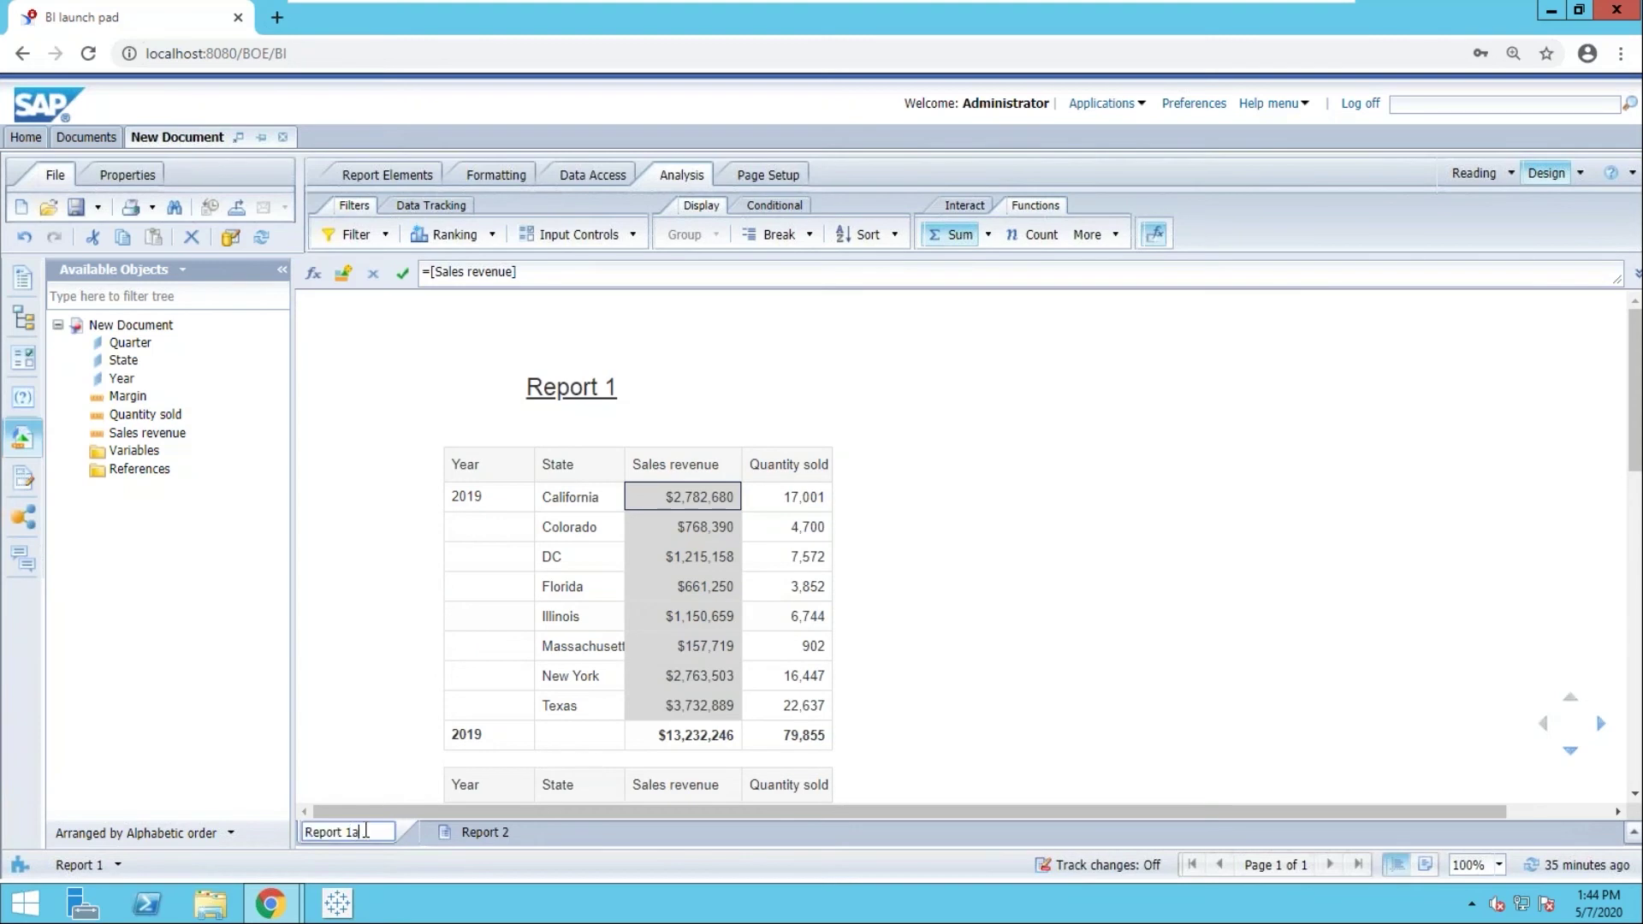
text(lla4)
drag(393, 832, 285, 811)
text(all 4 years)
key(Return)
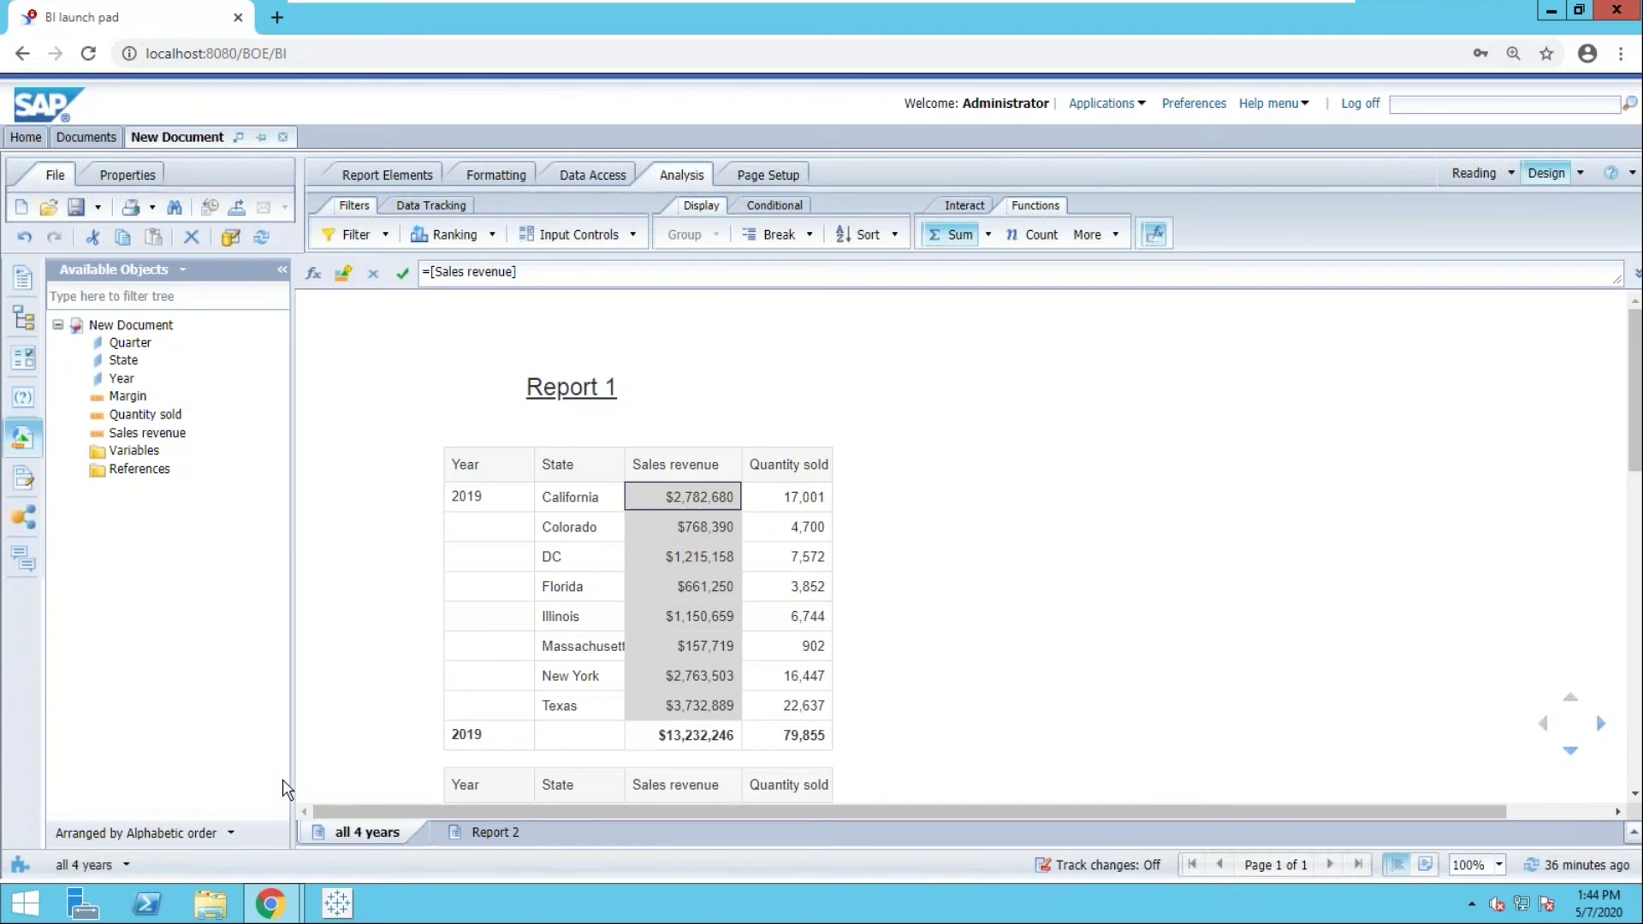
scroll(445, 658, down, 10)
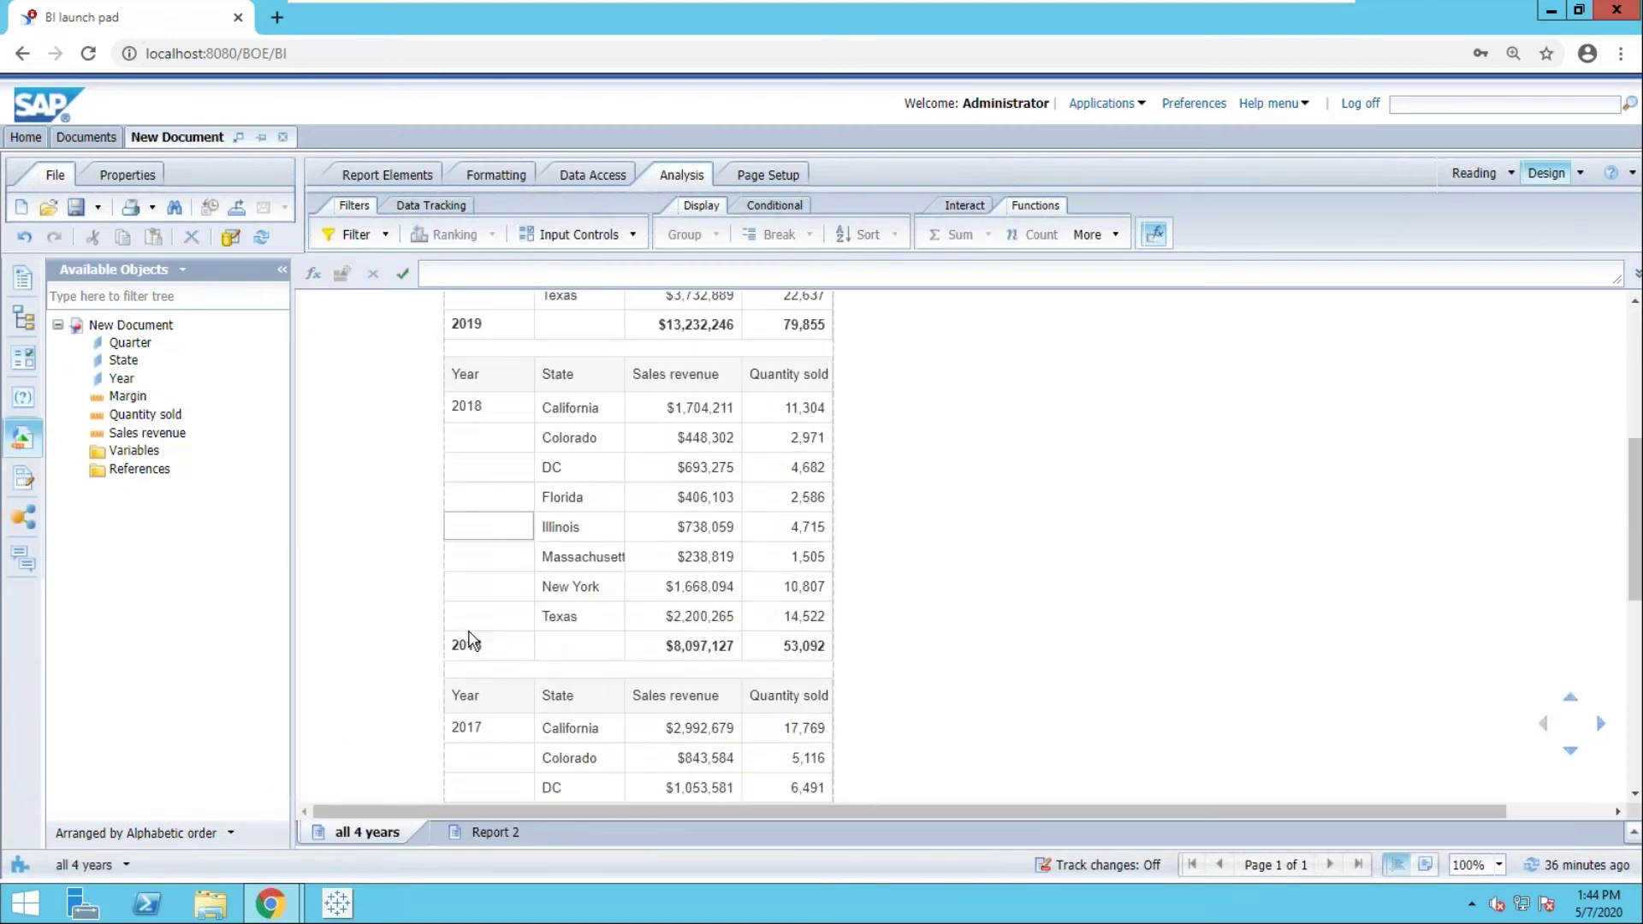
scroll(466, 646, up, 10)
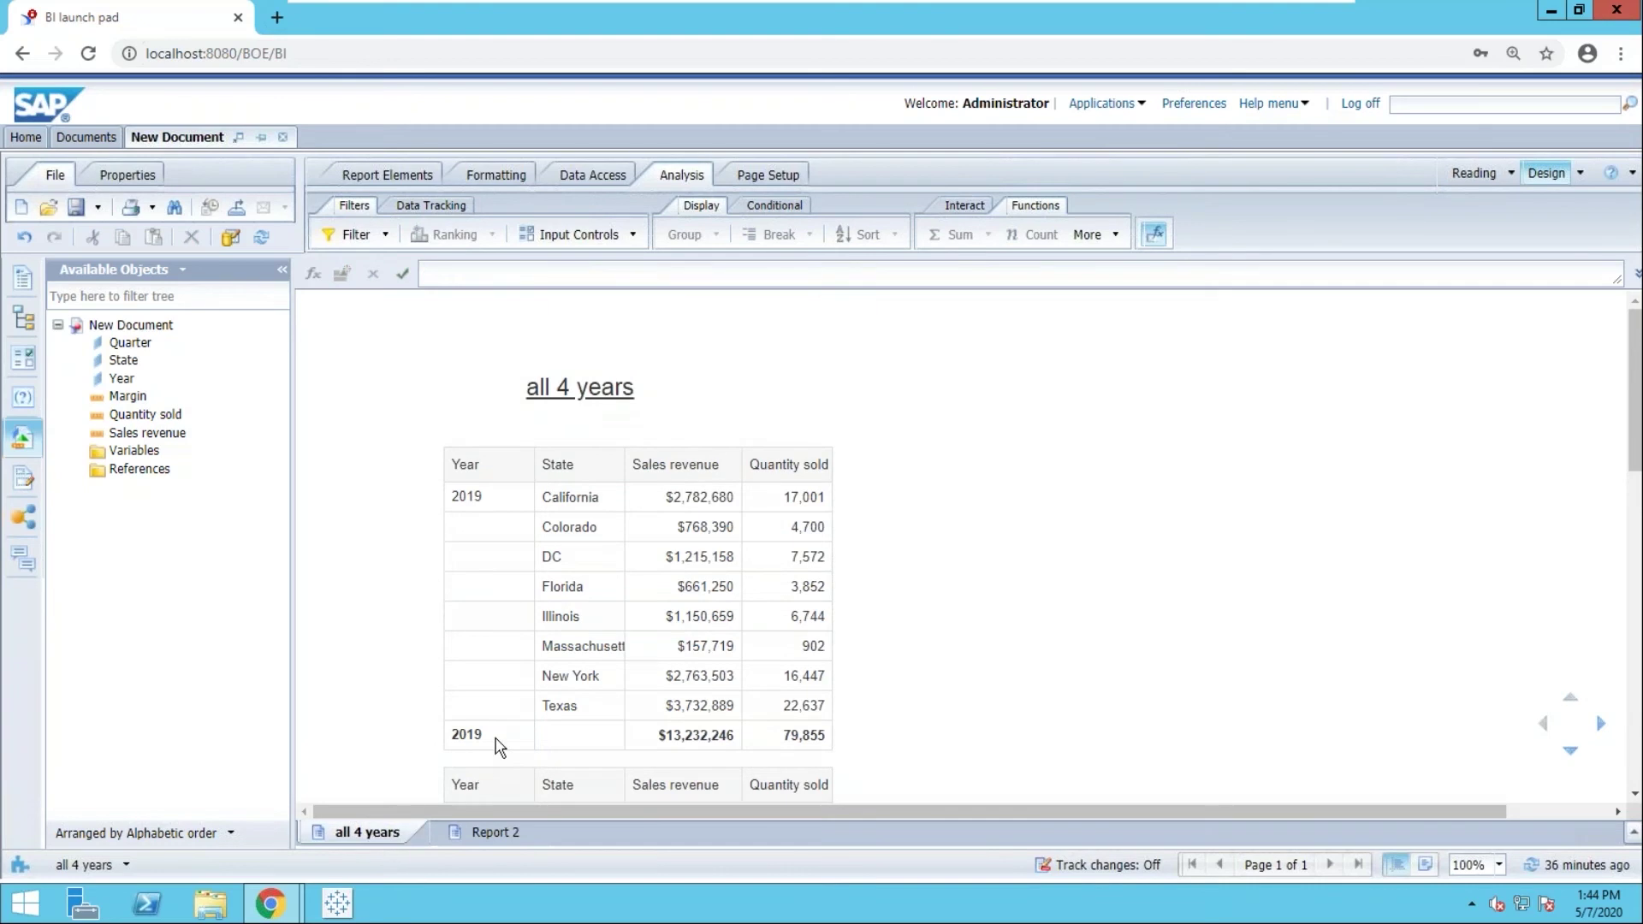
click(582, 382)
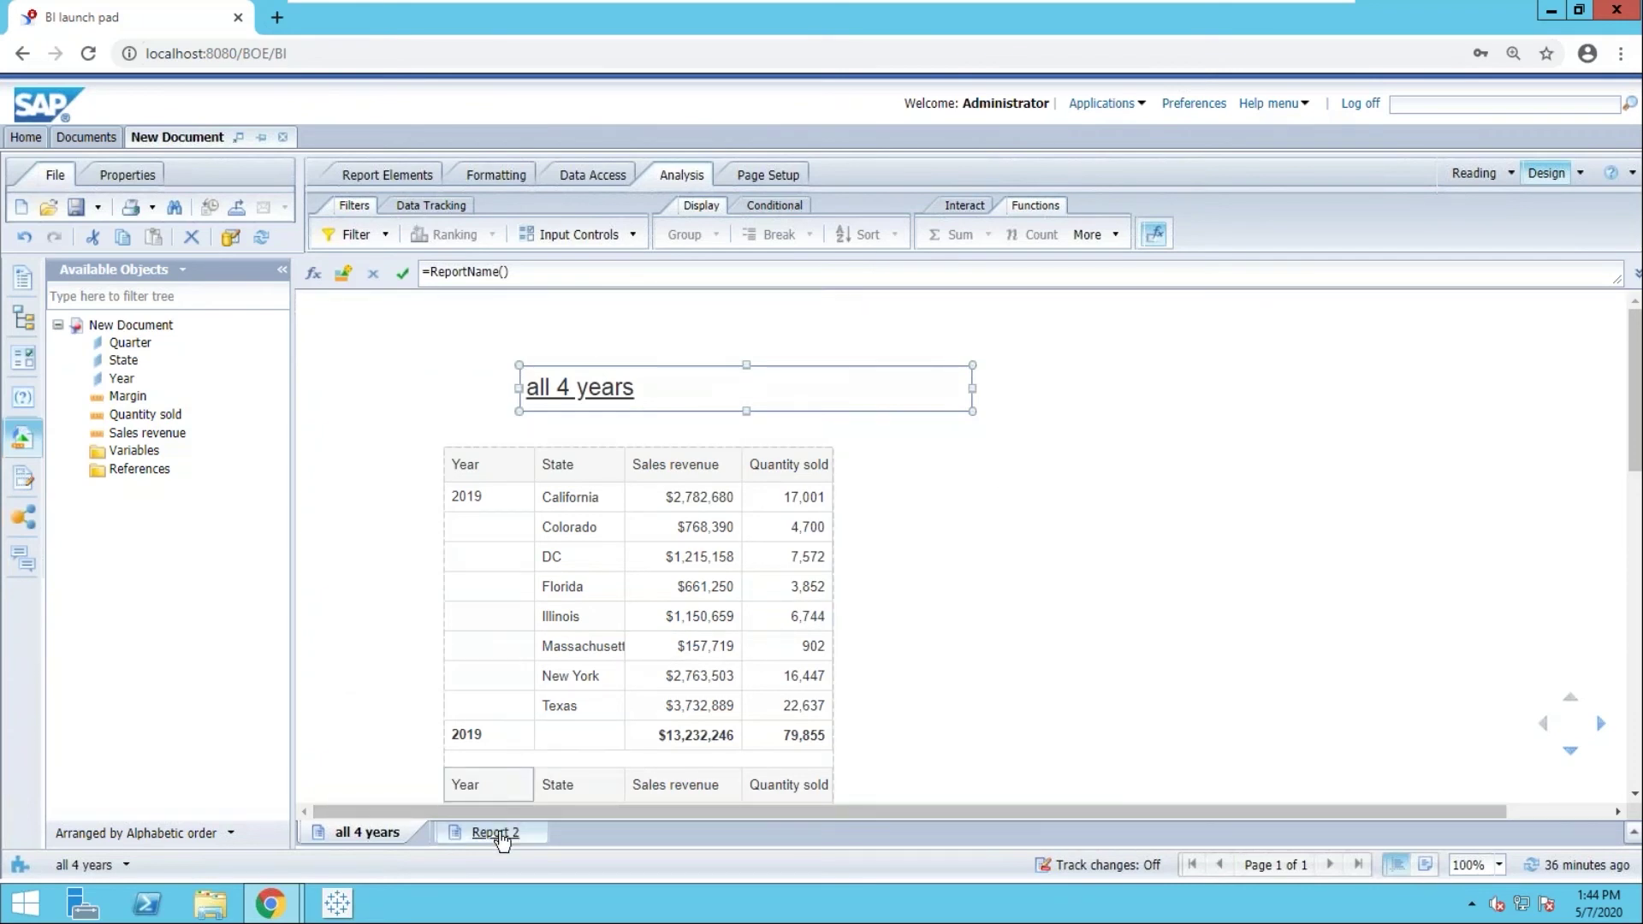
Delete Report 2 from the document and confirm the deletion.
right_click(501, 837)
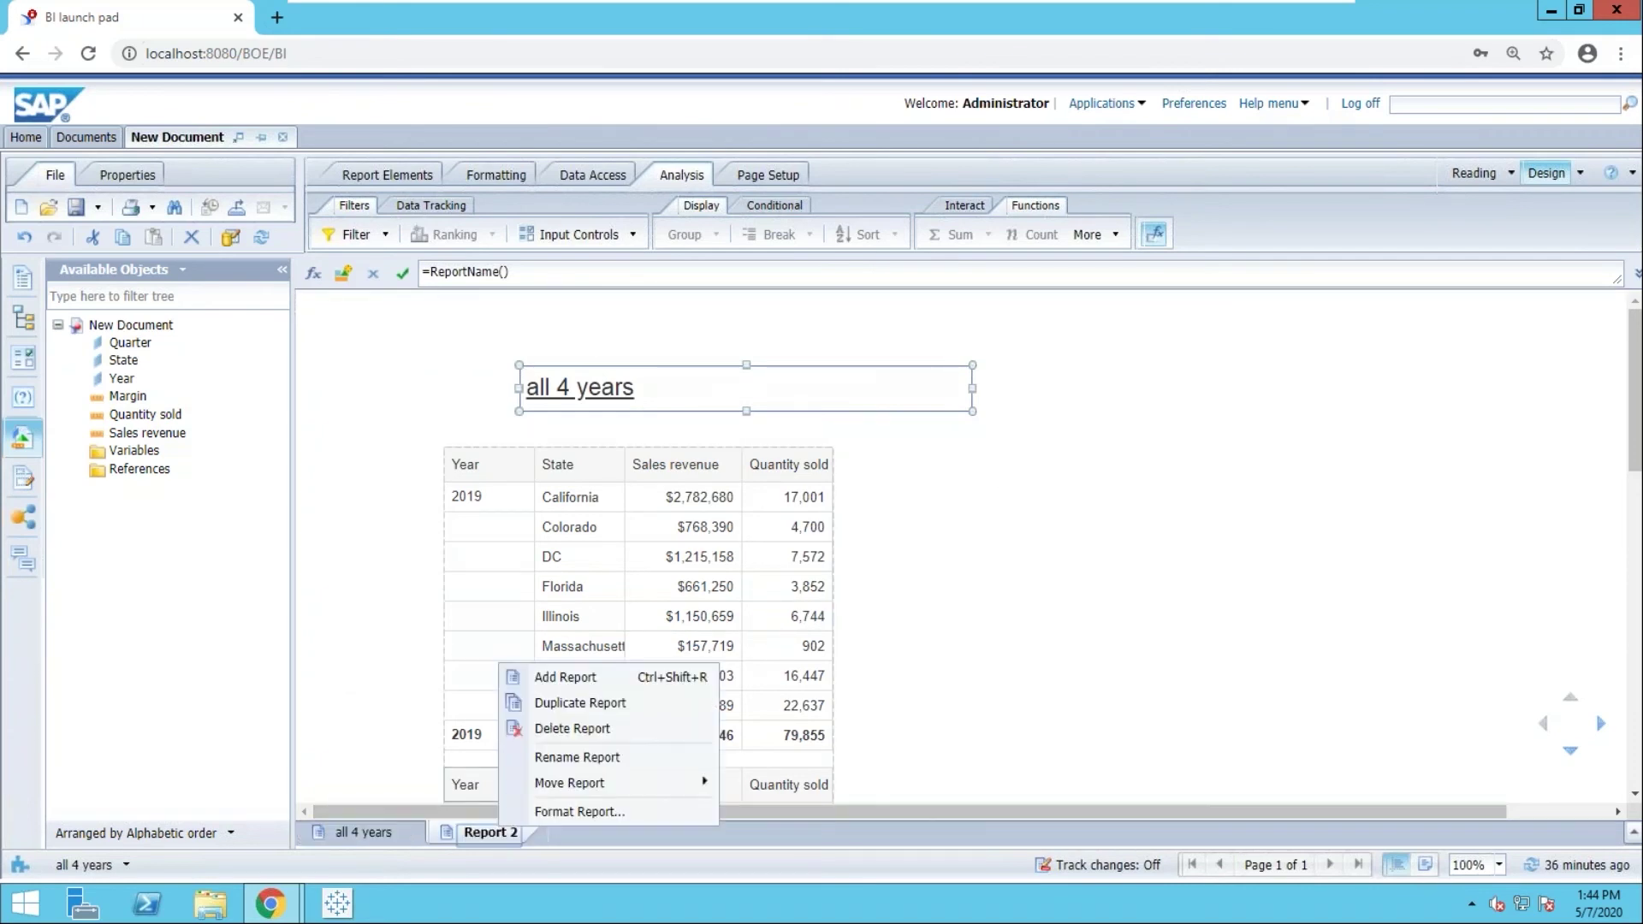
click(560, 727)
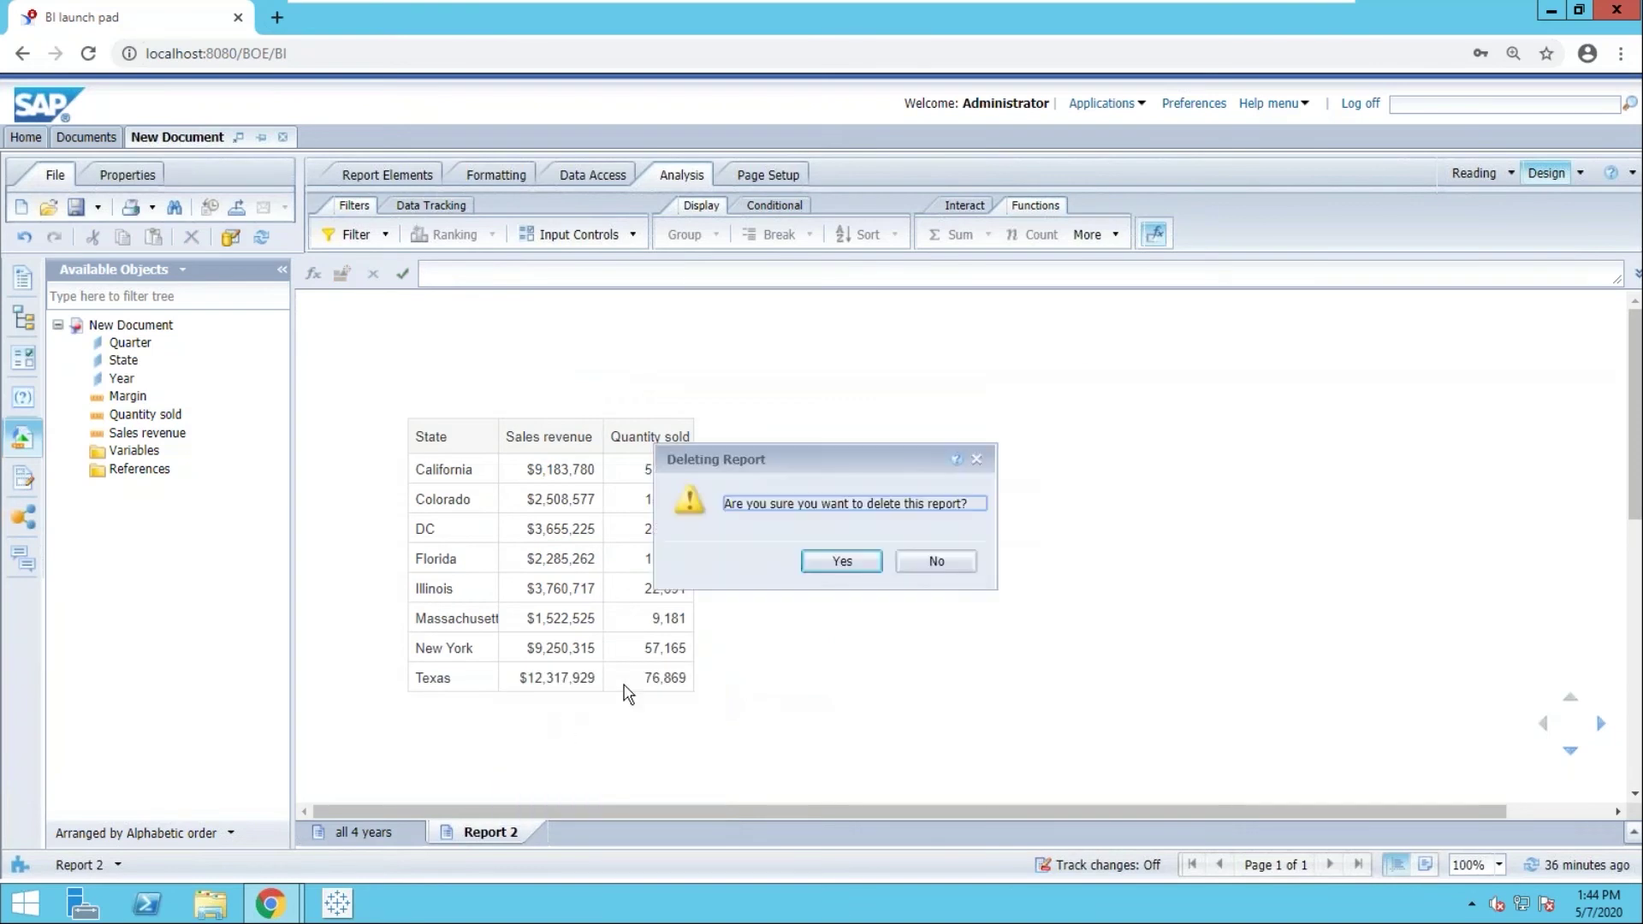
click(865, 566)
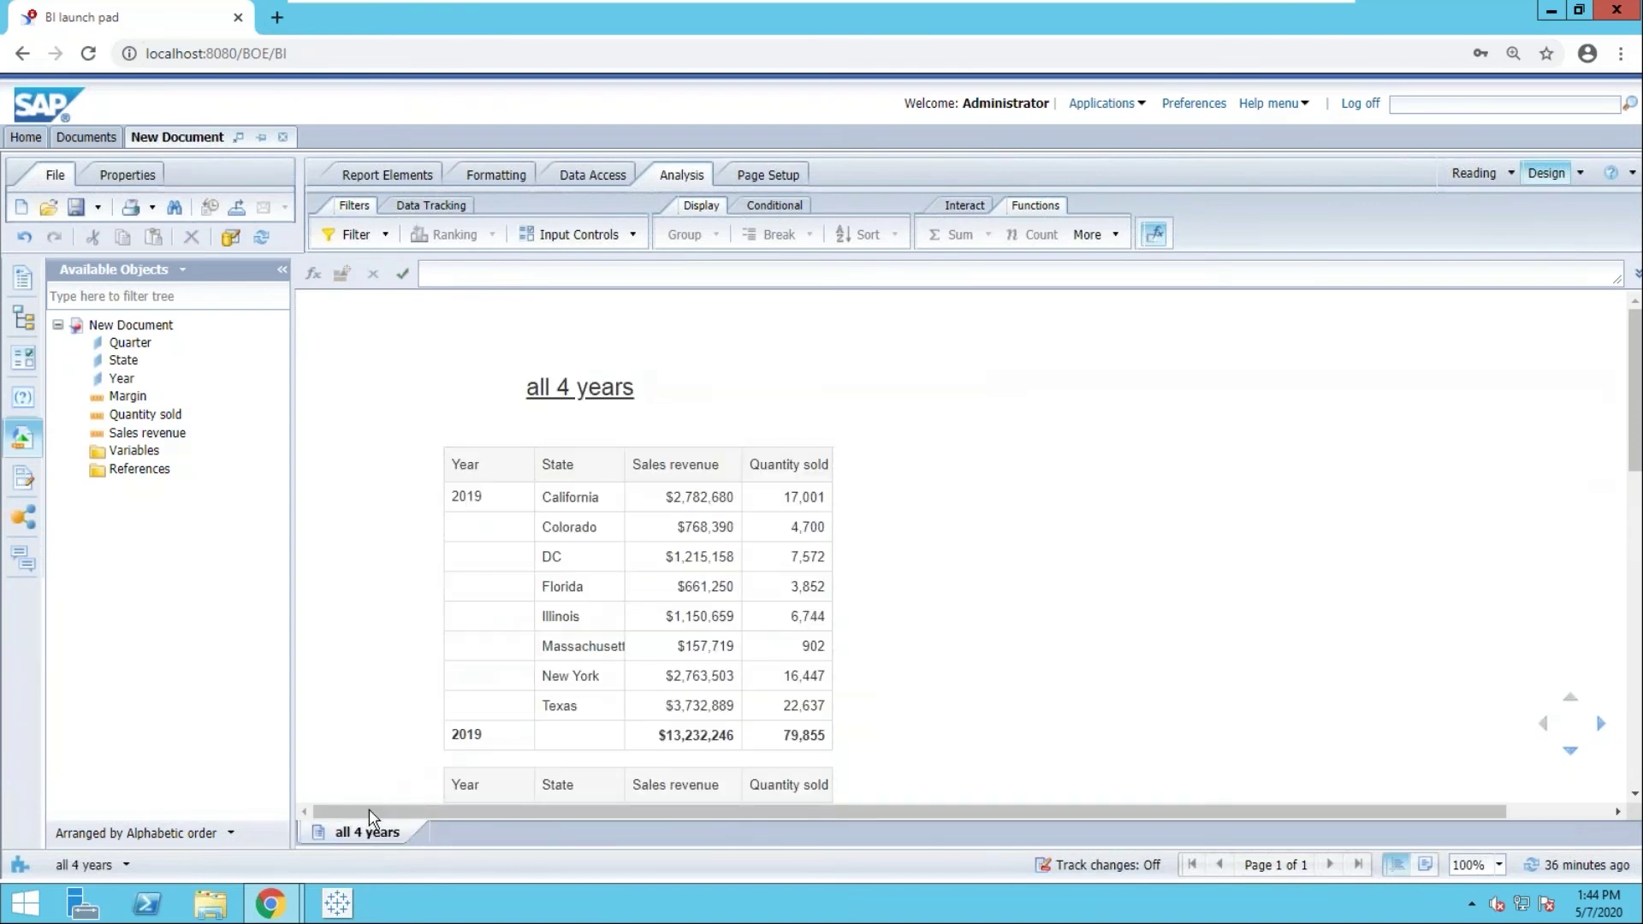
Duplicate the "all 4 years" report and rename the copy as 2019.
right_click(379, 830)
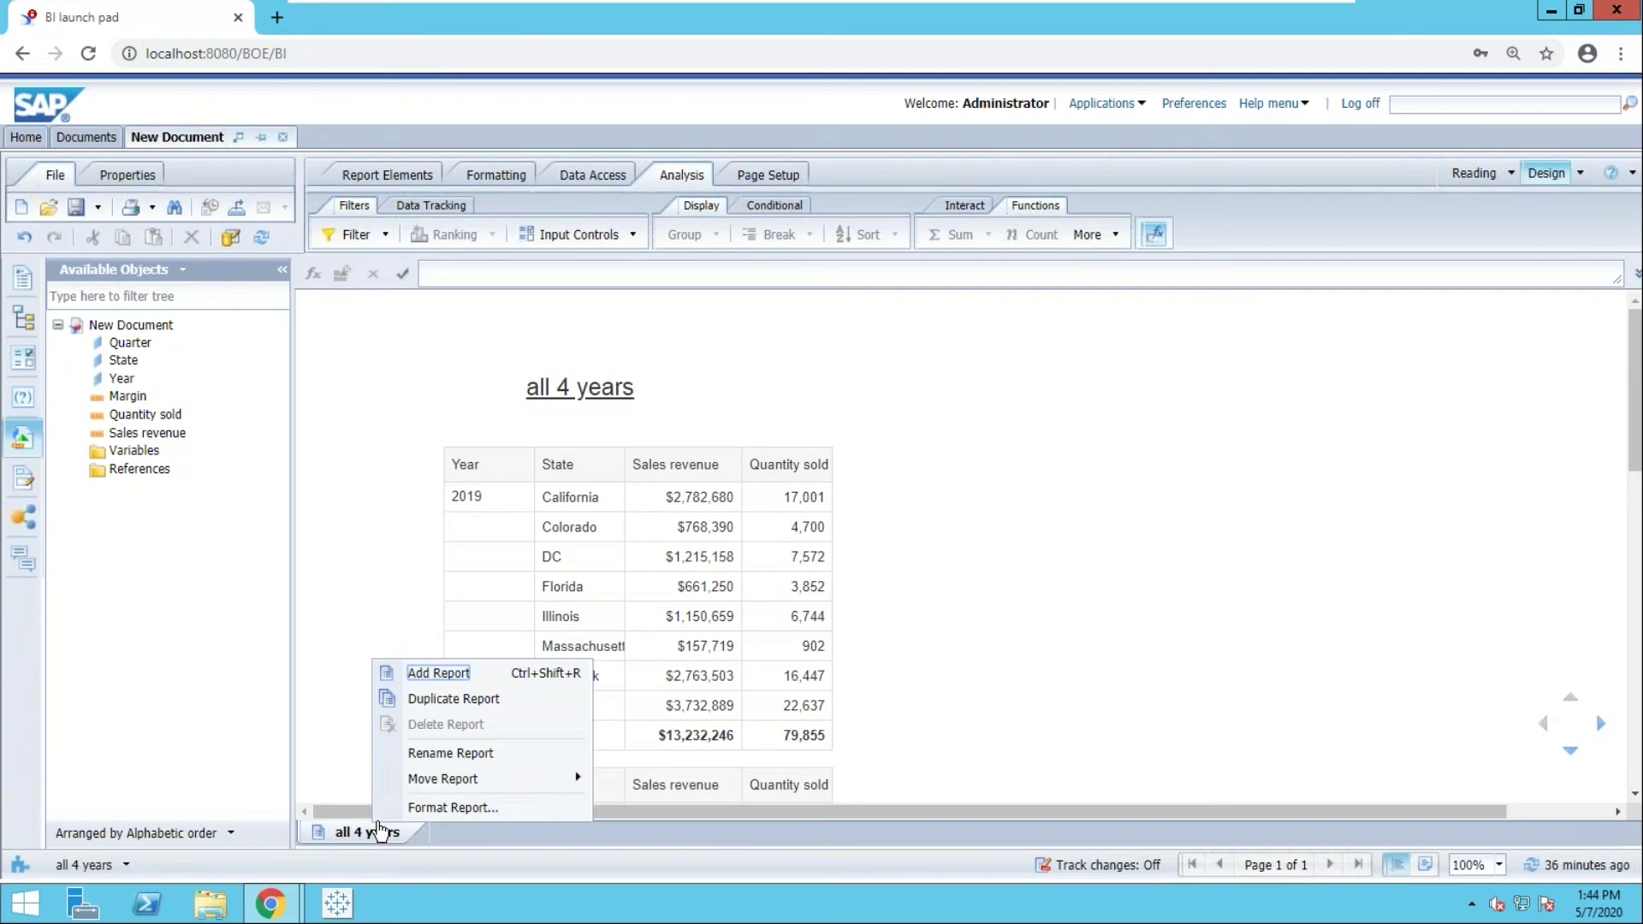
click(446, 697)
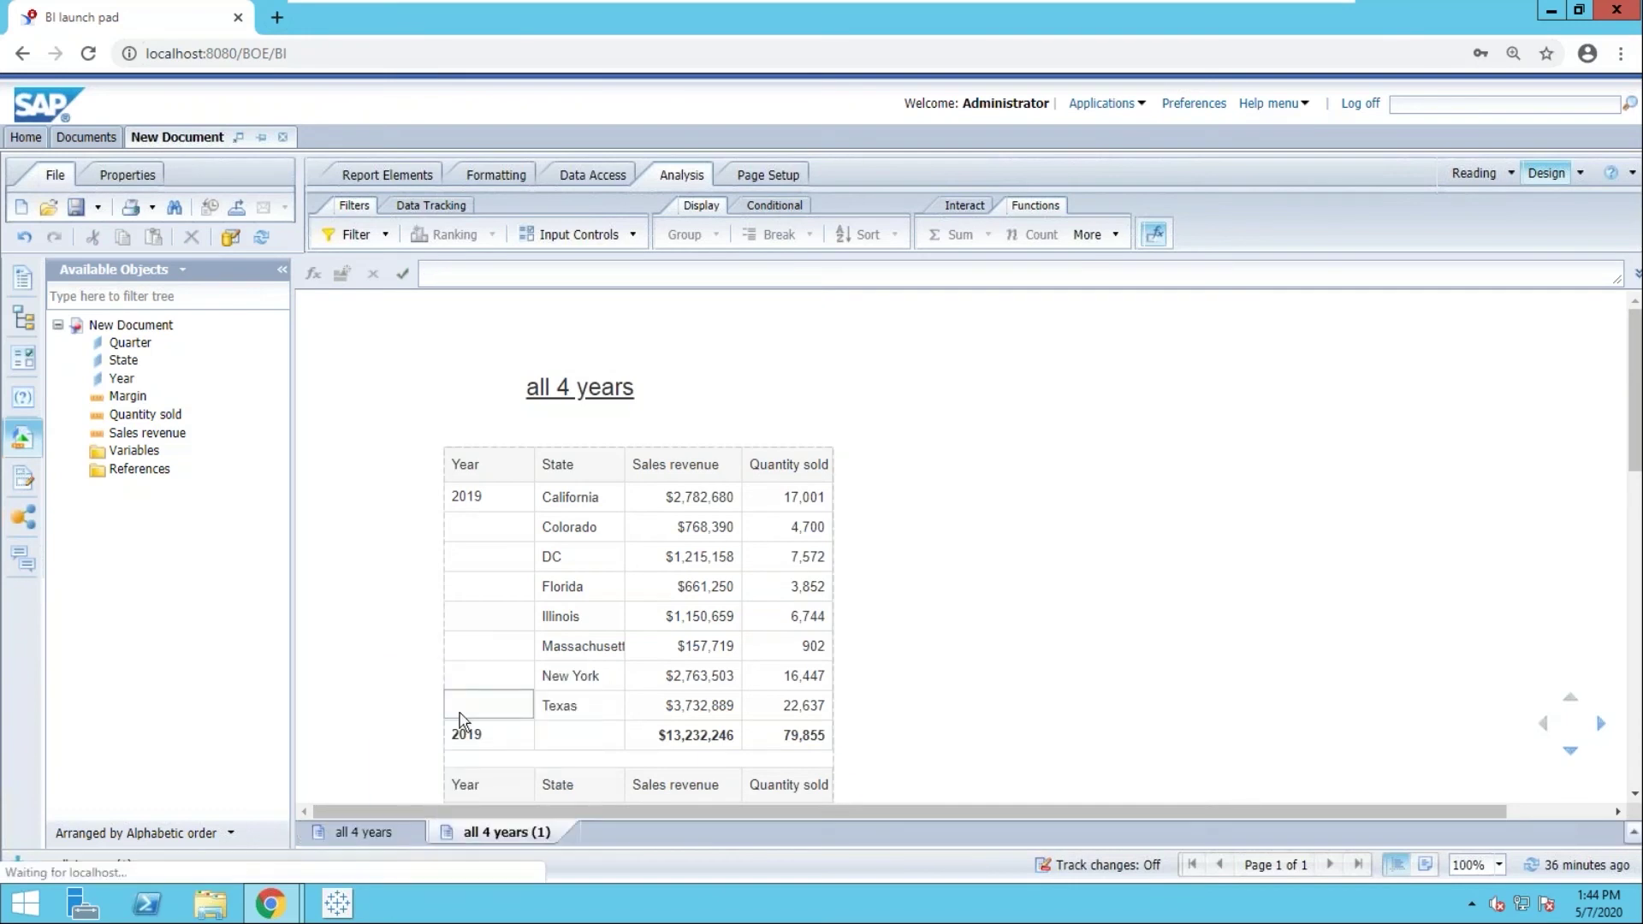
double_click(508, 833)
text(2019)
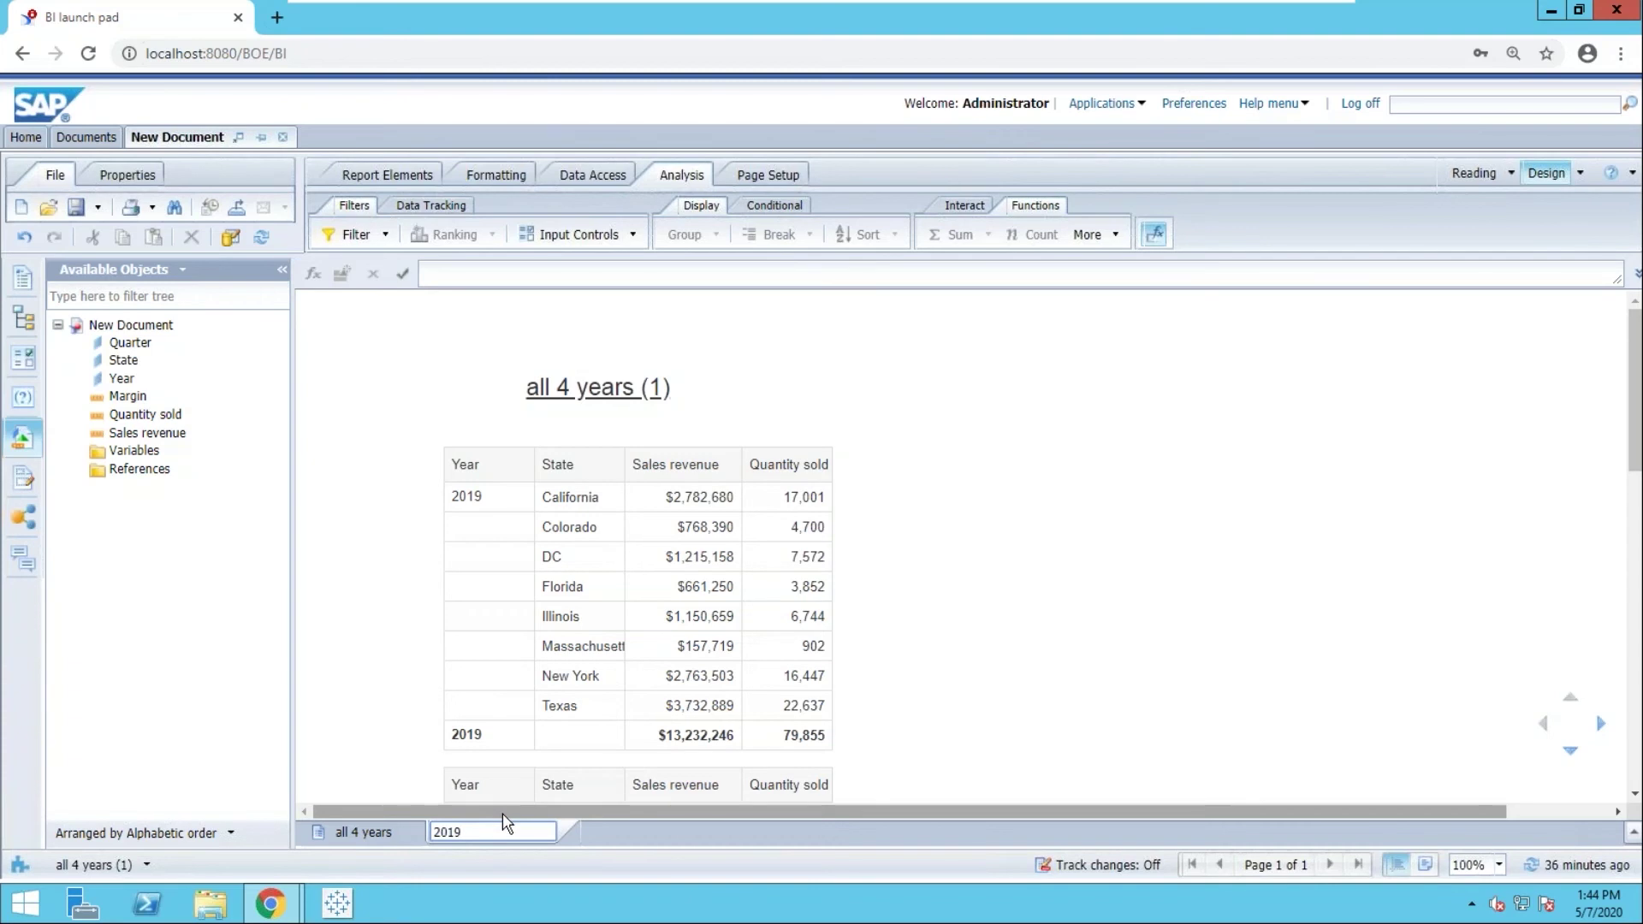
key(Return)
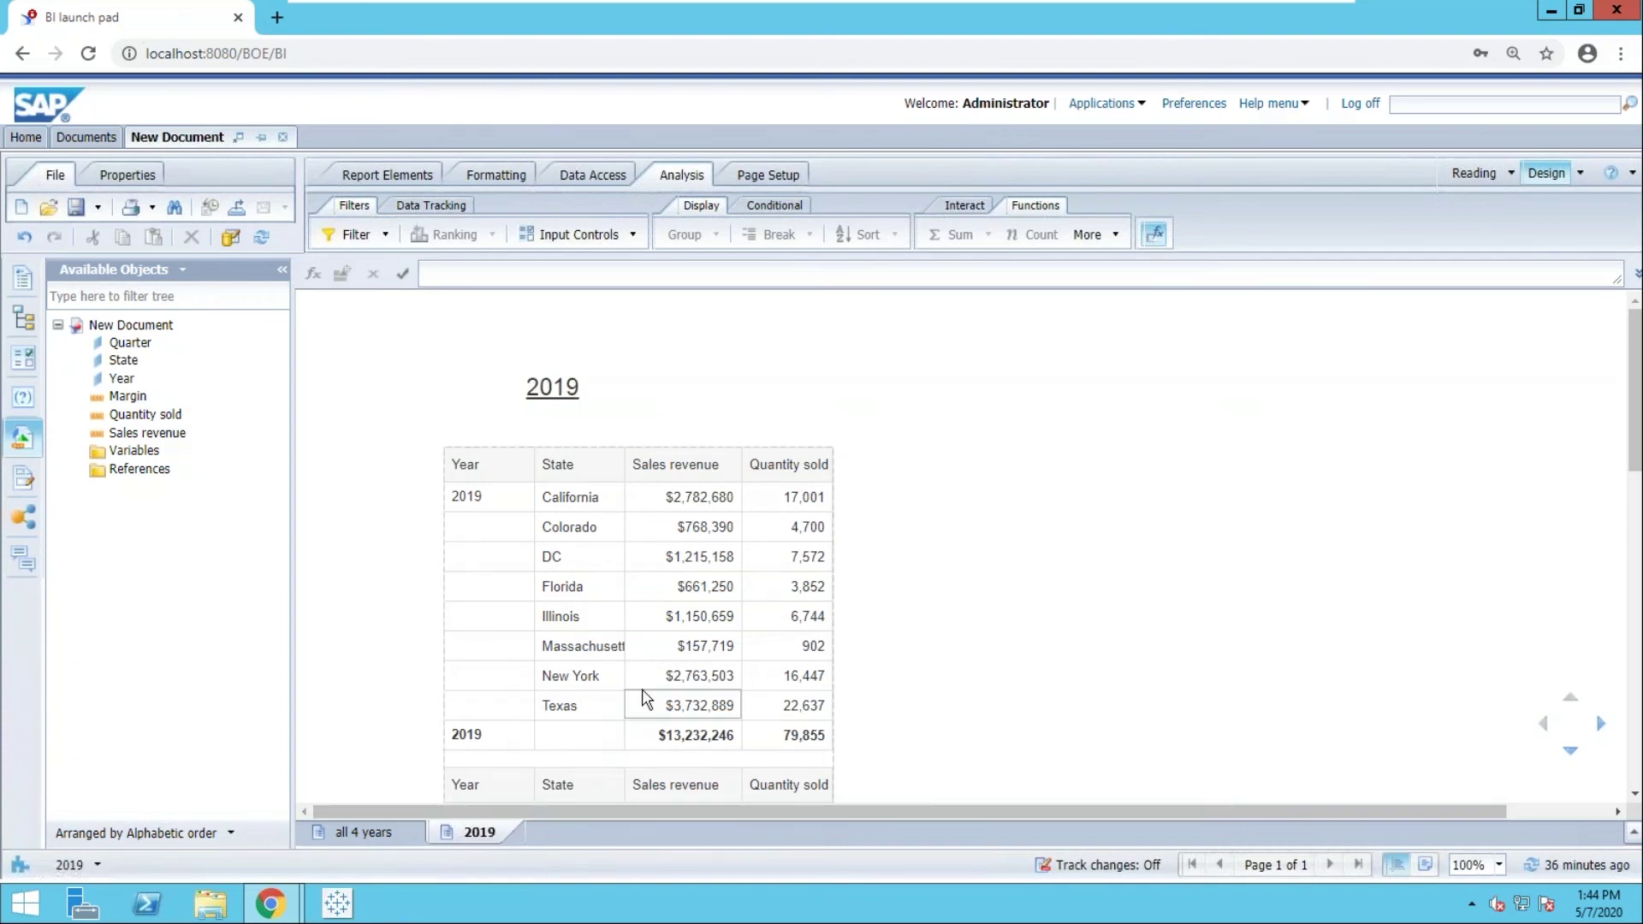
Examine the yearly table sections in the 2019 report and compare them with the "all 4 years" report.
scroll(620, 717, down, 1)
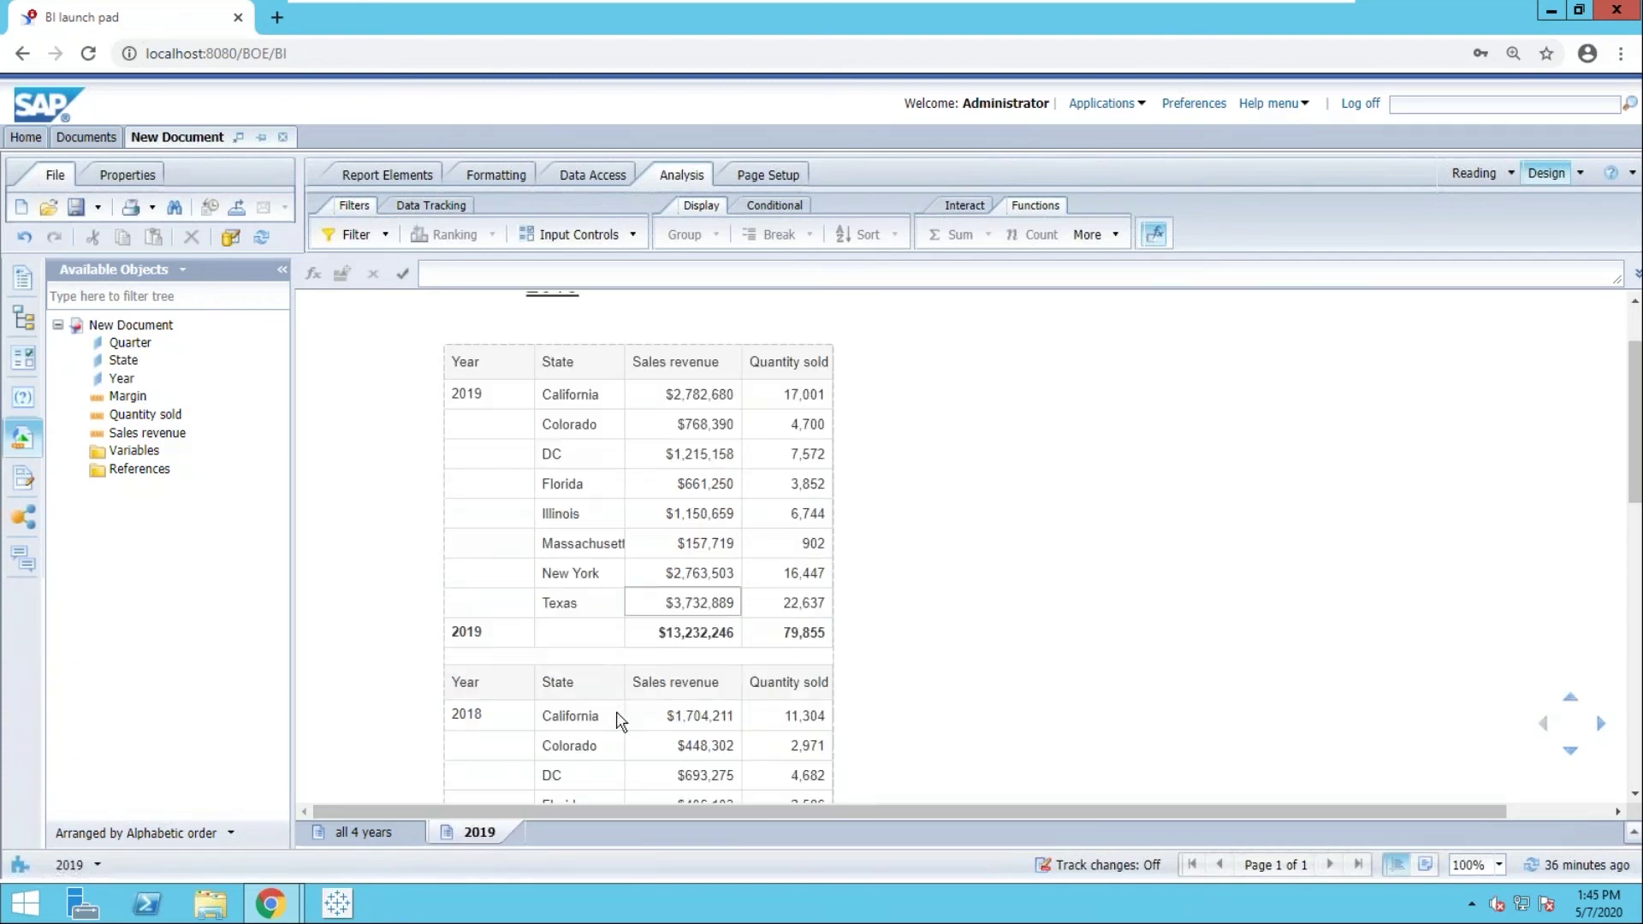
scroll(668, 705, up, 1)
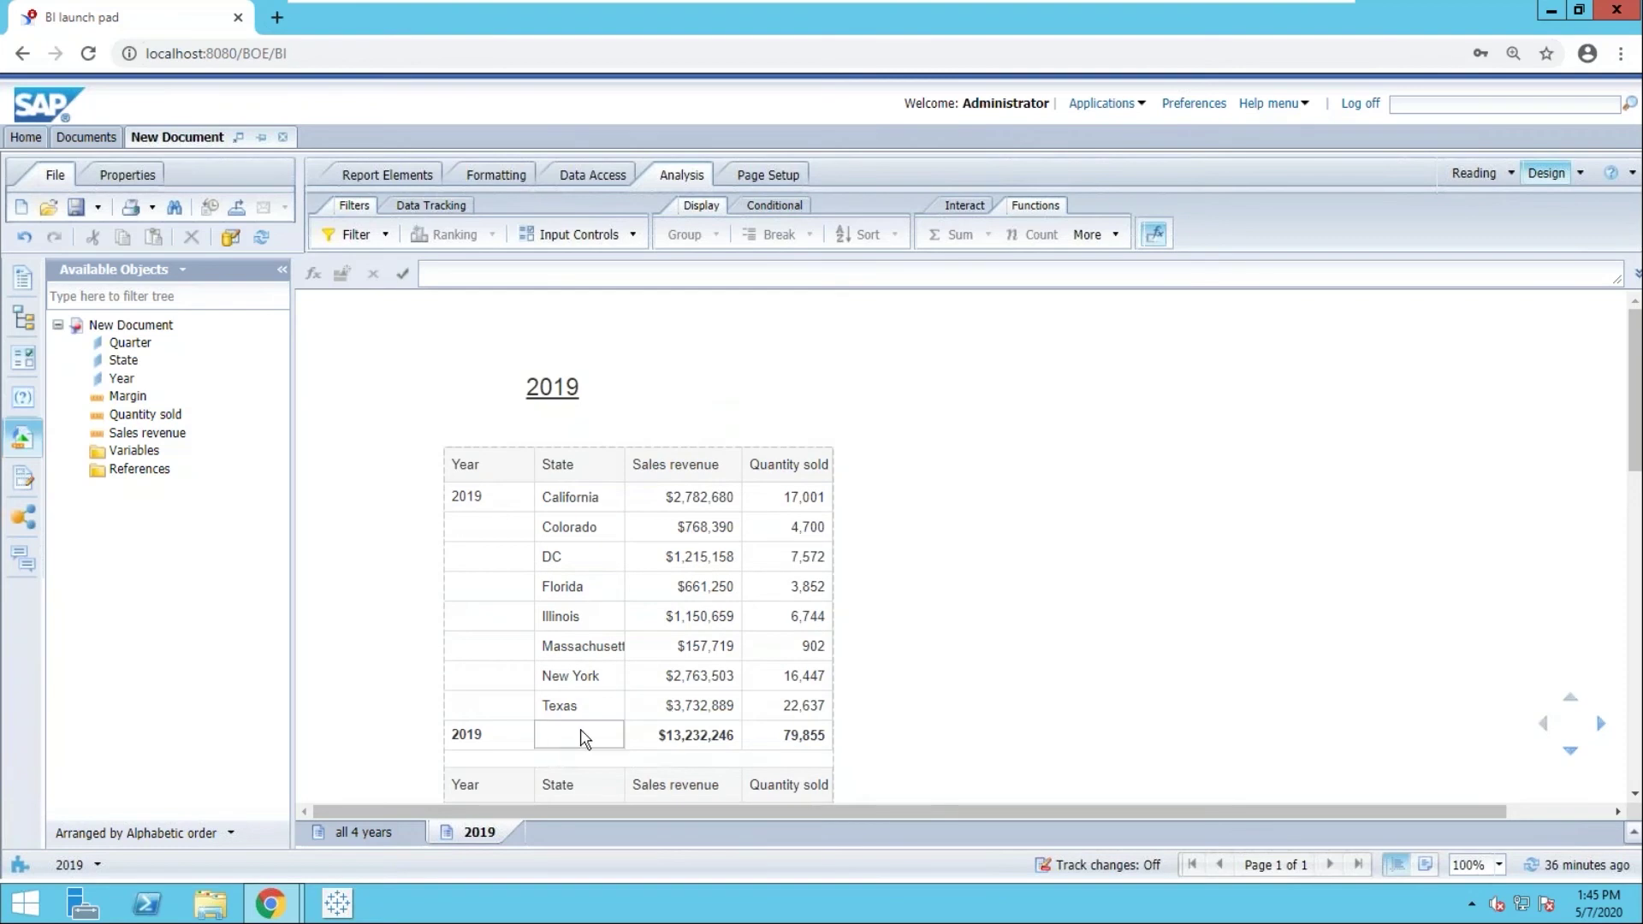
scroll(613, 569, down, 1)
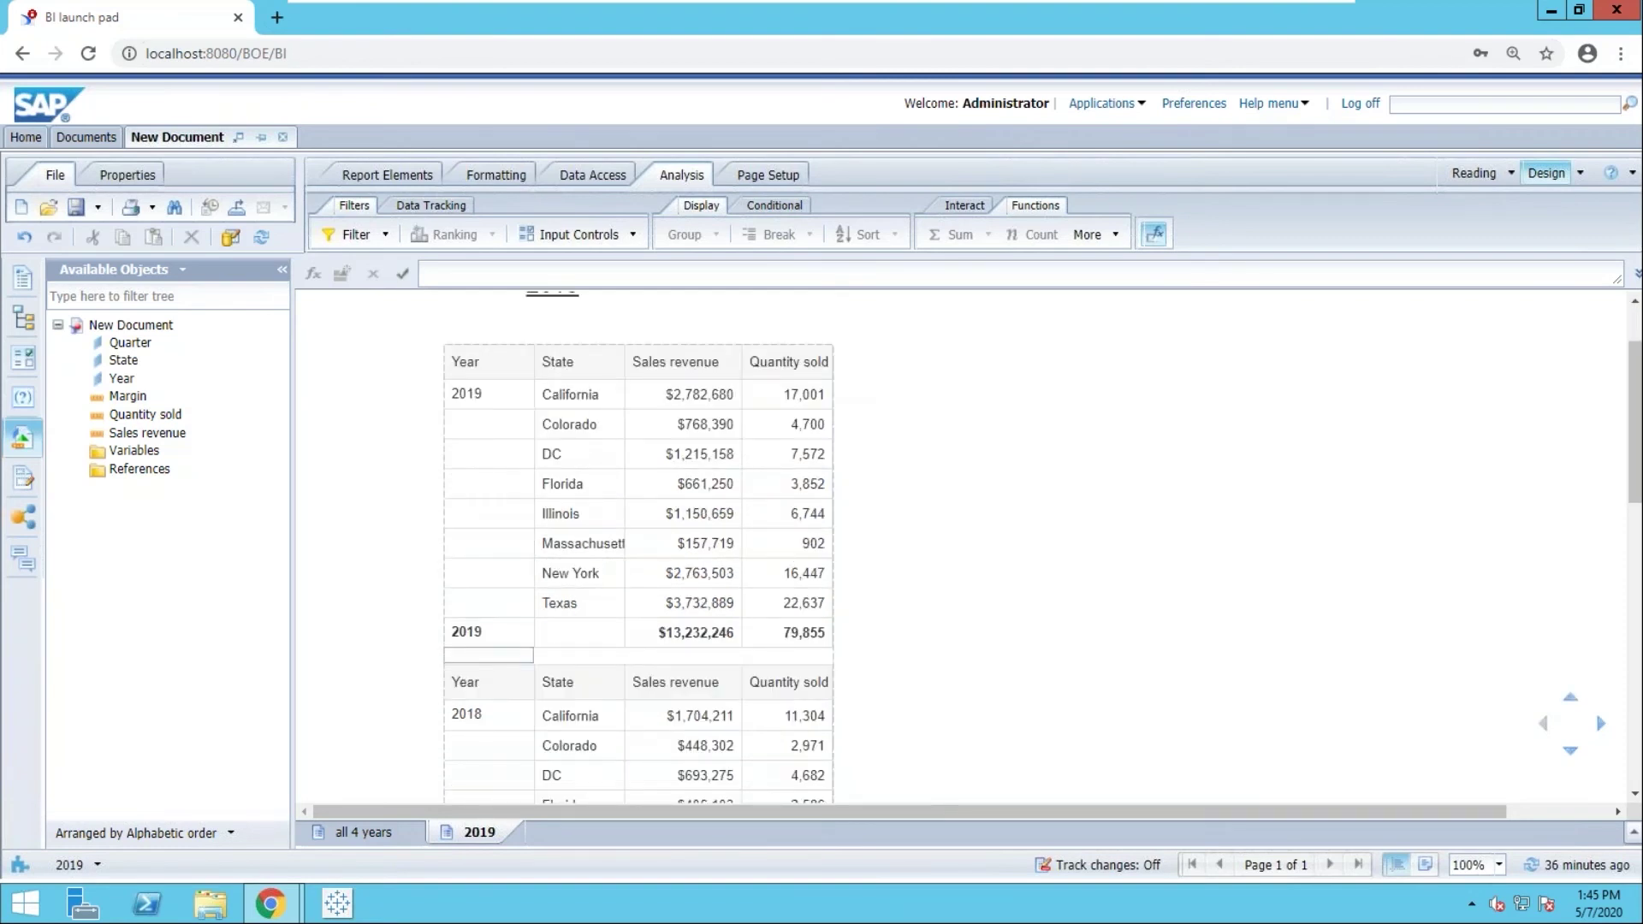
click(372, 835)
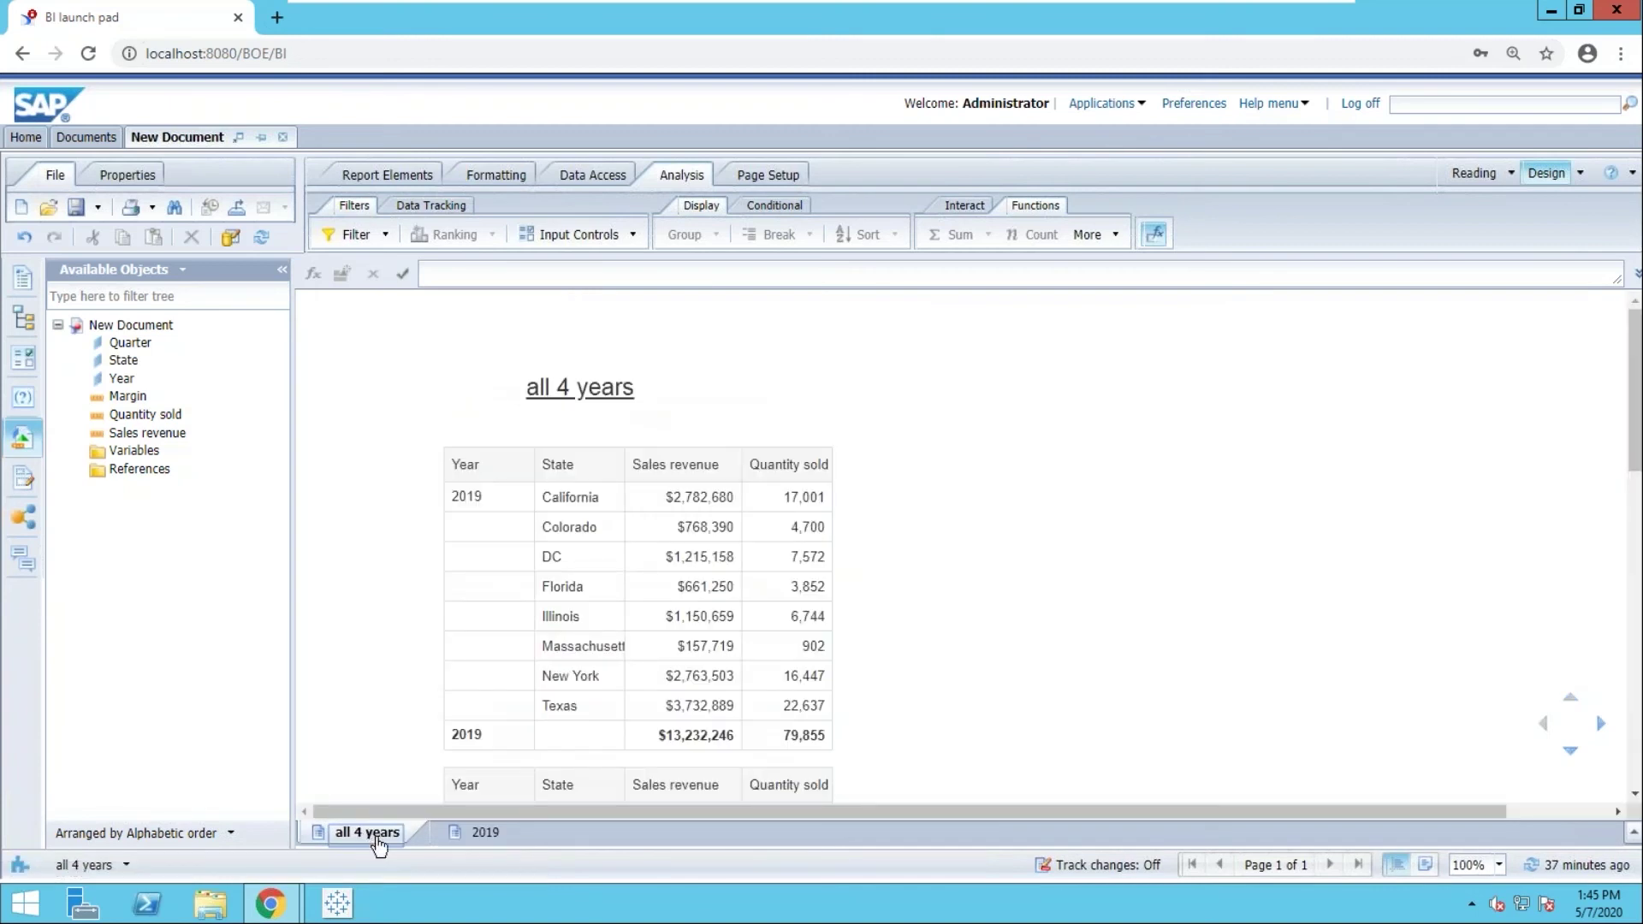
click(485, 835)
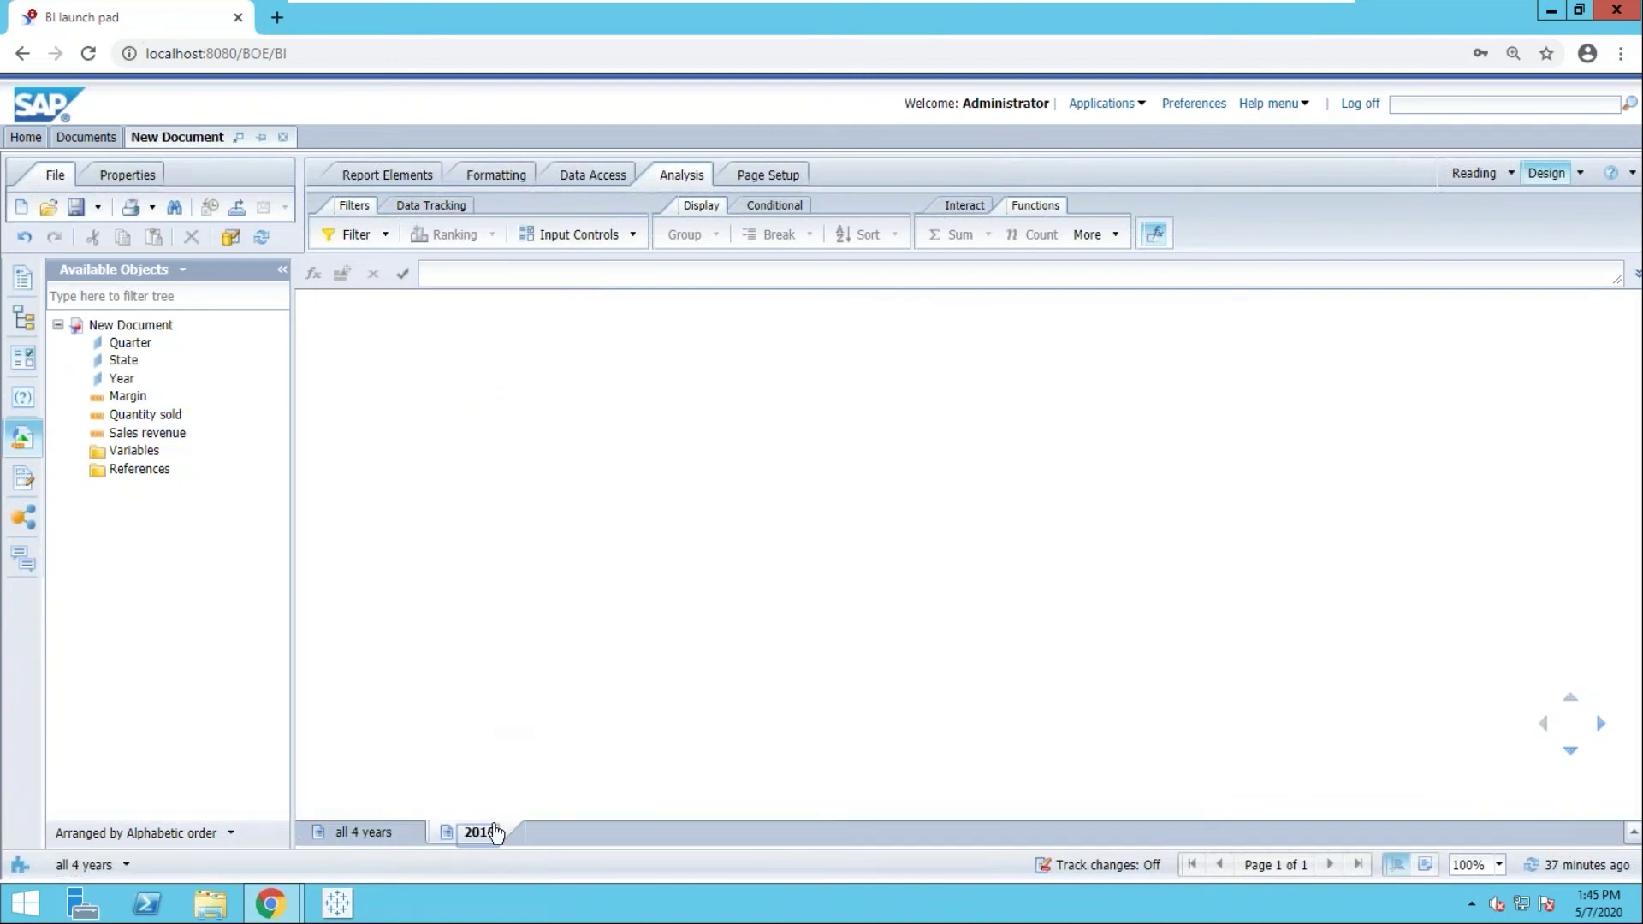
click(701, 527)
scroll(692, 535, down, 5)
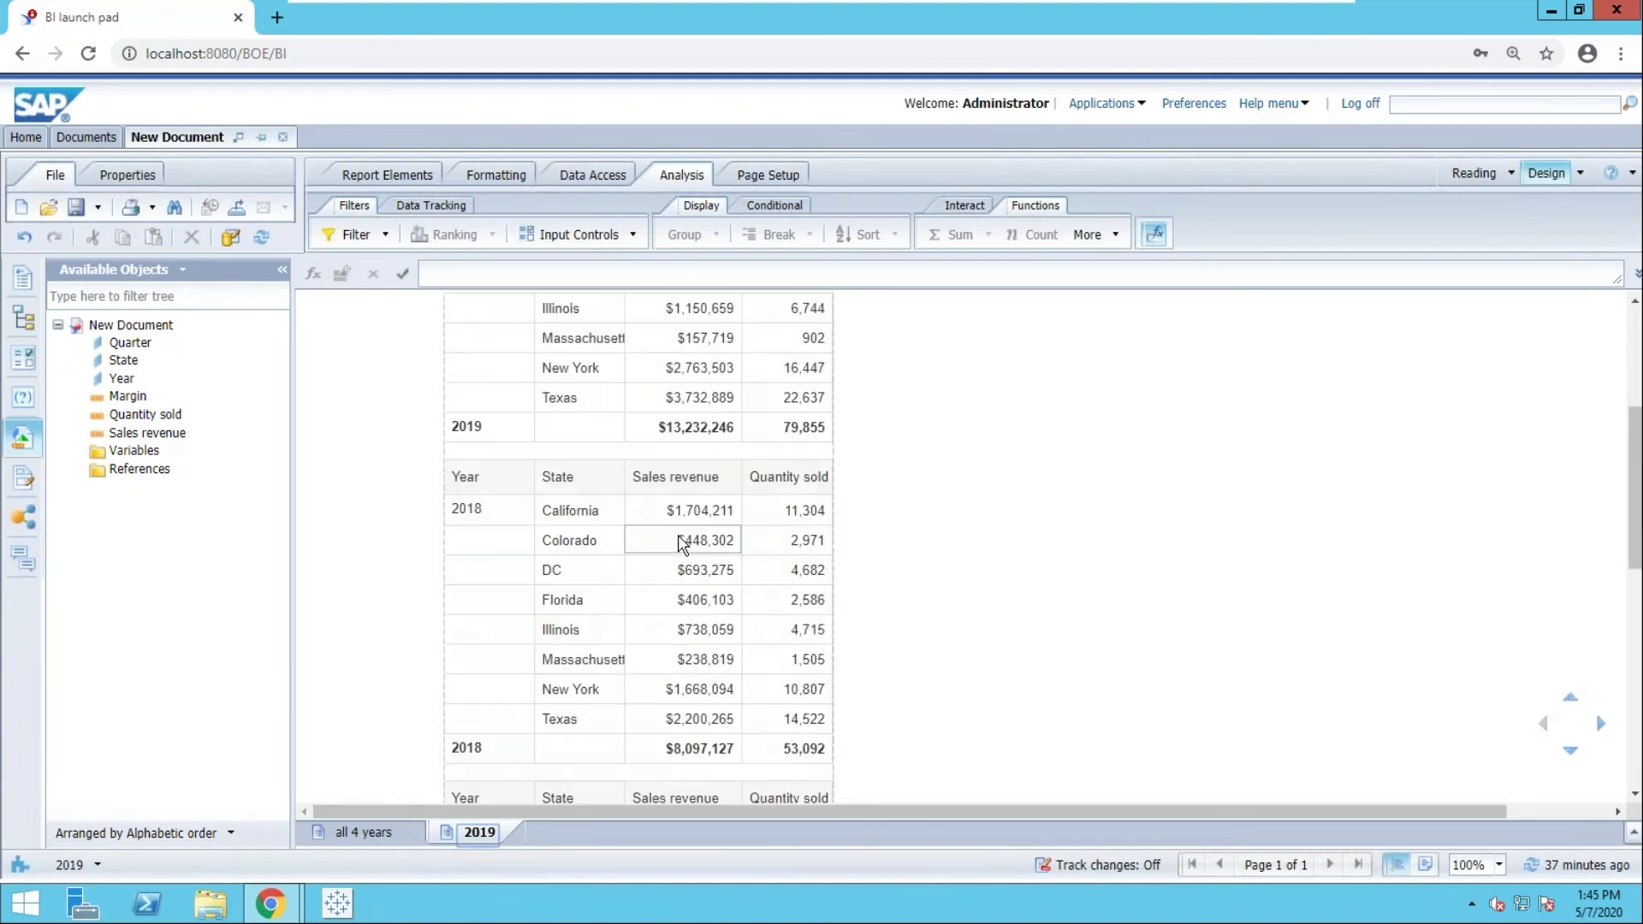
scroll(676, 545, up, 6)
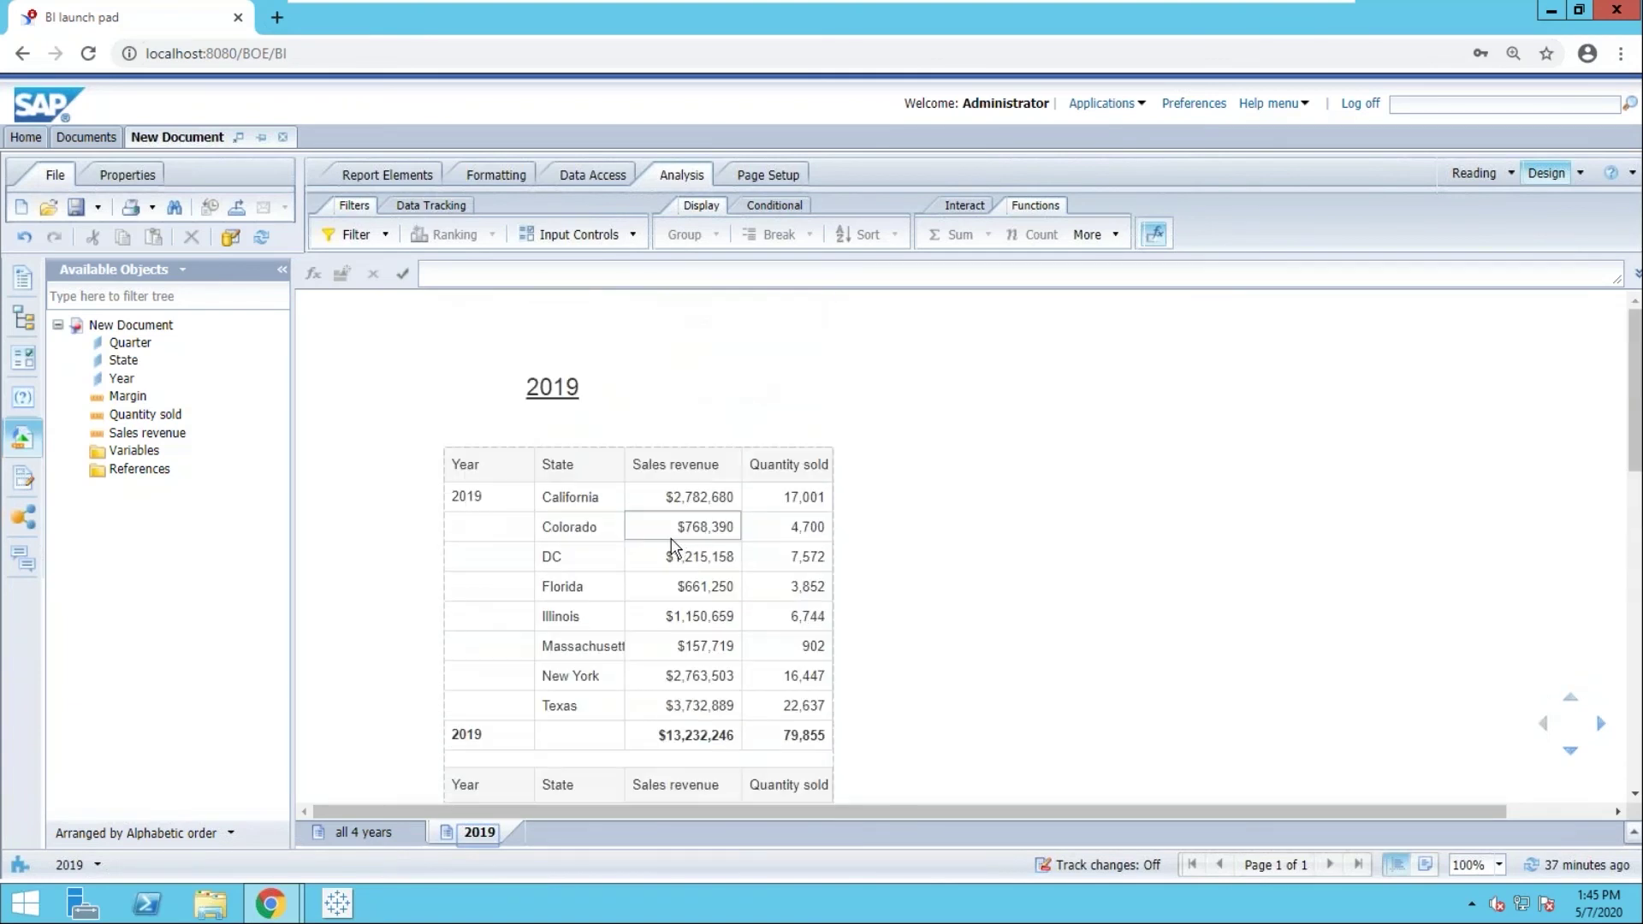
click(501, 529)
scroll(498, 535, down, 3)
click(494, 517)
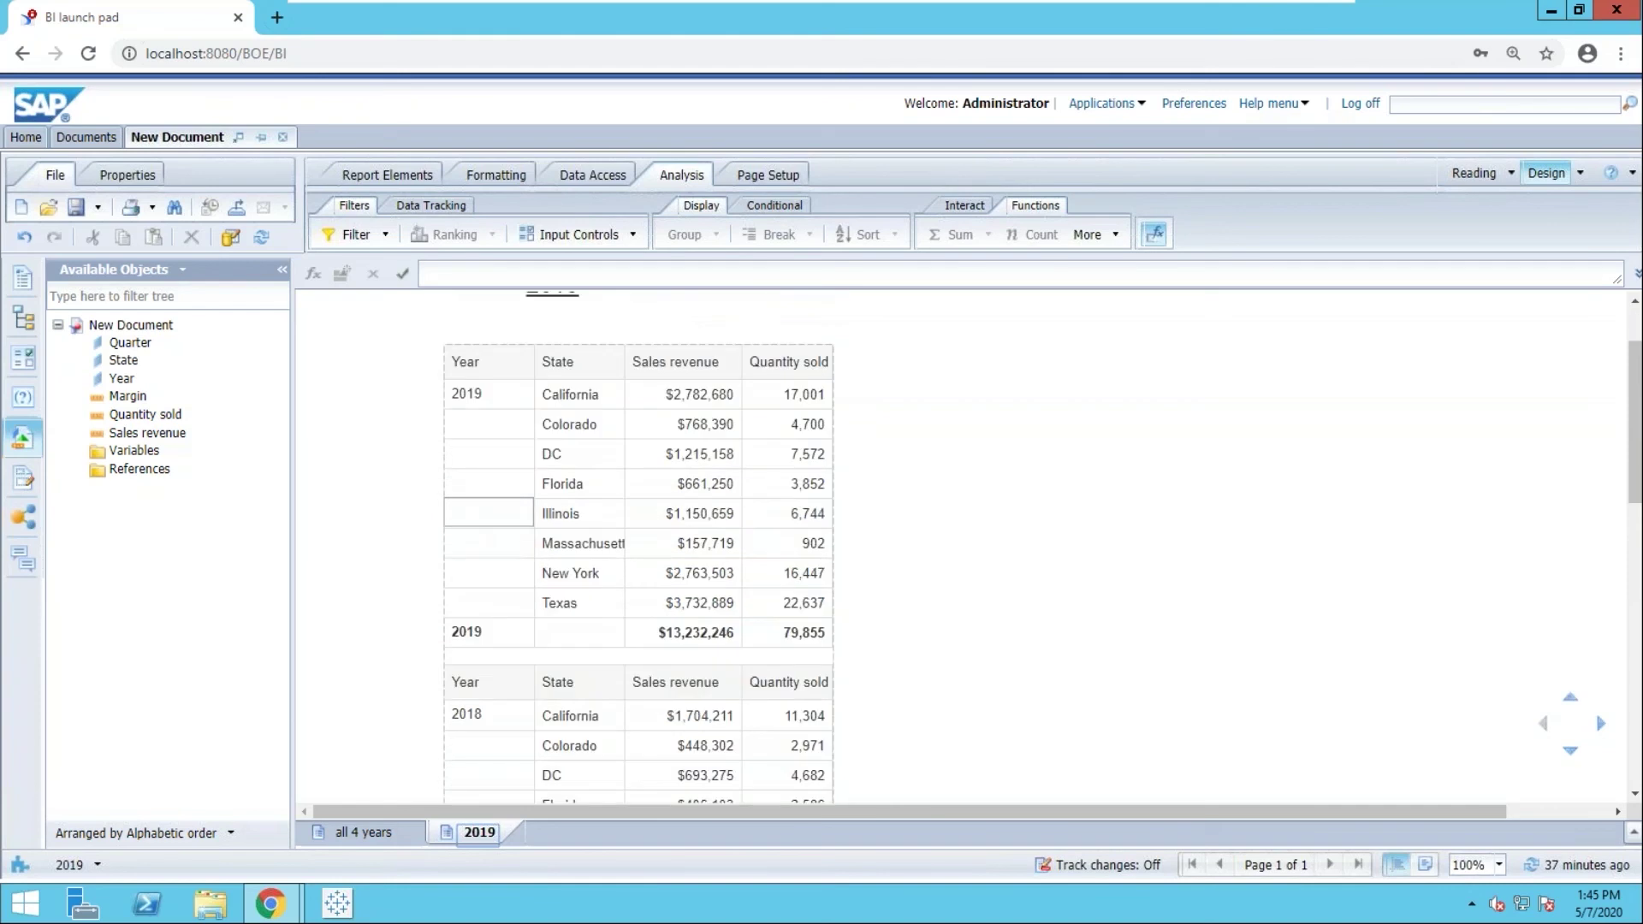
Filter the 2019 report's table on the Year column so that it includes only 2019.
click(501, 493)
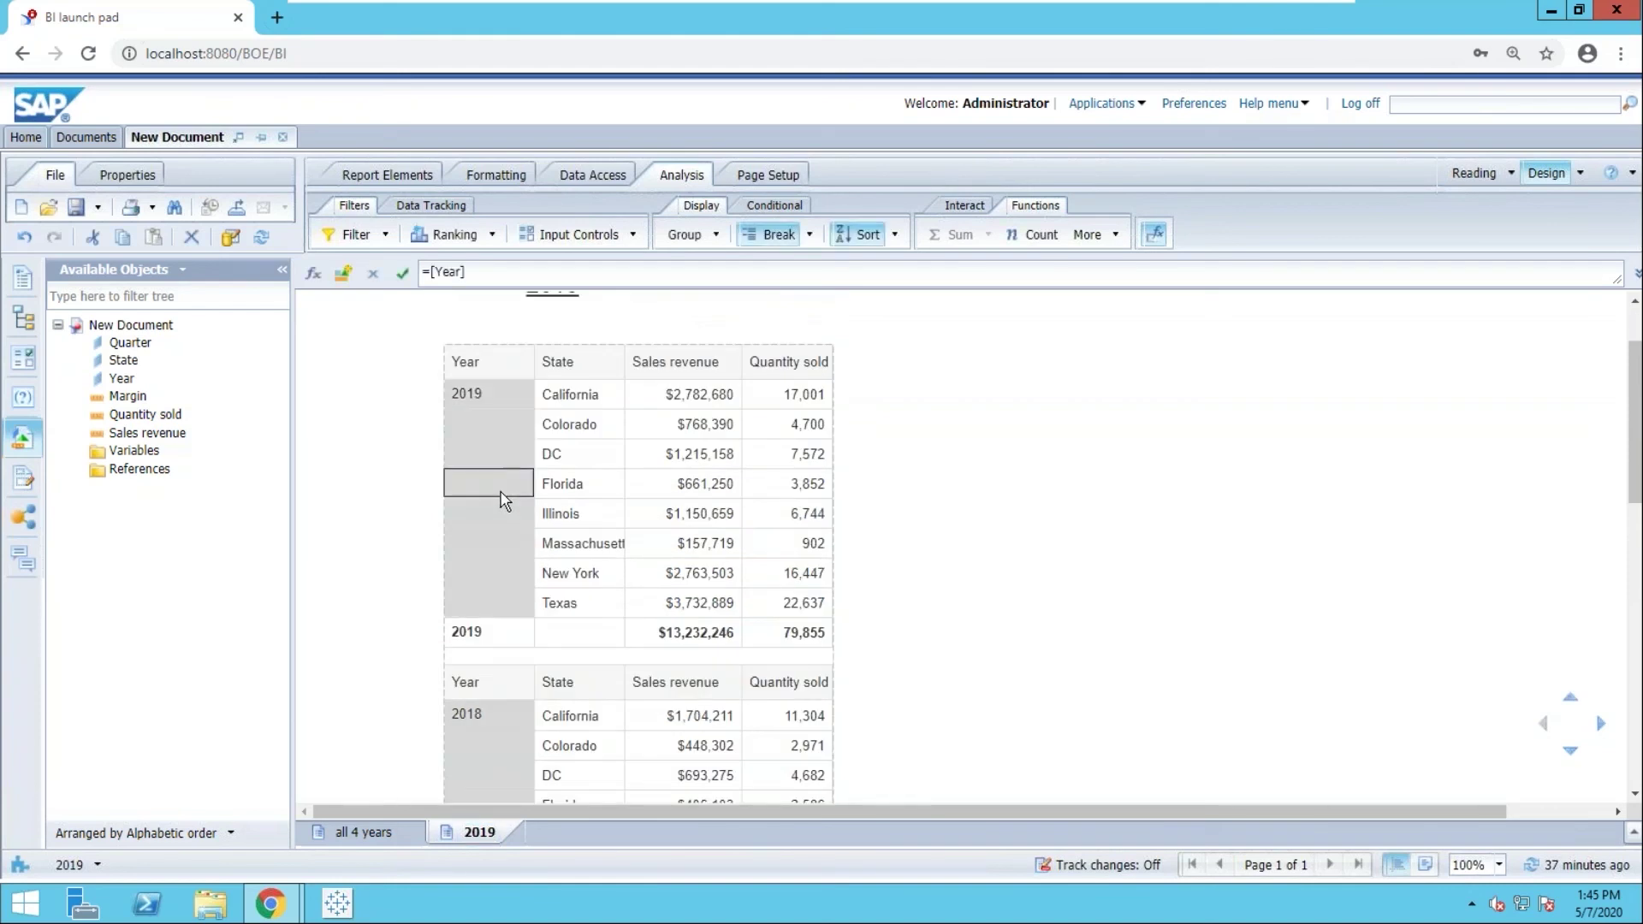
click(341, 240)
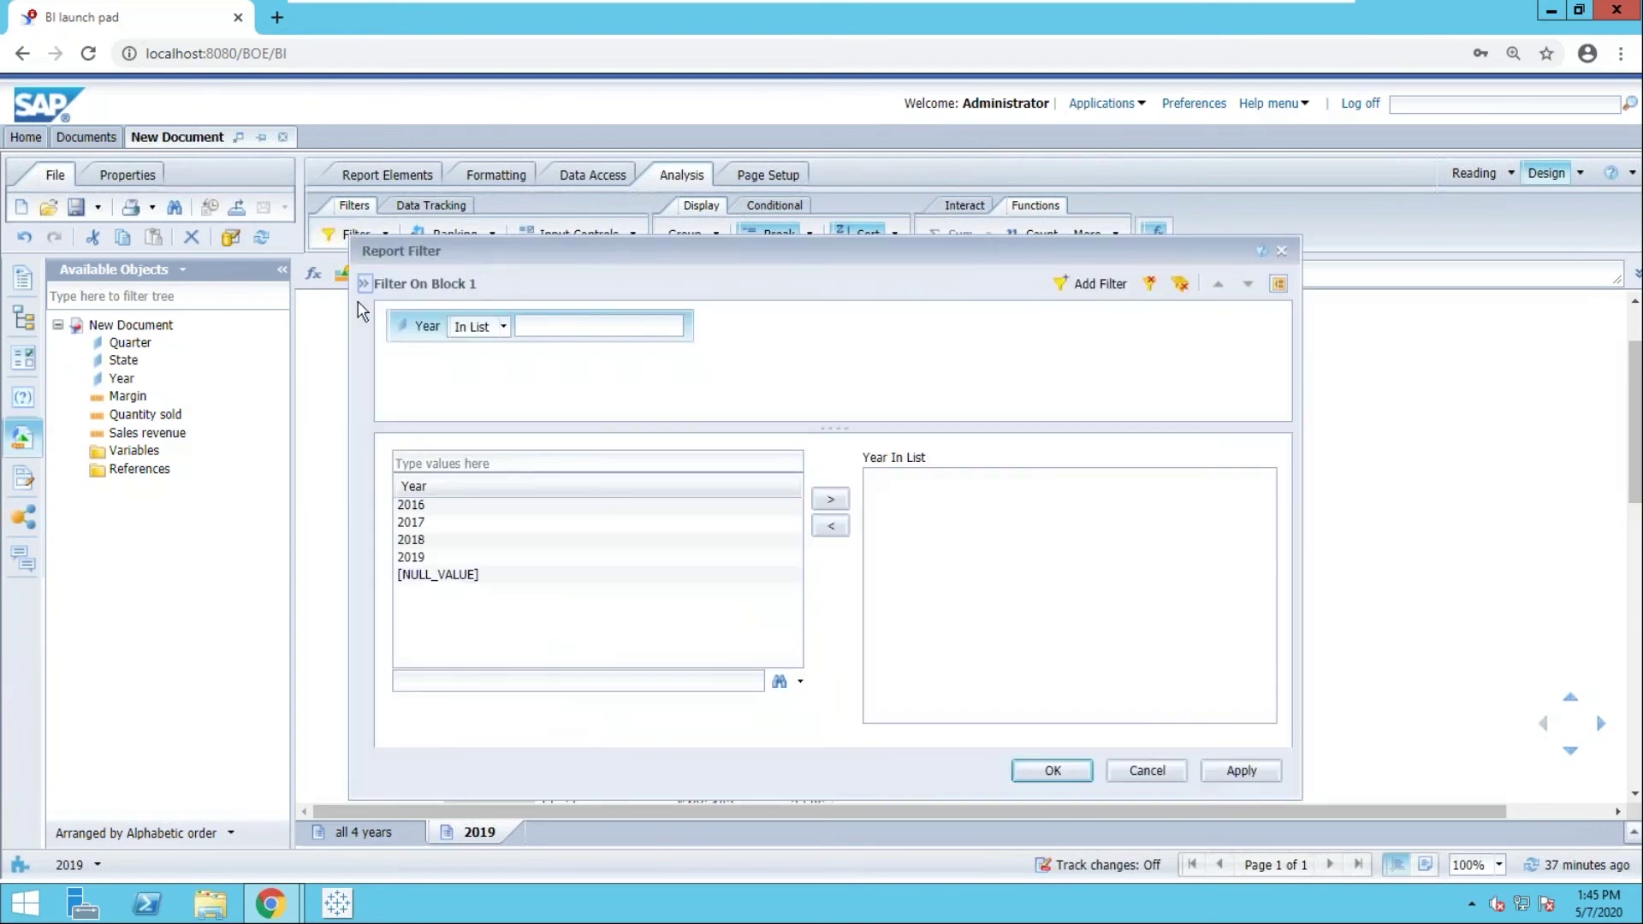
click(422, 558)
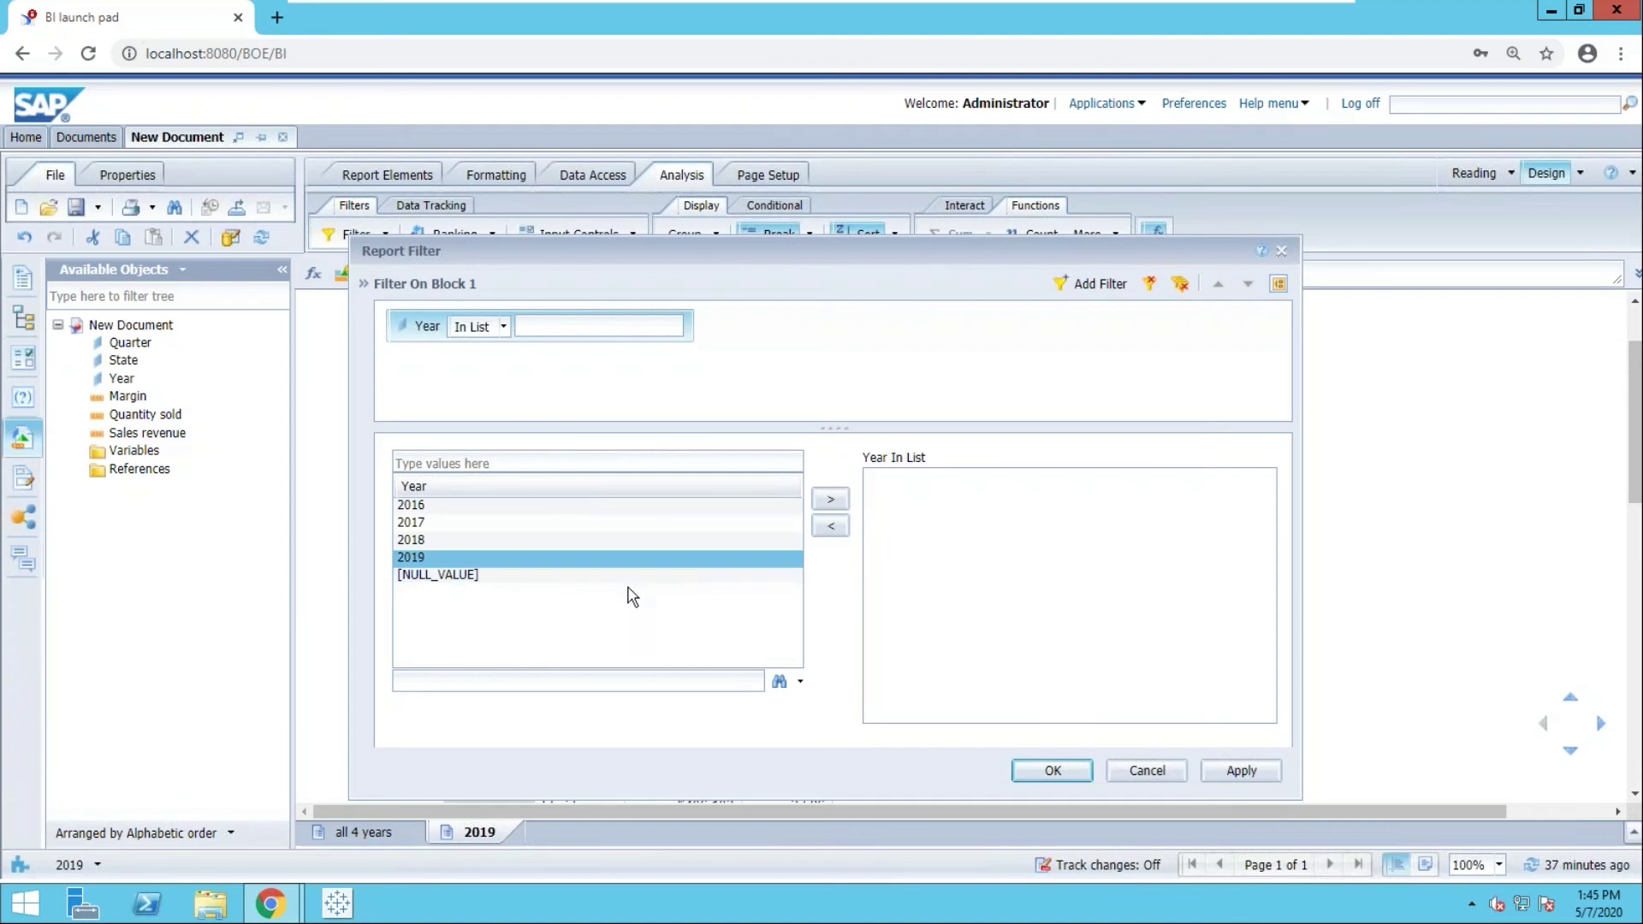
click(831, 505)
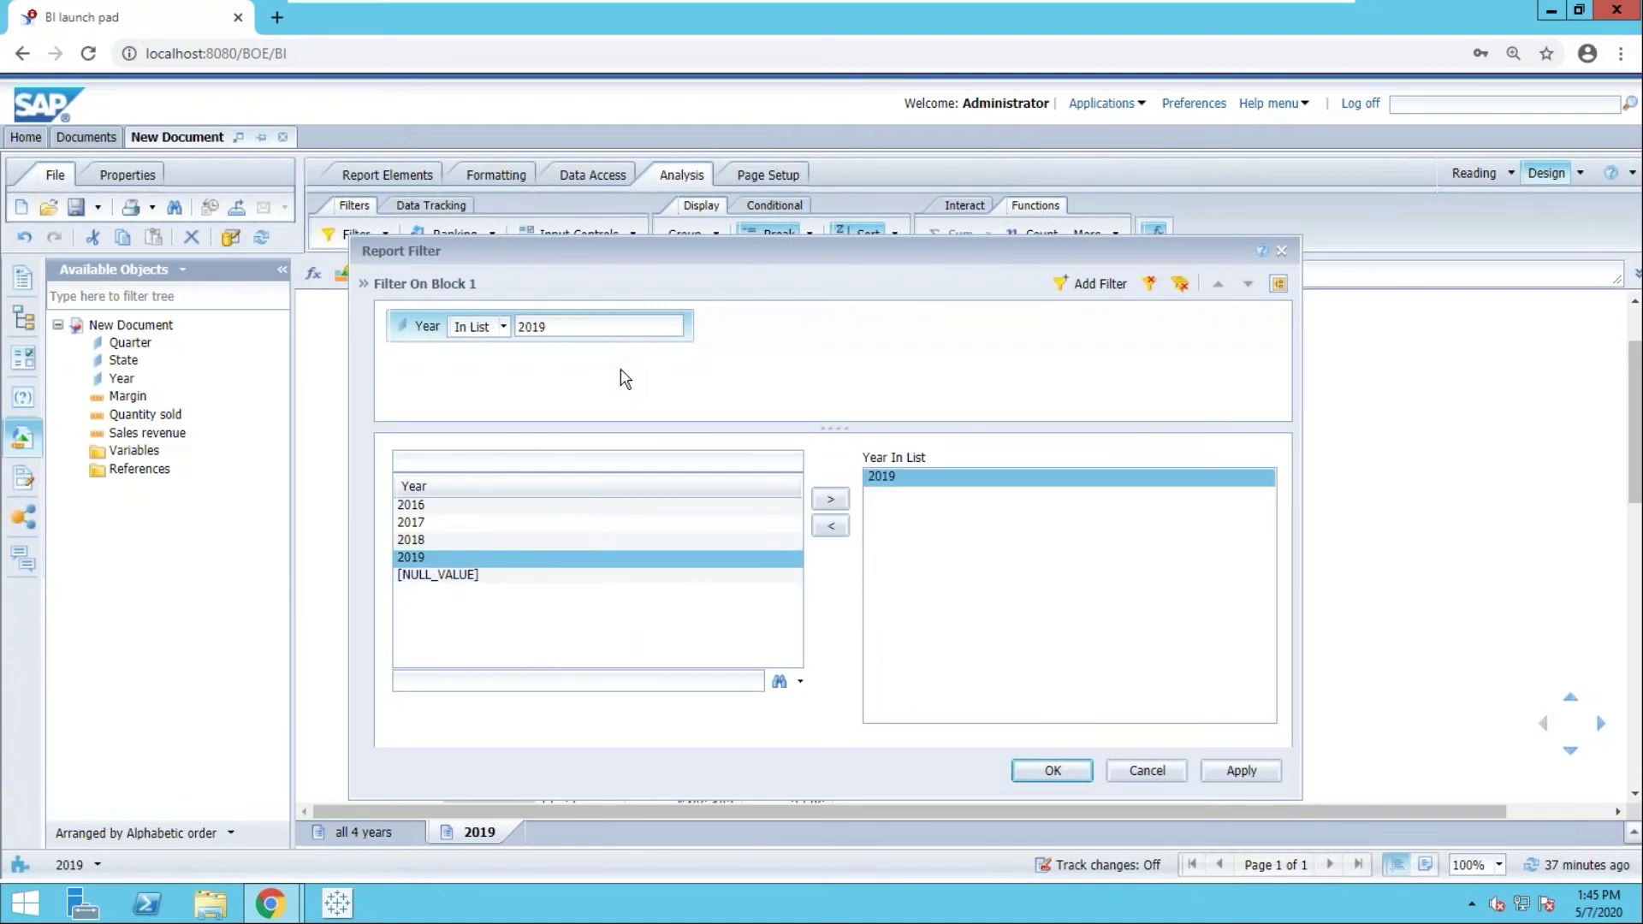
click(1045, 771)
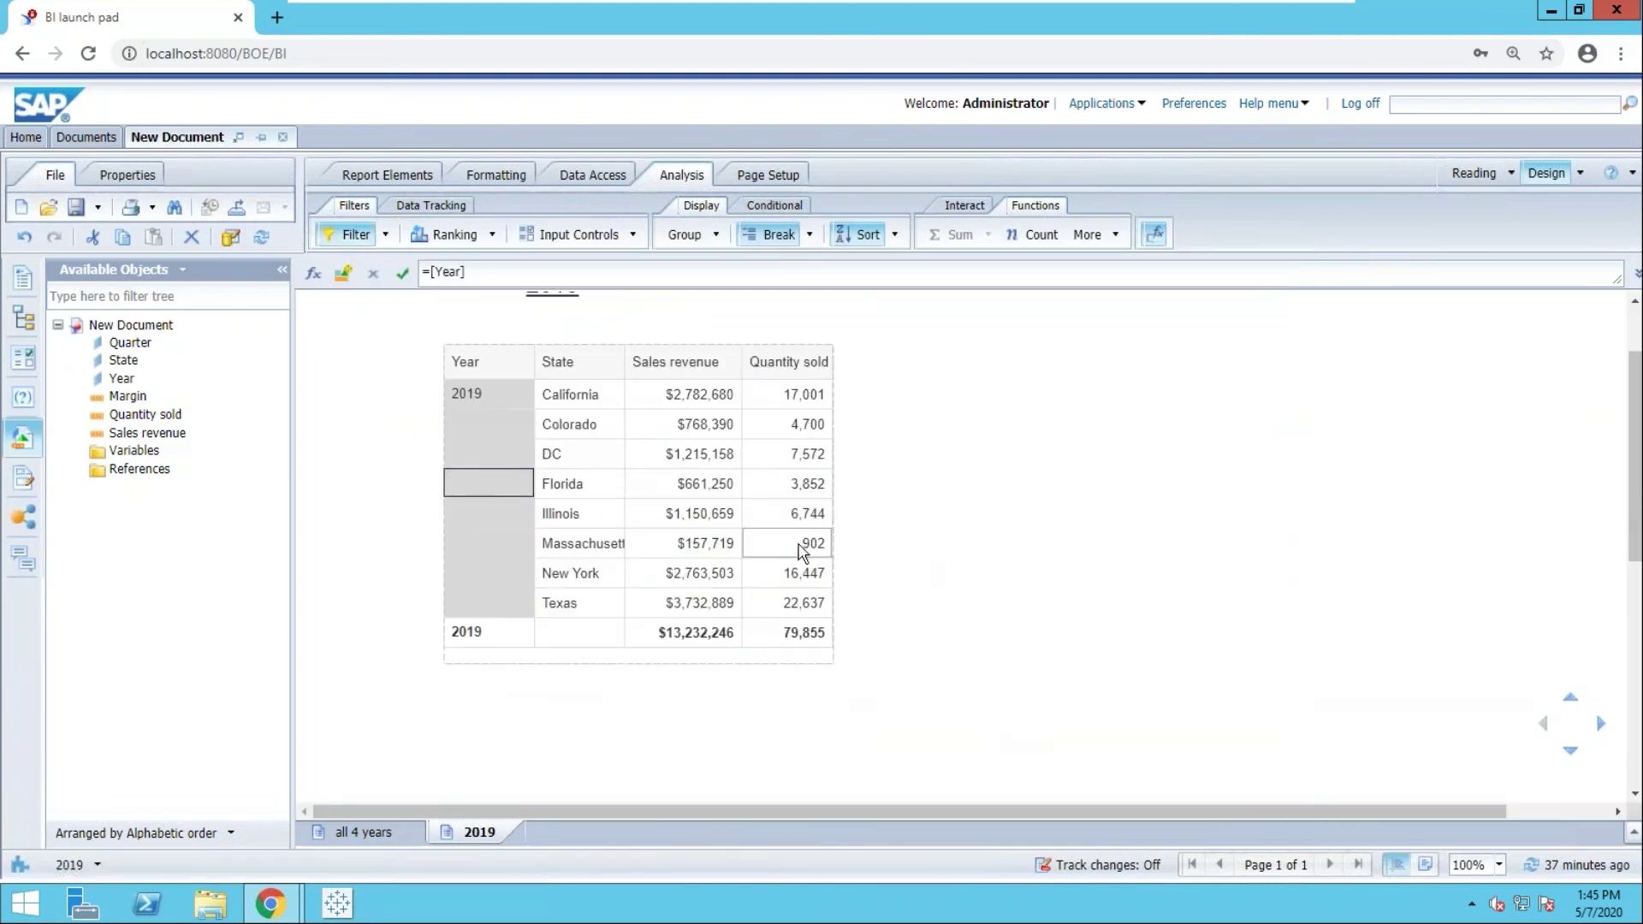
Add a State filter to the 2019 report's table that includes California, New York and Texas.
click(569, 396)
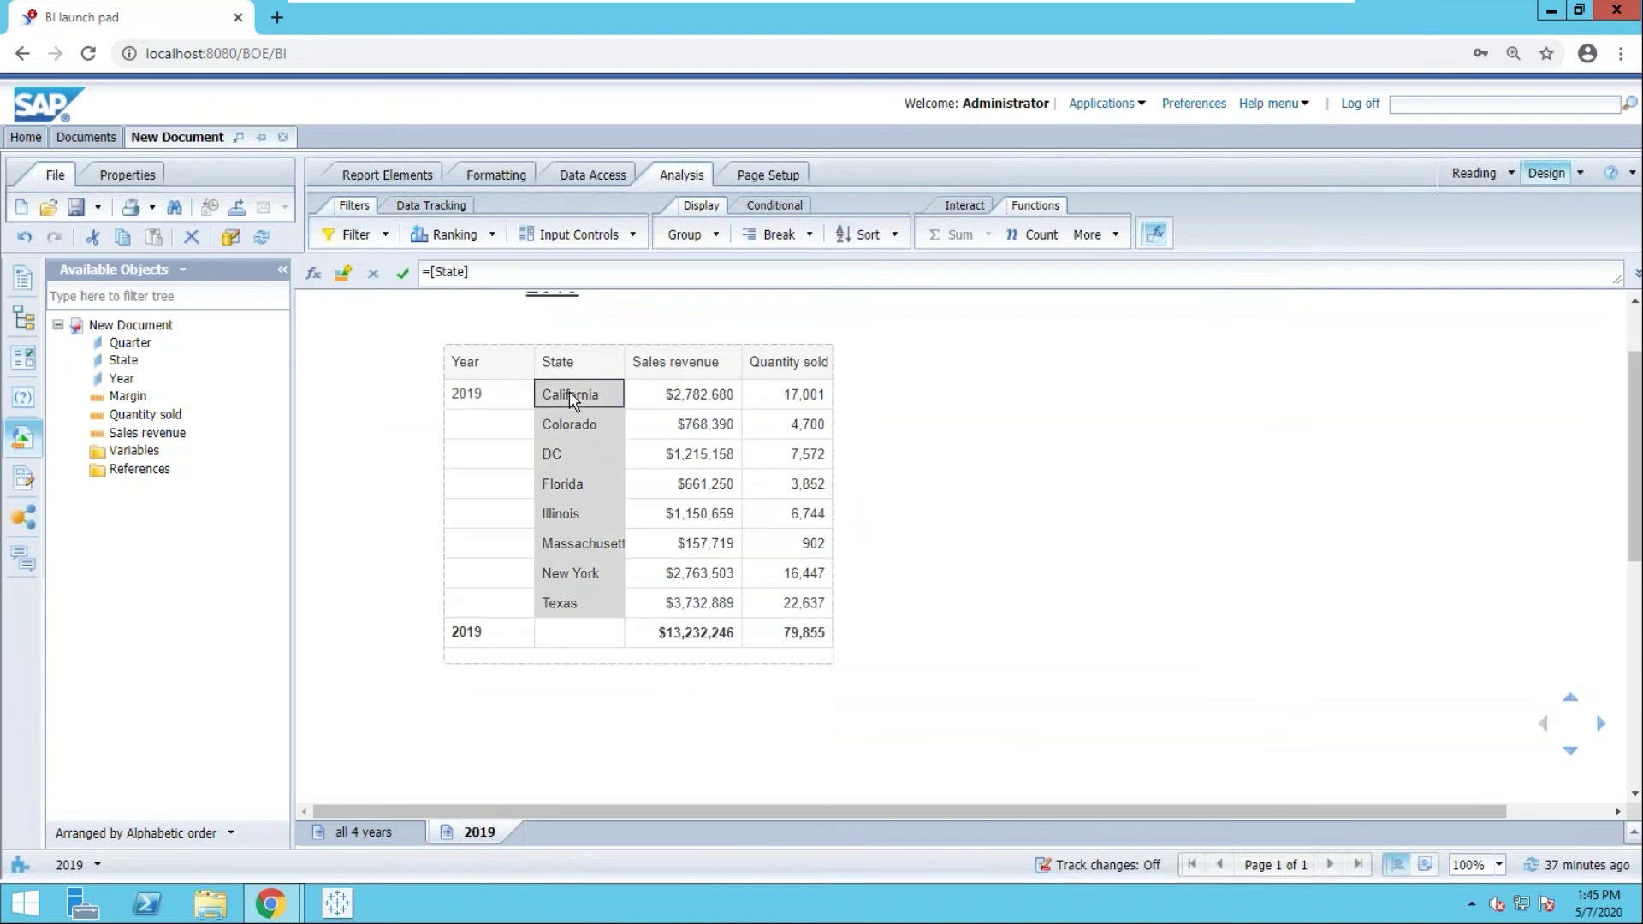
click(354, 235)
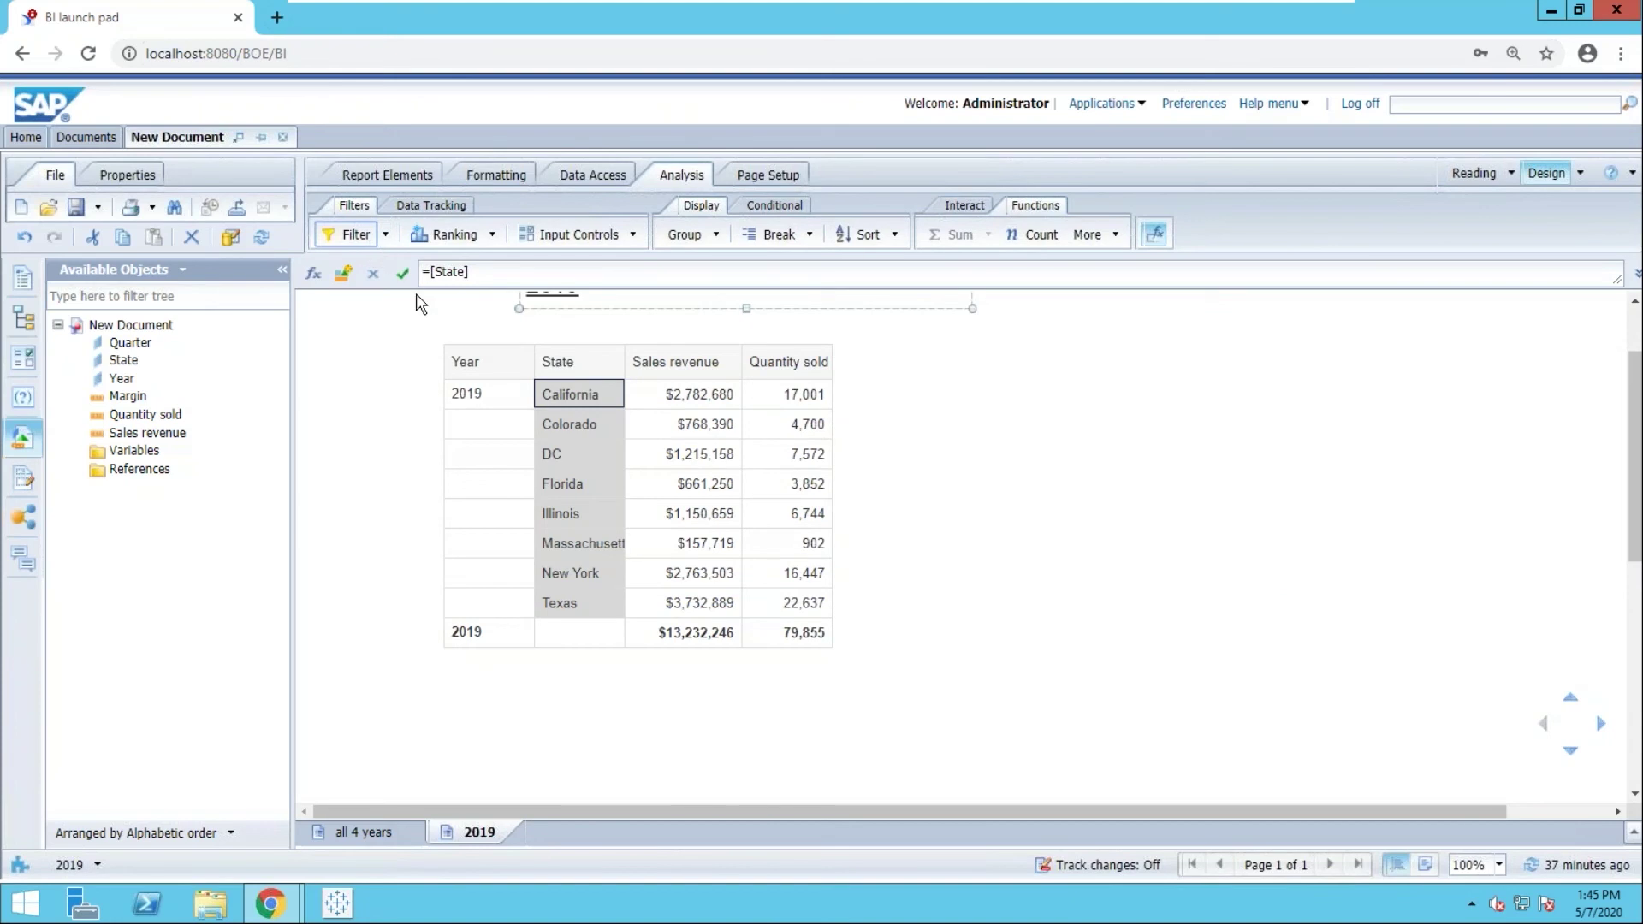
click(439, 507)
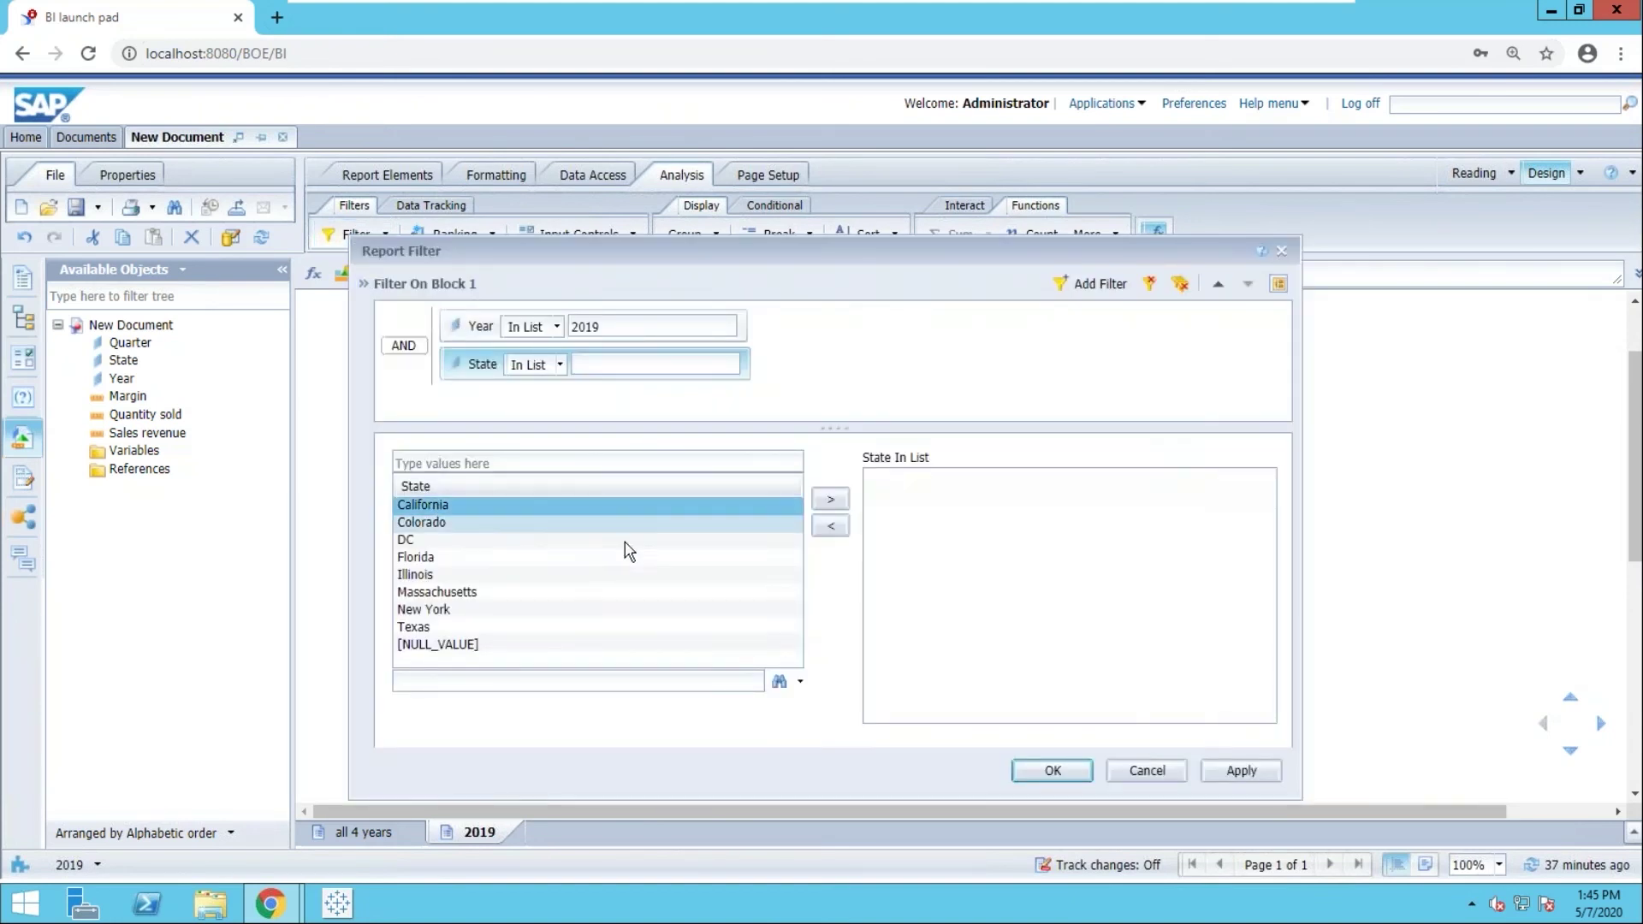
click(830, 500)
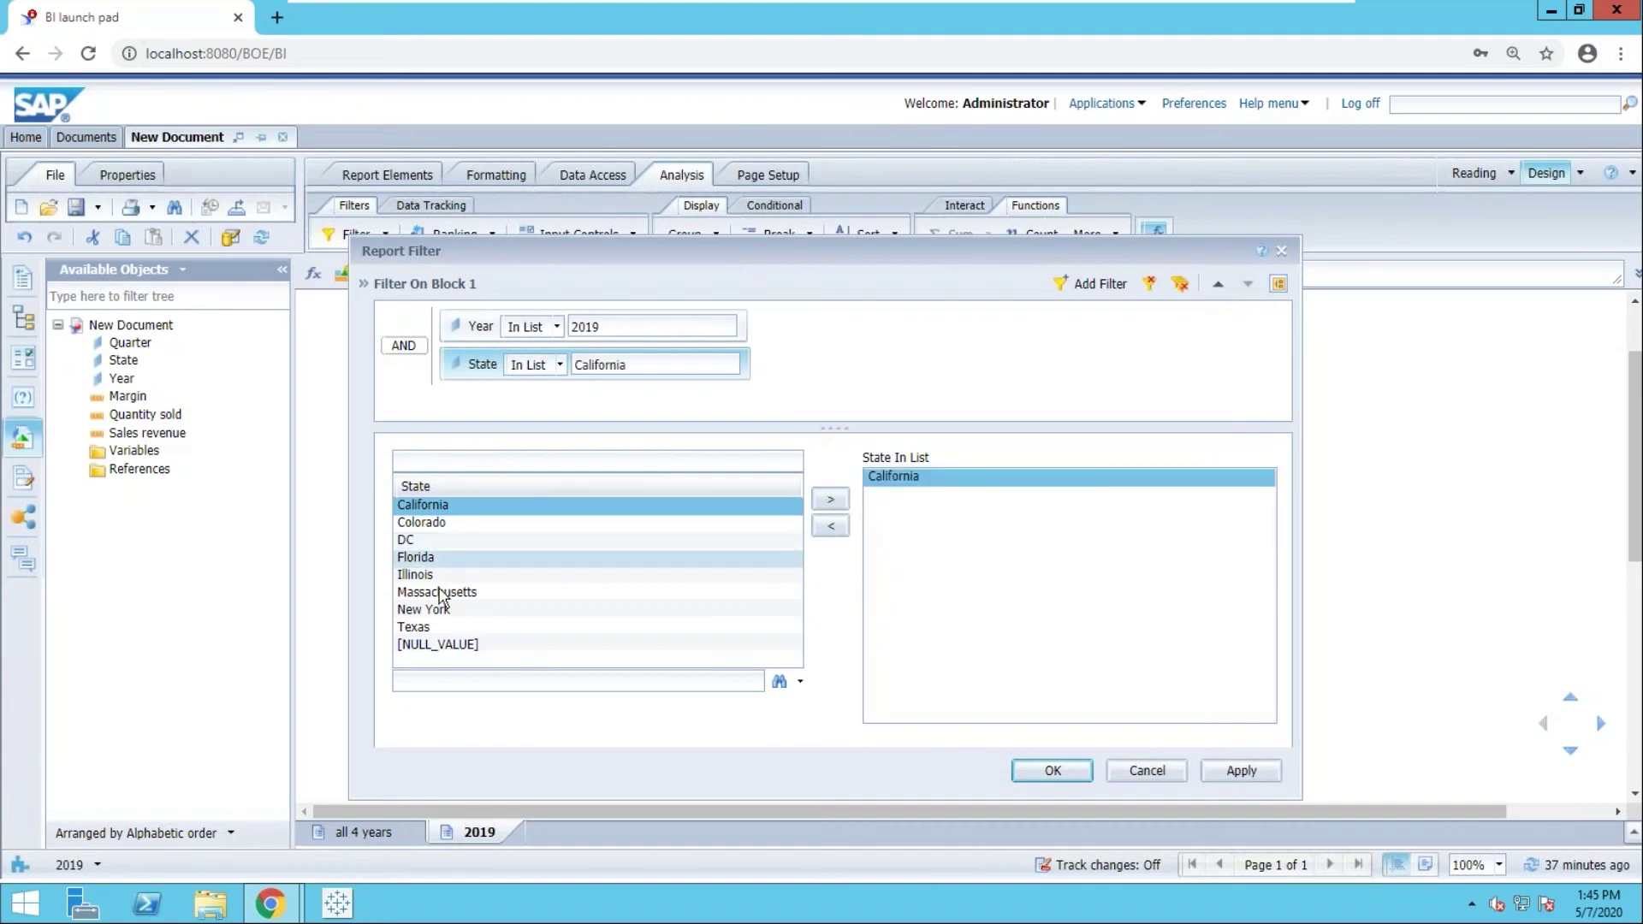
click(440, 592)
click(436, 611)
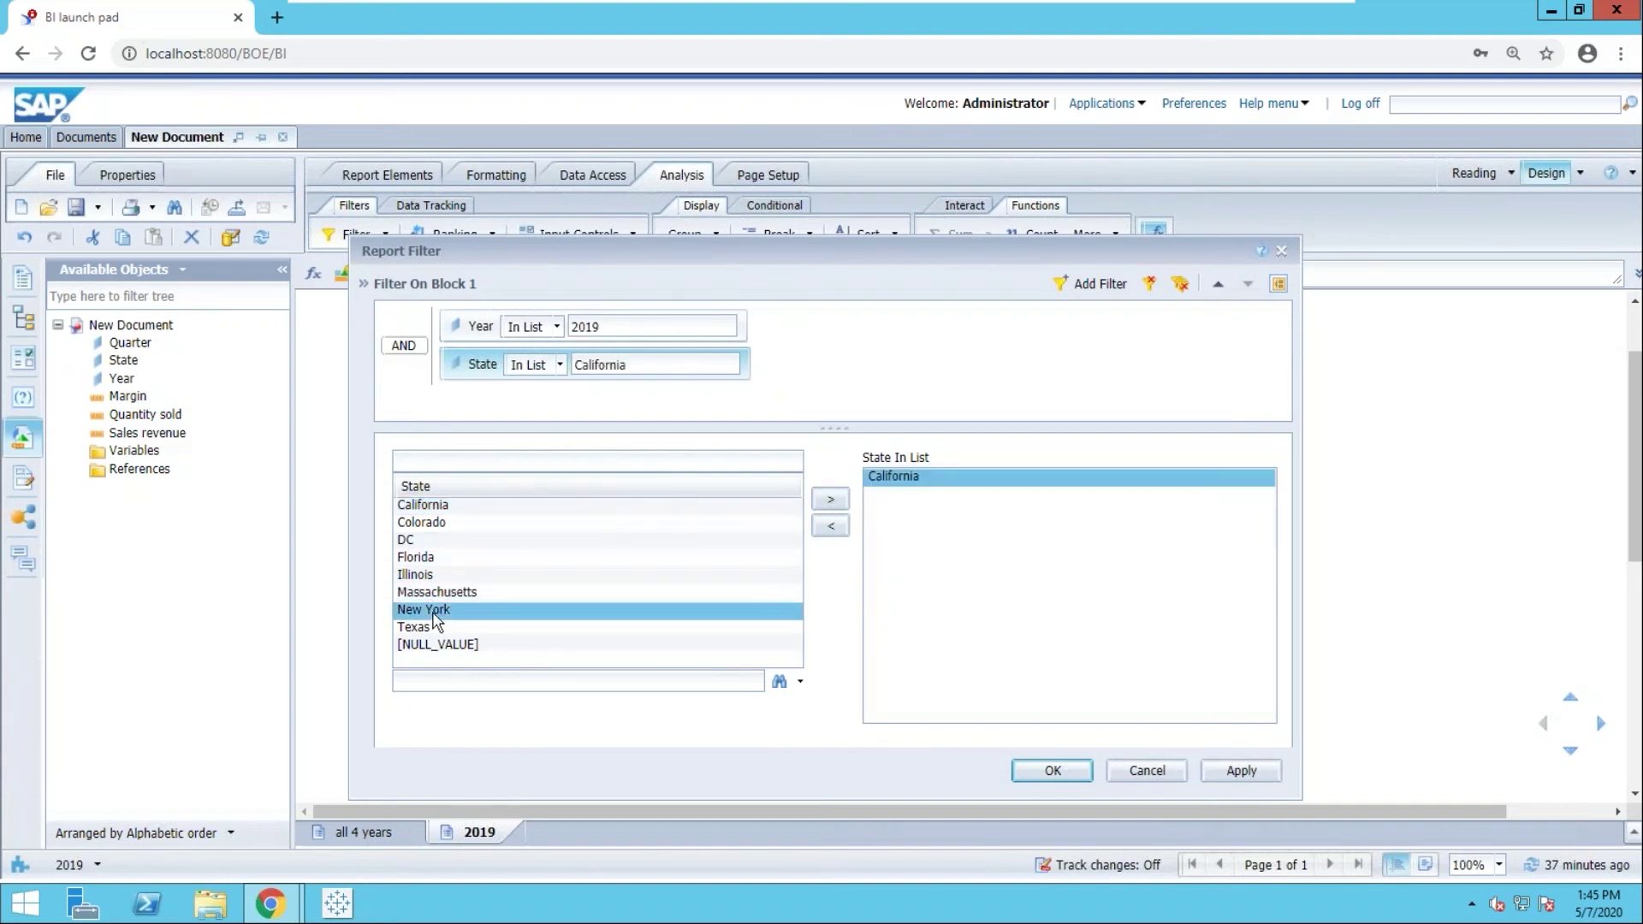
double_click(435, 611)
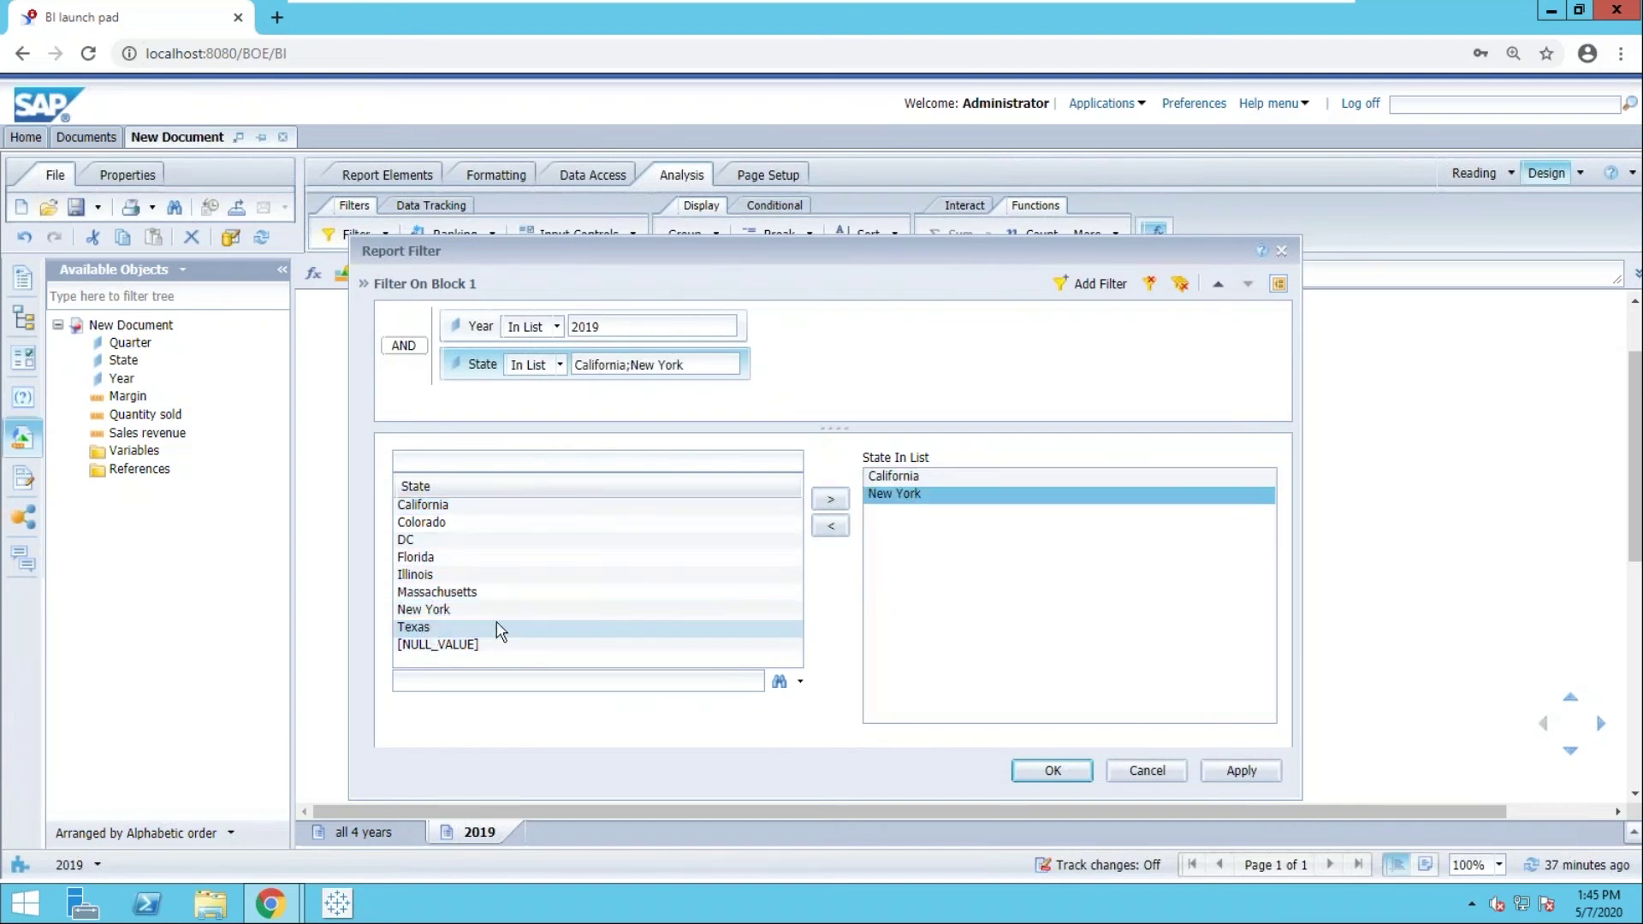
click(428, 626)
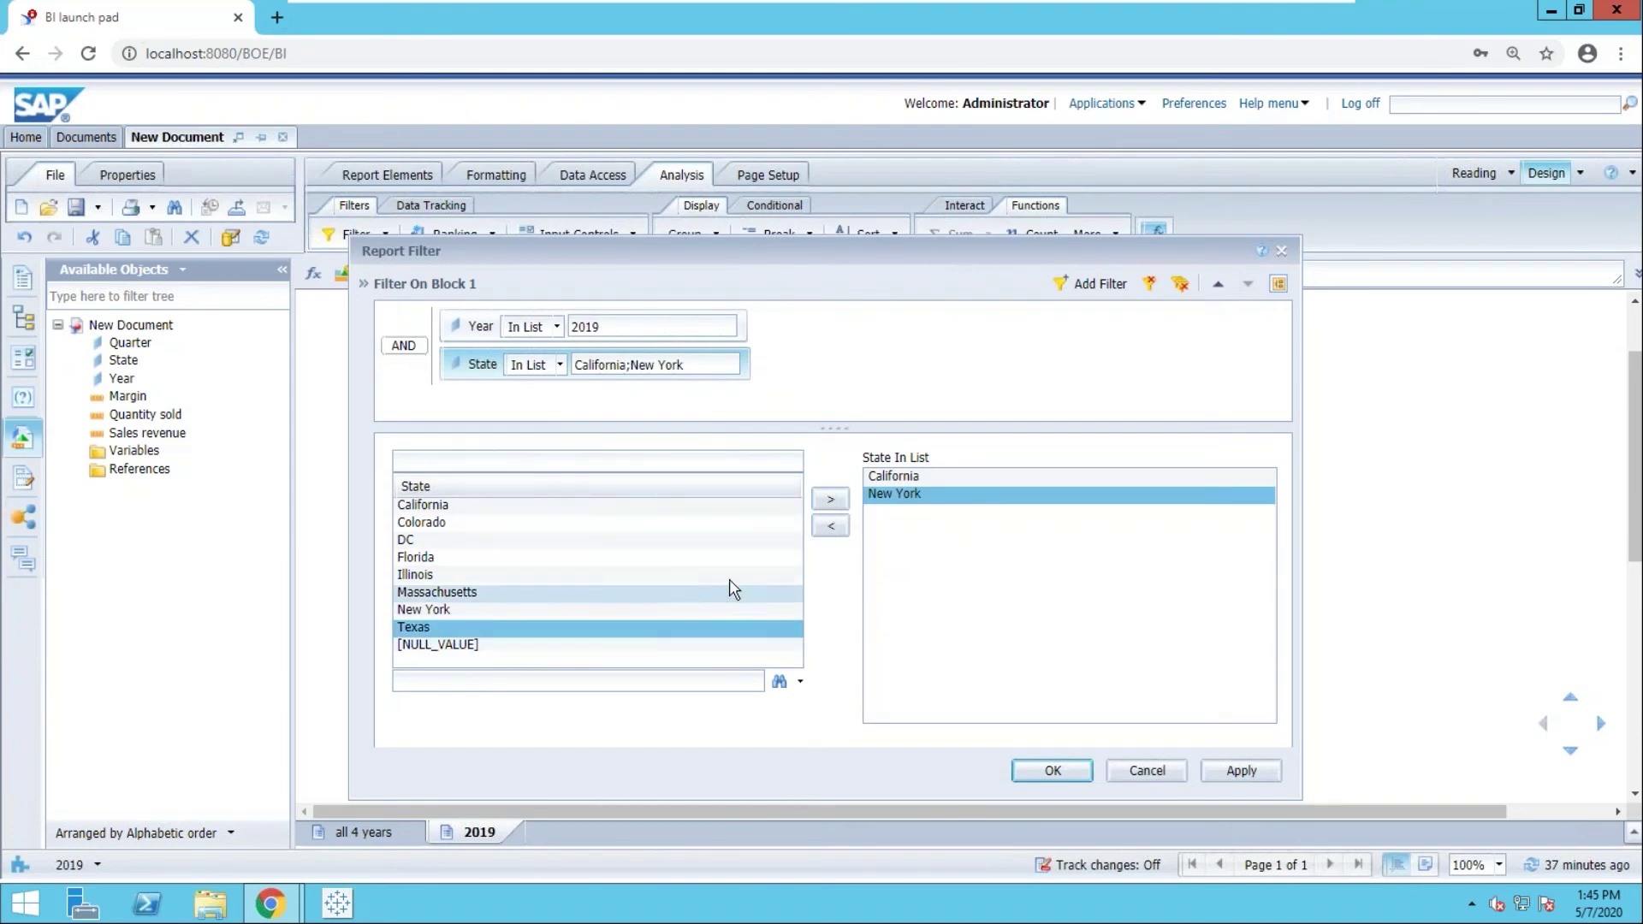
click(830, 499)
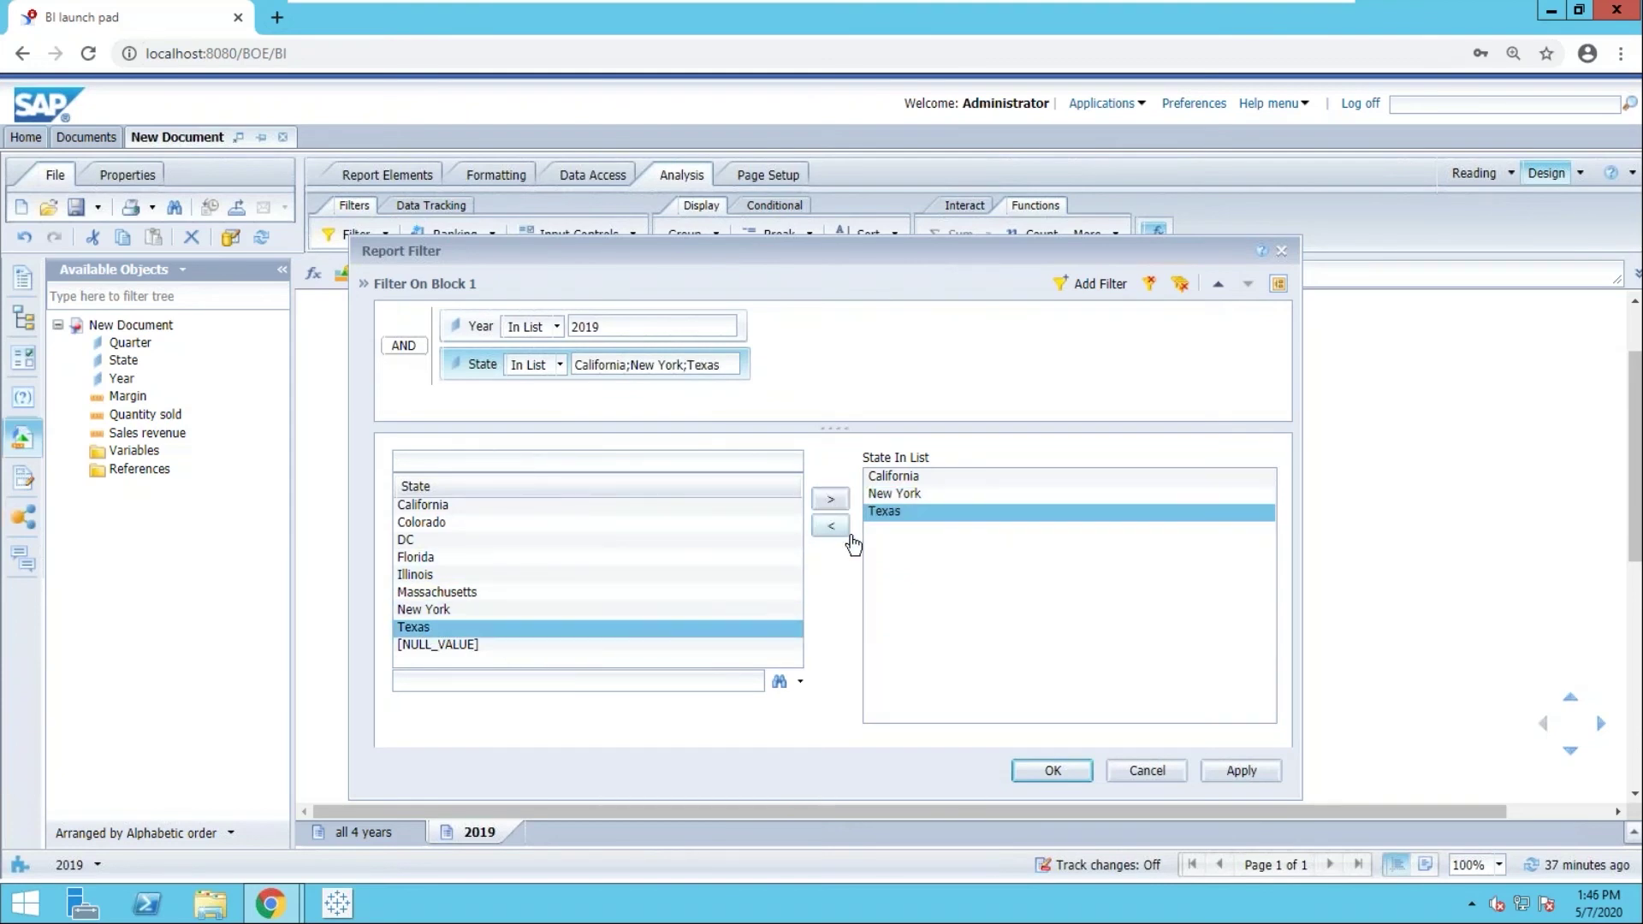
click(1025, 772)
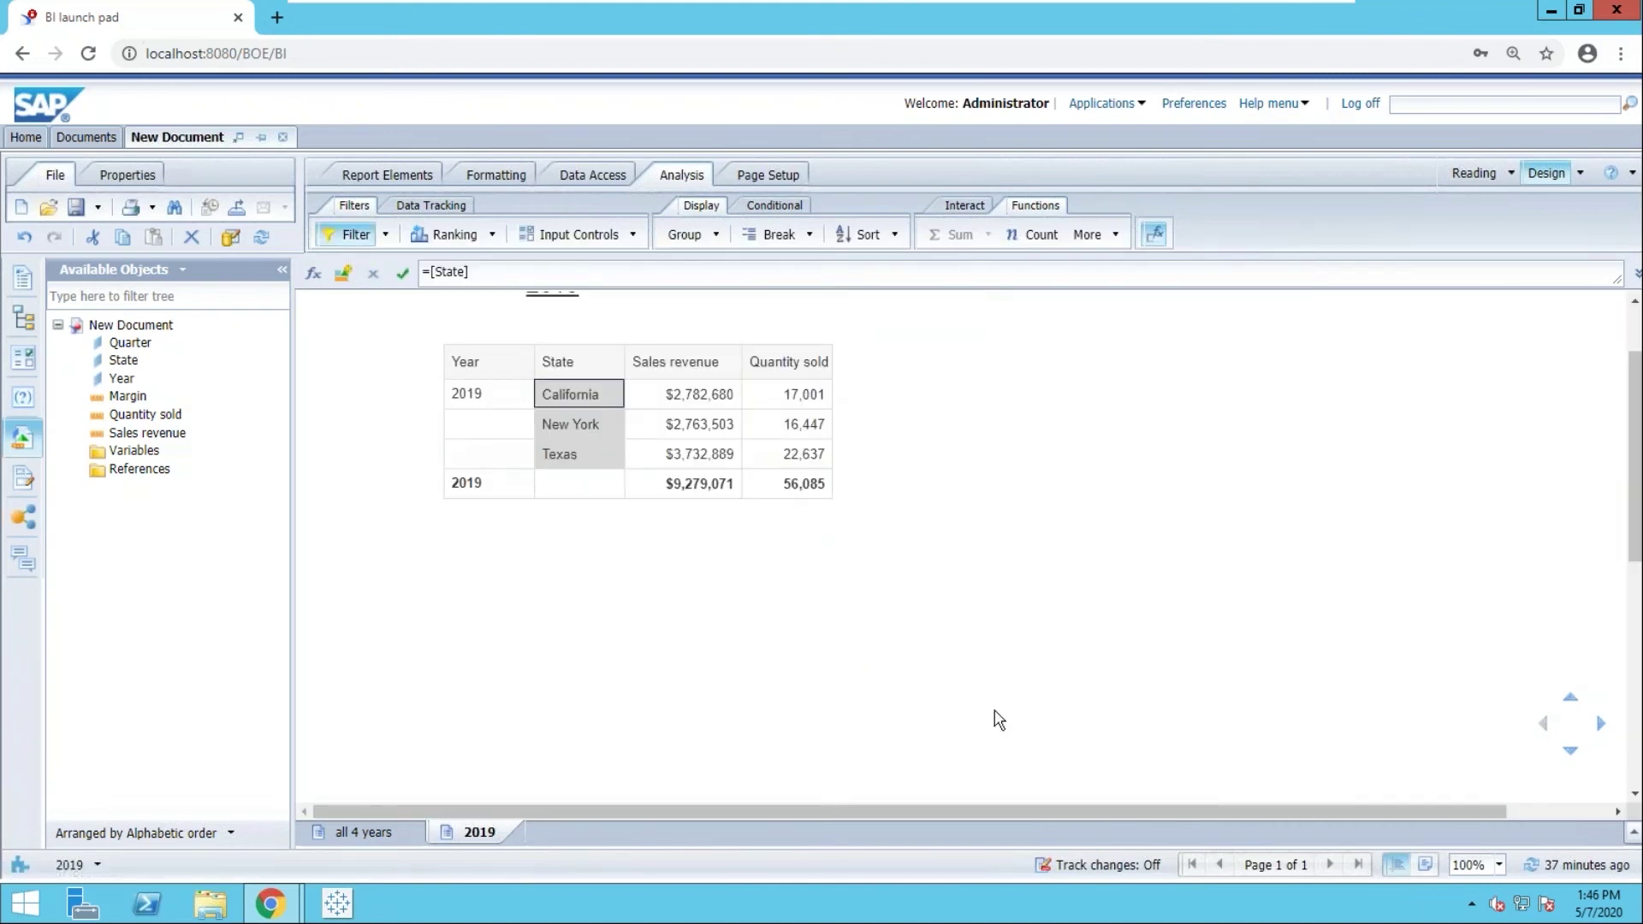
Show filters in the document structure and expand the 2019 report's table to review its filter conditions.
click(965, 654)
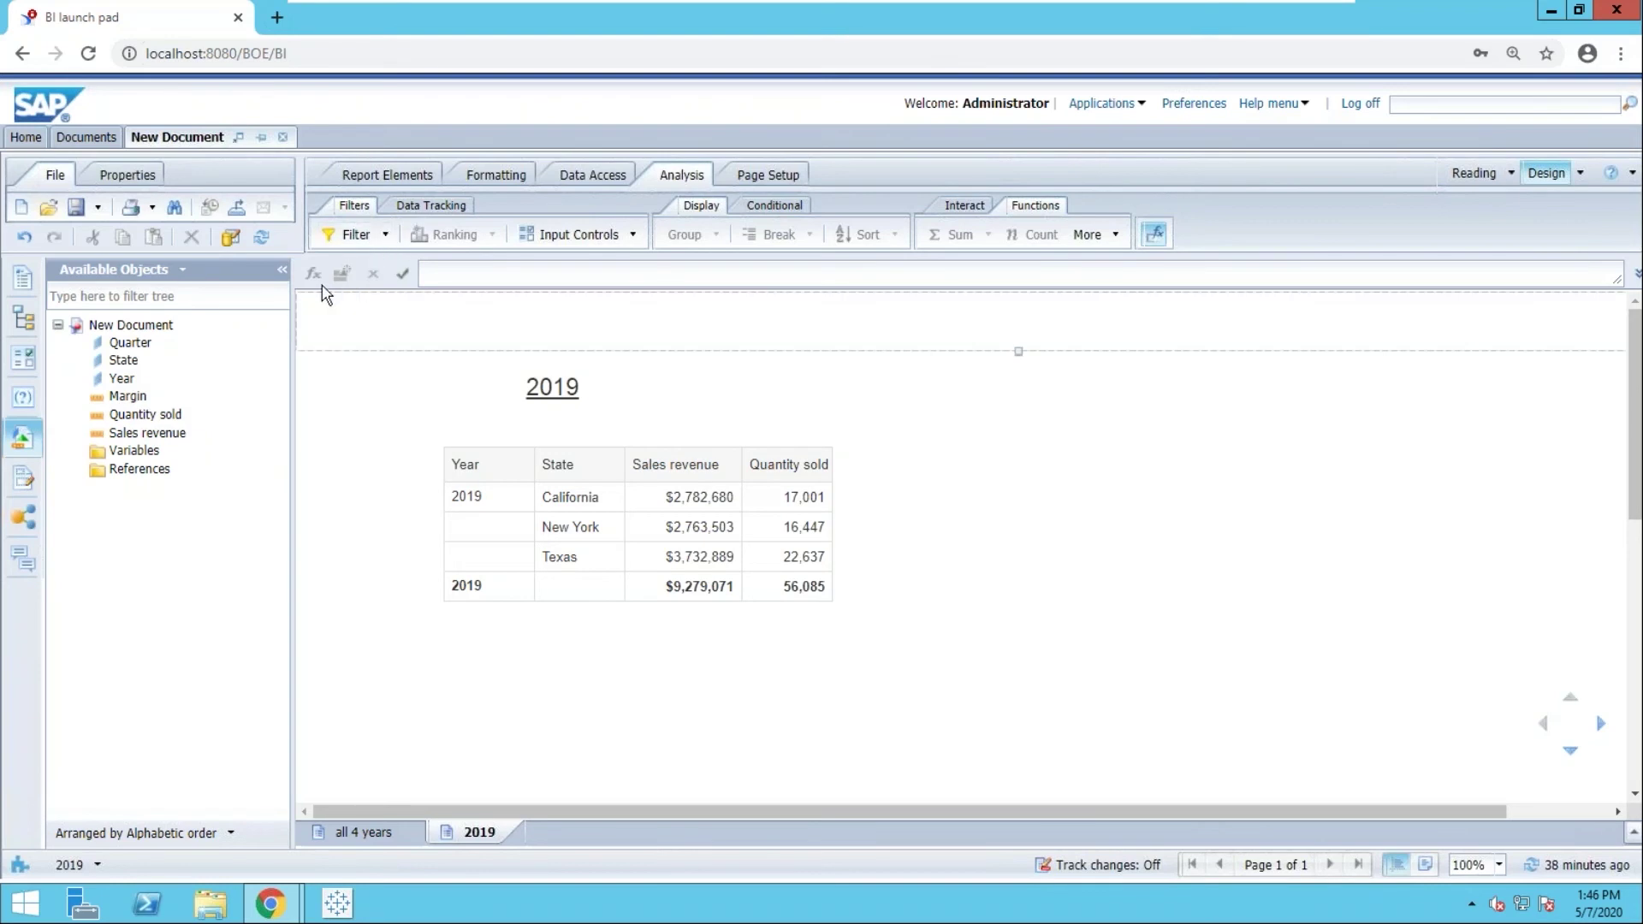
click(32, 480)
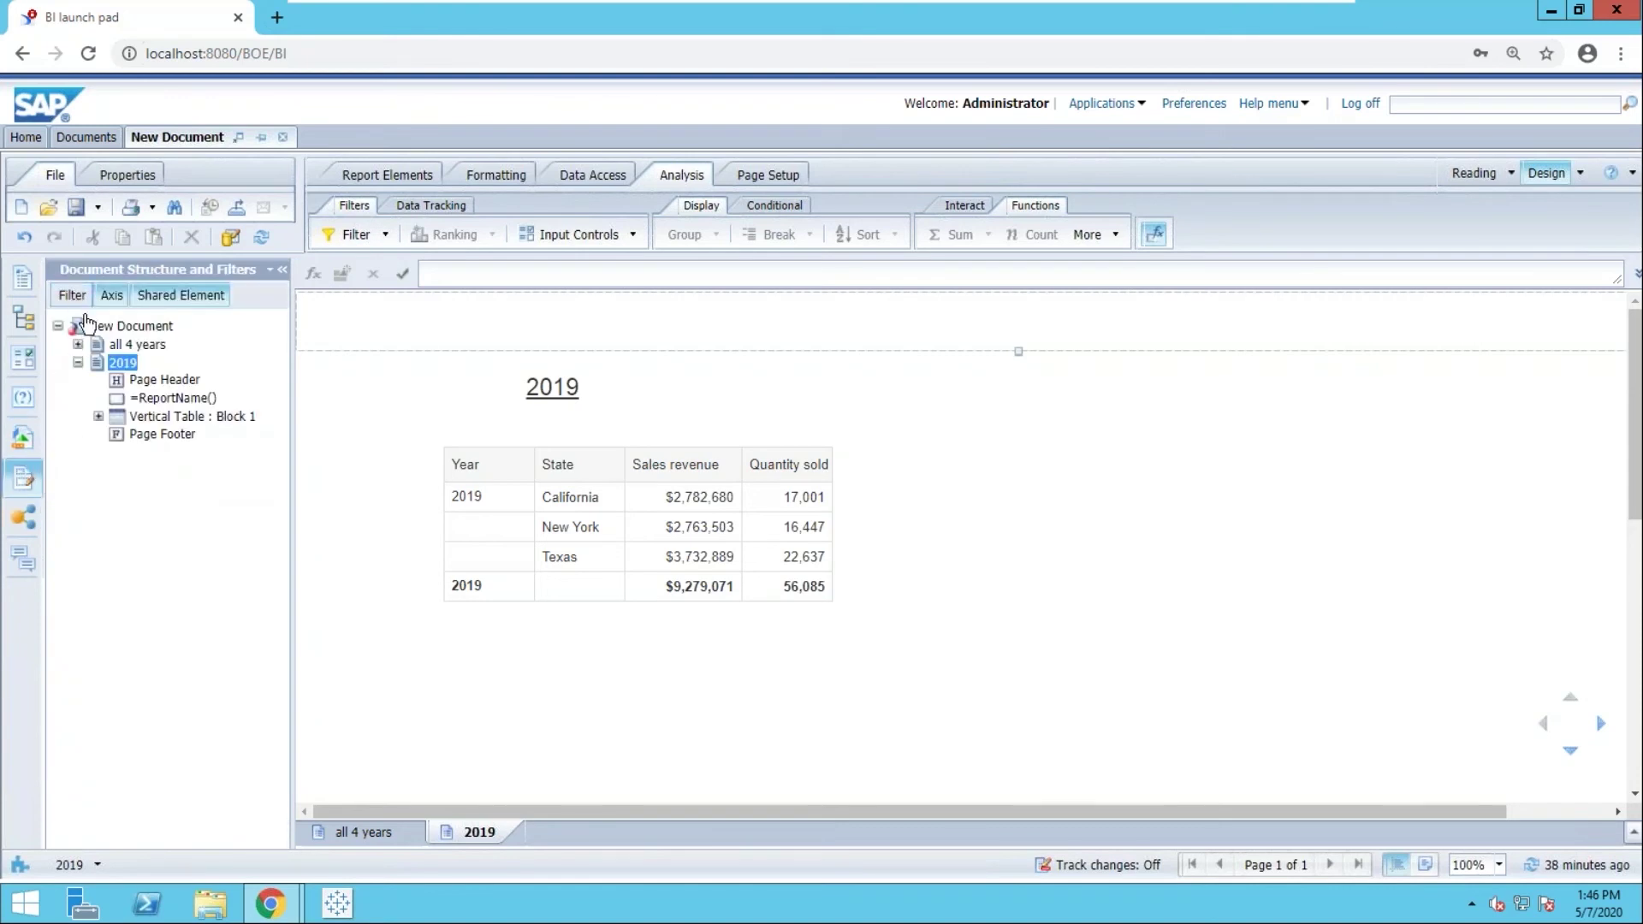
click(99, 417)
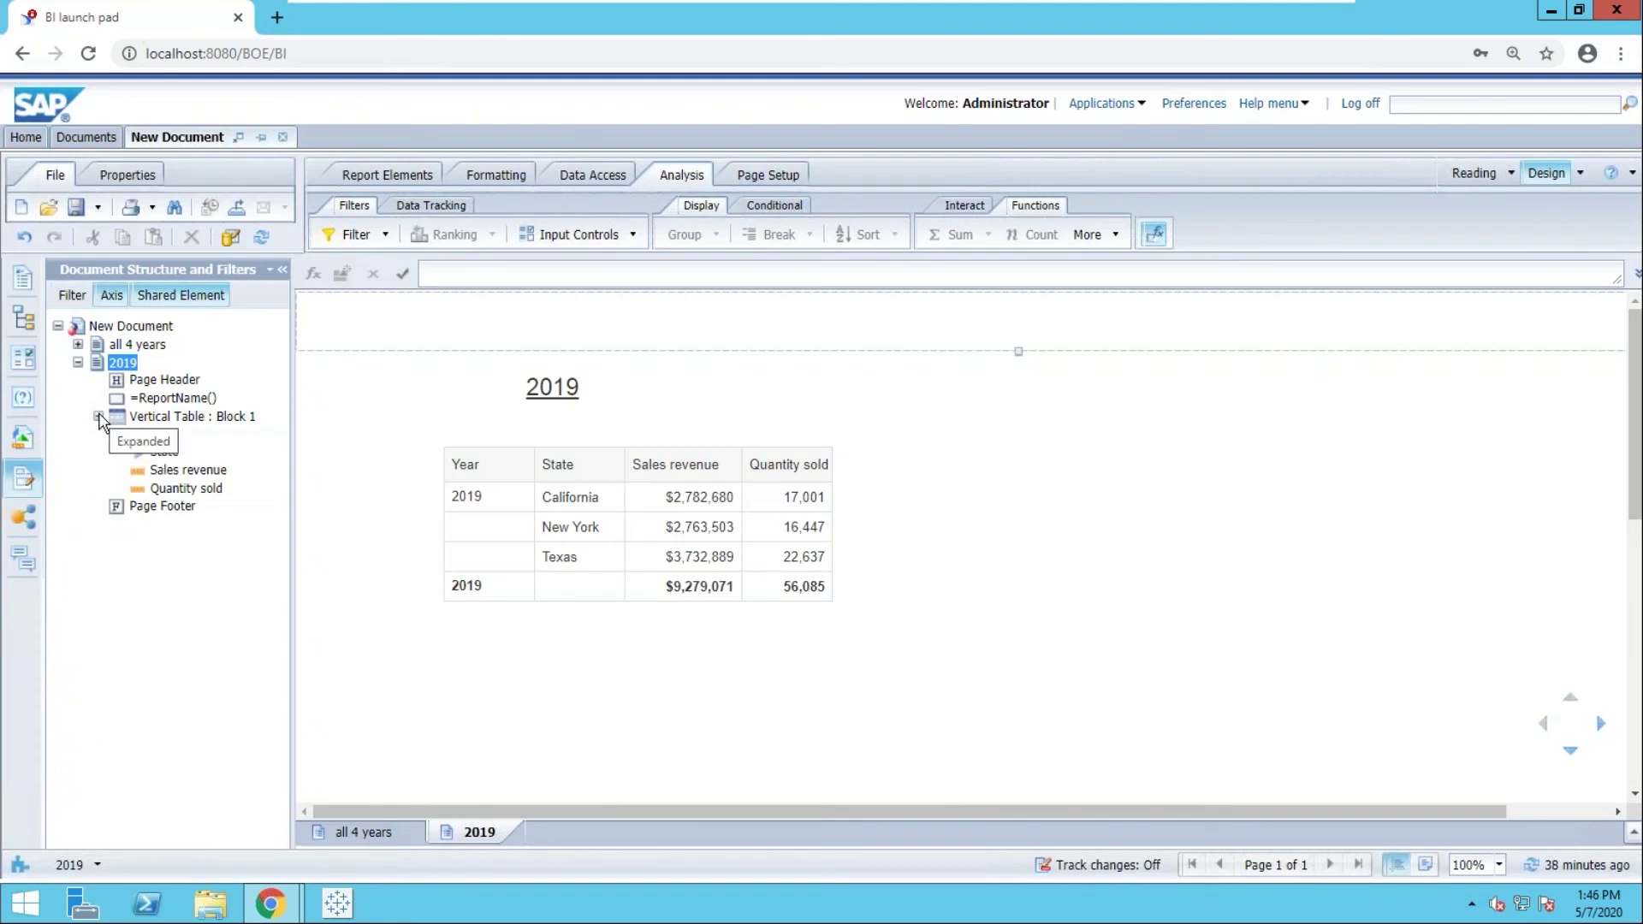
click(86, 297)
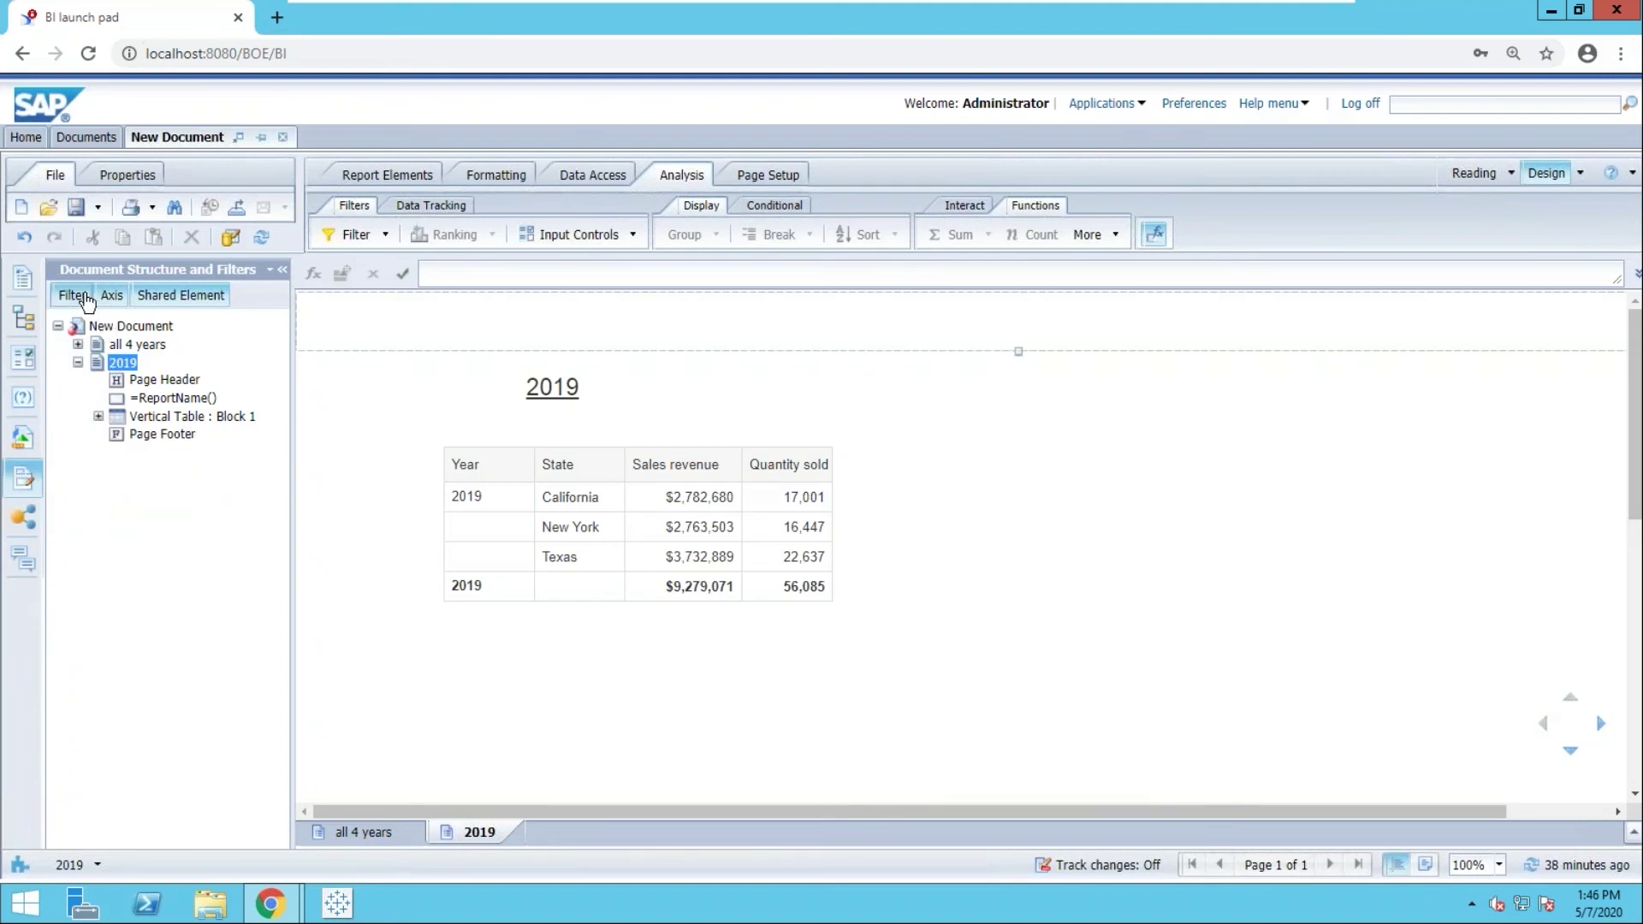
click(99, 417)
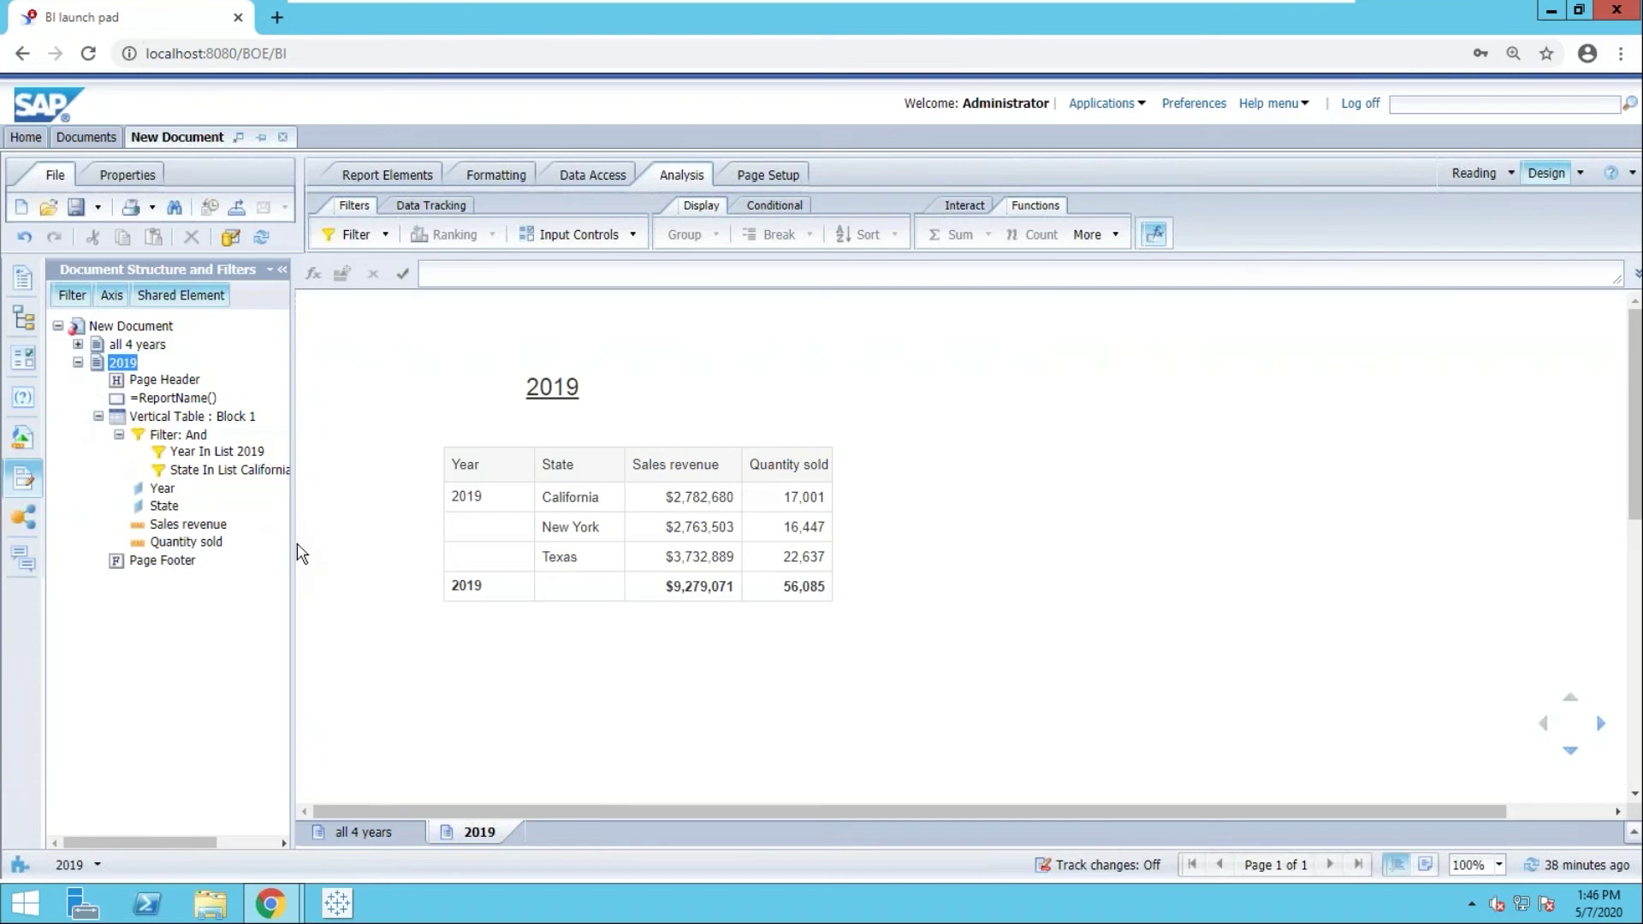
drag(293, 534, 330, 542)
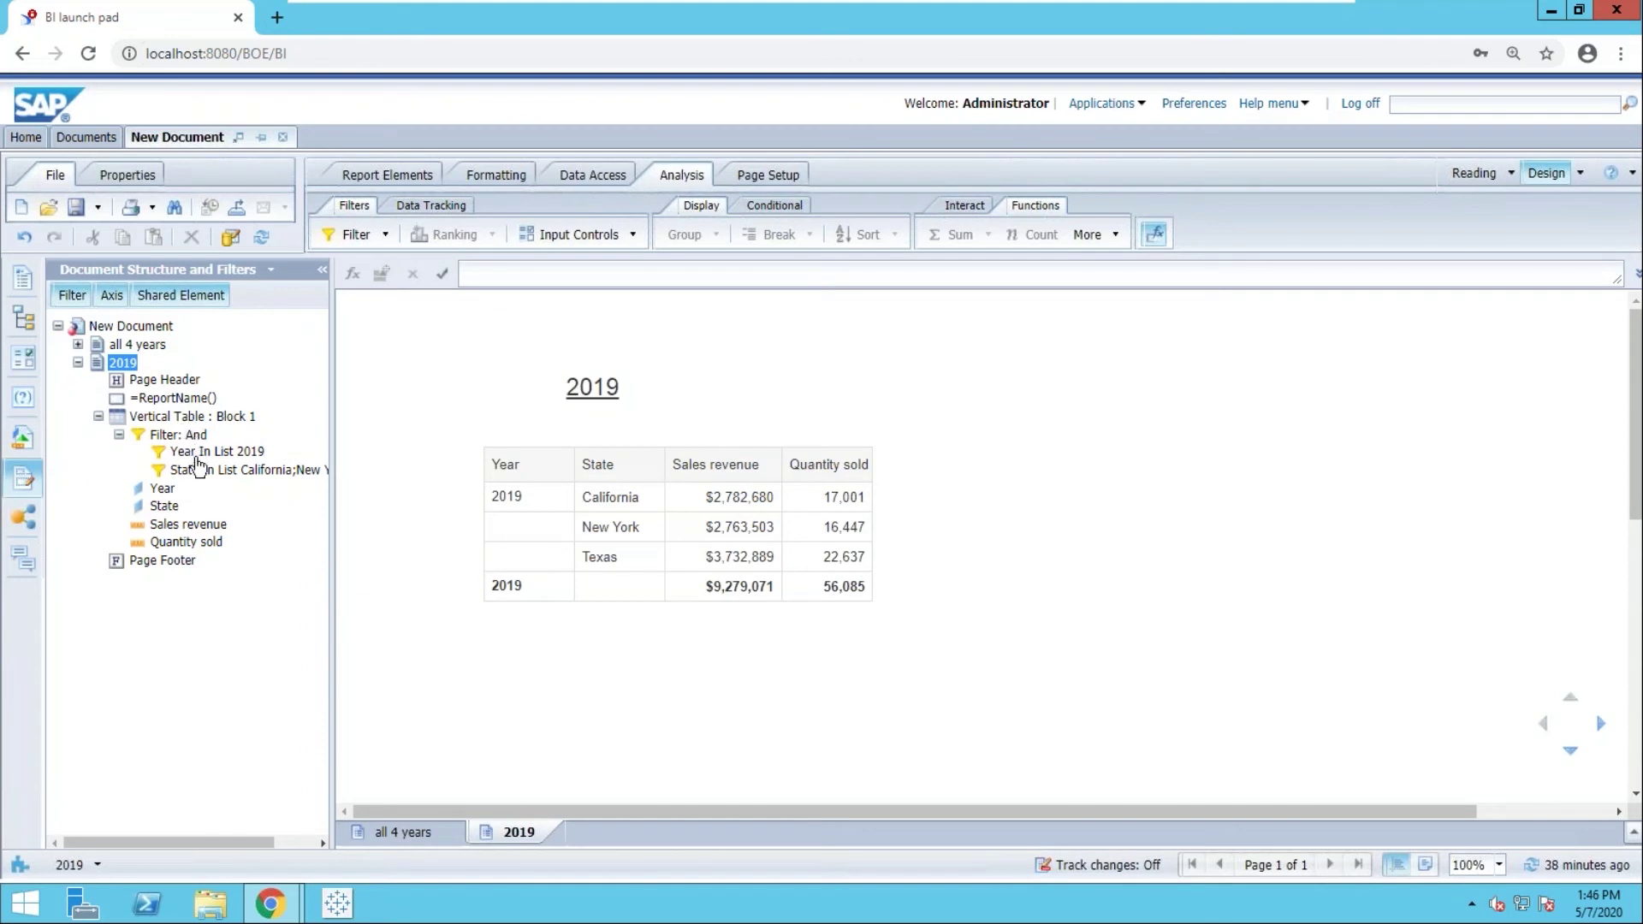
Hide the State column in the 2019 report's table.
click(537, 530)
click(590, 533)
click(605, 534)
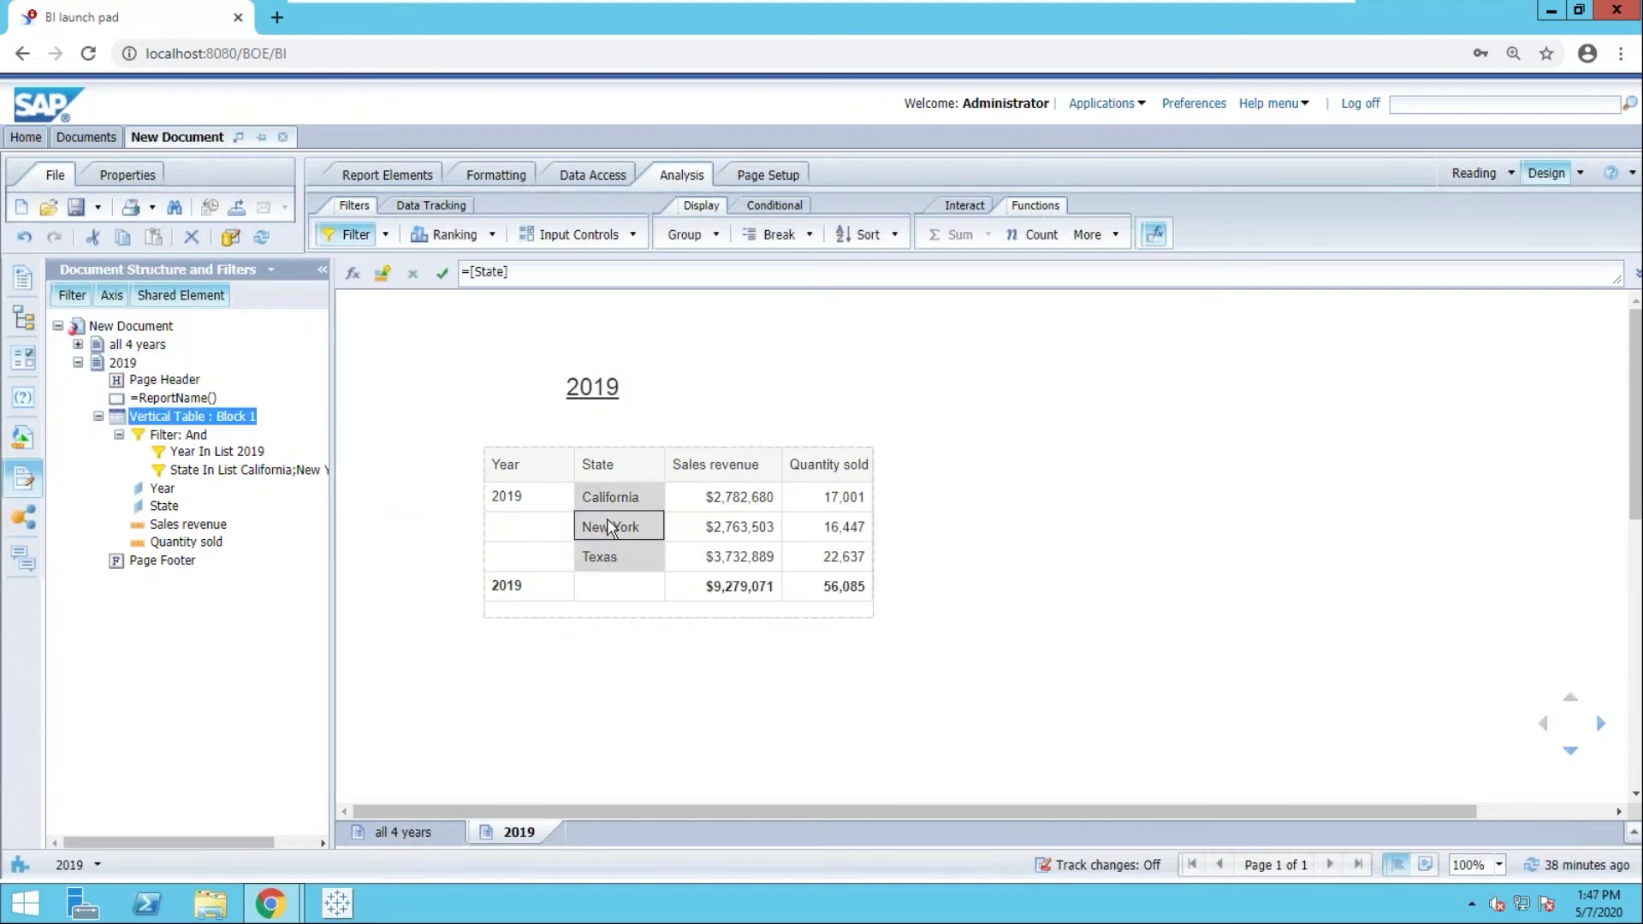
right_click(610, 528)
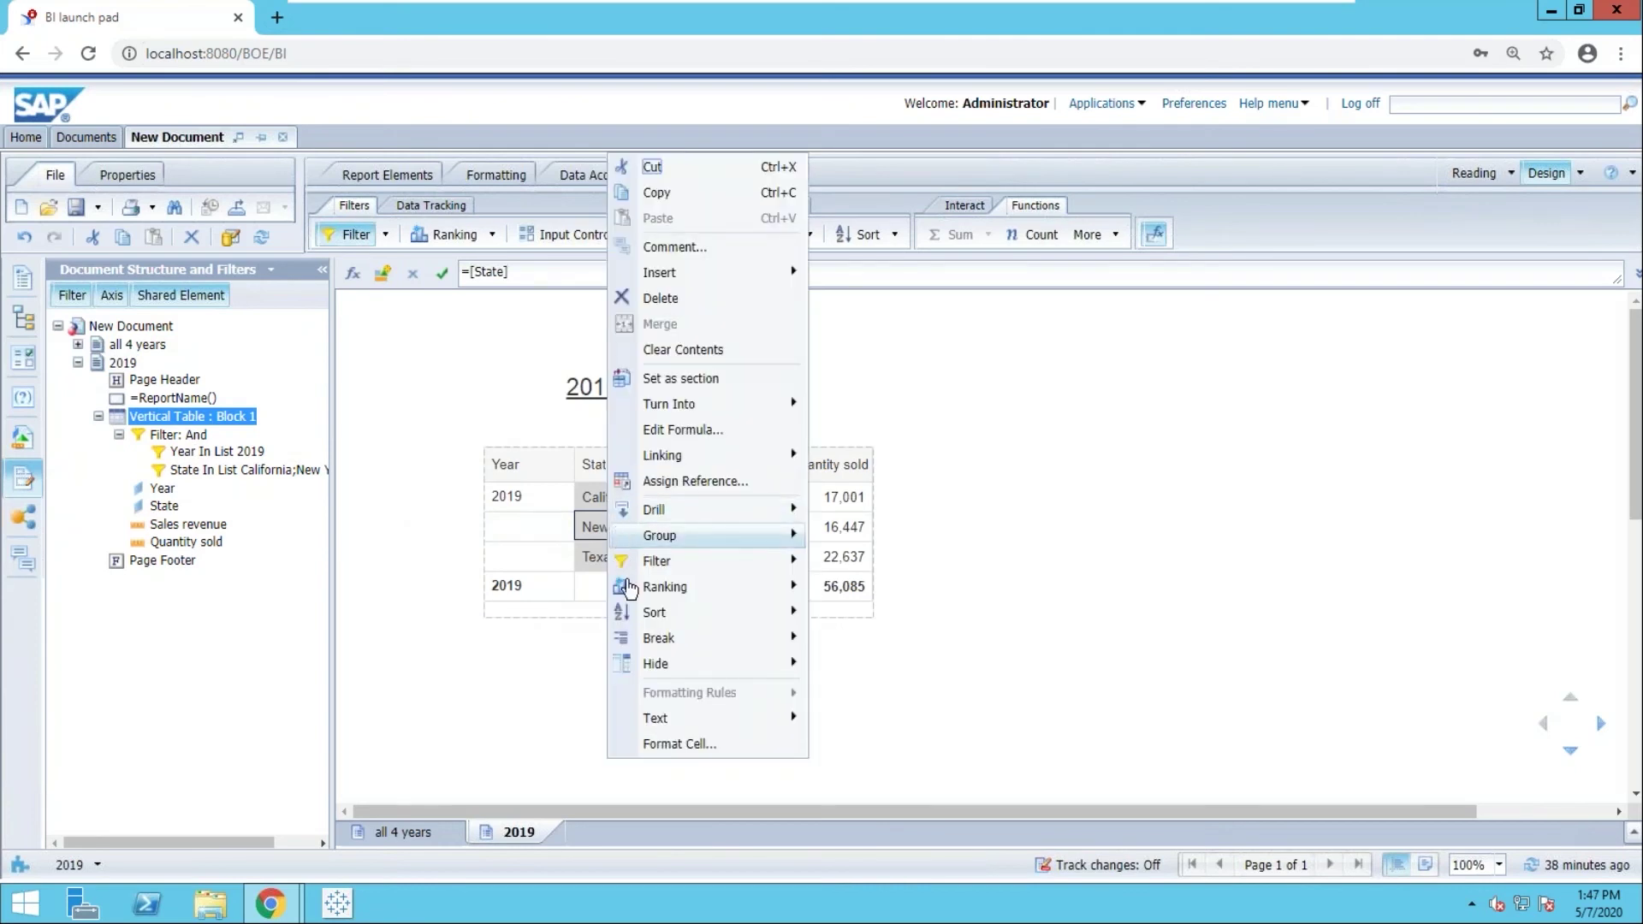
mouse_move(653, 668)
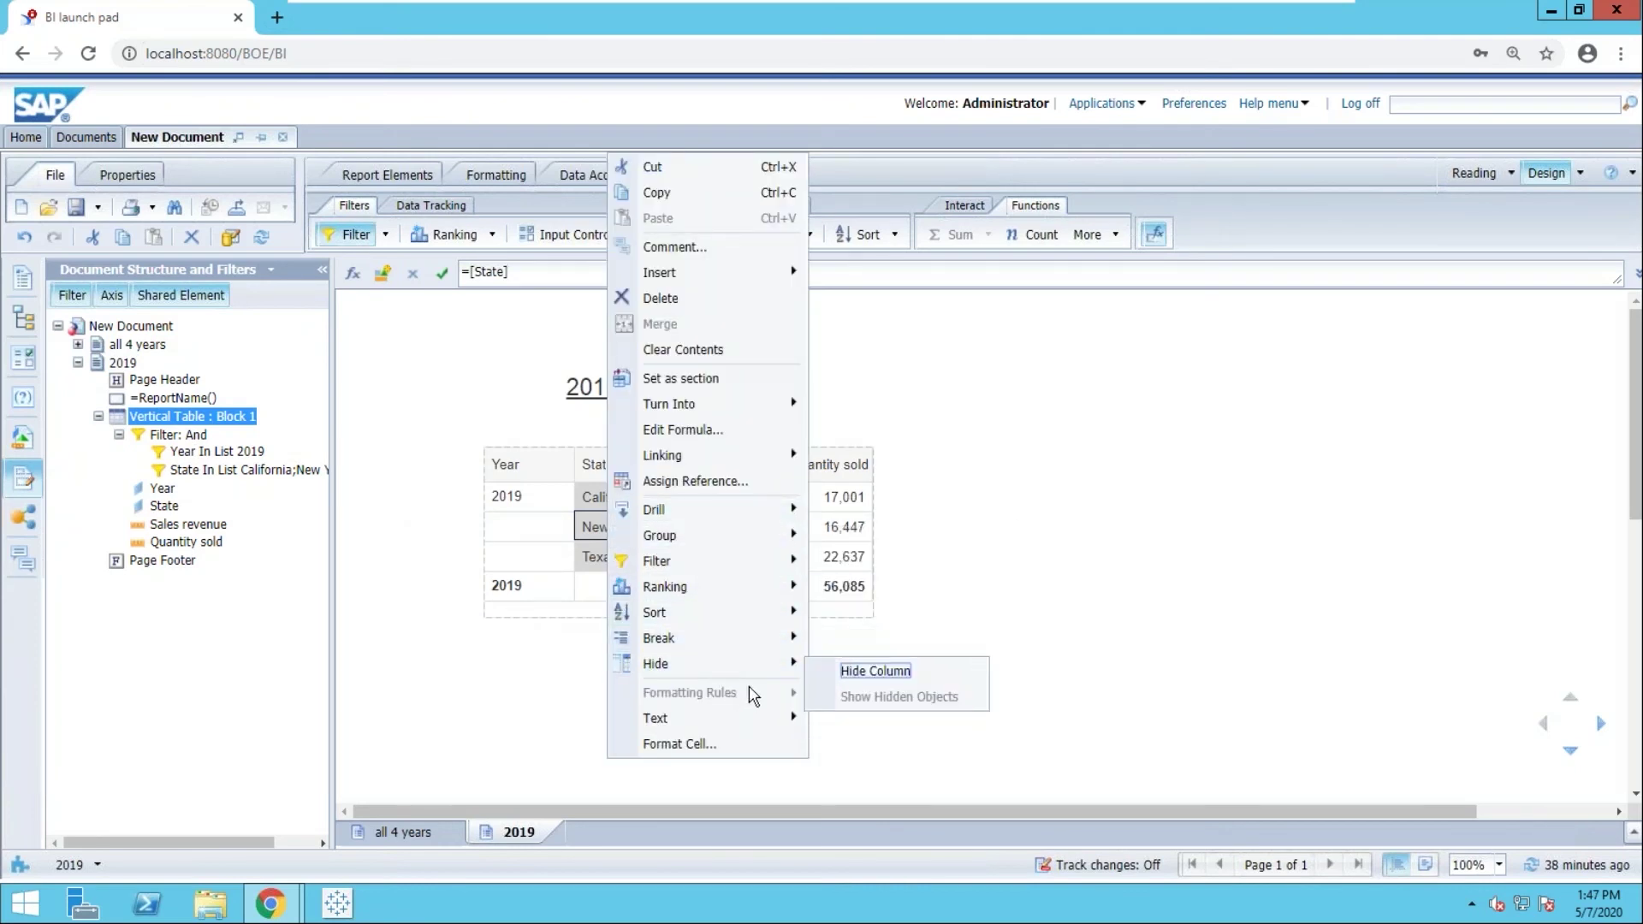
click(886, 672)
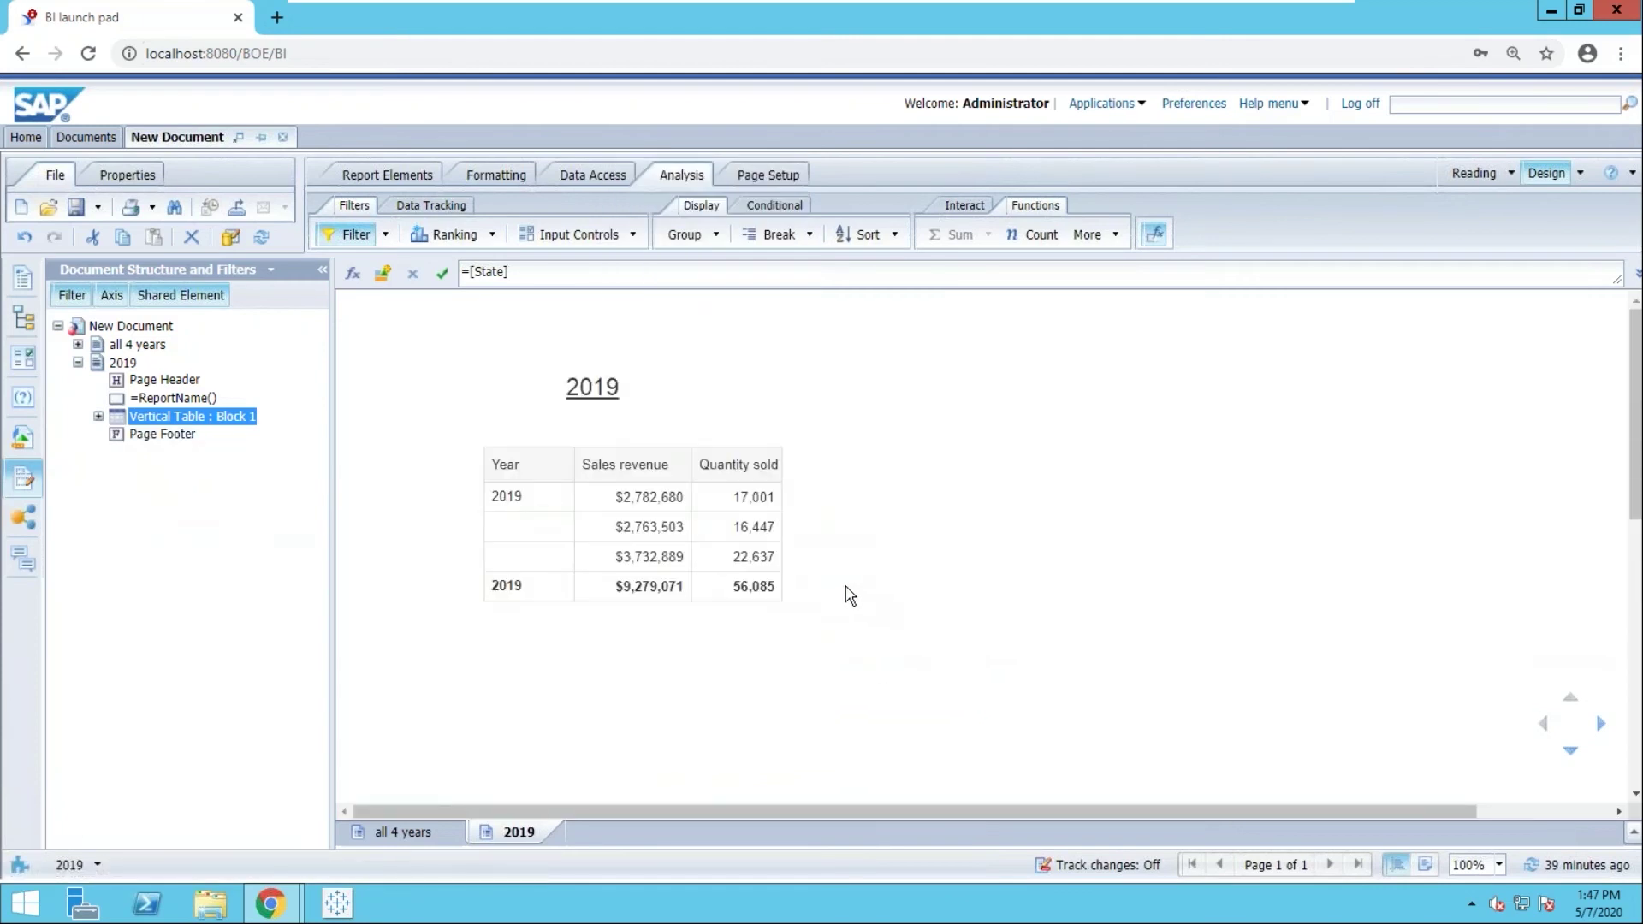
Expand the table in the document structure and check the filter options for the hidden State column.
click(98, 416)
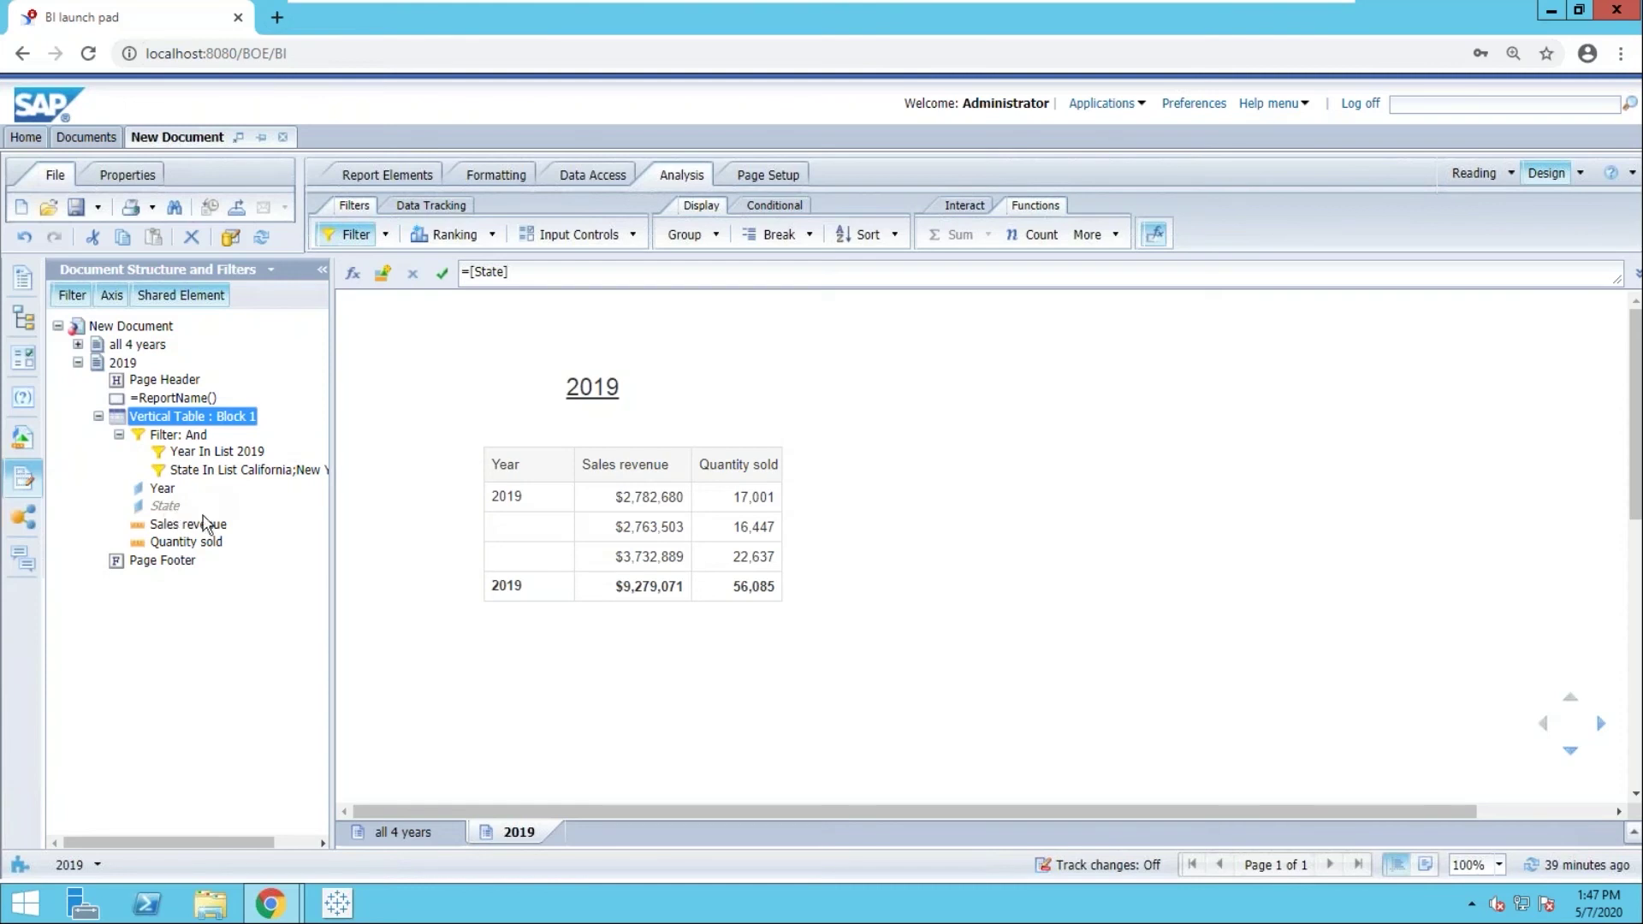
click(556, 541)
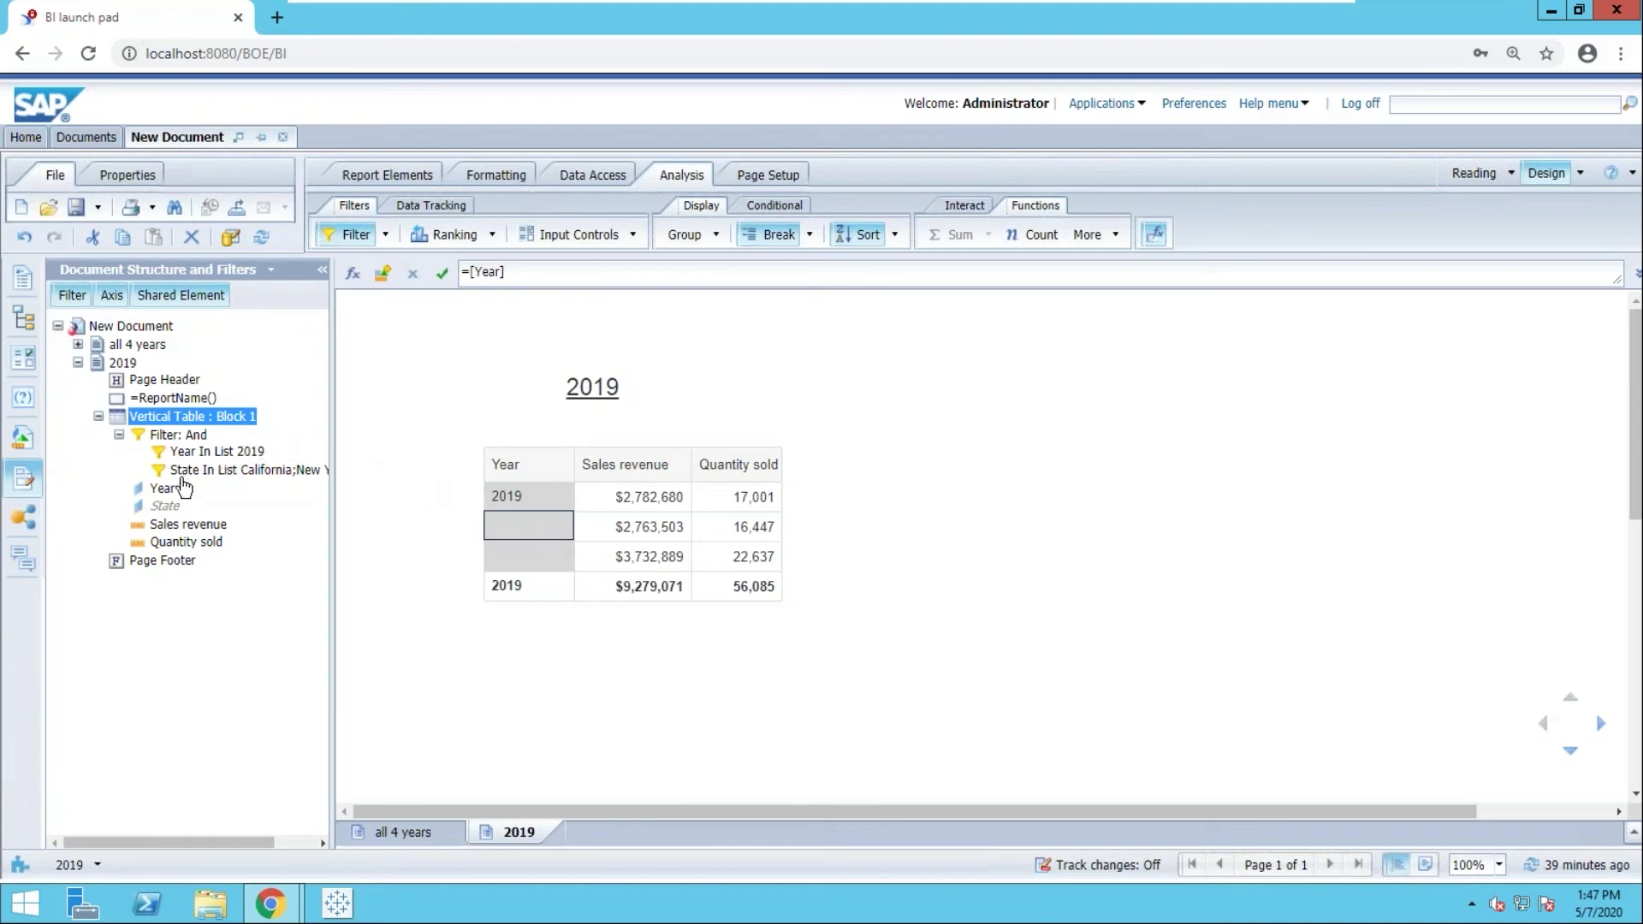
click(164, 506)
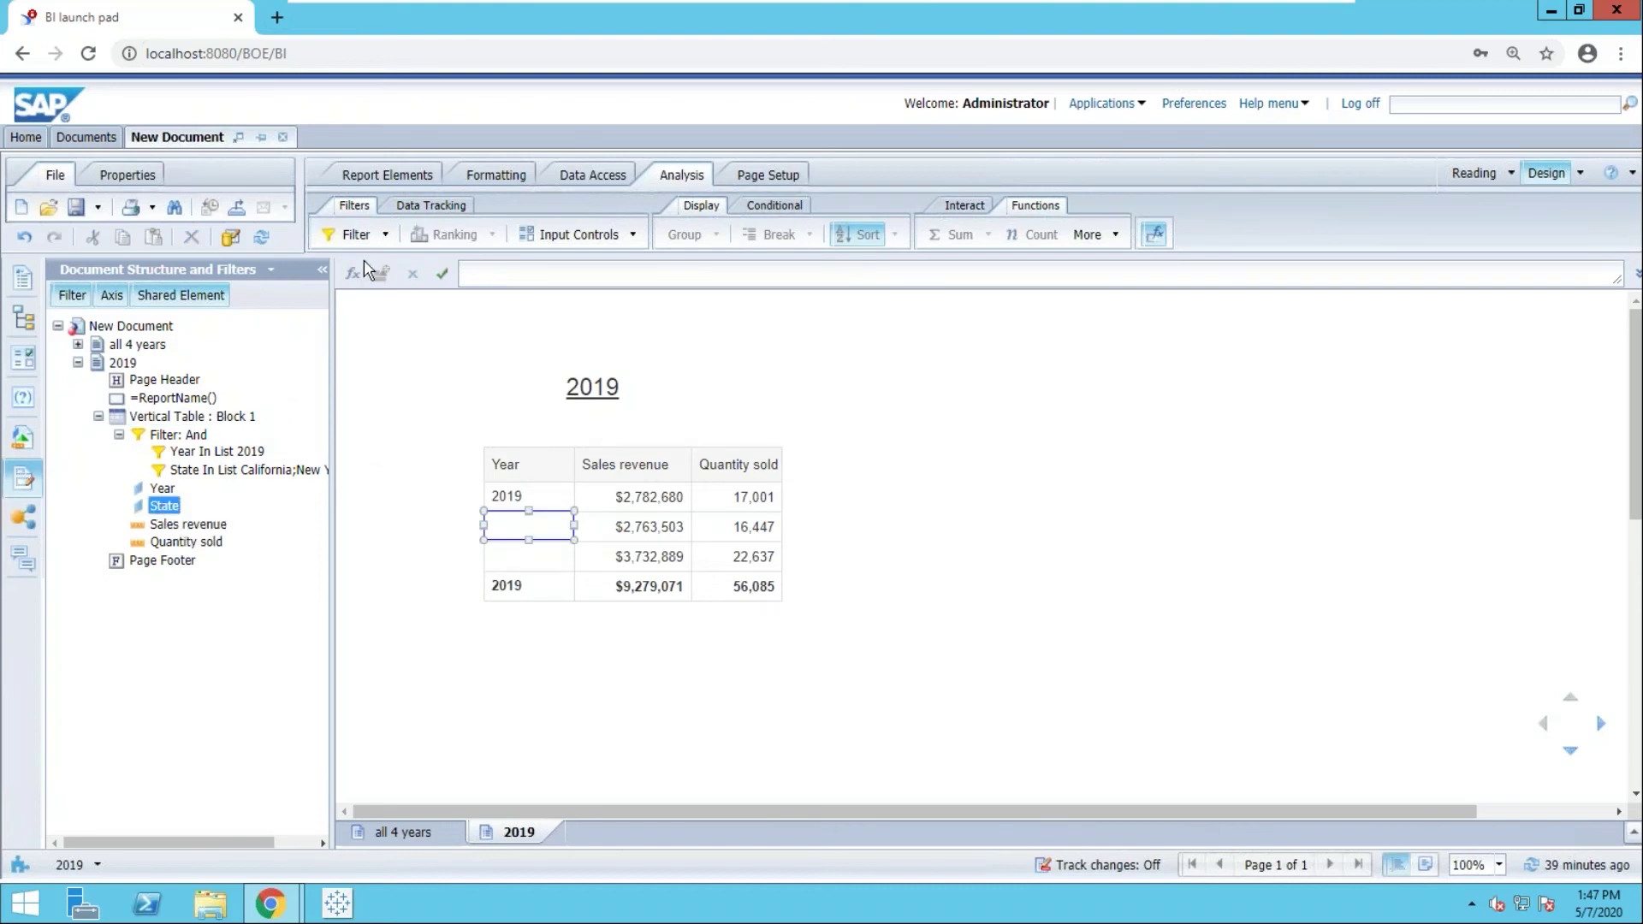
click(386, 240)
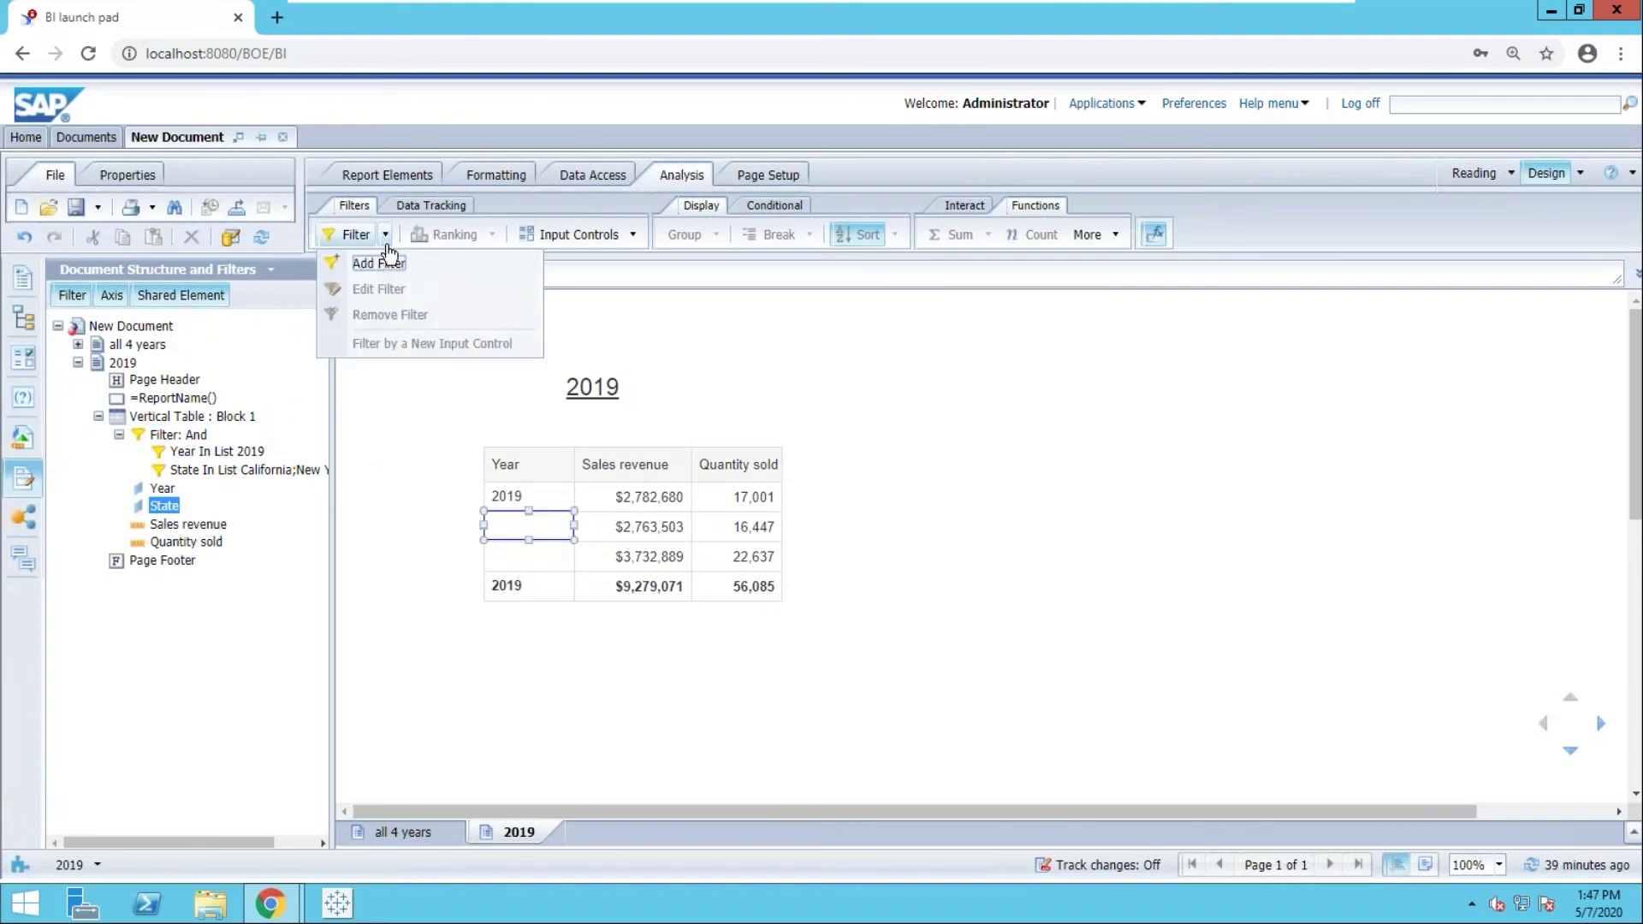
click(403, 430)
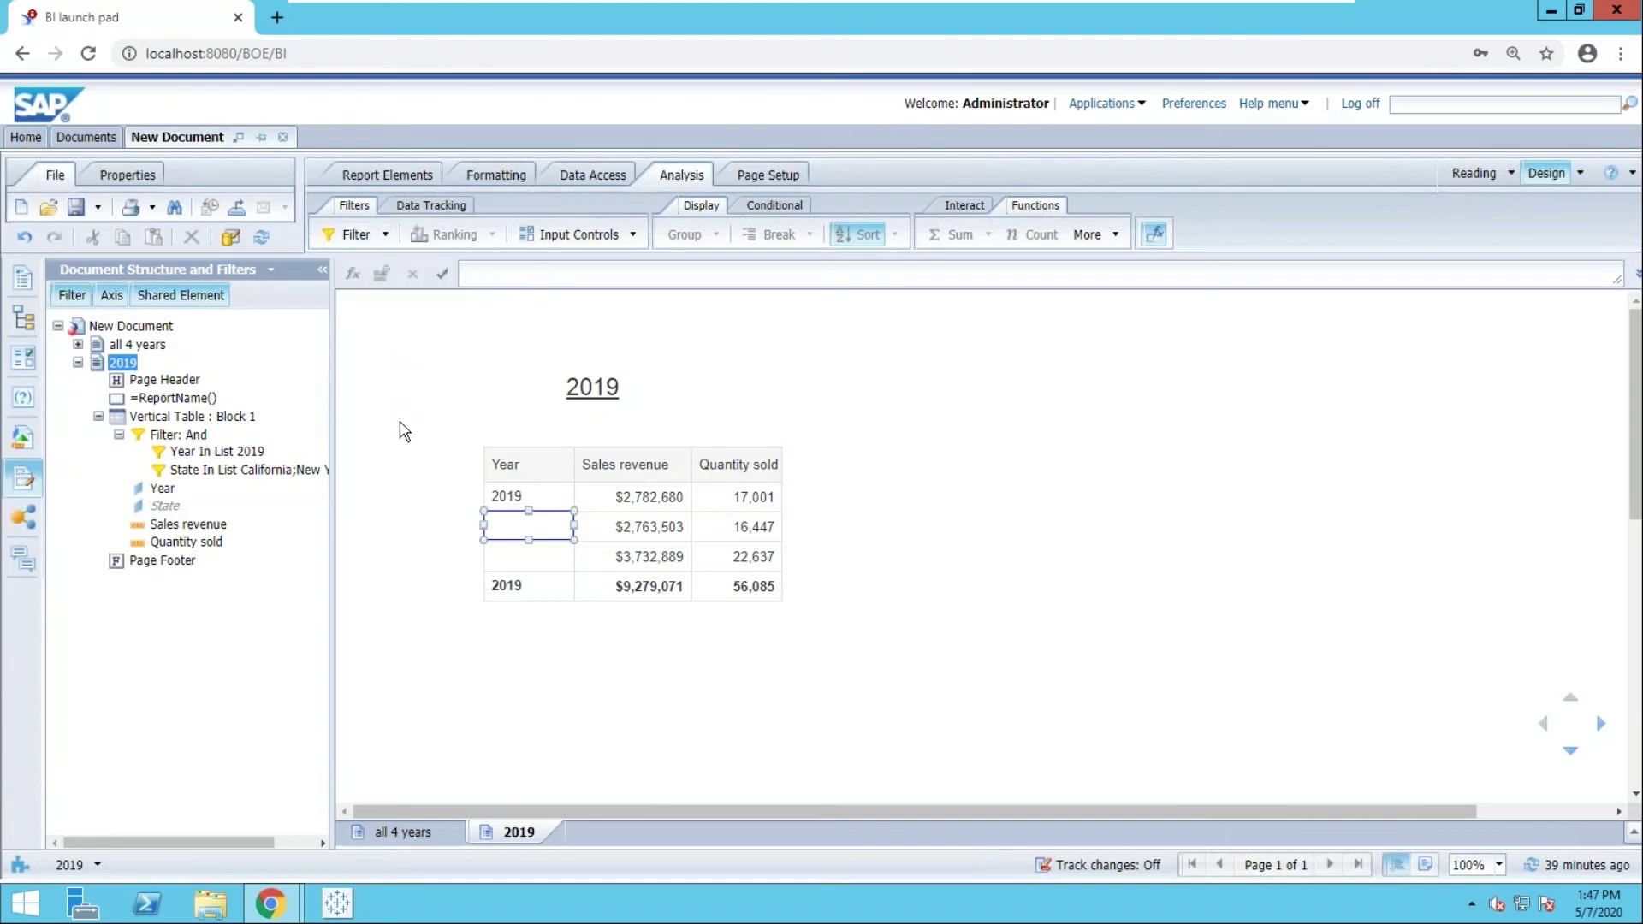
Remove all filters from the 2019 report's table, clearing both the Year and State conditions.
click(549, 507)
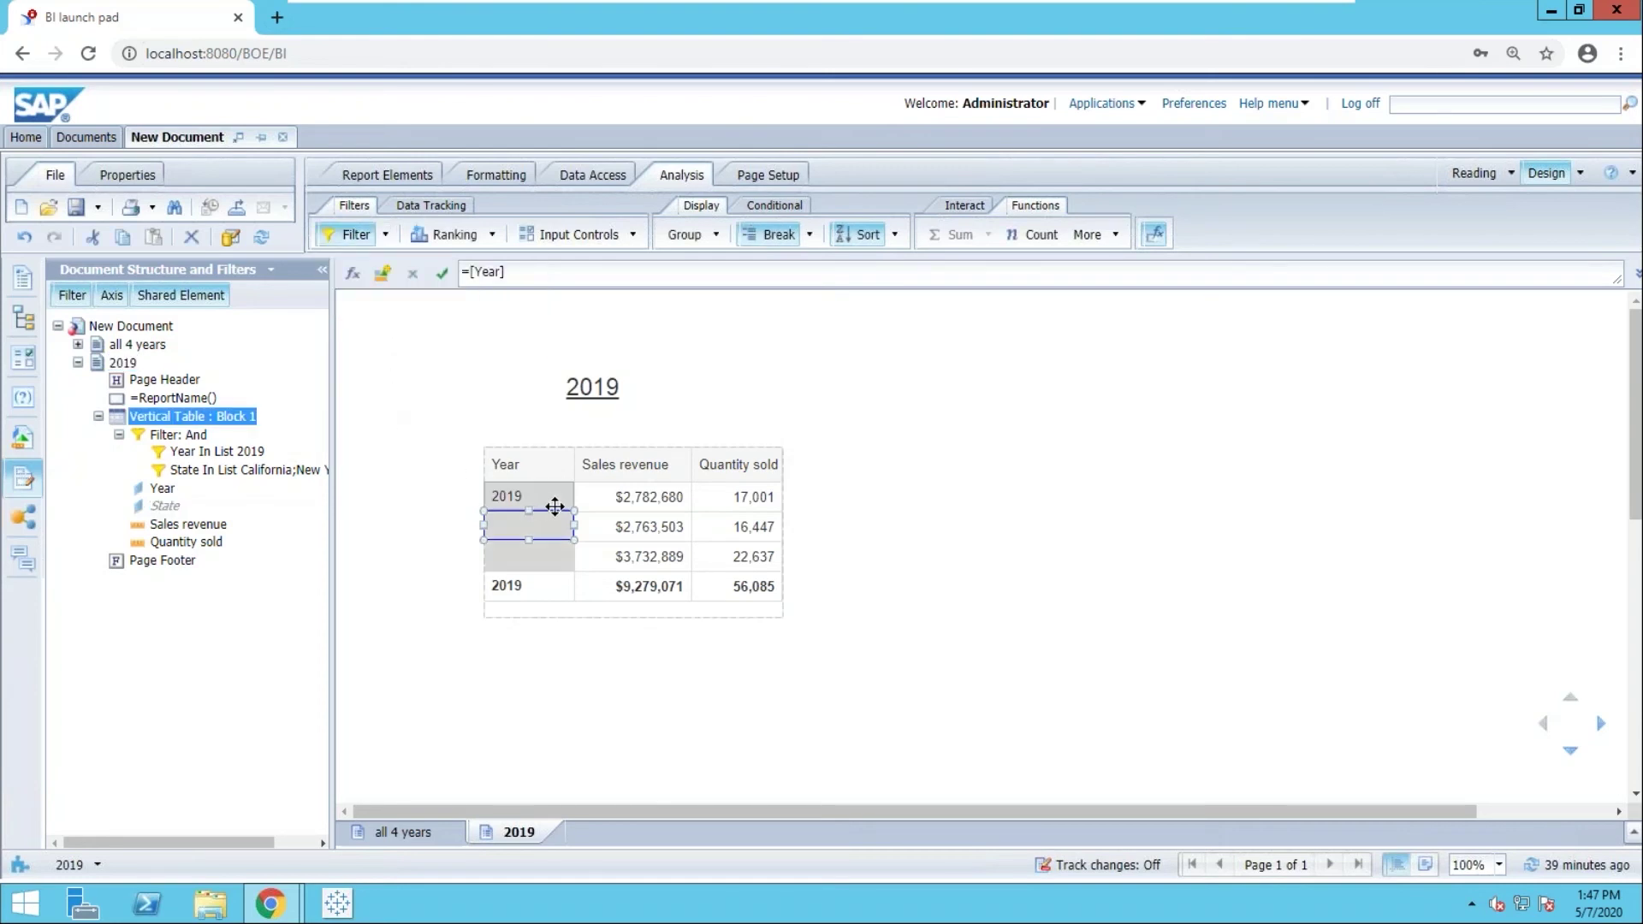
click(23, 439)
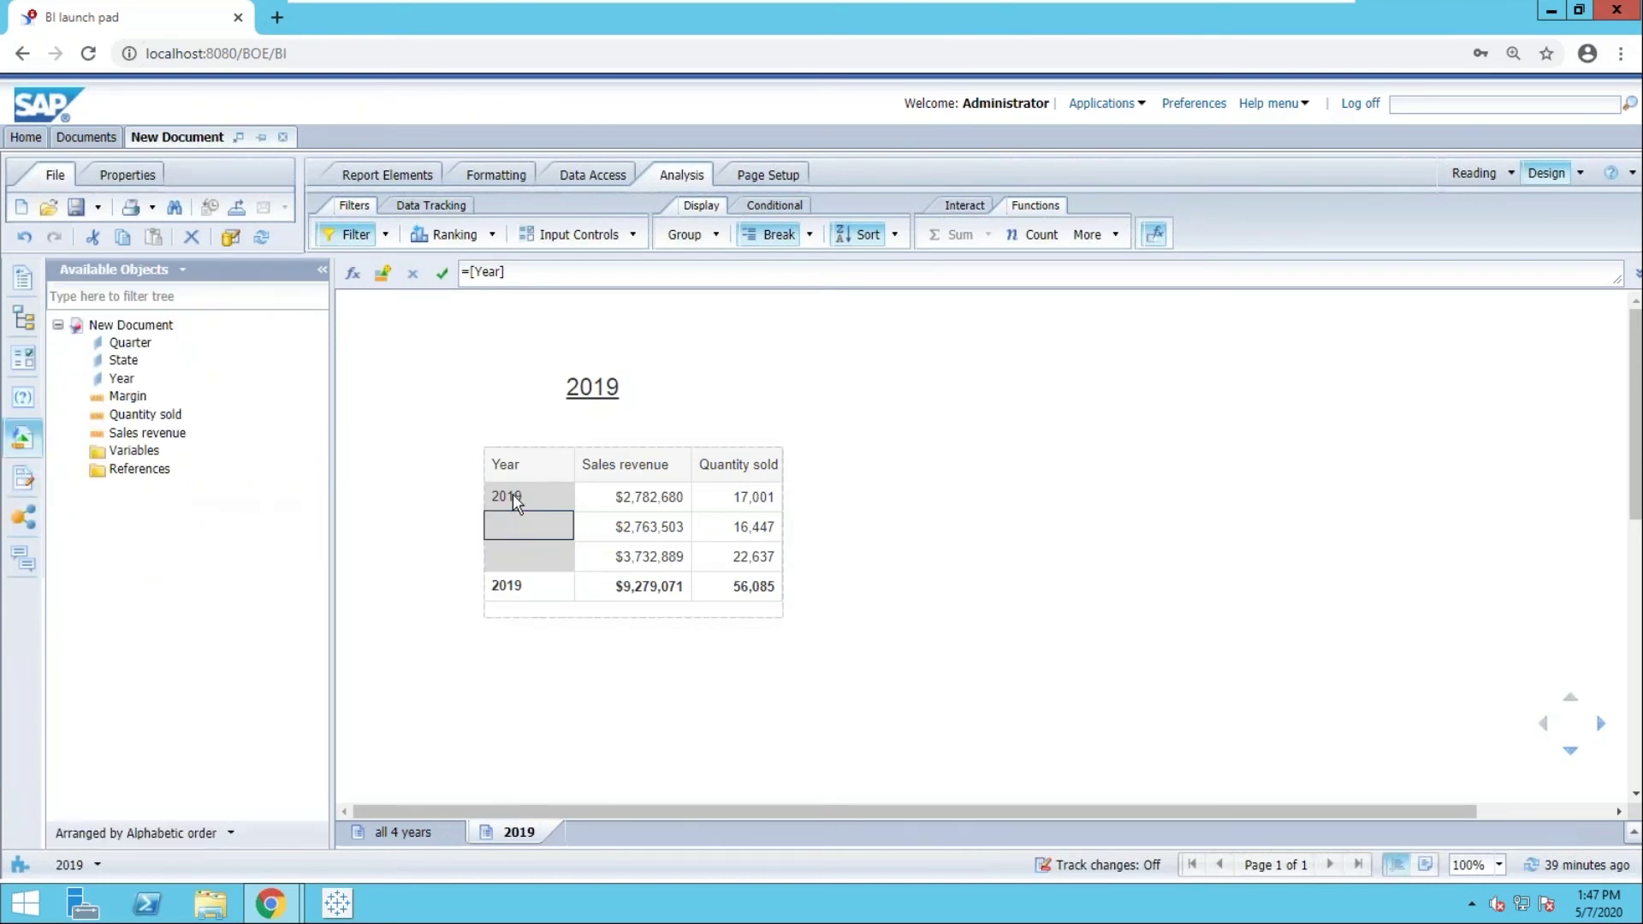
click(387, 237)
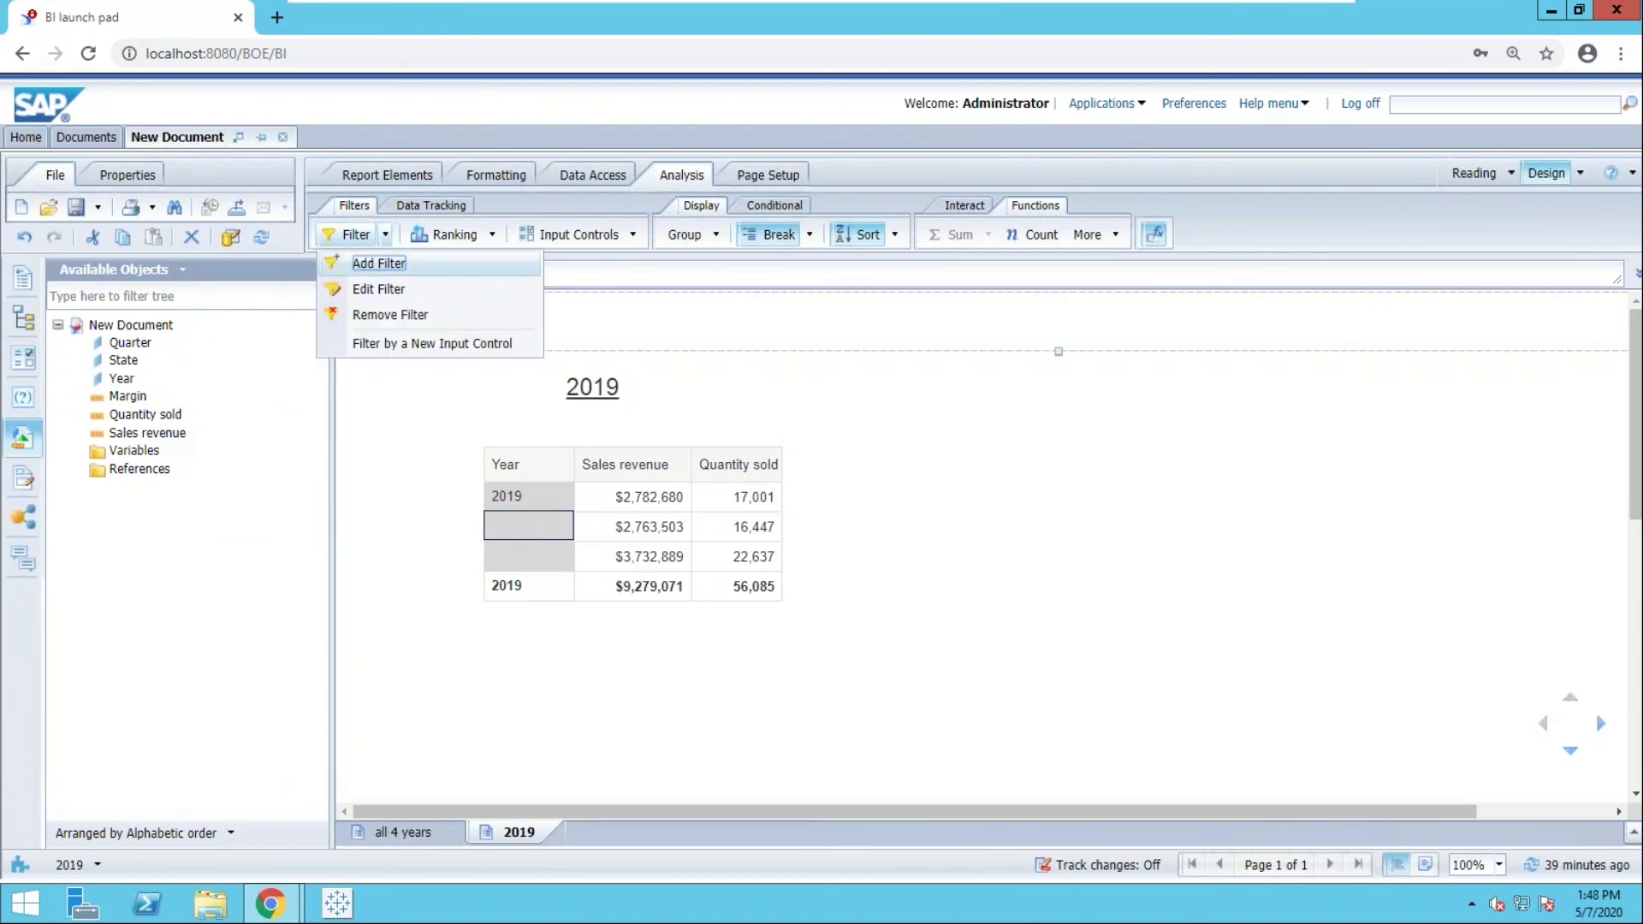
click(392, 289)
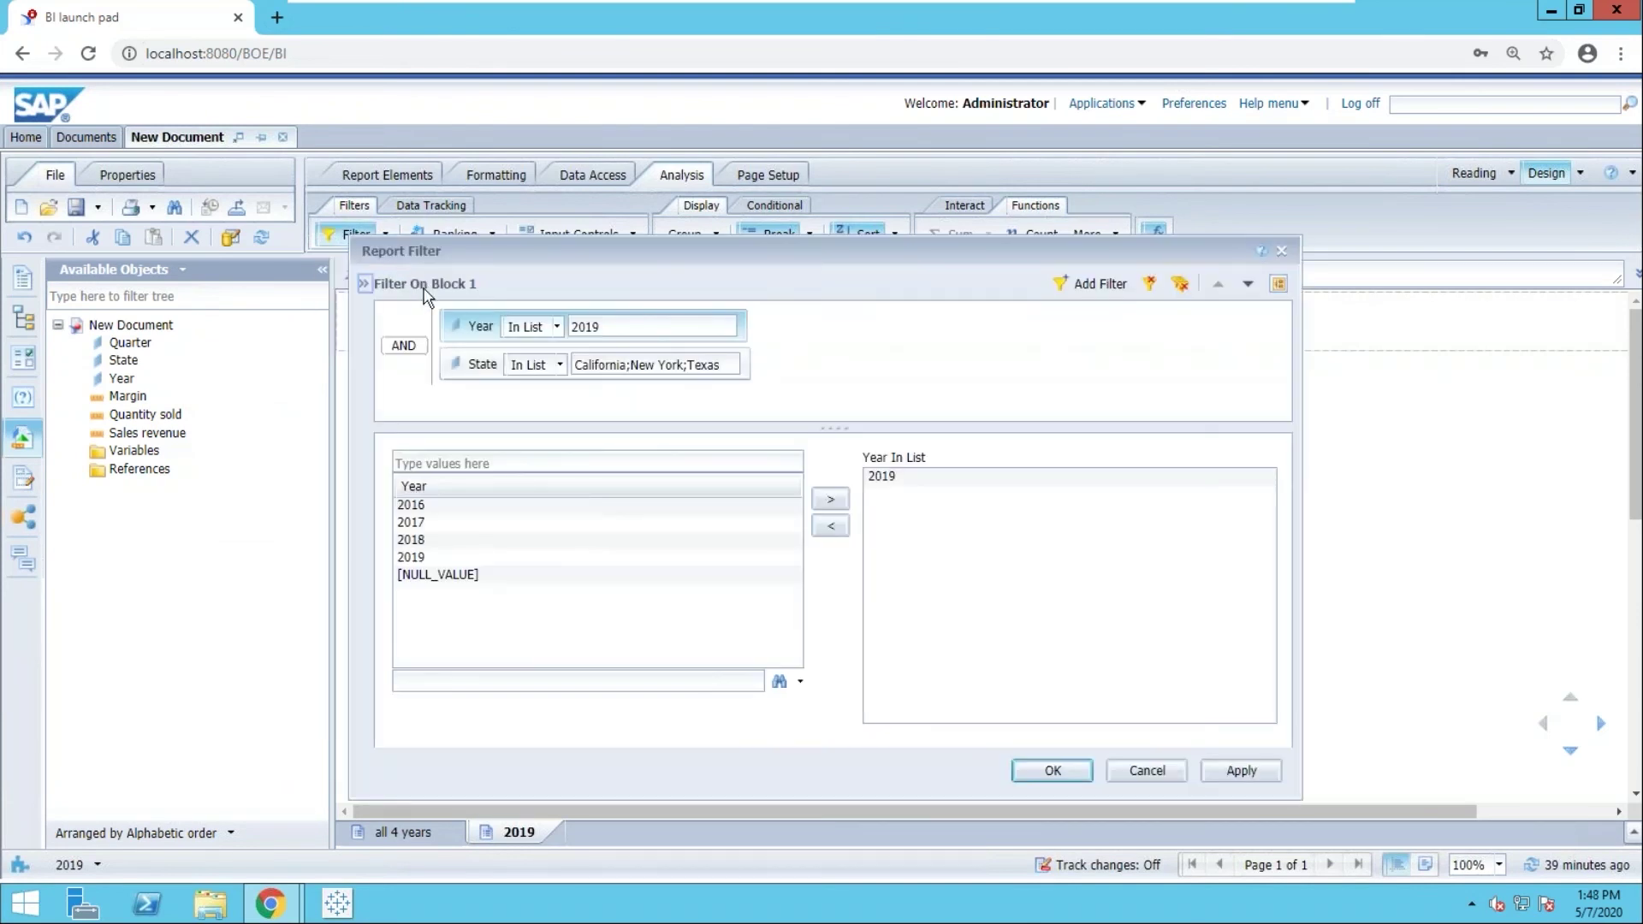
click(402, 347)
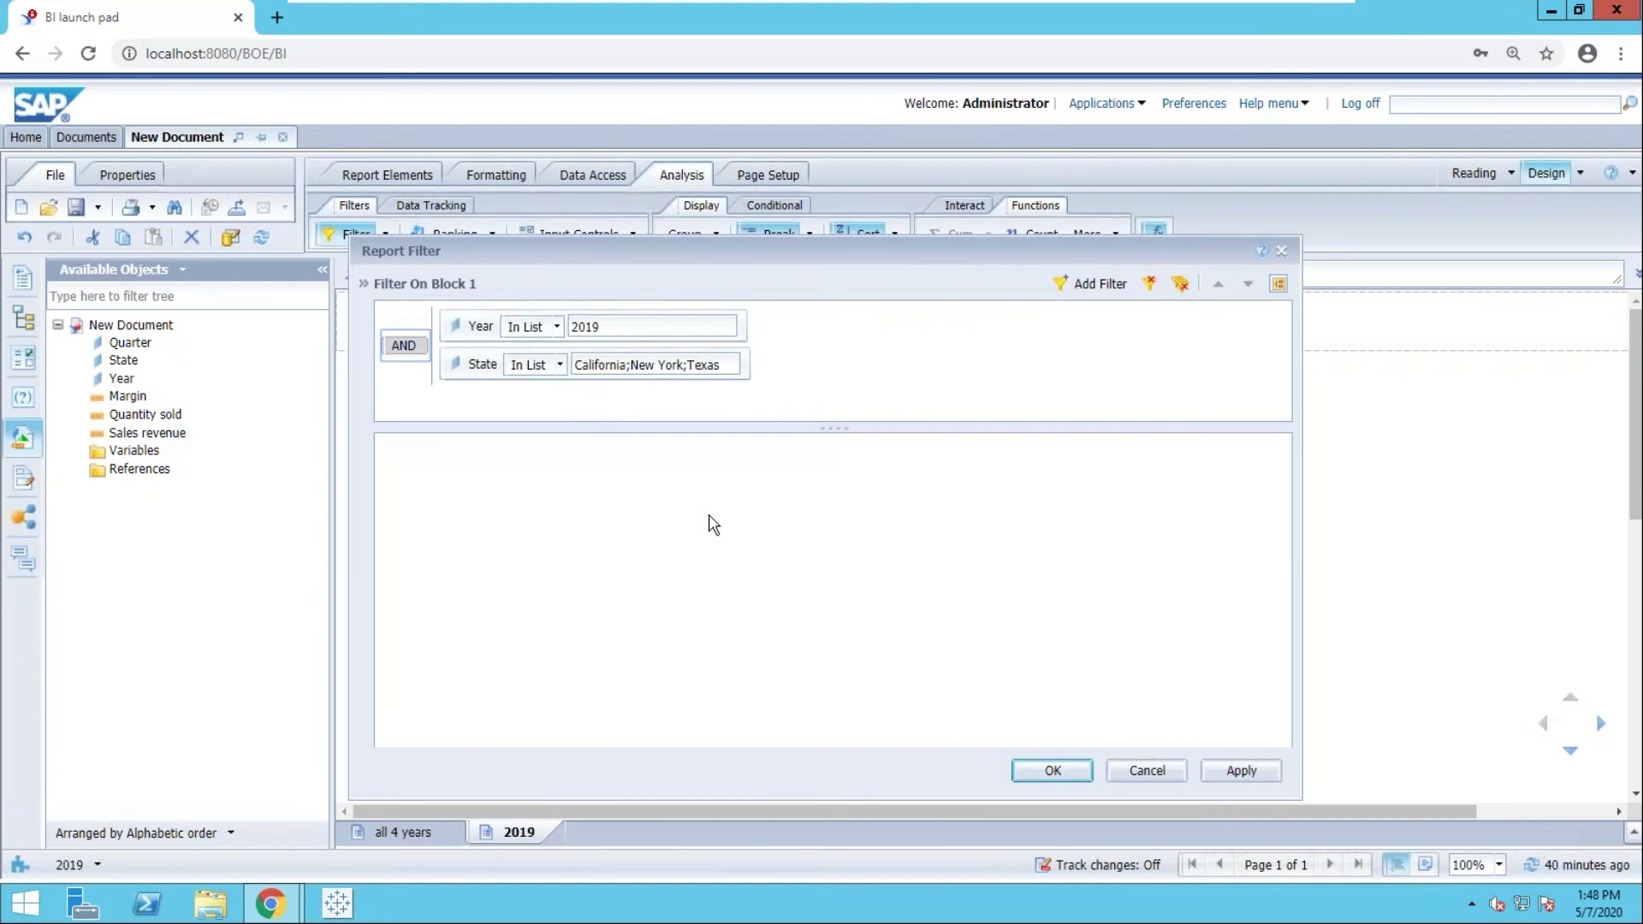
click(478, 334)
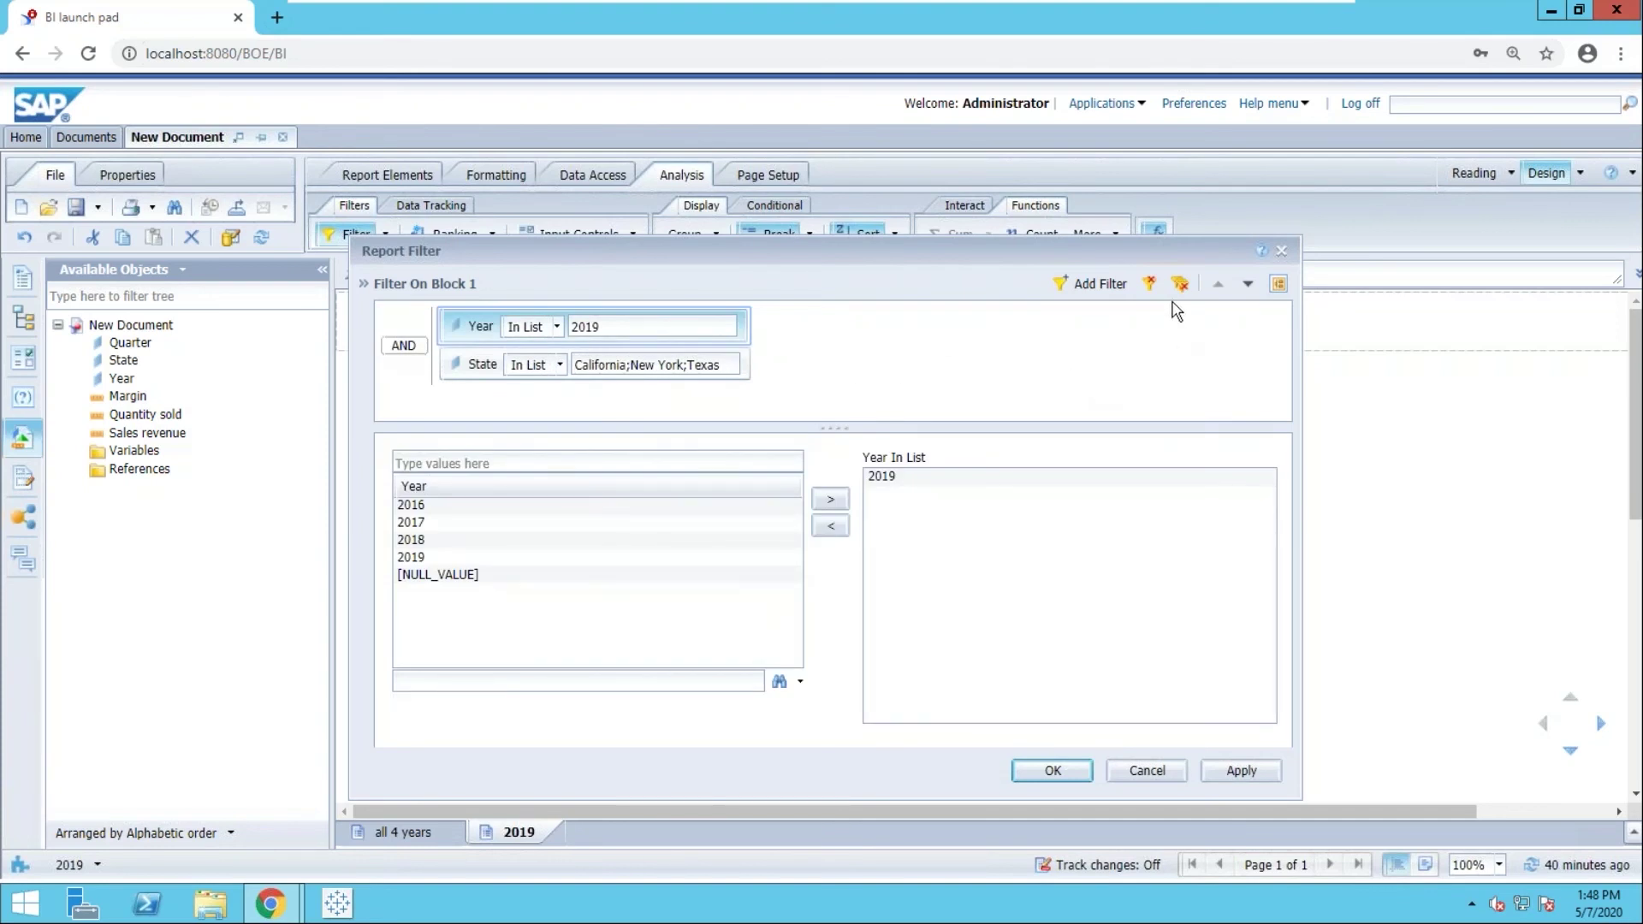
click(1181, 285)
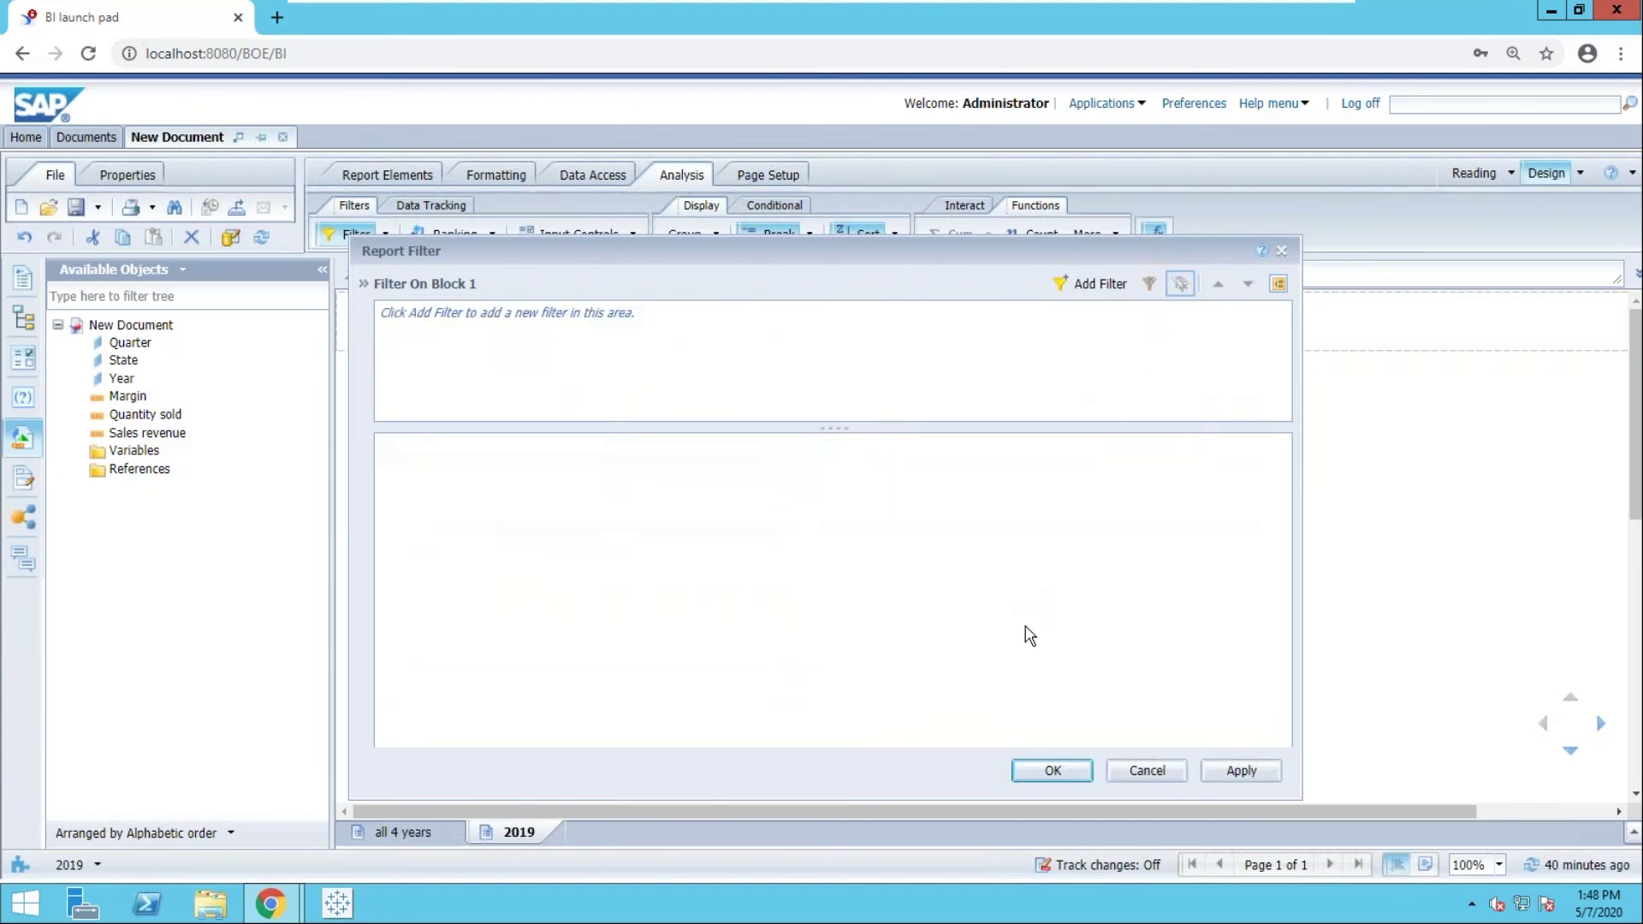
click(1045, 770)
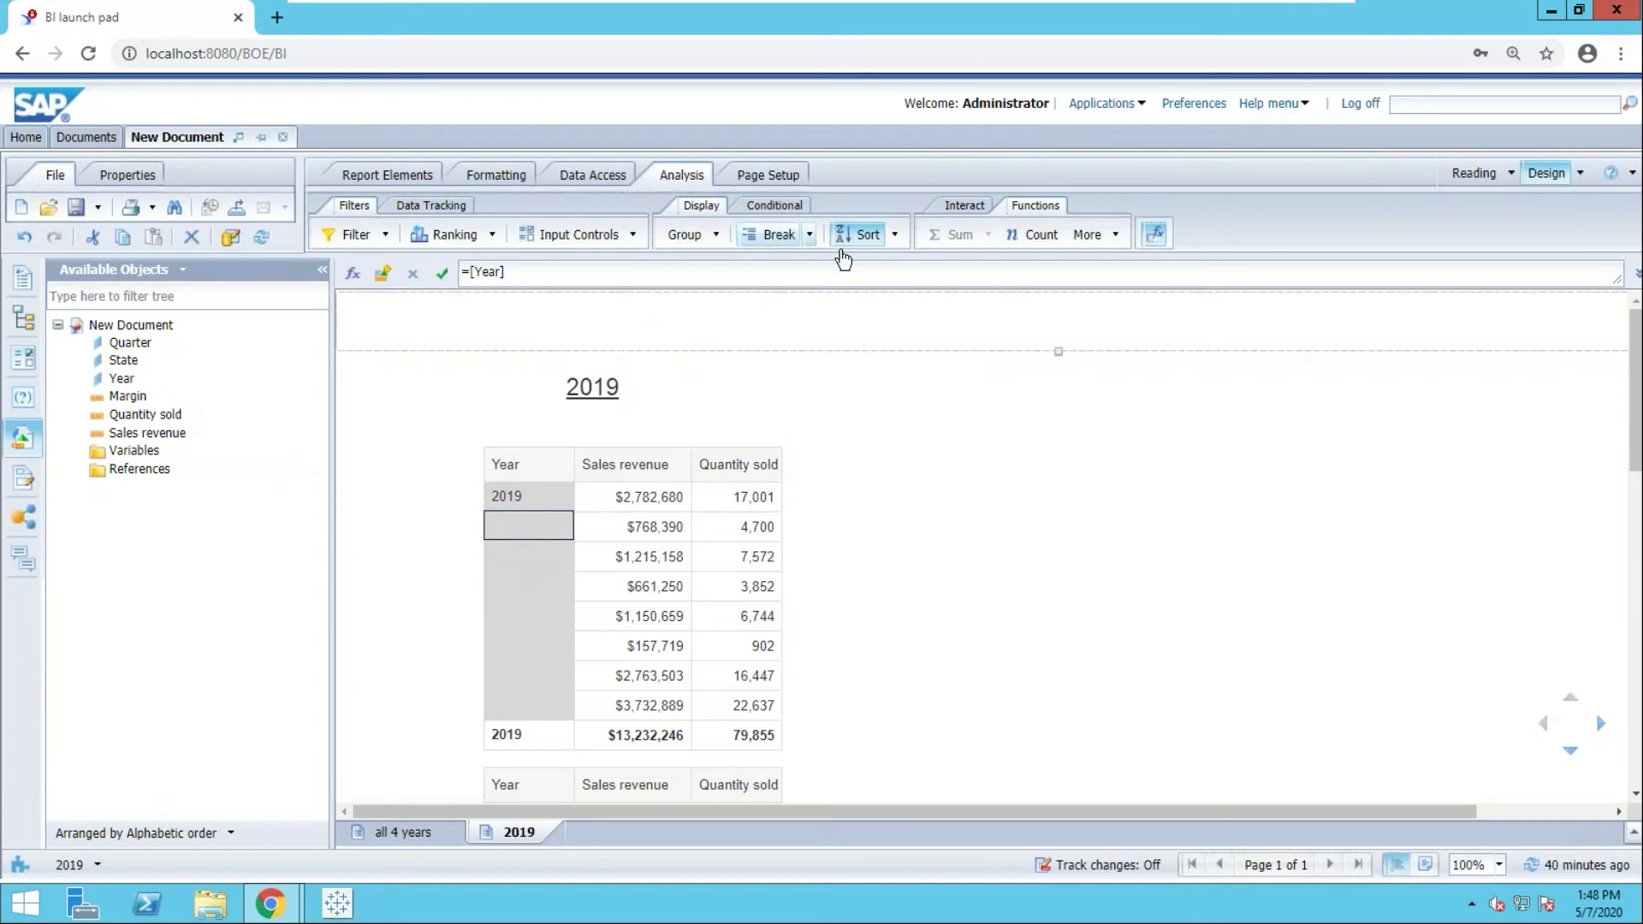
Show the hidden State column again in the 2019 report's table.
click(881, 248)
click(642, 500)
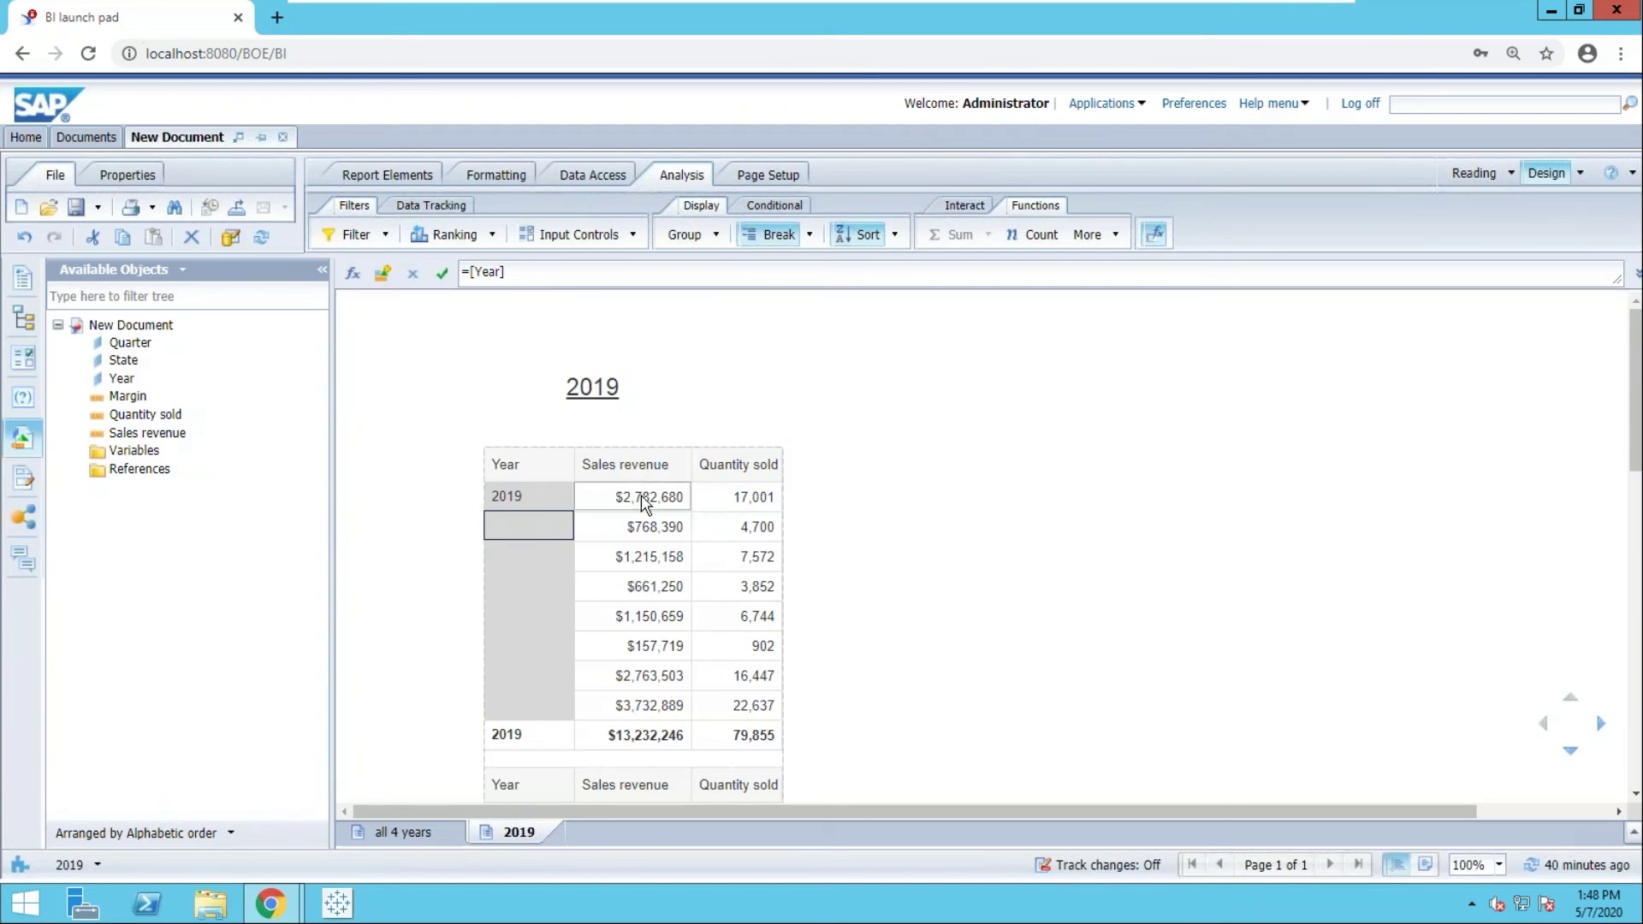
click(643, 503)
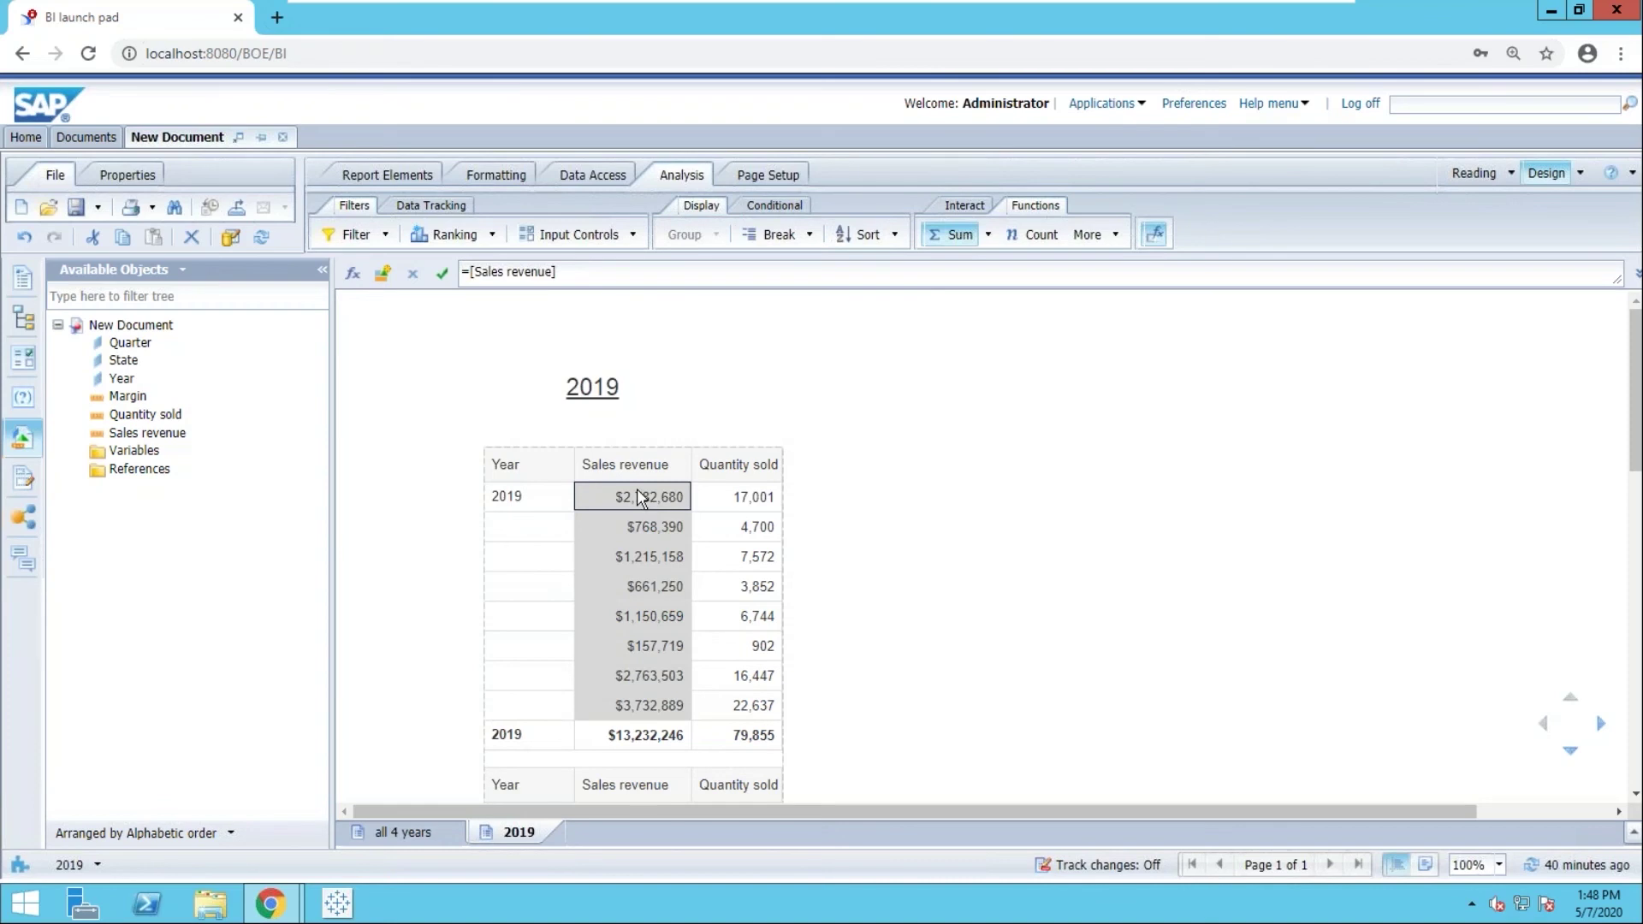
right_click(563, 494)
mouse_move(616, 668)
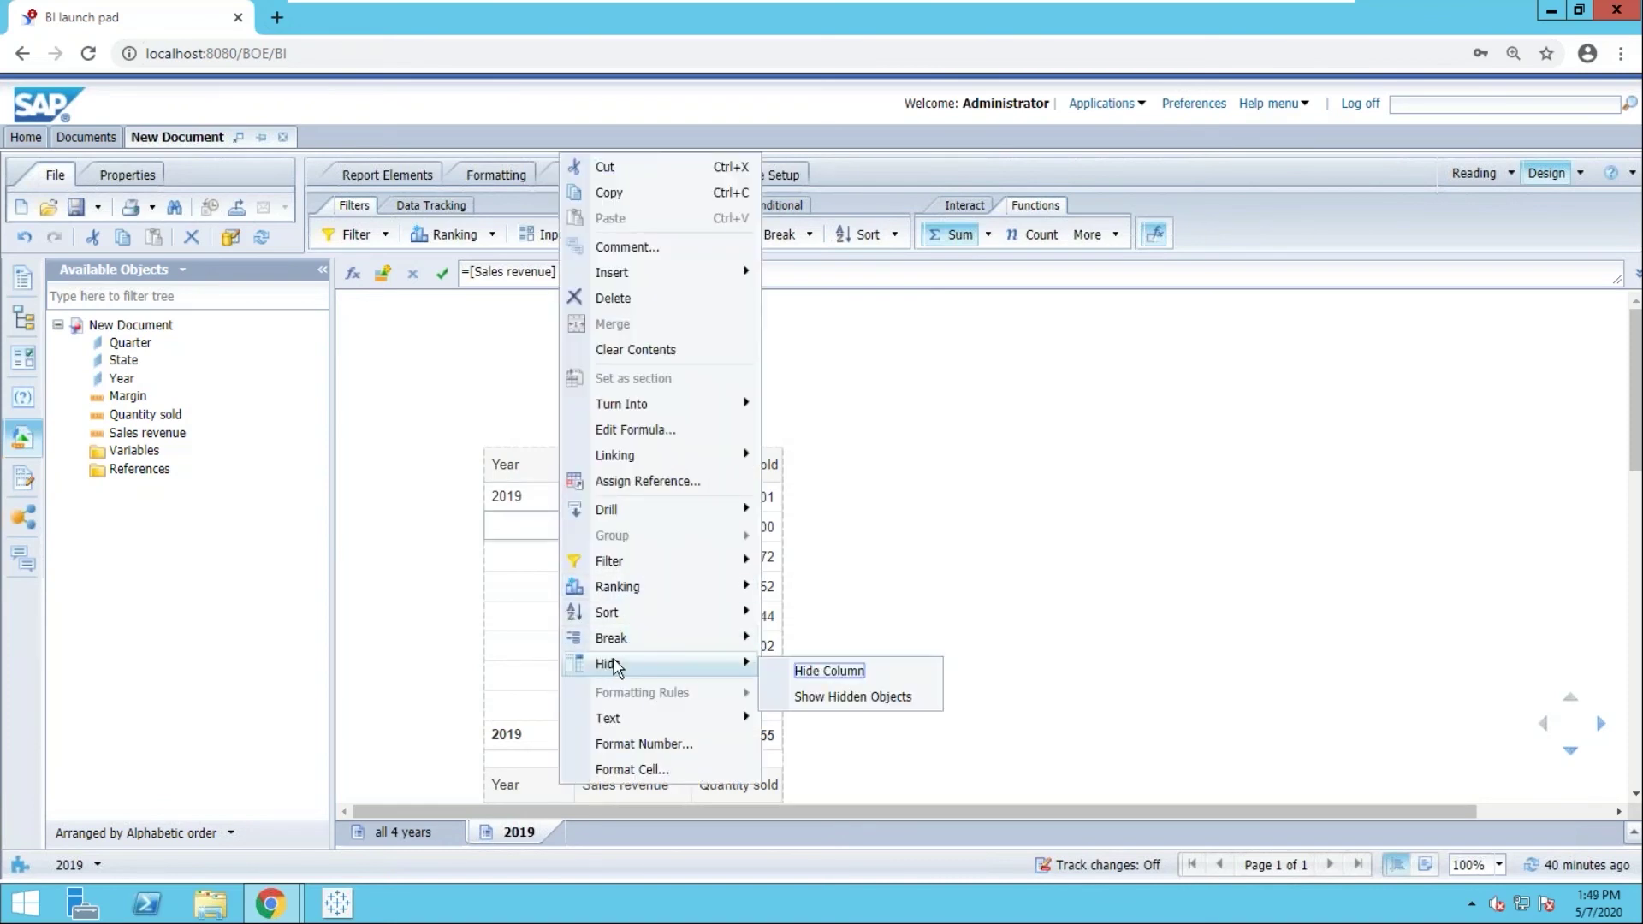
click(809, 697)
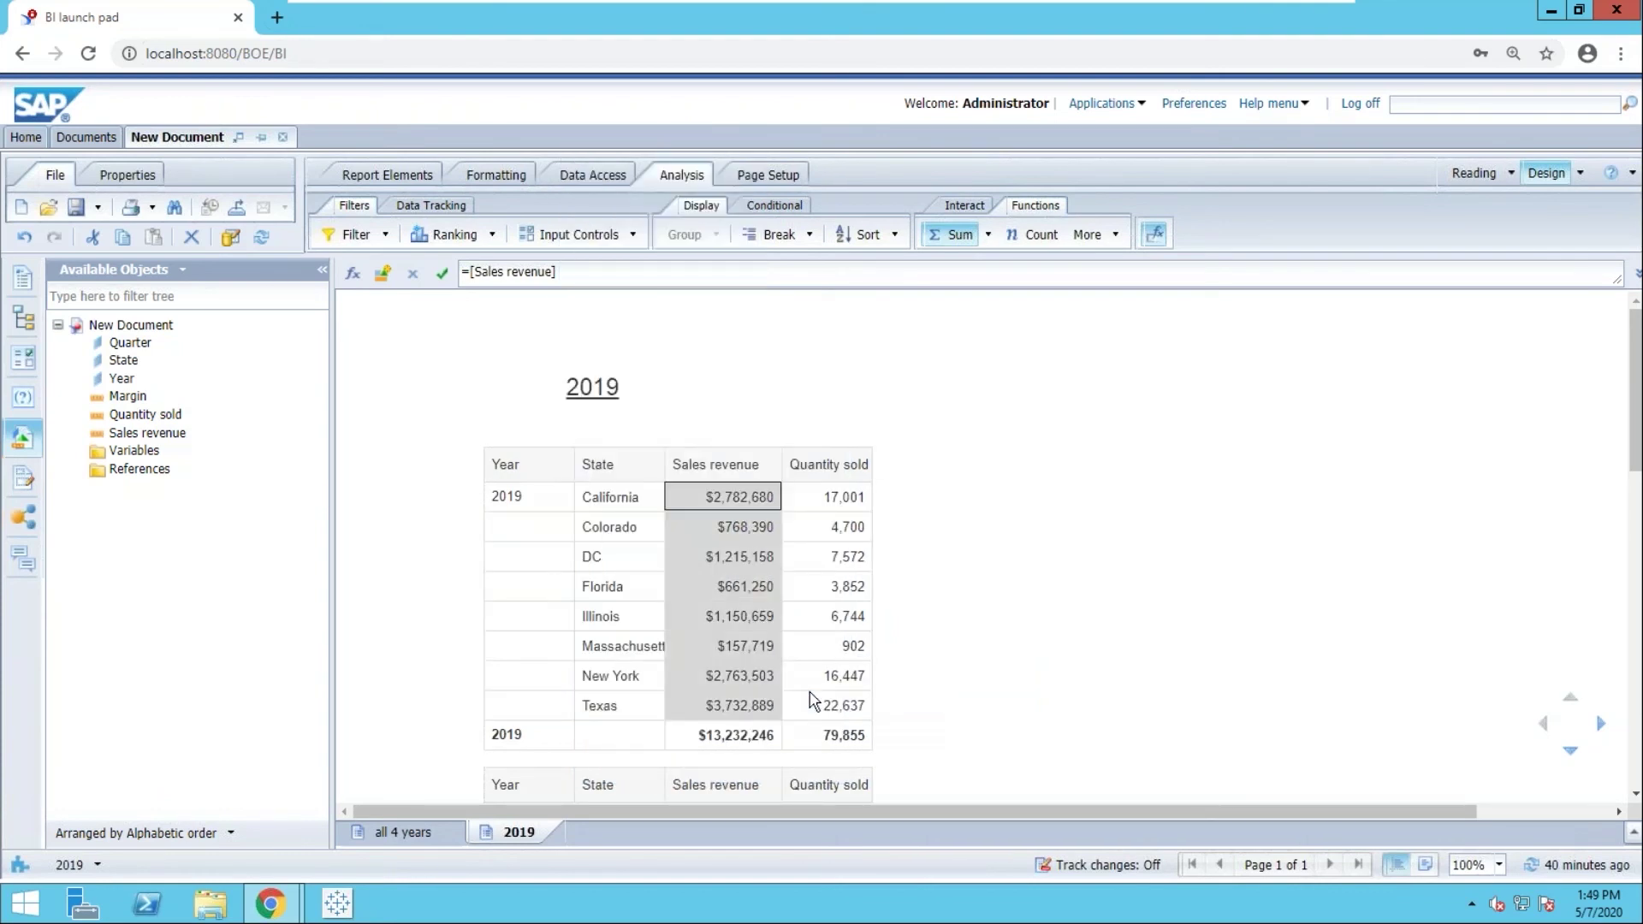
Add a Percentage calculation to the Sales revenue column of the 2019 report's table.
click(800, 525)
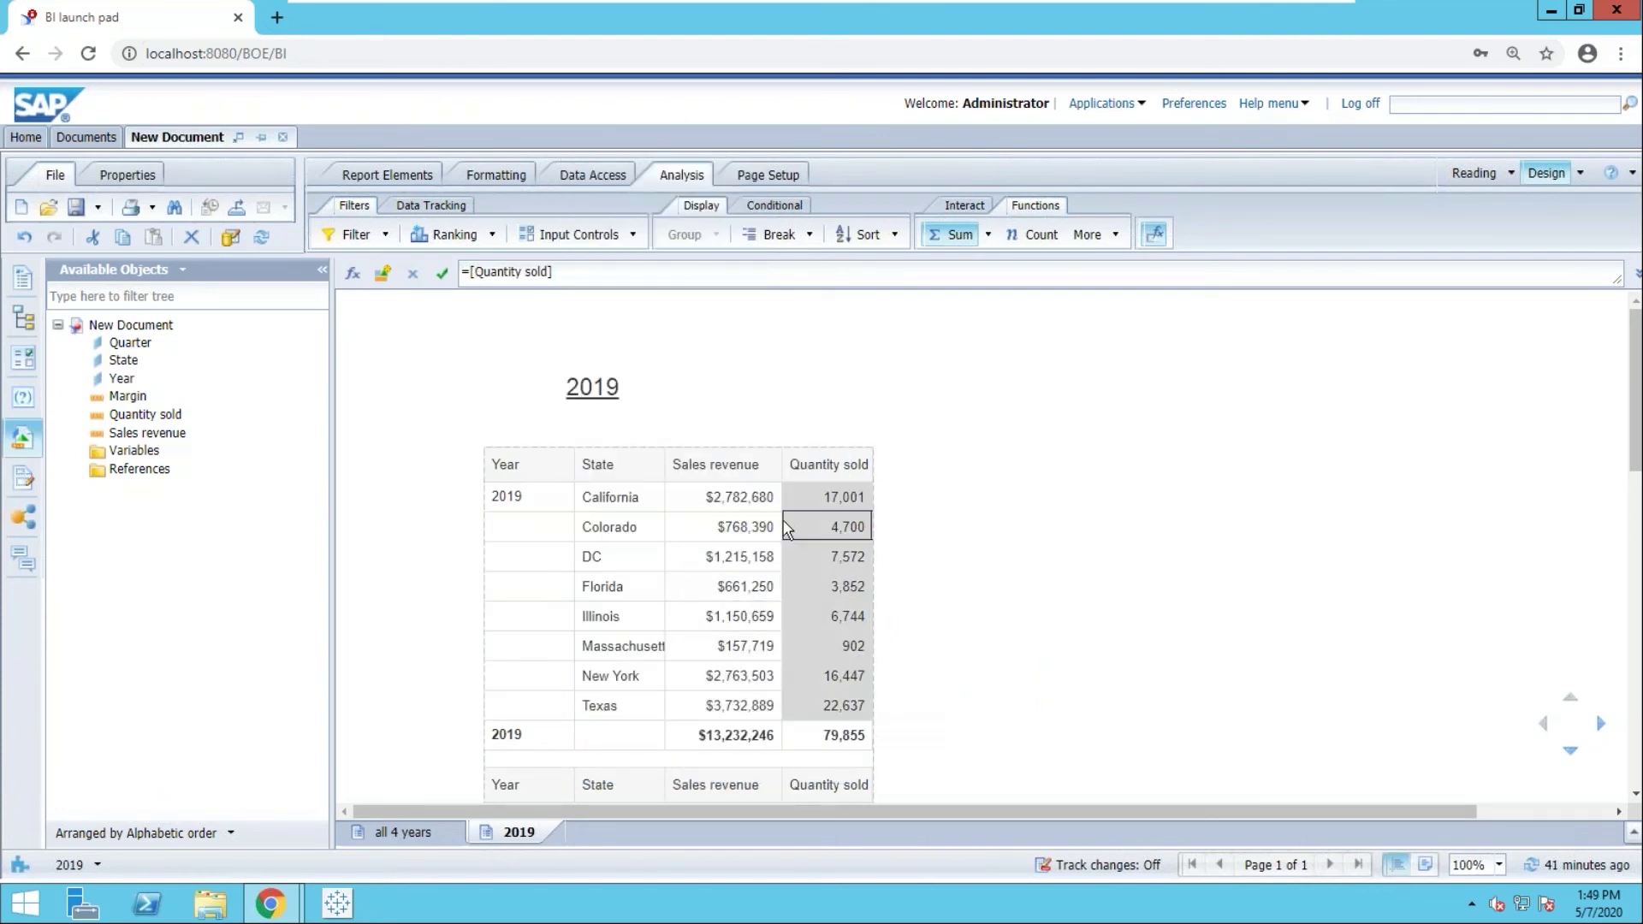
click(657, 527)
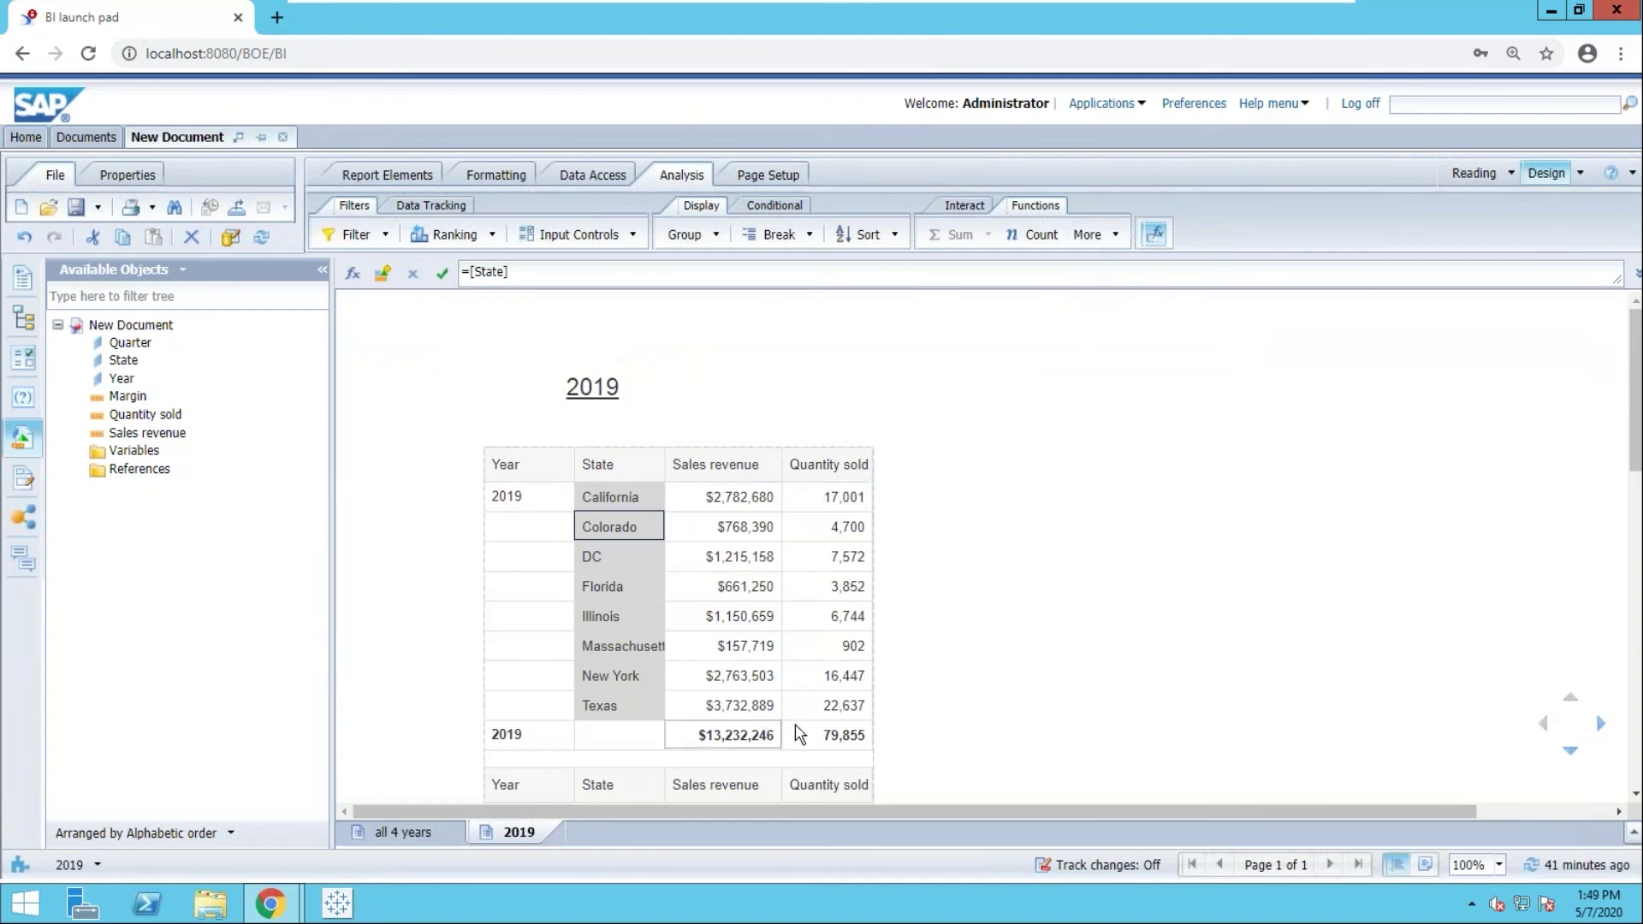
click(1117, 237)
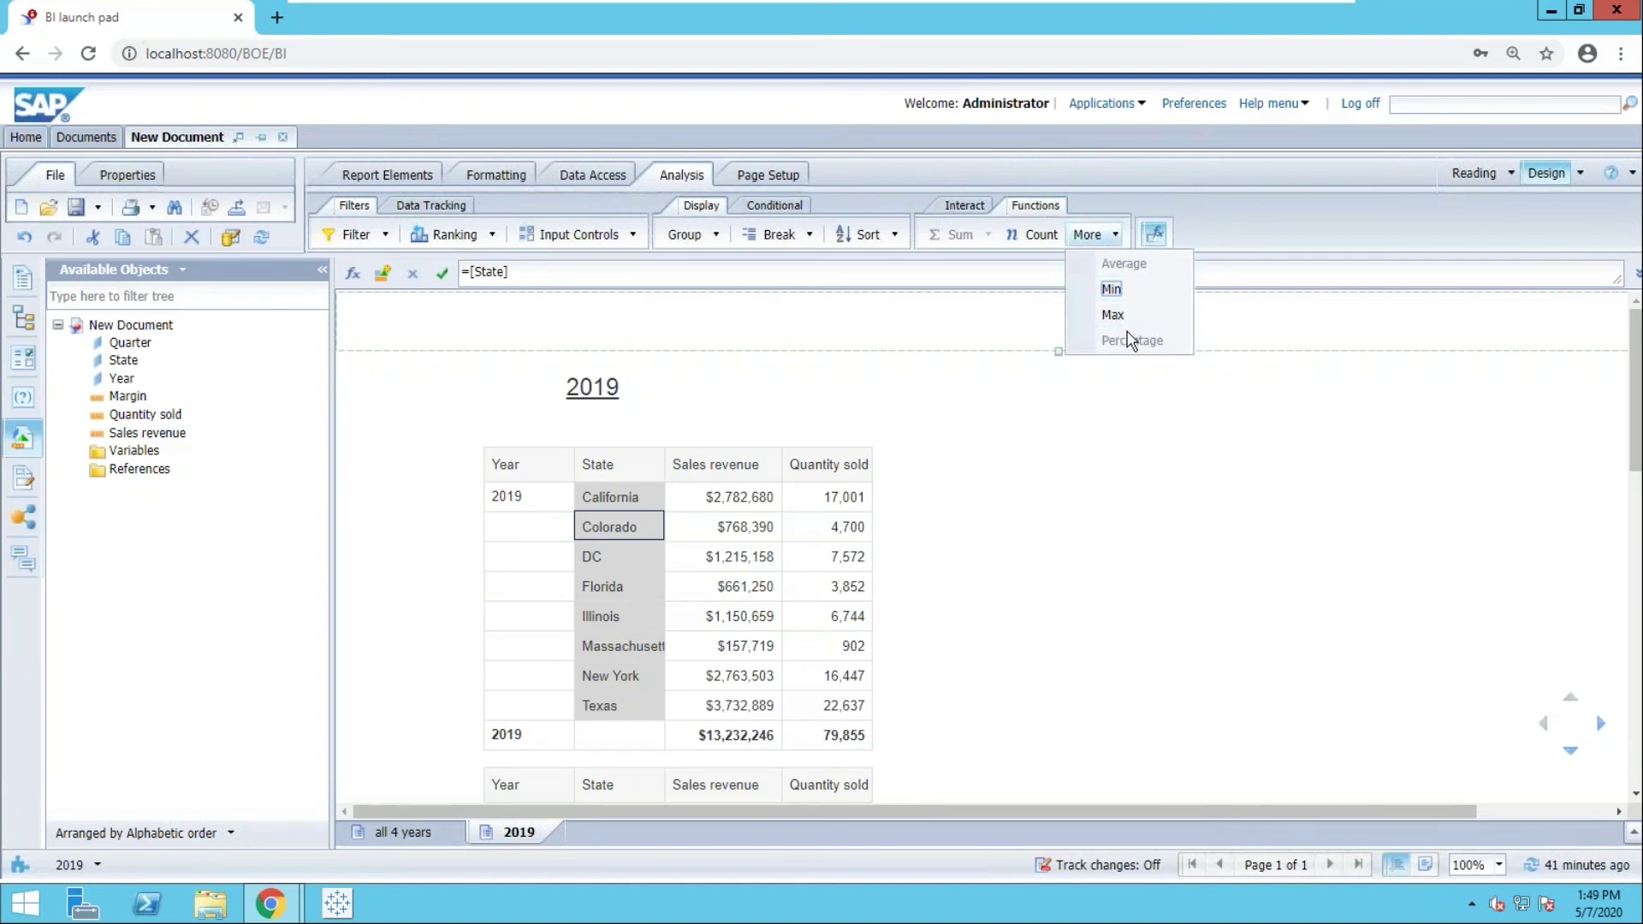
click(750, 498)
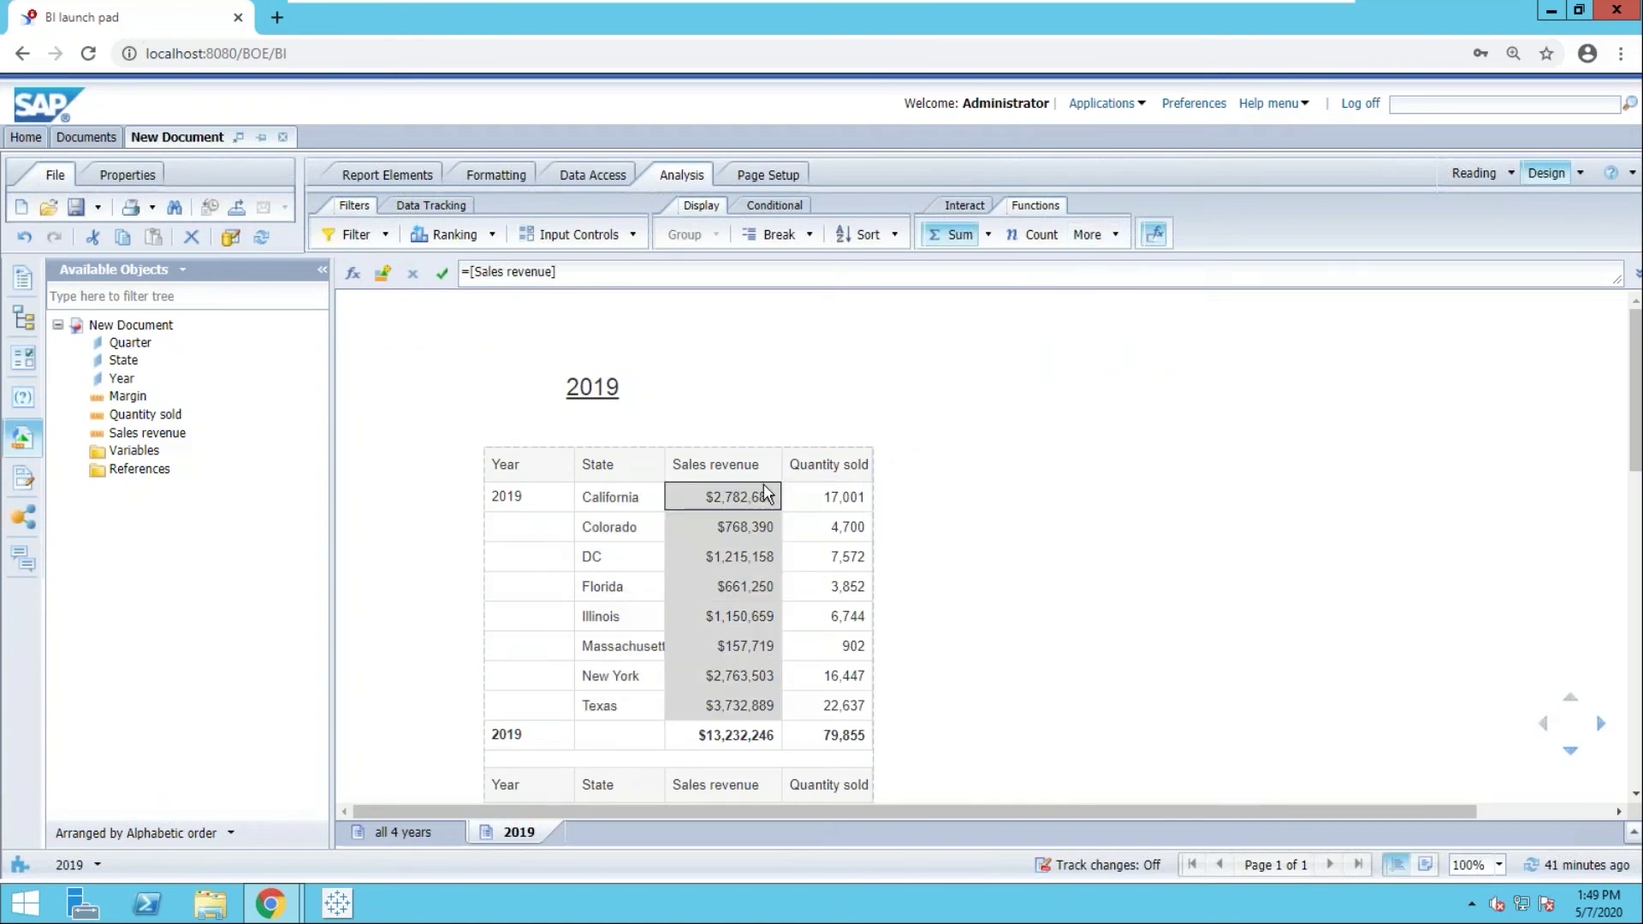
click(1115, 236)
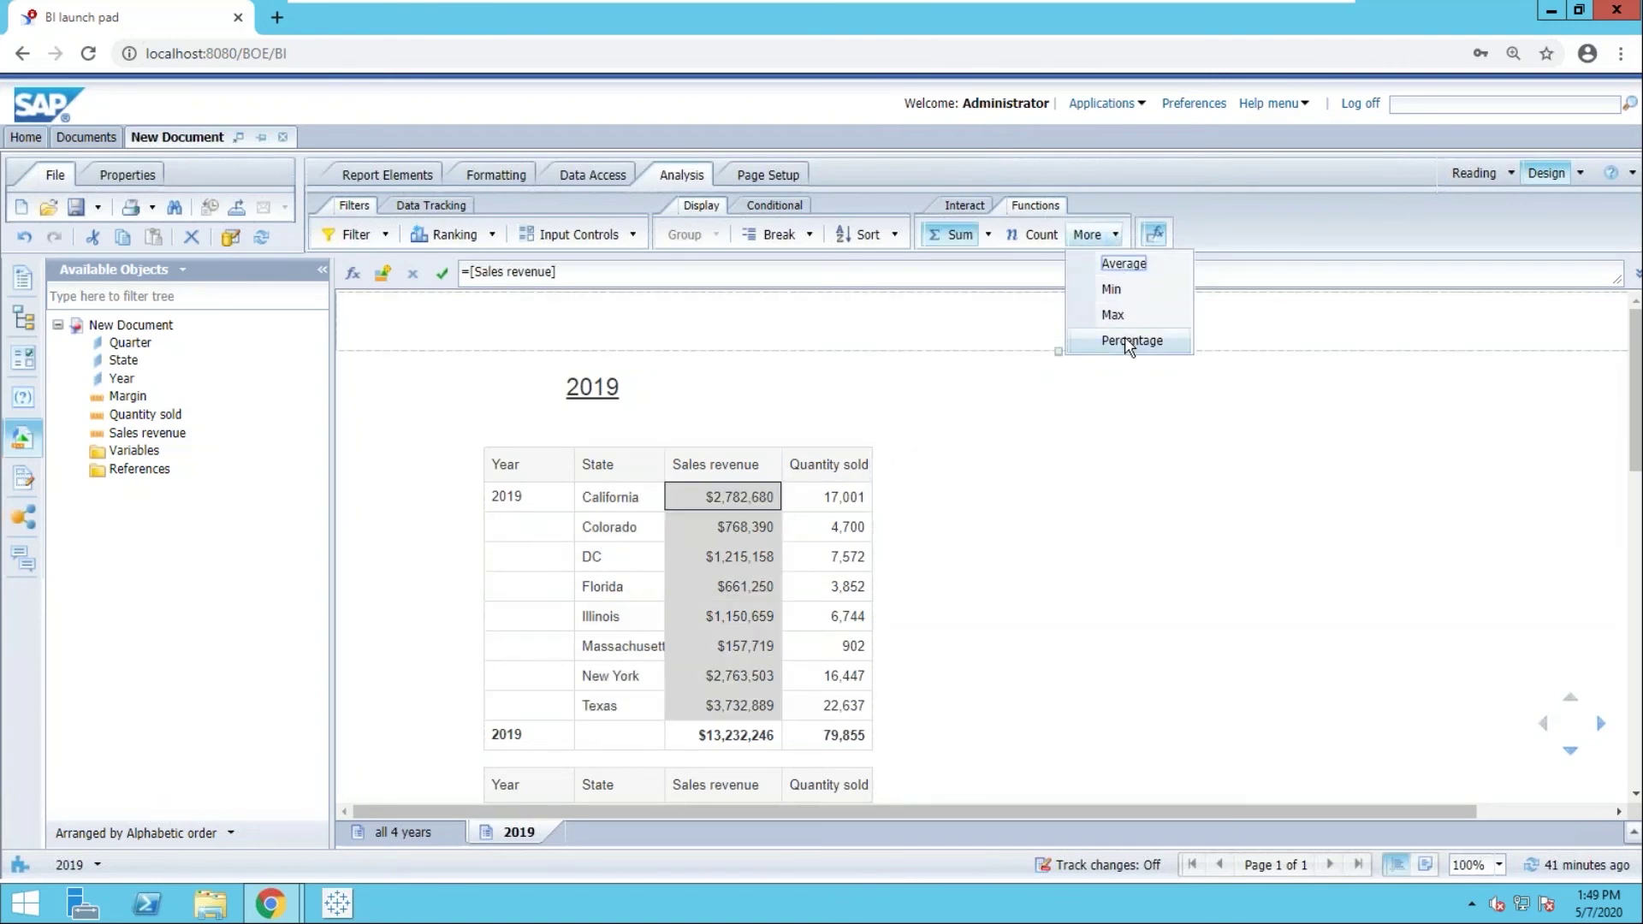
click(1129, 341)
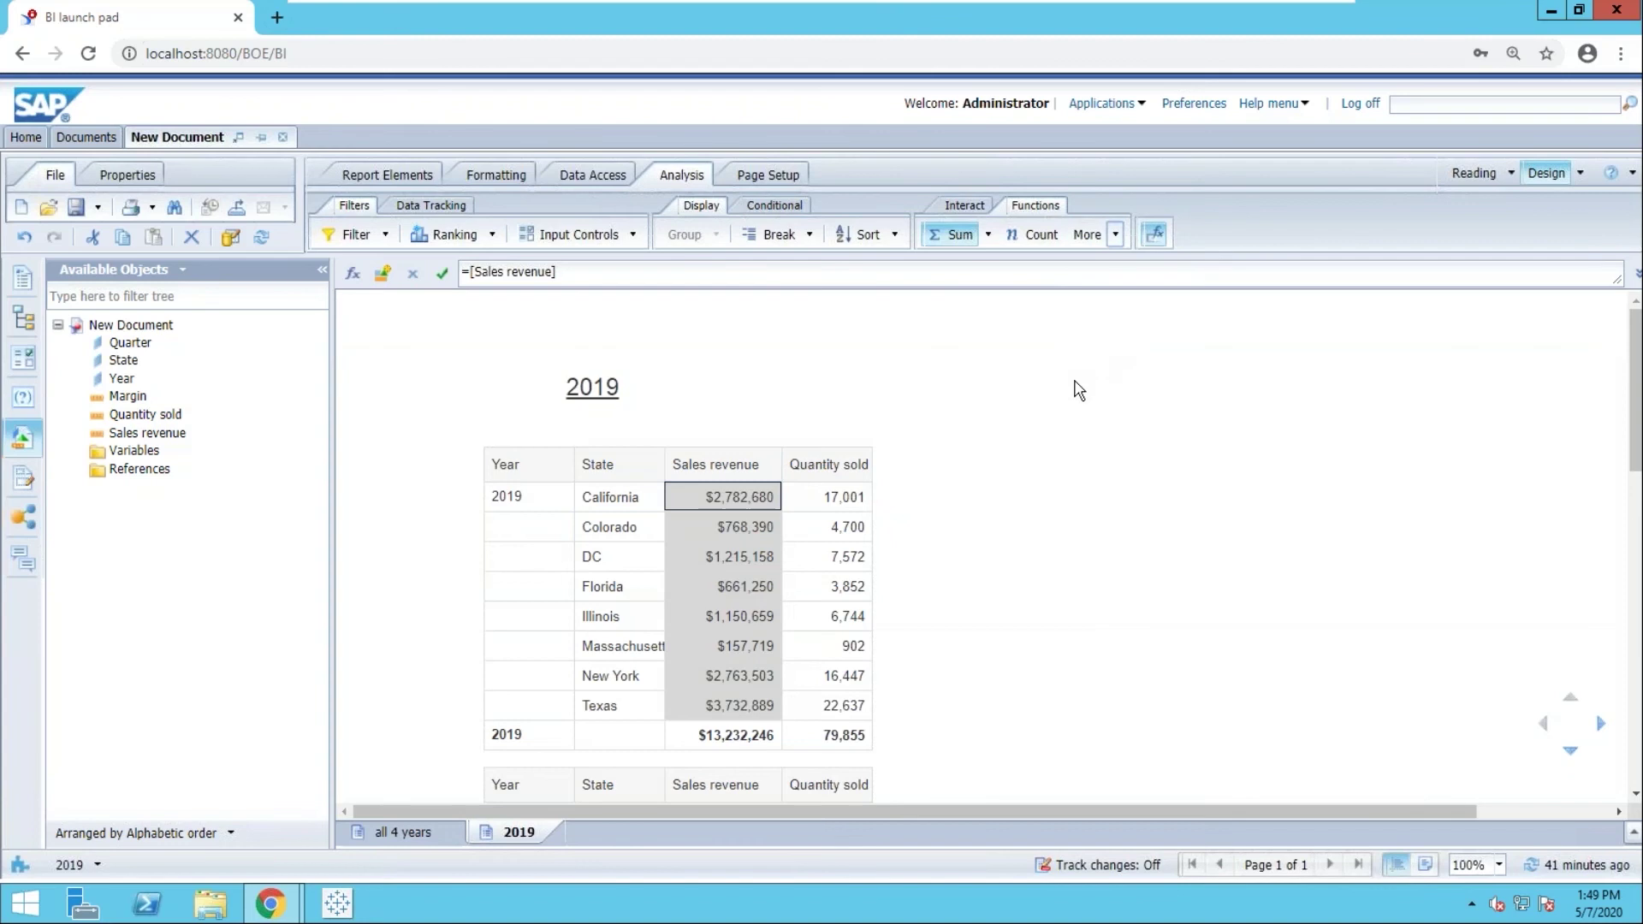
scroll(1026, 443, down, 2)
click(1026, 442)
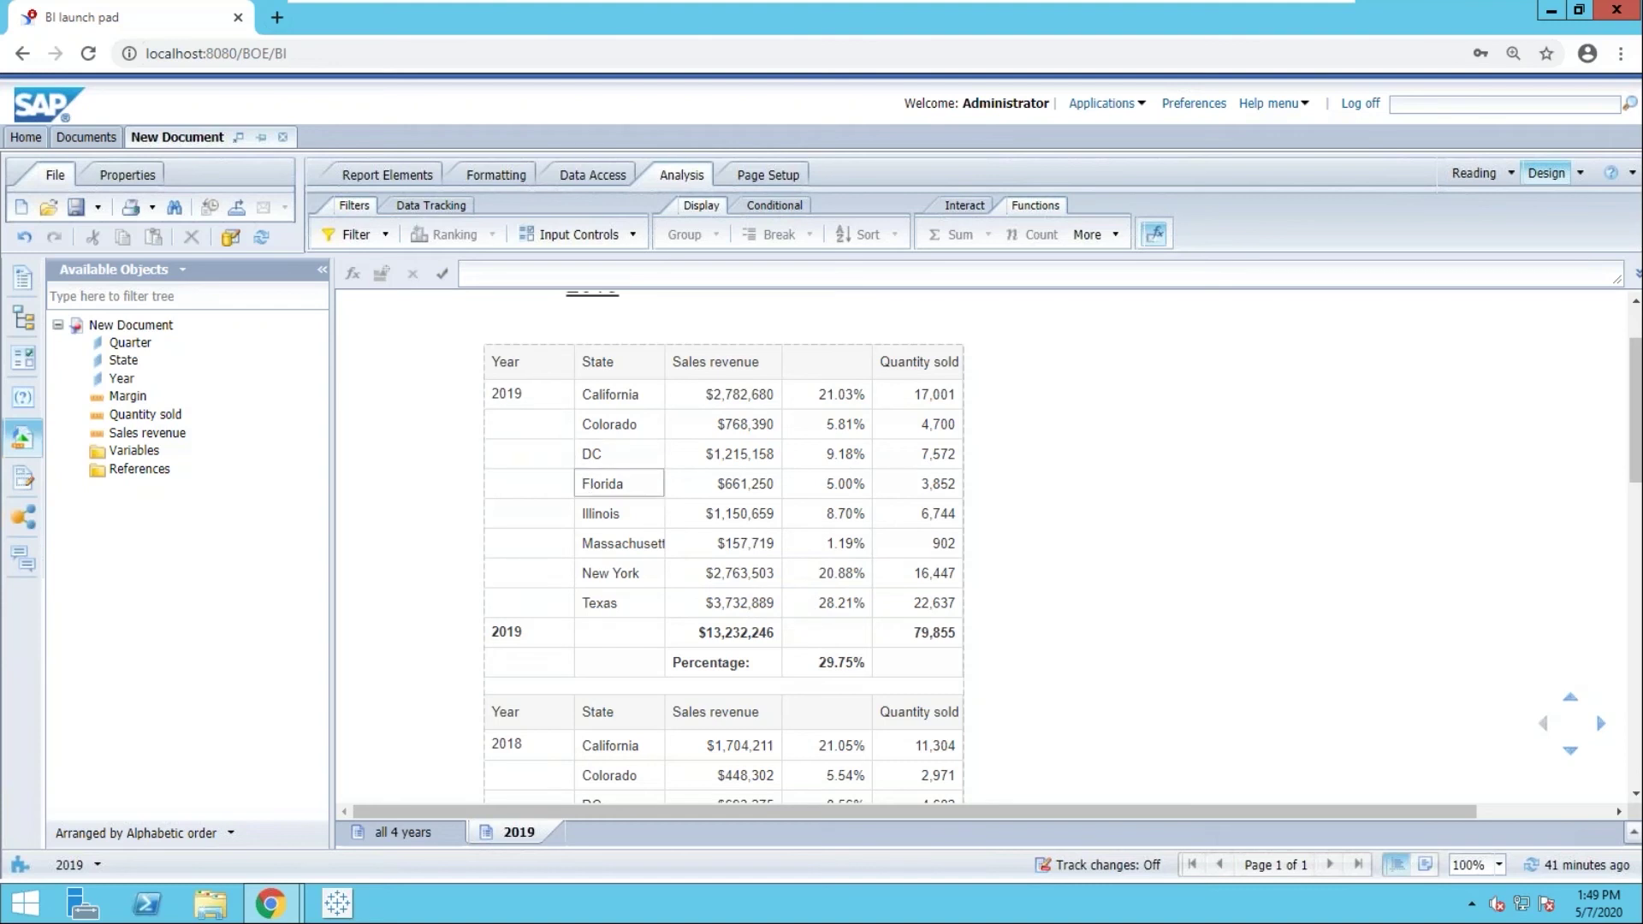
Remove the Percentage calculation from the table's Sales revenue column.
click(801, 435)
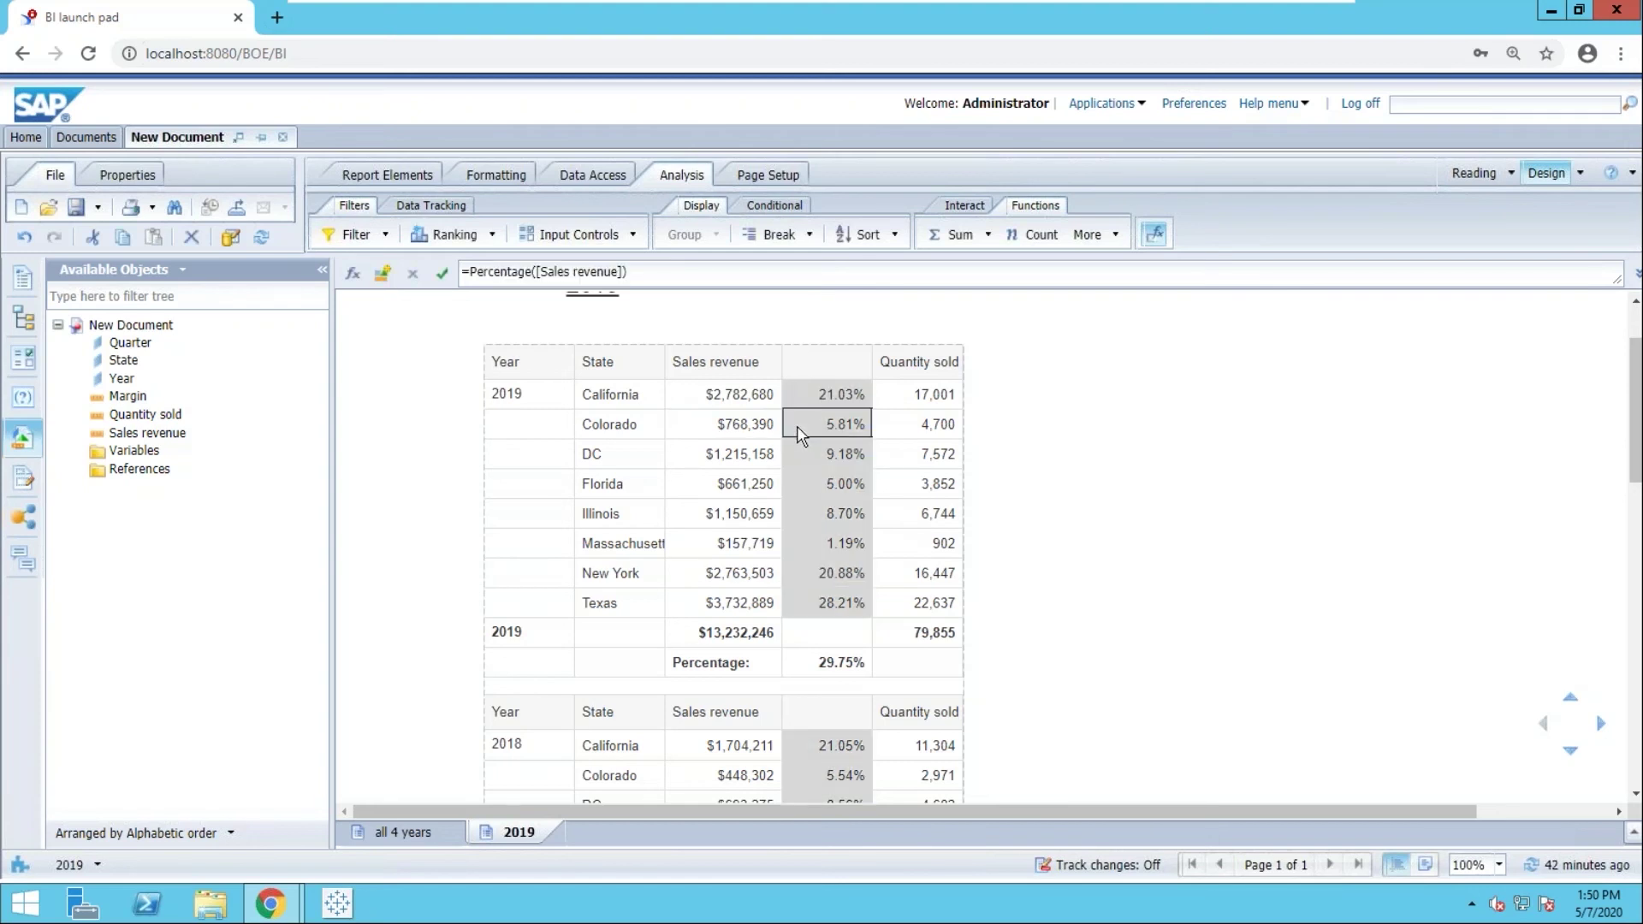
click(732, 423)
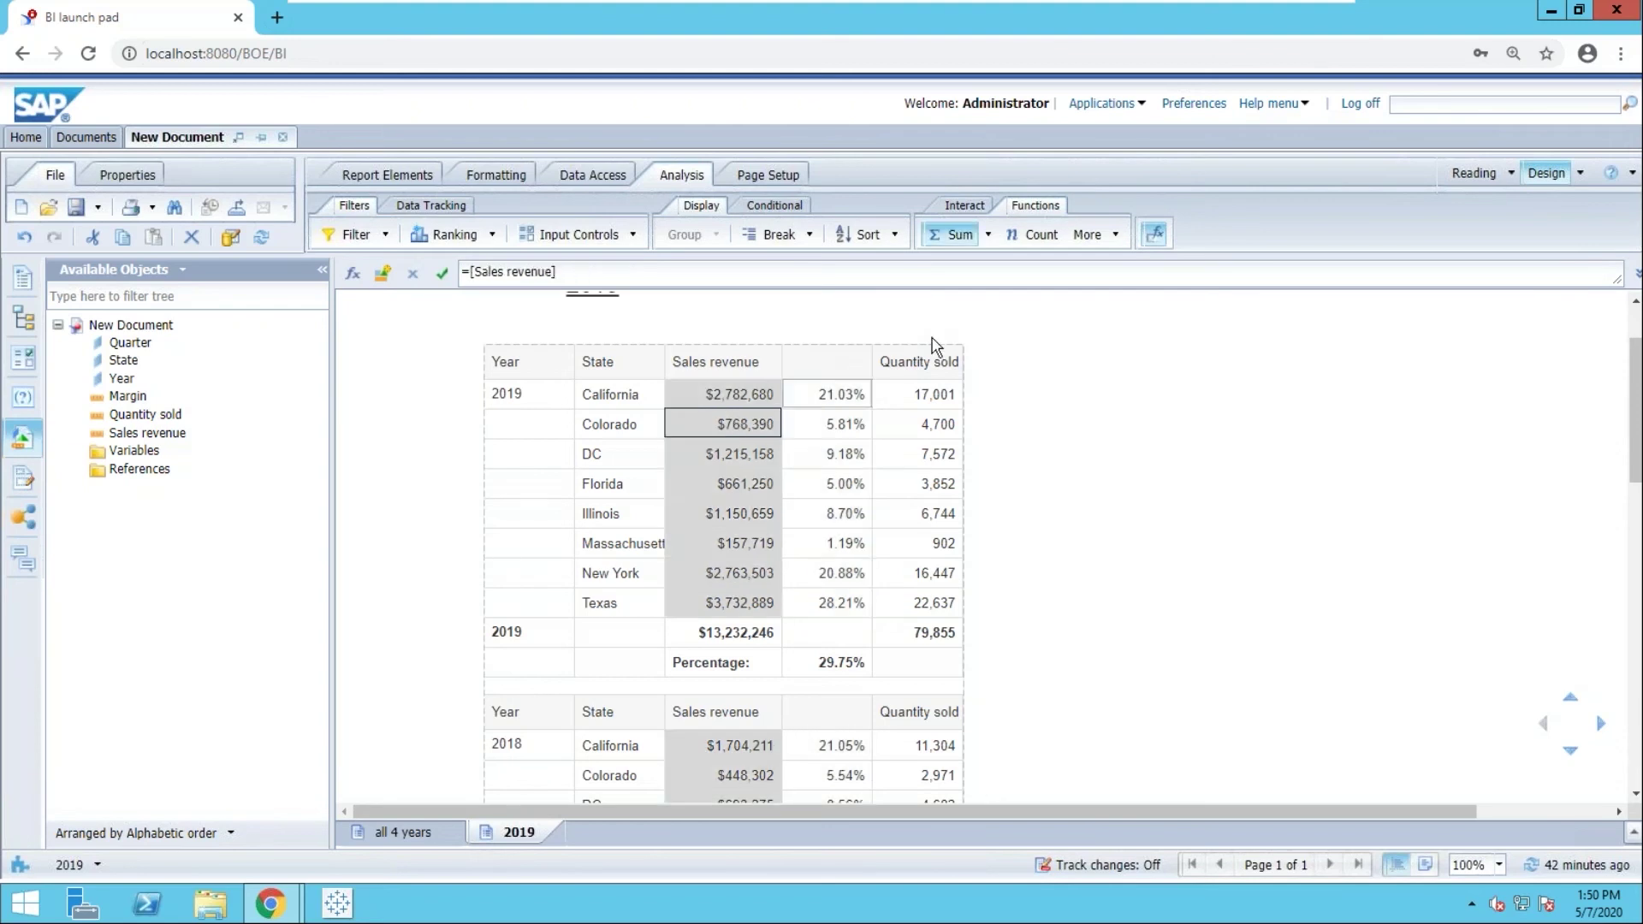
click(1116, 235)
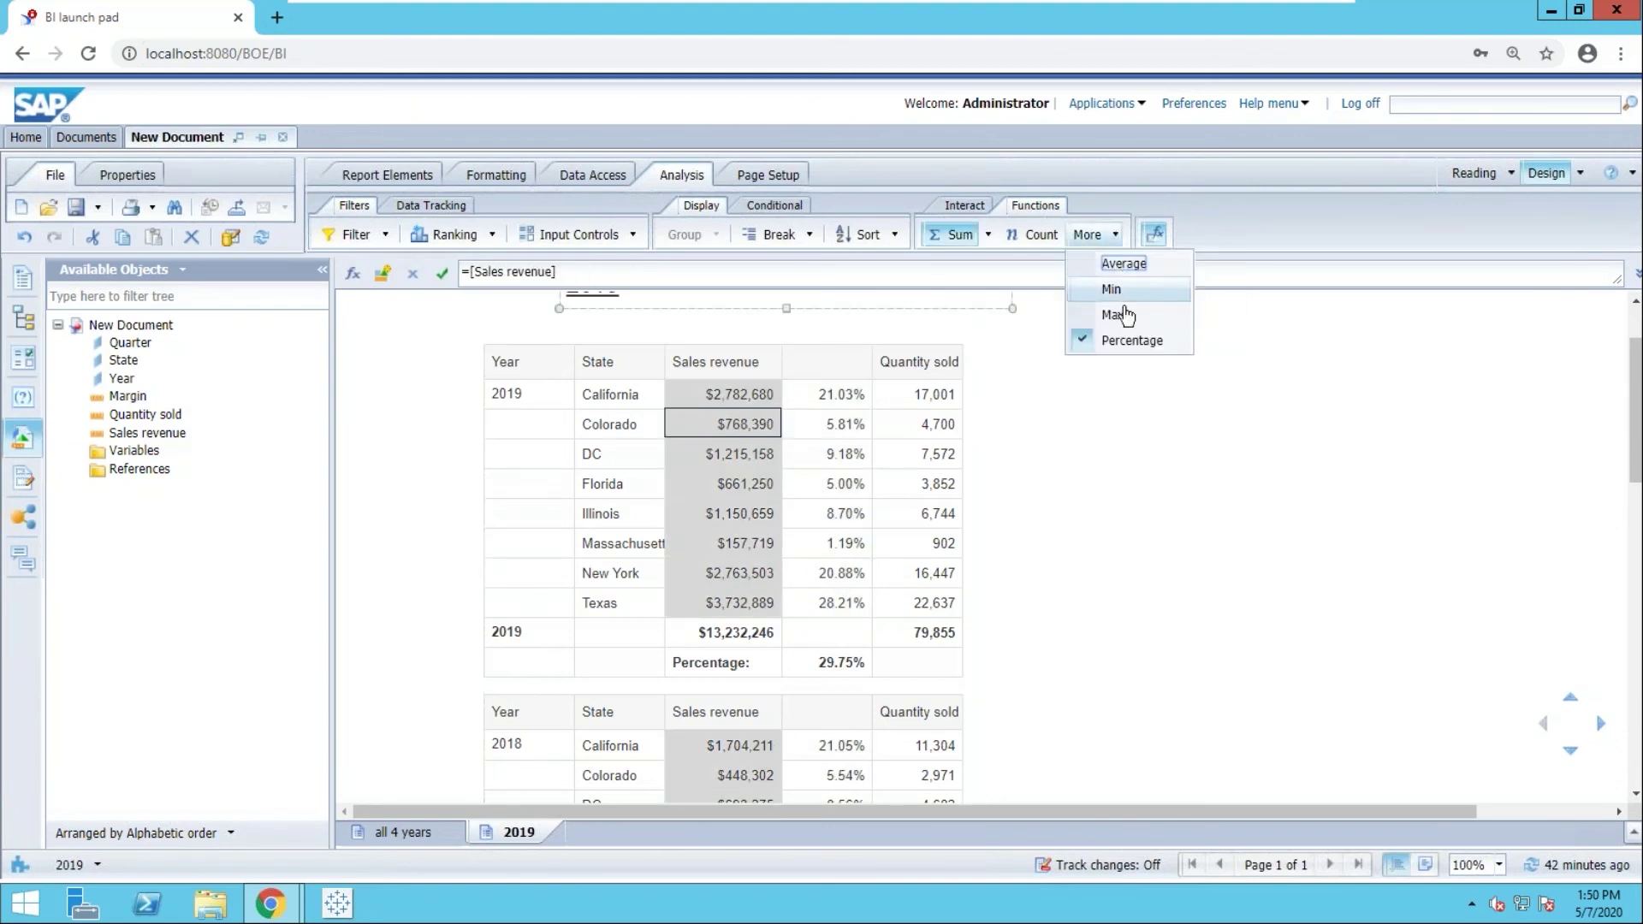
click(1125, 342)
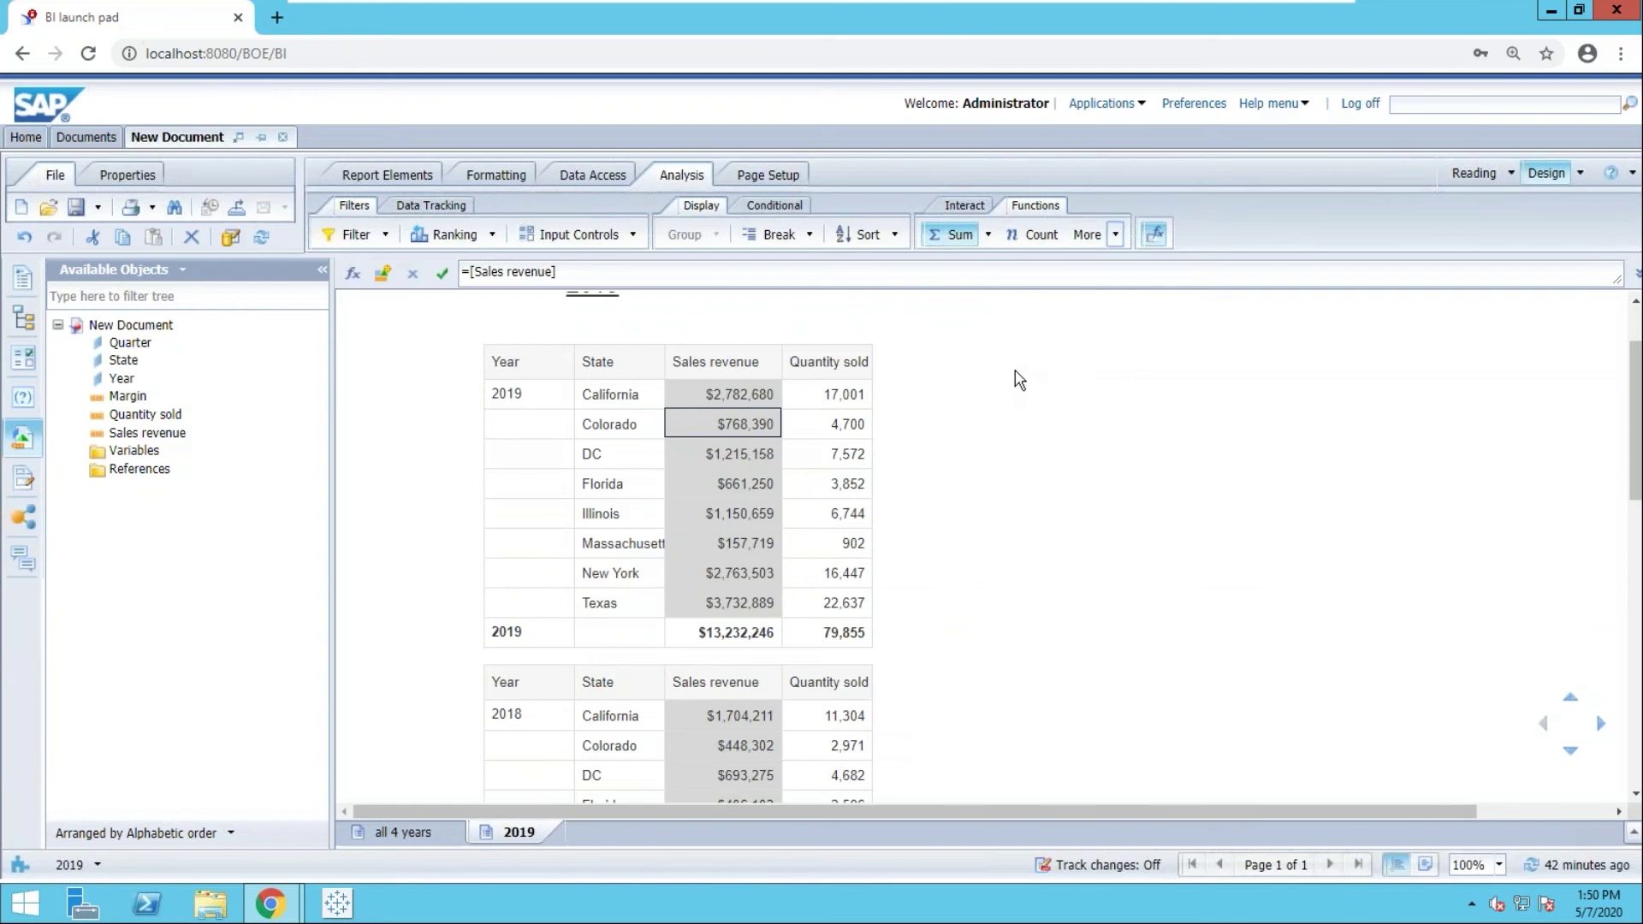
Turn on Outline mode for the report and collapse the 2019 break to its summary row.
click(984, 214)
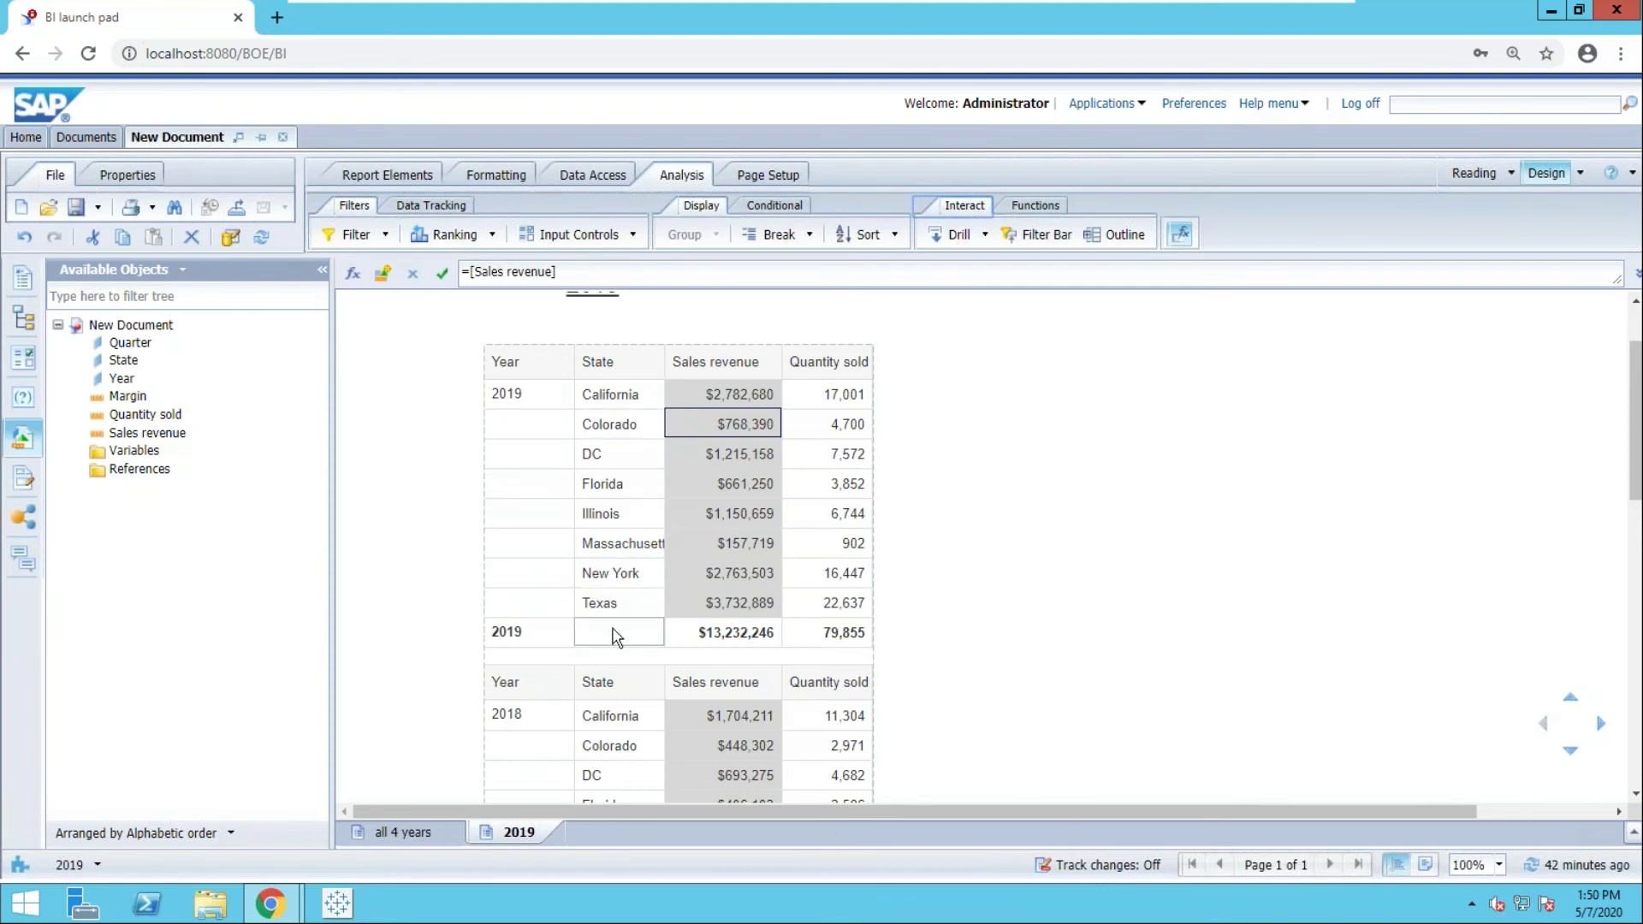
click(1116, 234)
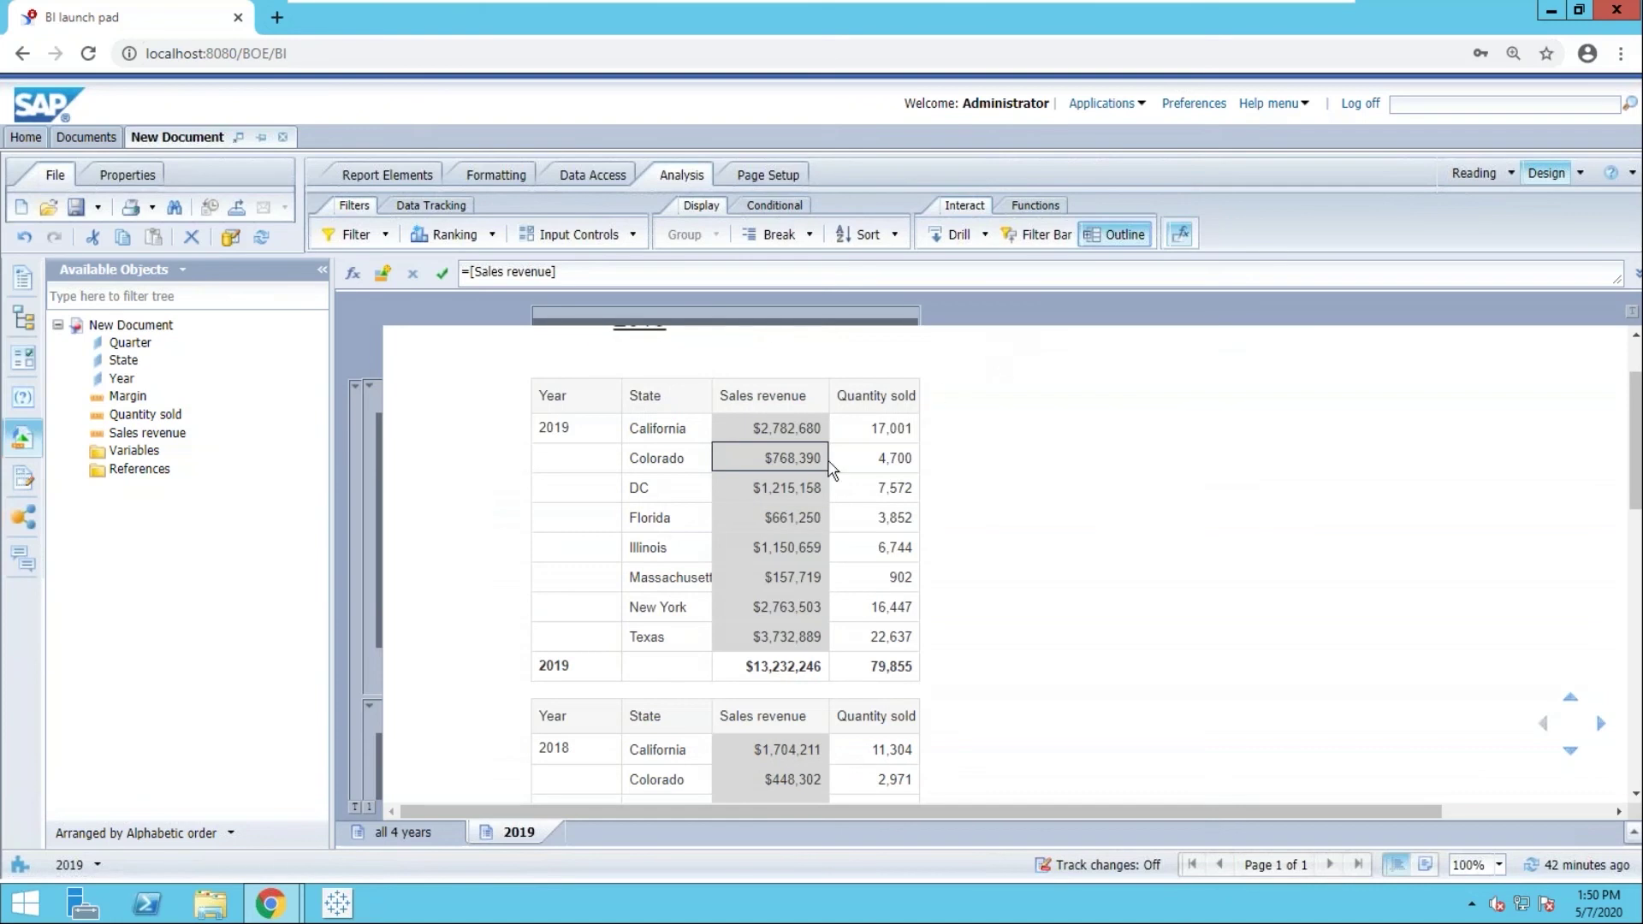
click(563, 671)
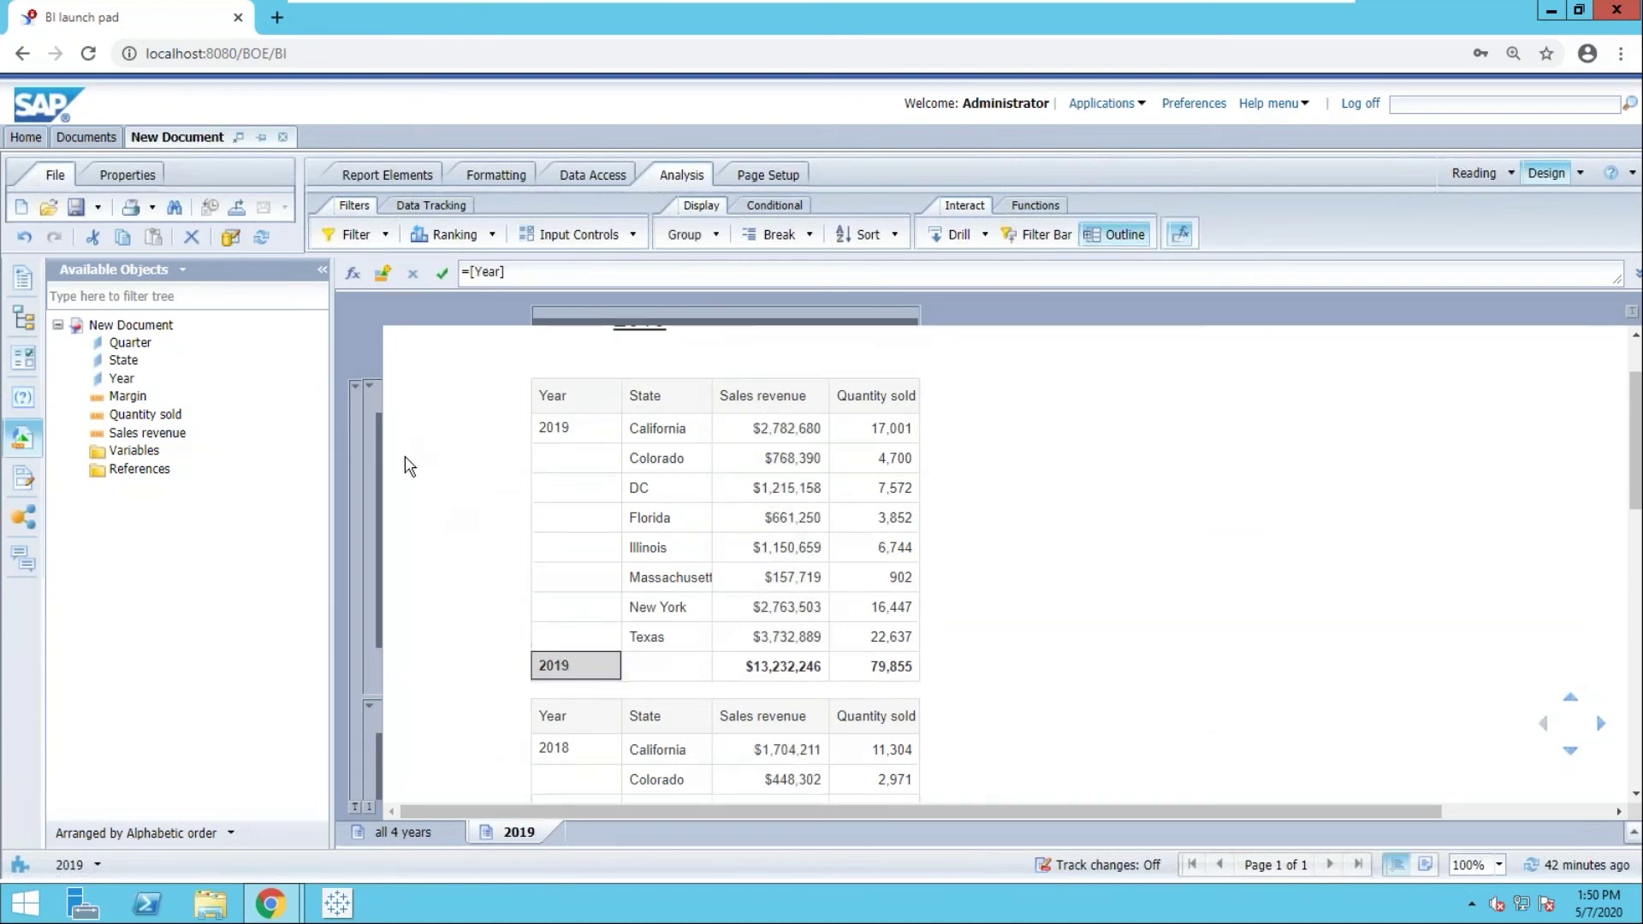
click(368, 388)
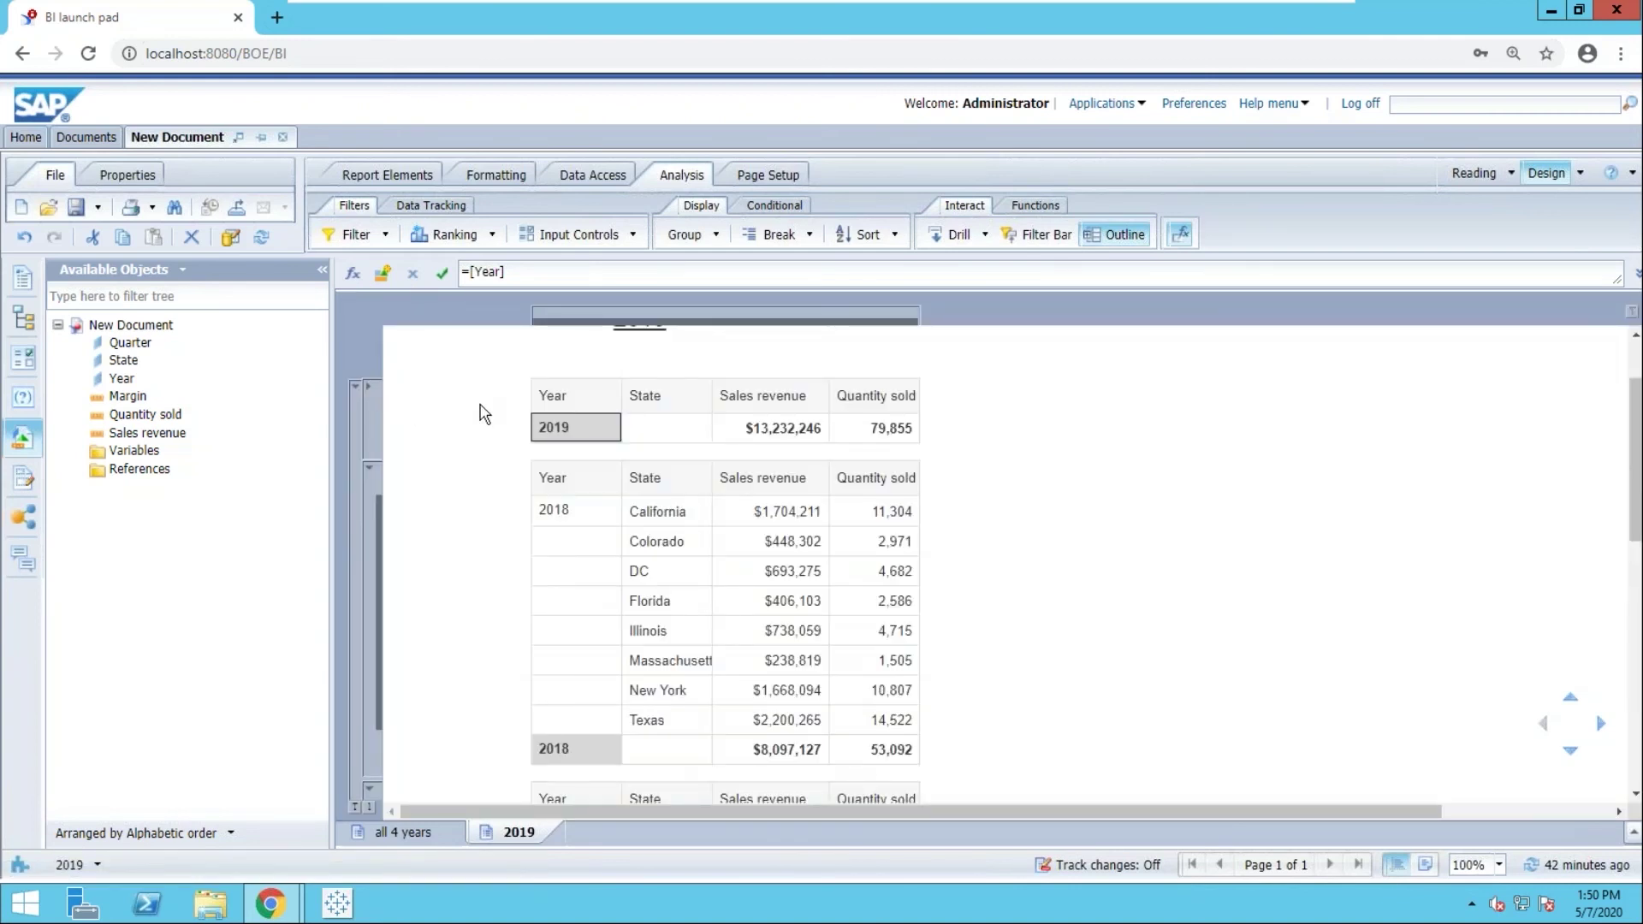
Expand the 2019 break back to its state rows and turn off Outline mode.
scroll(484, 412, up, 1)
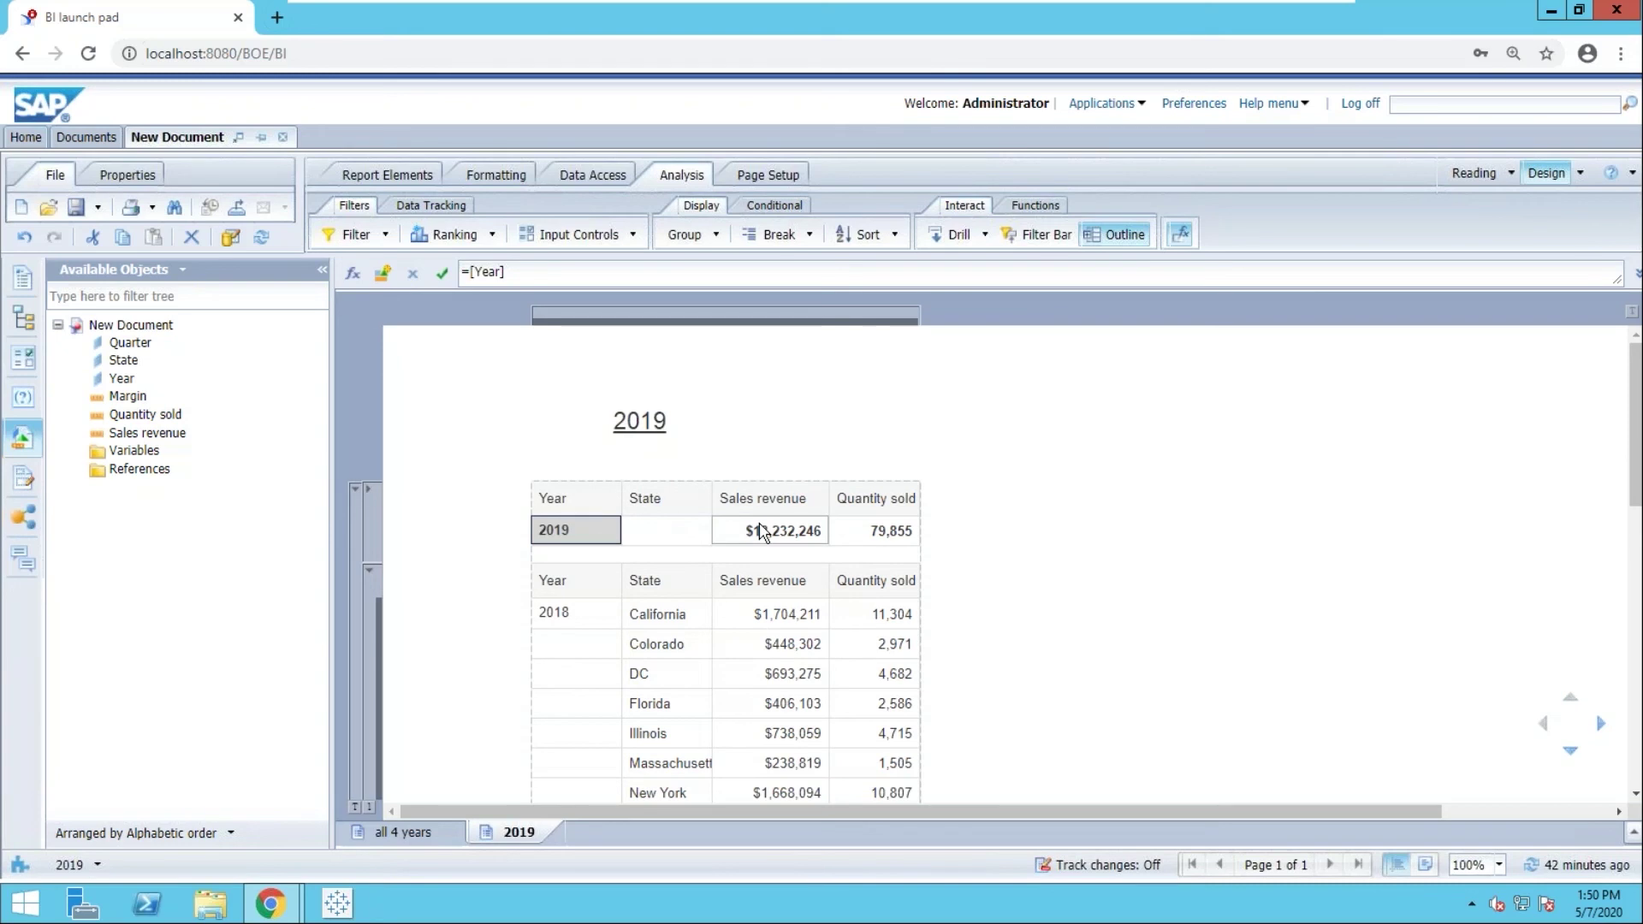
click(370, 493)
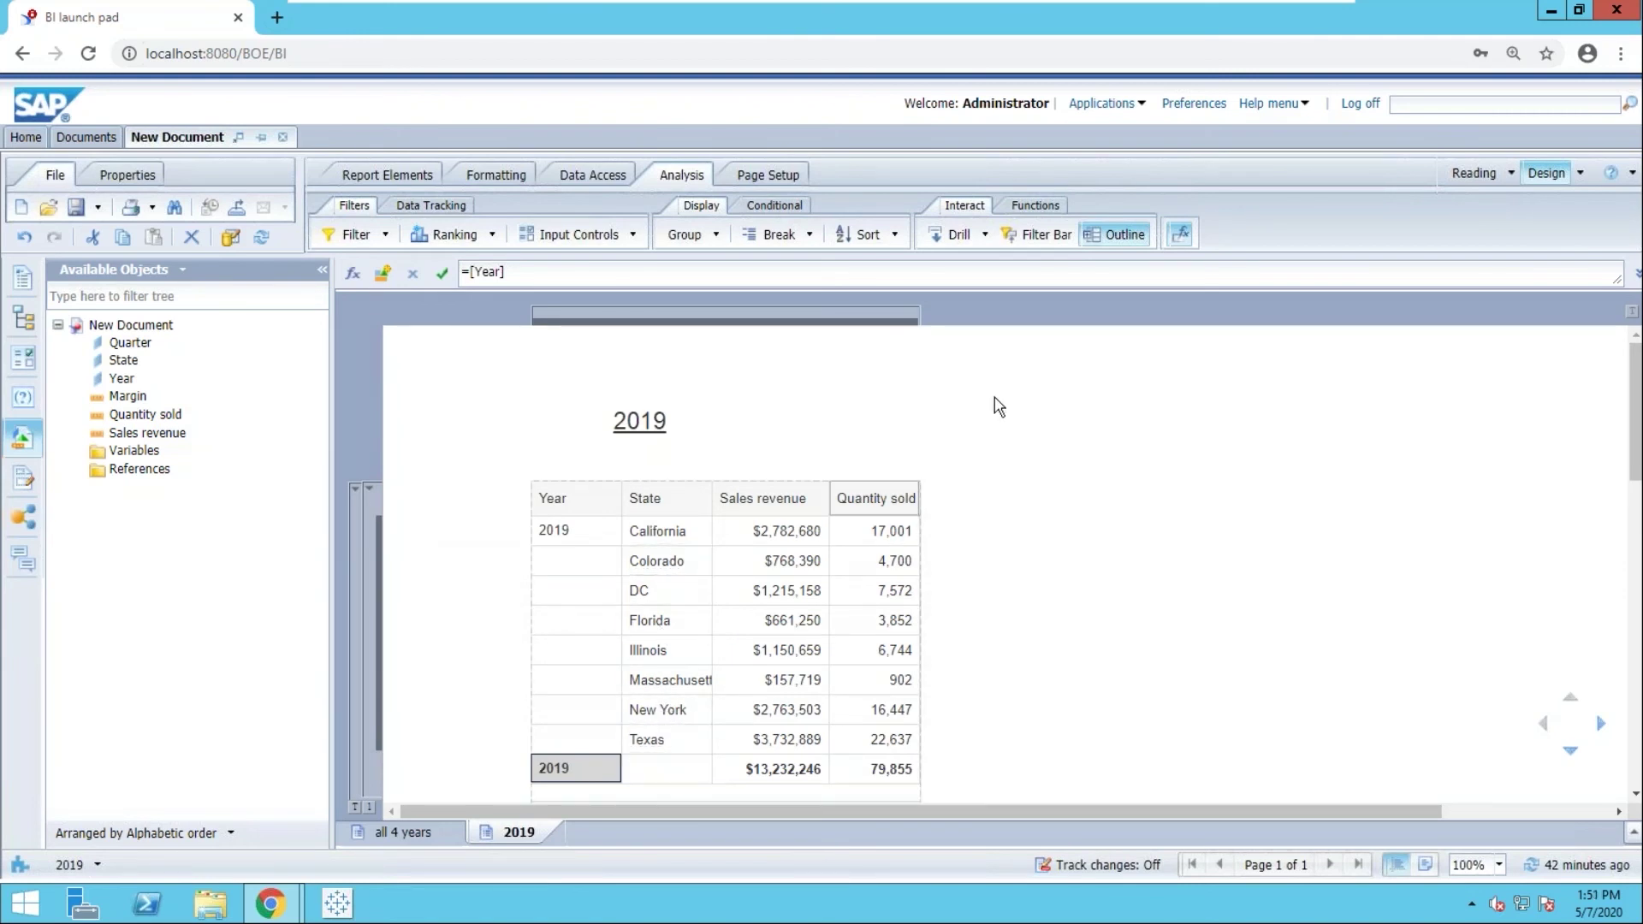
click(1122, 242)
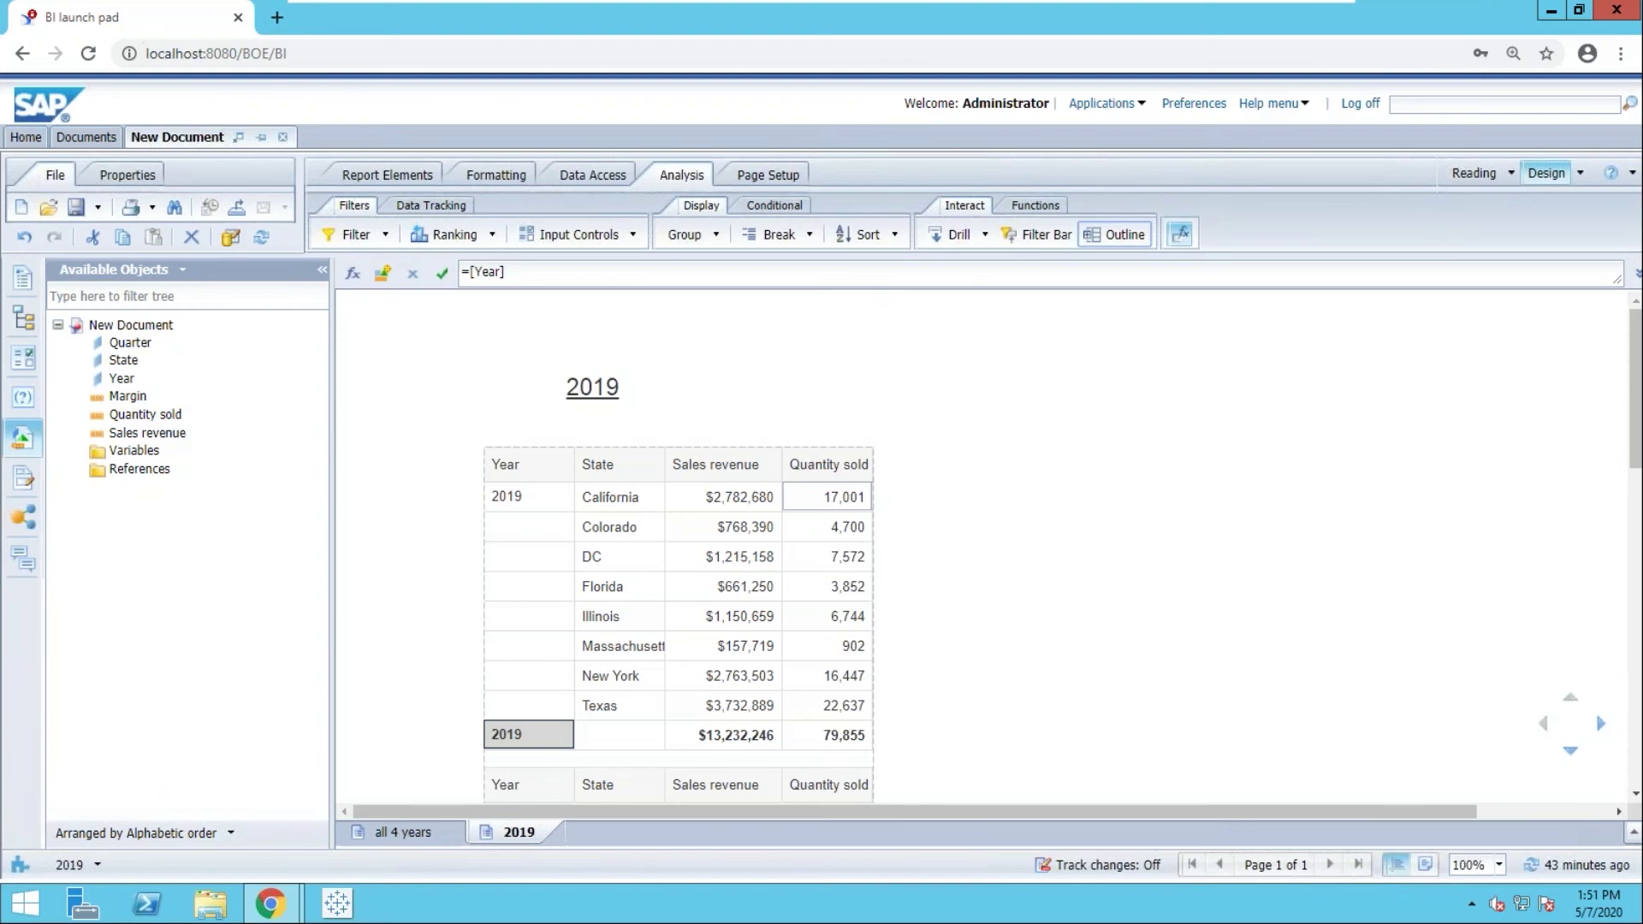
Move the table a little lower beneath the report title and insert the Quarter object as a column between Year and State.
click(780, 343)
drag(566, 442, 578, 514)
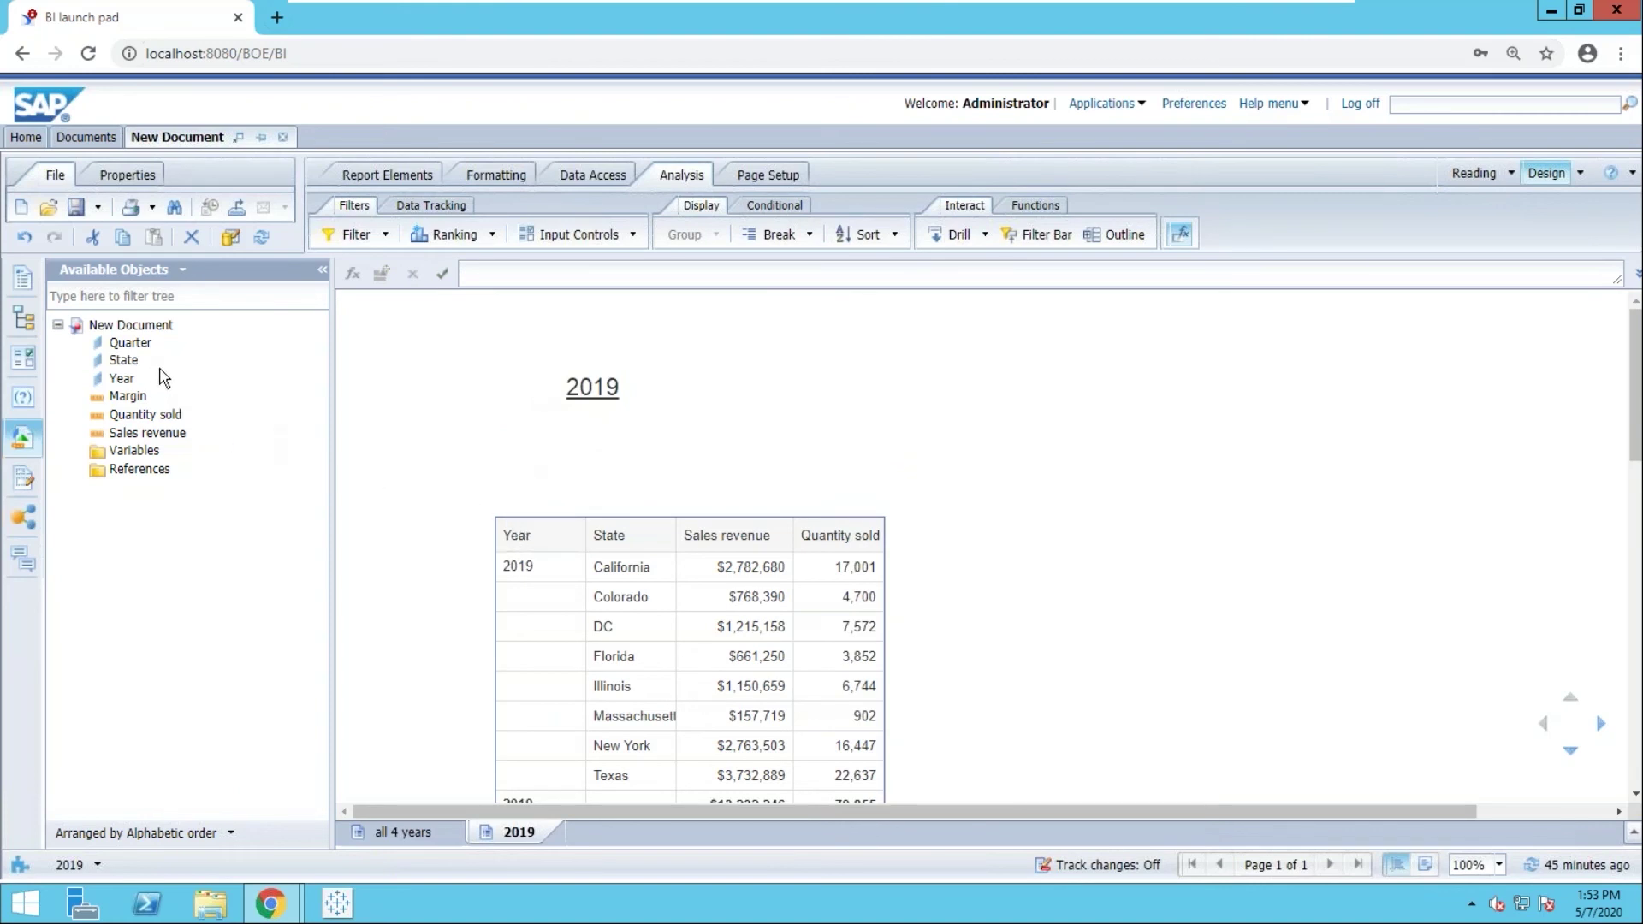
click(145, 345)
drag(147, 351, 598, 573)
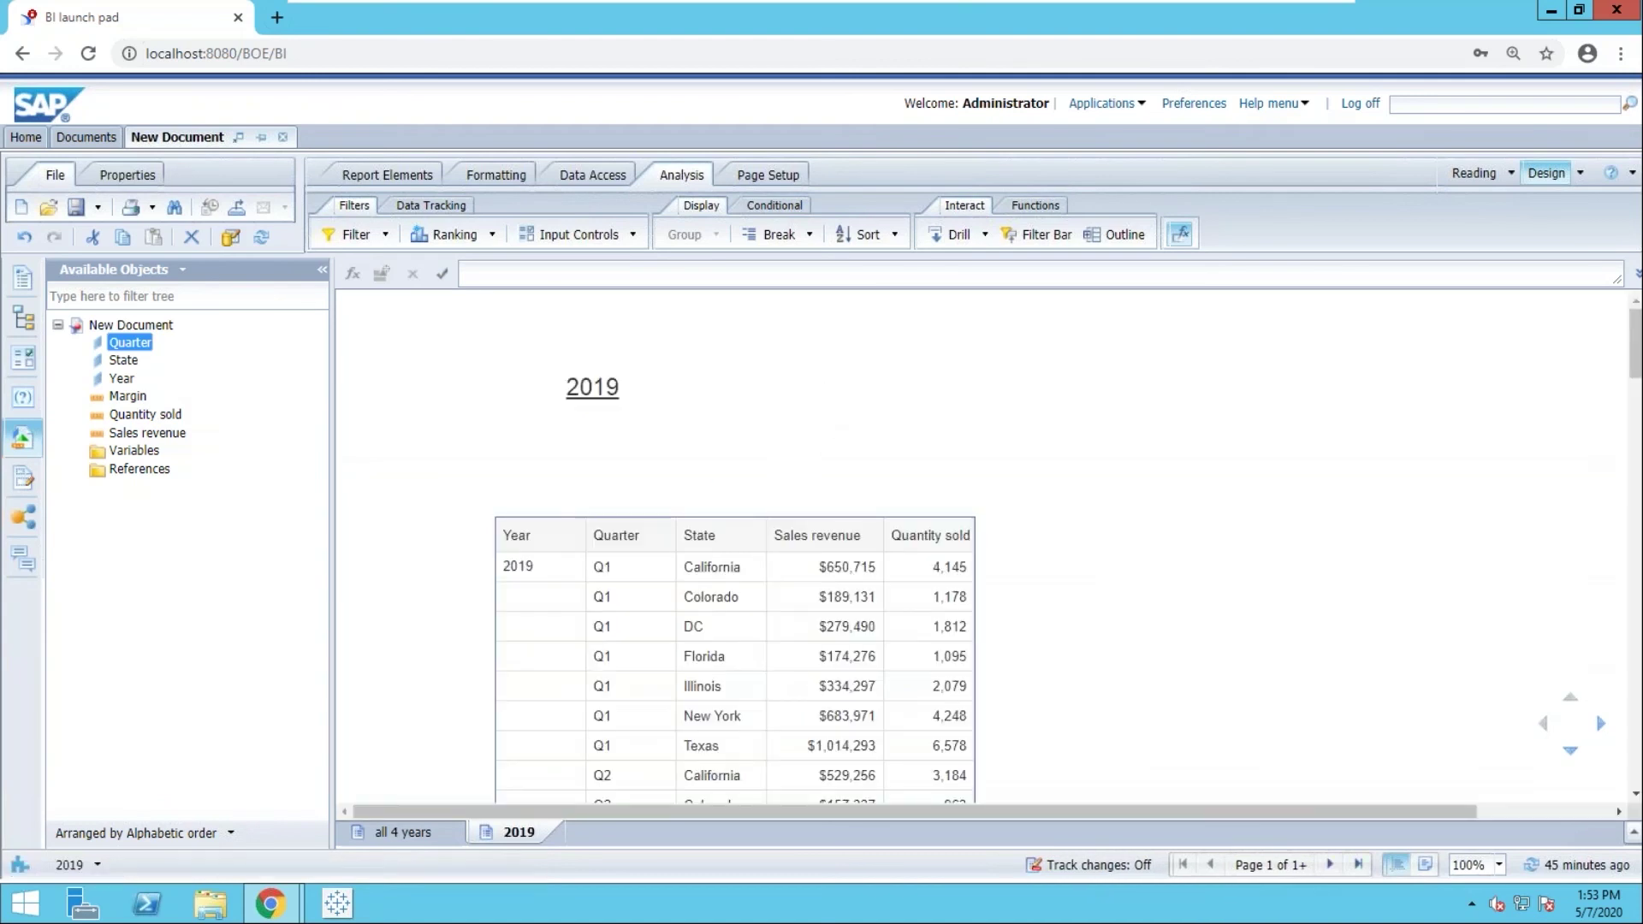
Add a second break on Quarter beneath the existing Year break in the table.
click(787, 243)
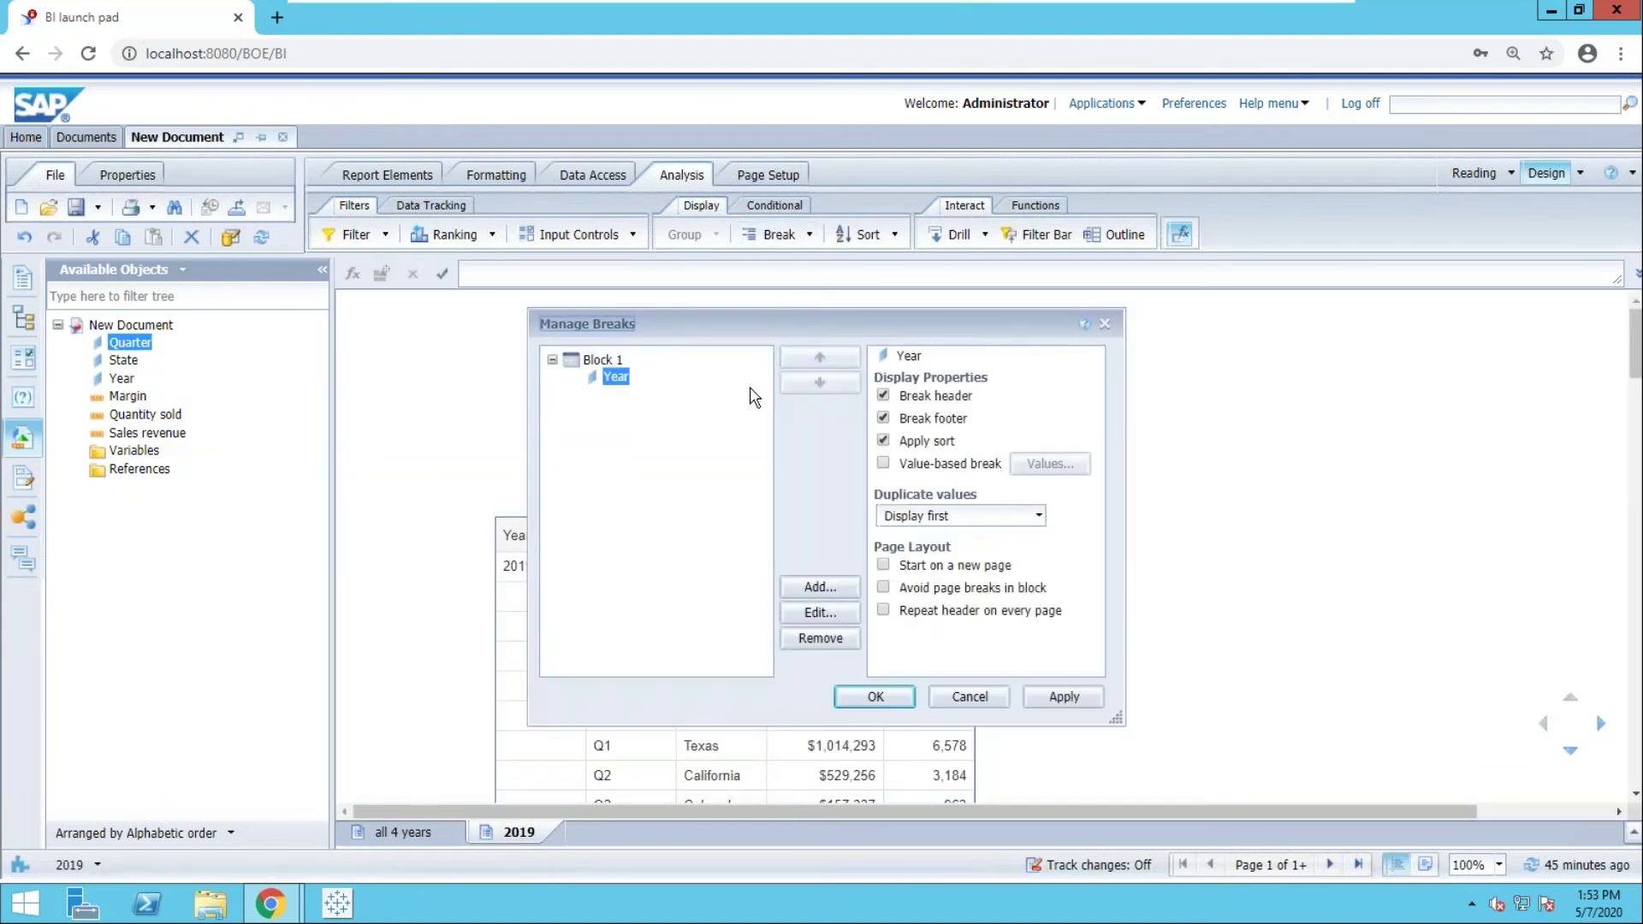
click(818, 588)
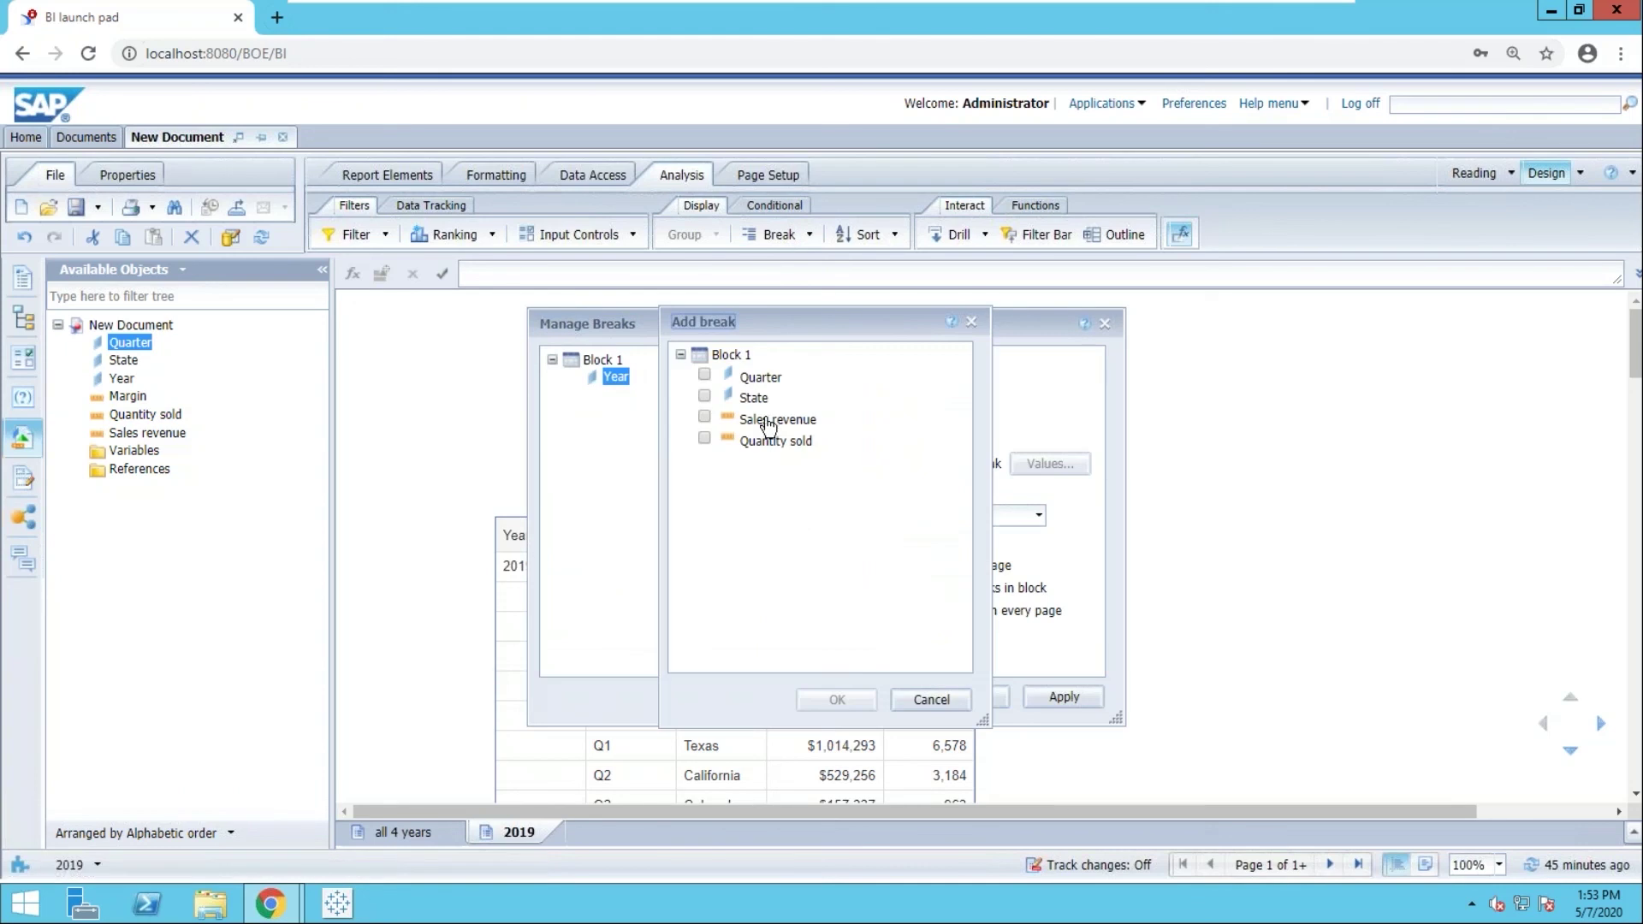
click(766, 378)
click(705, 374)
click(814, 704)
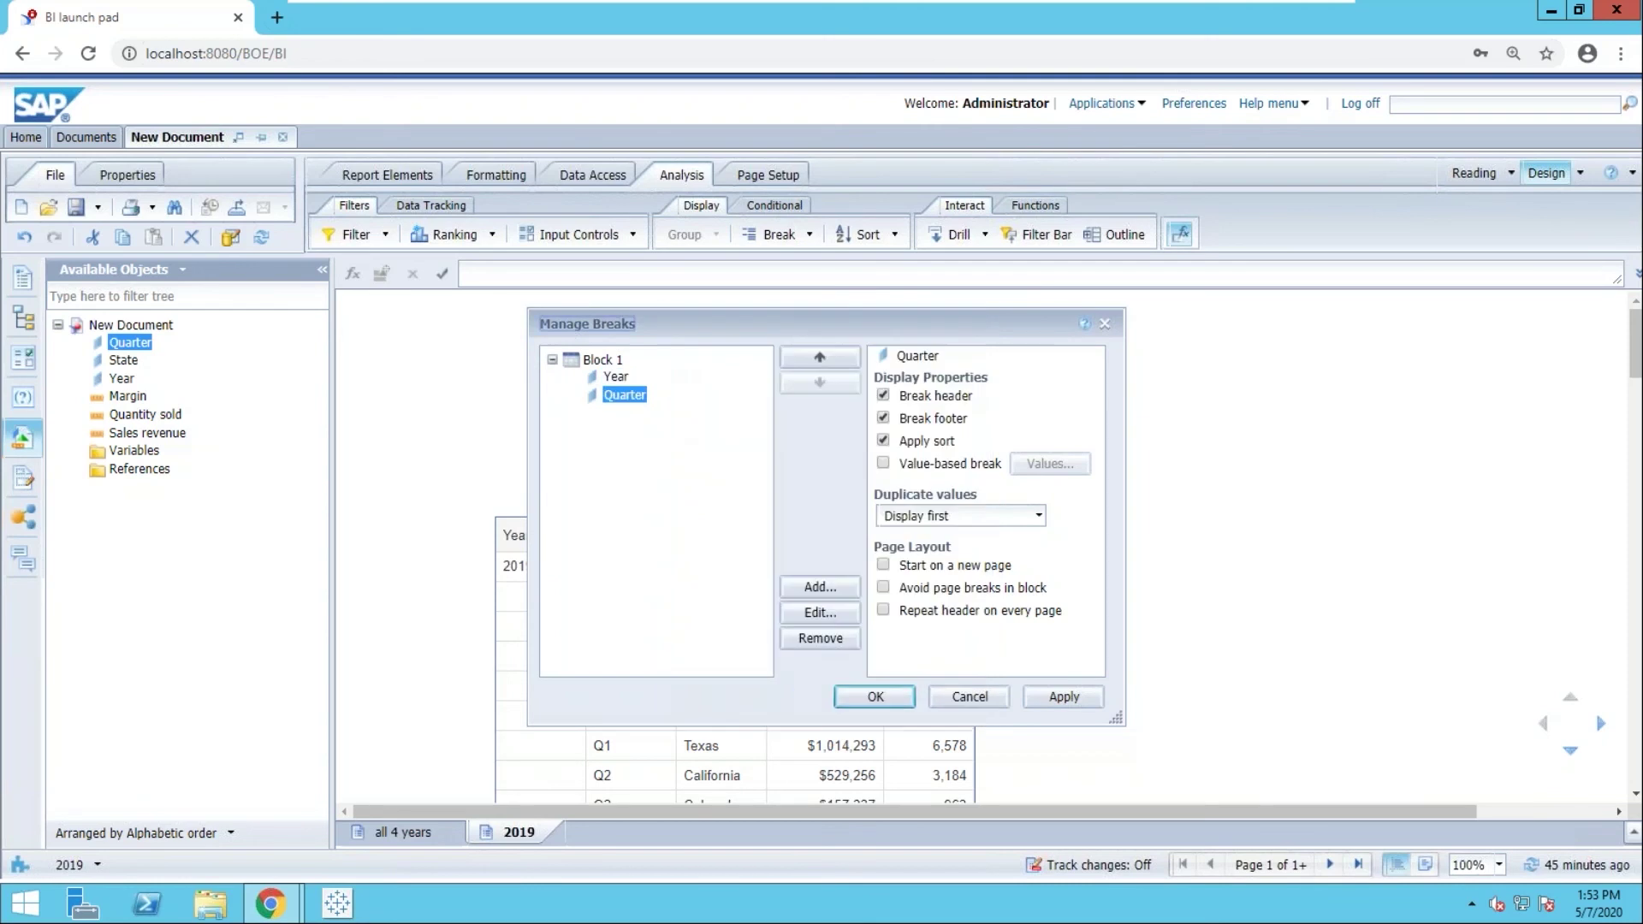
click(871, 696)
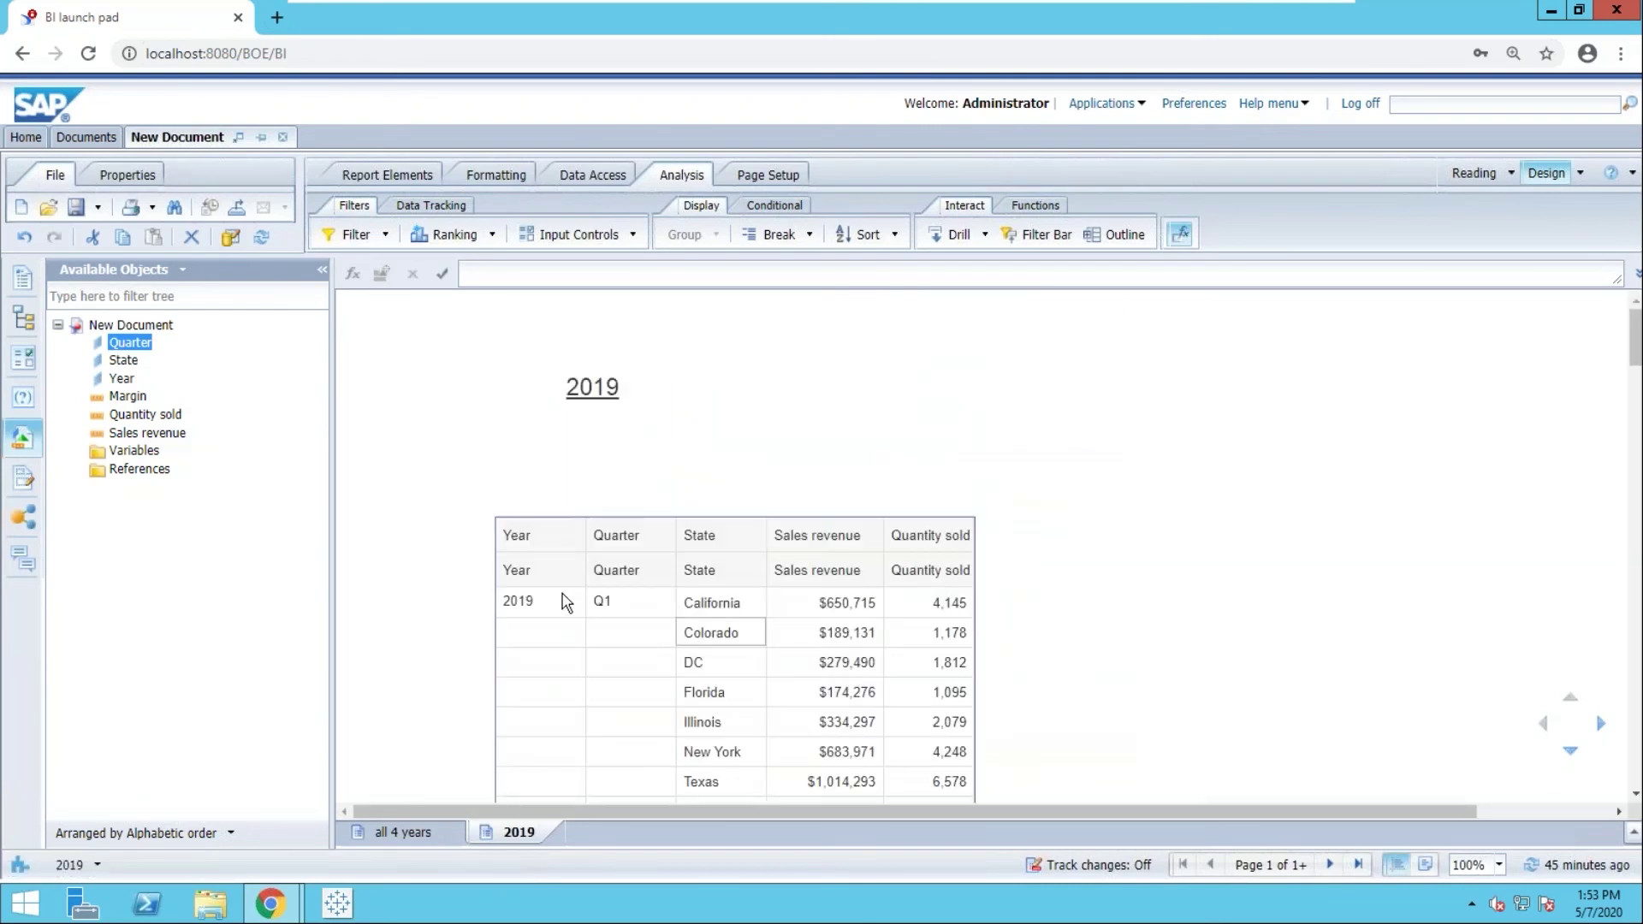
click(615, 609)
click(587, 392)
click(568, 427)
click(550, 604)
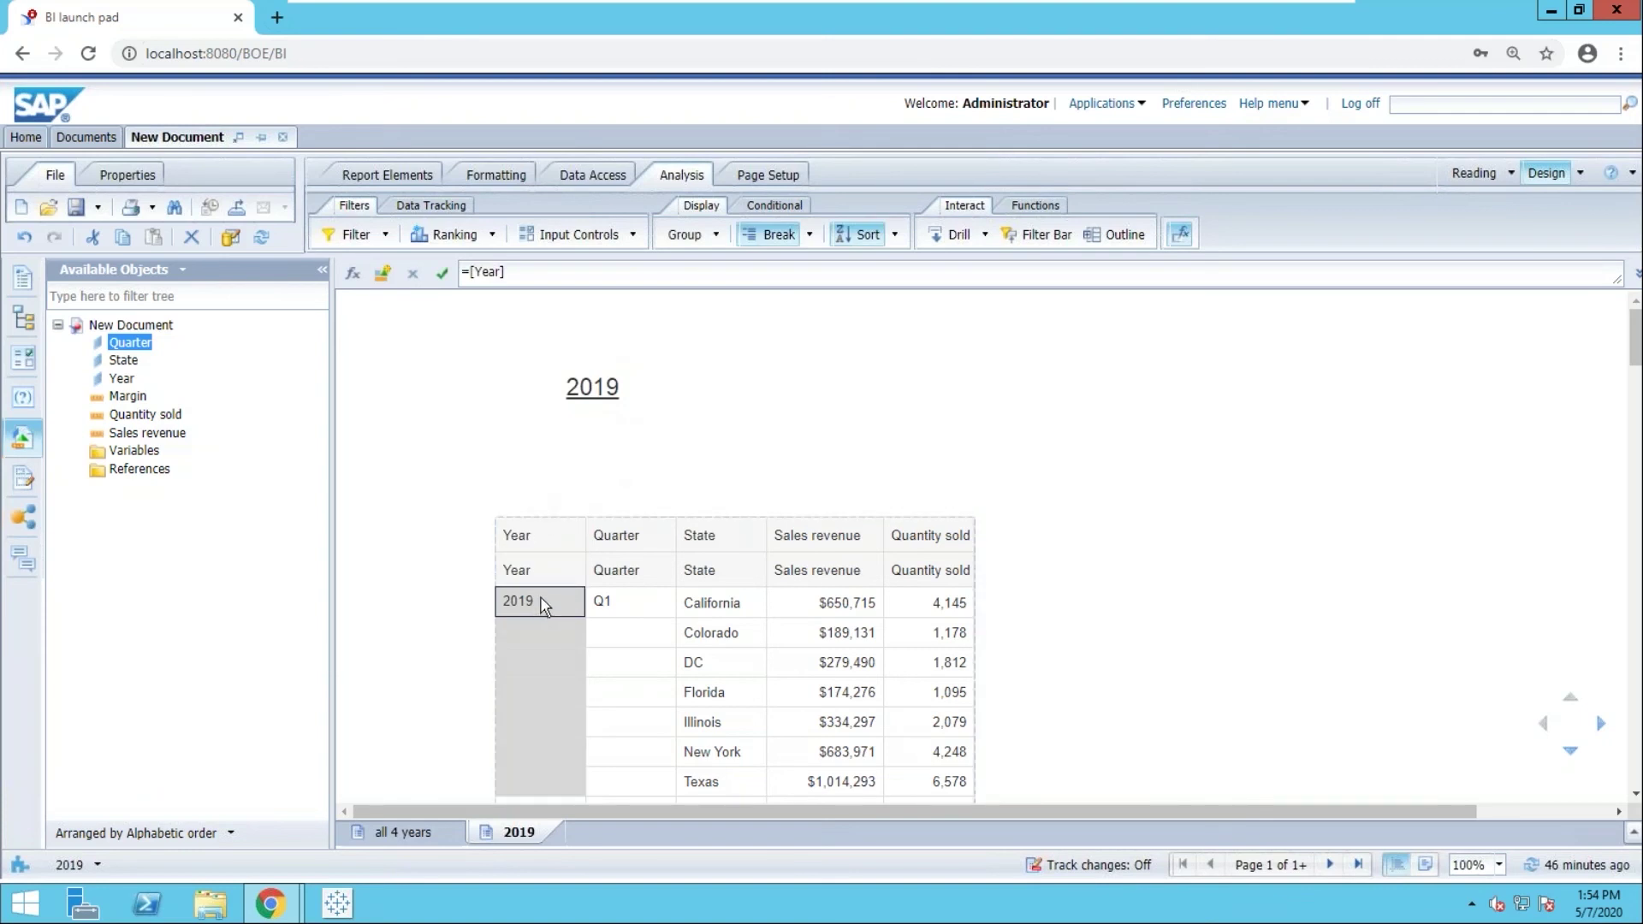
click(511, 466)
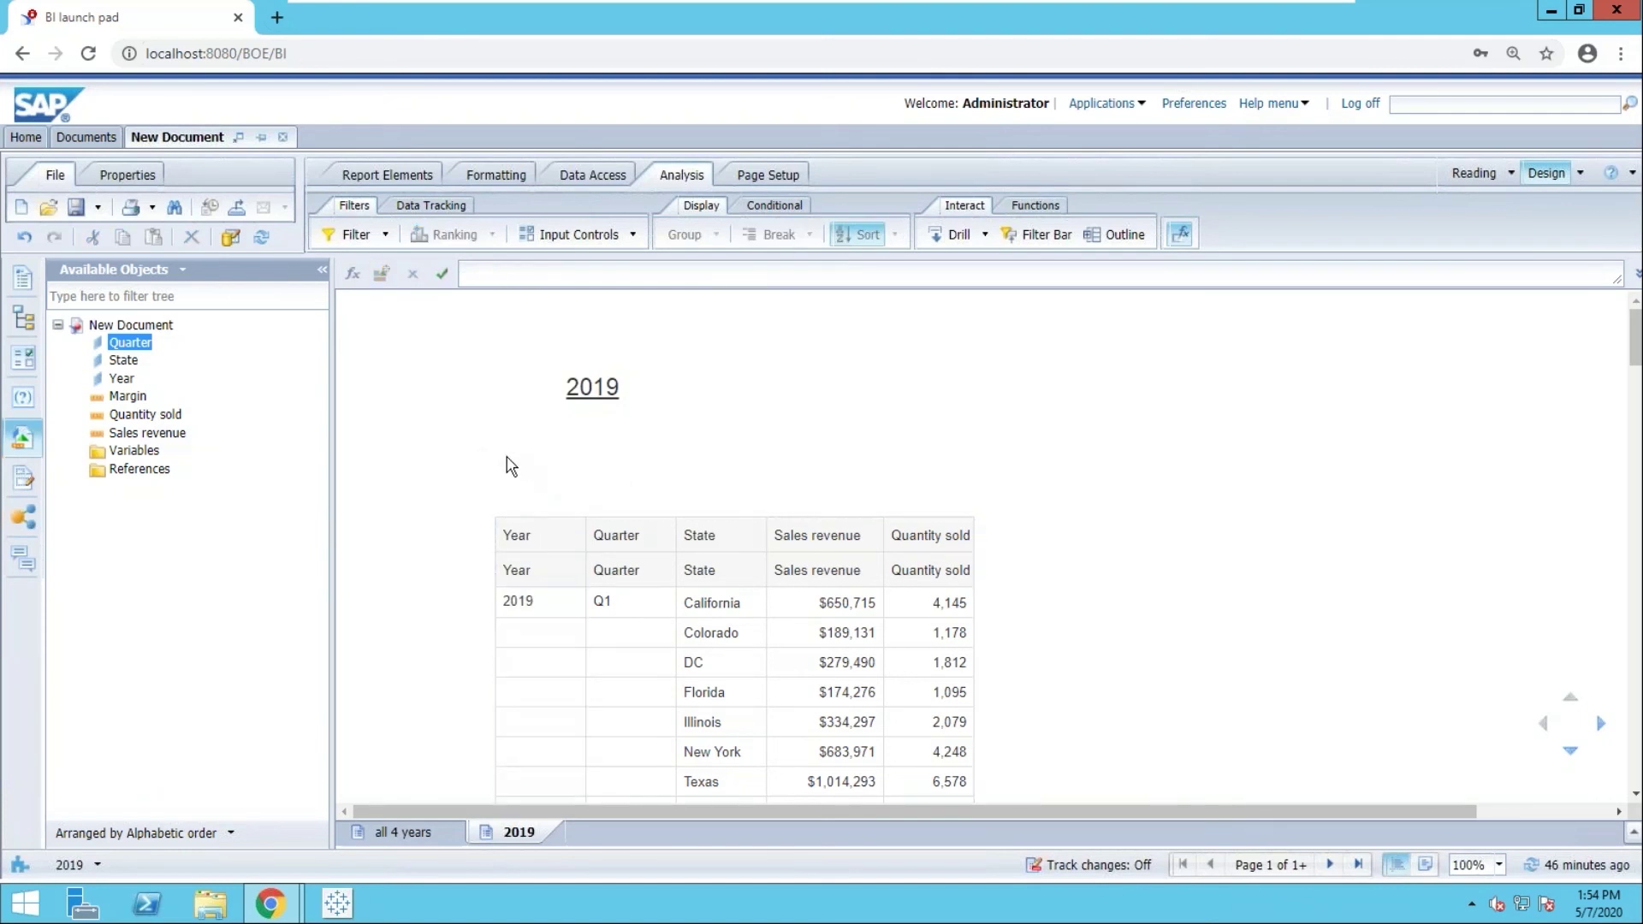
Remove the duplicate header row directly above the first 2019 row of the table.
right_click(520, 570)
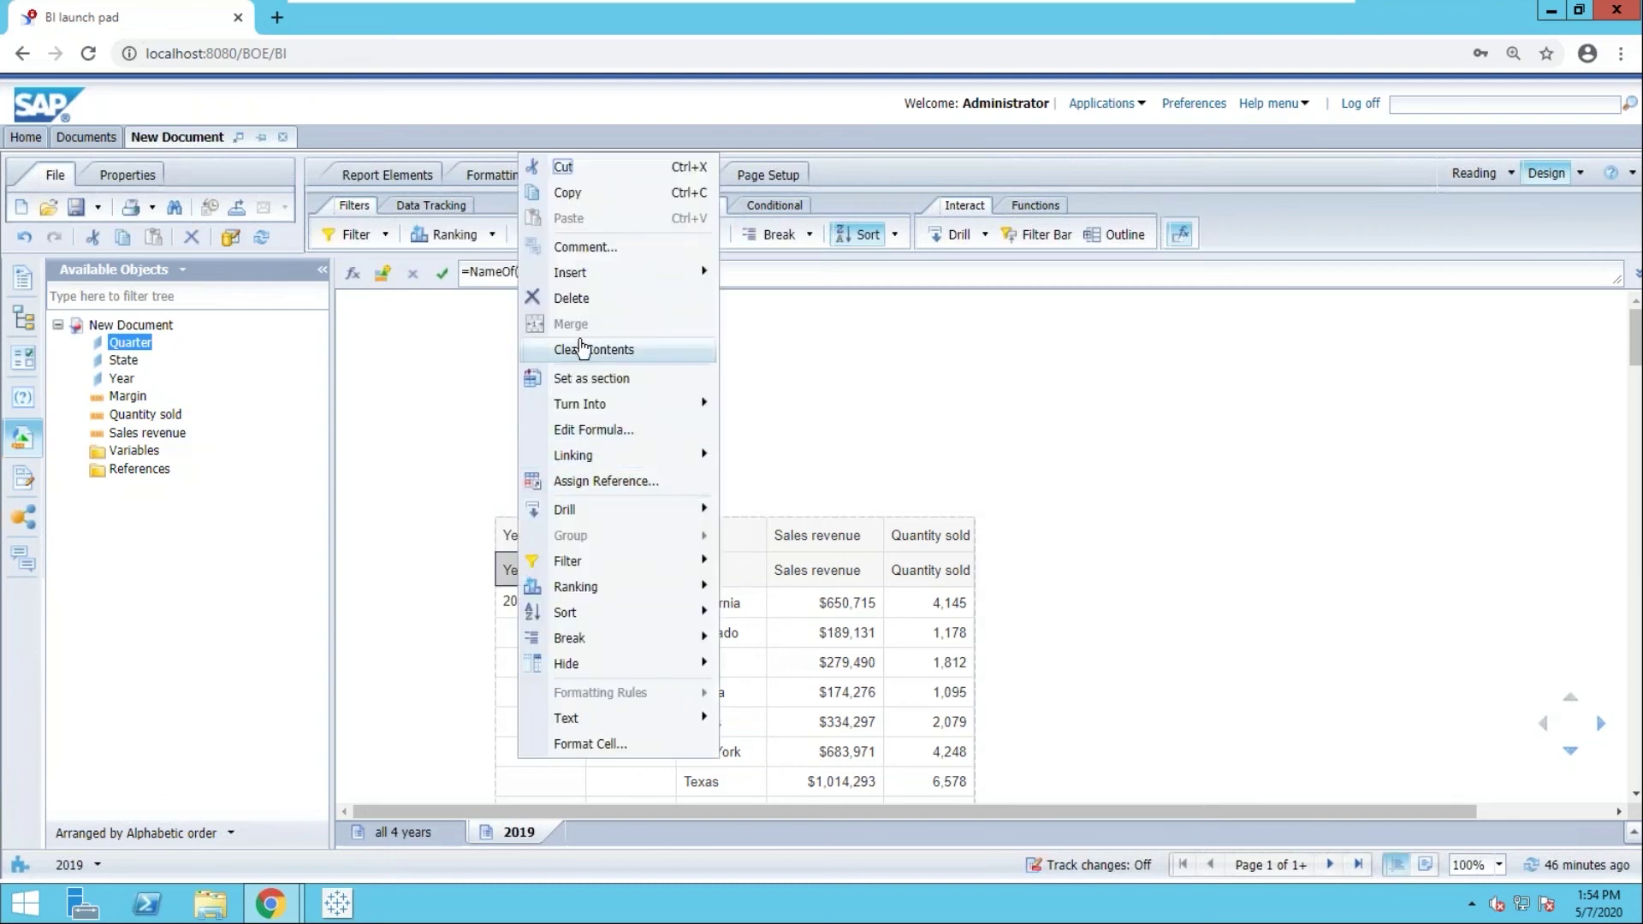
click(576, 298)
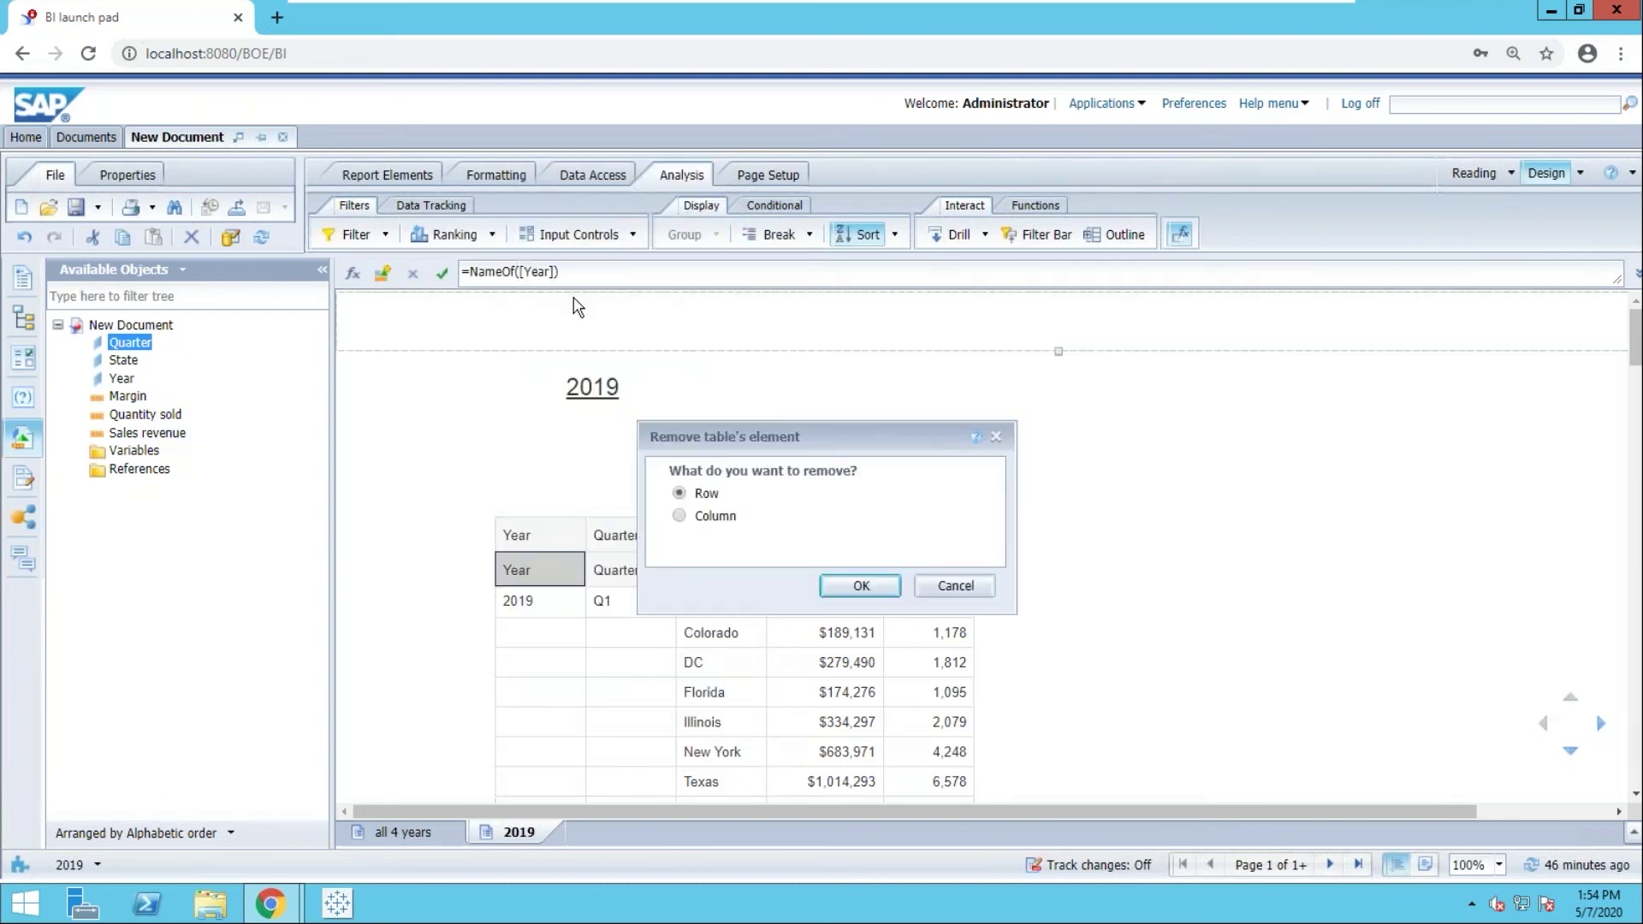
click(860, 586)
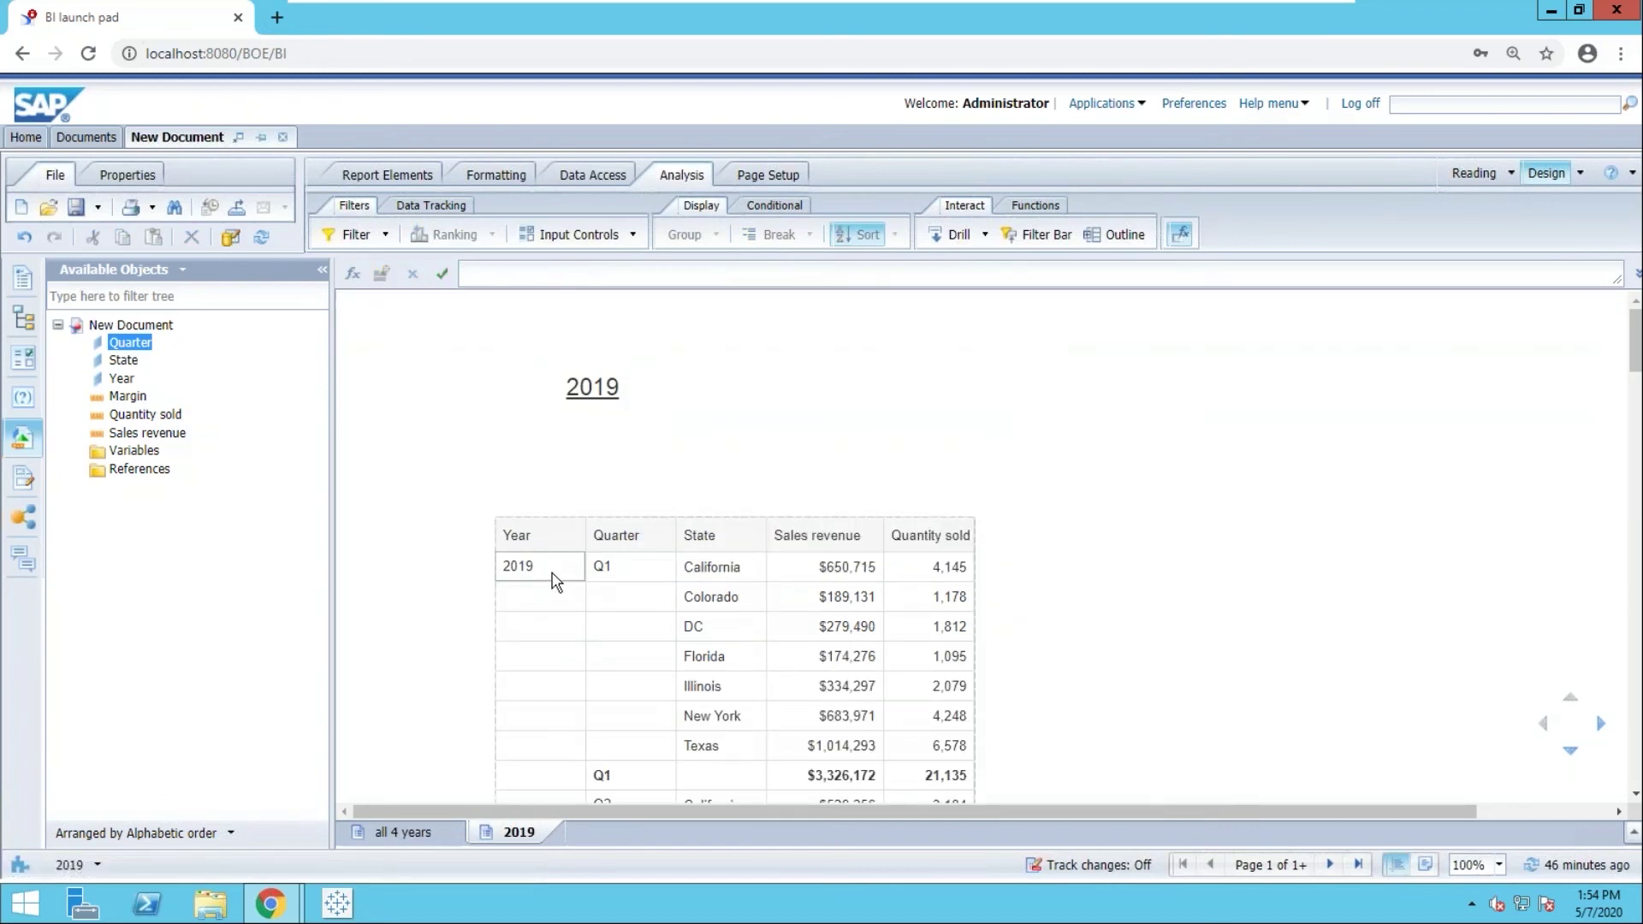
Turn the table's Year column into a report section and move the table up closer to the section header.
click(557, 575)
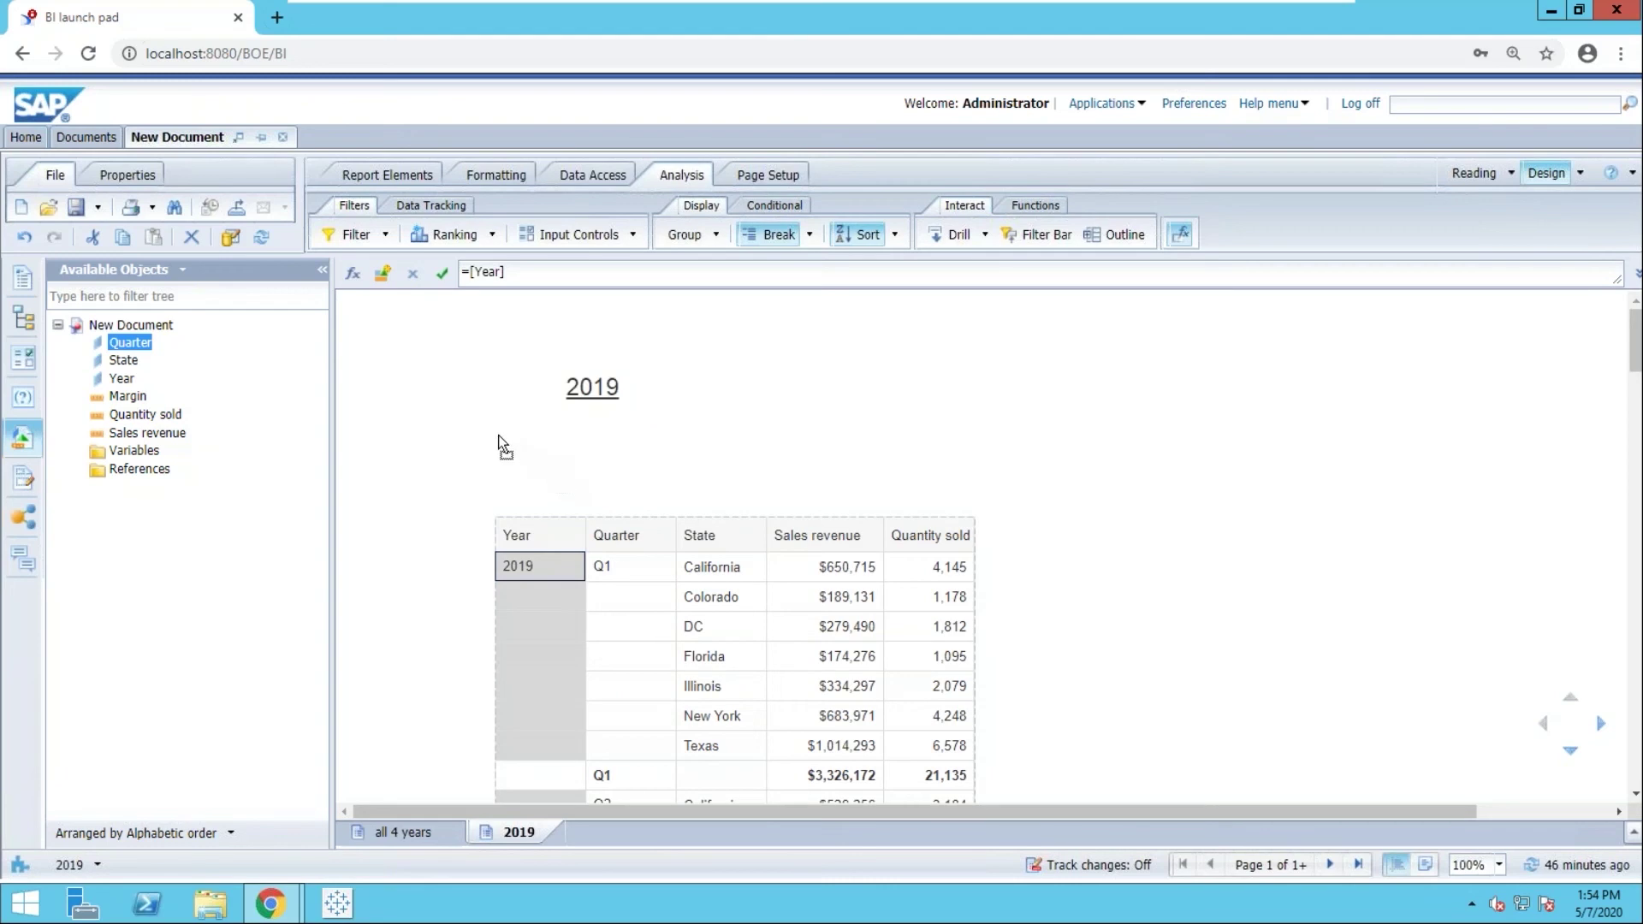
drag(378, 445, 378, 446)
click(409, 478)
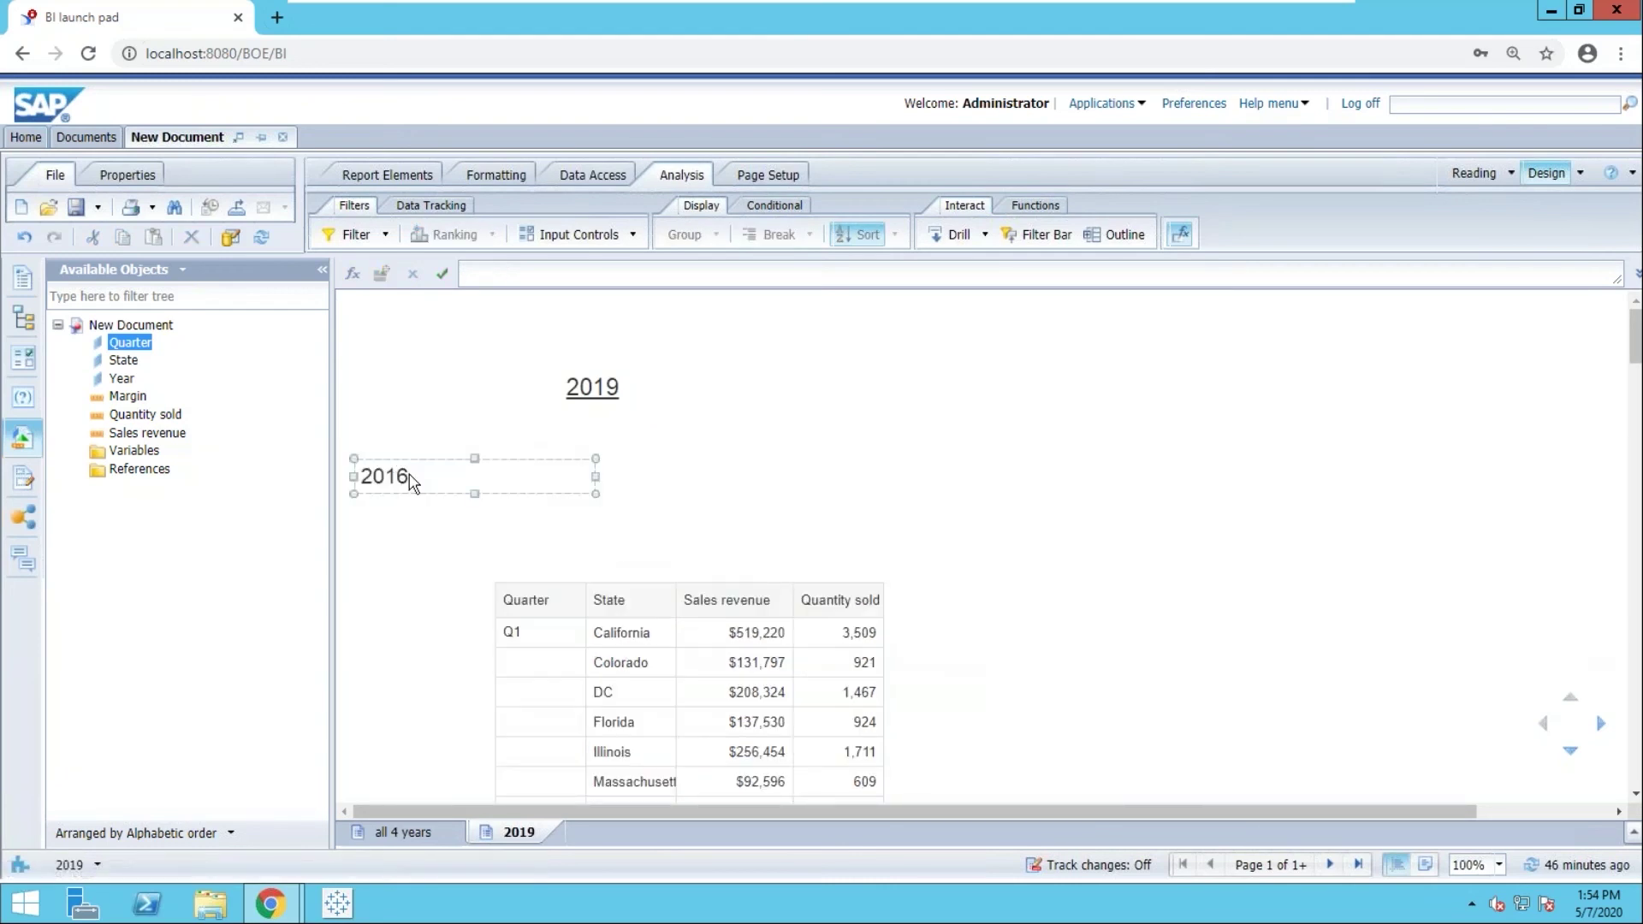
click(428, 498)
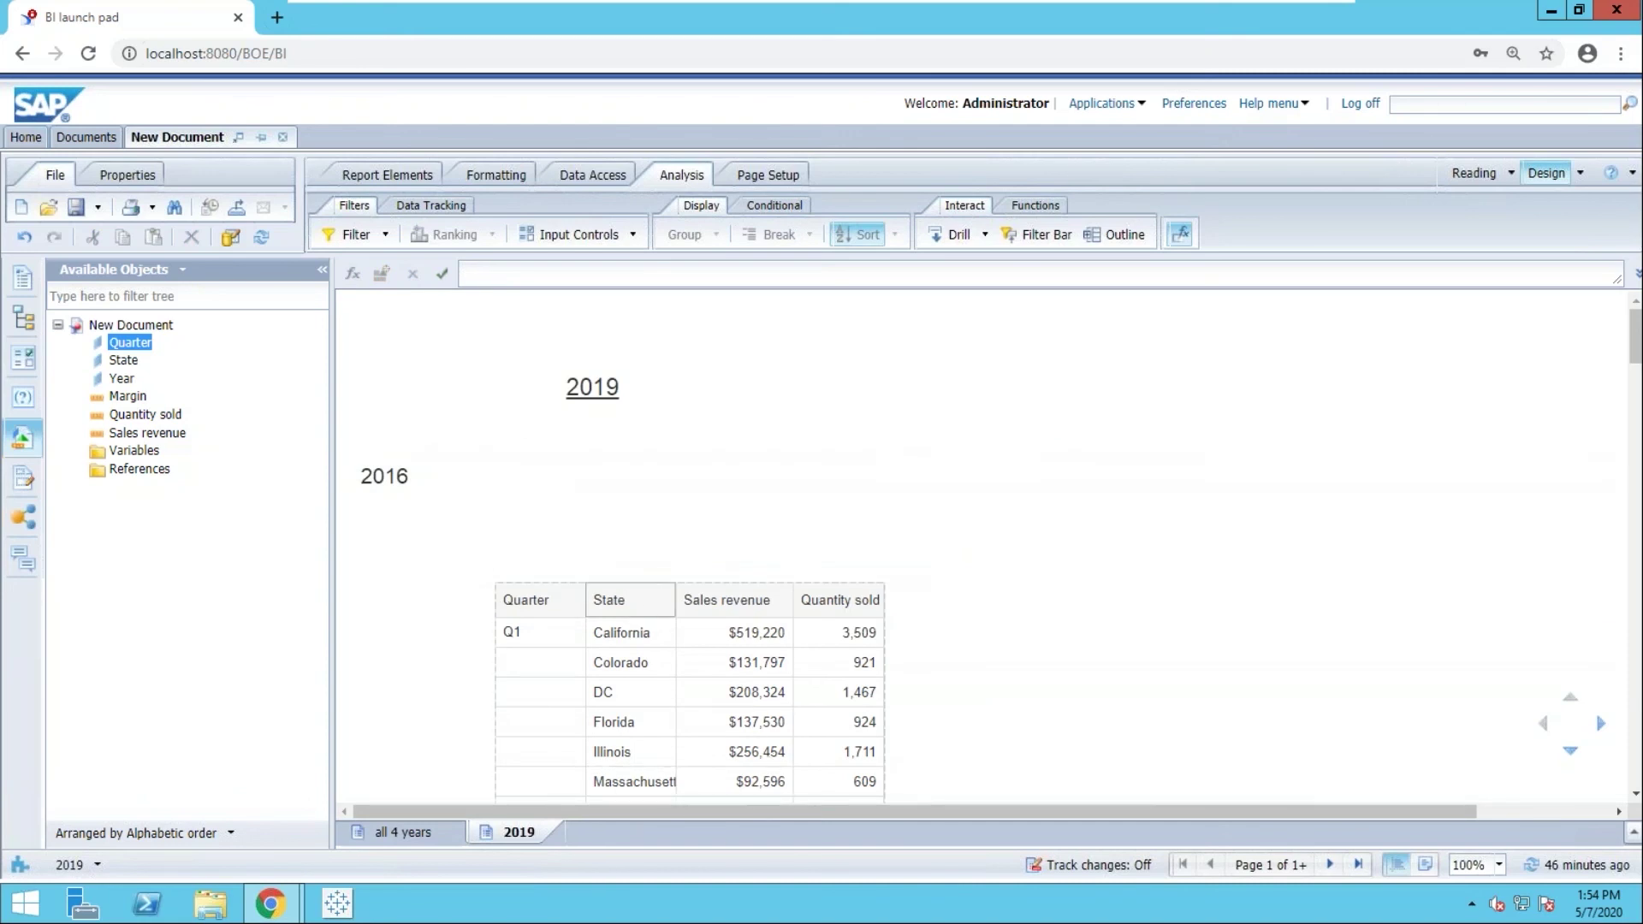
click(488, 479)
click(617, 569)
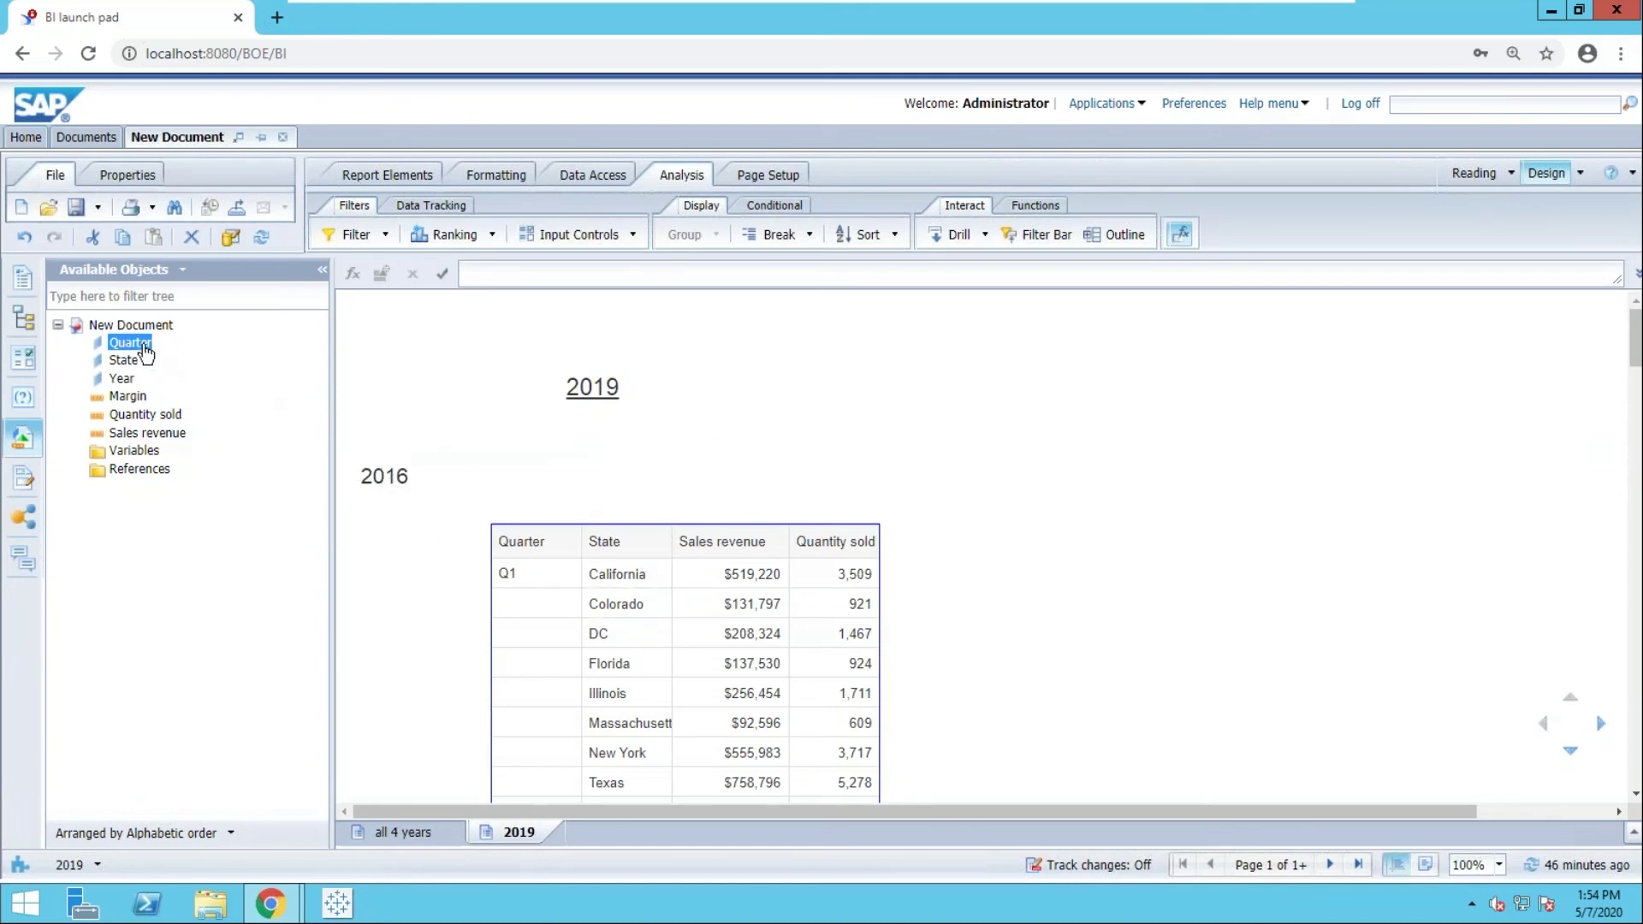
Show the report's navigation map and go to the 2019 section, then back to the 2016 section.
click(24, 320)
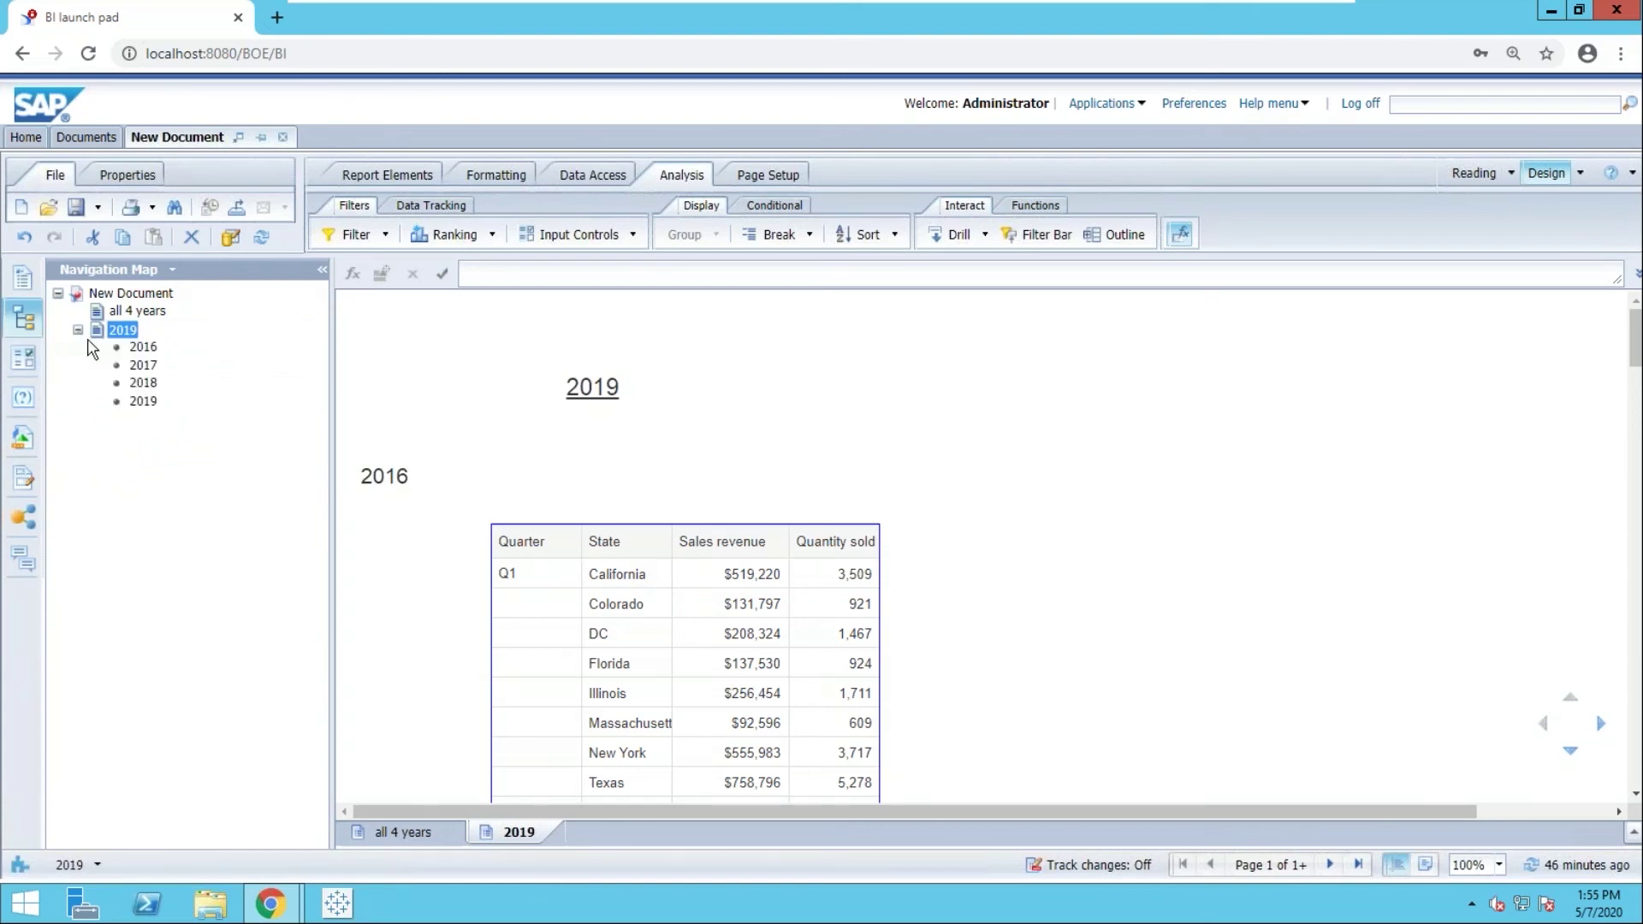
click(143, 402)
click(151, 347)
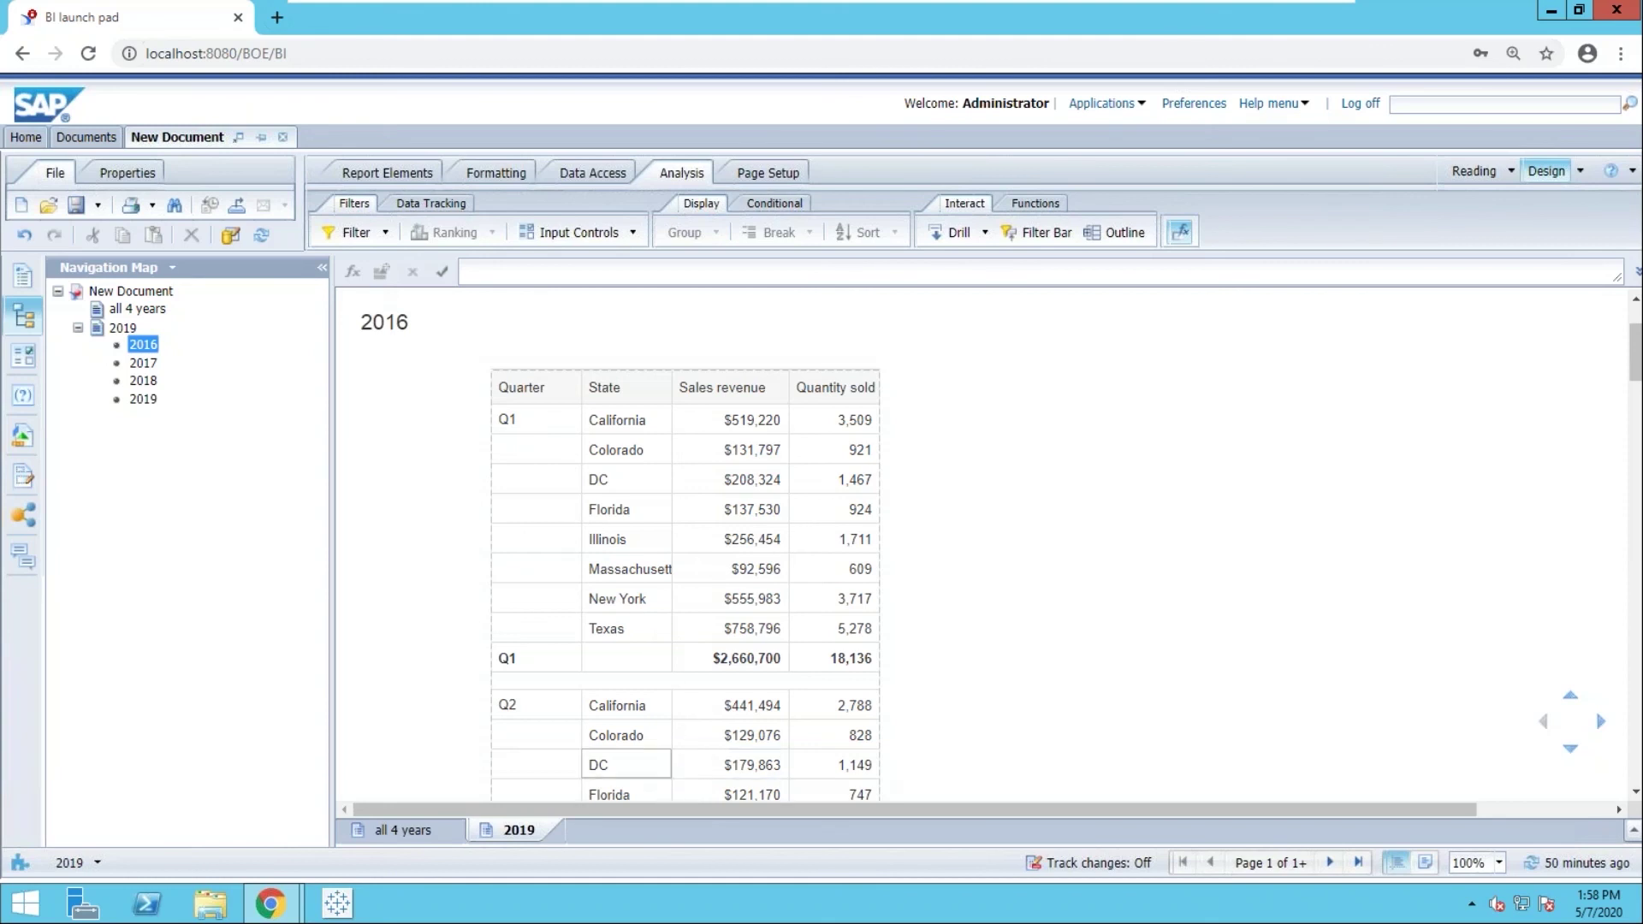
Examine the grouping options for the State column, including automatic grouping of ungrouped values, and leave without creating a group.
click(634, 505)
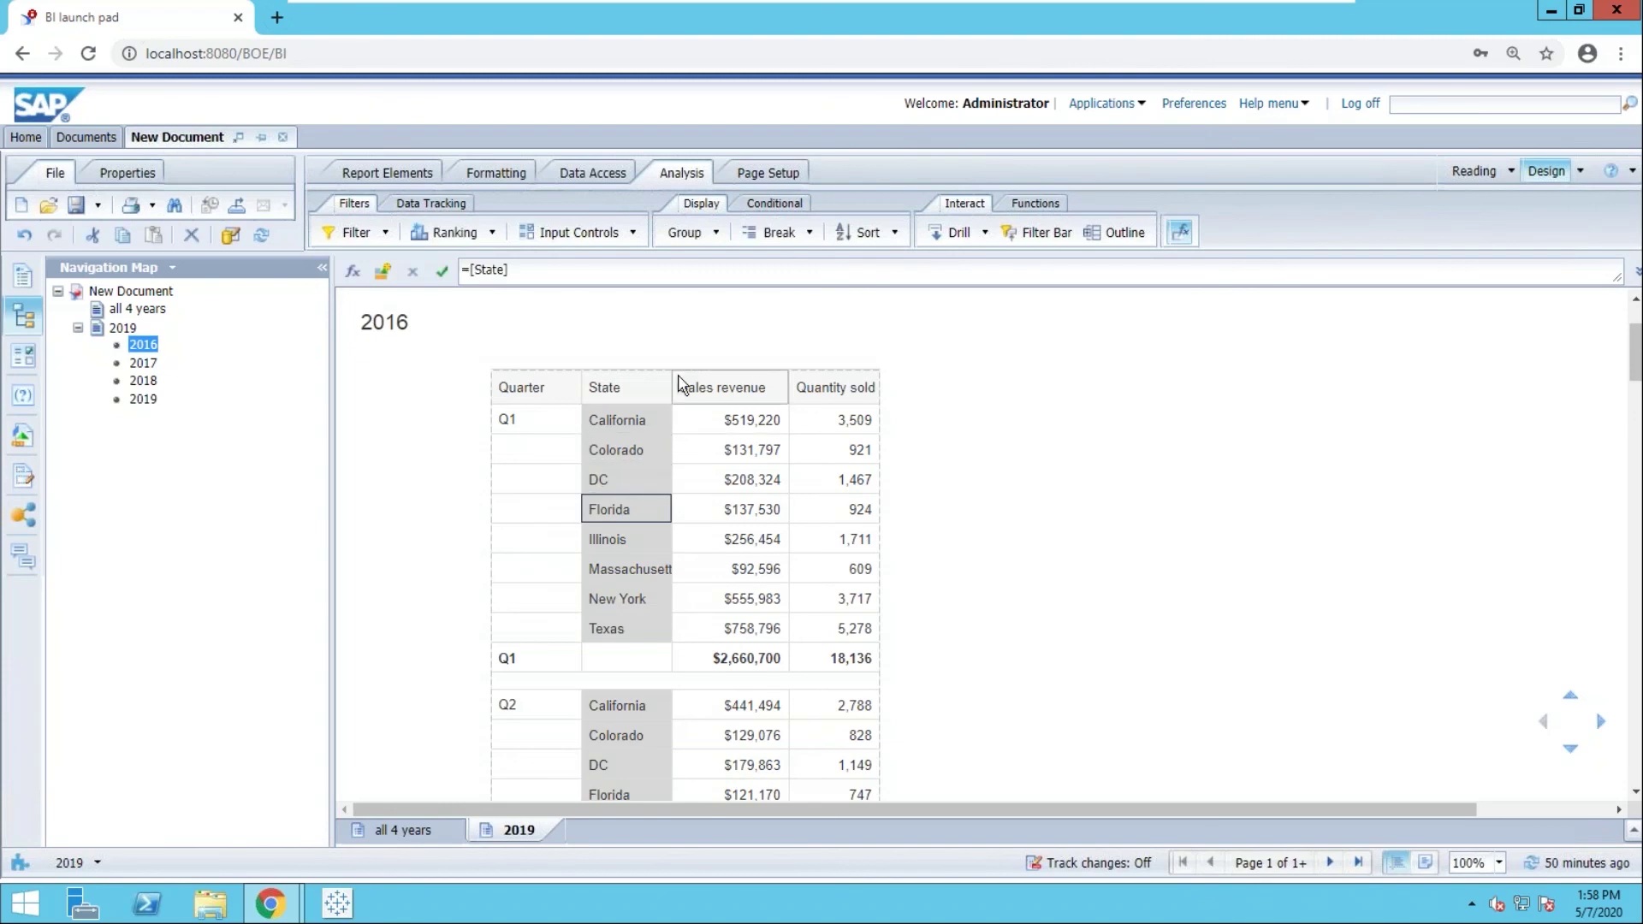
click(685, 231)
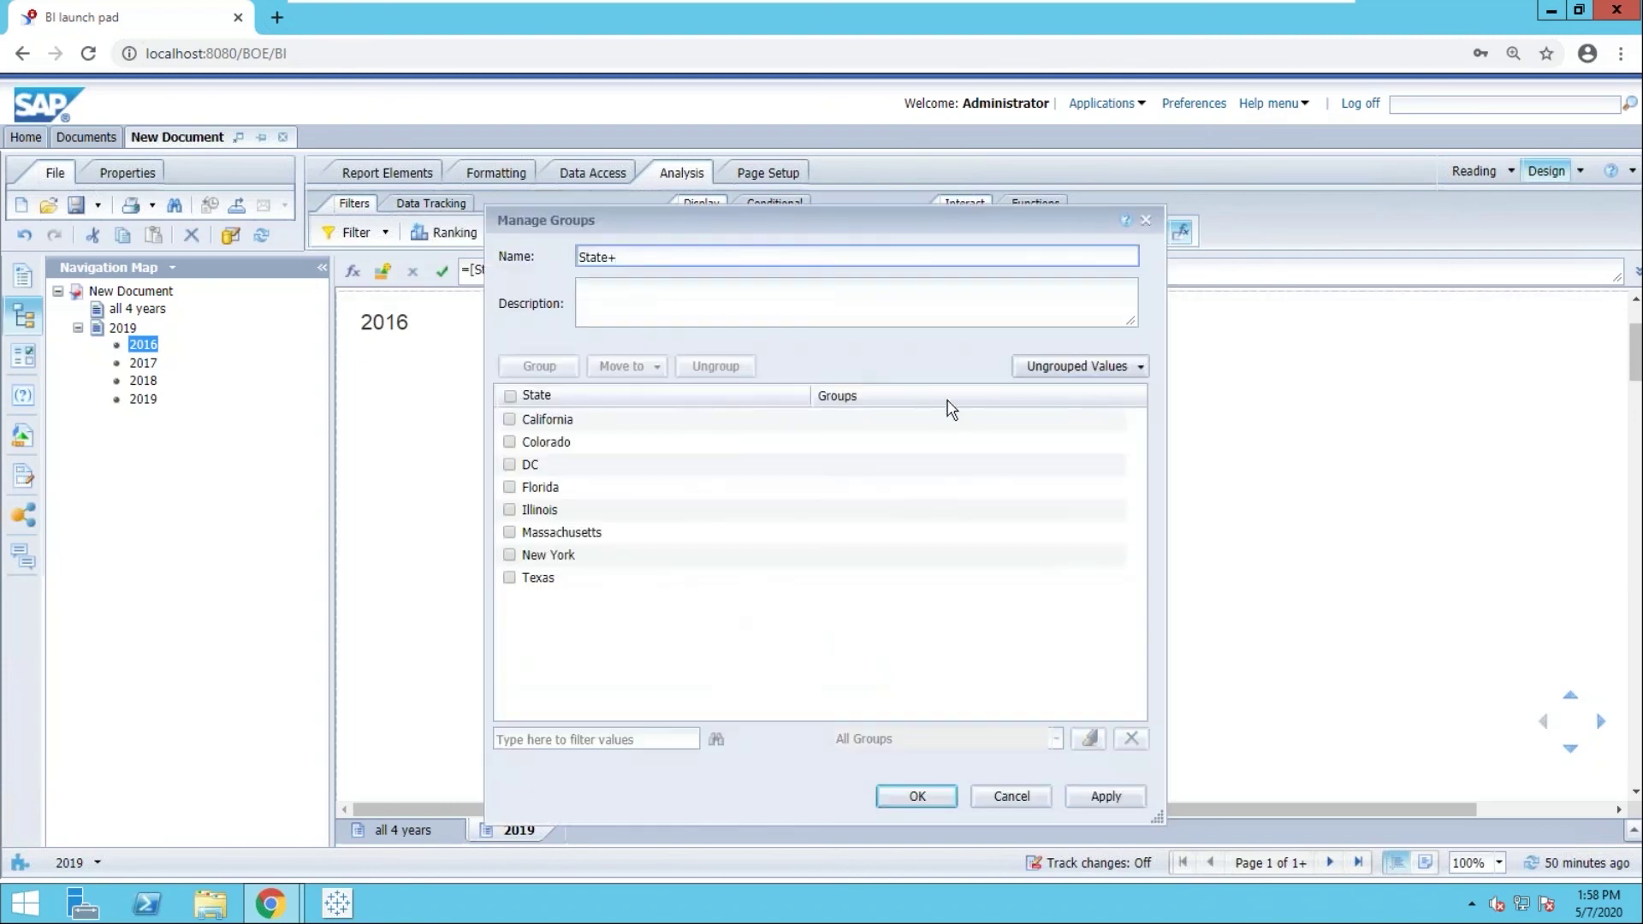
click(1140, 368)
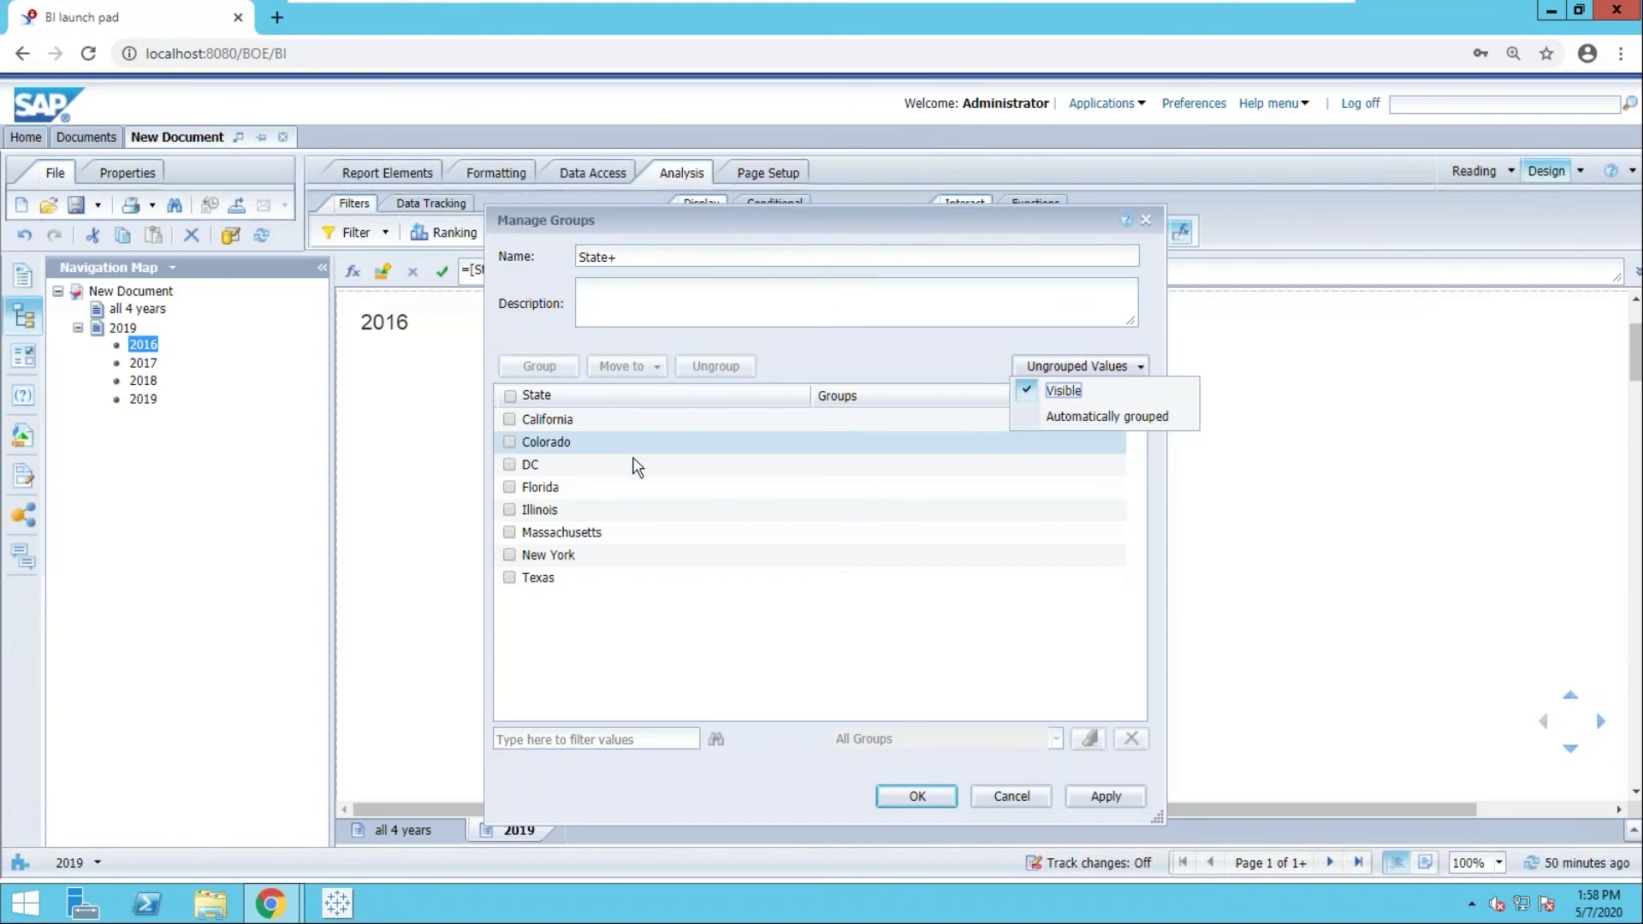
click(1055, 417)
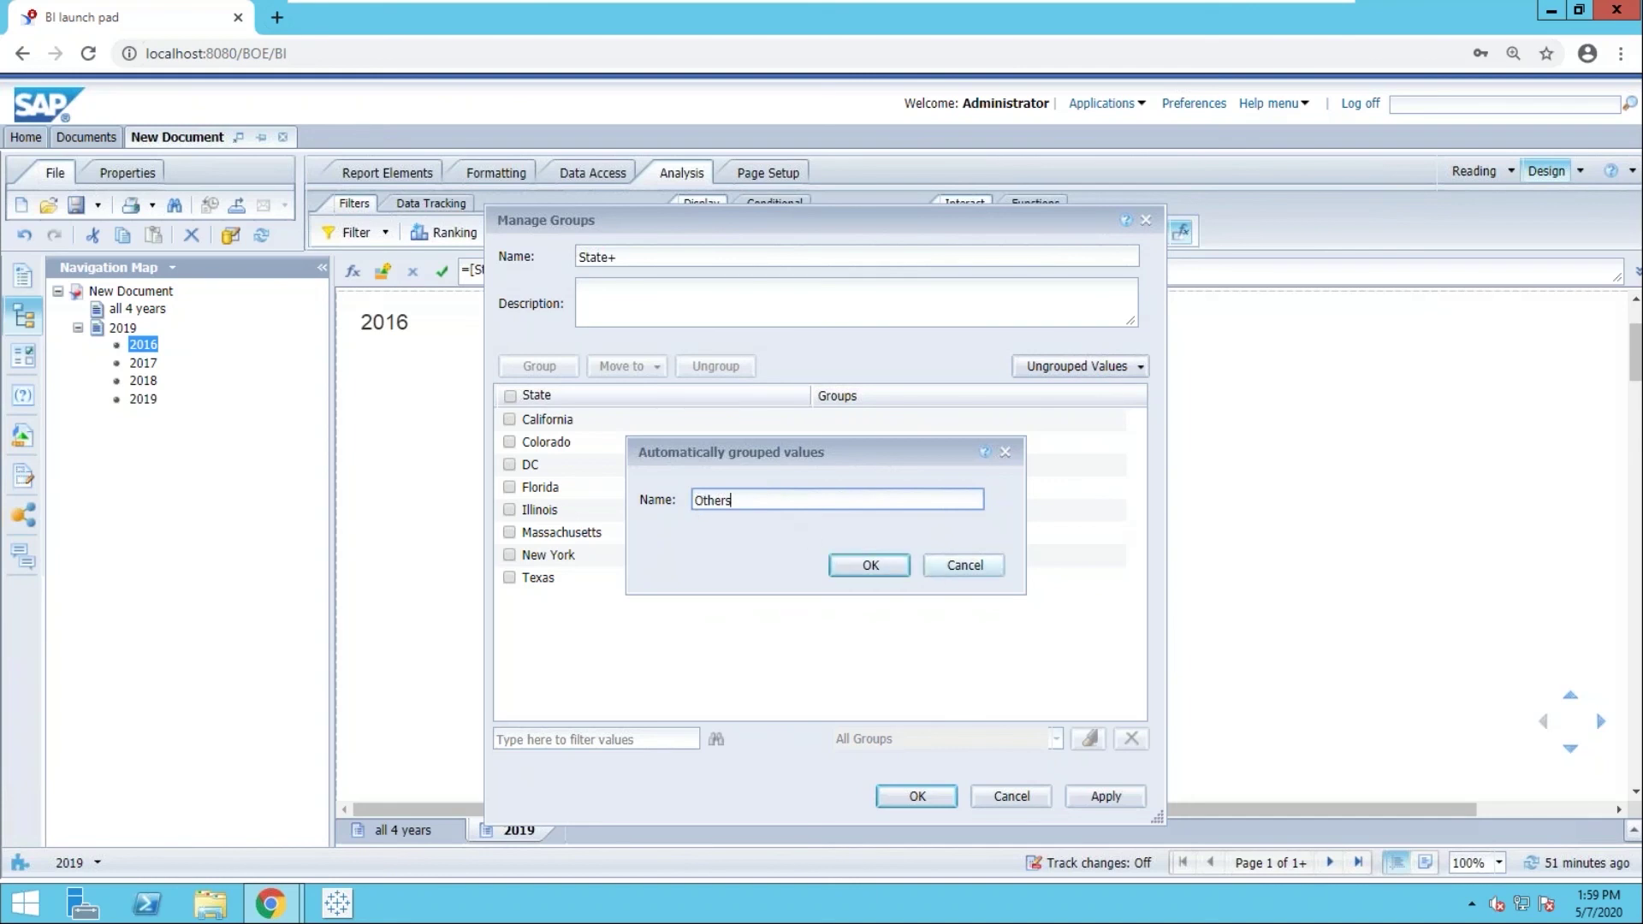
click(944, 568)
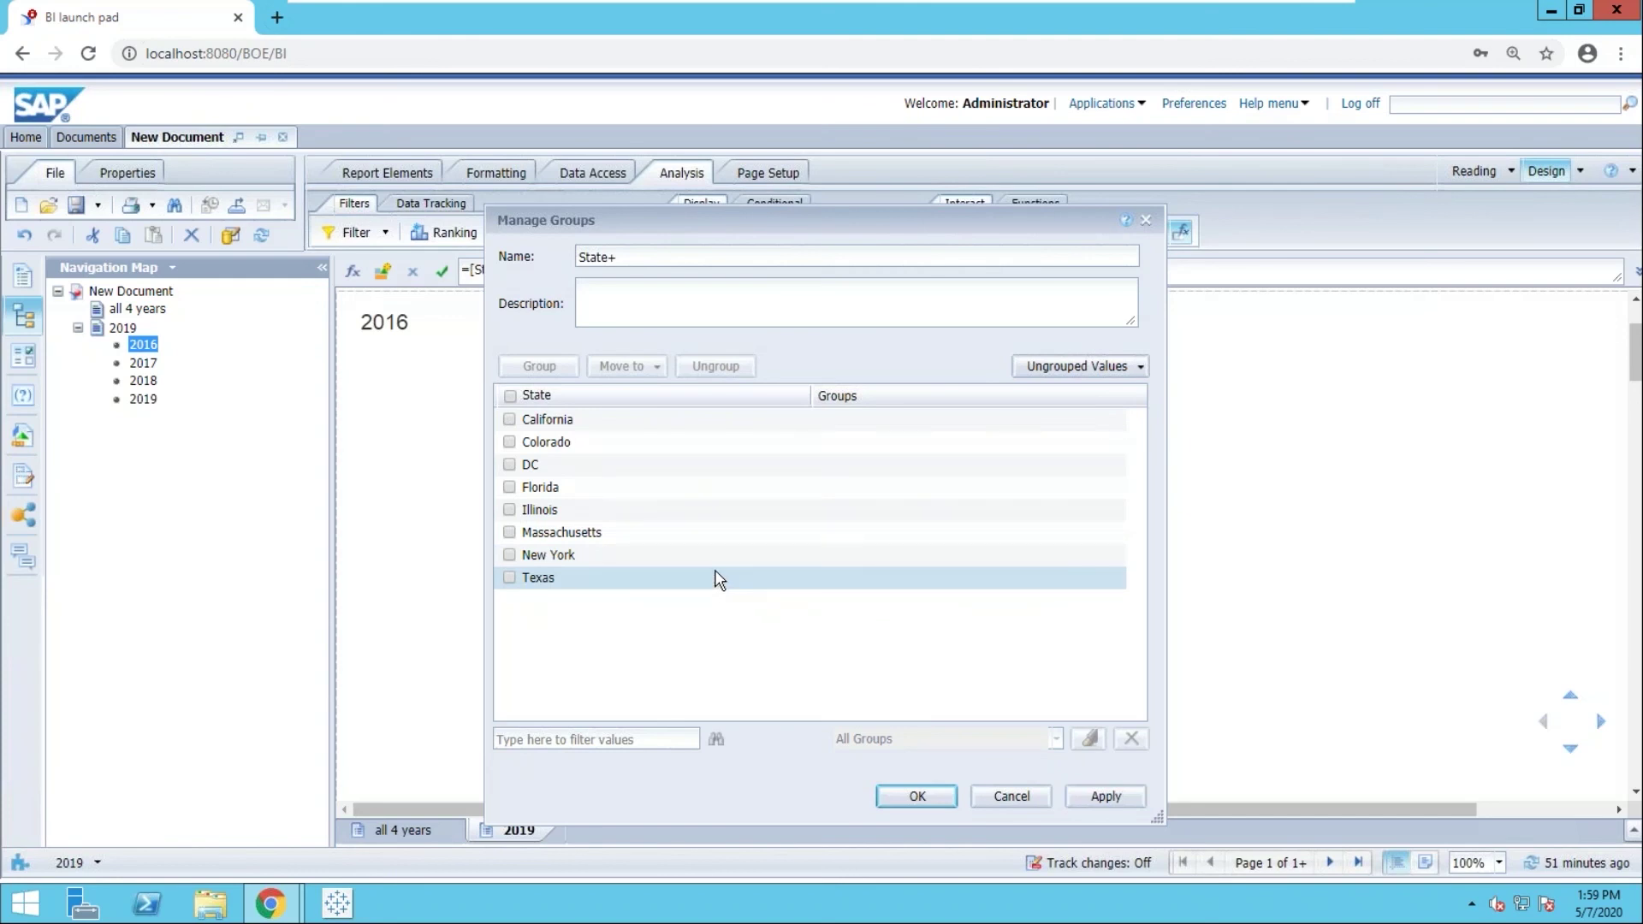
click(1010, 798)
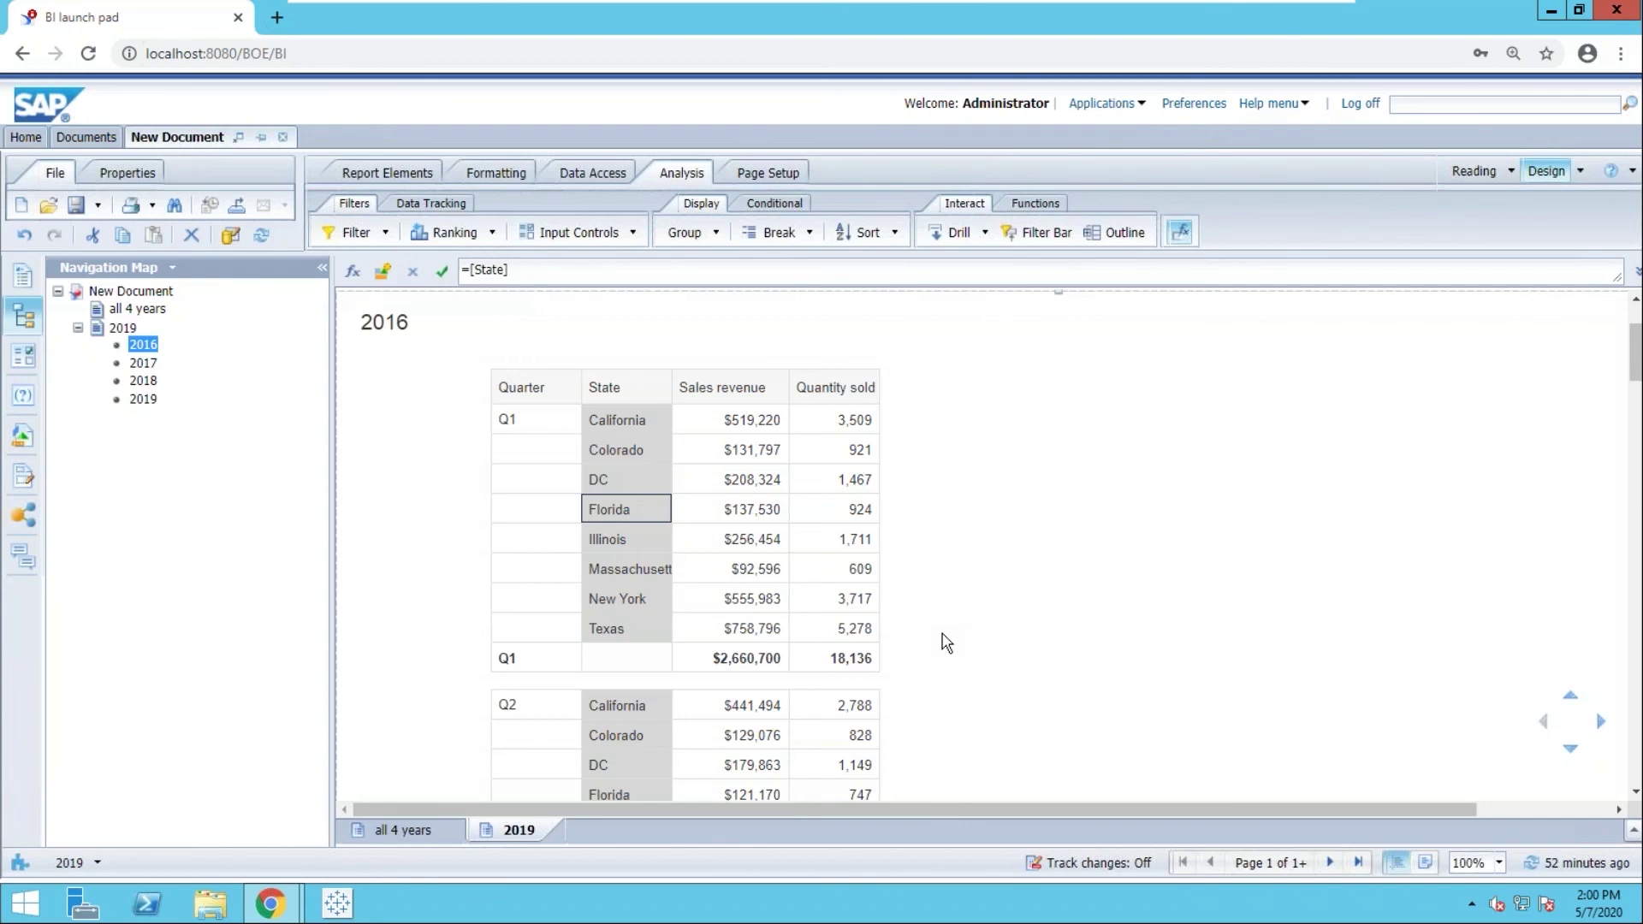
Hide the State column in the section table.
right_click(835, 561)
mouse_move(908, 672)
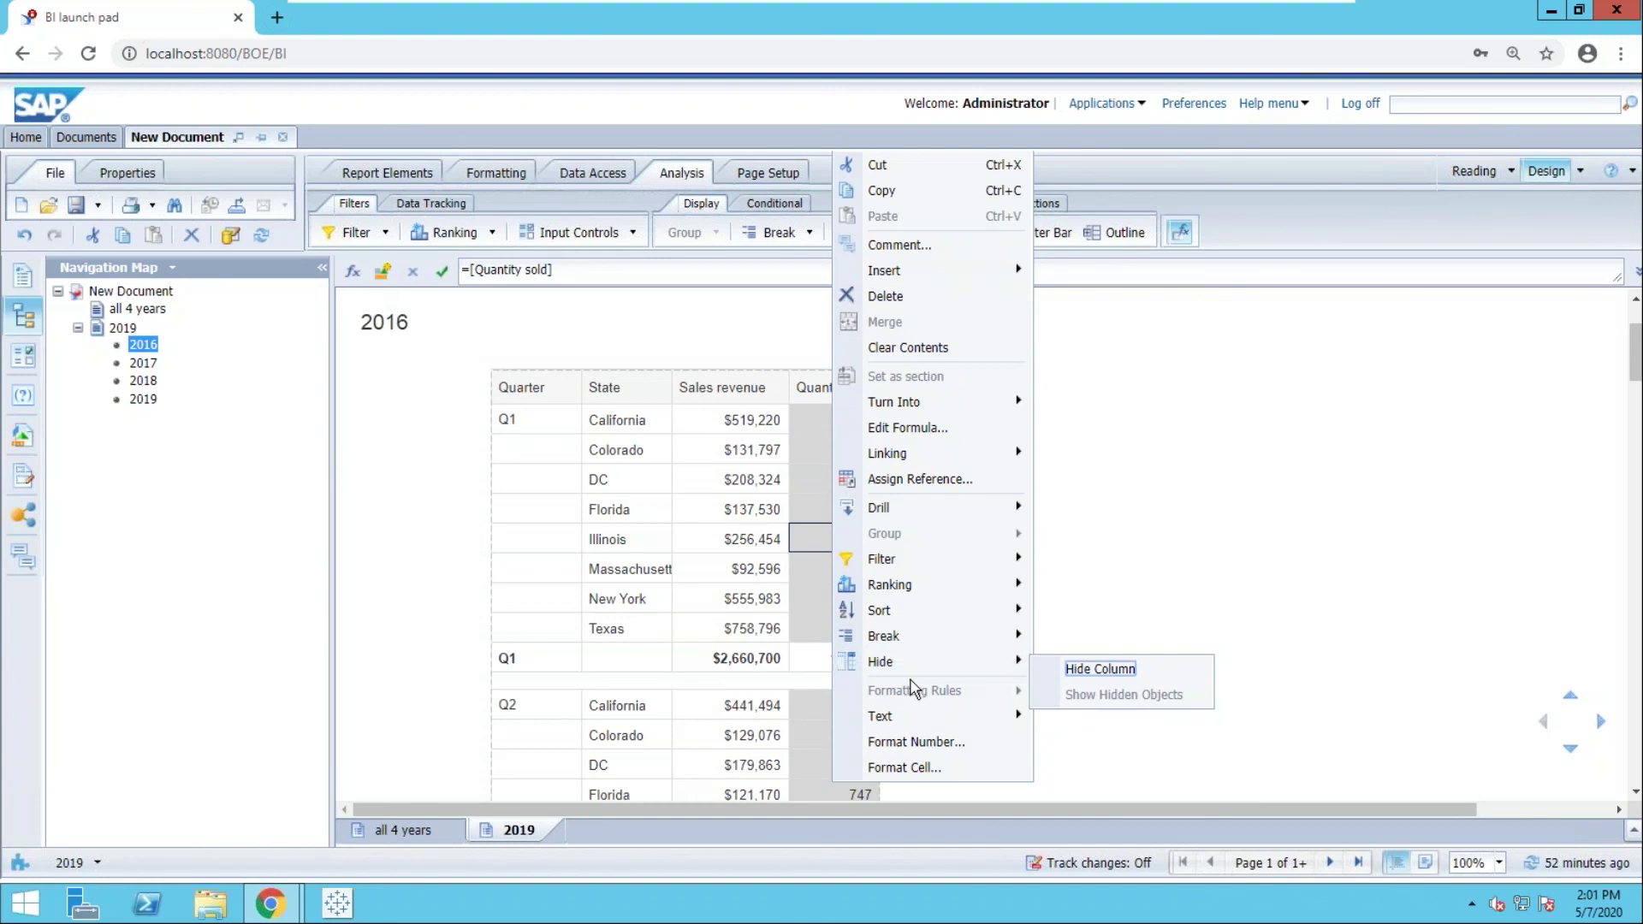
click(643, 451)
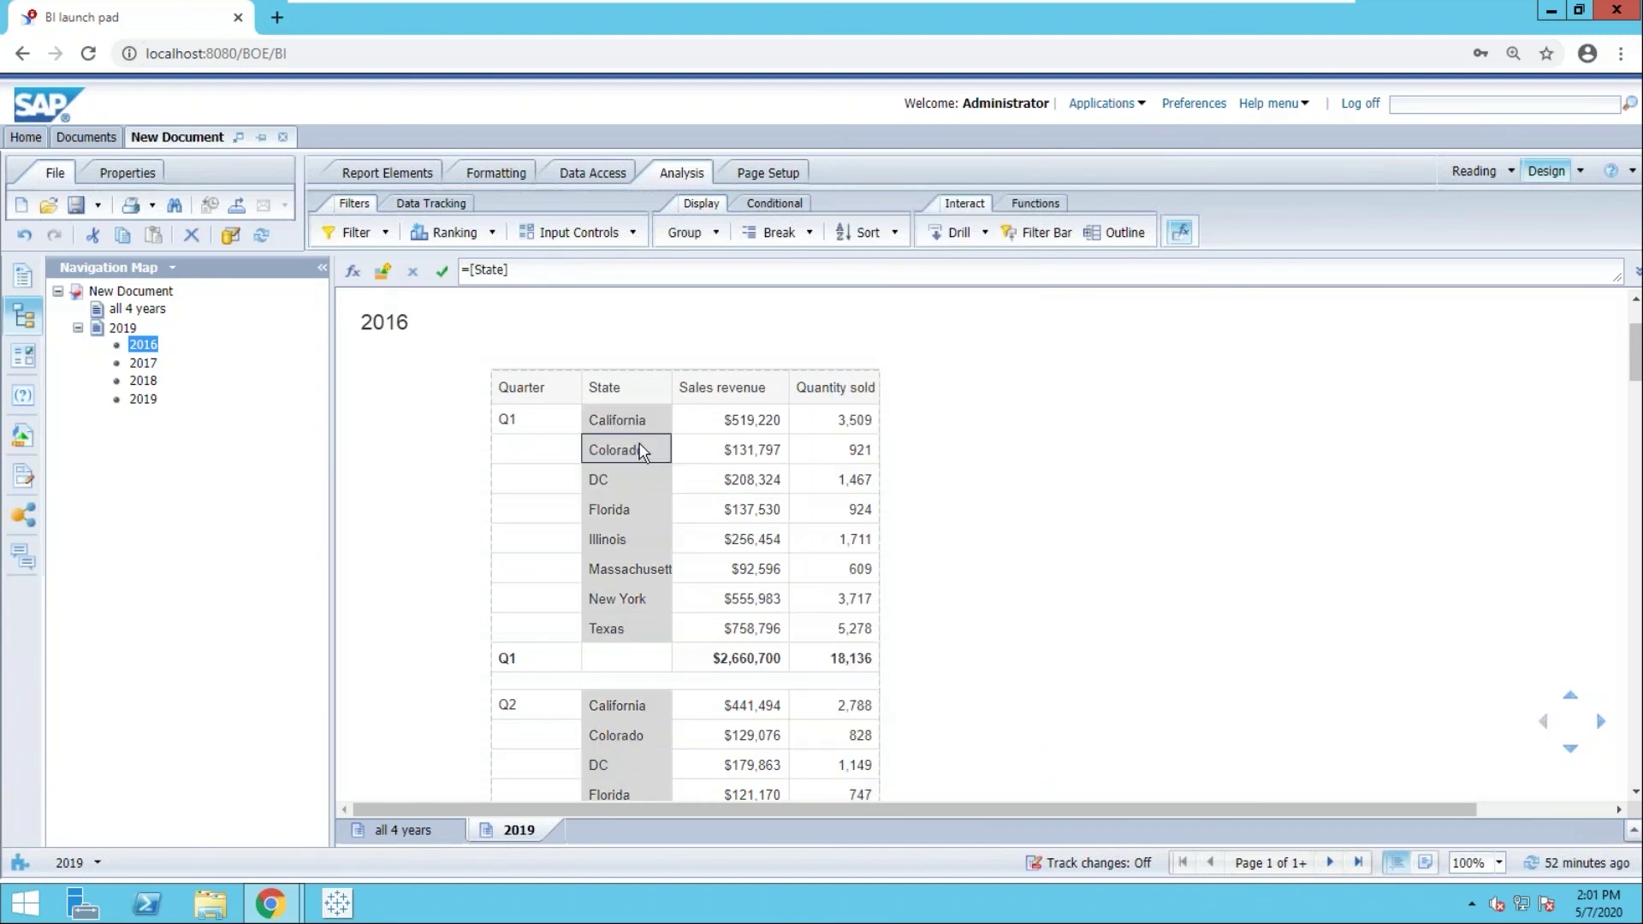
right_click(645, 451)
mouse_move(744, 662)
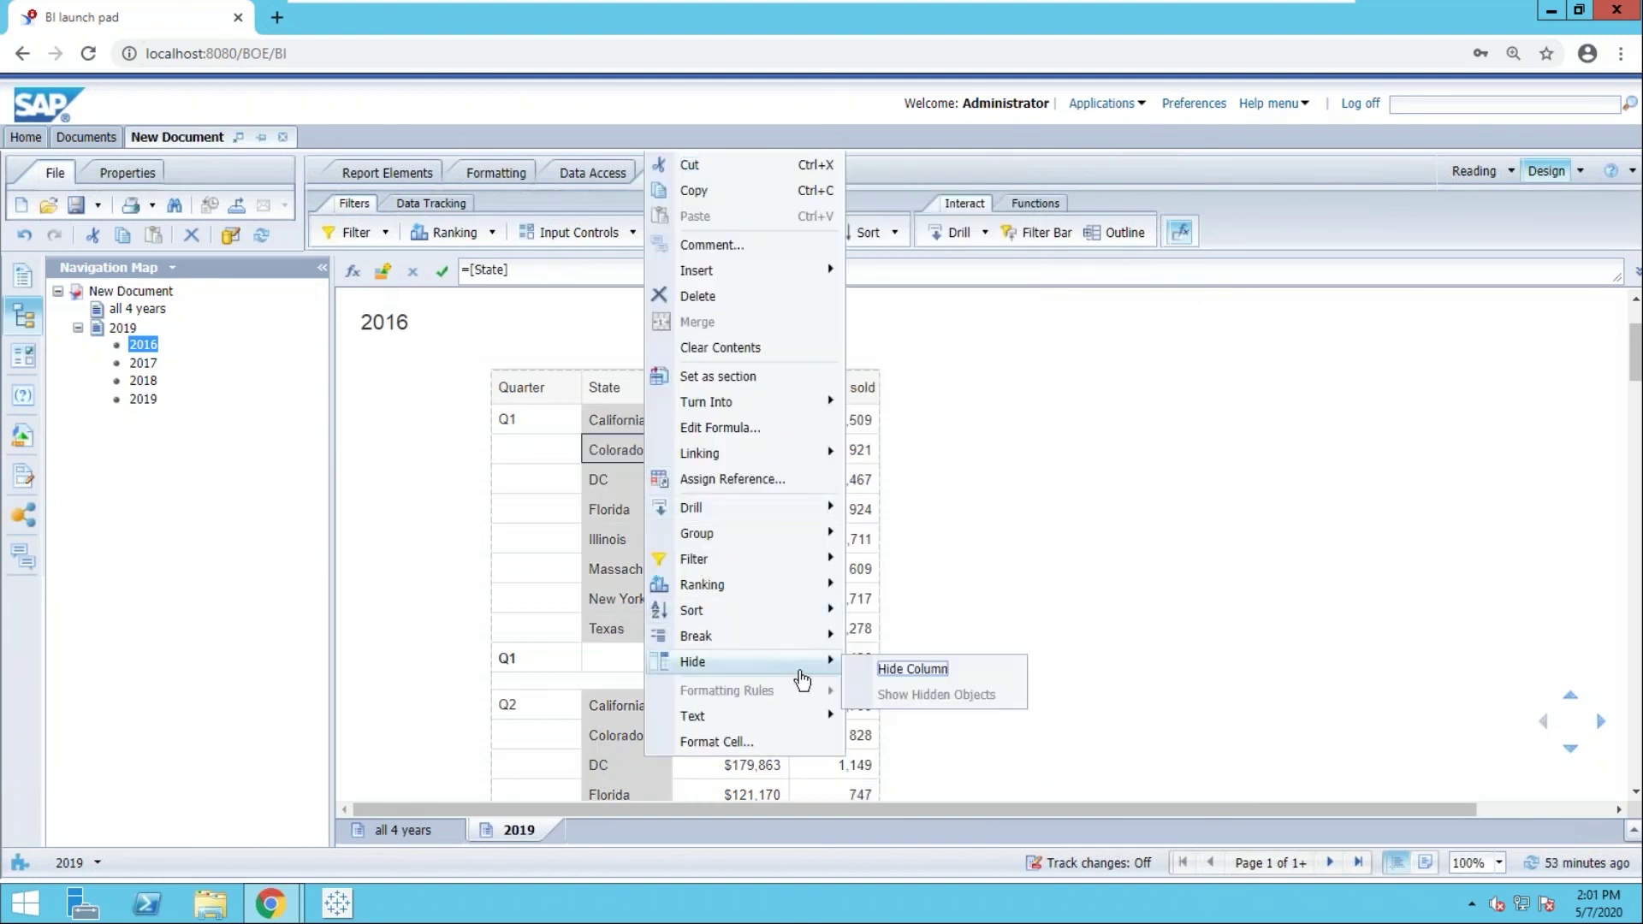
click(912, 669)
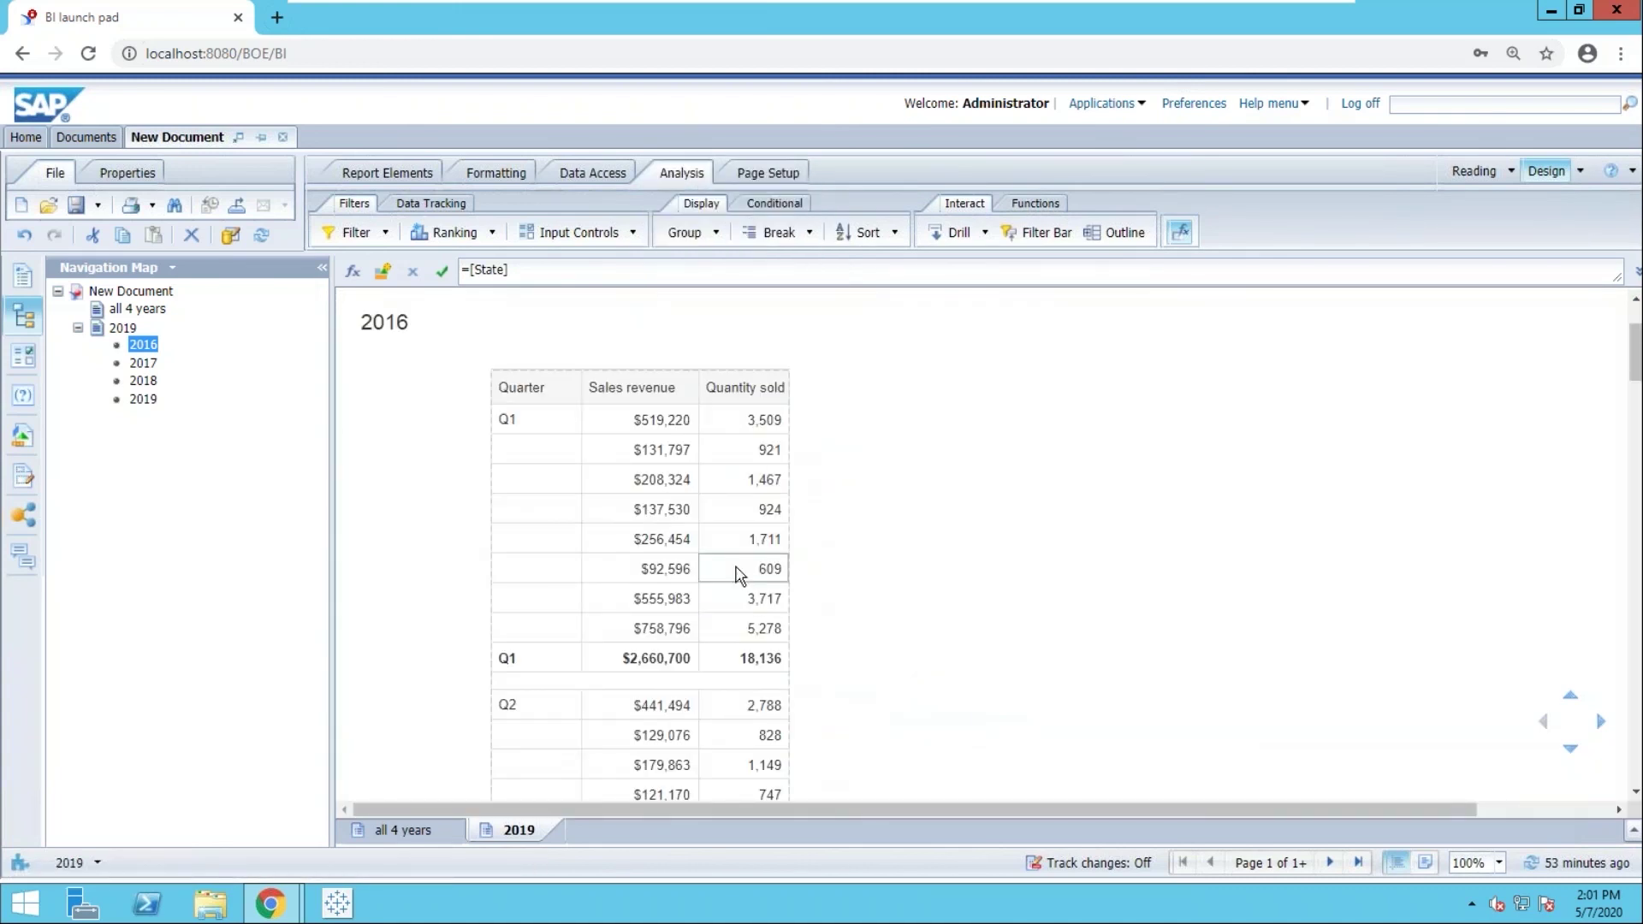
Check the options for hiding columns and showing hidden objects from the Quantity sold column.
right_click(737, 572)
mouse_move(807, 664)
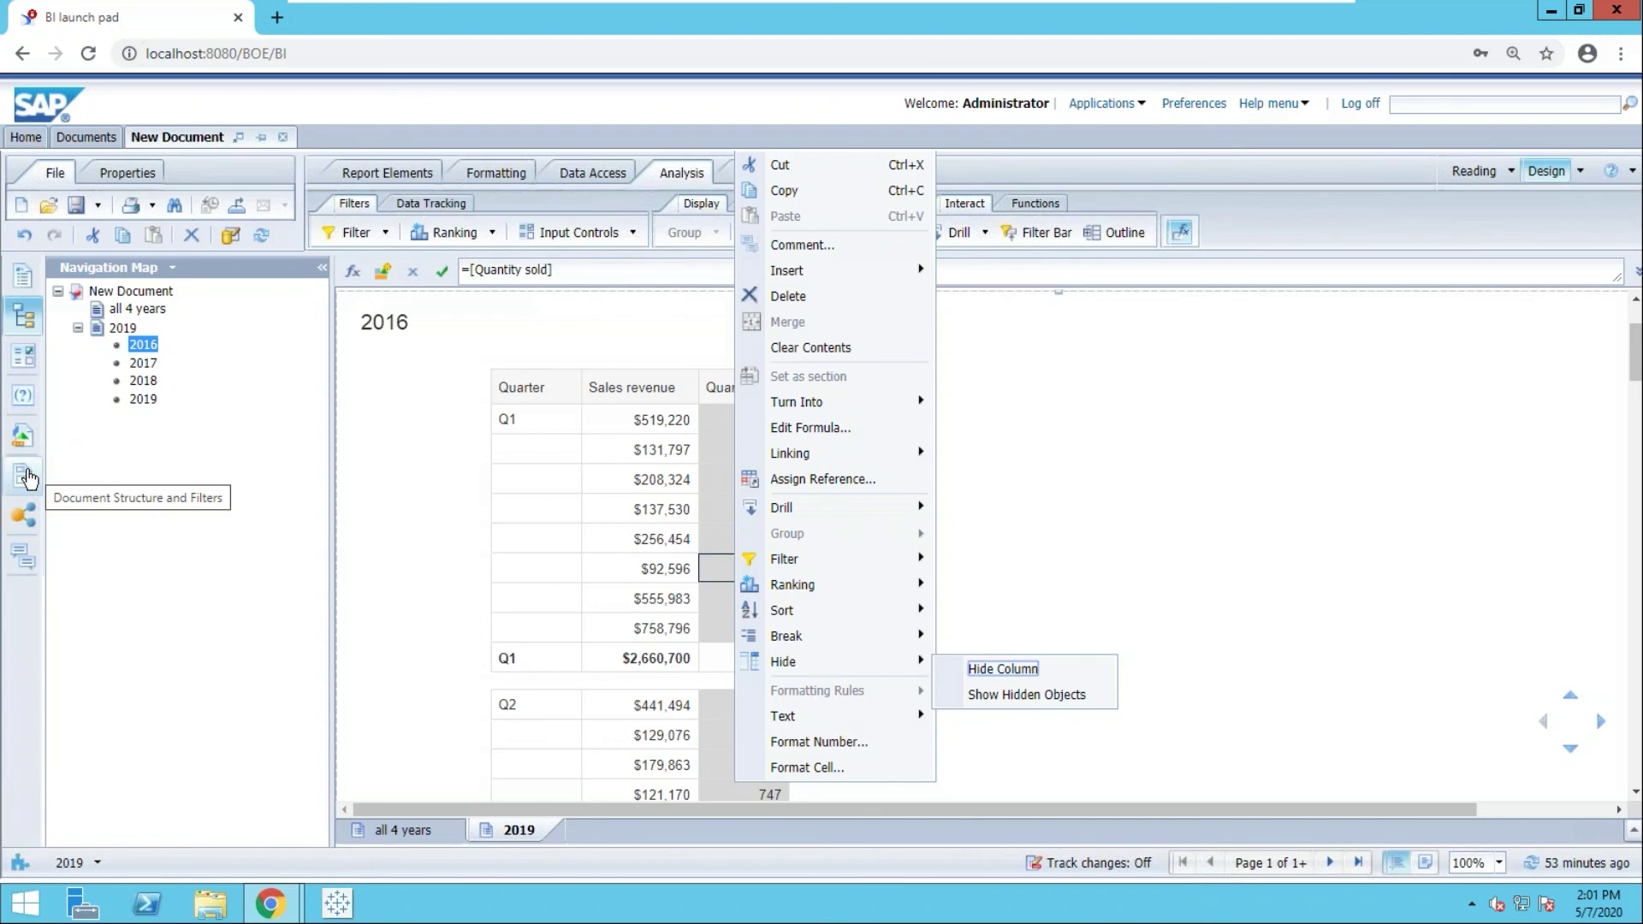
click(989, 693)
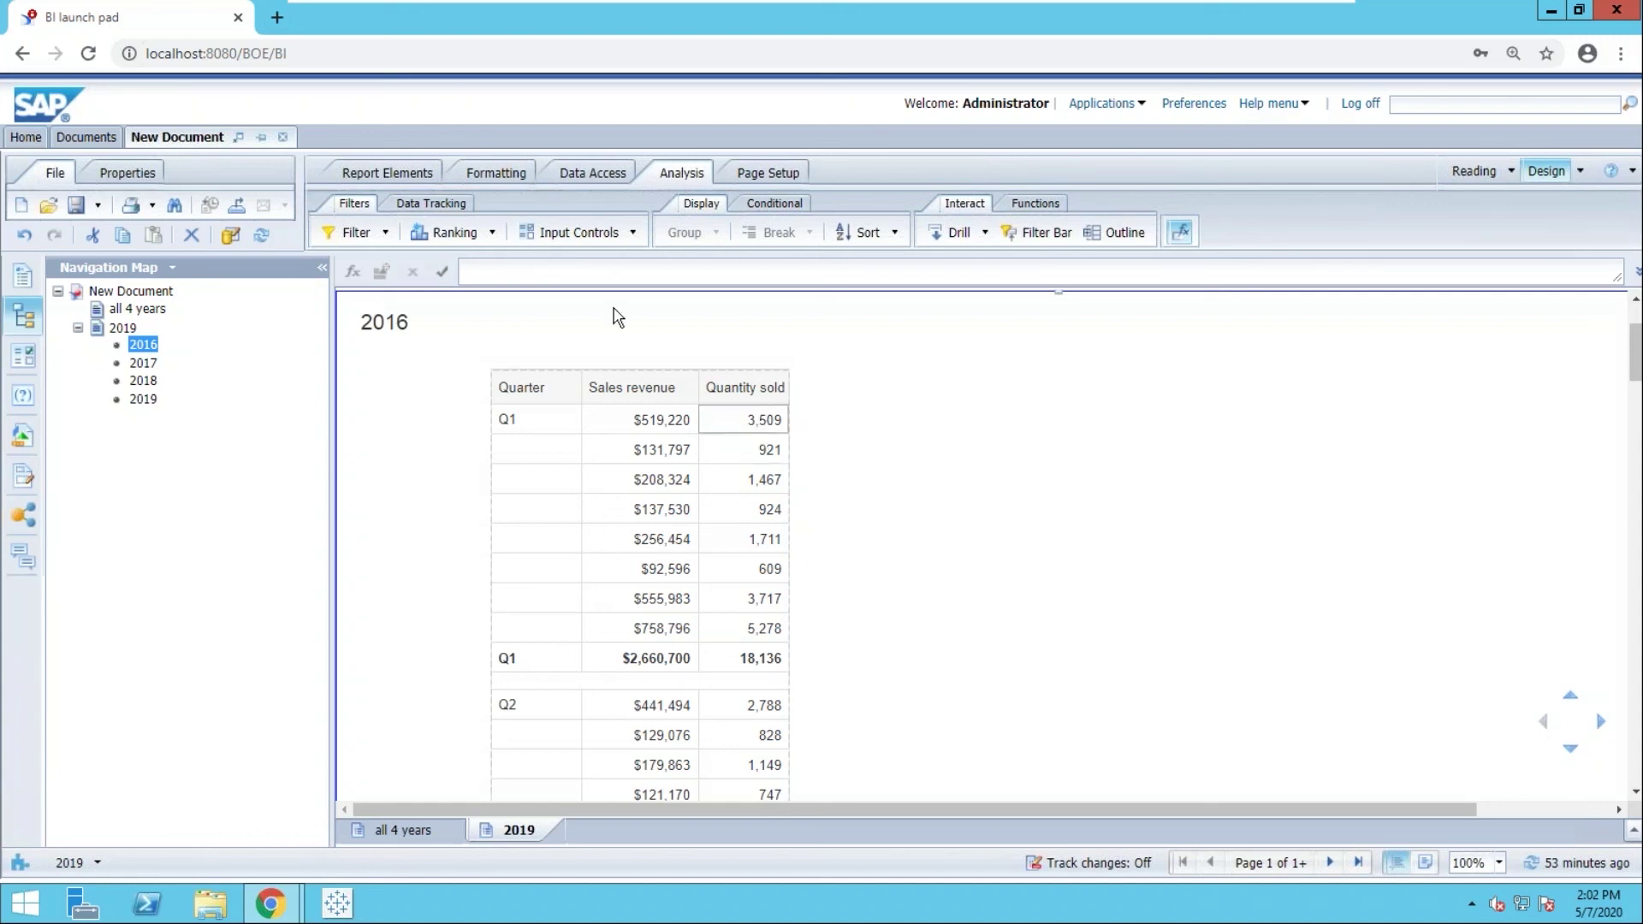
Review the data access commands, including Merge, alongside the document's available objects and the sectioned table.
click(594, 172)
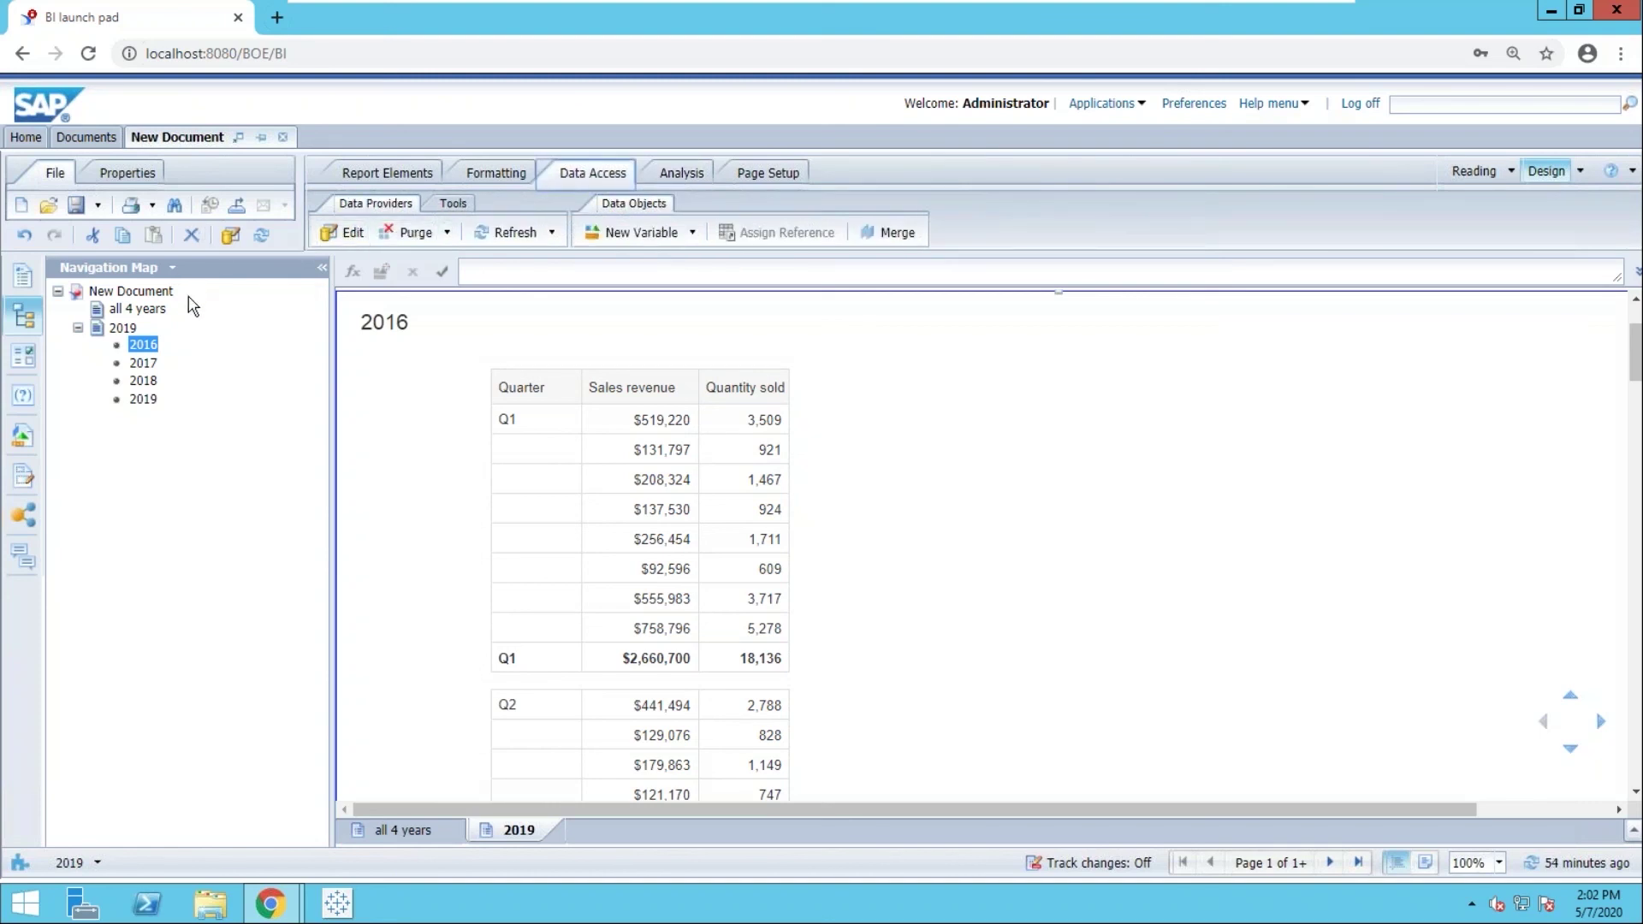
click(479, 324)
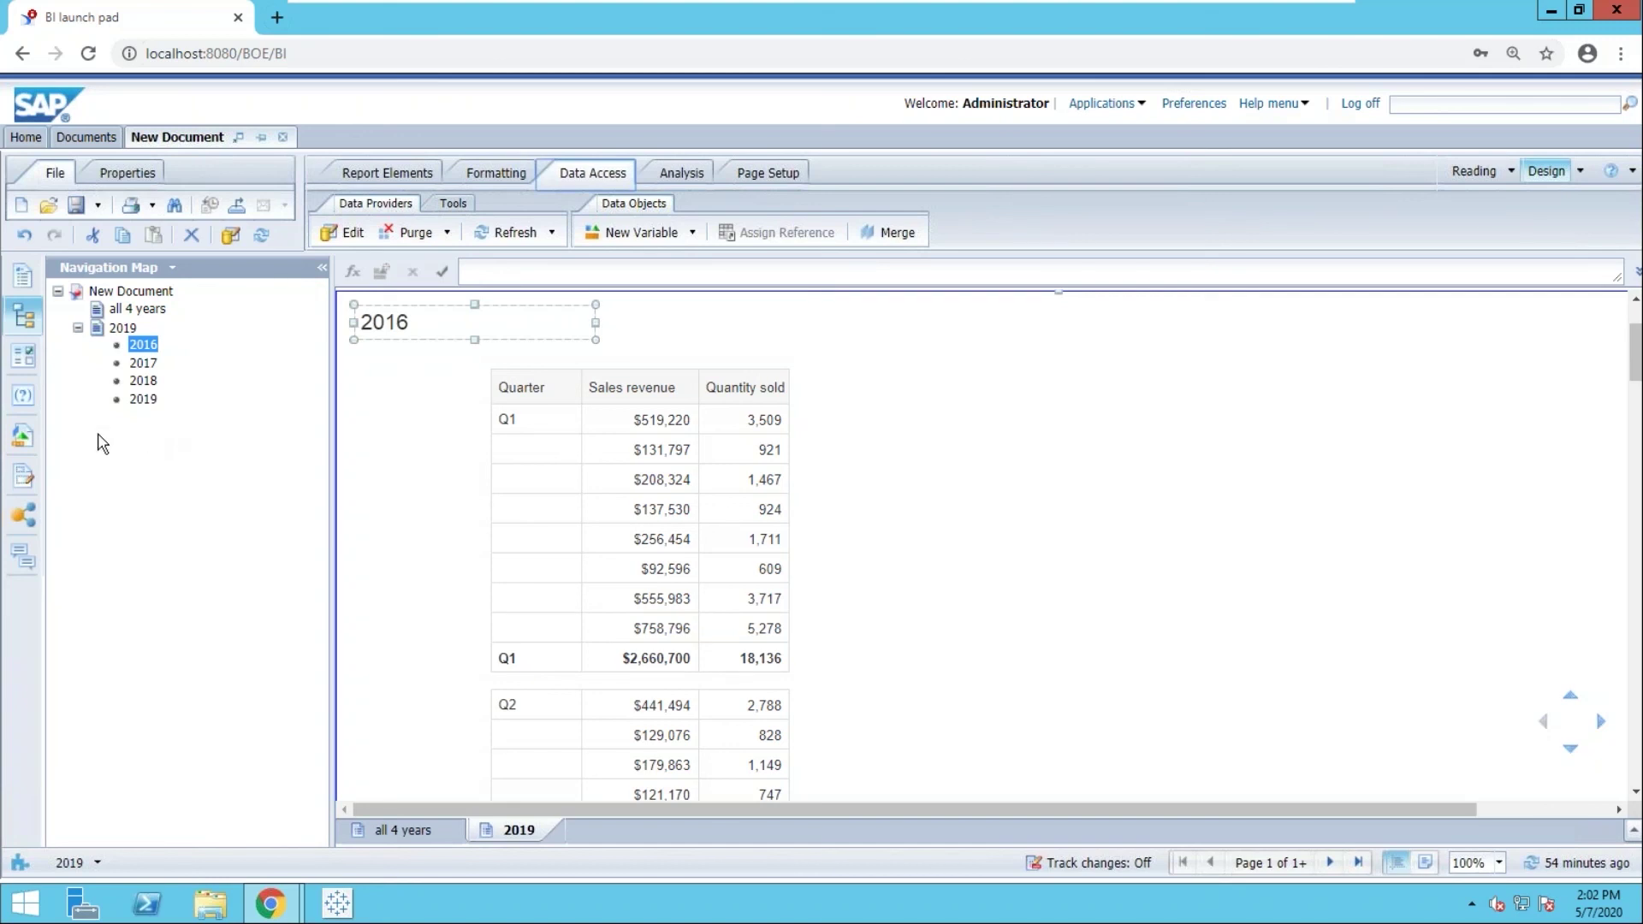
click(23, 436)
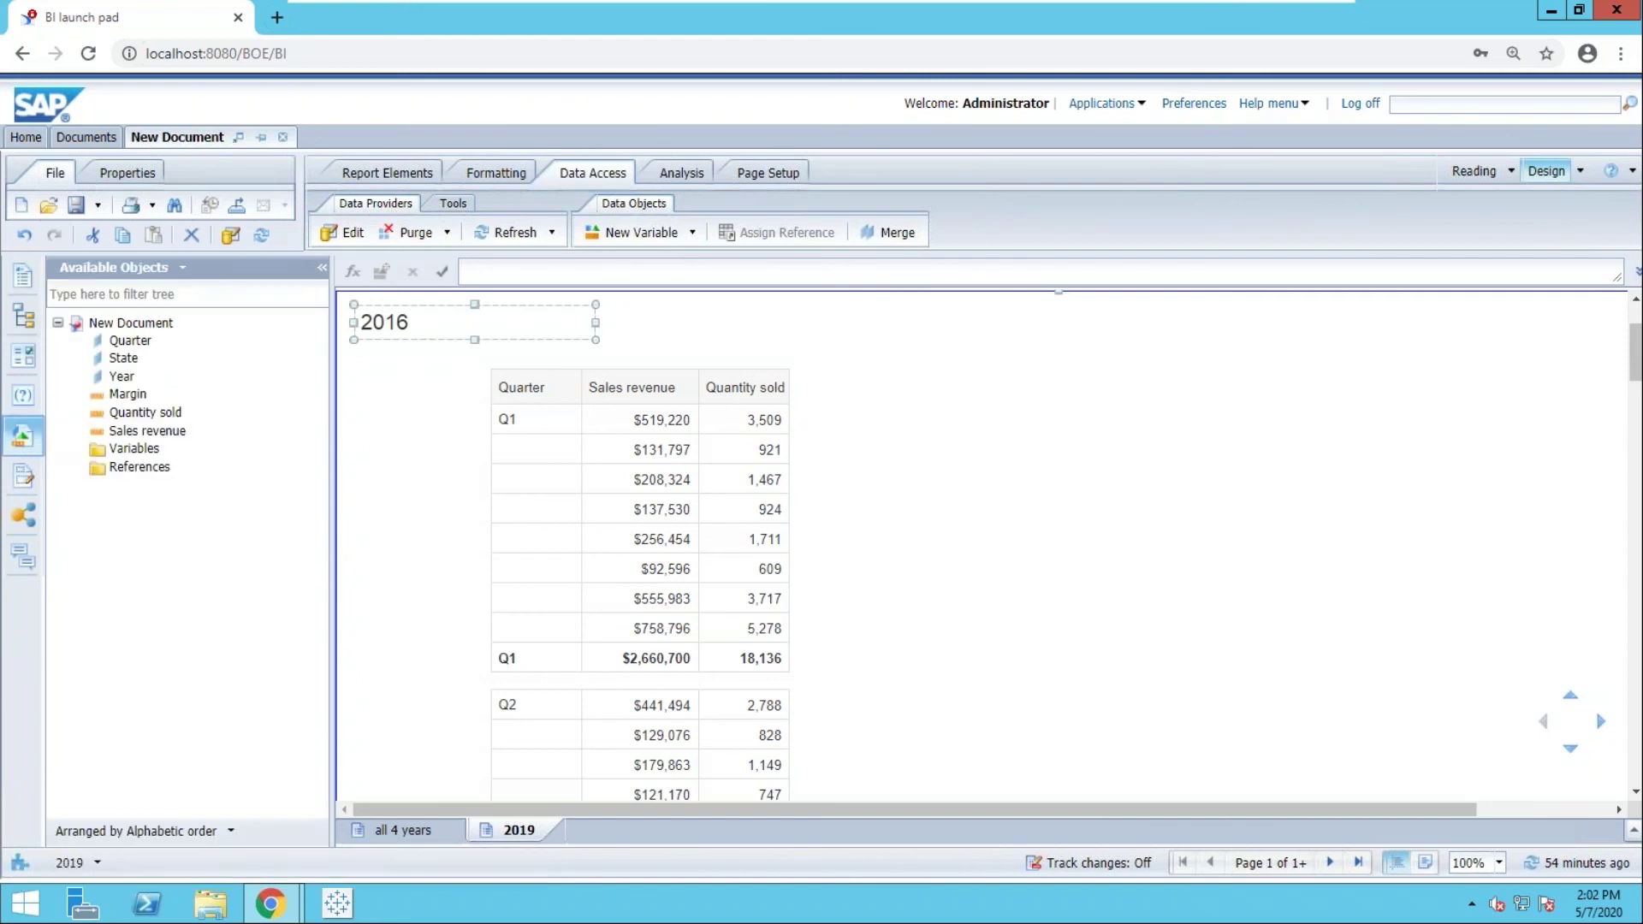
click(368, 291)
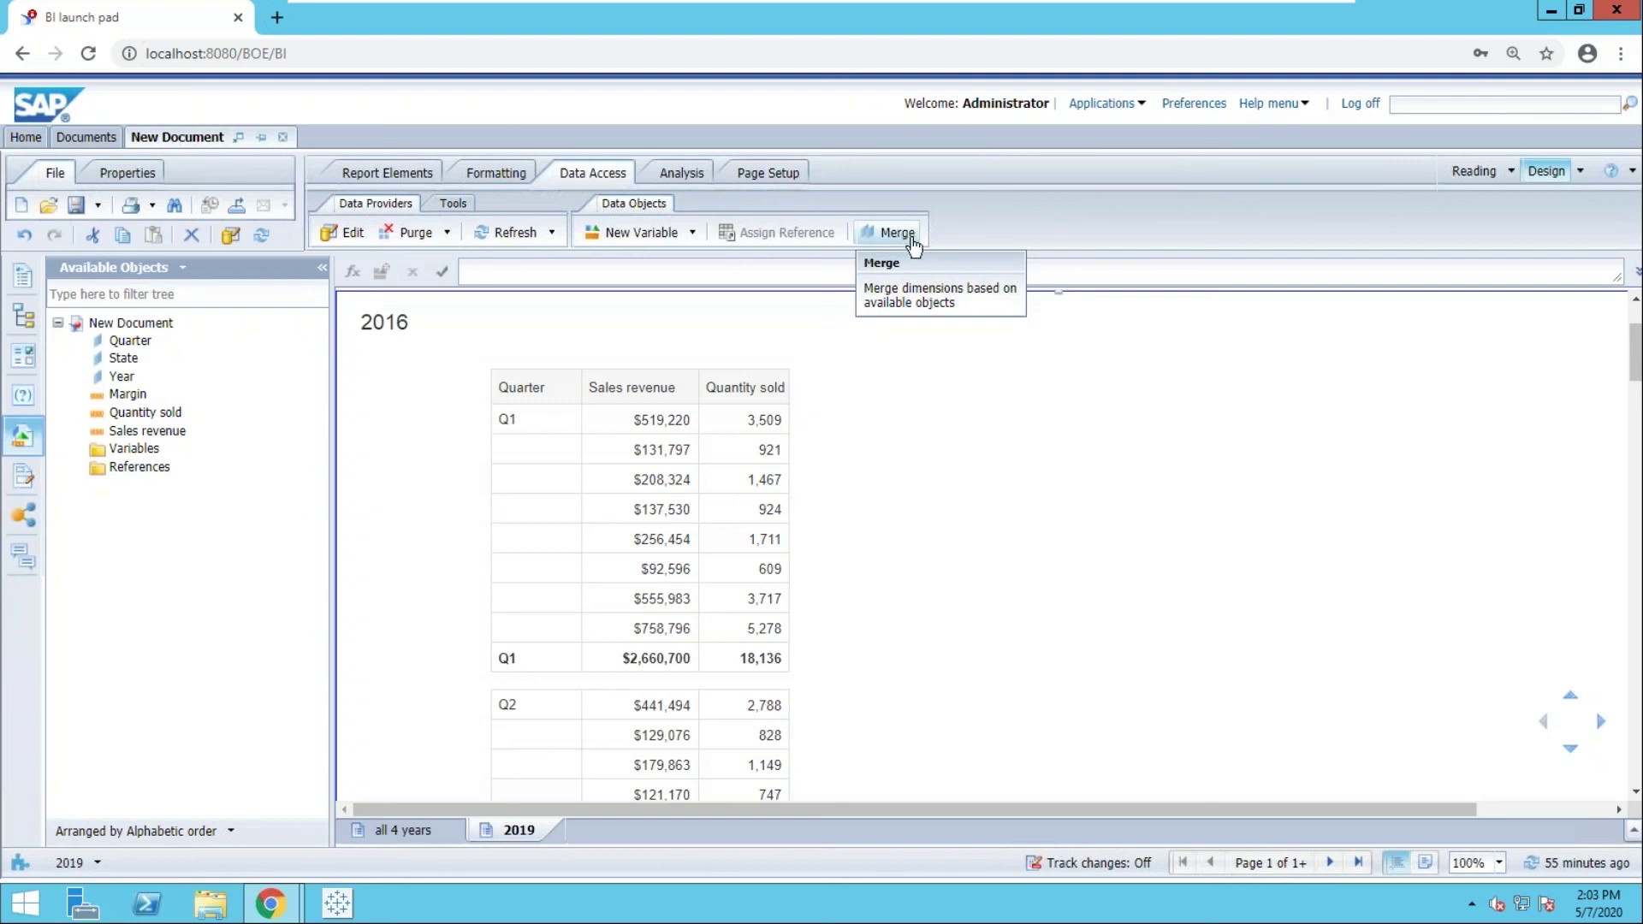
scroll(646, 531, down, 7)
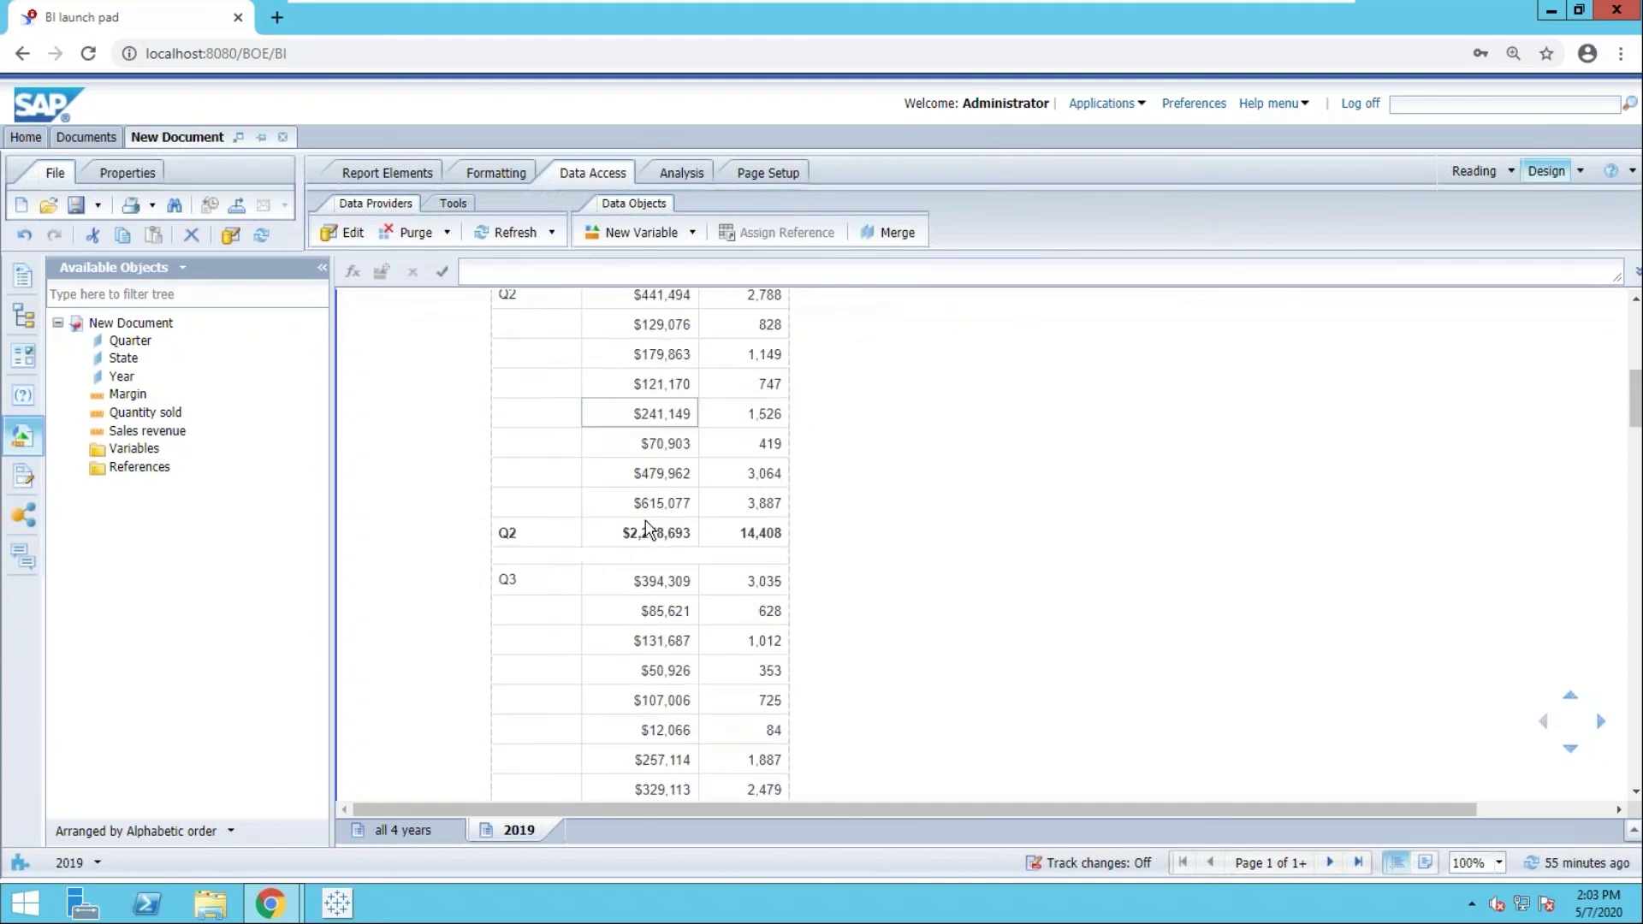
scroll(651, 526, up, 8)
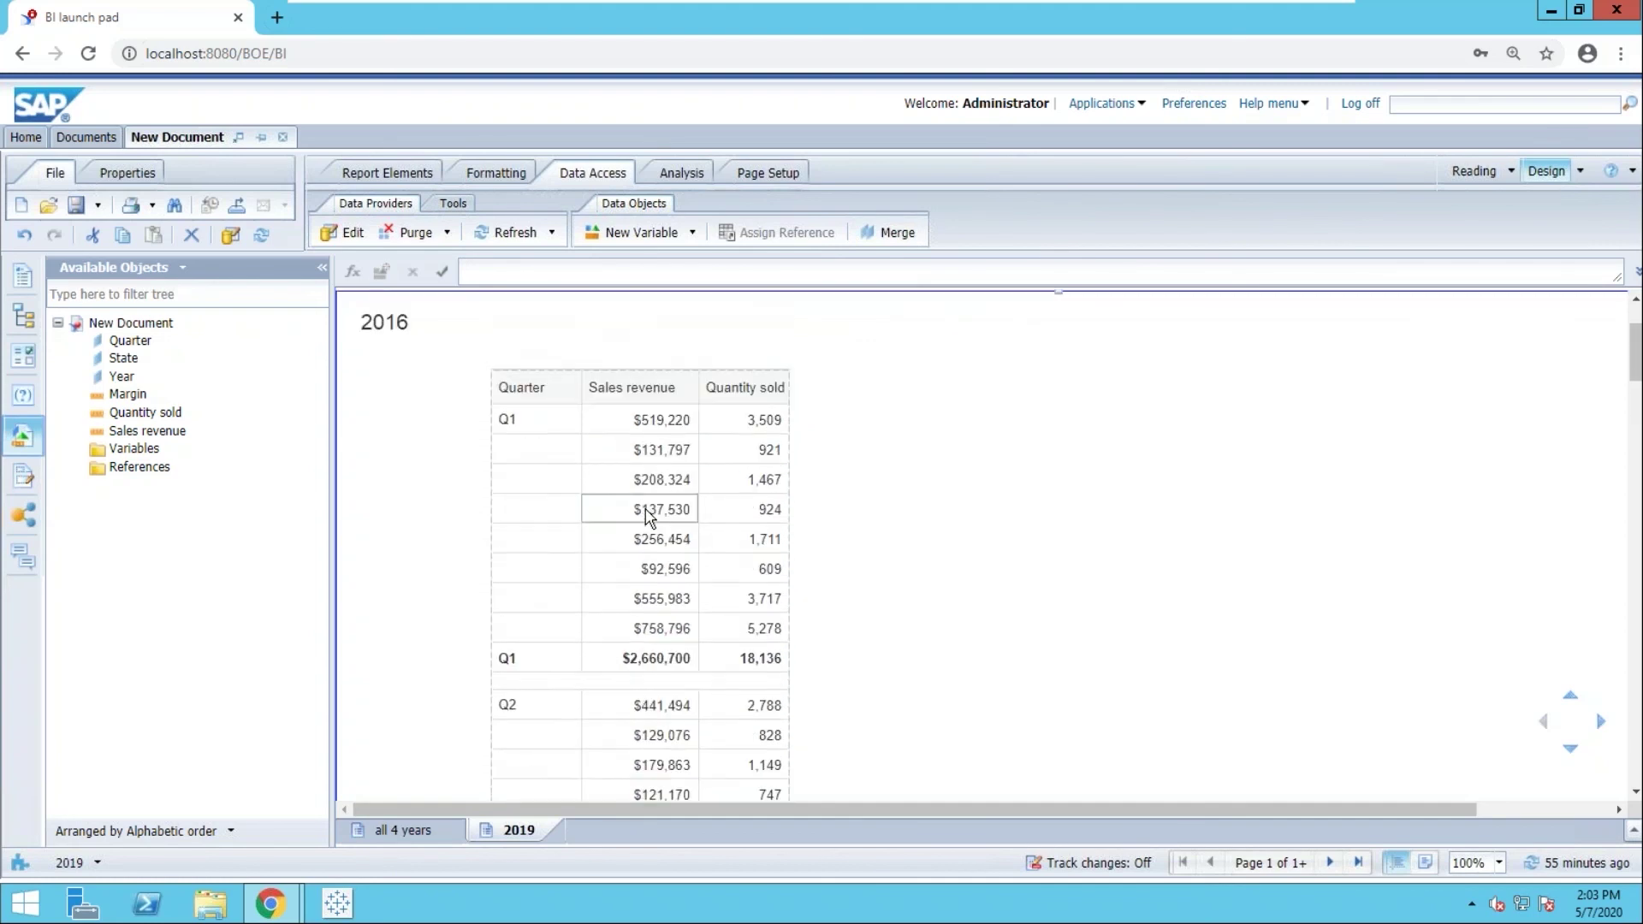
Place the Sales revenue object beside the 2016 section header, above the table.
click(526, 481)
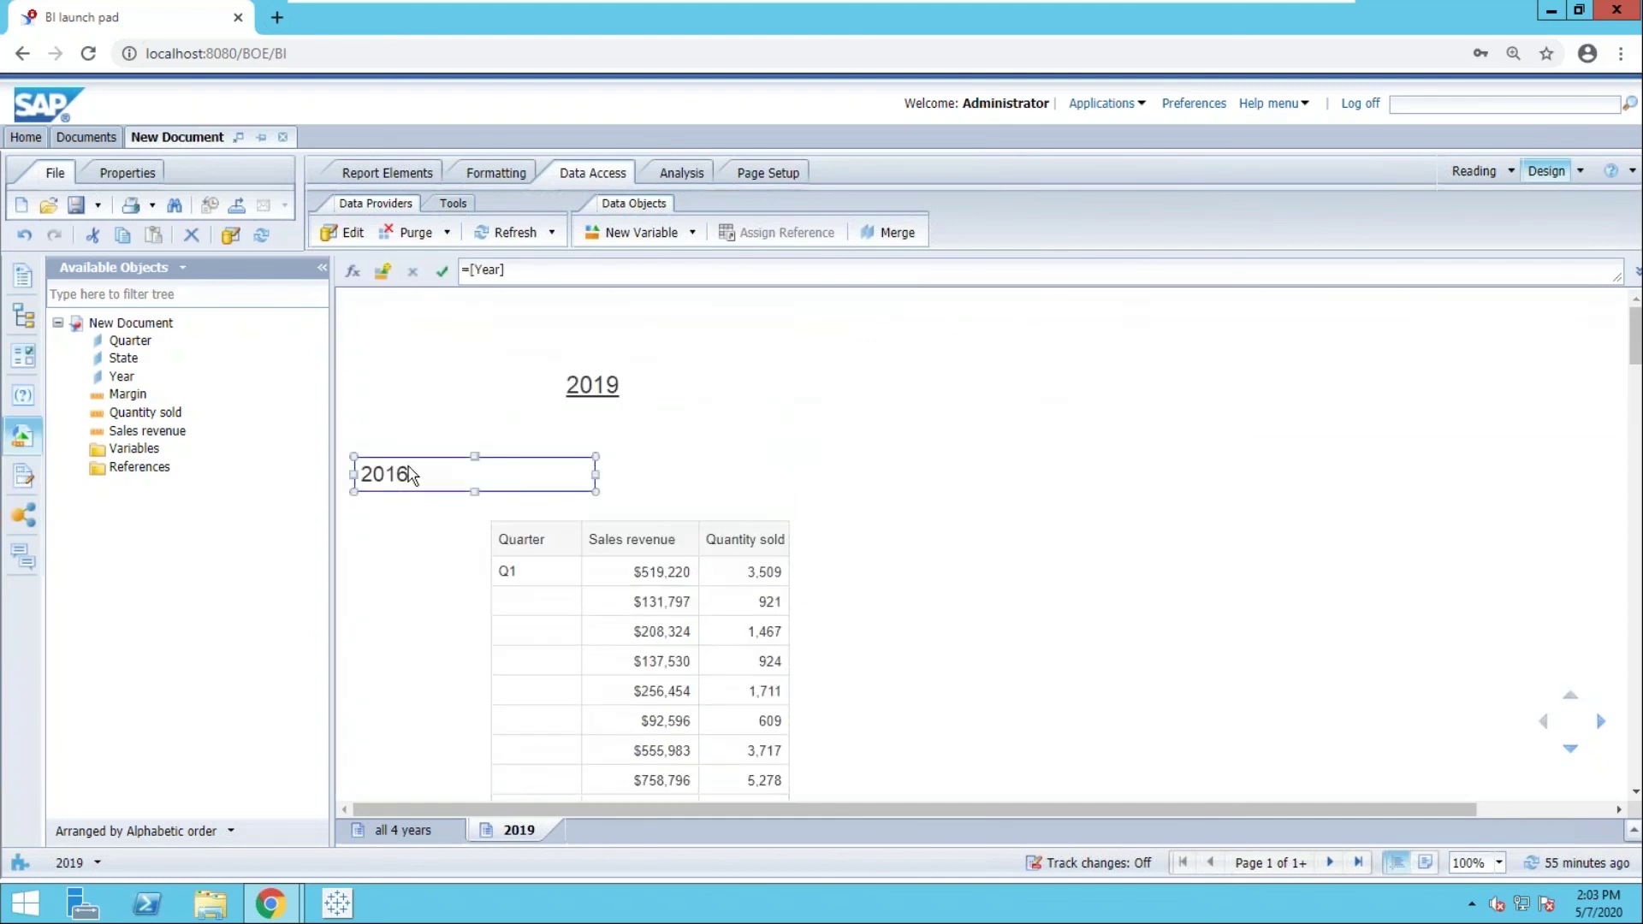
click(162, 431)
drag(182, 446, 683, 460)
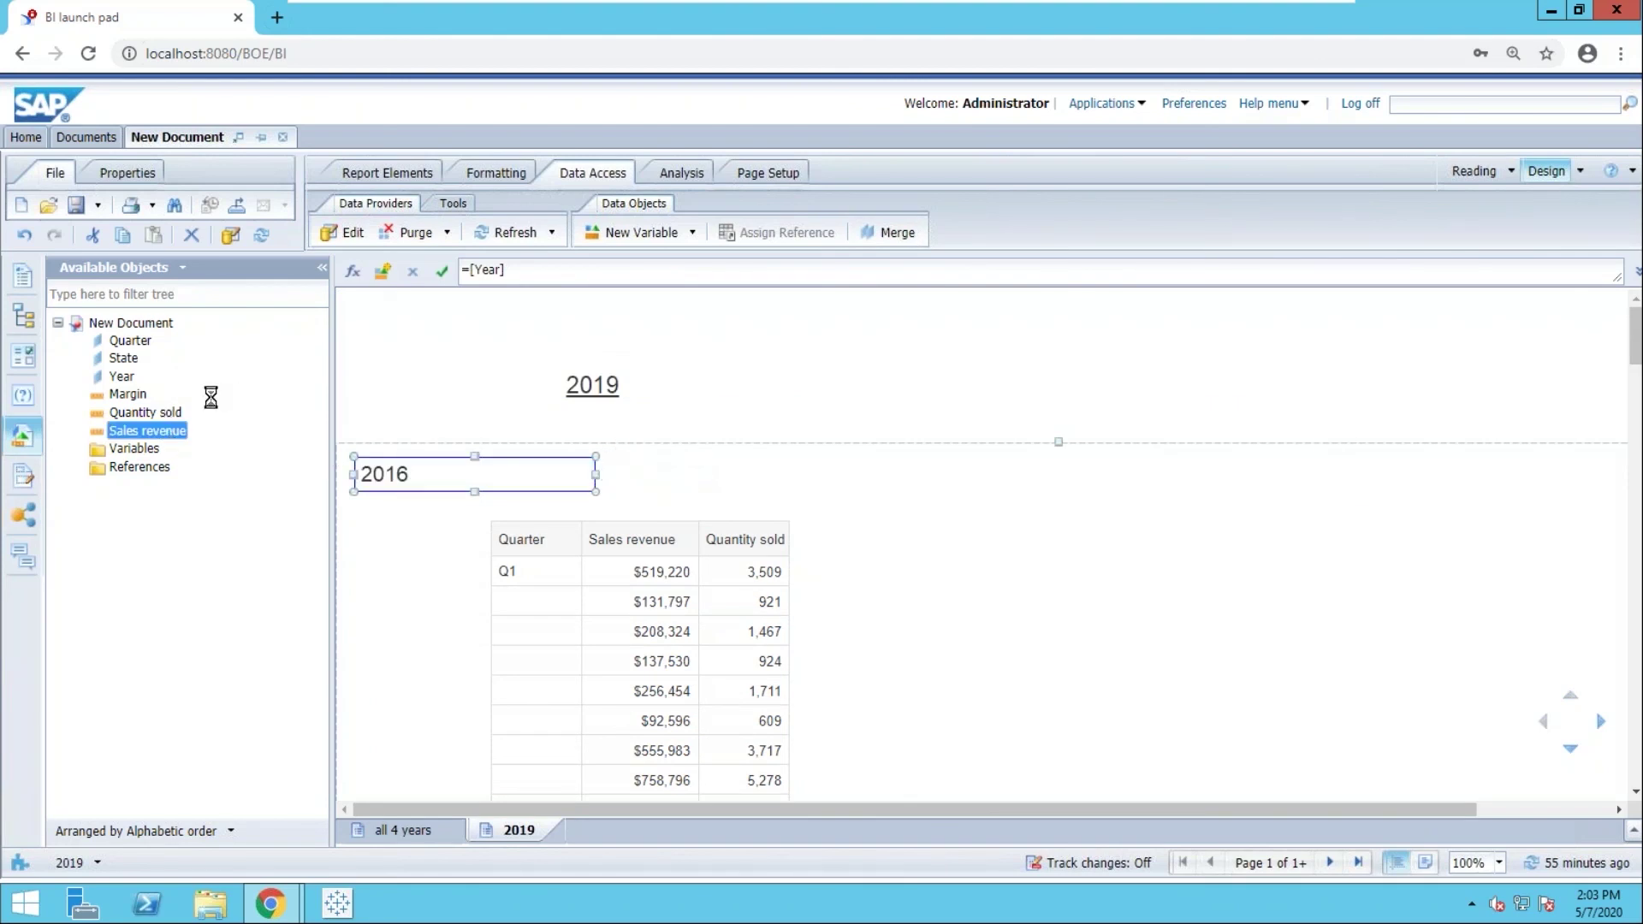
Add the Quantity sold object beside the section-level Sales revenue cell and widen the Sales revenue cell to fit its value.
drag(146, 413, 878, 463)
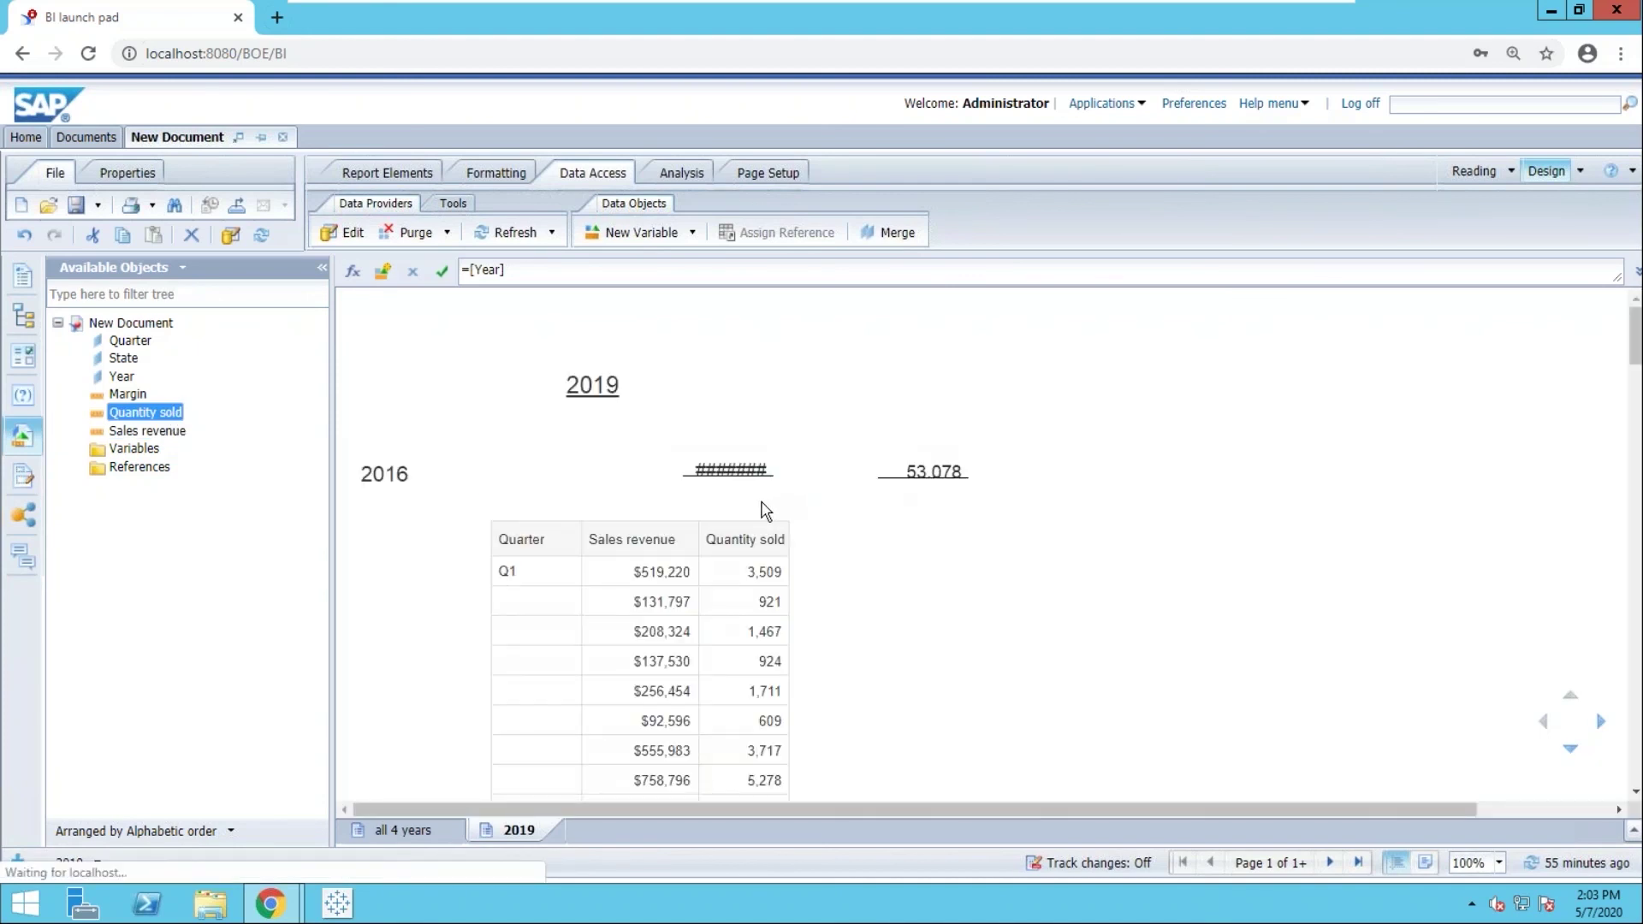
click(687, 472)
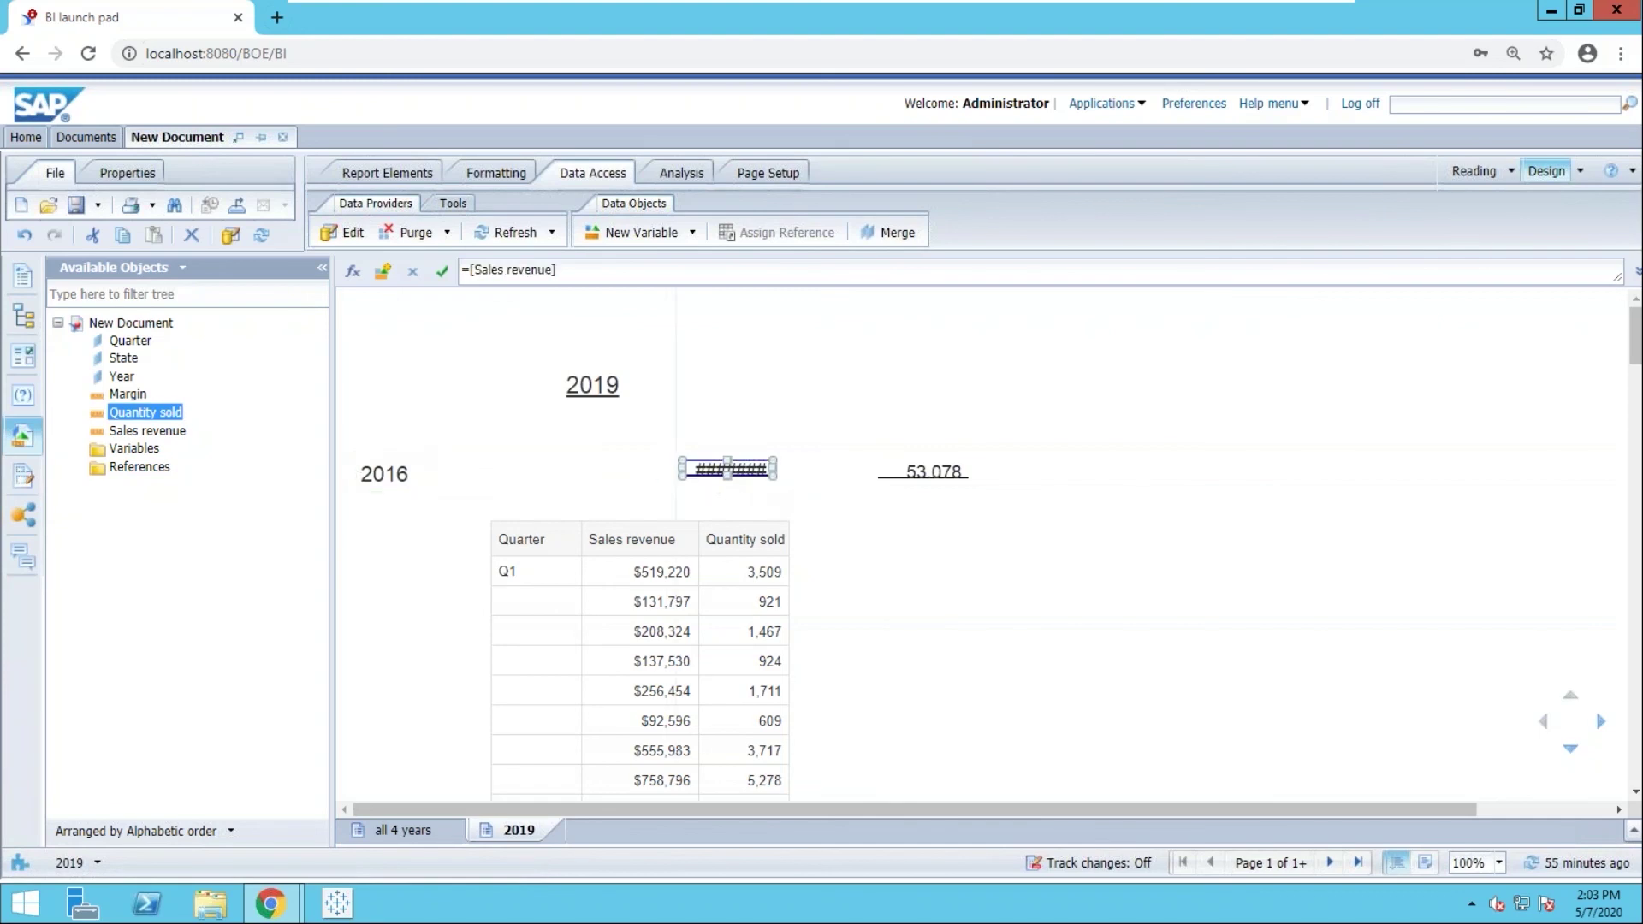
drag(660, 471, 637, 470)
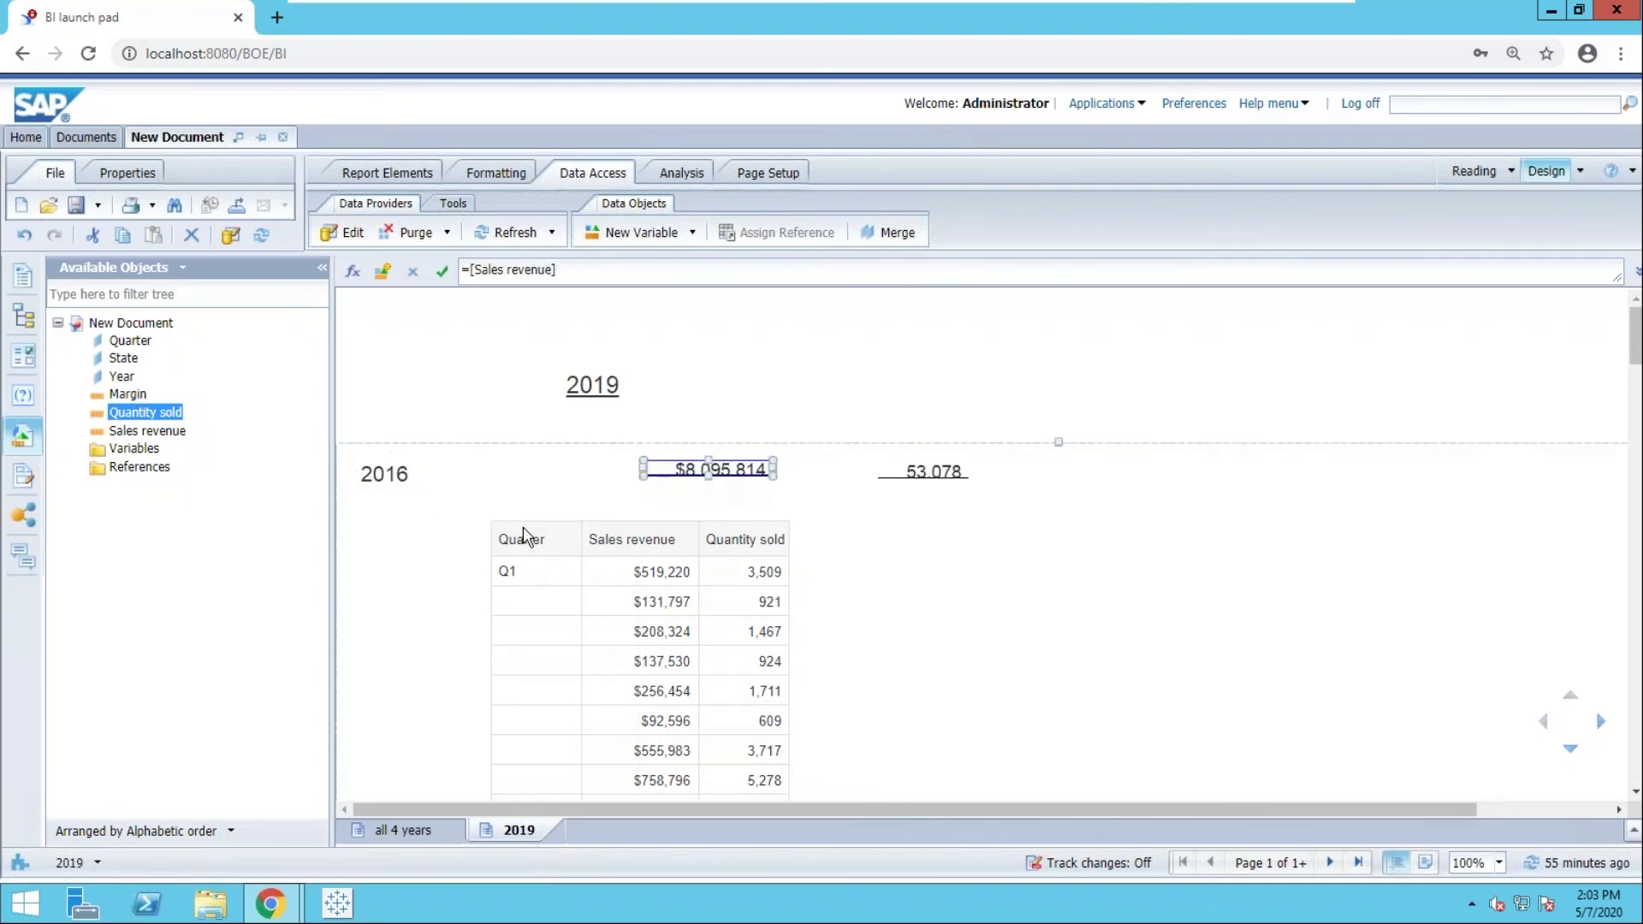
Examine the 2016 section's quarterly breaks and subtotals against the Sales revenue and Quantity sold cells in its header.
scroll(645, 582, down, 3)
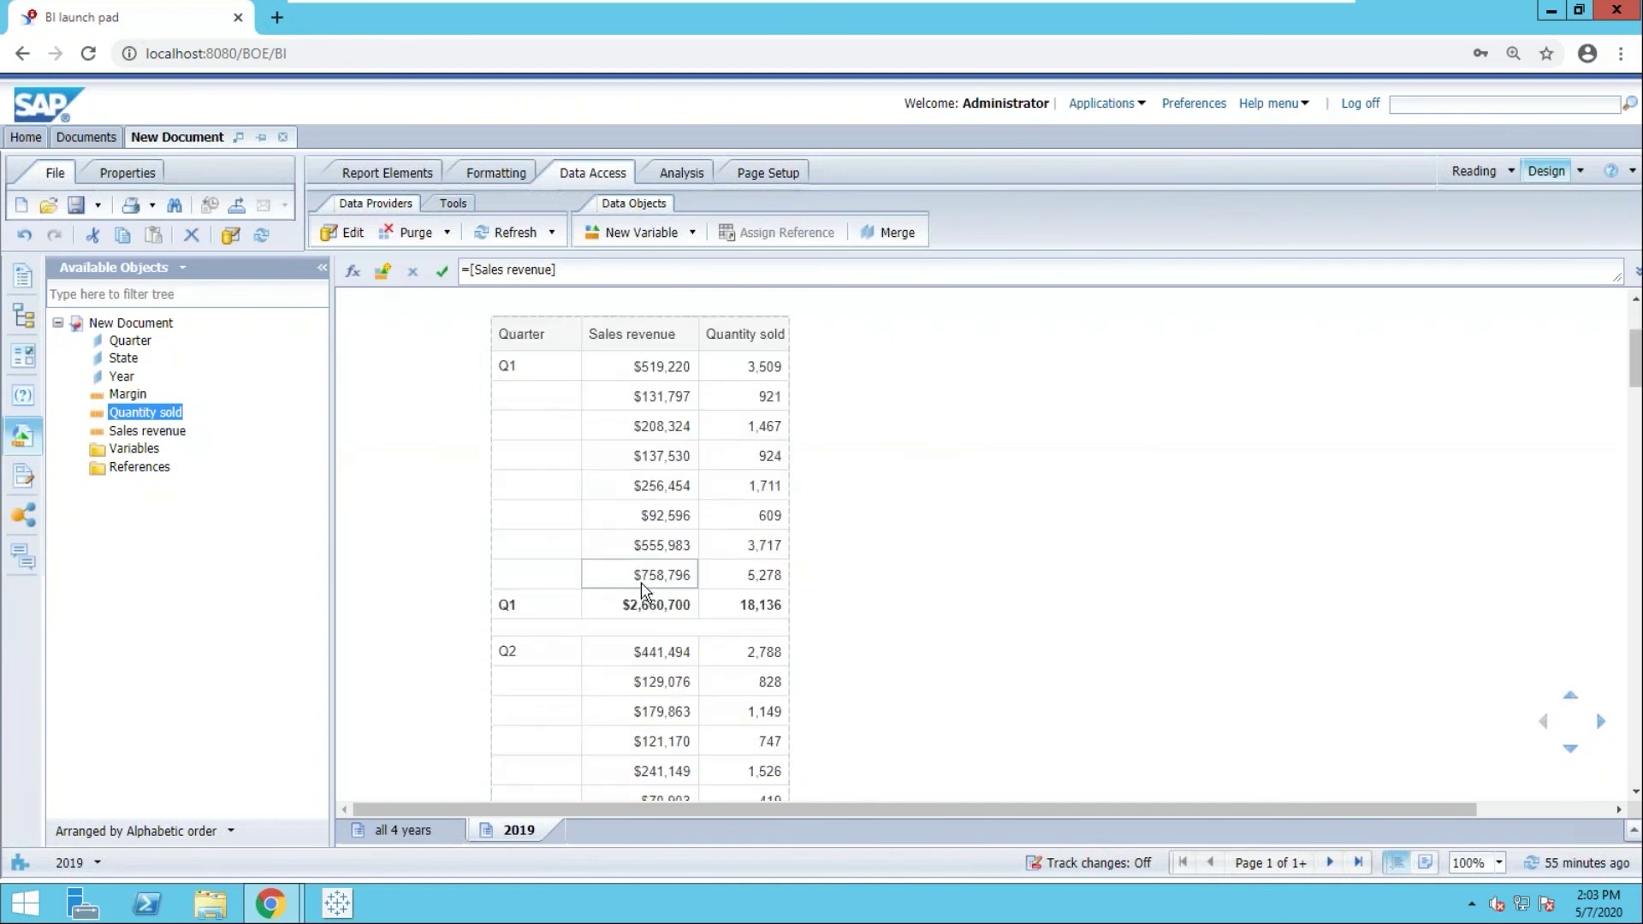
scroll(643, 588, down, 4)
scroll(640, 589, up, 7)
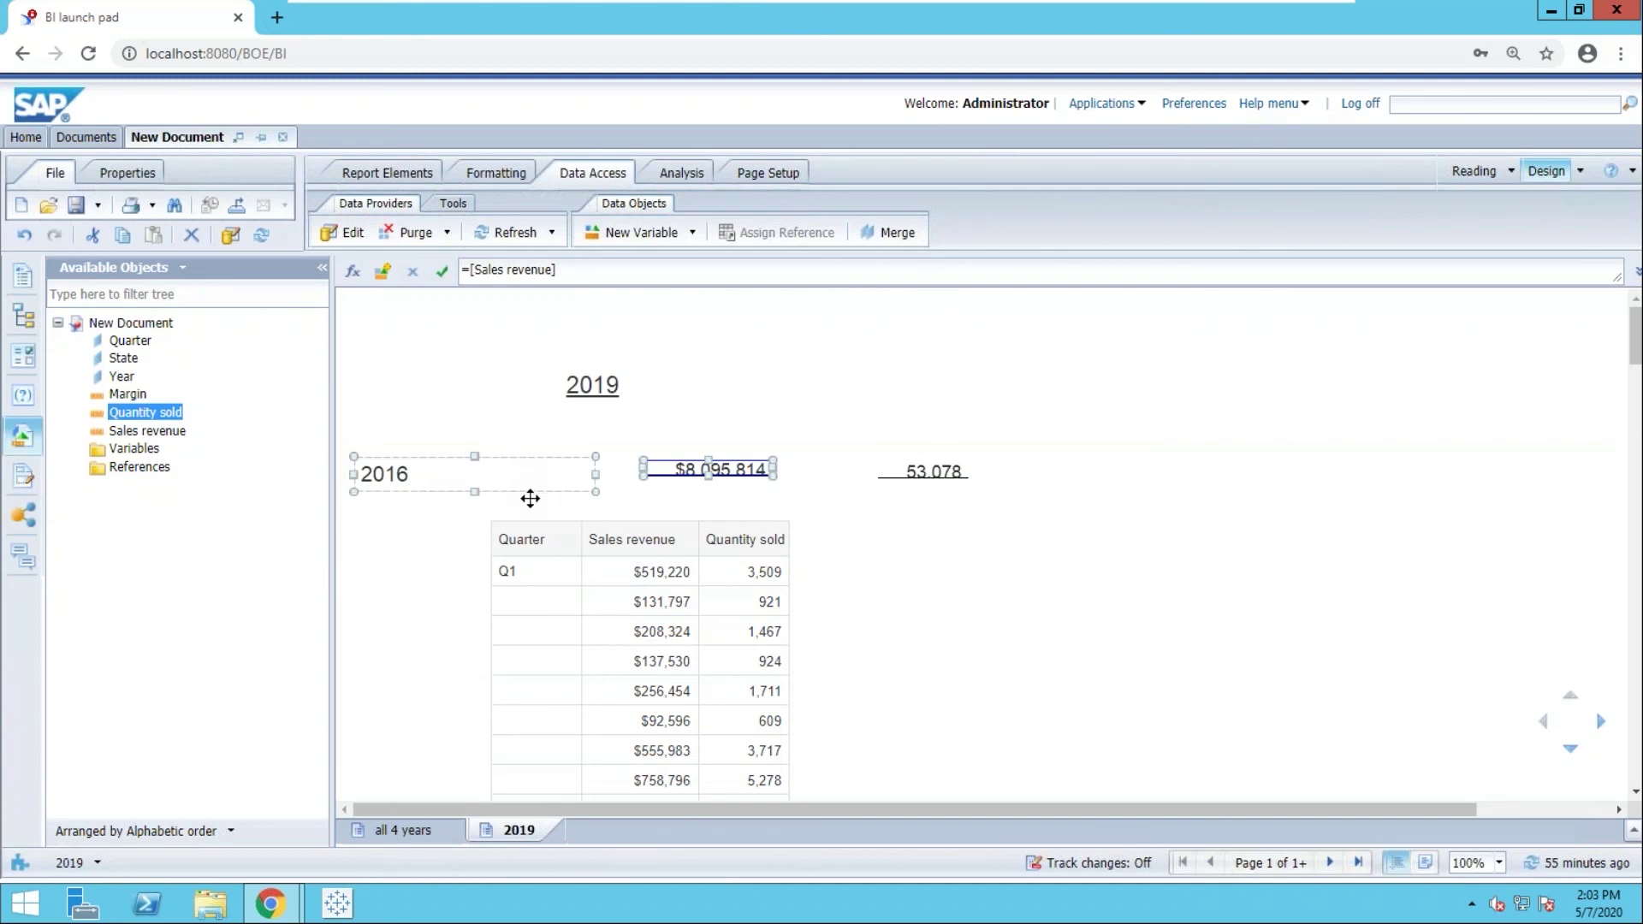
scroll(537, 510, down, 2)
scroll(537, 510, down, 3)
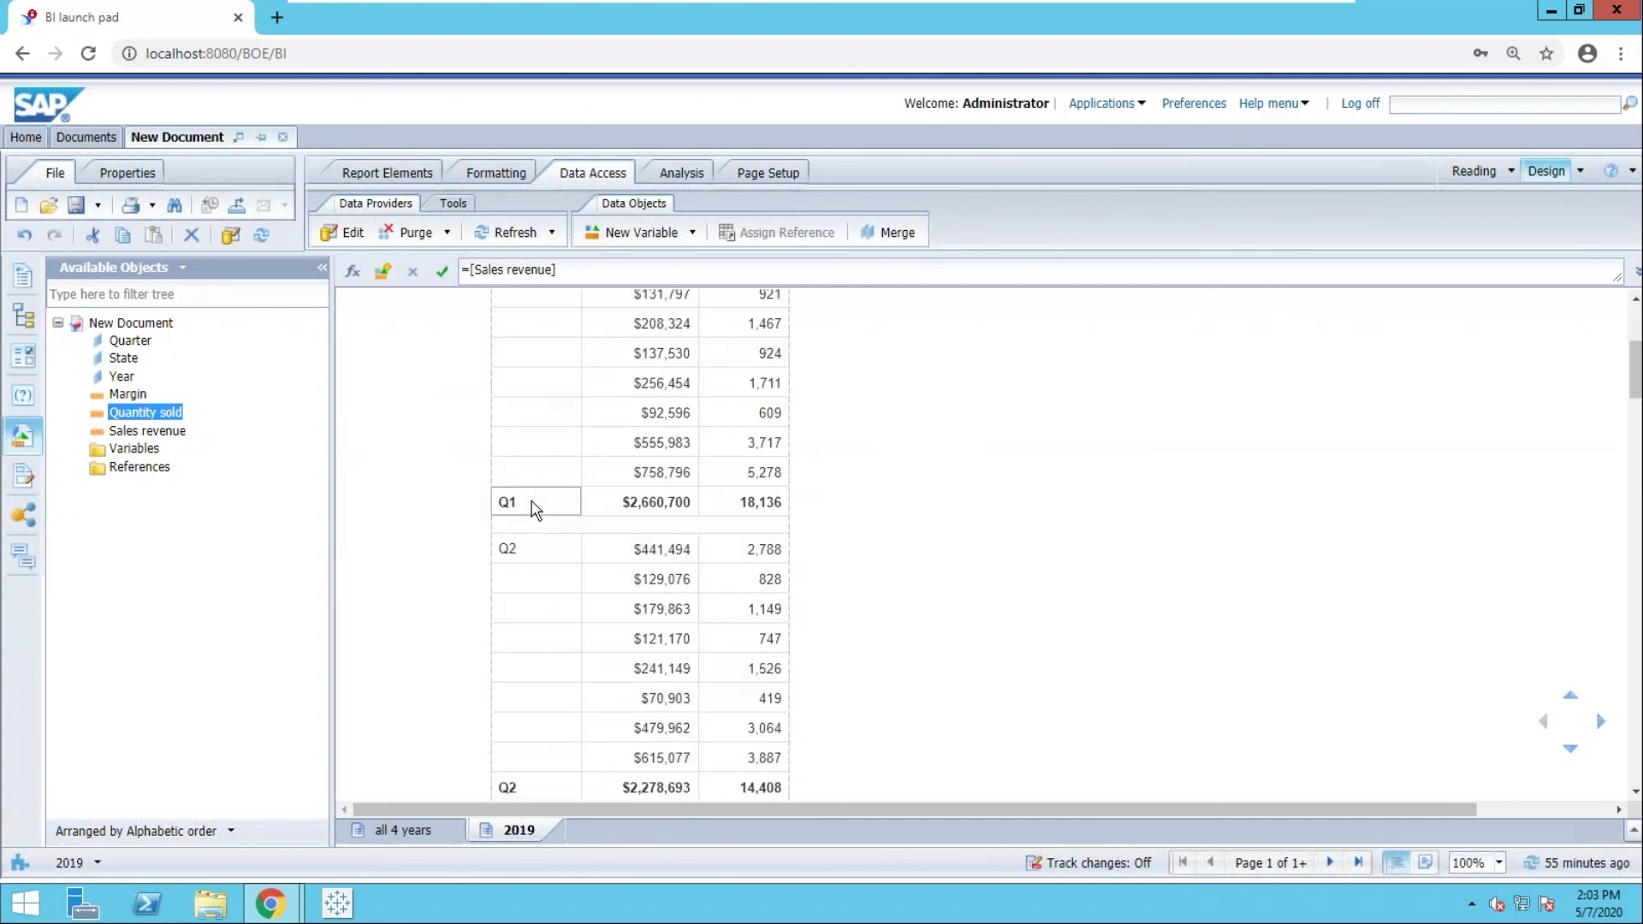
scroll(536, 510, up, 2)
scroll(537, 511, up, 4)
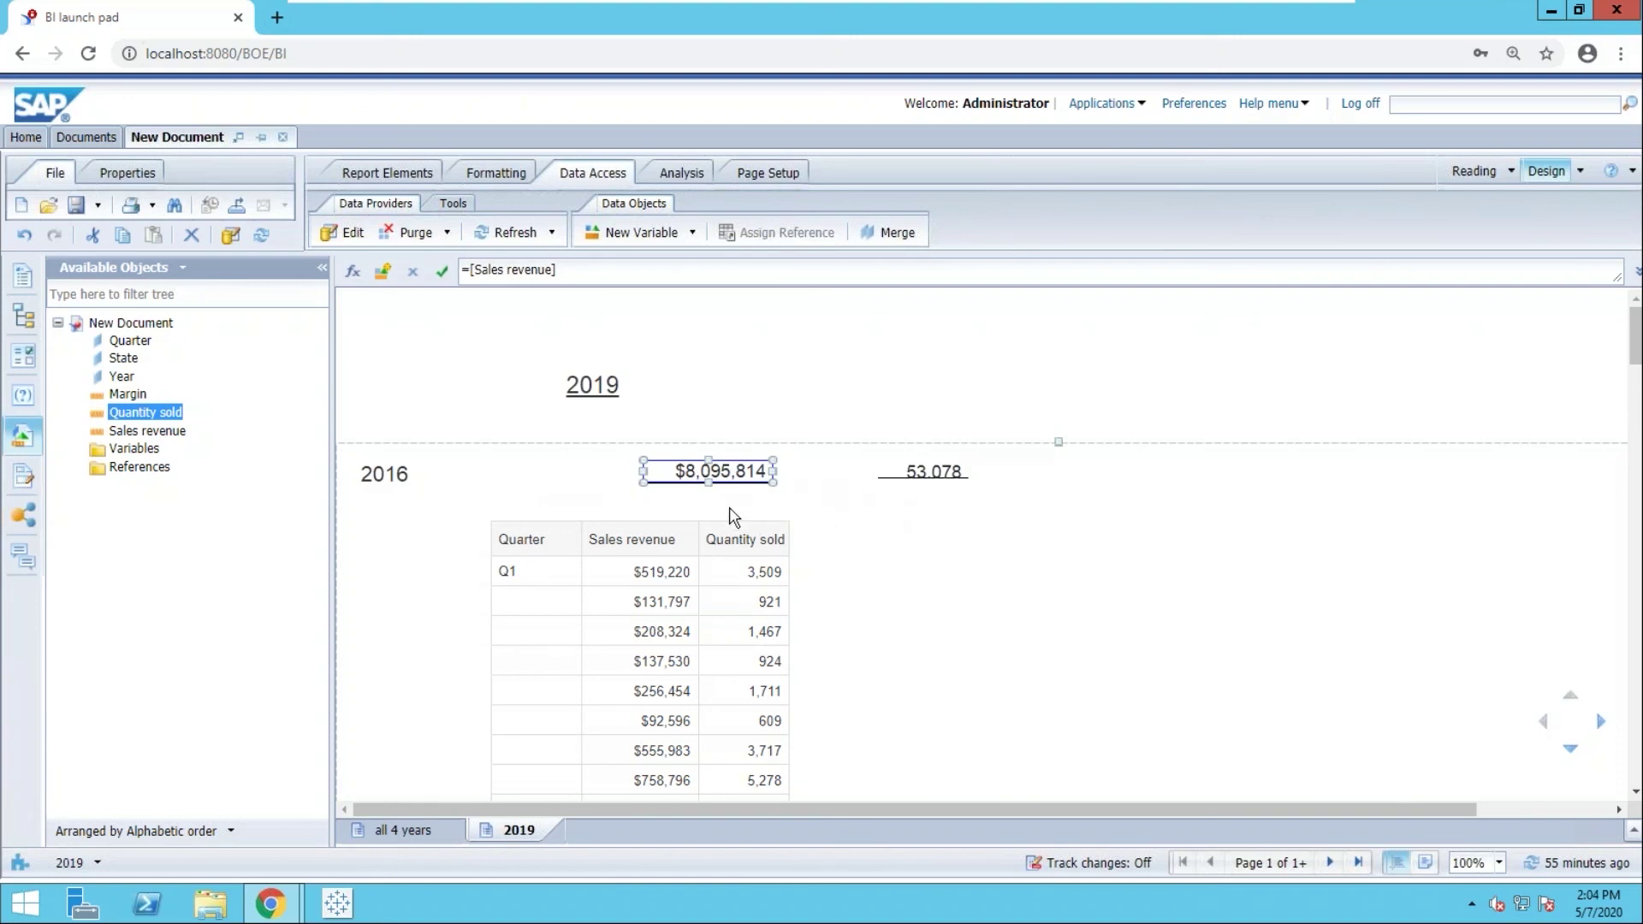
scroll(736, 513, down, 3)
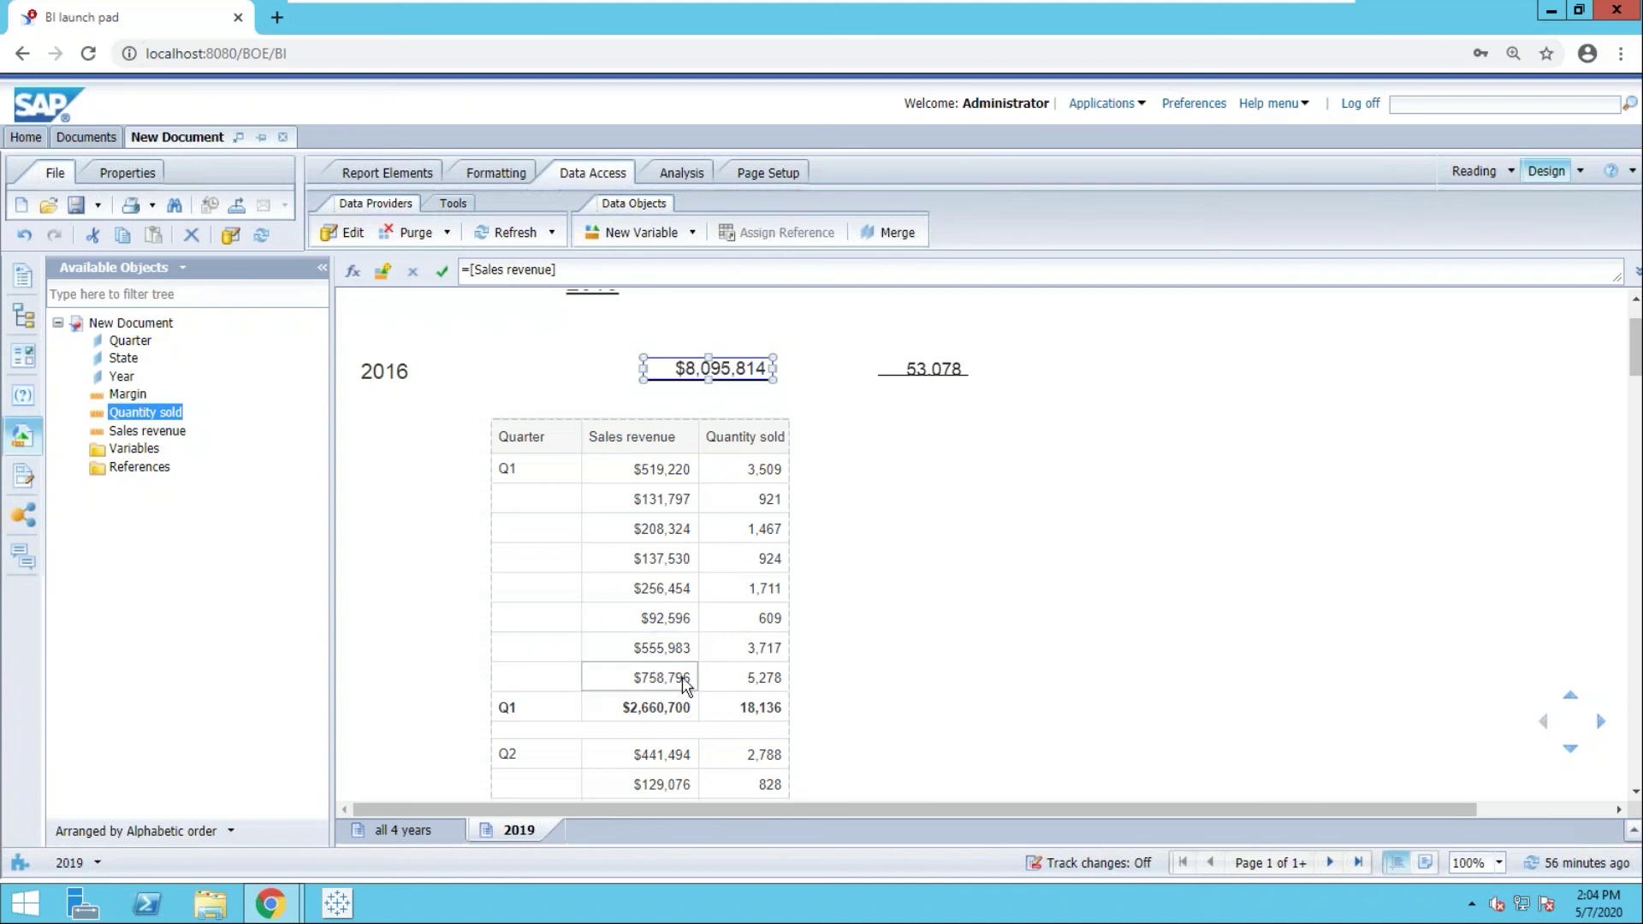
scroll(817, 697, up, 1)
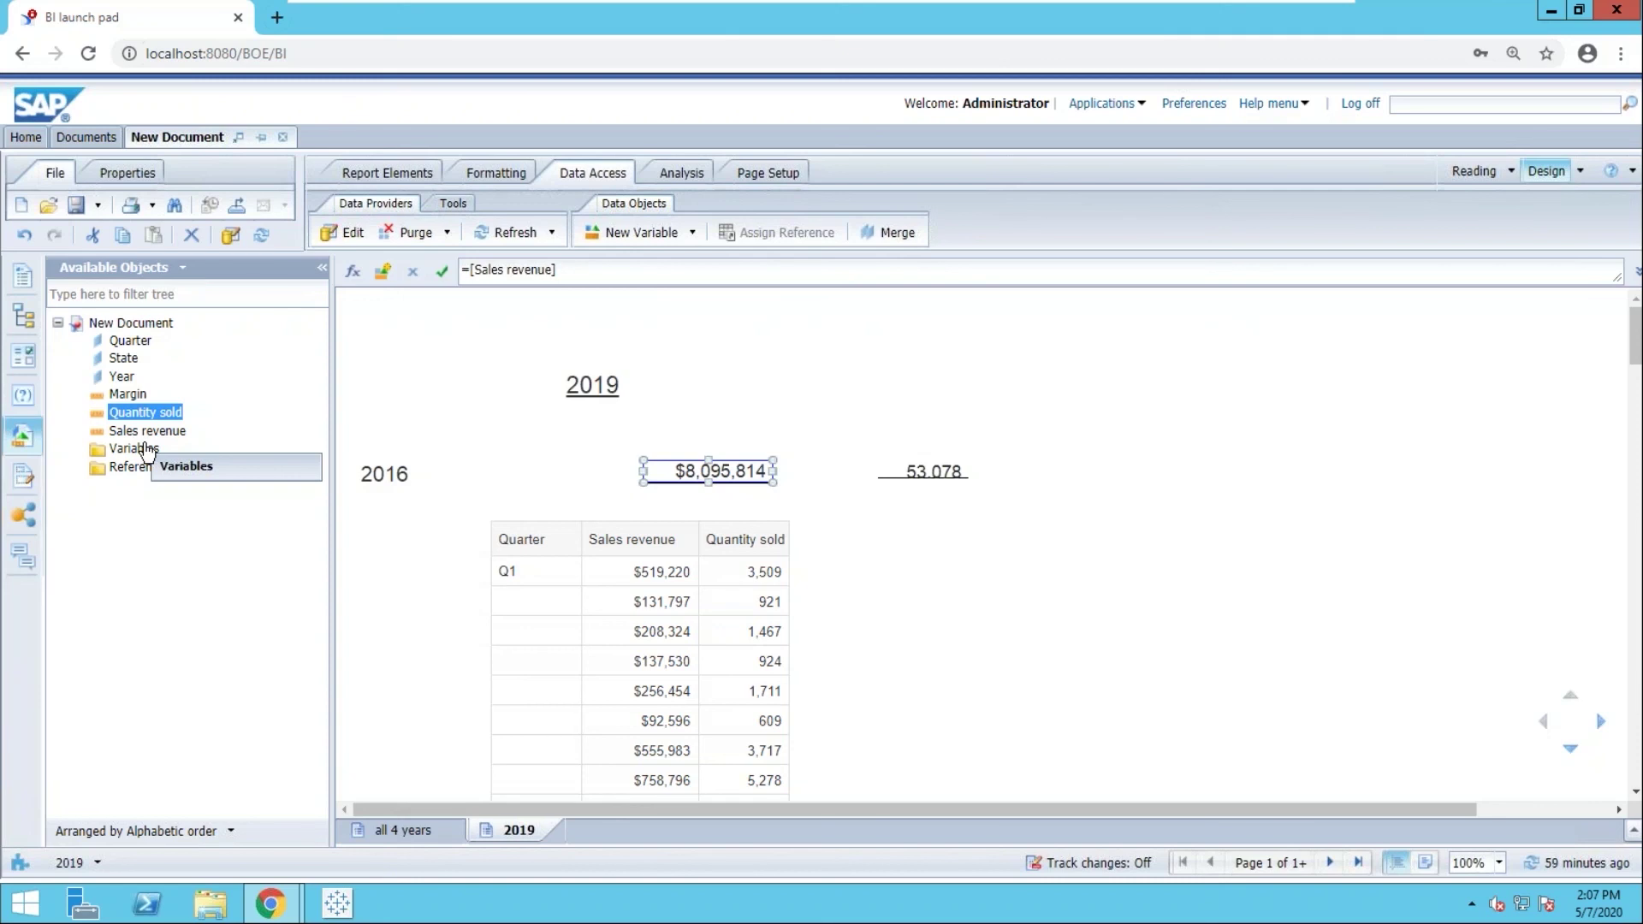
Sort the Year sections by the section-level Sales revenue cell in descending order.
mouse_move(1335, 13)
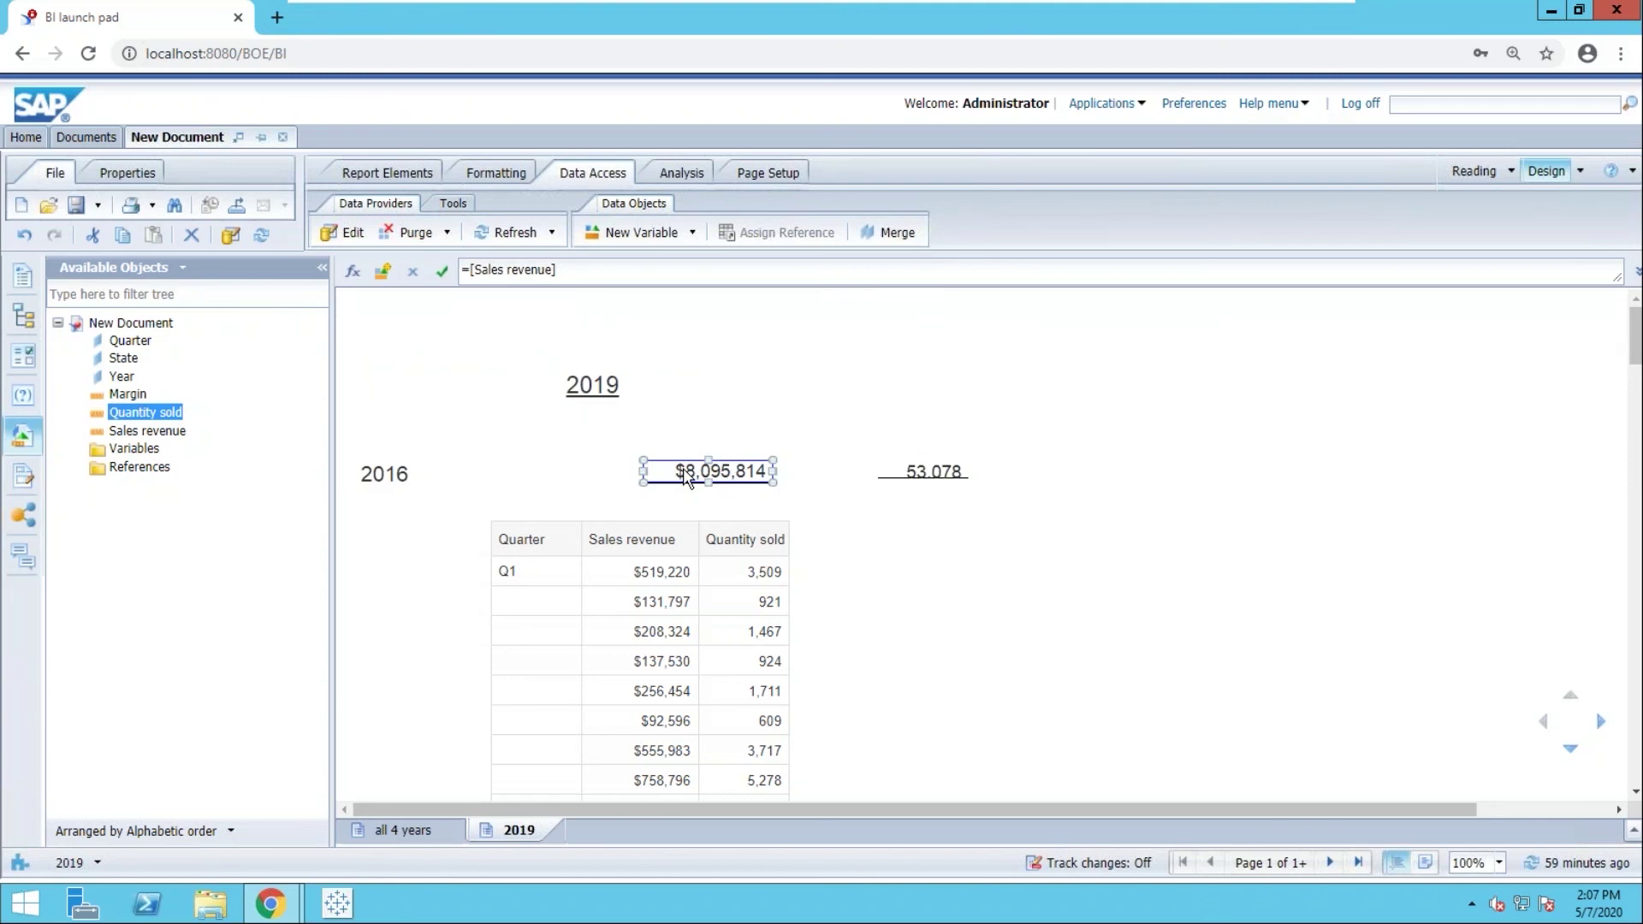
click(681, 173)
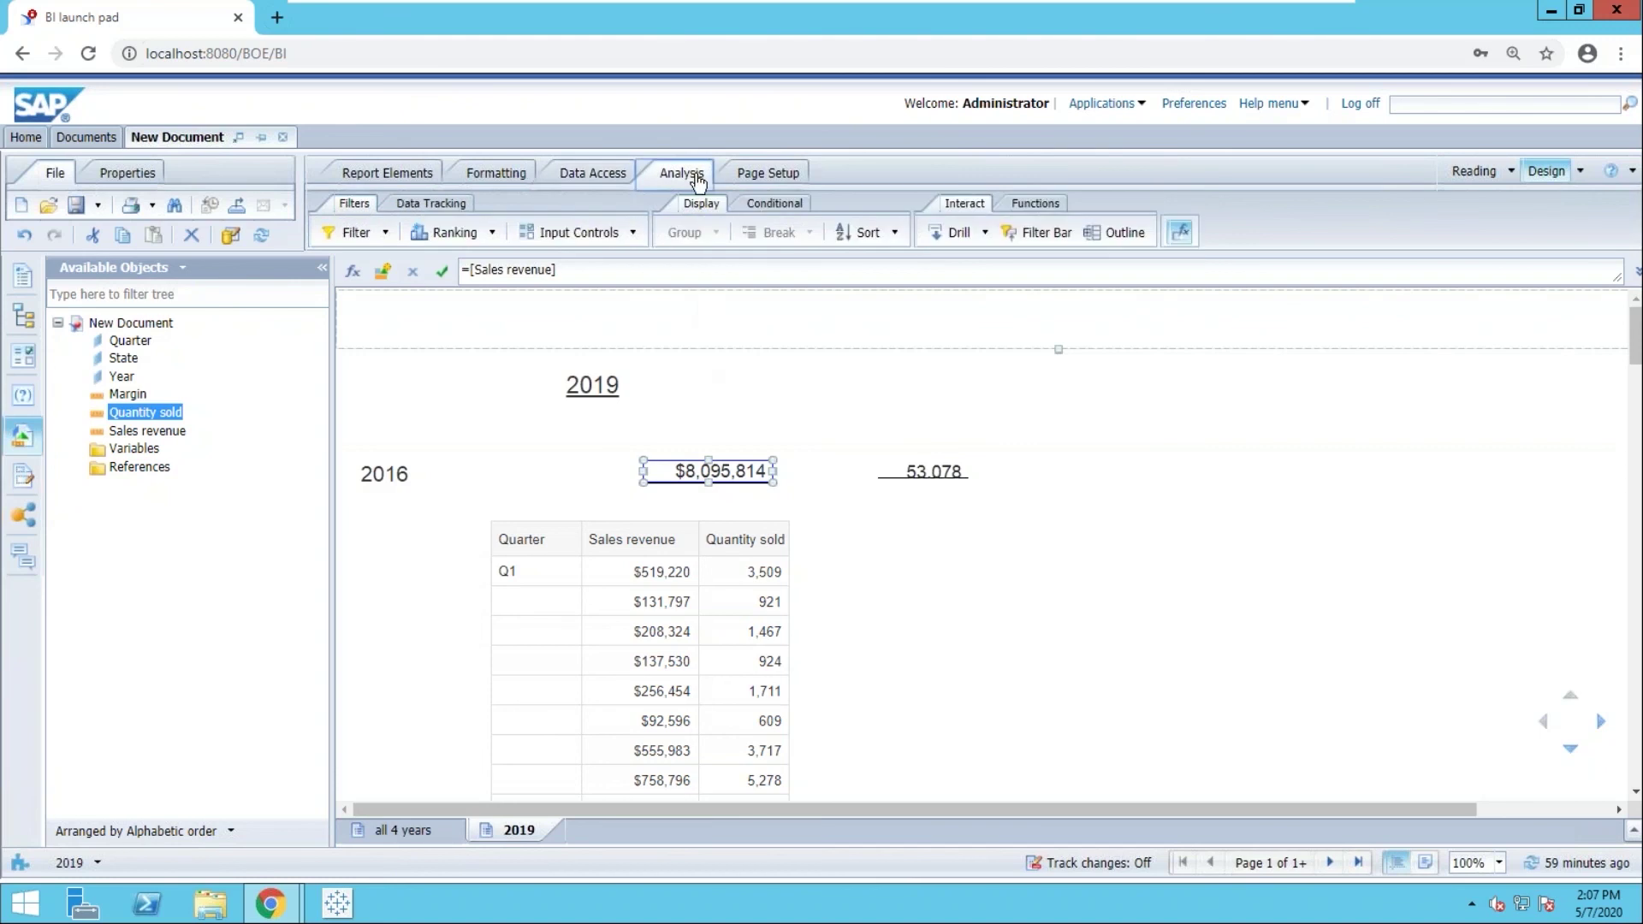
click(896, 233)
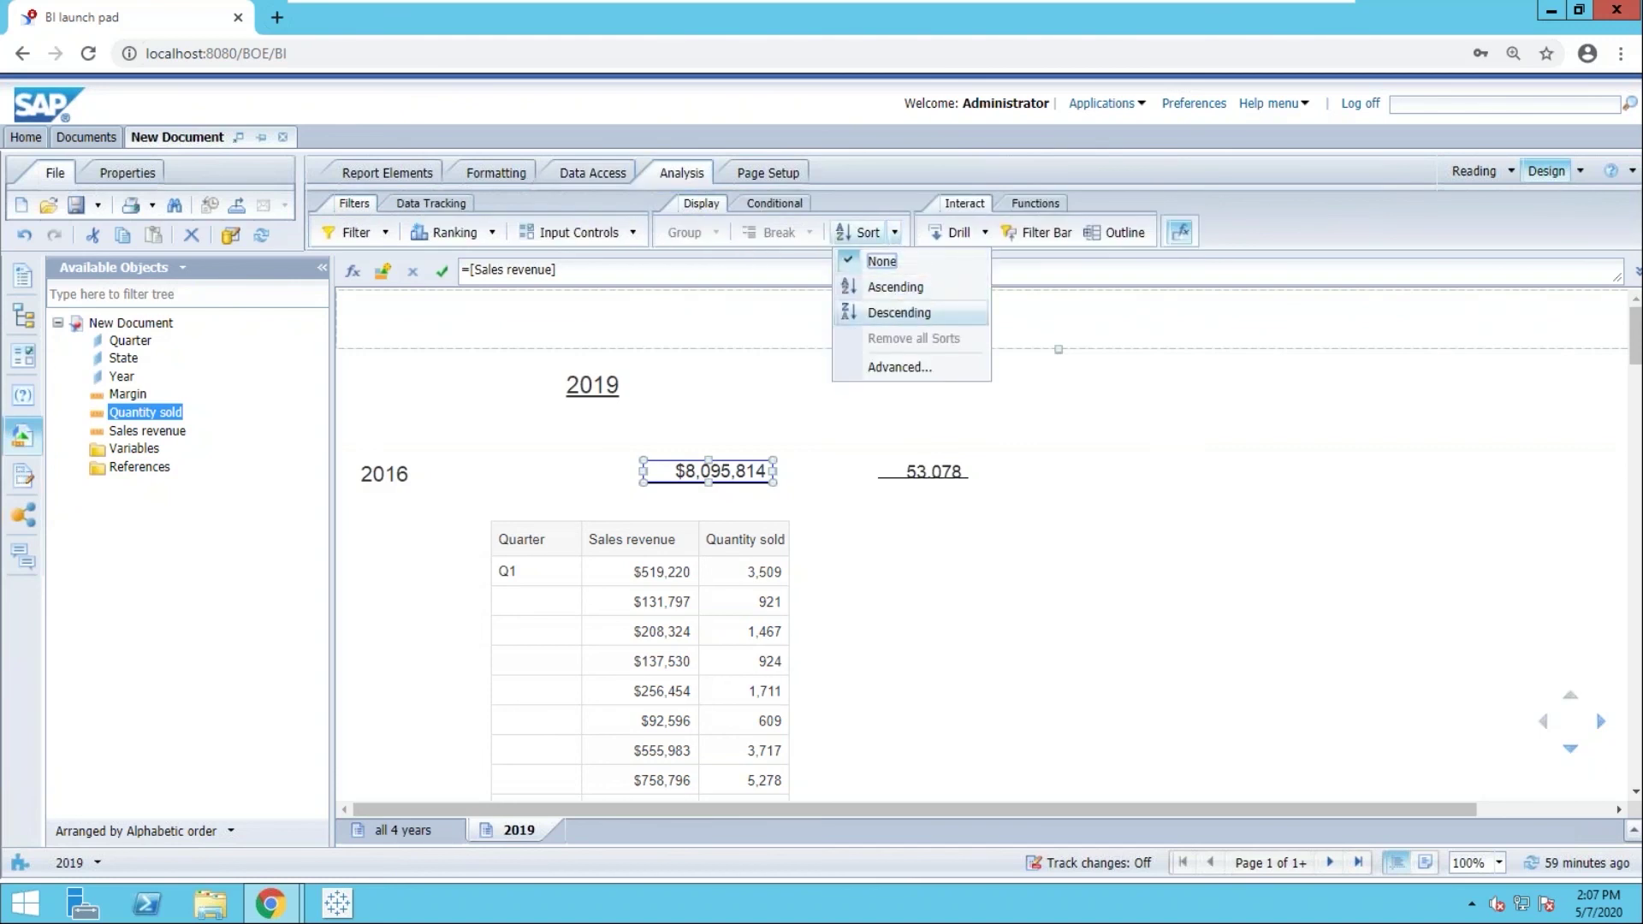
click(898, 312)
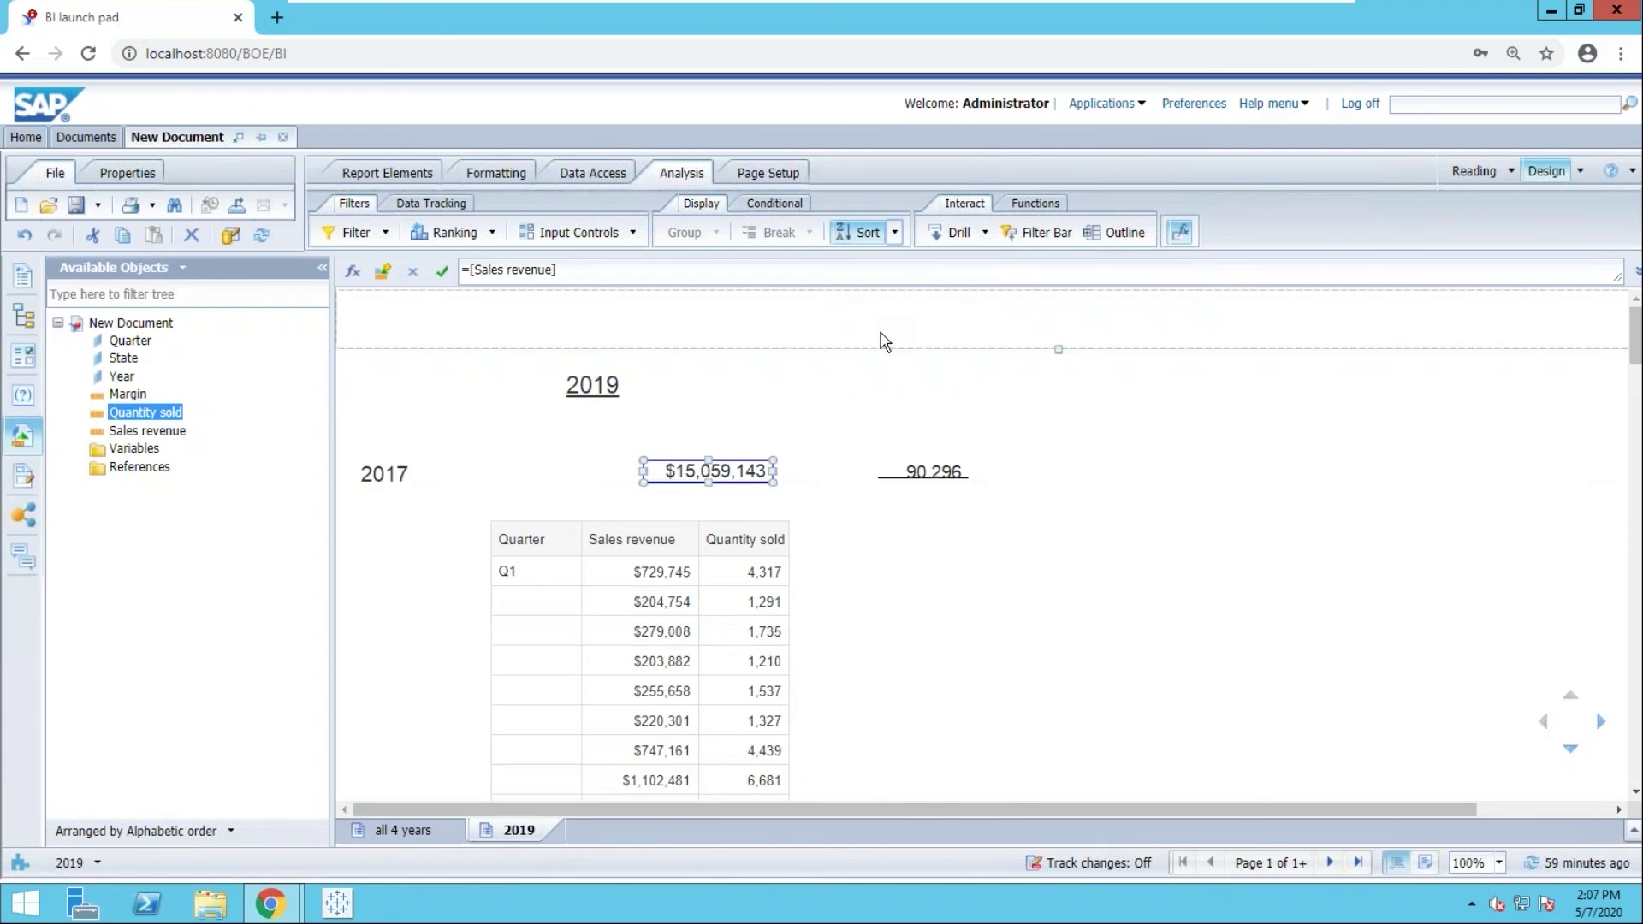
click(823, 383)
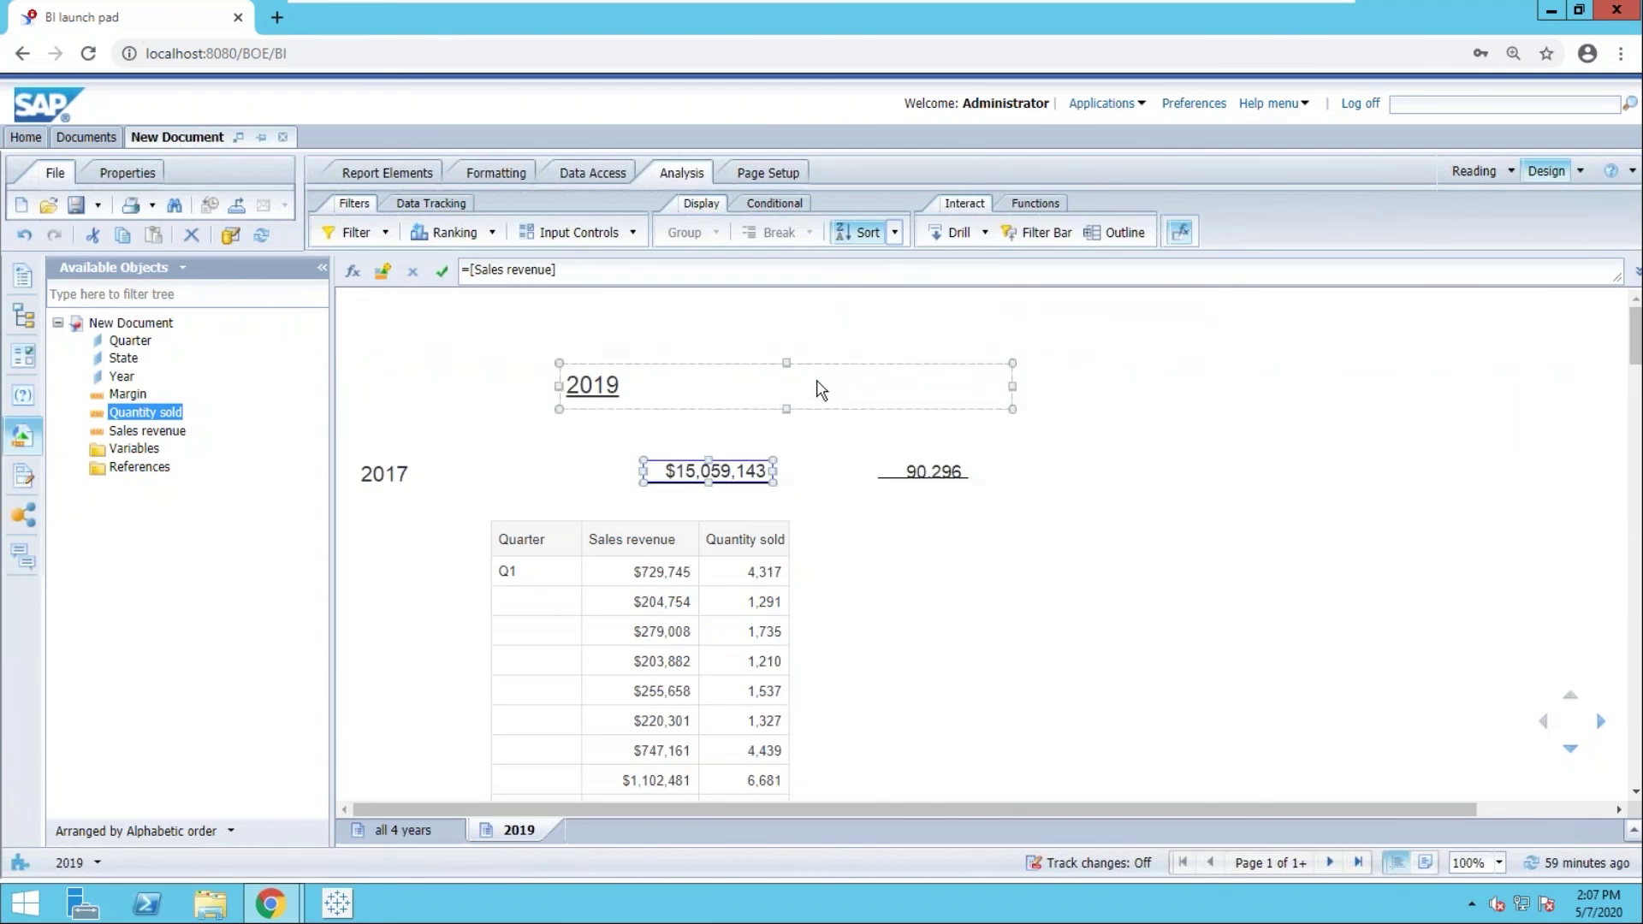
Review the order of the Year sections and compare their section-level Sales revenue and Quantity sold cells.
scroll(795, 402, down, 1)
scroll(749, 449, down, 3)
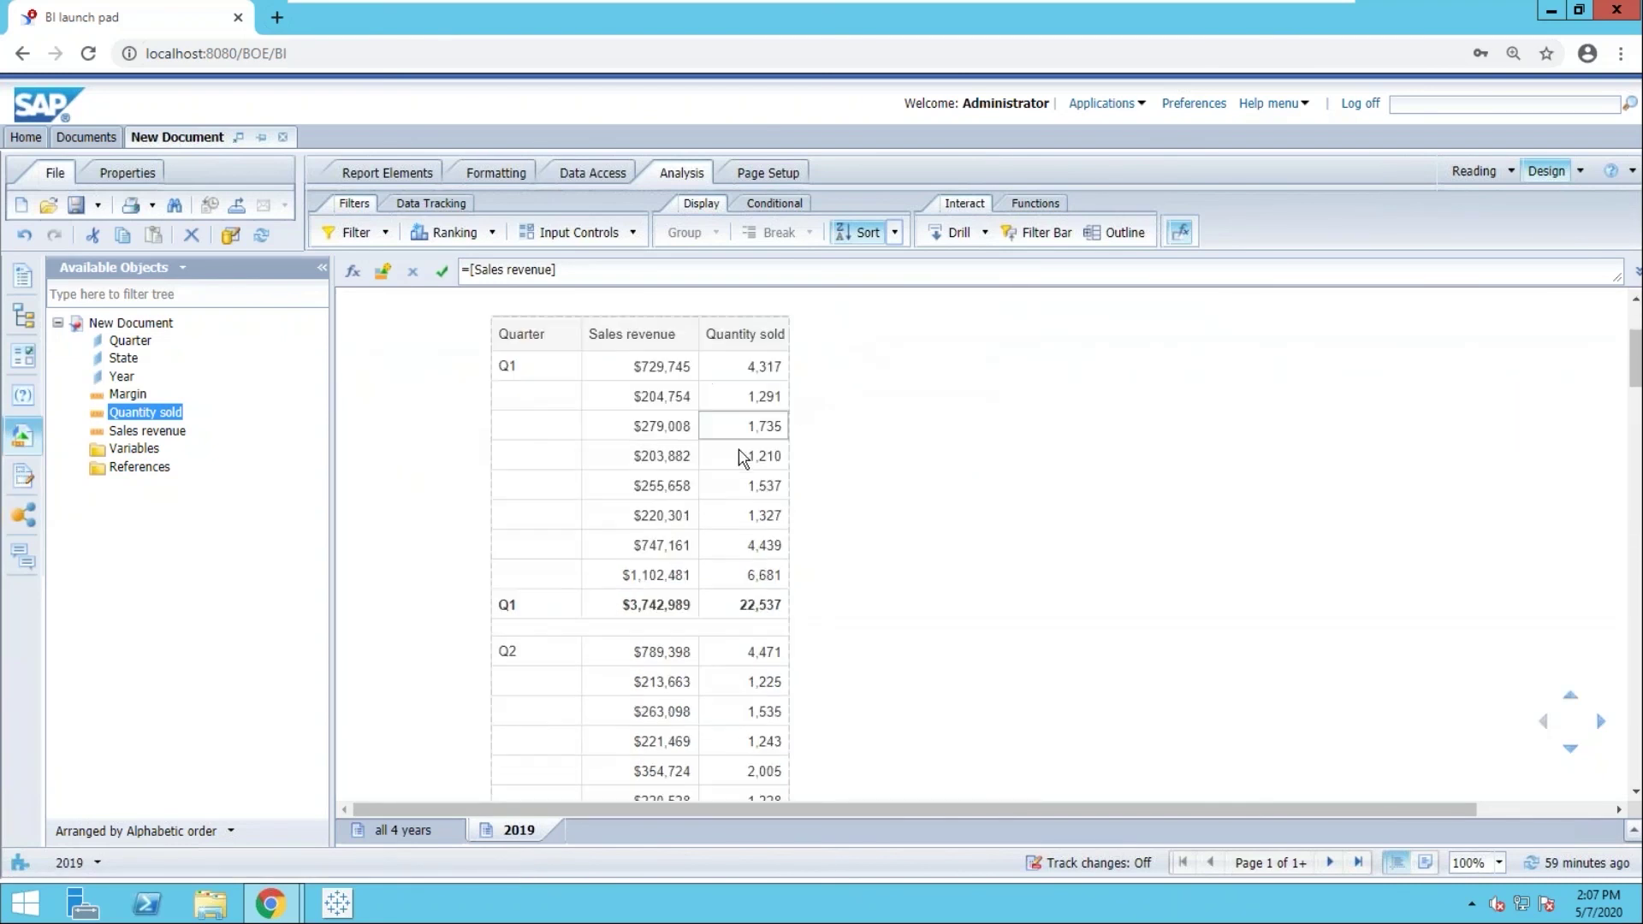
scroll(731, 477, down, 10)
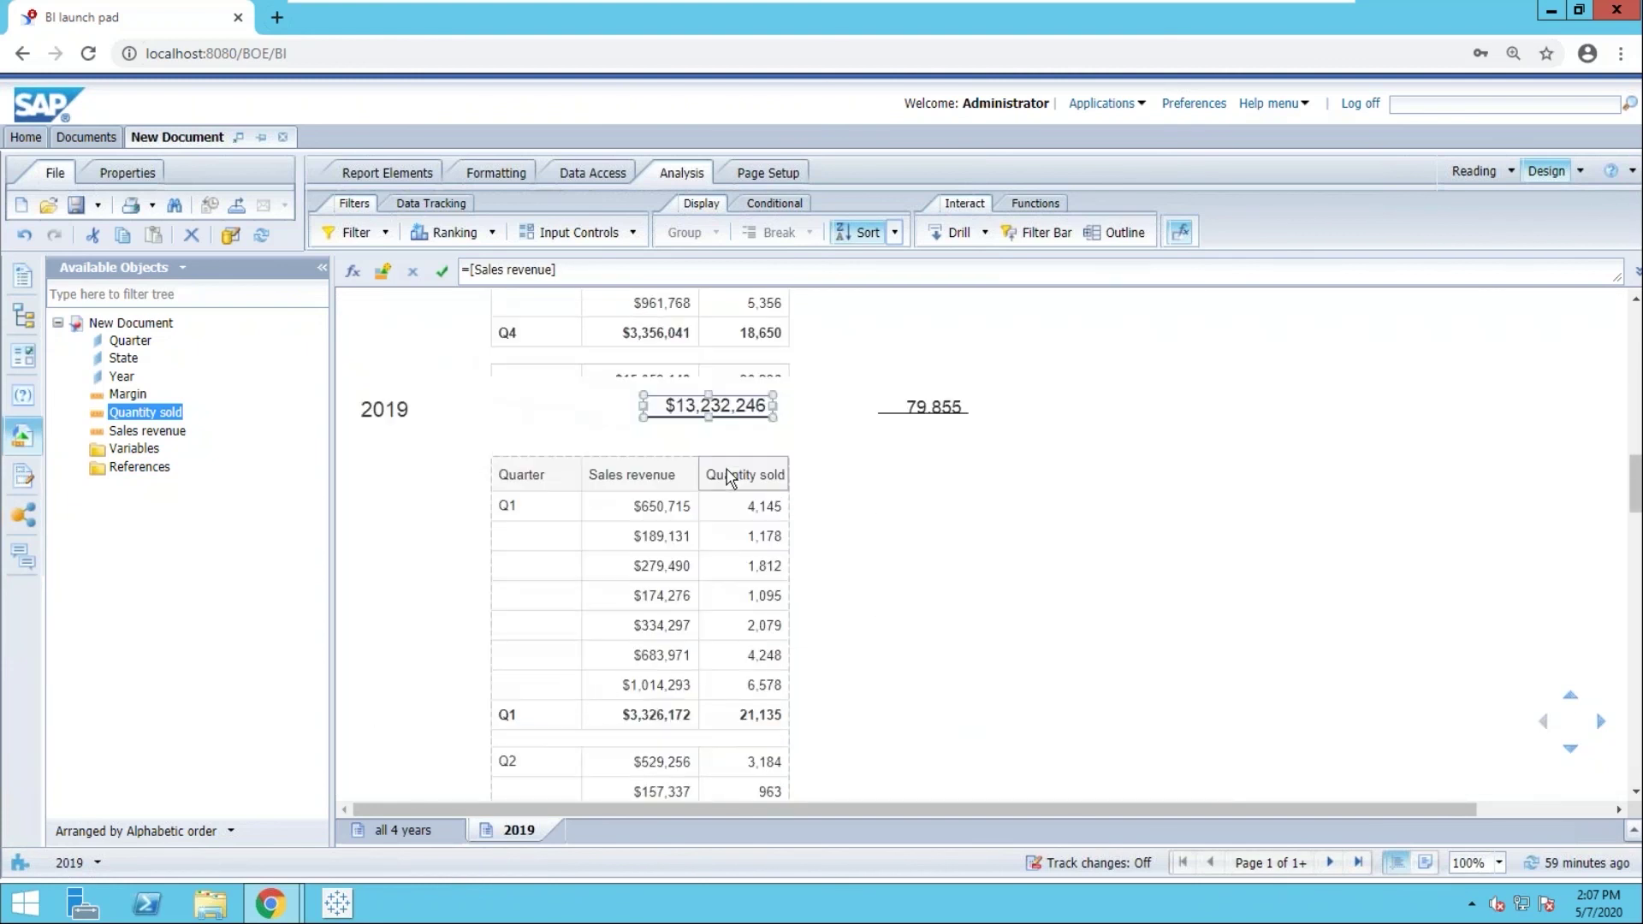
scroll(732, 478, down, 6)
scroll(732, 477, up, 10)
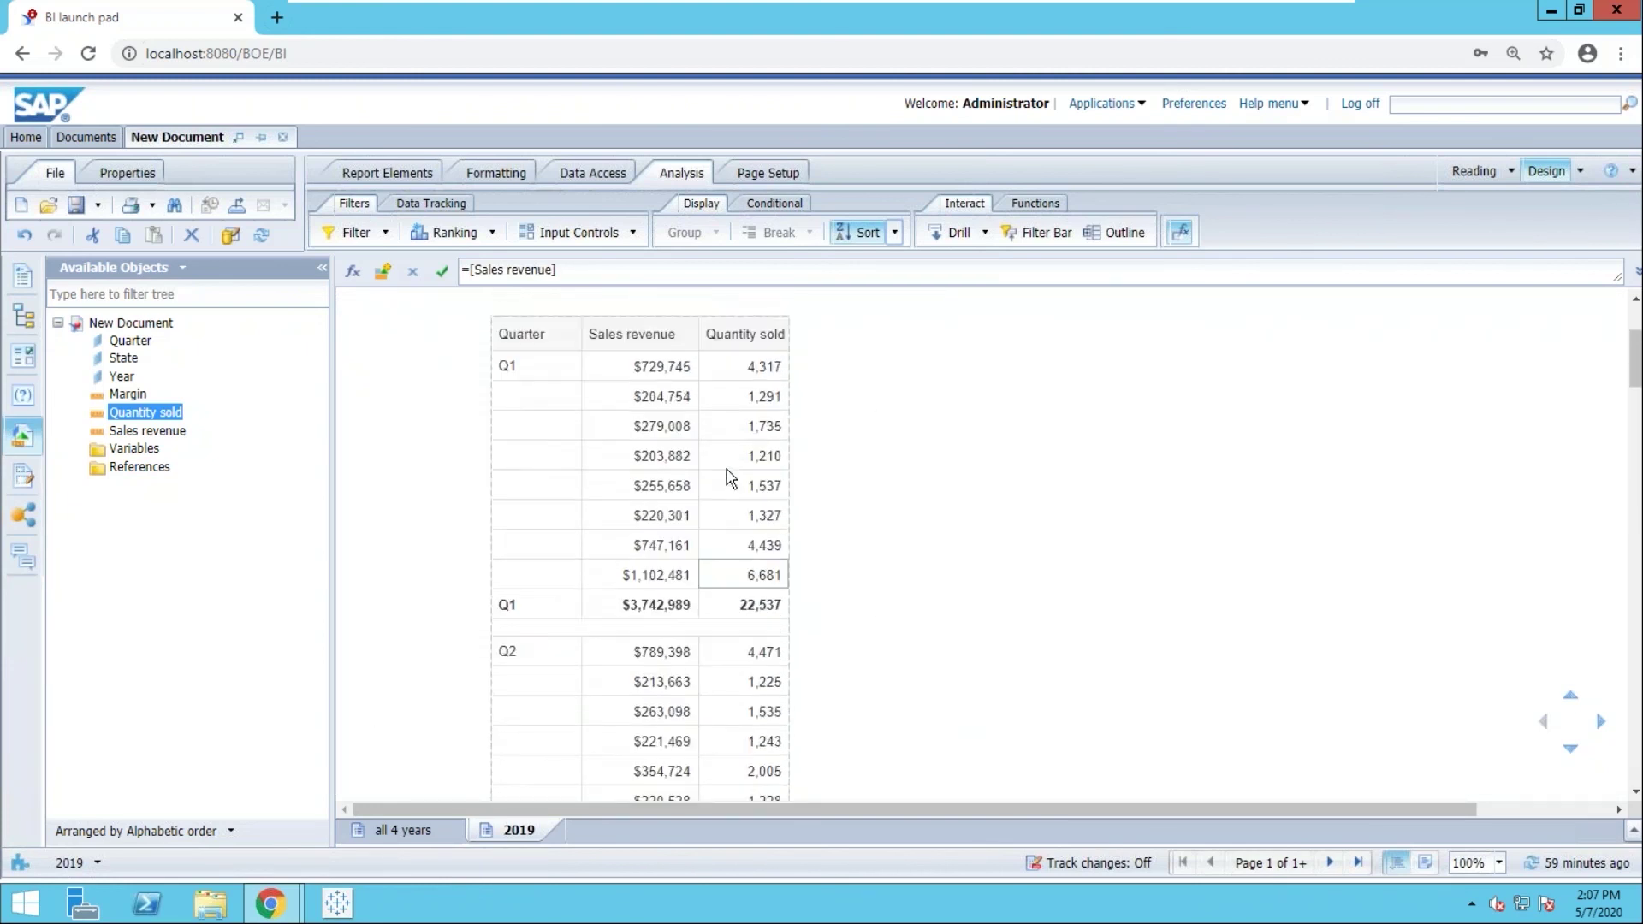
click(737, 473)
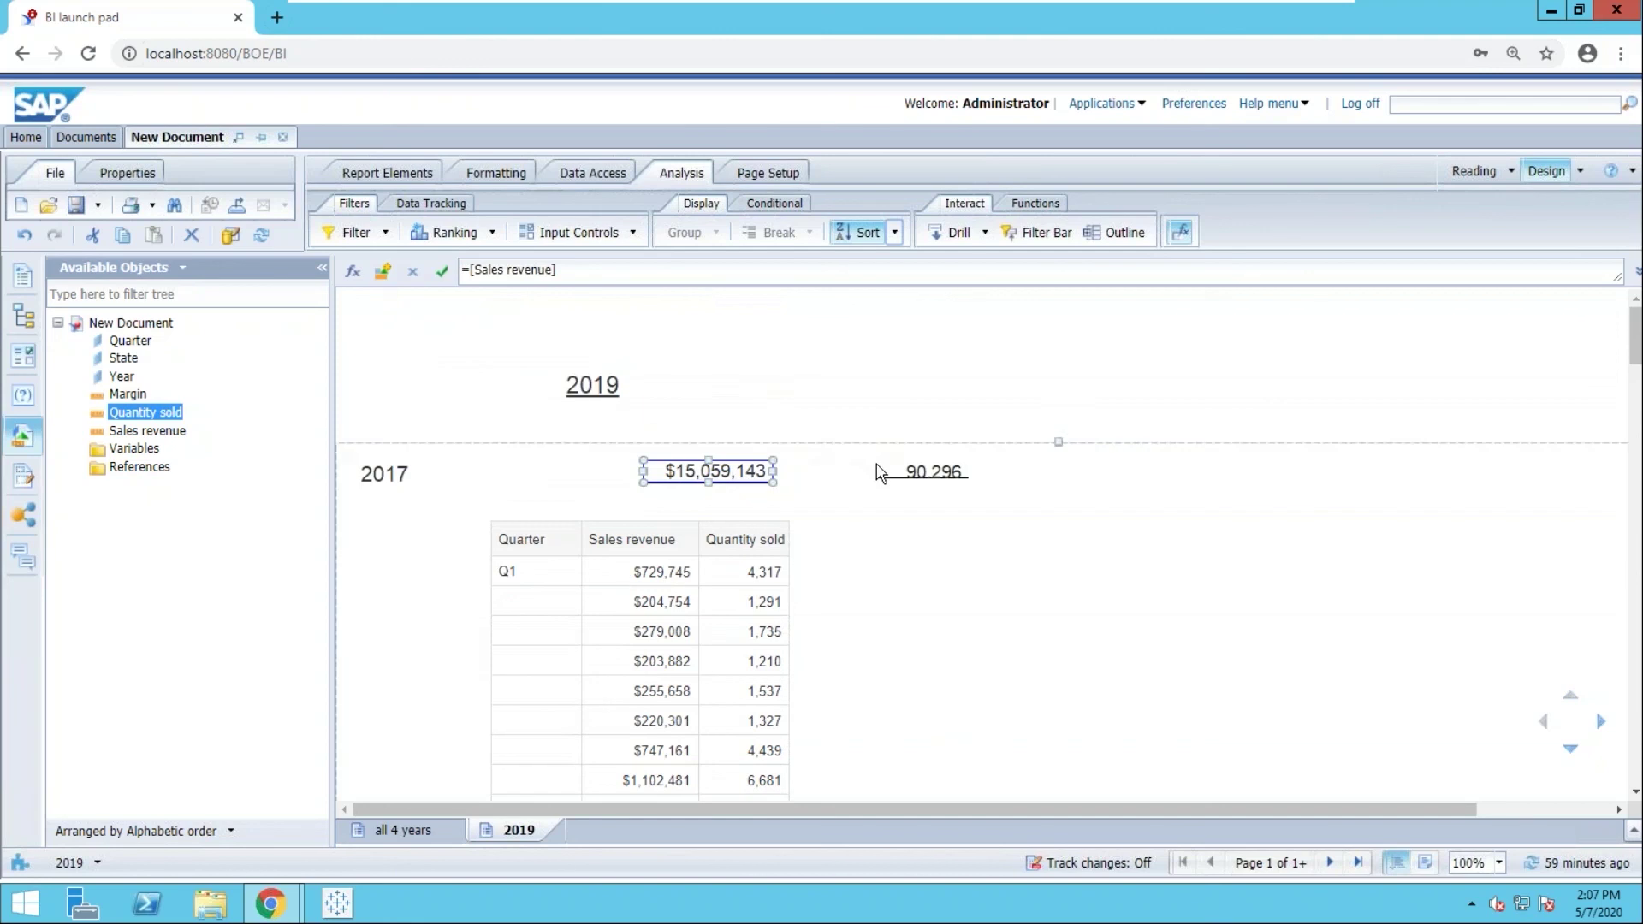
ctrl+click(924, 473)
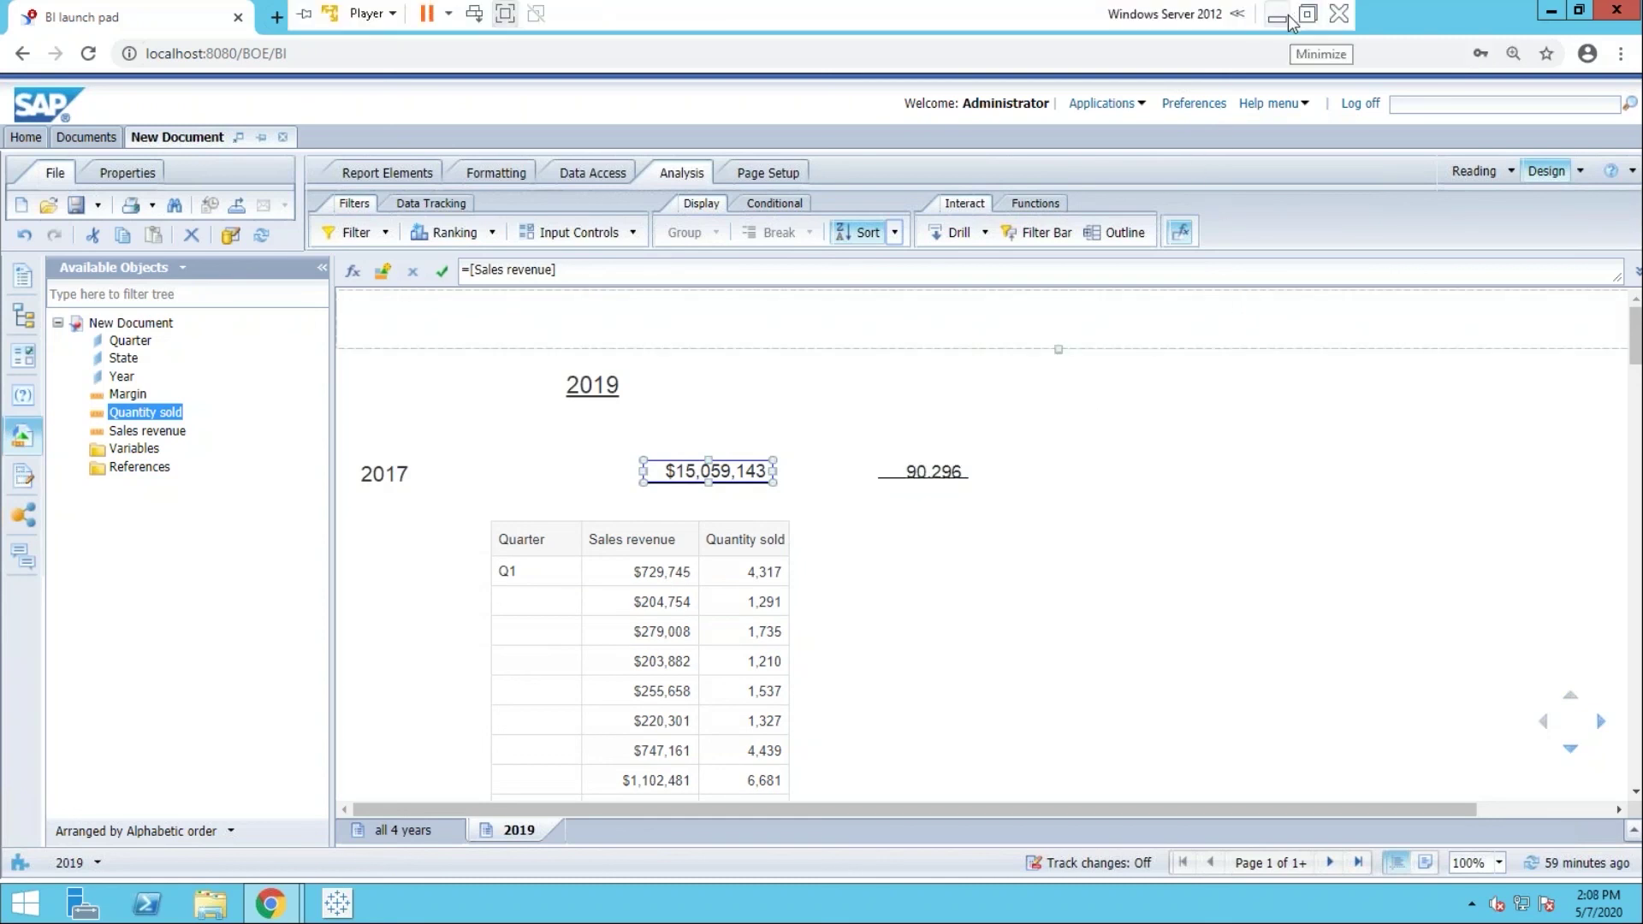
Check the Applying Reporting Functions slide in Chap4.pdf outside the virtual machine and return to the Web Intelligence report.
click(1280, 19)
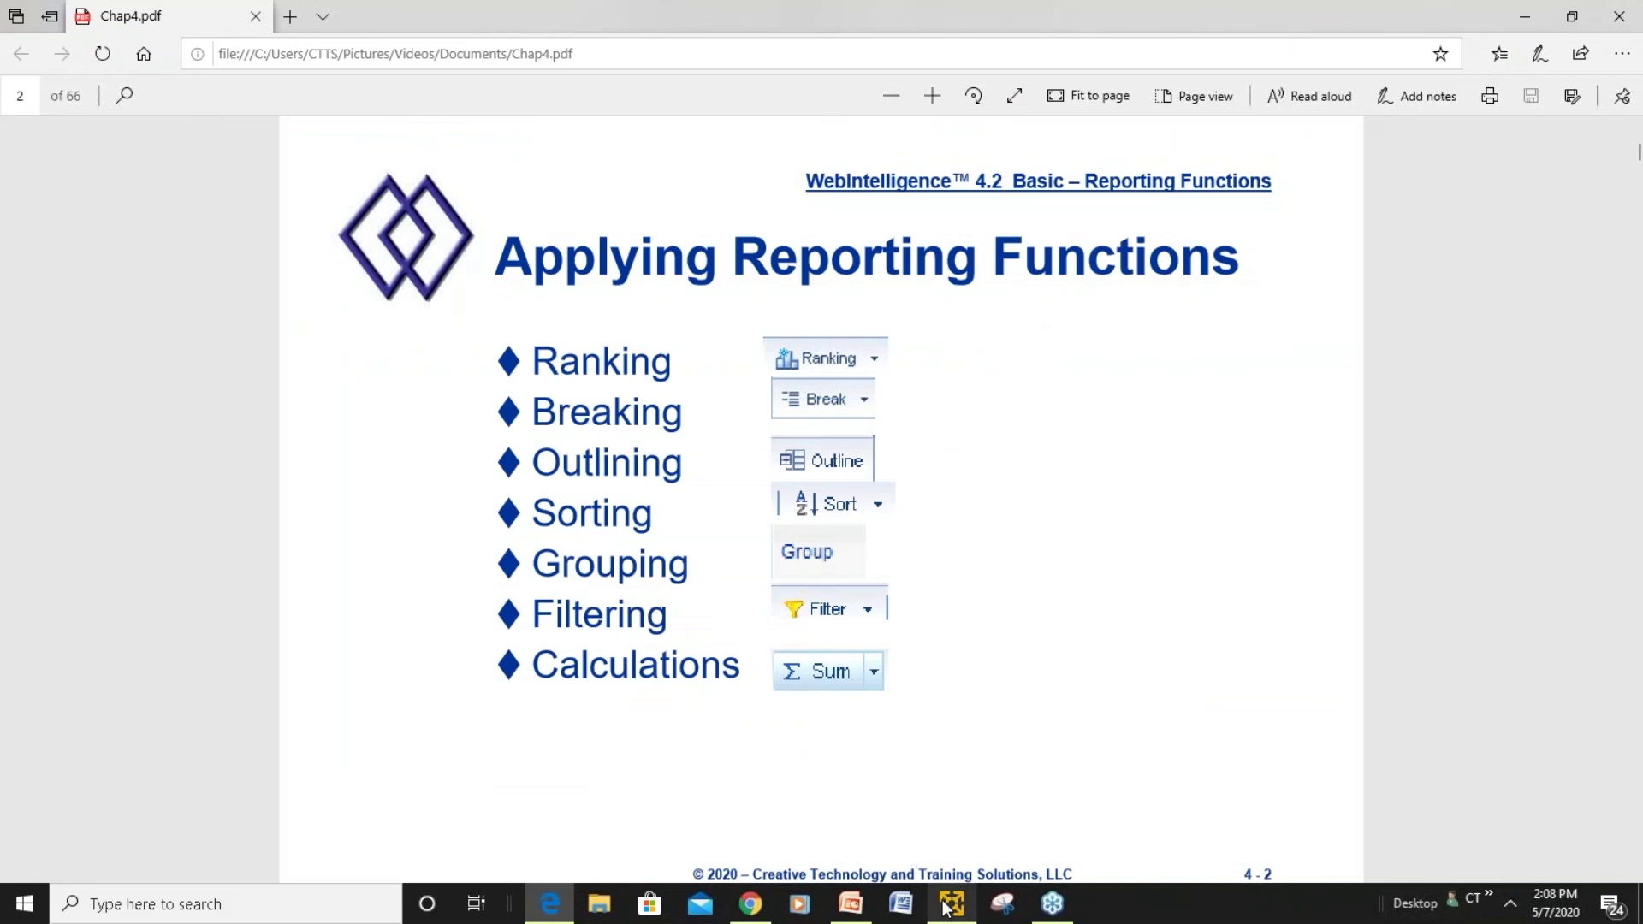
mouse_move(950, 905)
click(973, 816)
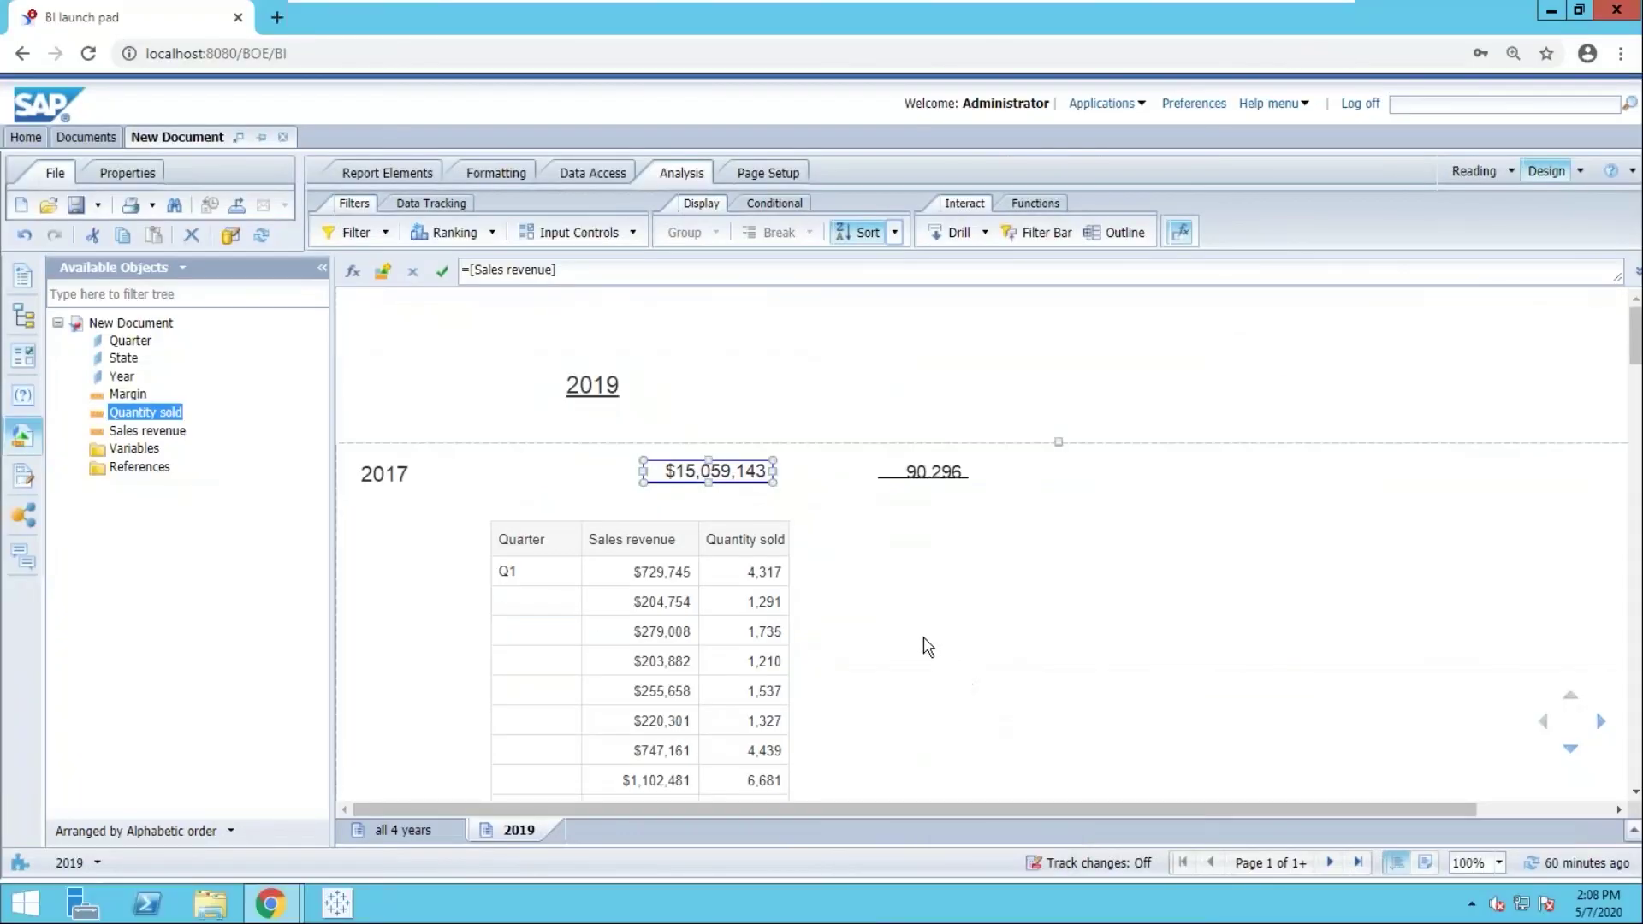
Open the document's query for editing and review the limits, data, security and context options in its properties.
click(231, 236)
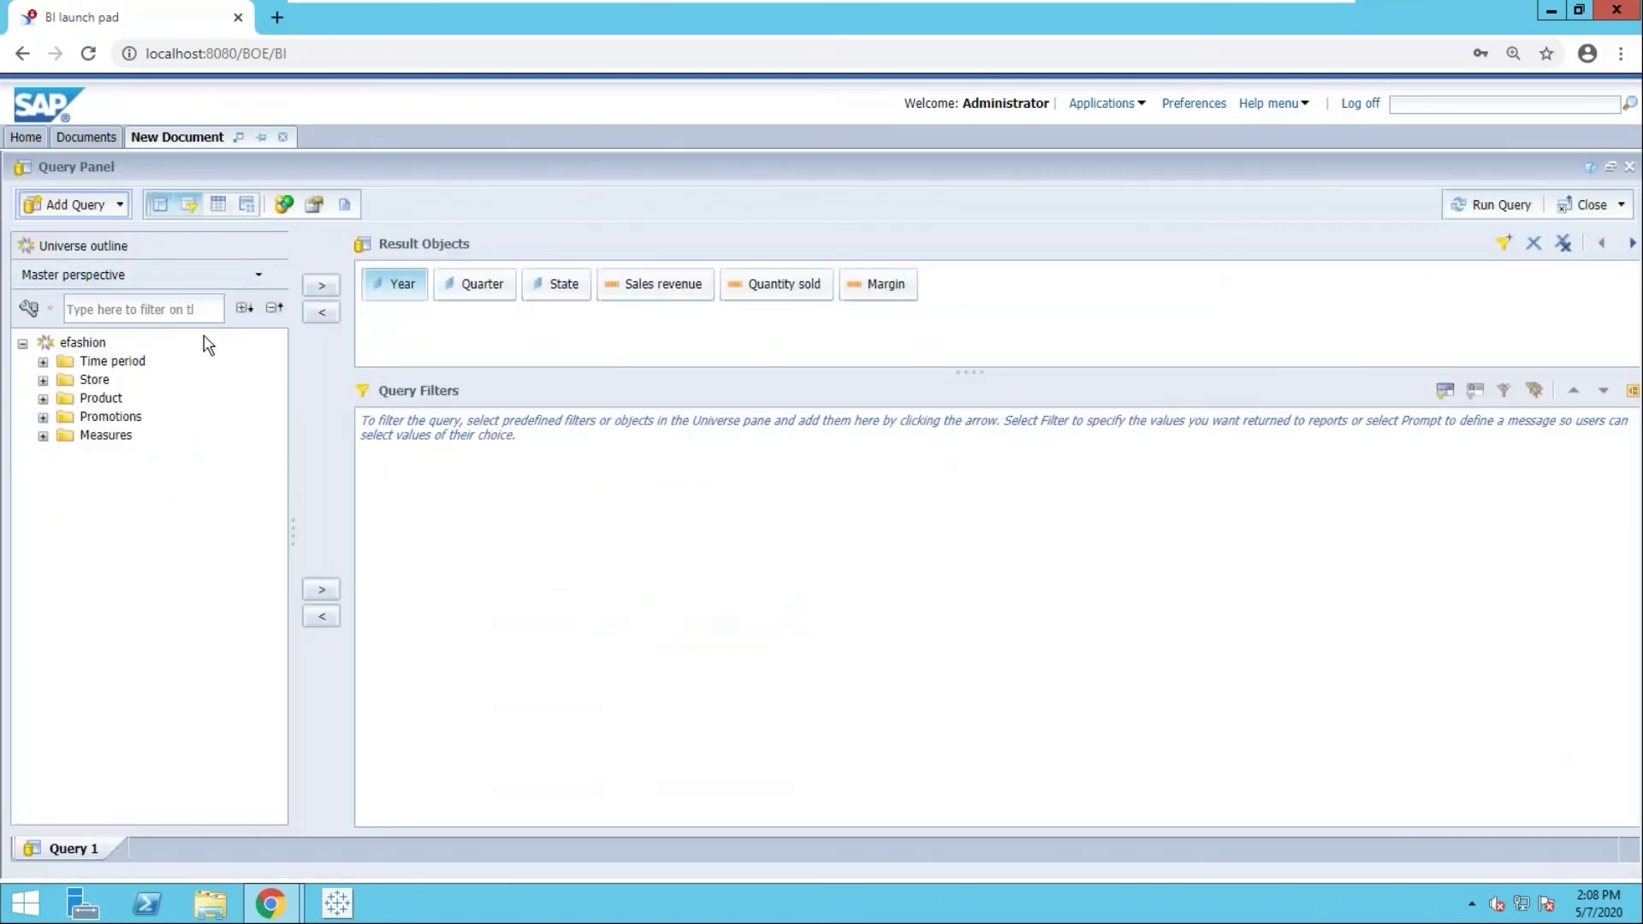
click(316, 209)
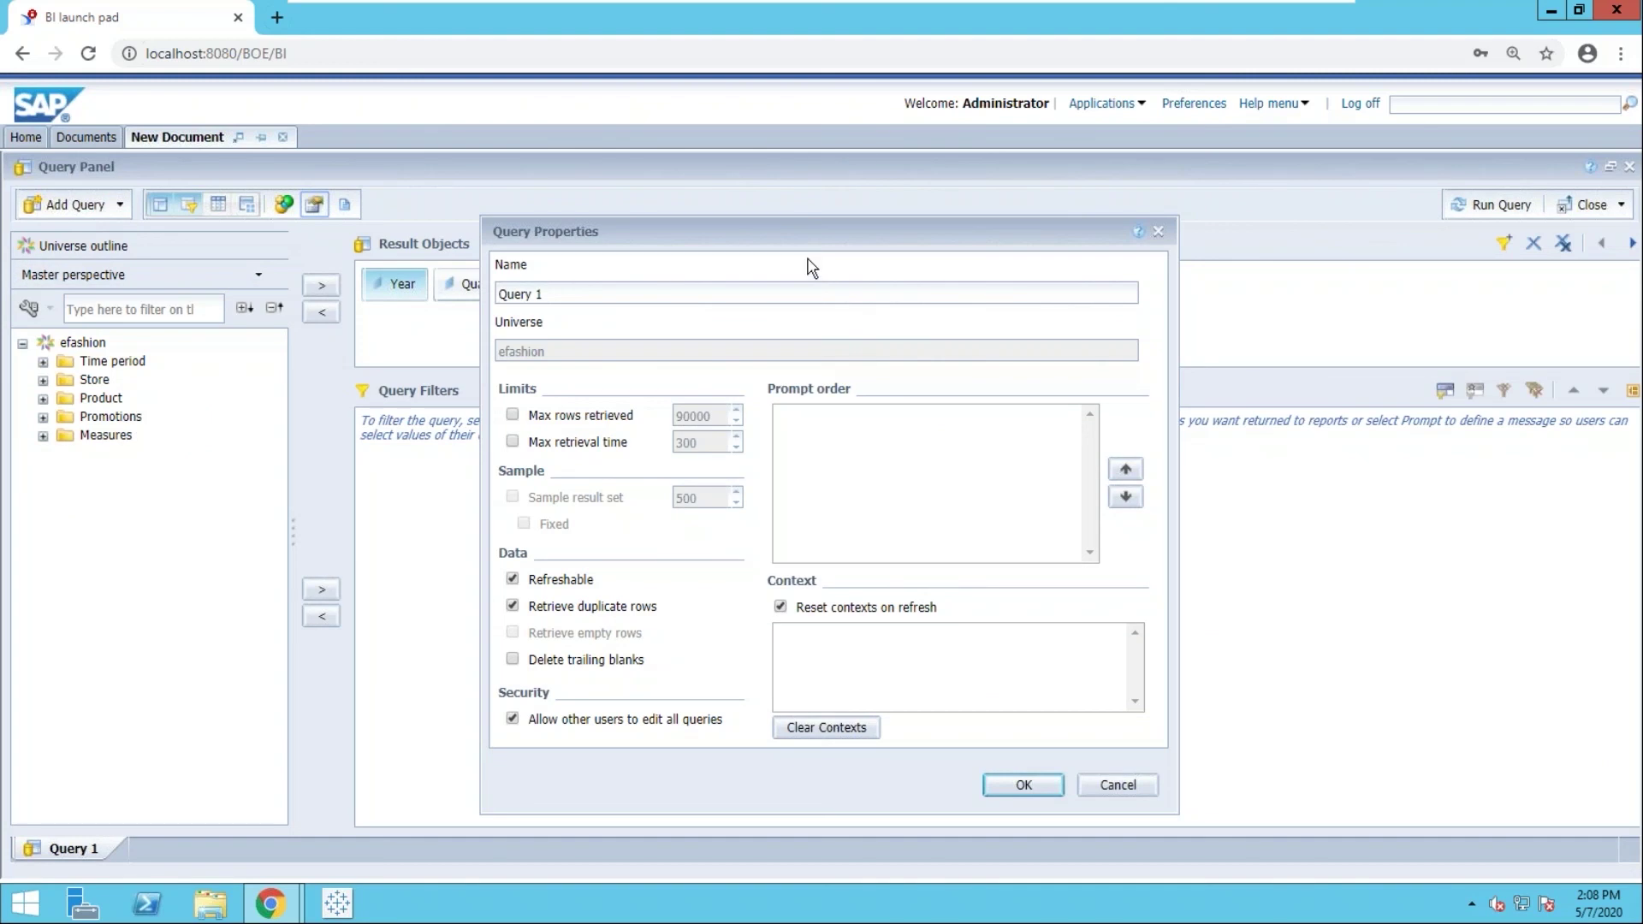
drag(799, 236, 760, 162)
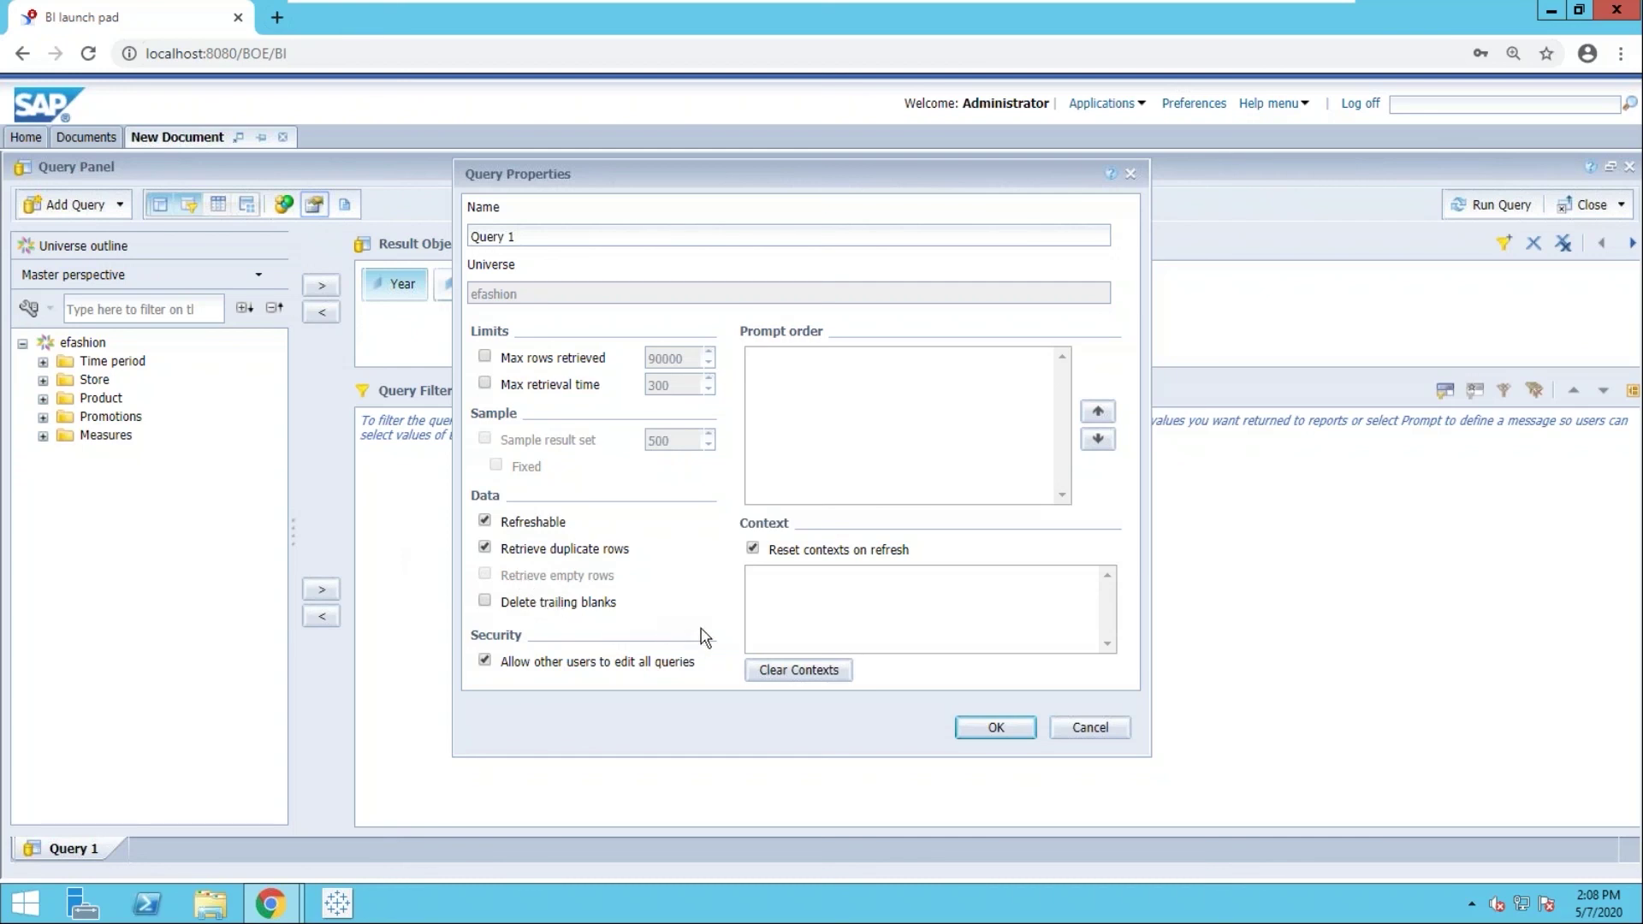
click(1120, 728)
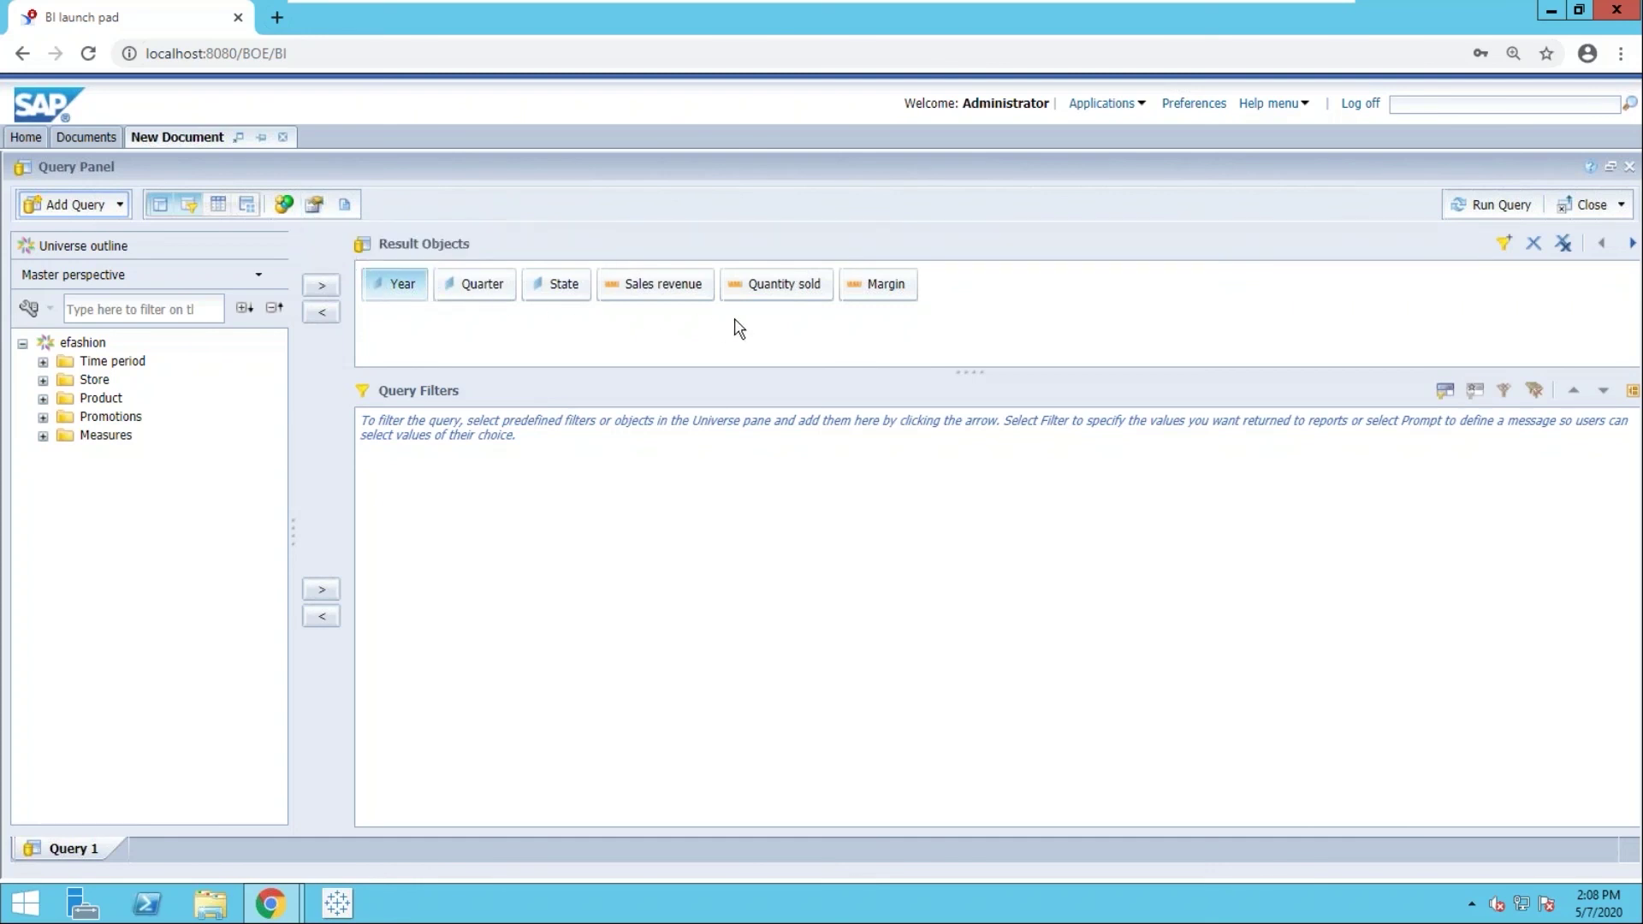
View the generated script of Query 1, close it, and bring up the query properties again.
click(347, 206)
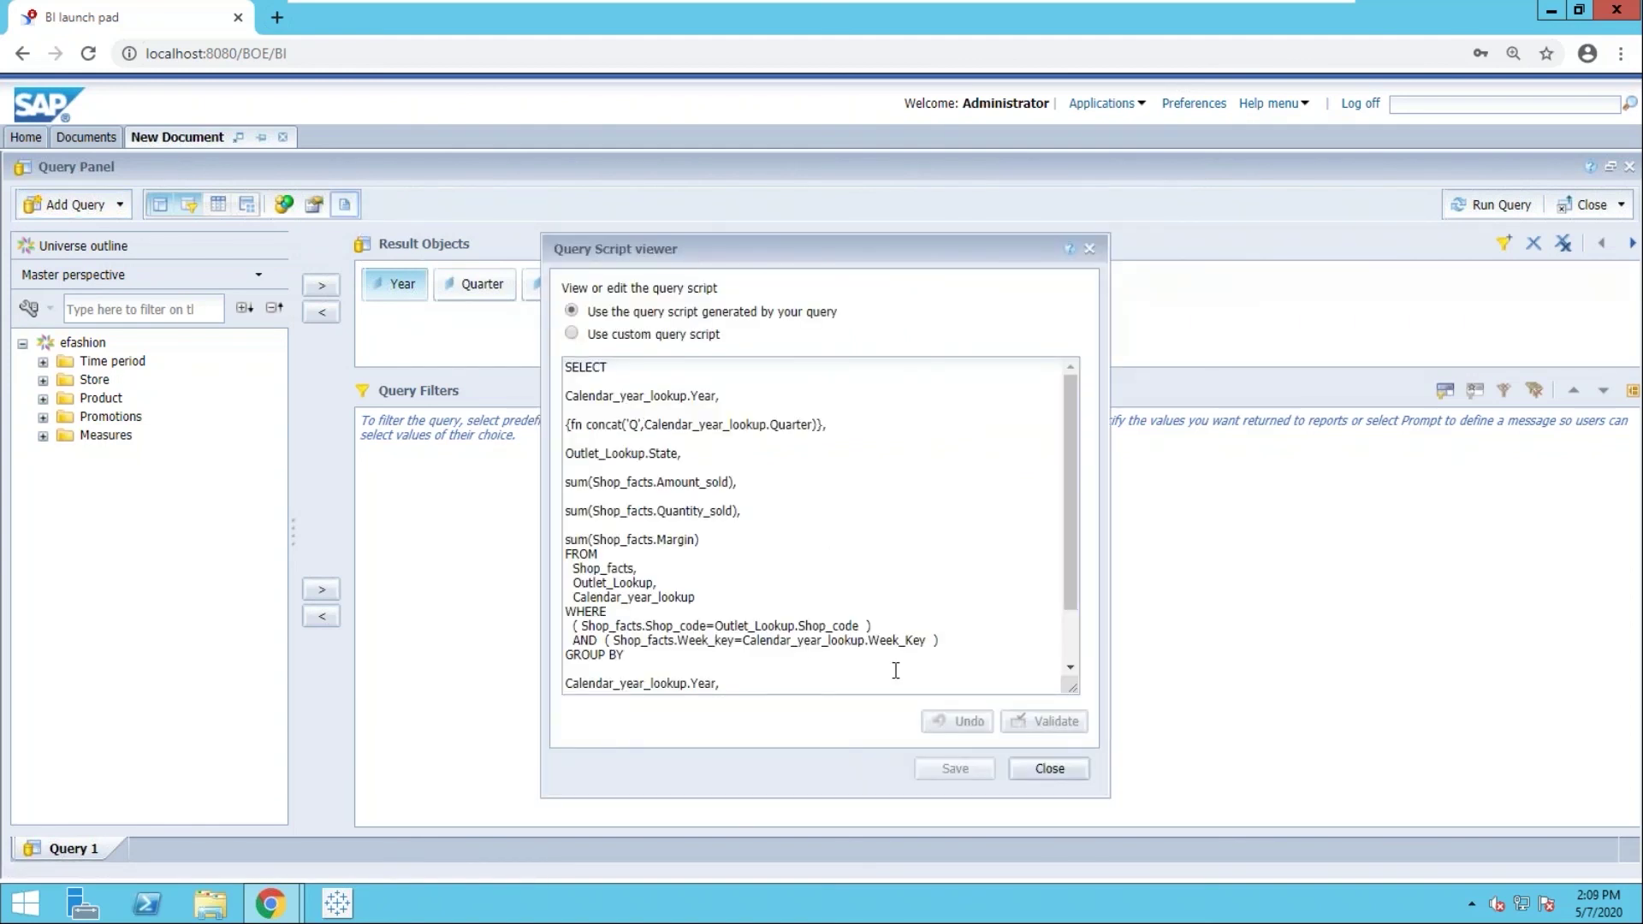
click(1061, 768)
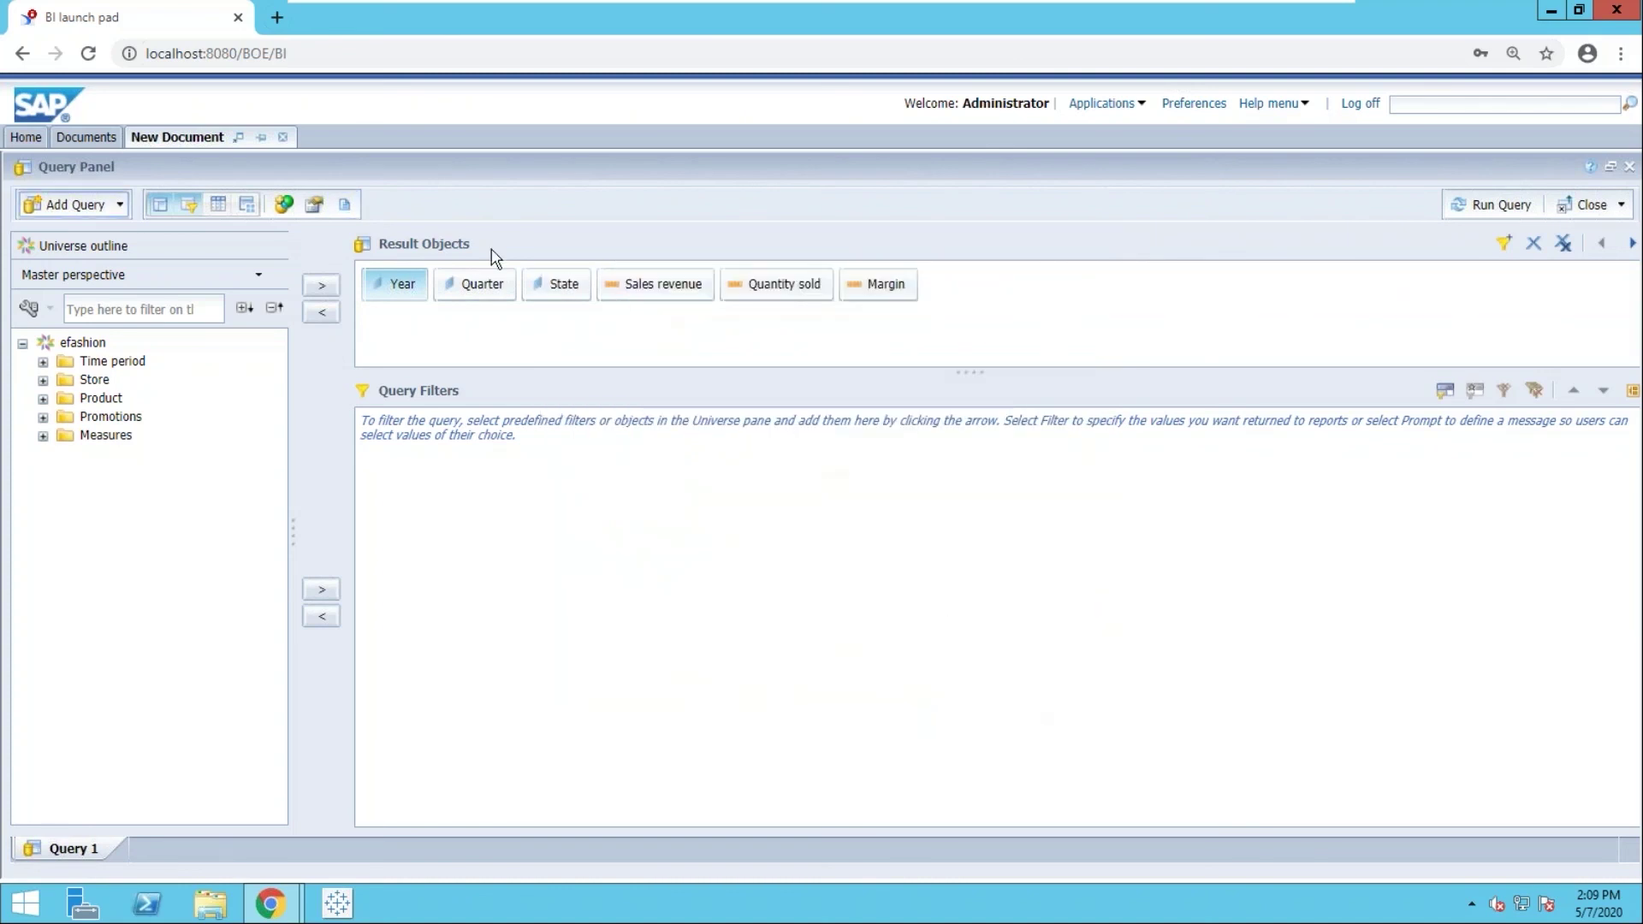
click(315, 206)
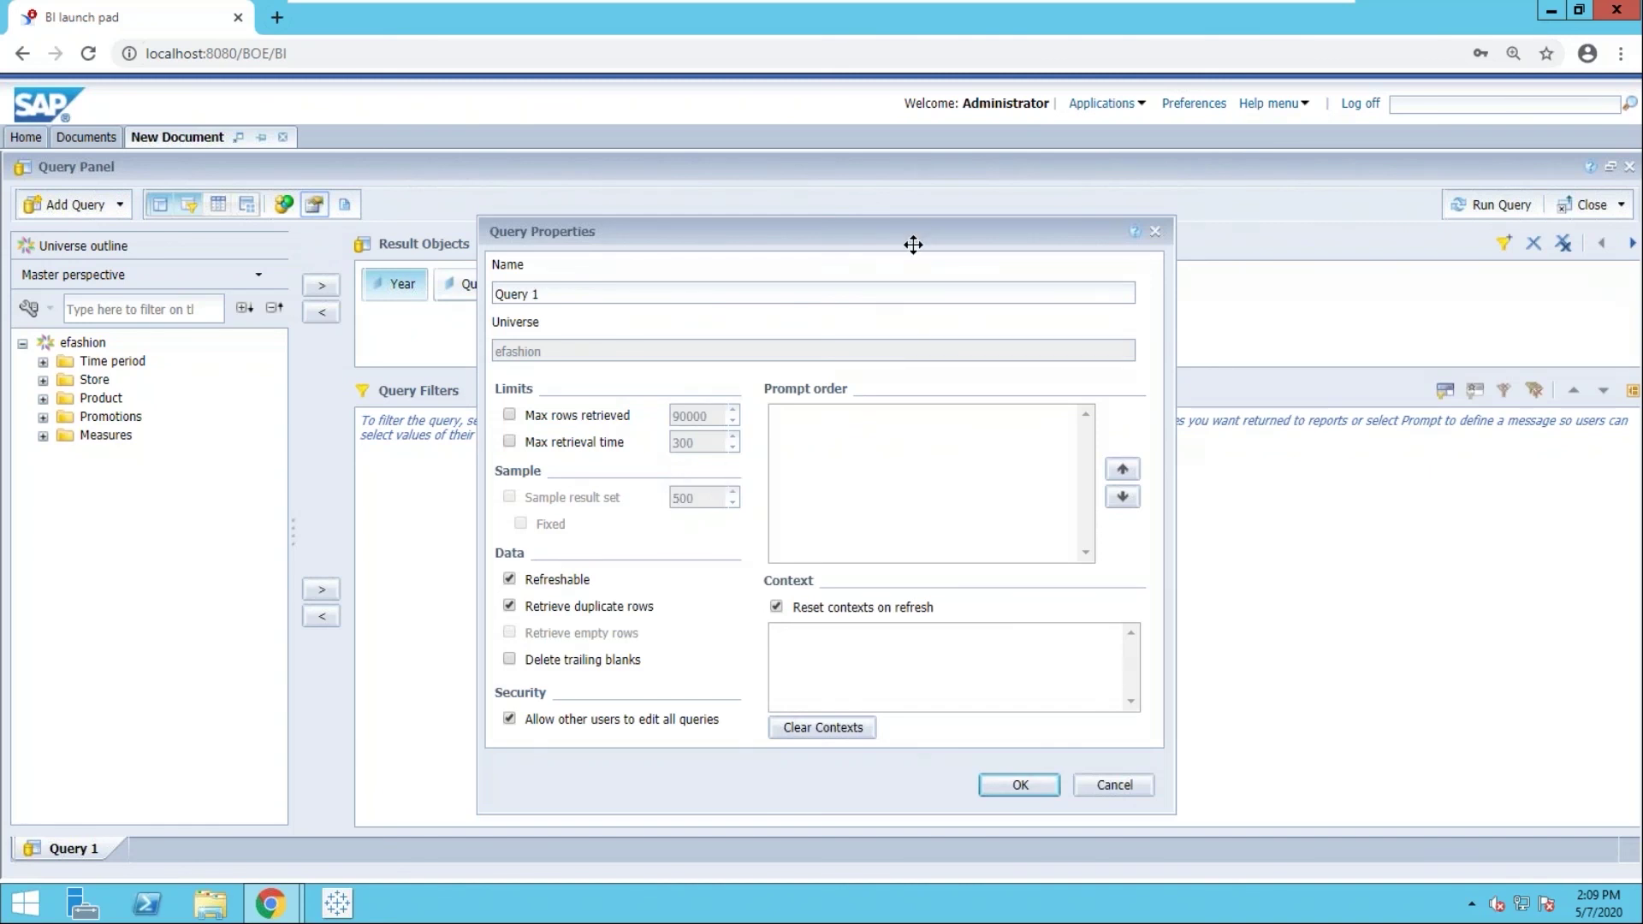
drag(917, 242, 918, 178)
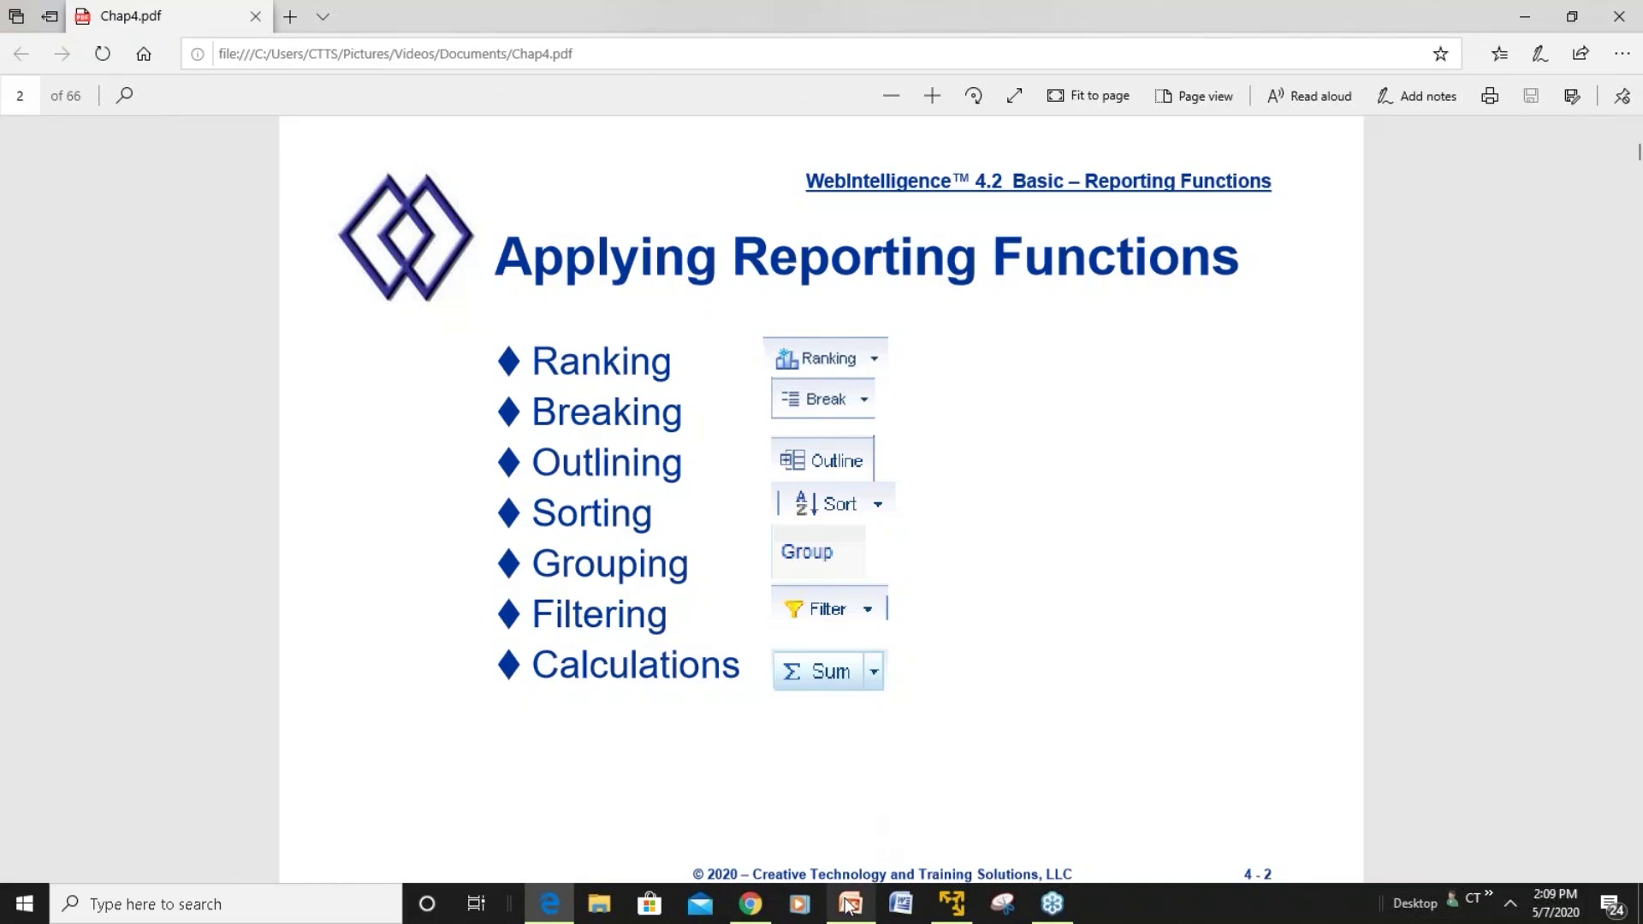
Switch to the BO Analysis tab webinar presentation in PowerPoint.
mouse_move(849, 902)
click(860, 862)
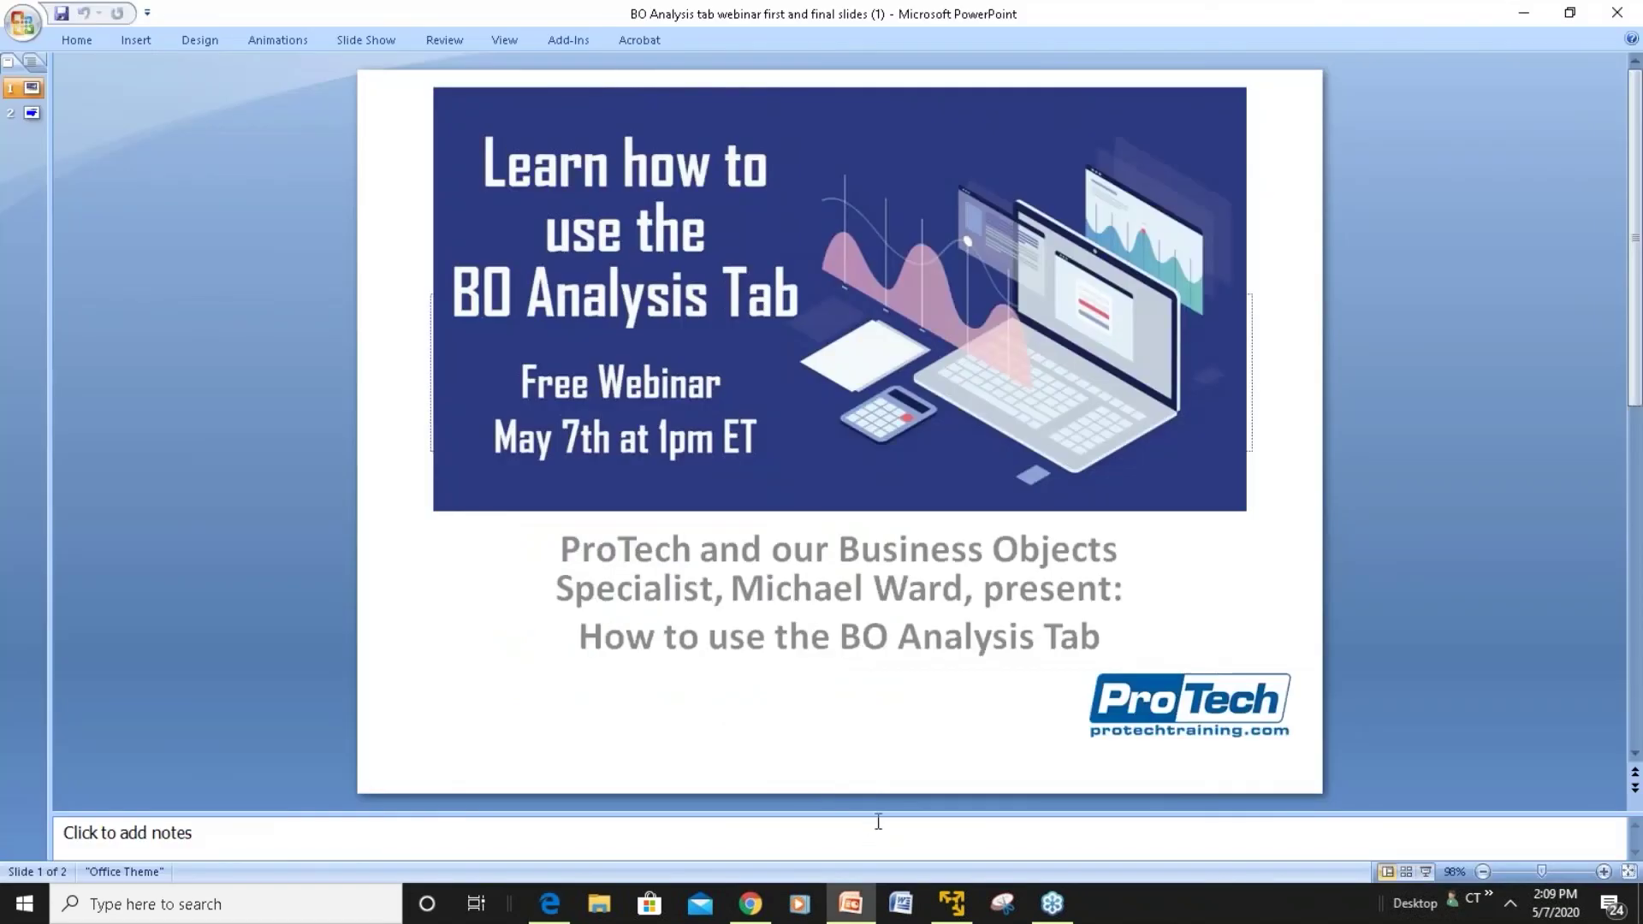